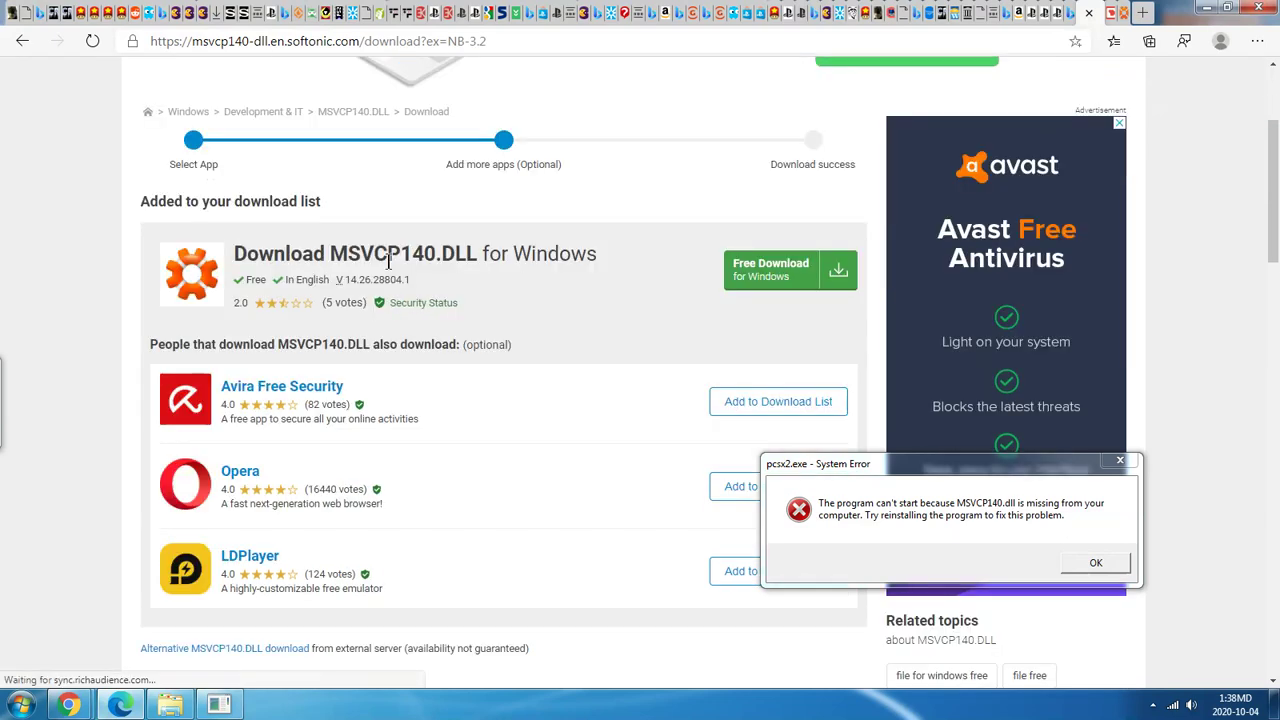
Download MSVCP140.DLL for Windows from its Softonic product page and dismiss the pcsx2.exe system error.
scroll(457, 277, up, 2)
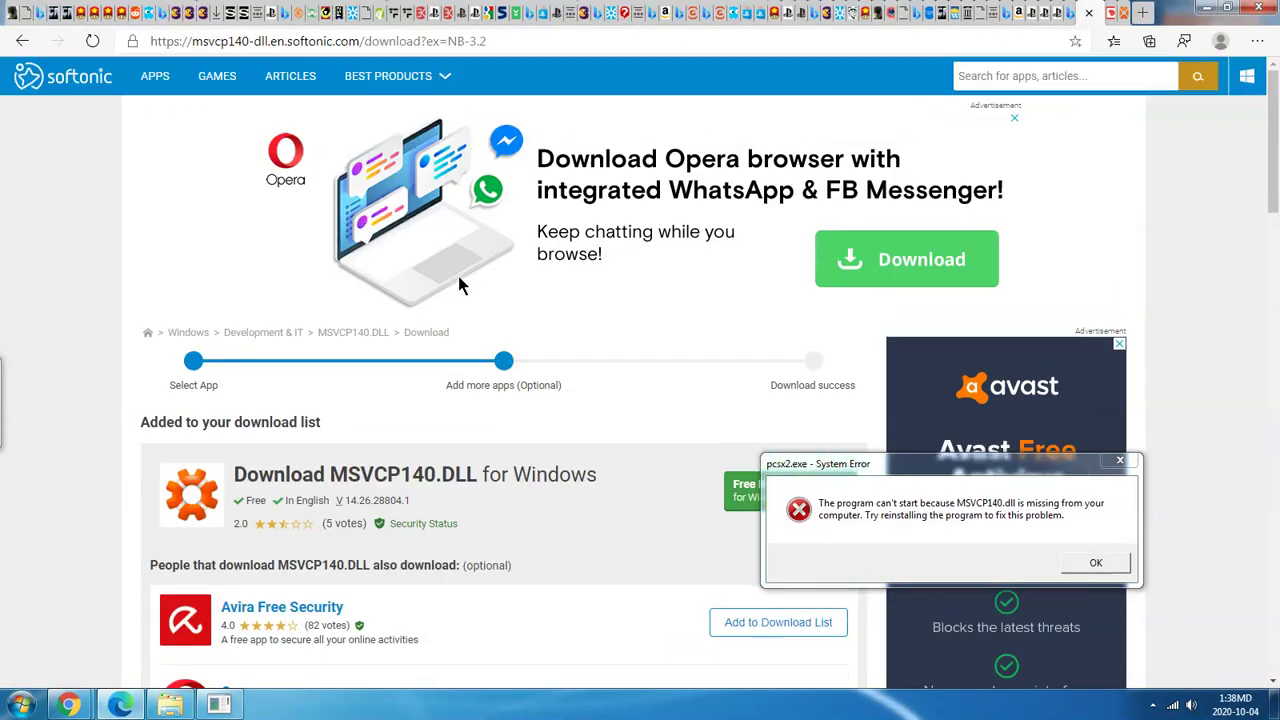
click(200, 497)
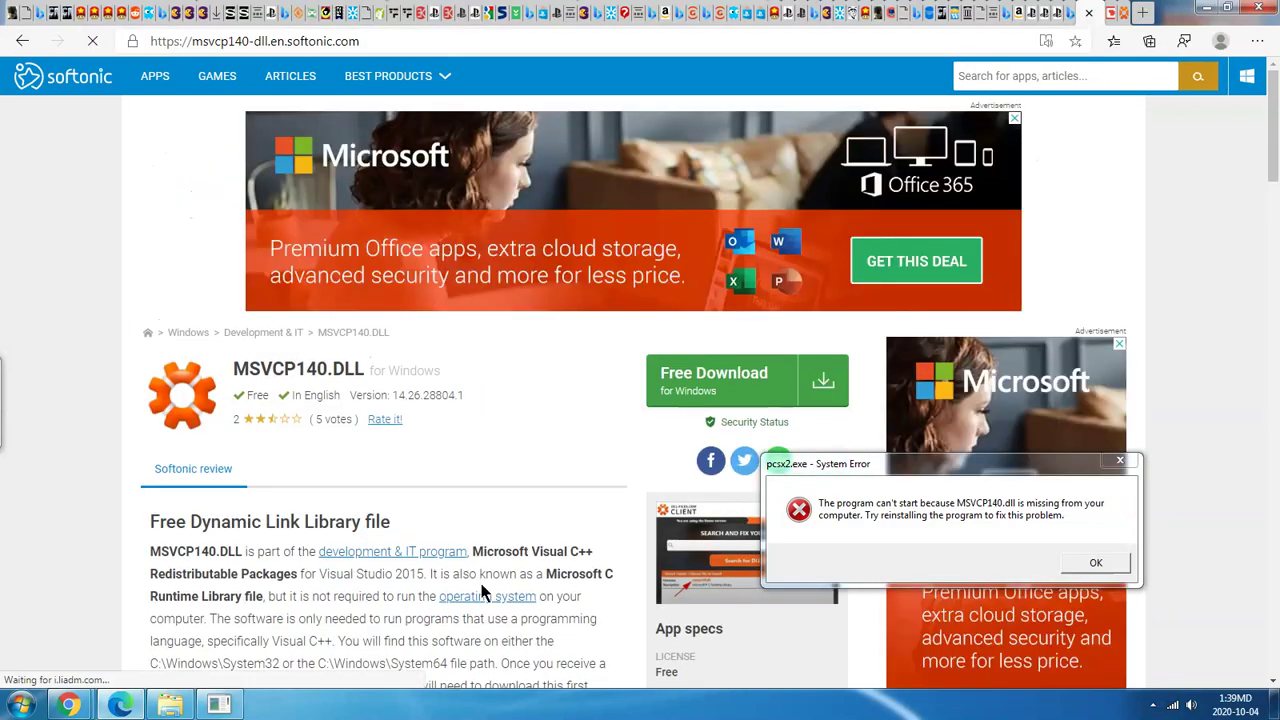
scroll(481, 591, down, 2)
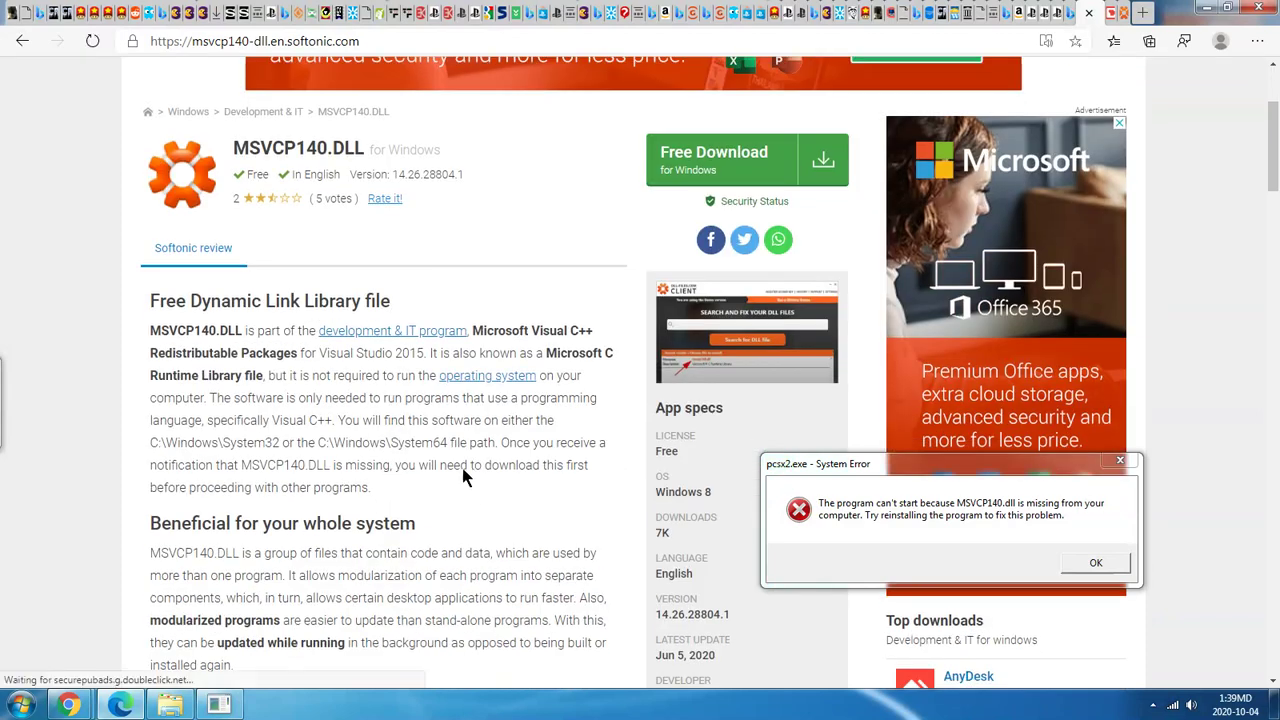
scroll(462, 468, down, 5)
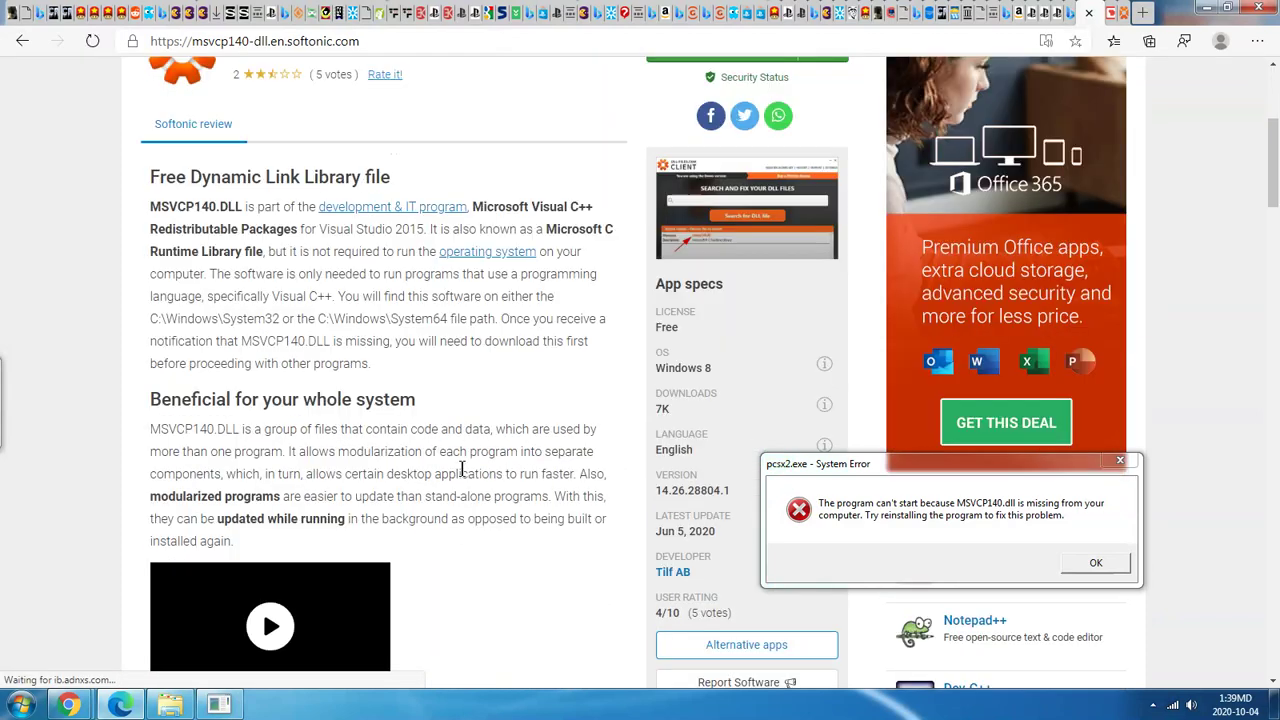
scroll(460, 472, up, 8)
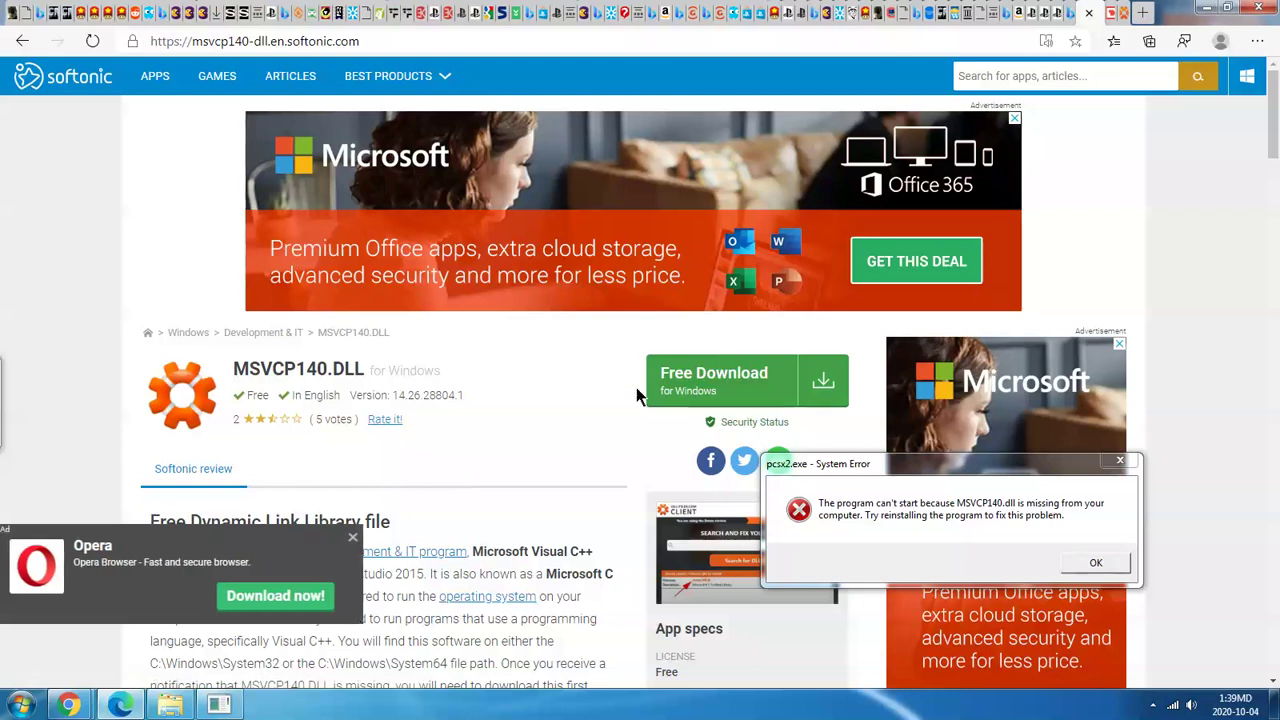
click(697, 393)
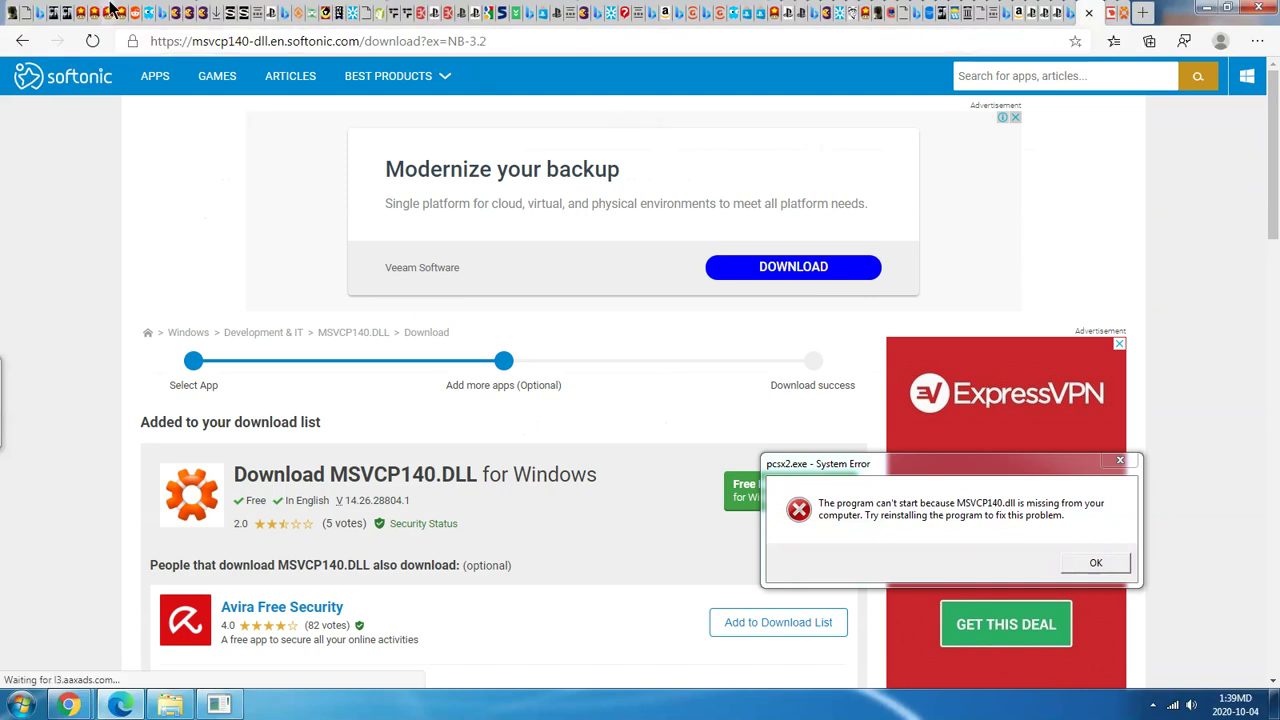
click(744, 506)
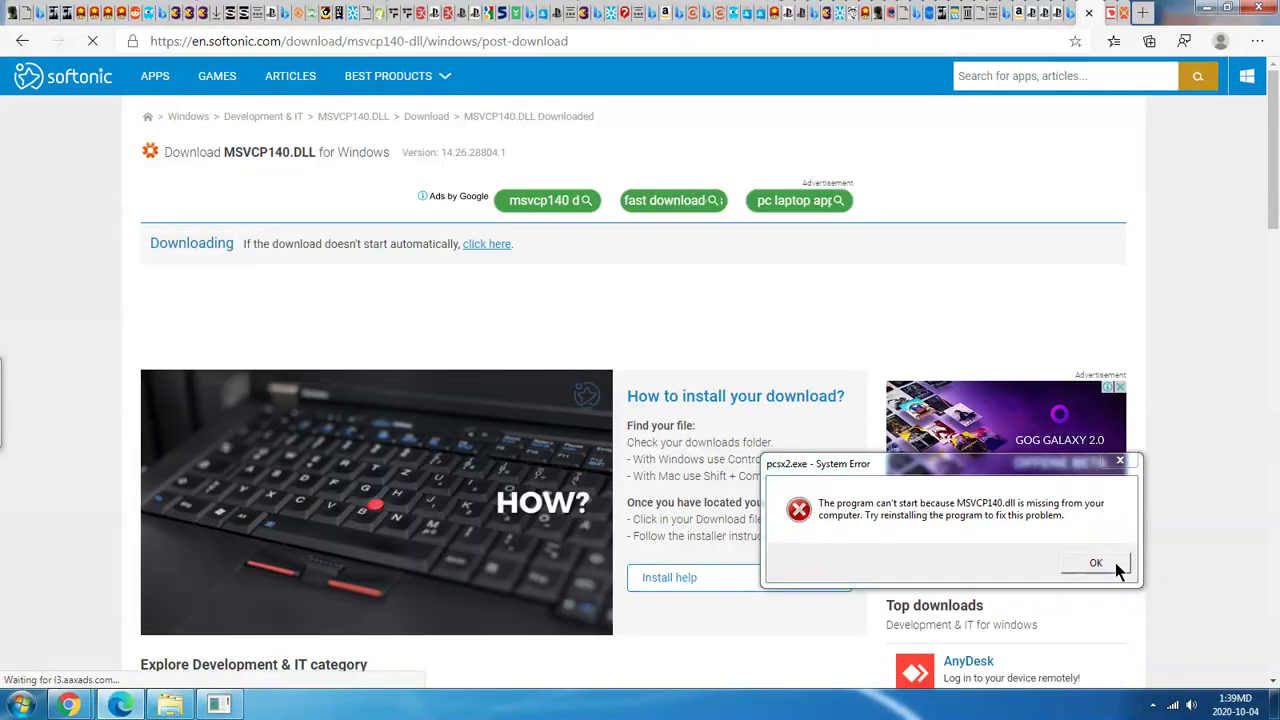
click(1096, 562)
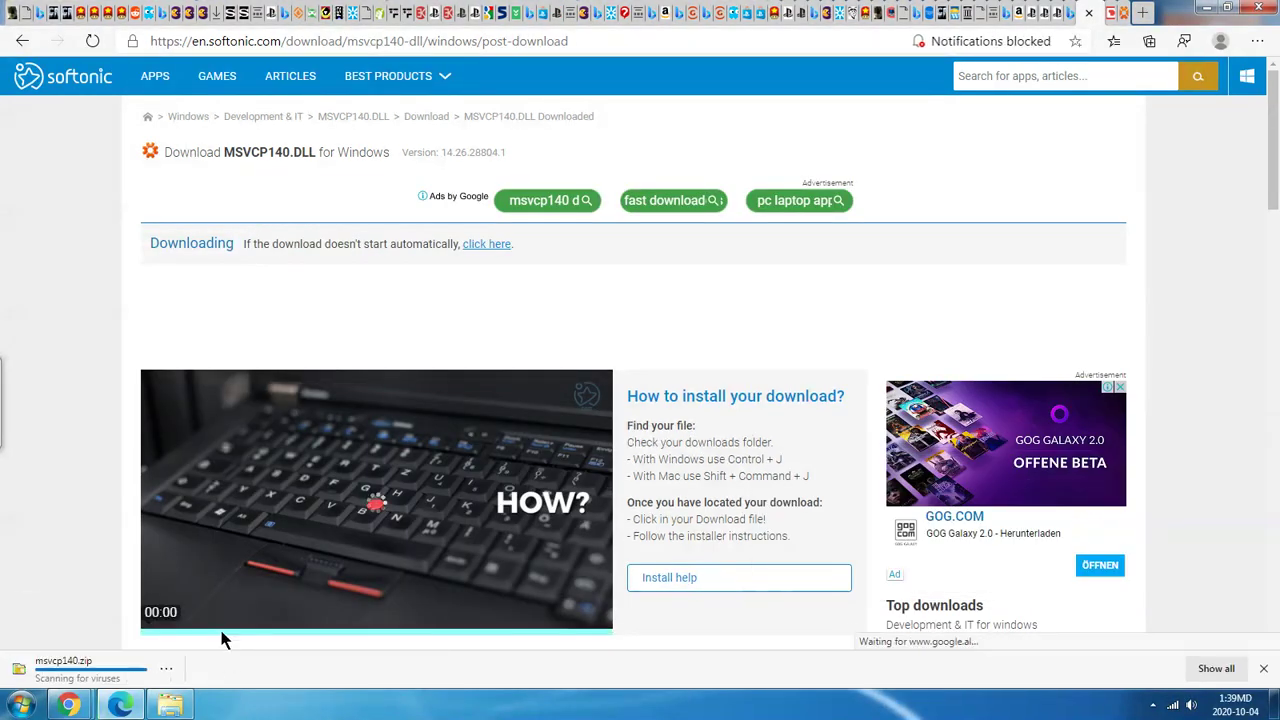
Show the downloaded msvcp140.zip in its folder, extract it there and open the extracted msvcp140 folder.
right_click(68, 668)
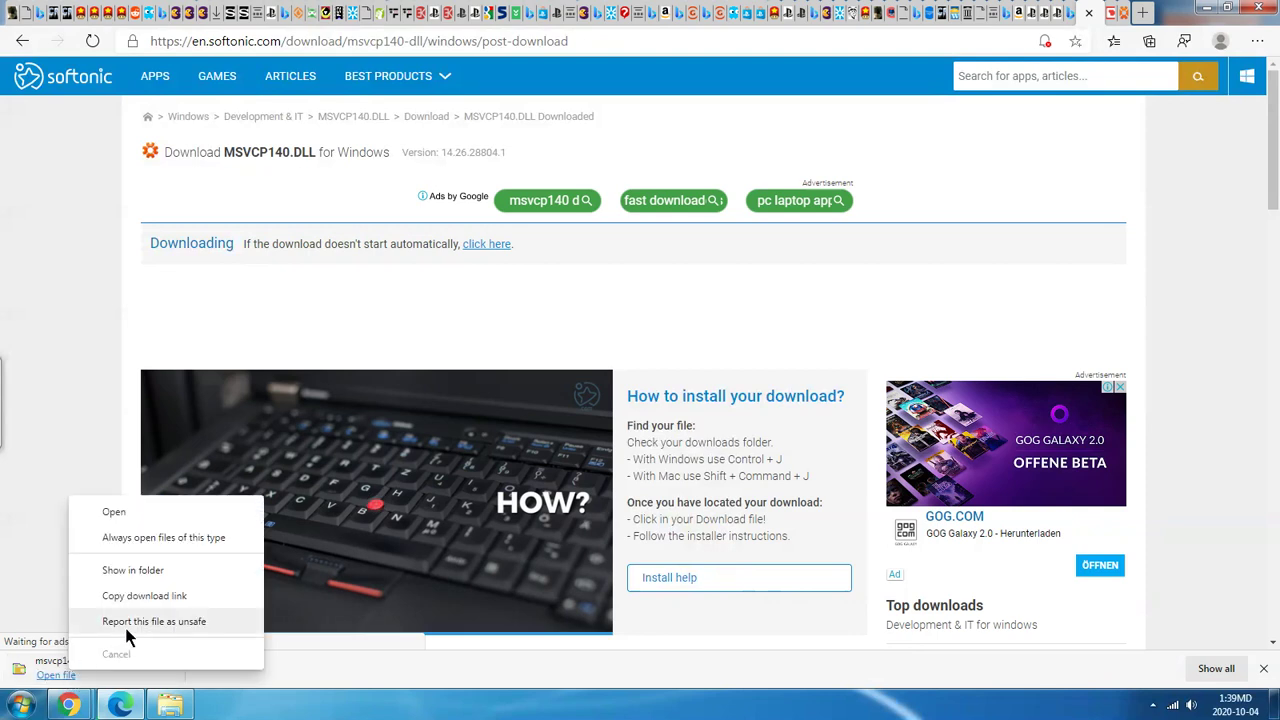
click(134, 569)
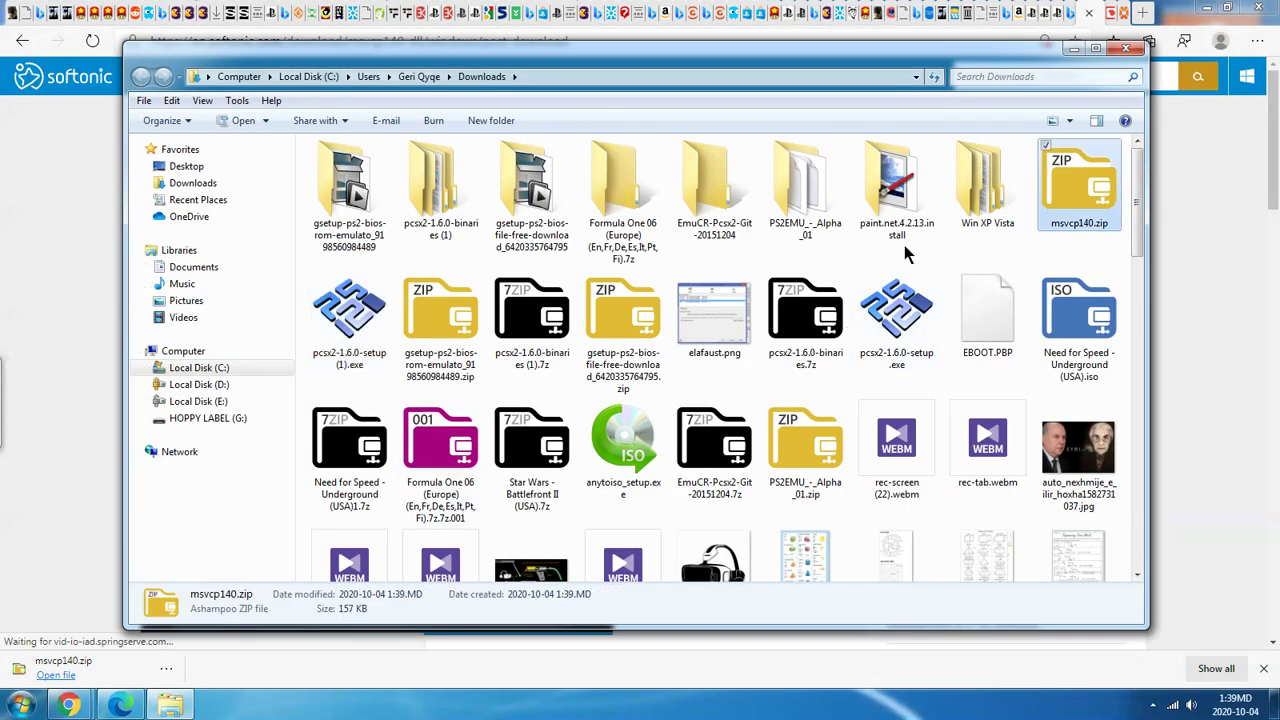
right_click(1078, 190)
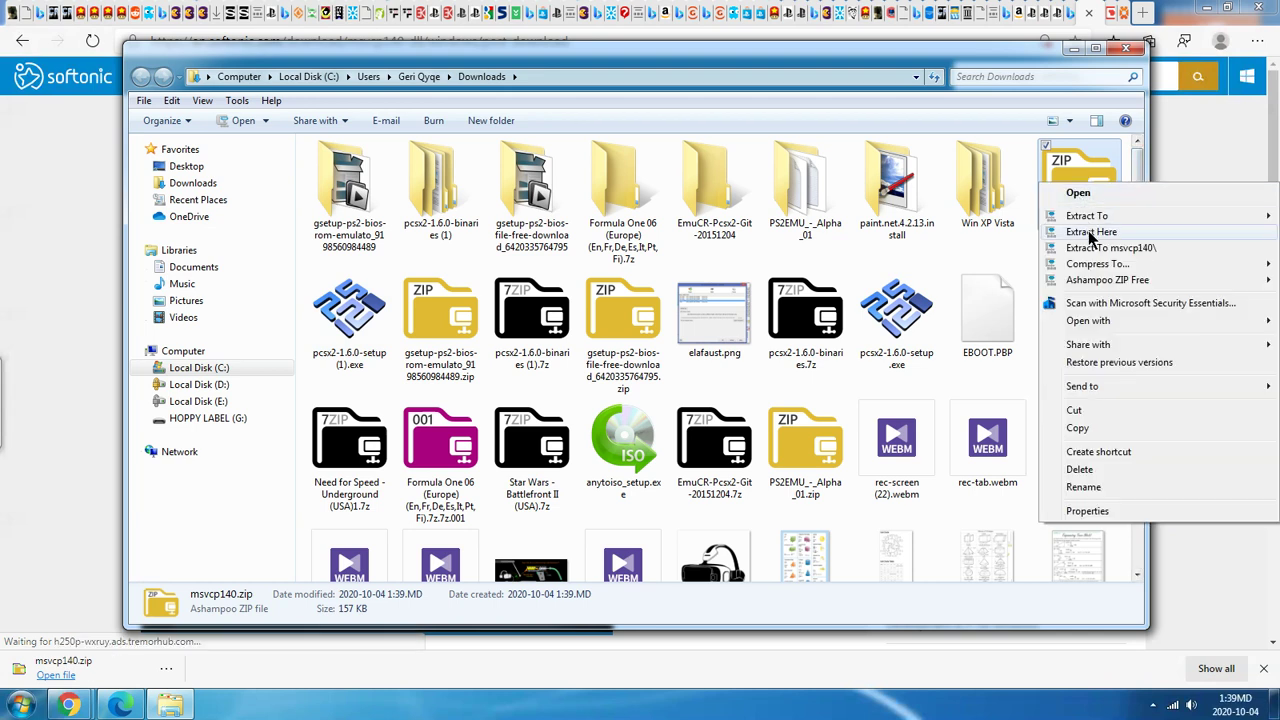
click(1090, 231)
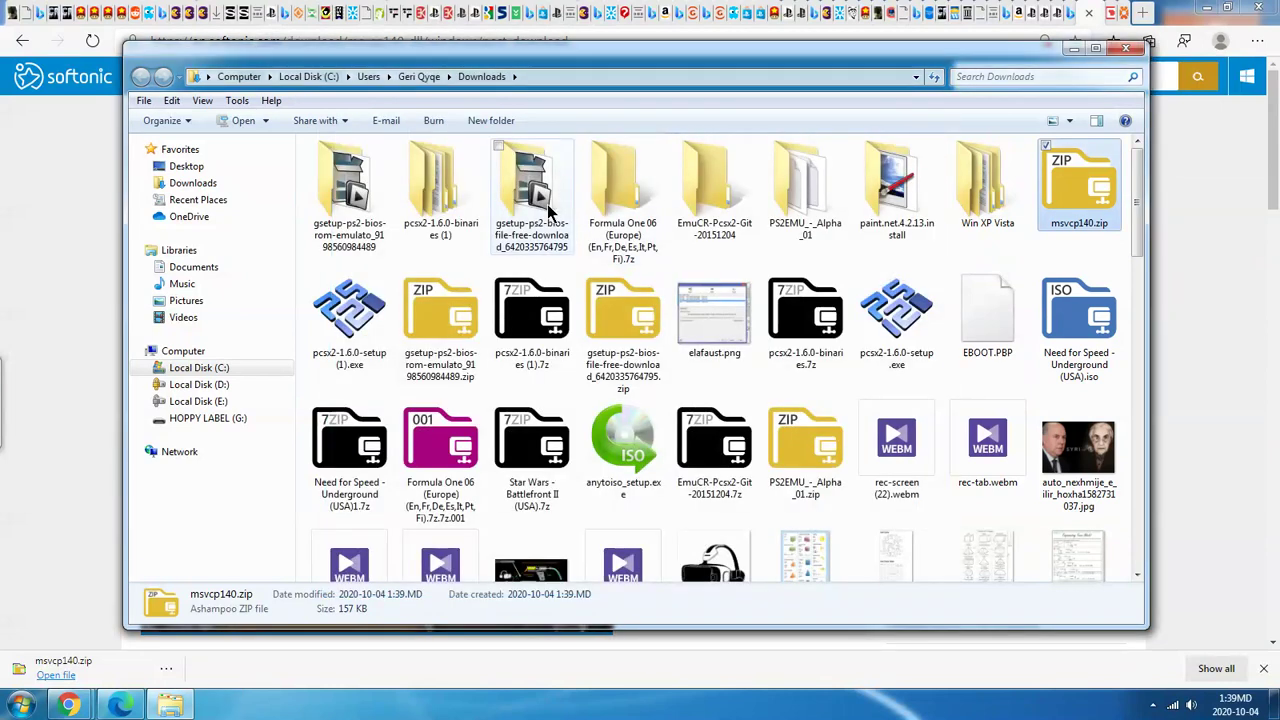
double_click(352, 190)
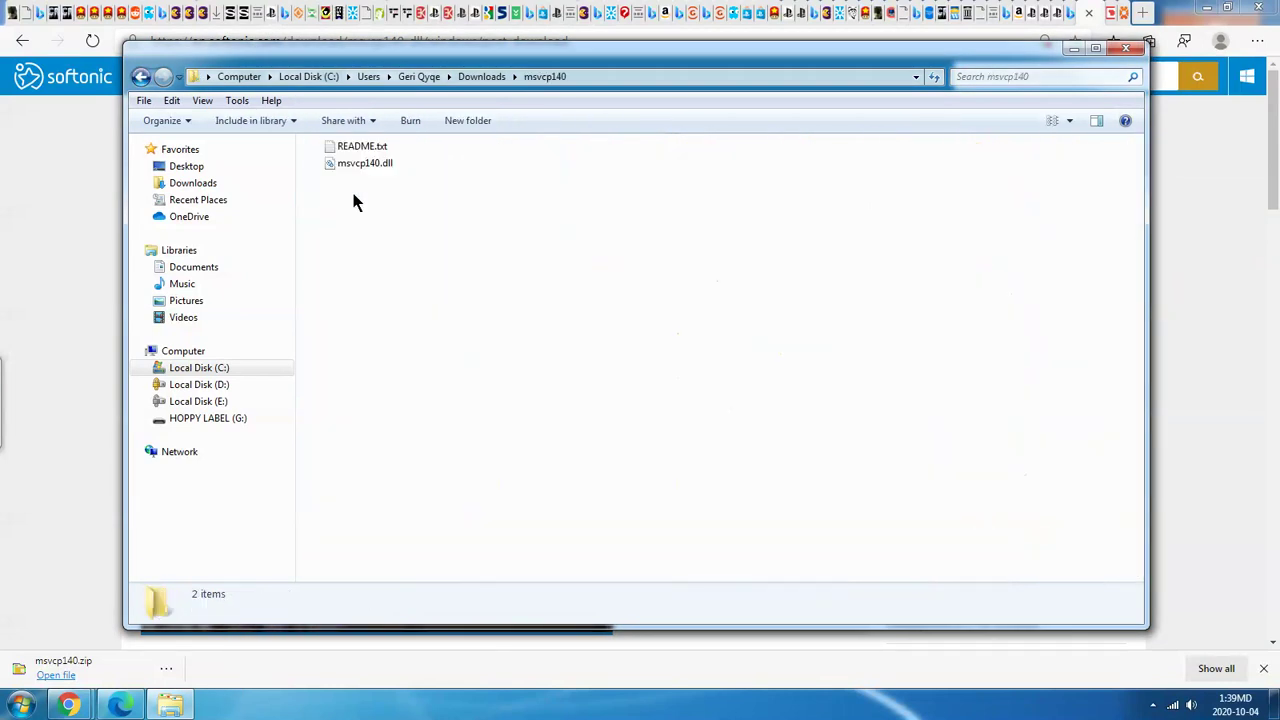
click(359, 148)
double_click(359, 148)
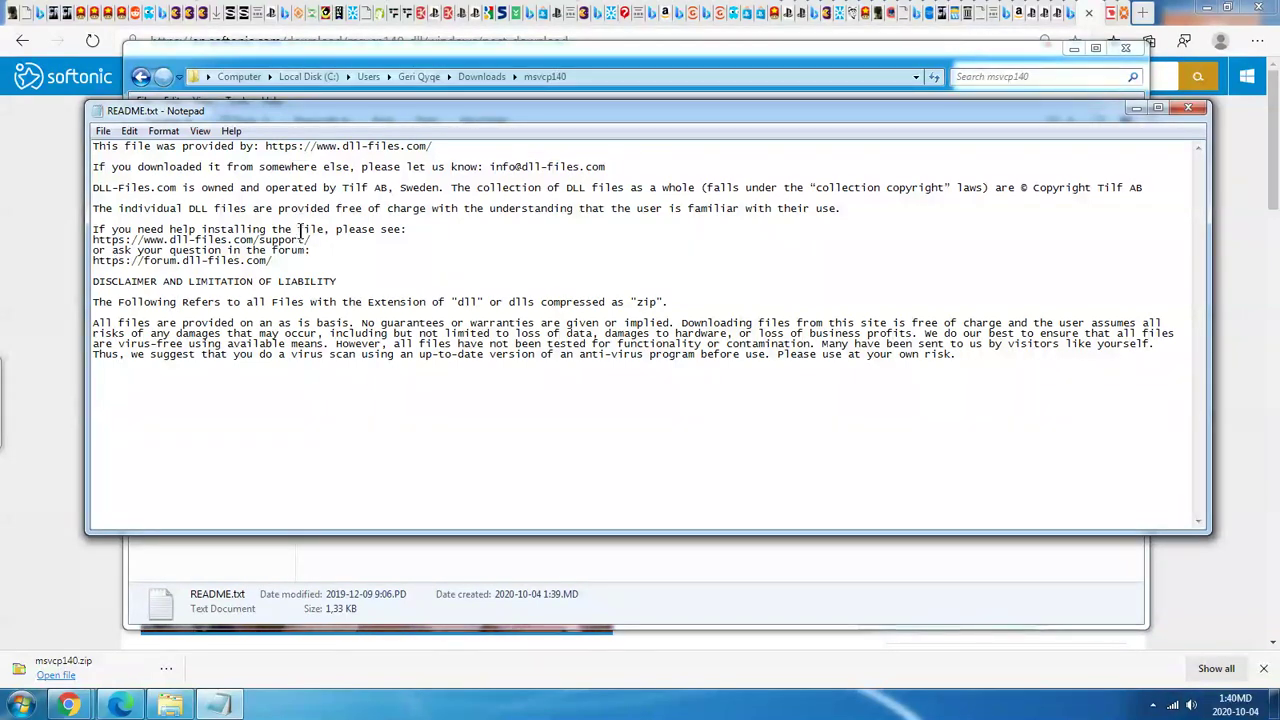
click(673, 73)
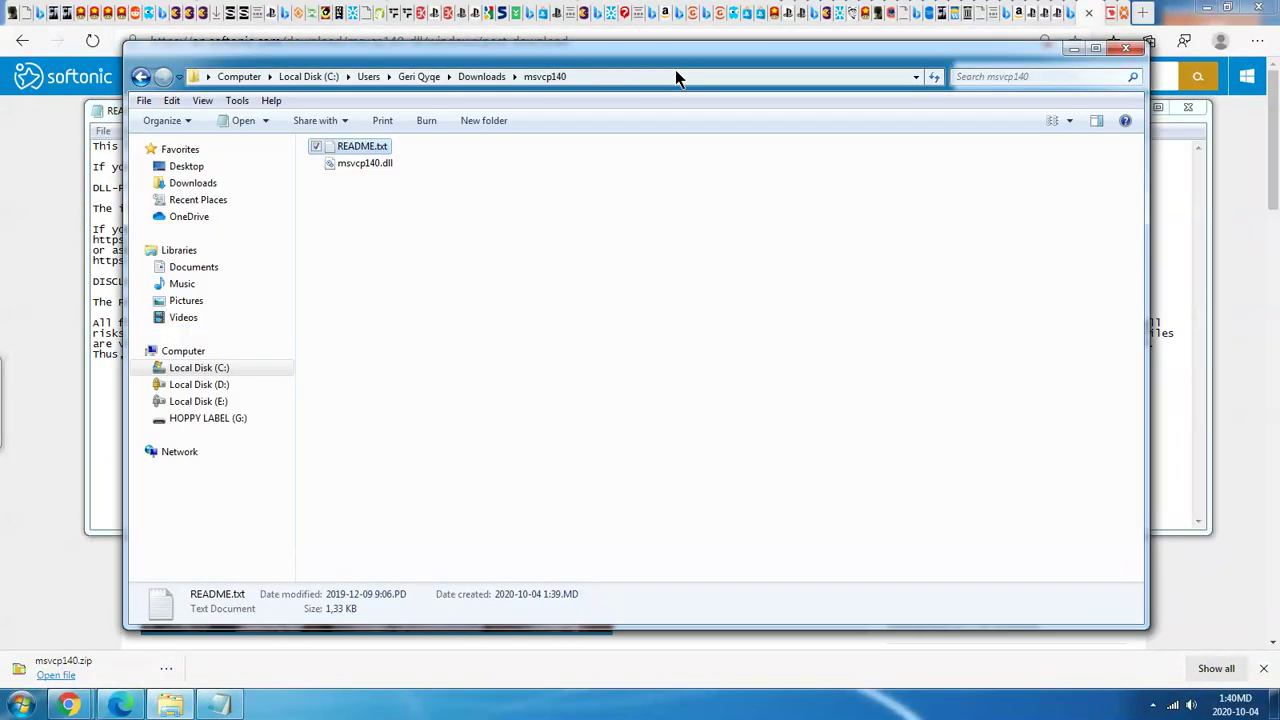
double_click(367, 145)
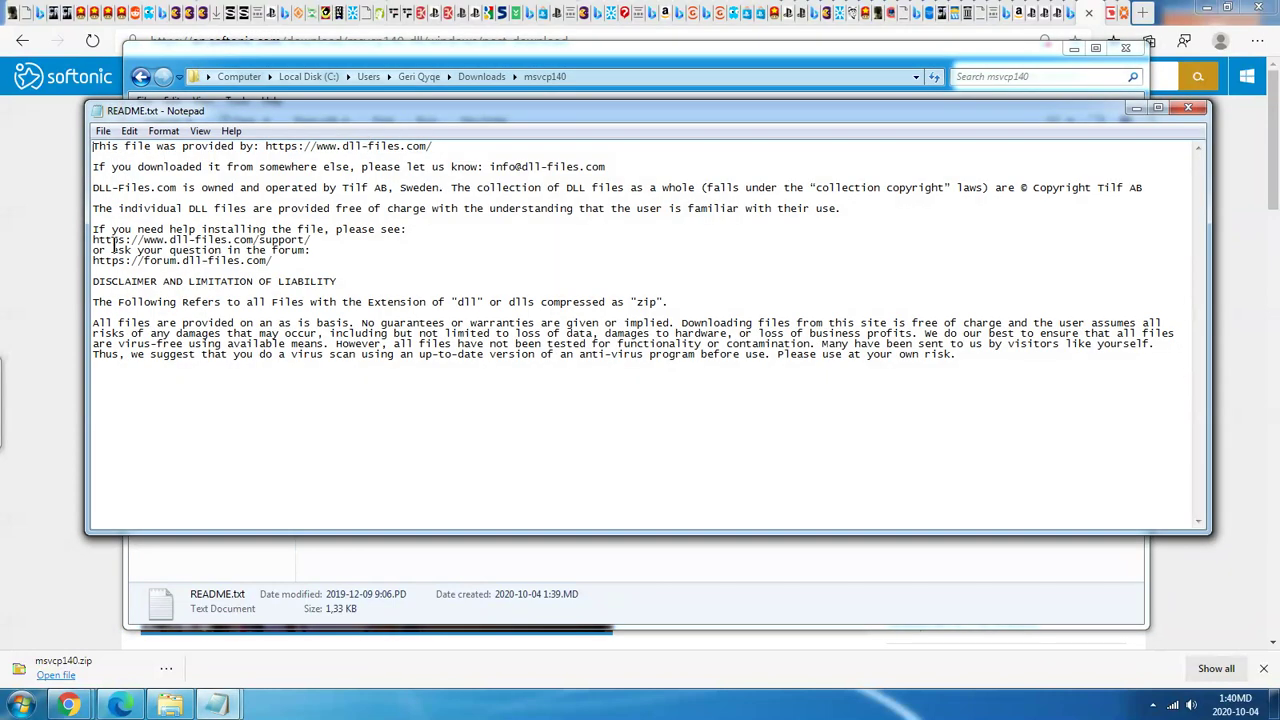
drag(93, 245, 311, 238)
right_click(298, 235)
click(352, 284)
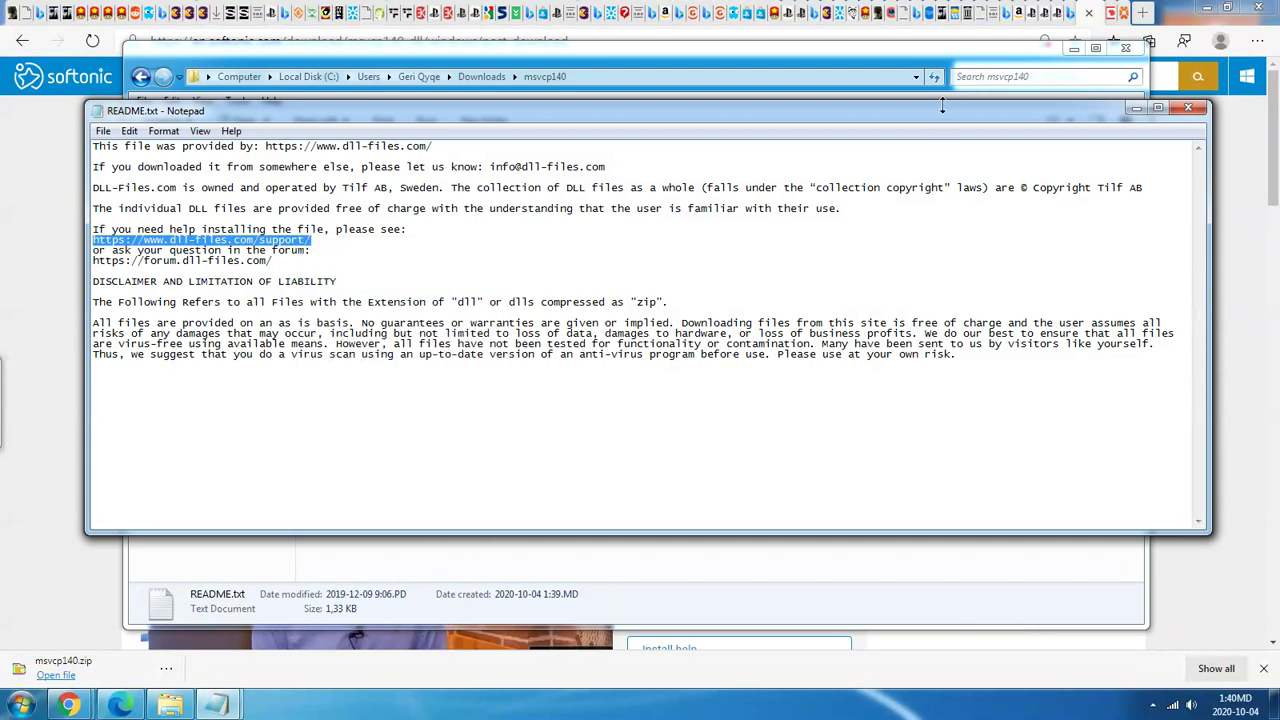
Load the copied dll-files.com support address in a new browser tab and look through its frequently asked questions.
click(1145, 18)
right_click(911, 45)
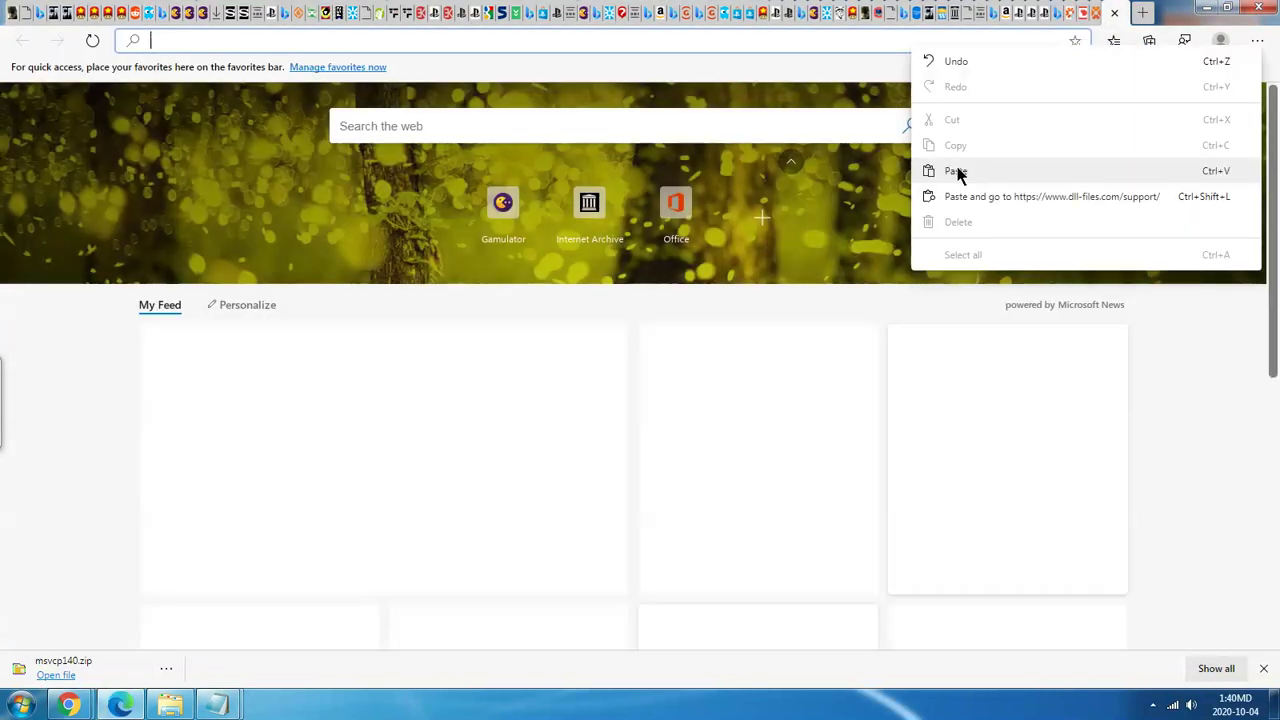
click(965, 196)
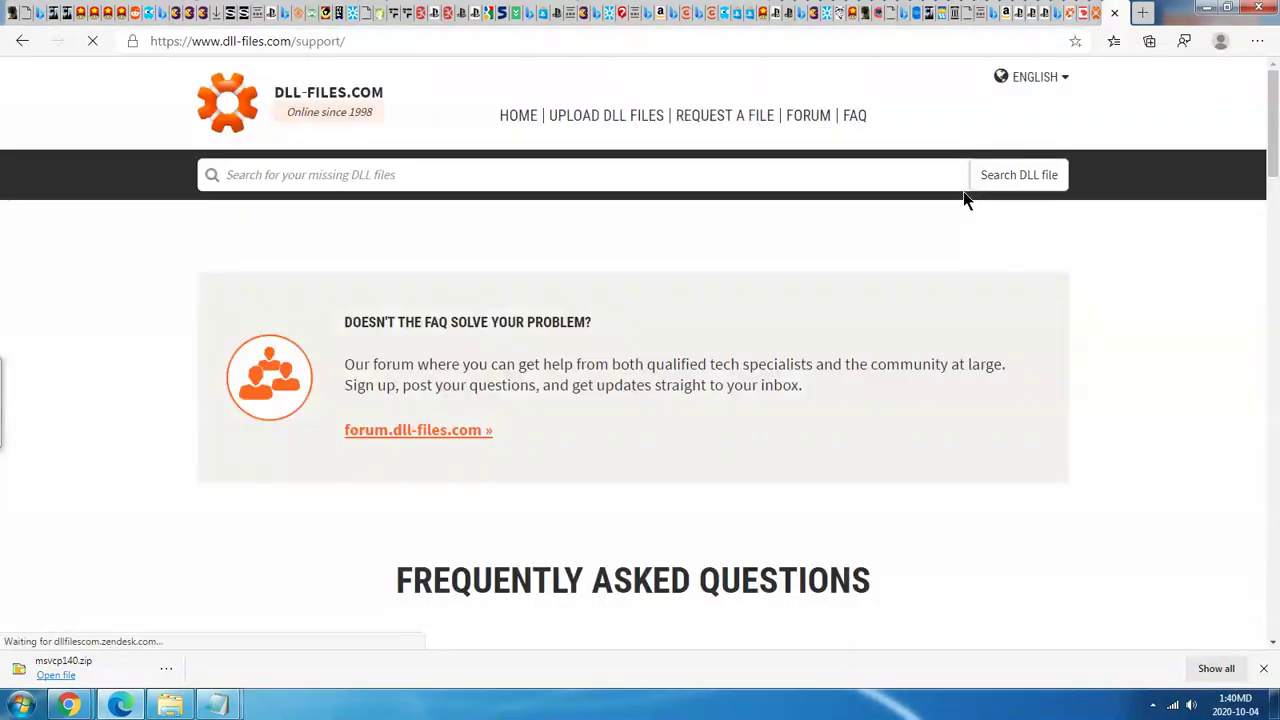
scroll(963, 195, down, 4)
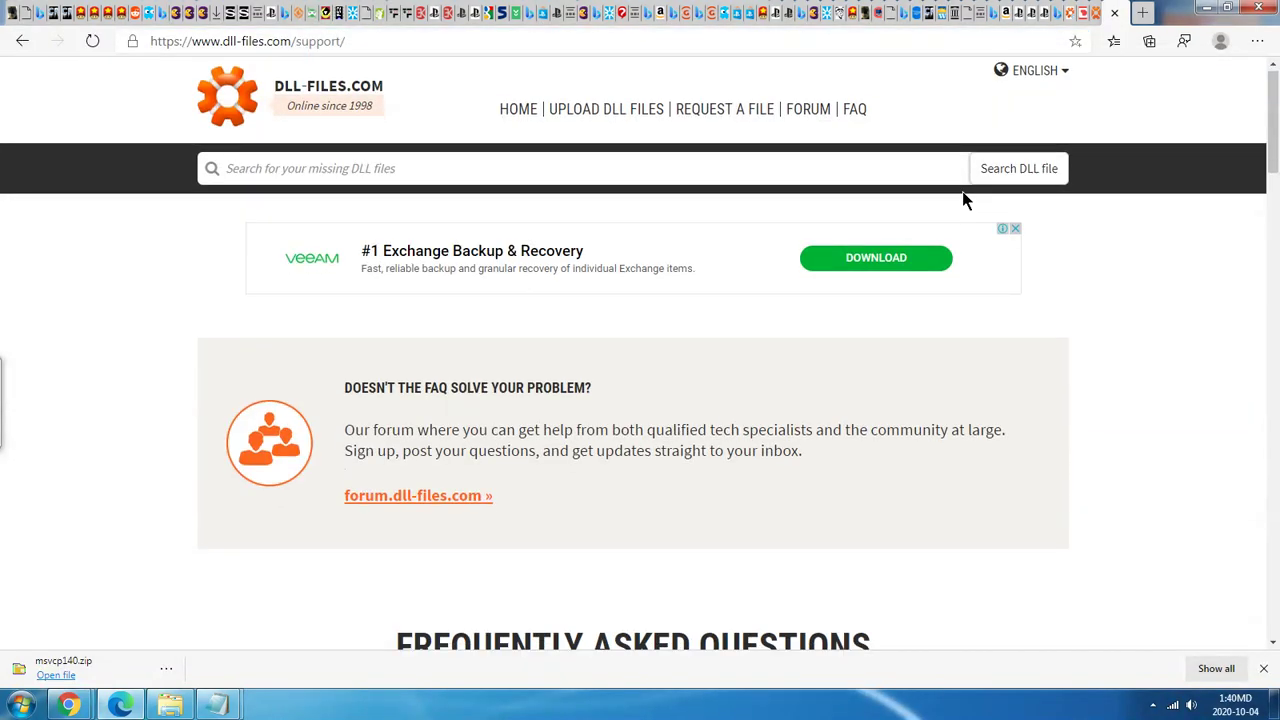
scroll(963, 201, down, 10)
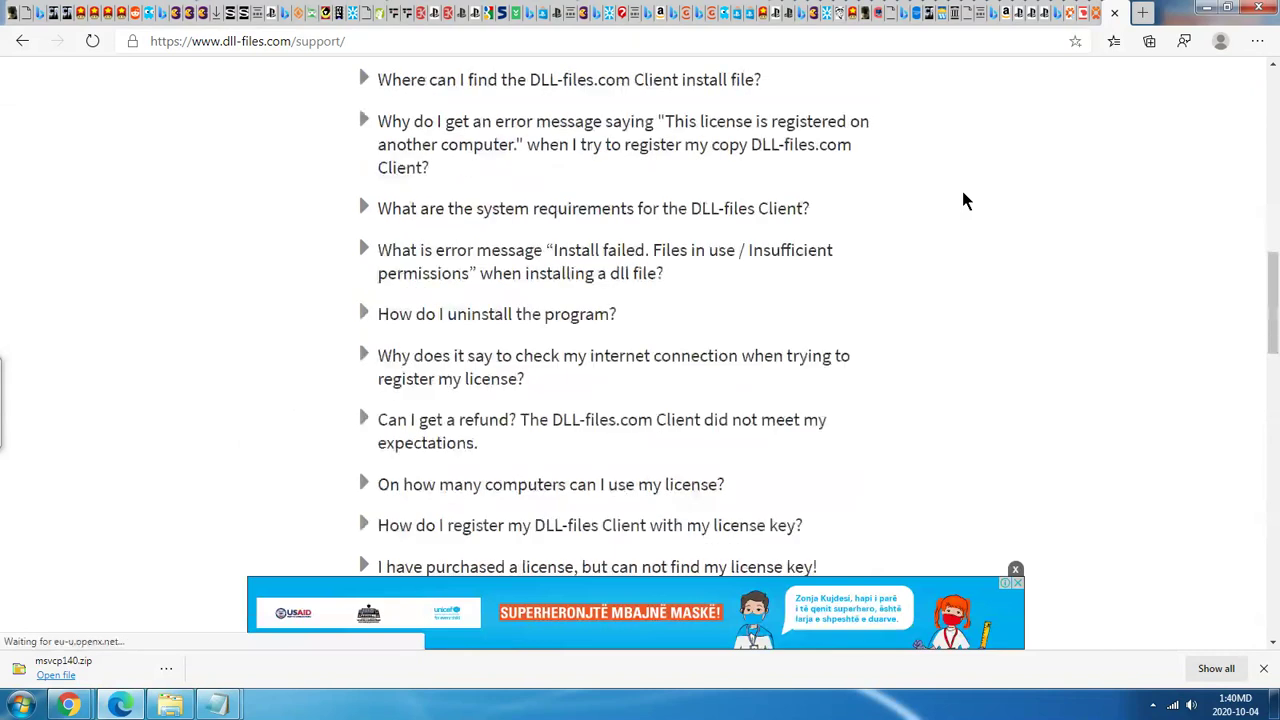
scroll(957, 200, down, 8)
scroll(954, 194, up, 20)
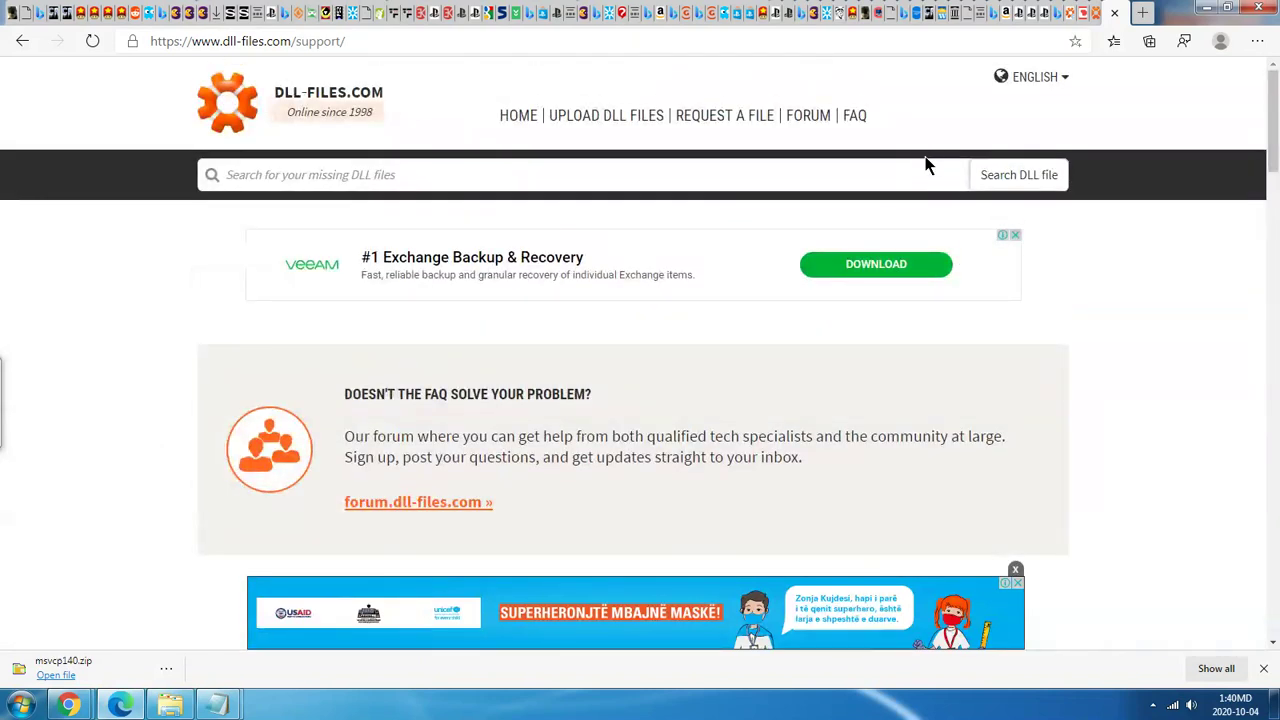
Switch to the CHIP page for msvcp140.dll and start its download from the dllme.com download server.
click(1085, 12)
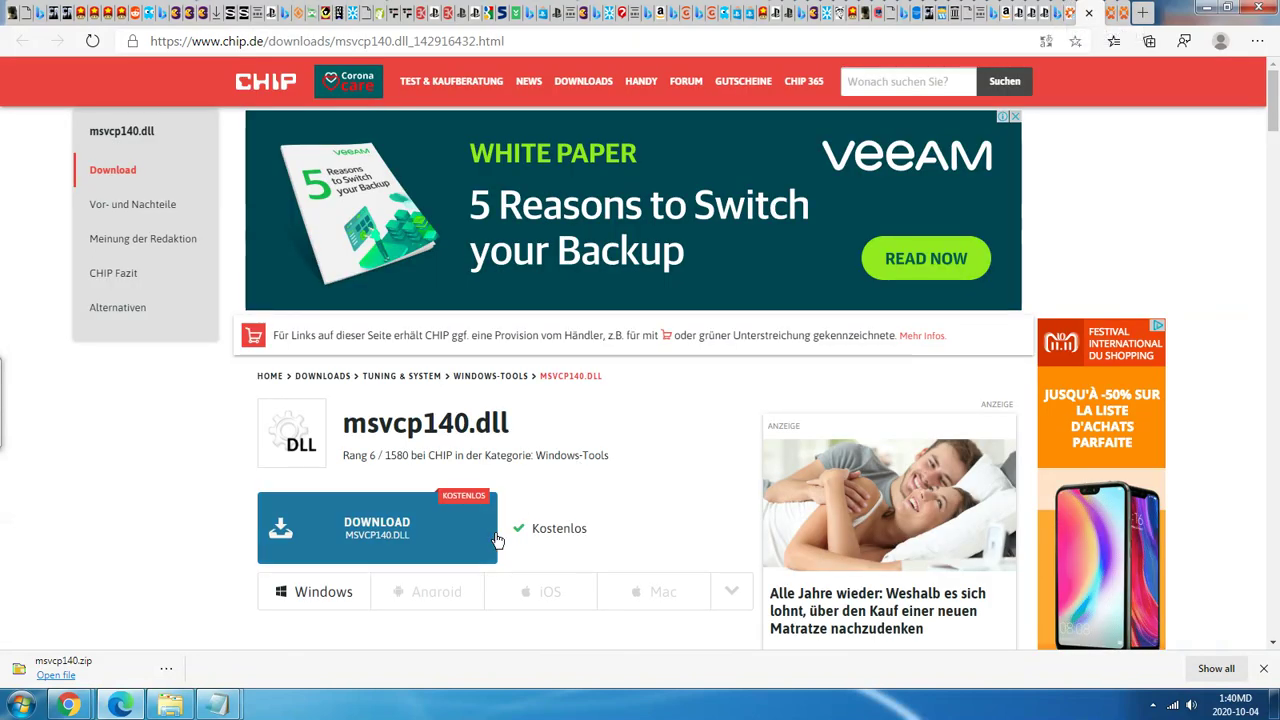
click(424, 547)
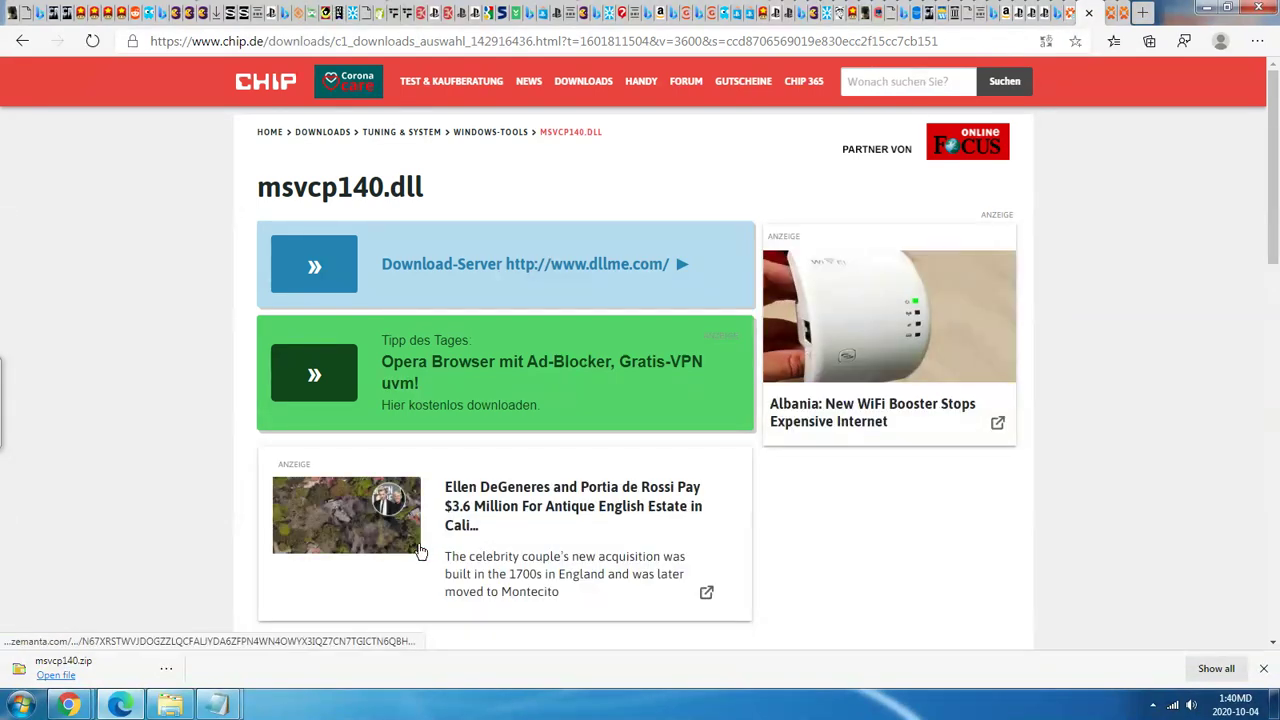
scroll(420, 552, down, 12)
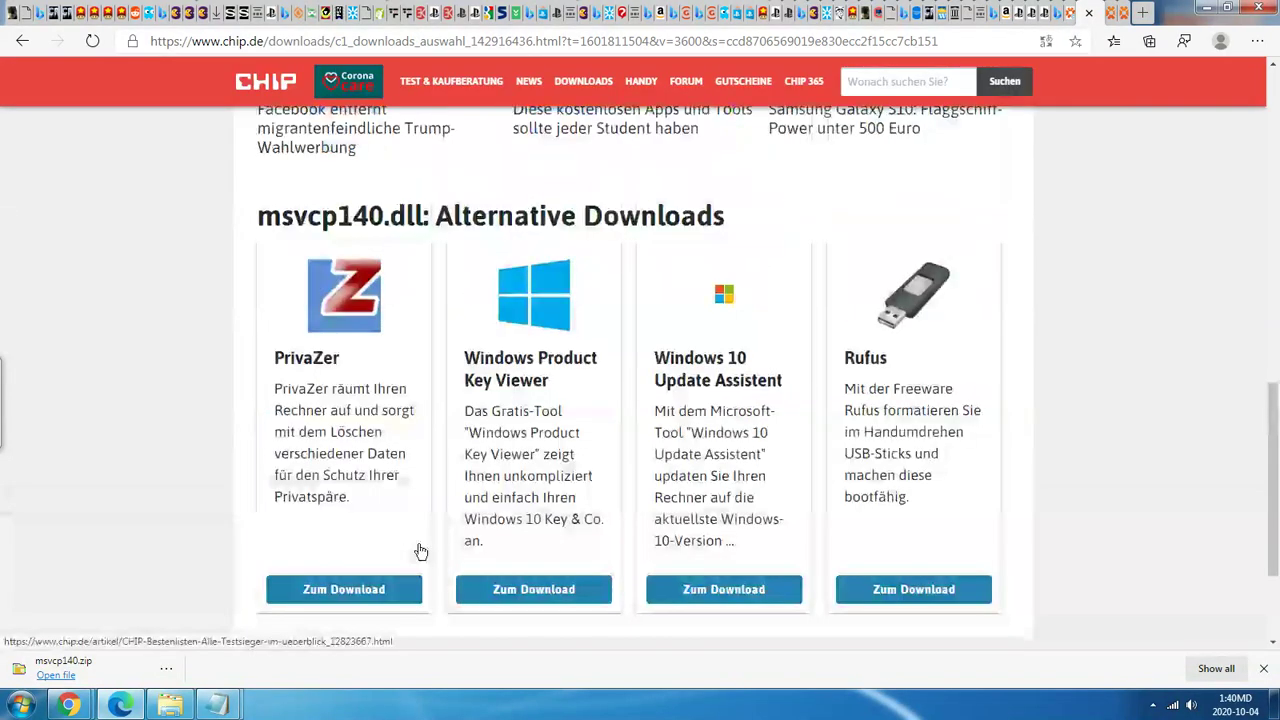
scroll(420, 552, up, 12)
click(528, 274)
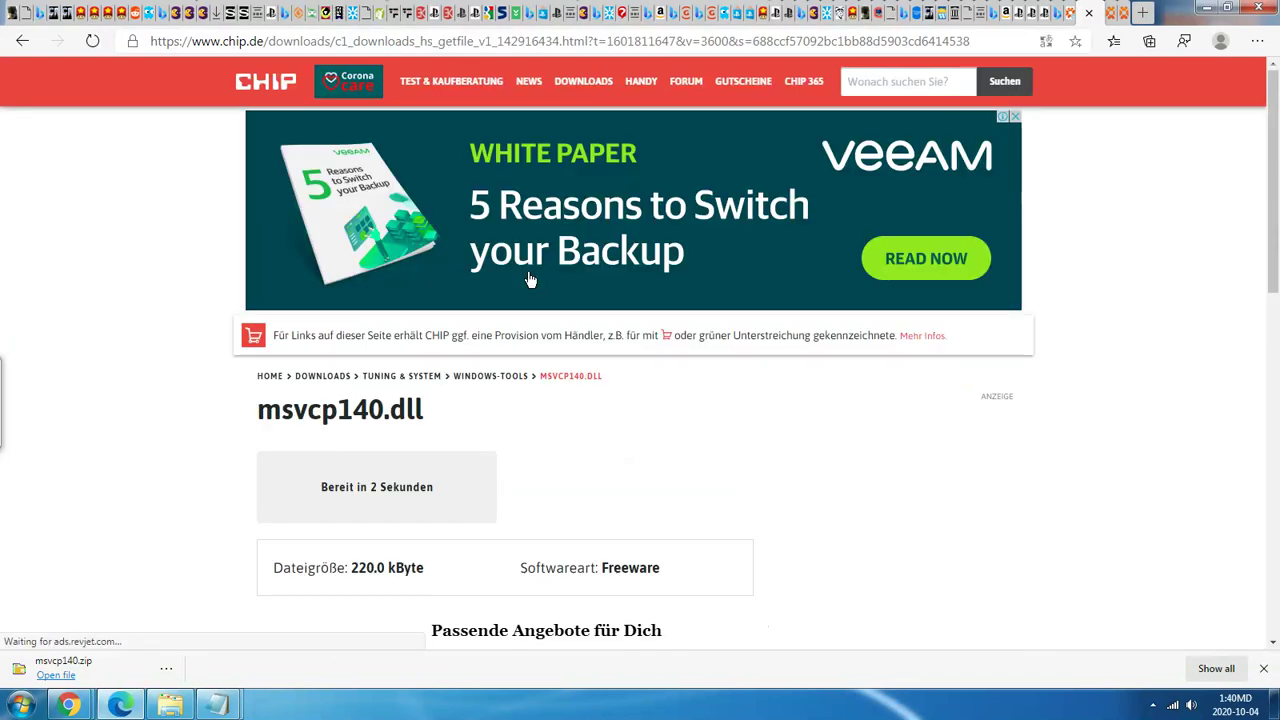
Look through the open PS2-related browser tabs, including the Bing results, PlayStation Store, Emuparadise, Gamulator and CrackDLL pages.
click(605, 11)
click(692, 11)
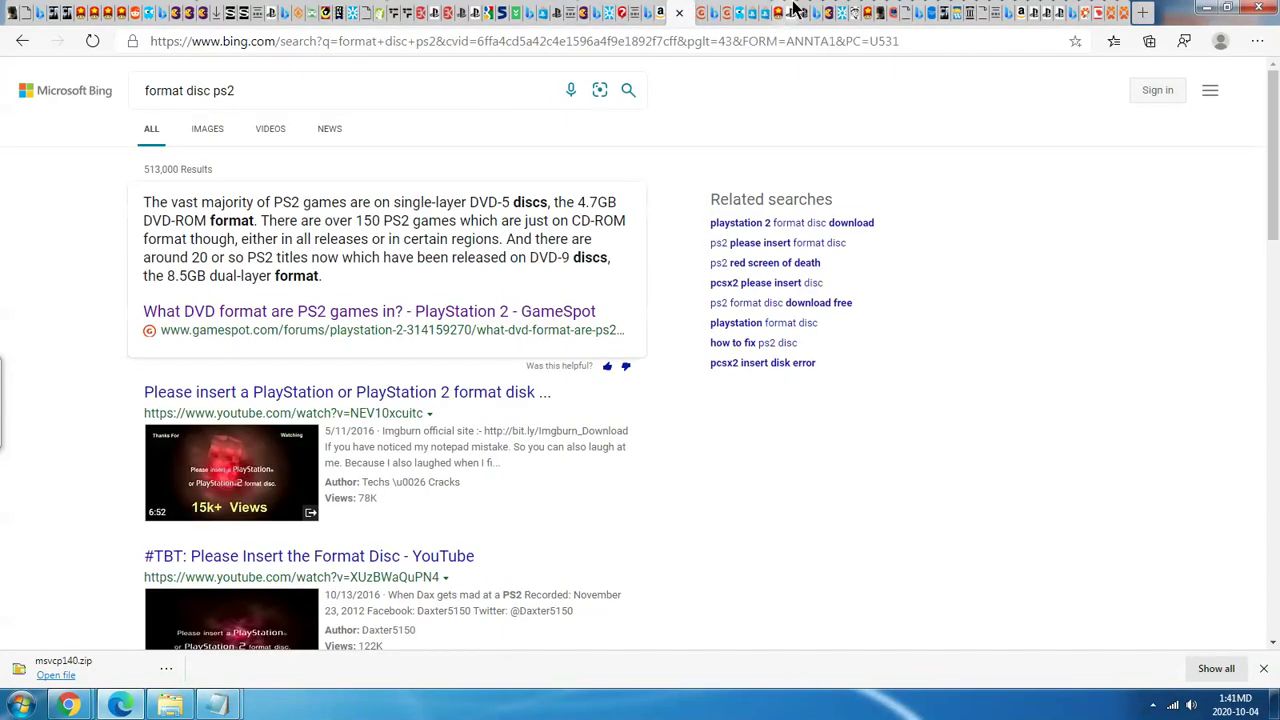
click(755, 11)
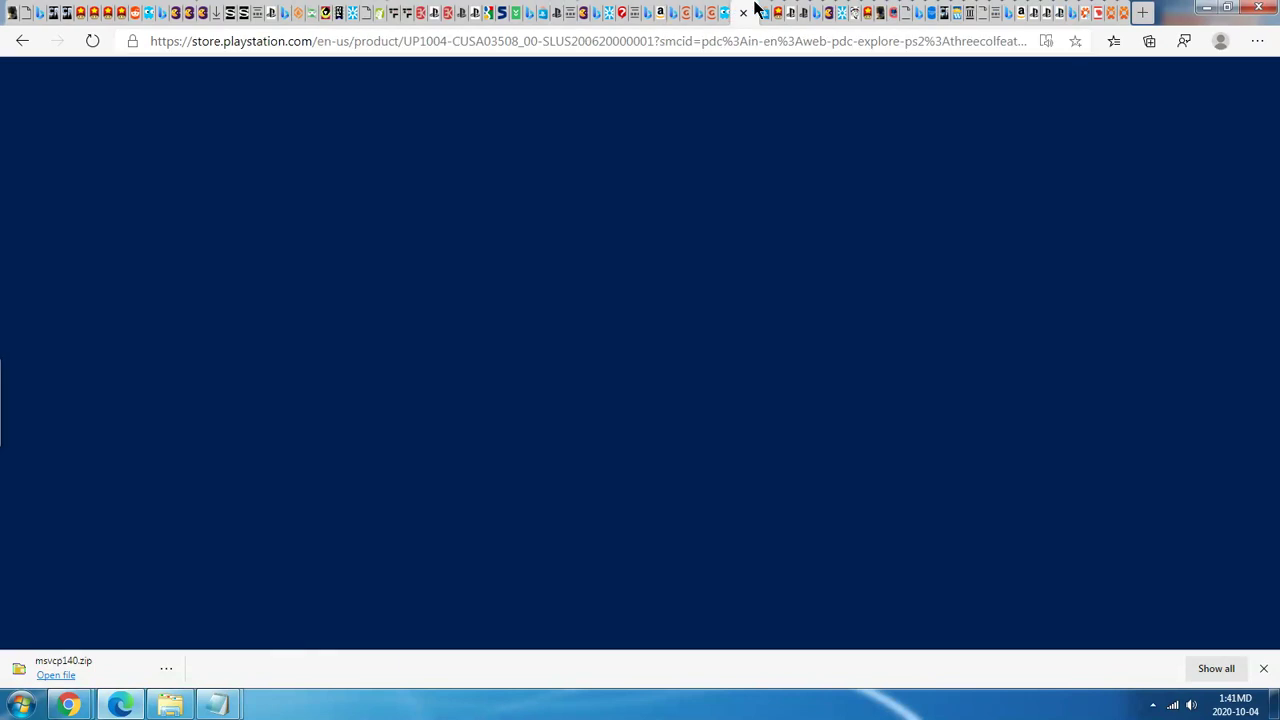
scroll(610, 325, down, 2)
scroll(610, 318, up, 2)
click(784, 13)
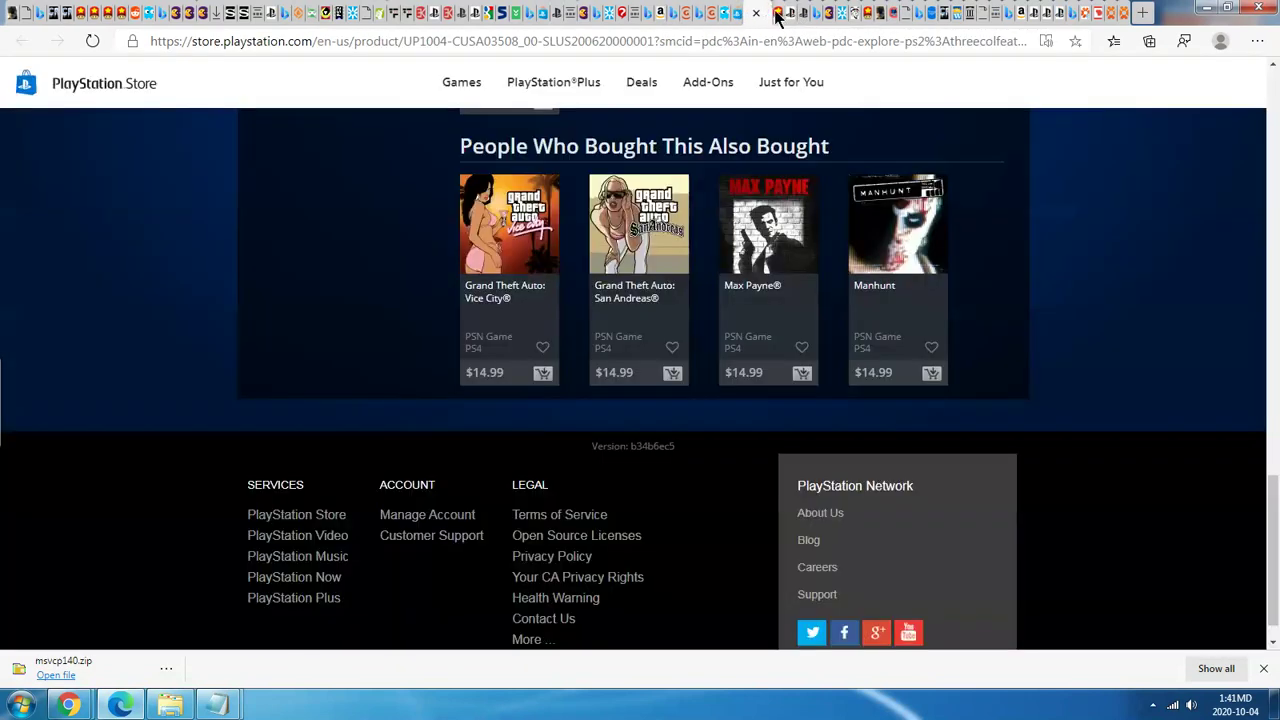
click(786, 13)
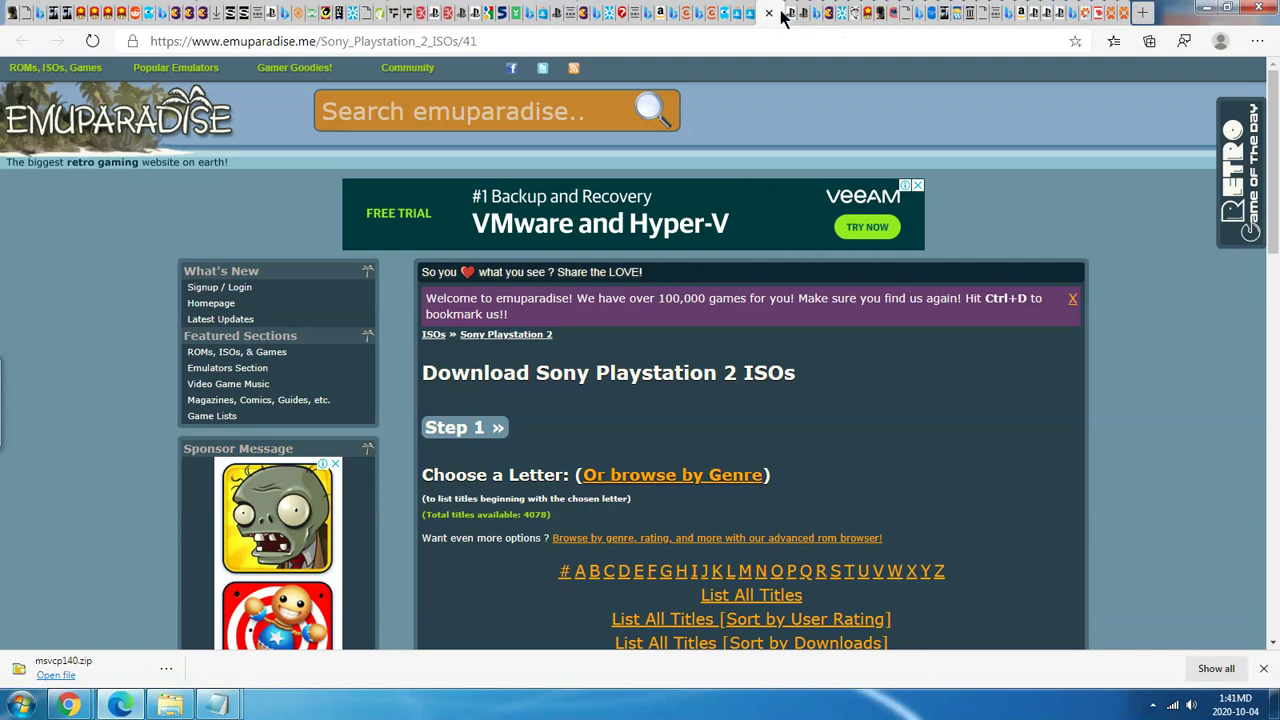
click(755, 12)
scroll(700, 294, up, 12)
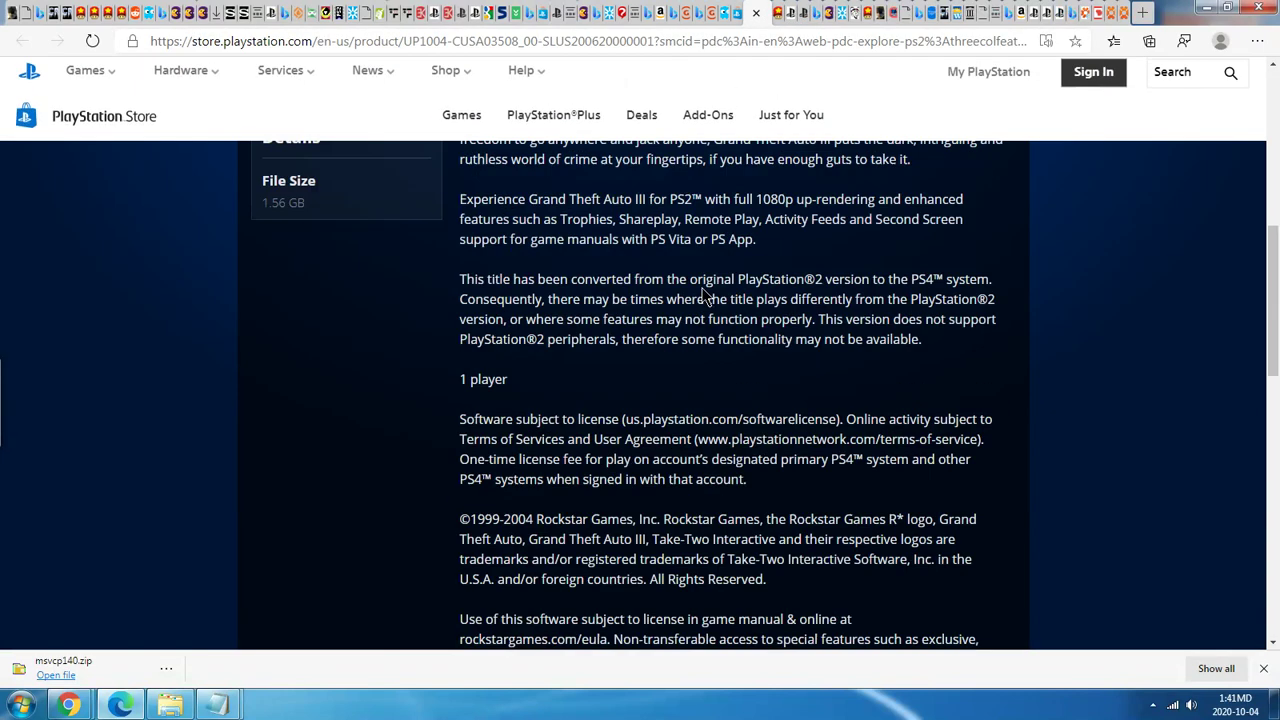
scroll(703, 296, up, 4)
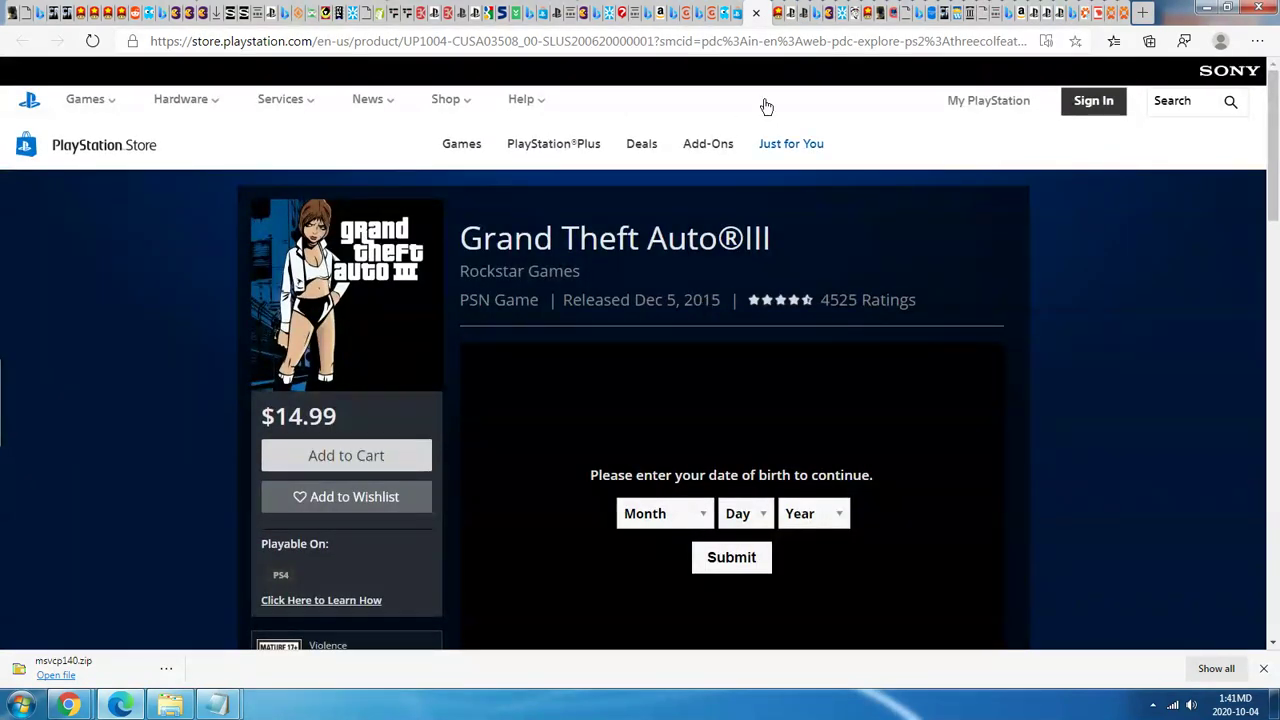
click(786, 13)
click(802, 13)
click(838, 13)
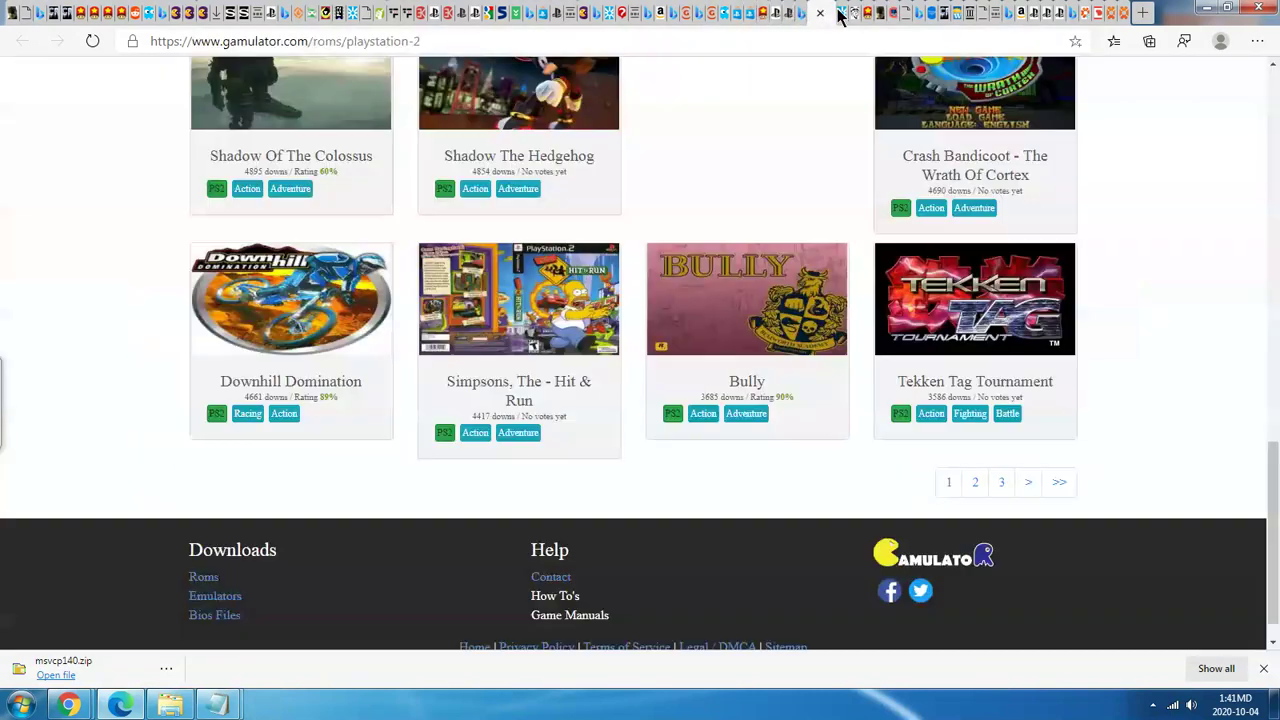
click(872, 13)
click(889, 12)
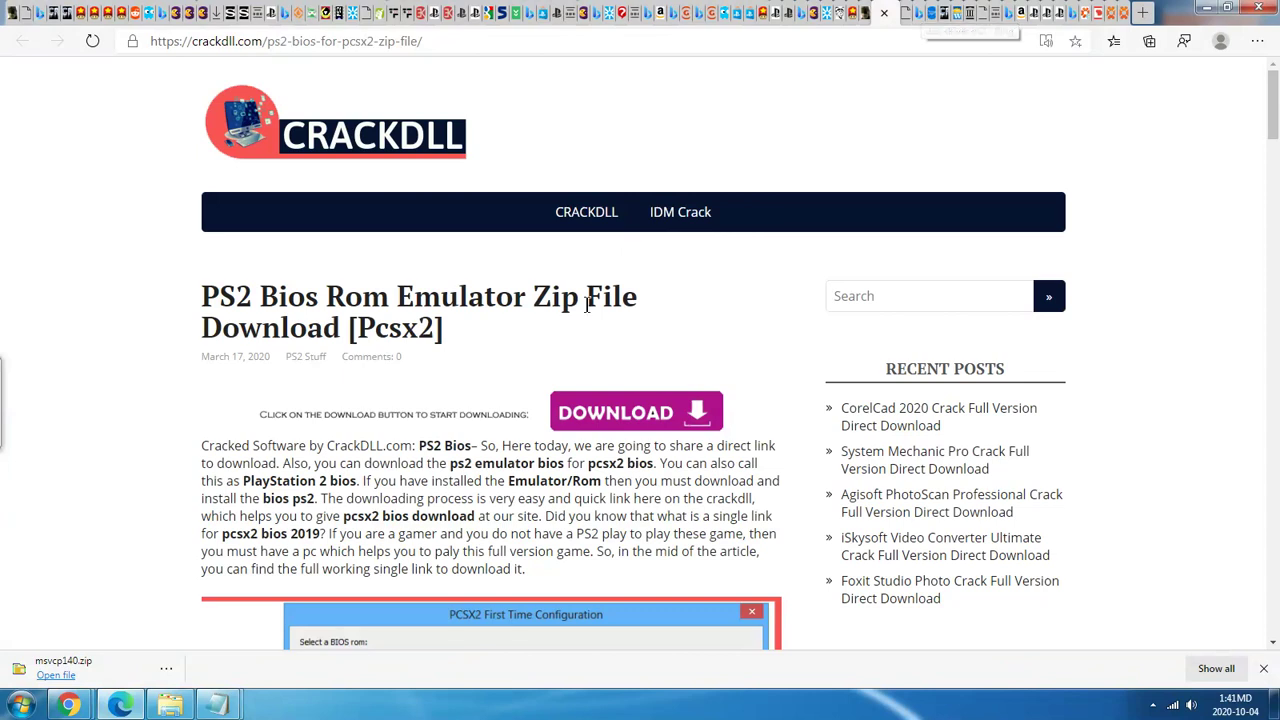
scroll(587, 304, down, 2)
scroll(587, 304, up, 2)
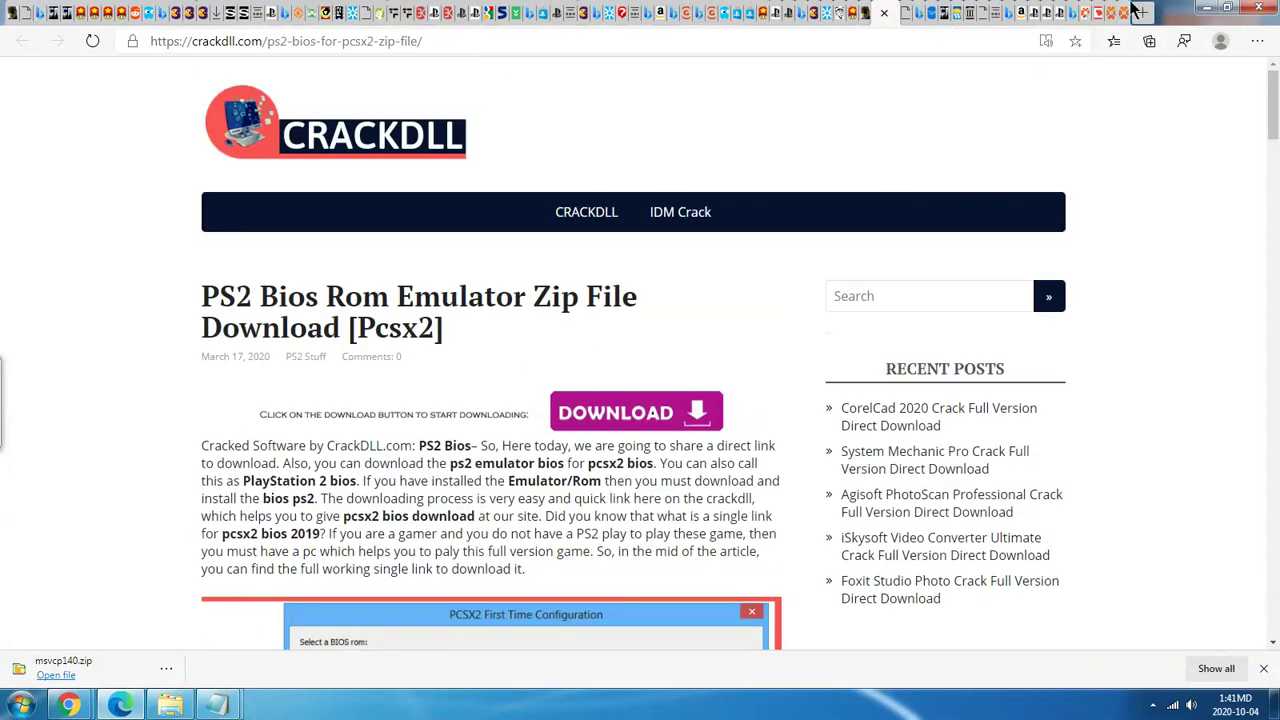
Cut msvcp140.dll from the extracted msvcp140 folder in File Explorer.
click(1119, 10)
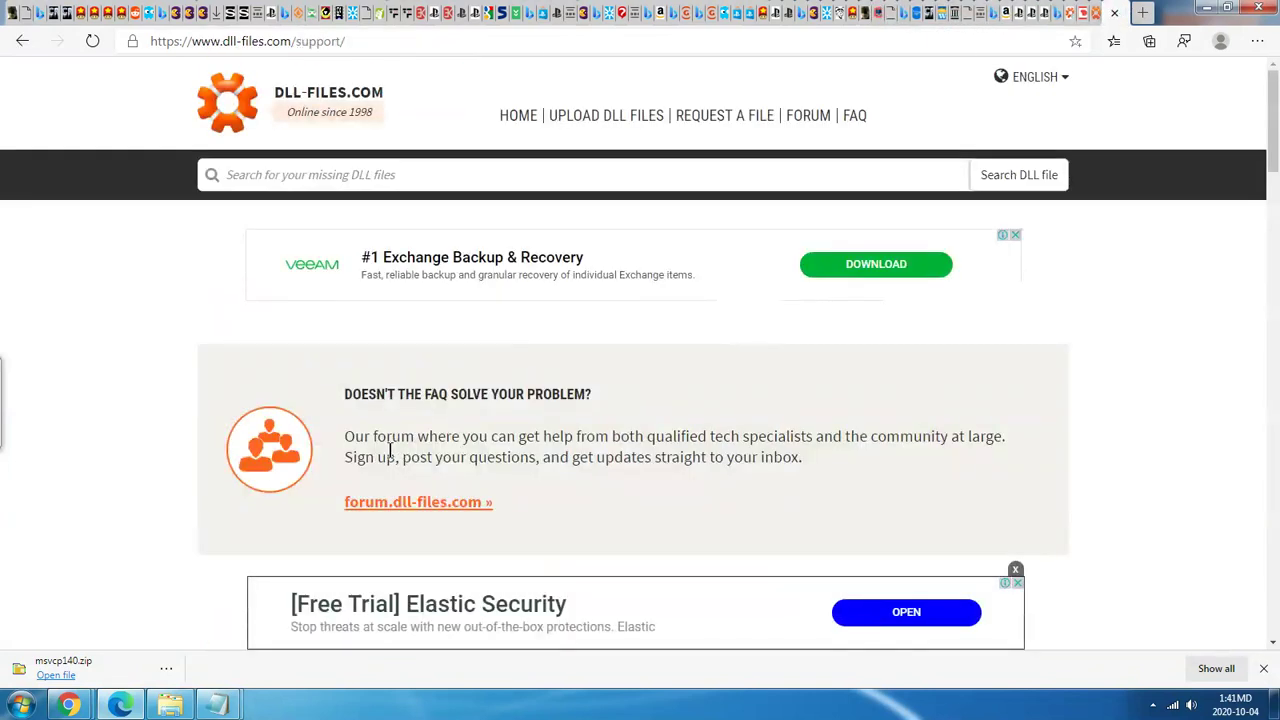
click(172, 706)
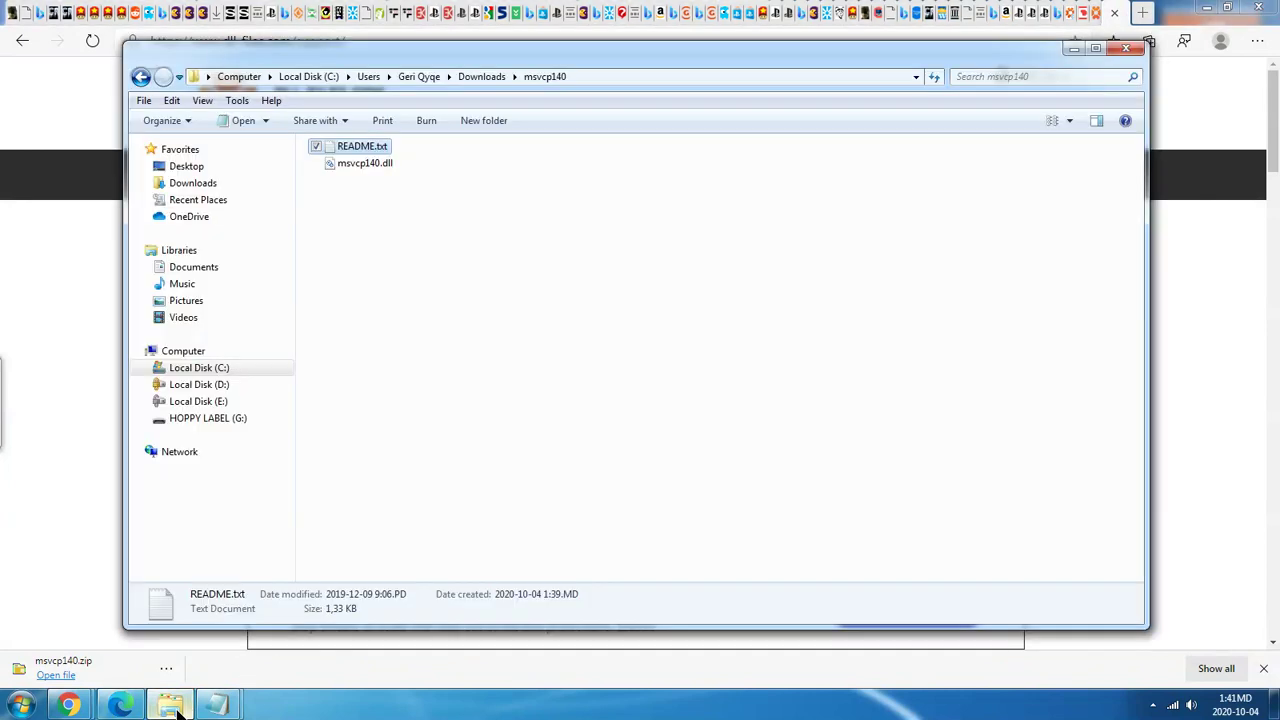
right_click(368, 165)
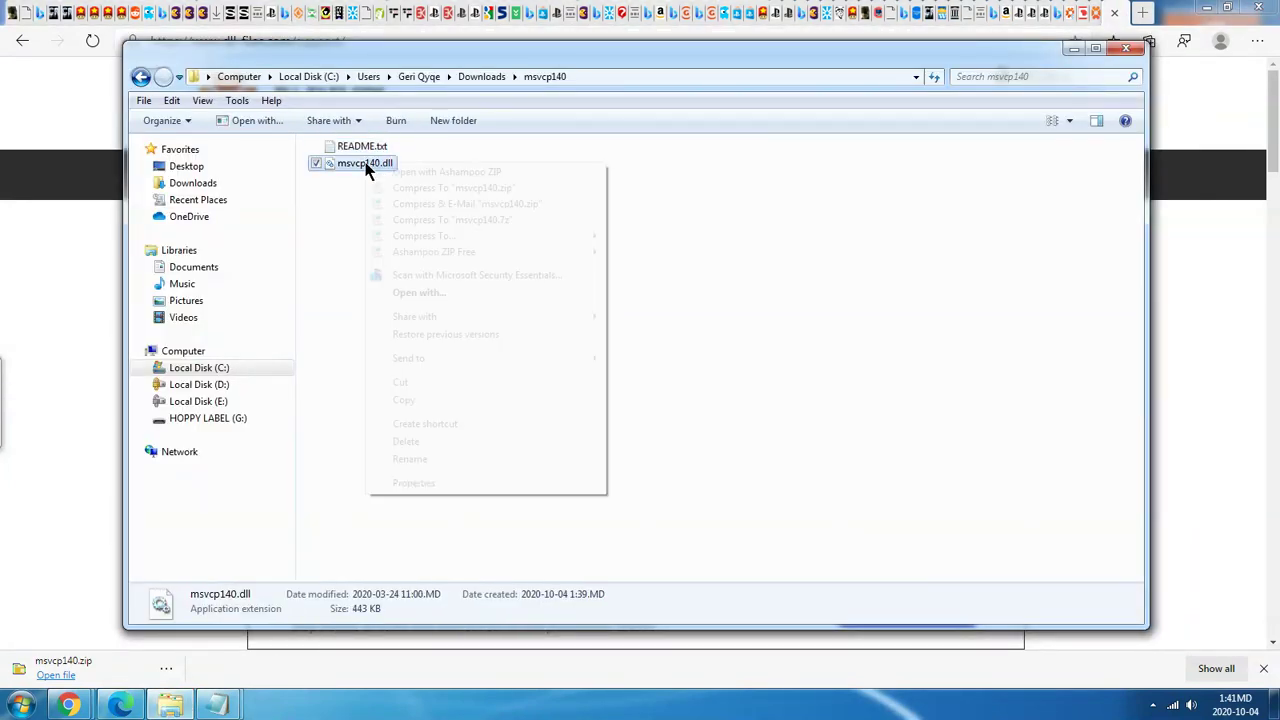
click(405, 384)
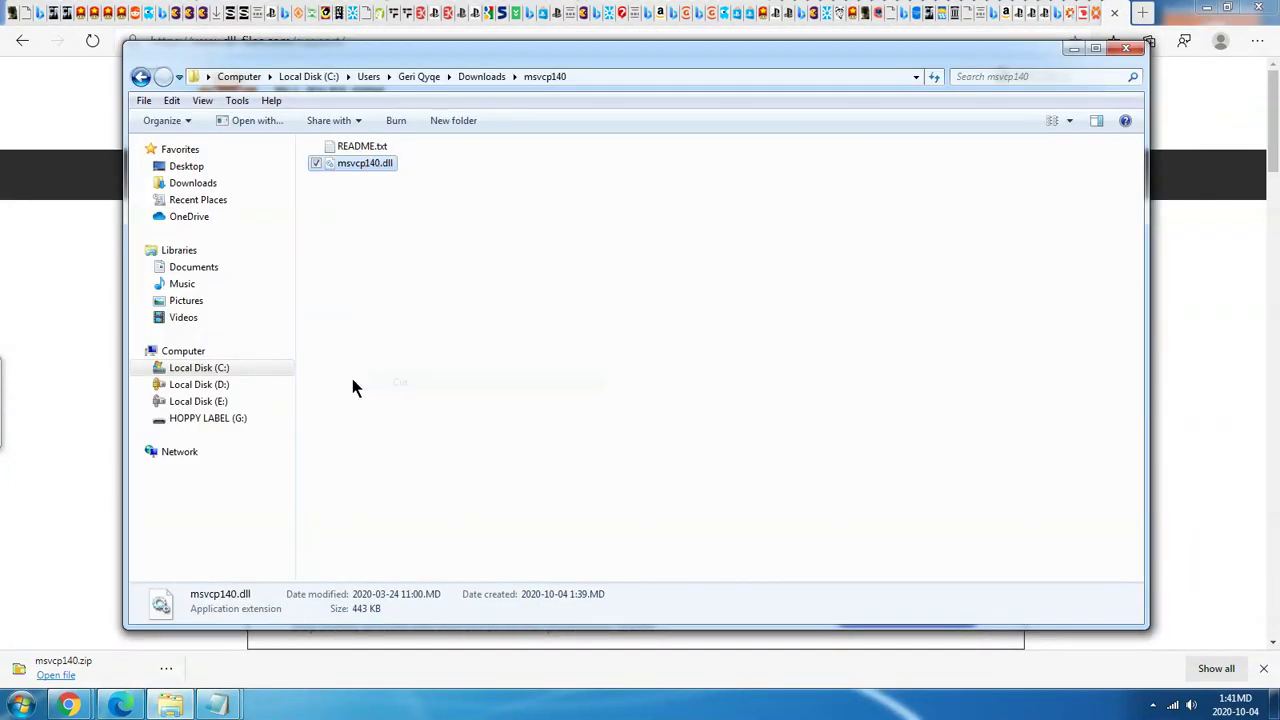
Look through the Windows and Program Files (x86) folders on Local Disk (C:) for a place to put the DLL.
click(205, 369)
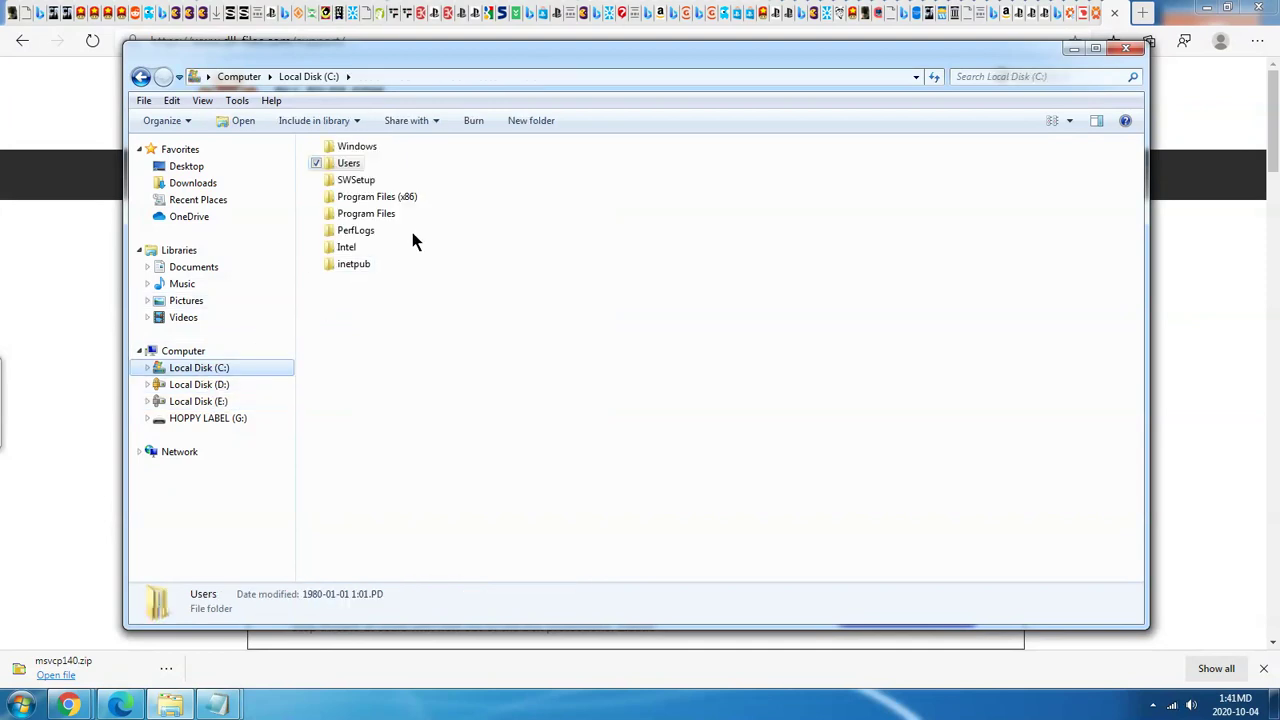
double_click(358, 148)
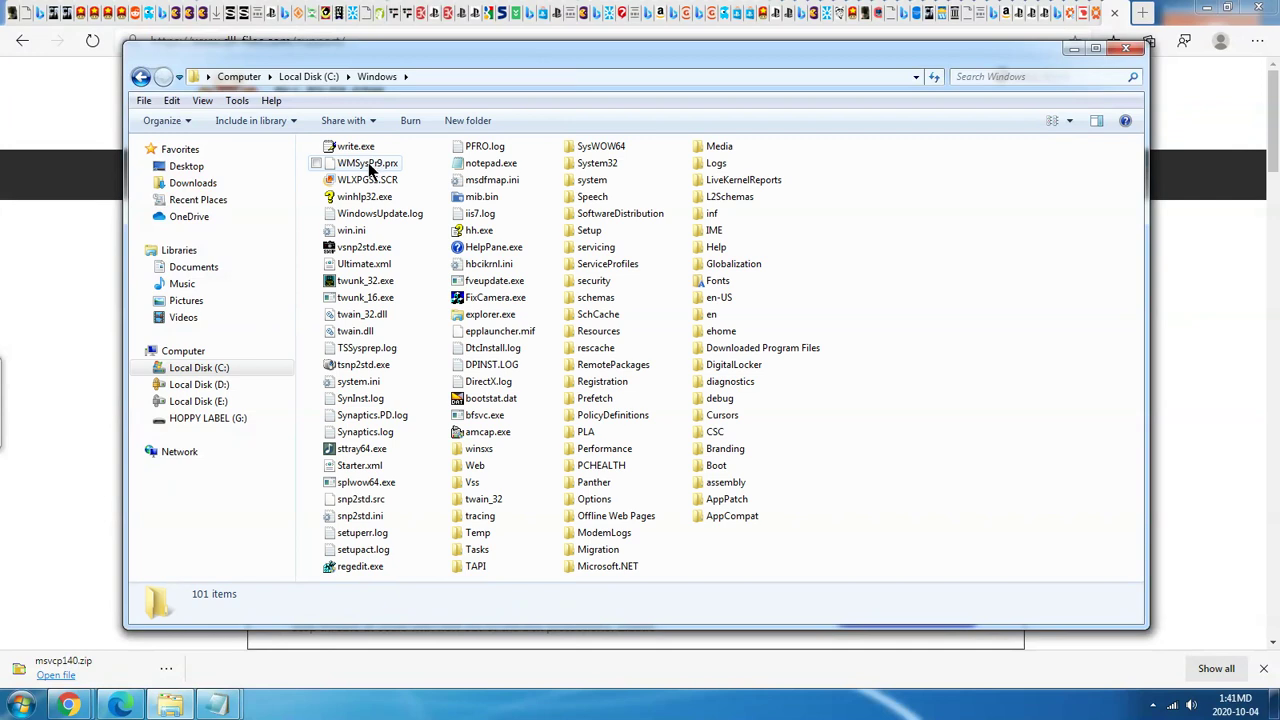
click(193, 372)
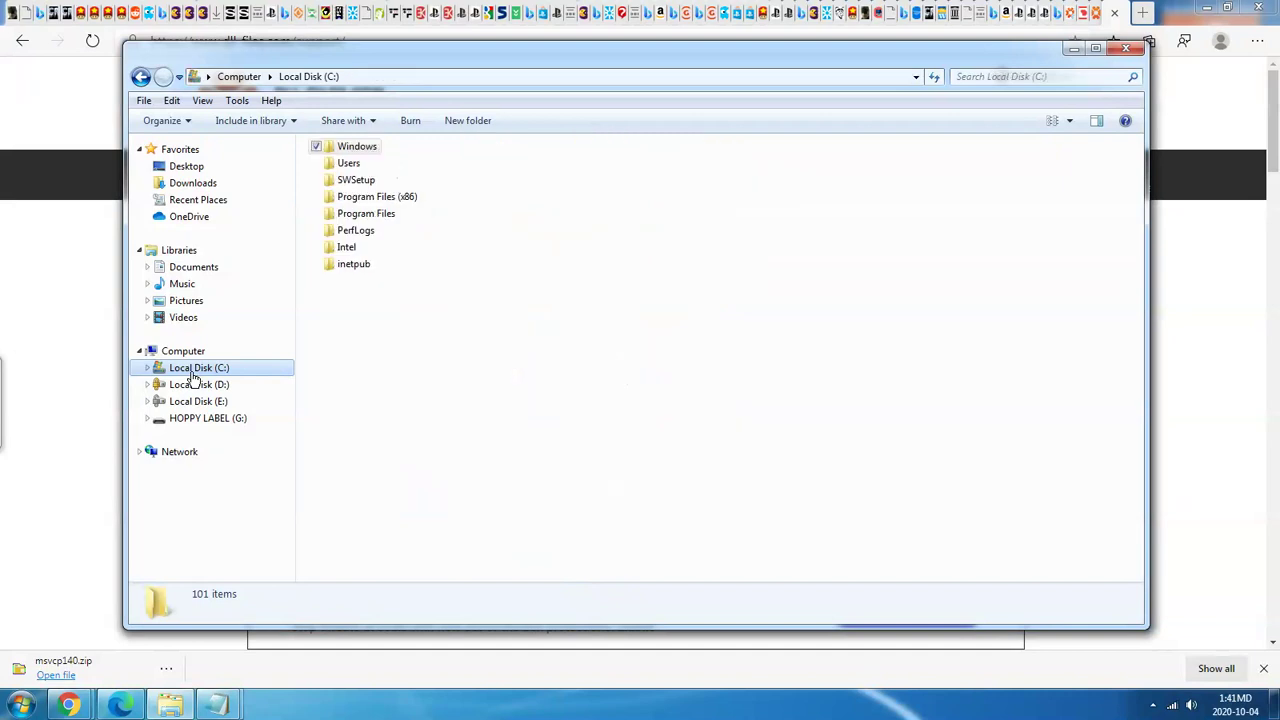
double_click(403, 197)
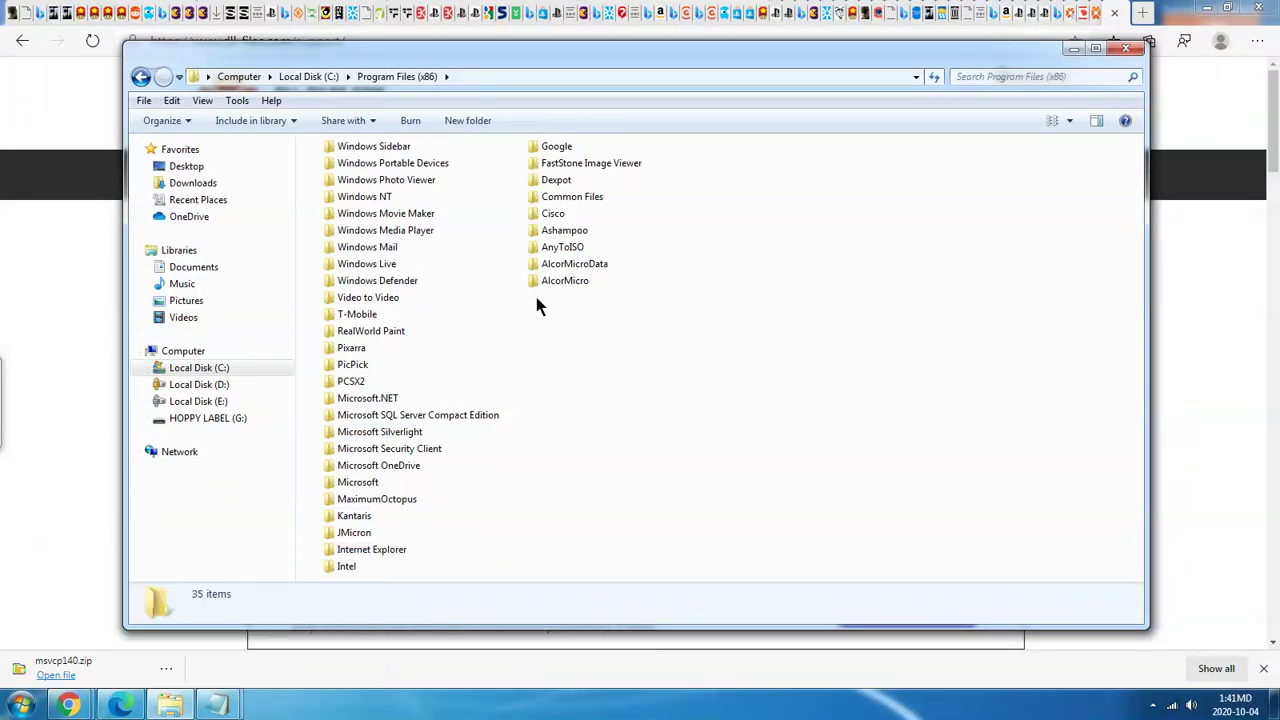
click(180, 706)
click(174, 704)
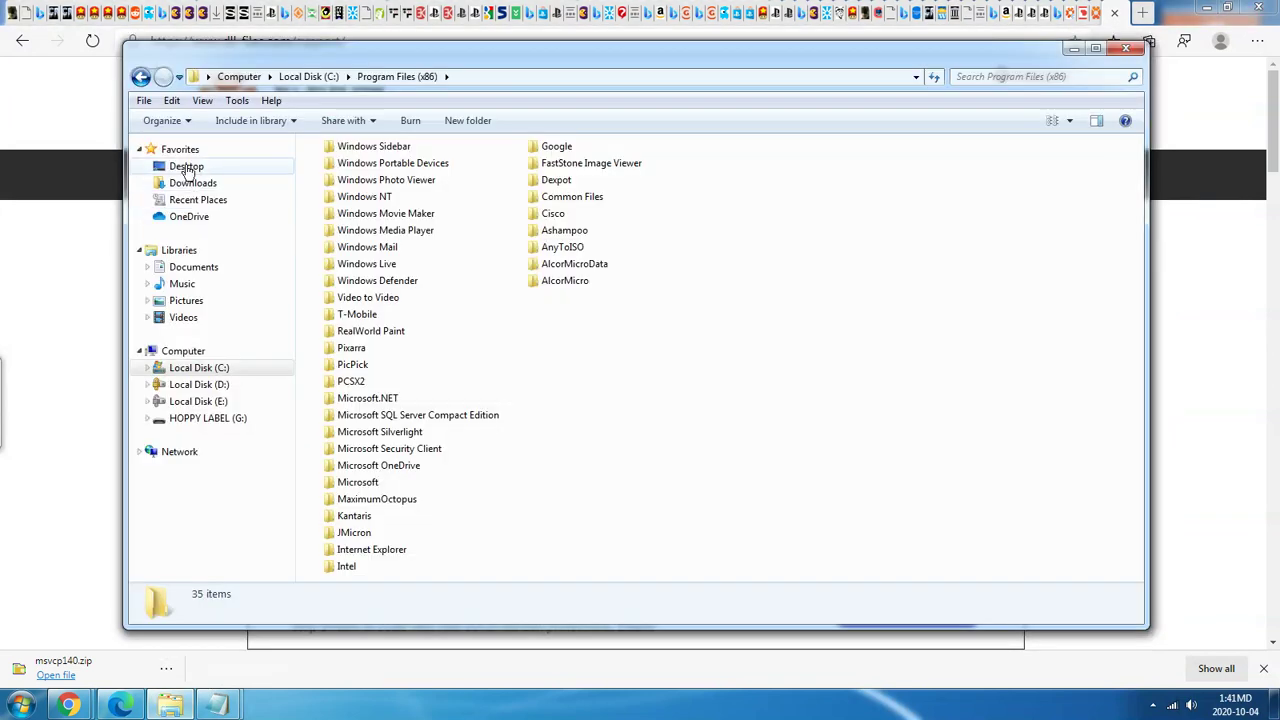
Find pcsx2-1.6.0-setup.exe in the Downloads folder and check the list of all installed programs.
click(203, 185)
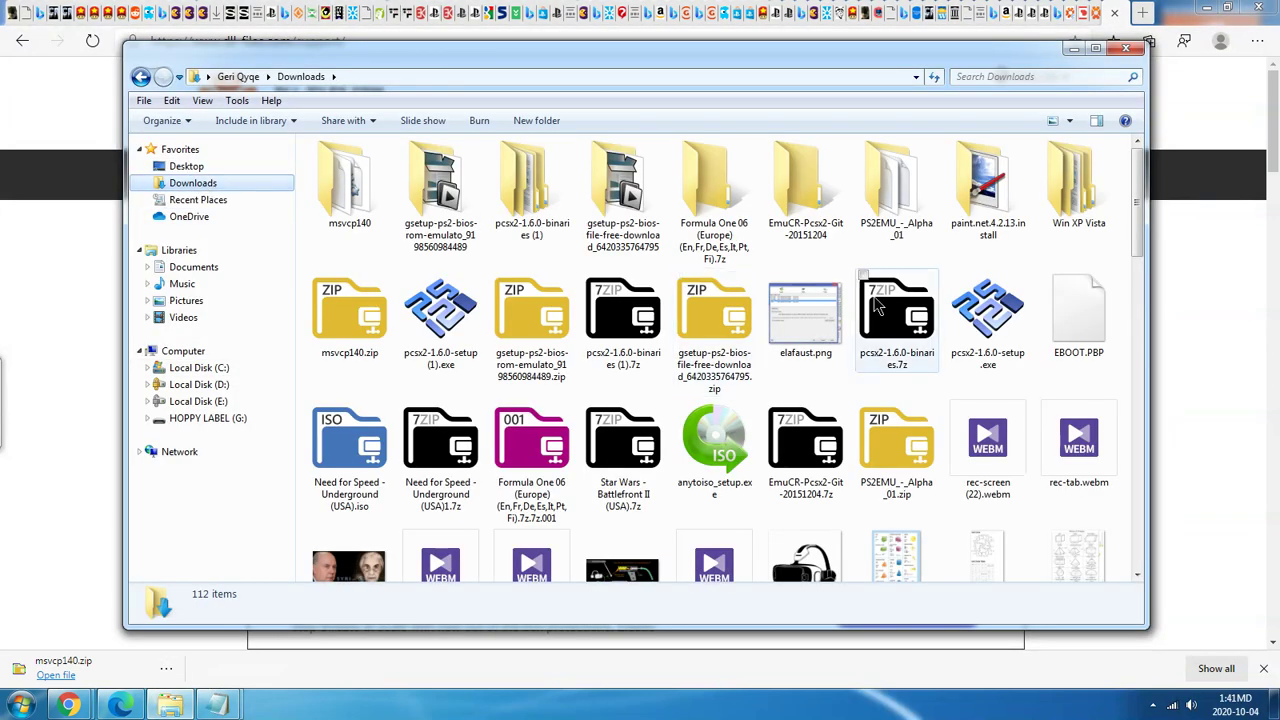
double_click(967, 341)
click(788, 231)
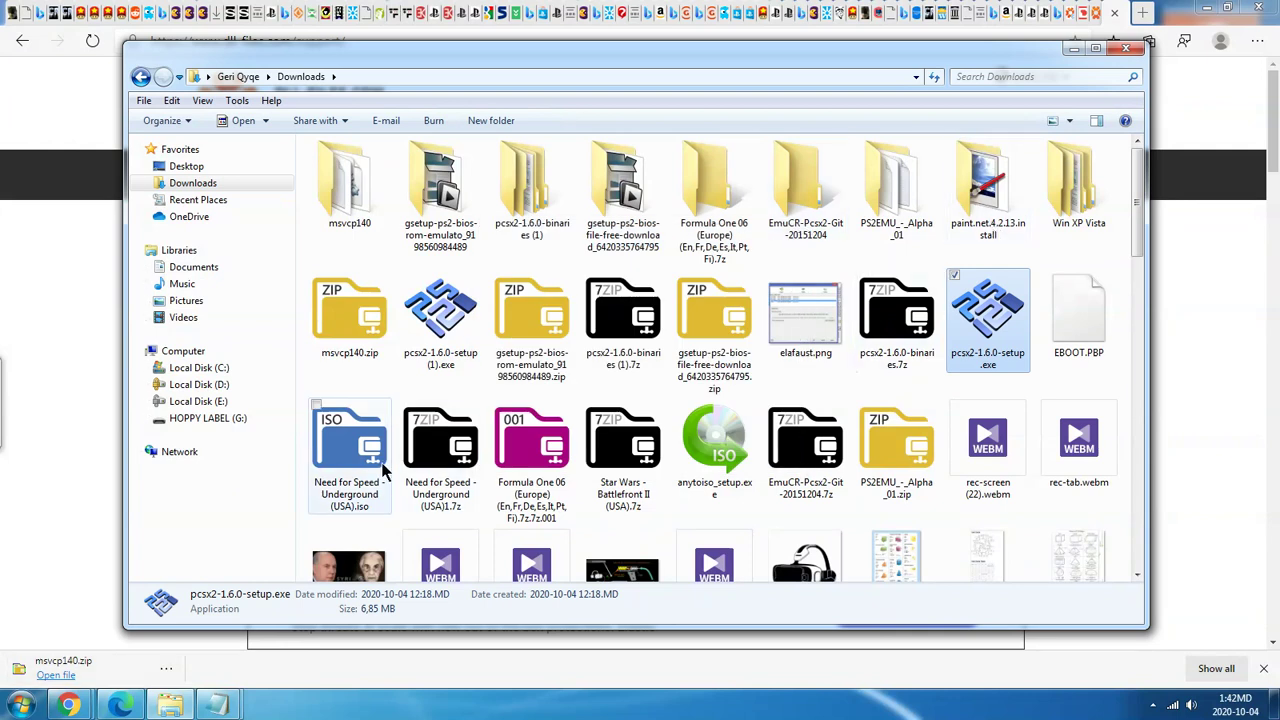
click(22, 706)
click(44, 634)
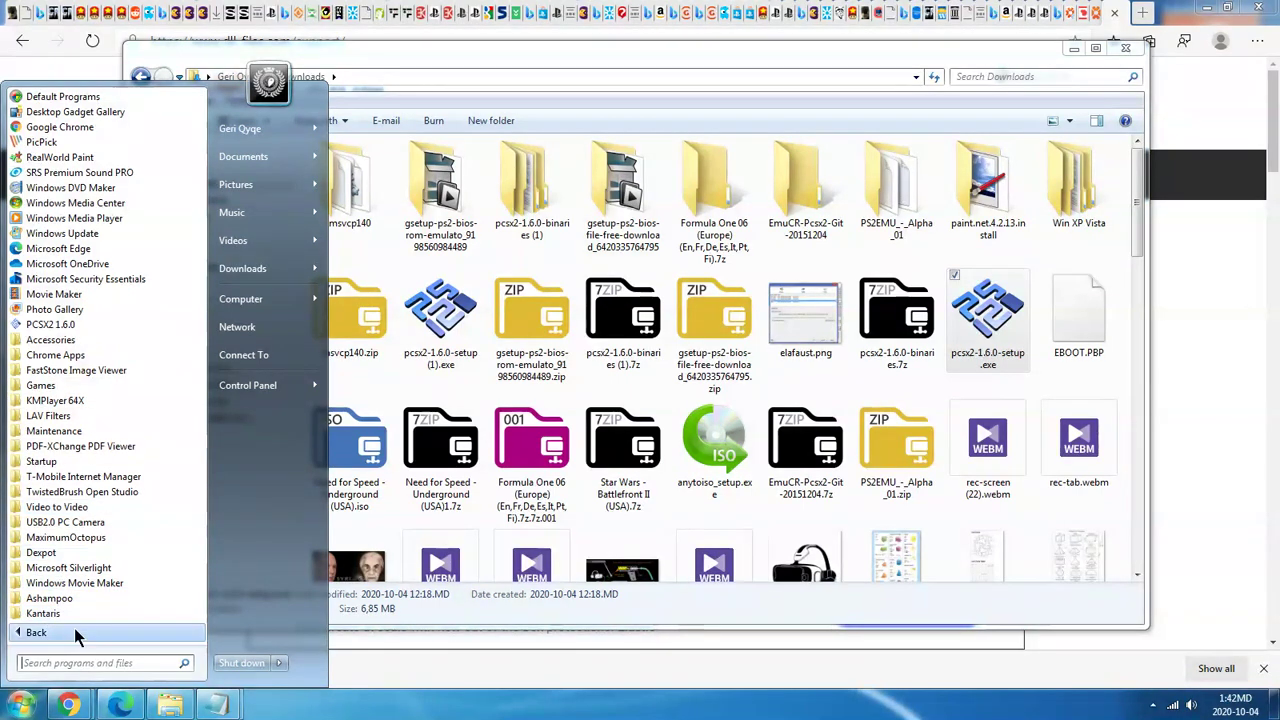
click(993, 325)
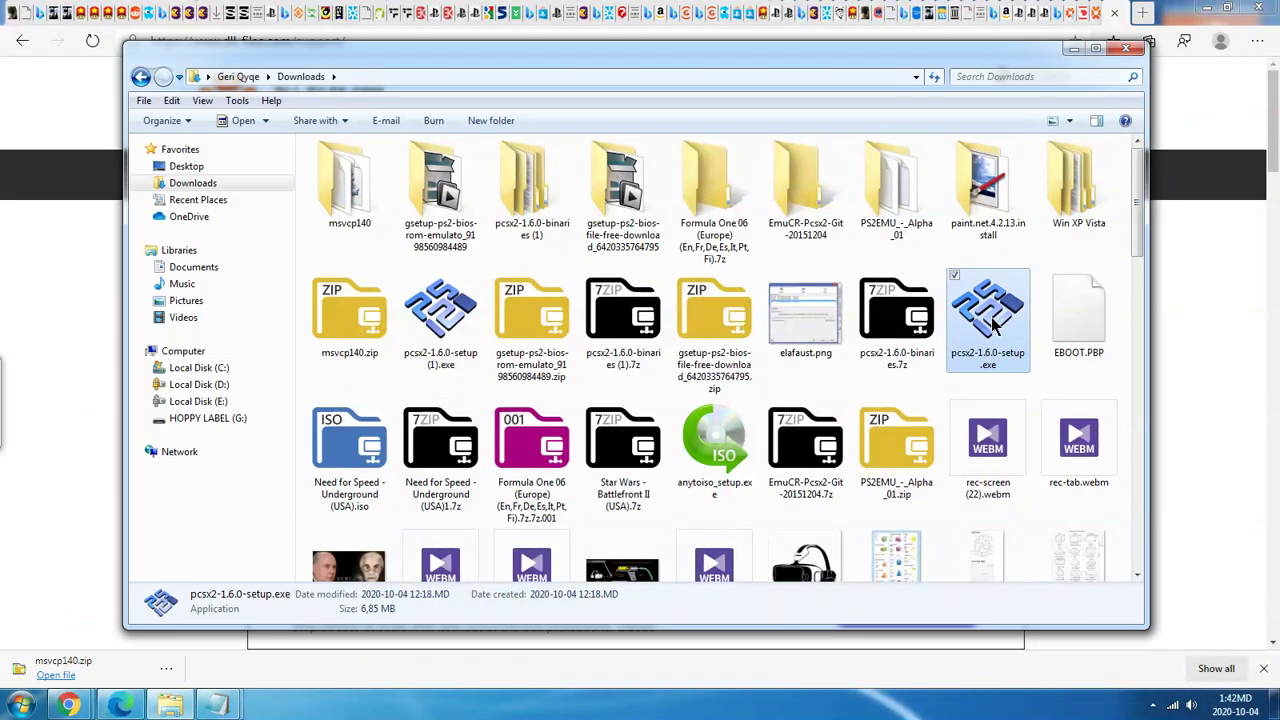
Run pcsx2-1.6.0-setup (1).exe, allow it to make changes, and keep the default components to reach the install location.
double_click(462, 328)
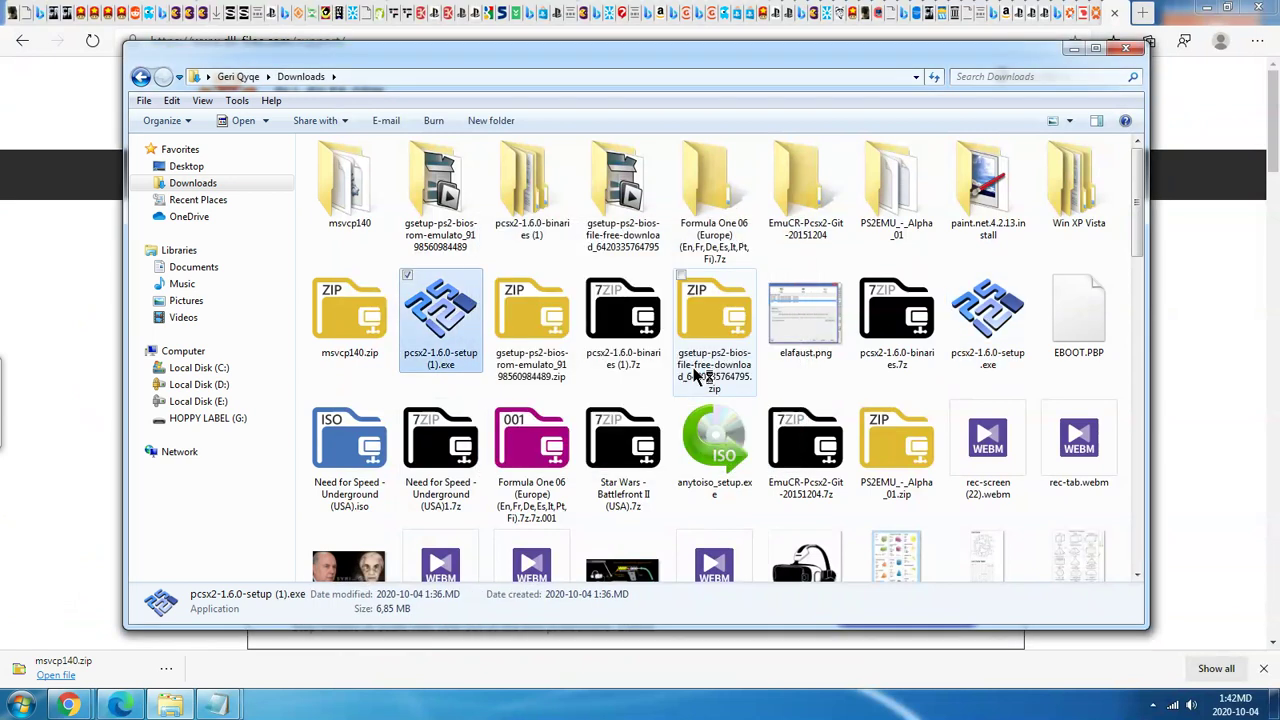
click(464, 301)
click(730, 479)
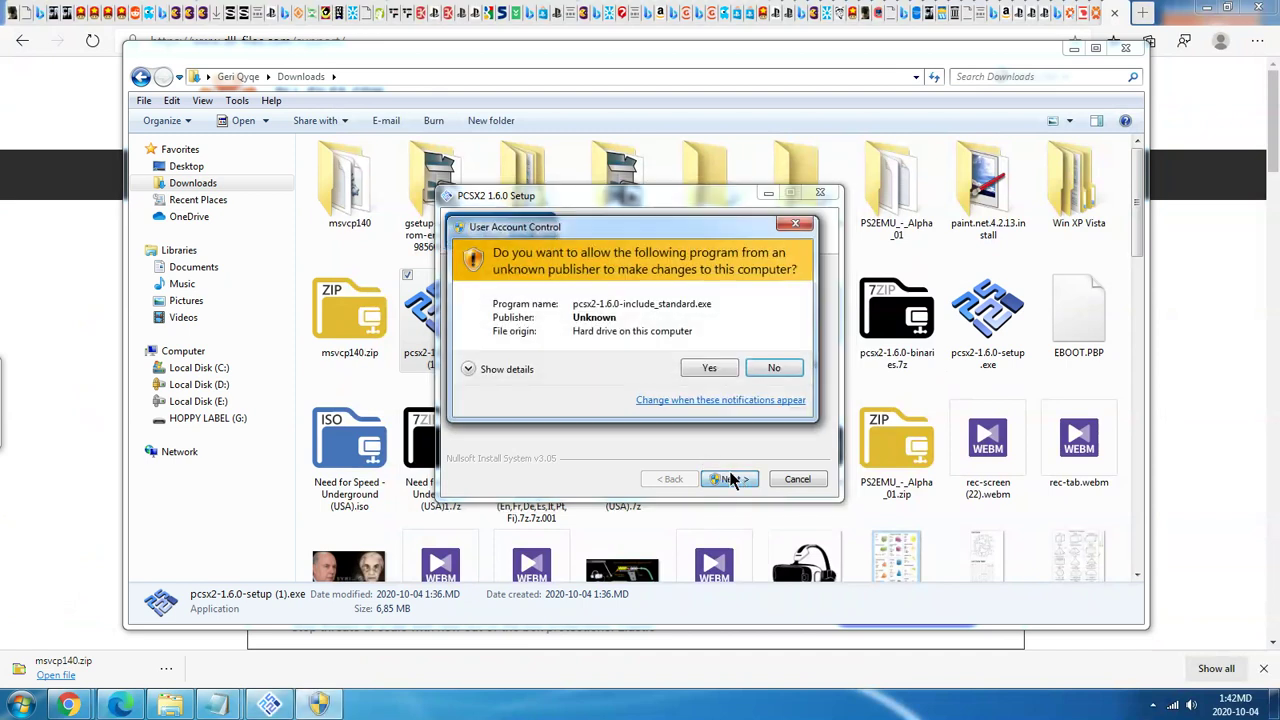
click(707, 367)
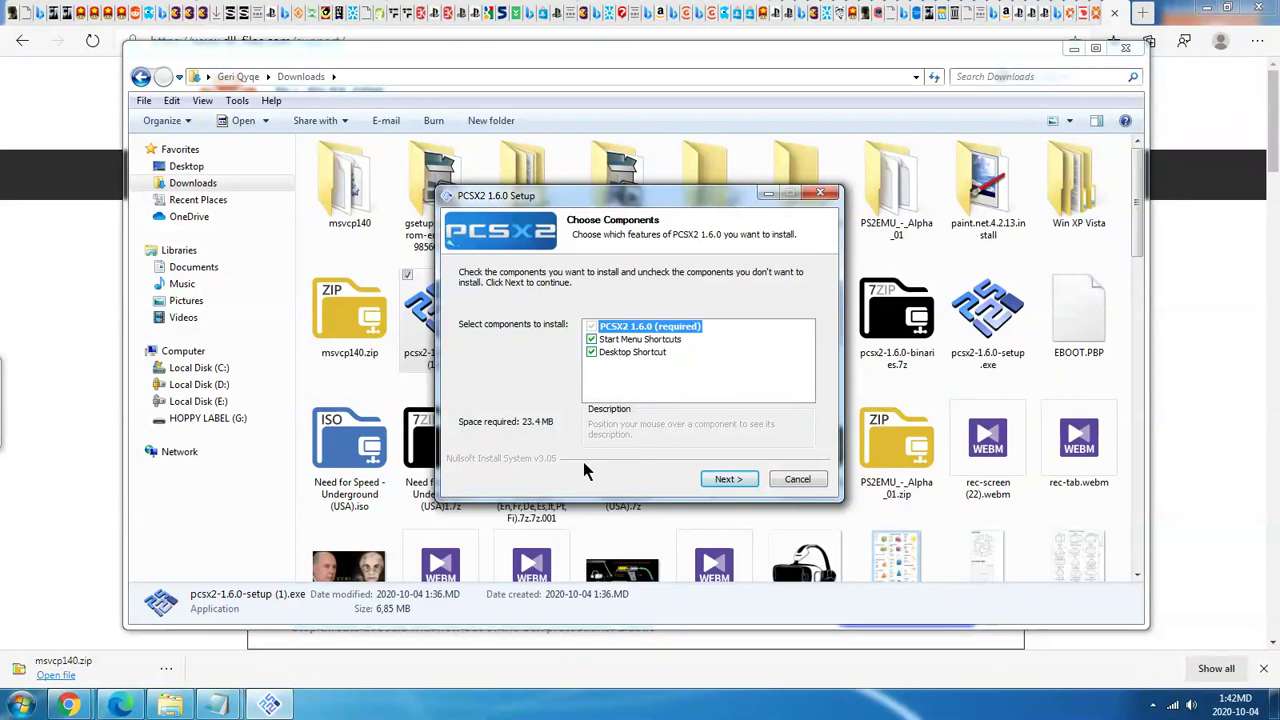
click(727, 479)
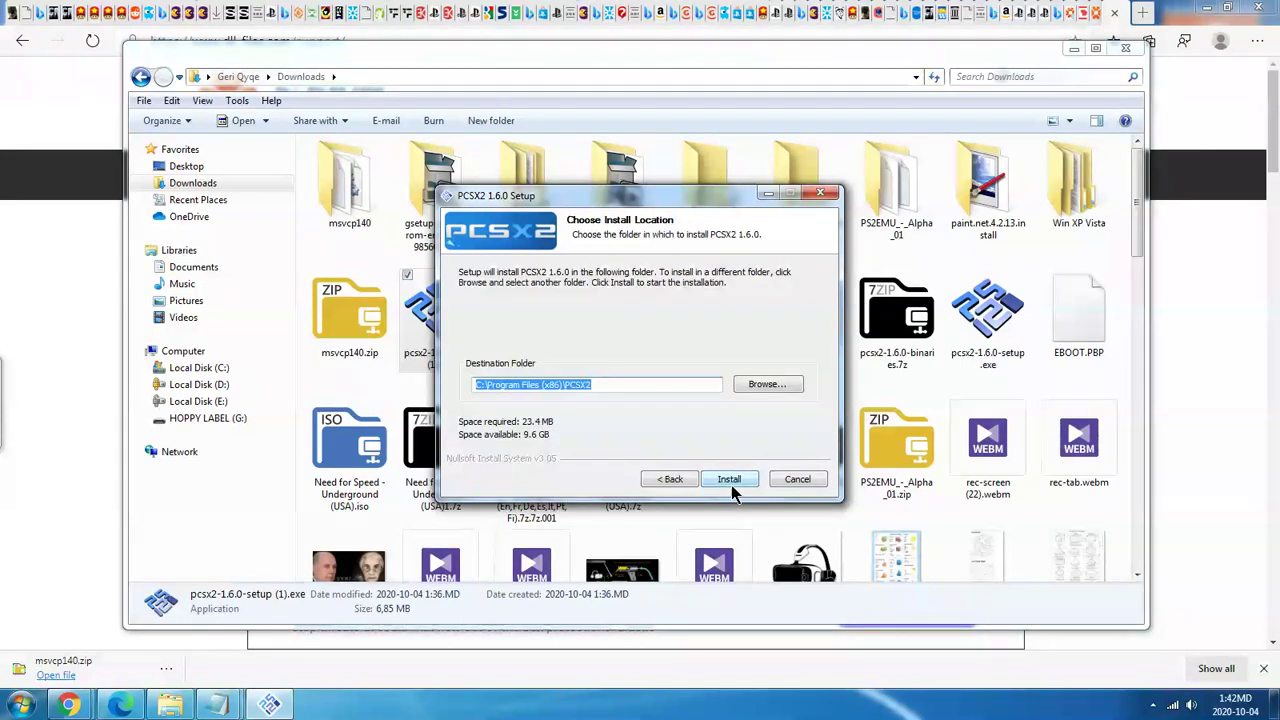
Browse the installer's destination folders on Local Disk (C:) to find the PCSX2 folder within Program Files (x86).
click(767, 384)
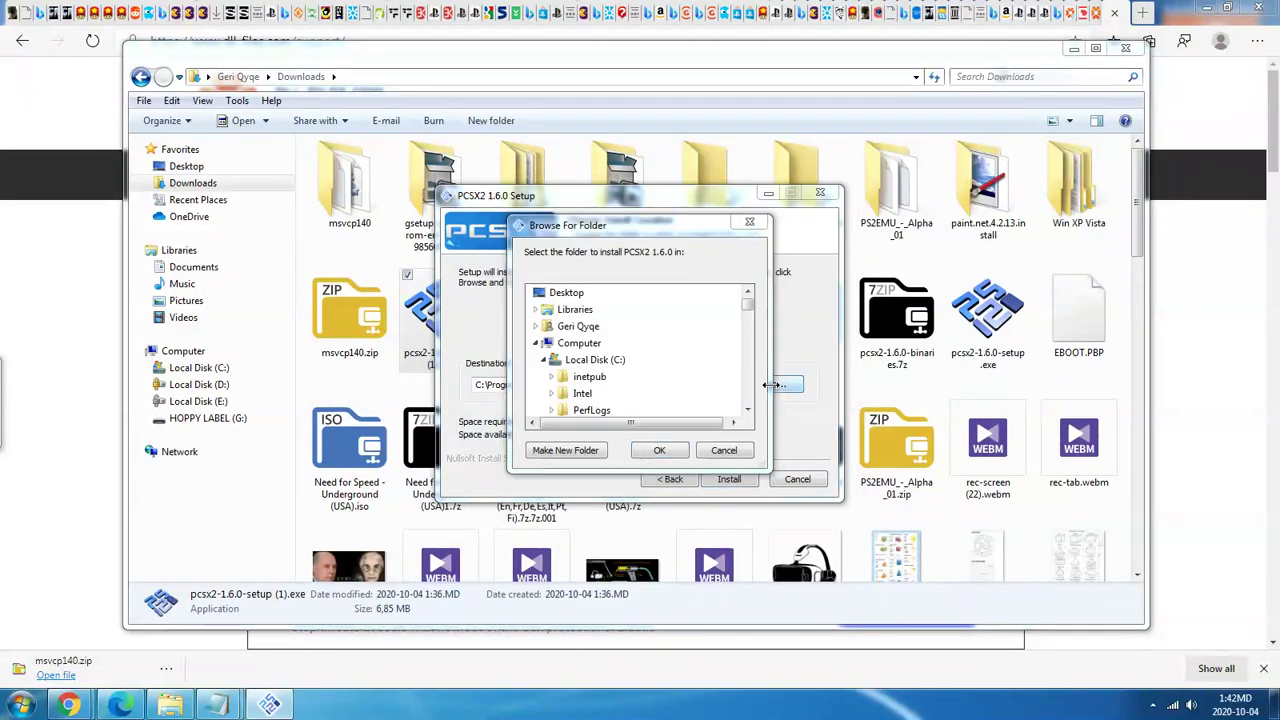
drag(697, 230, 927, 356)
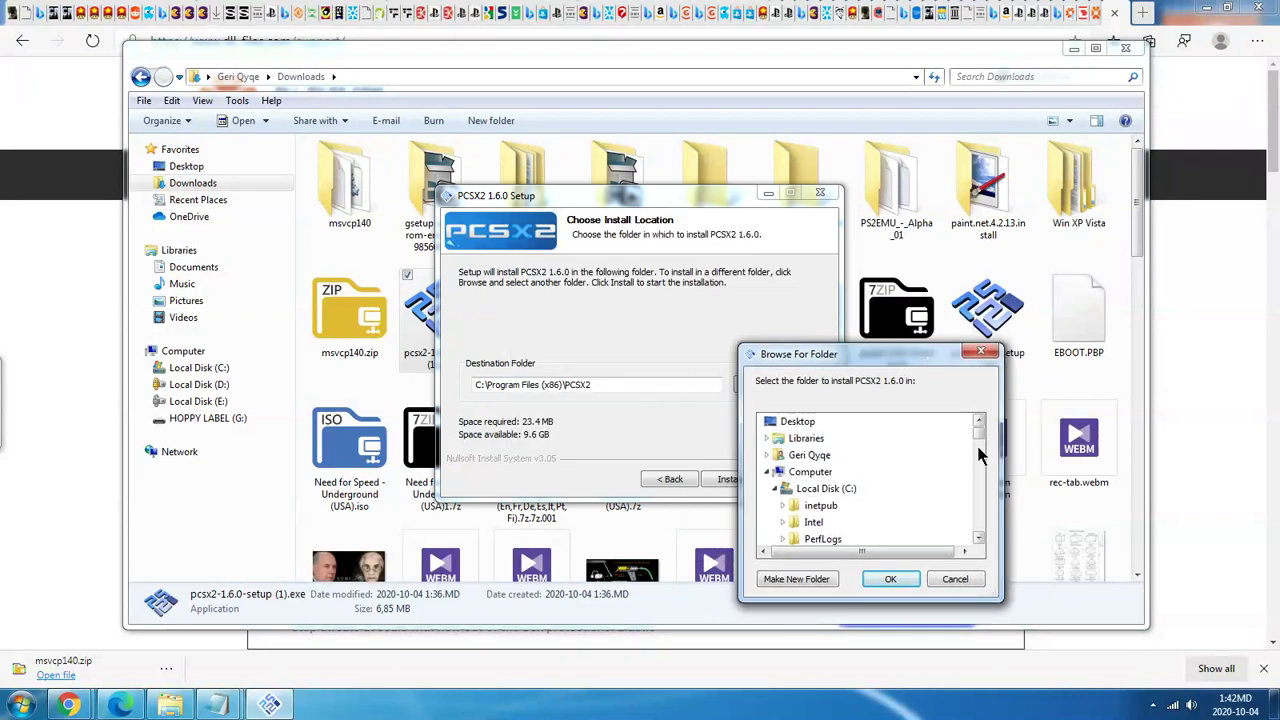
double_click(825, 488)
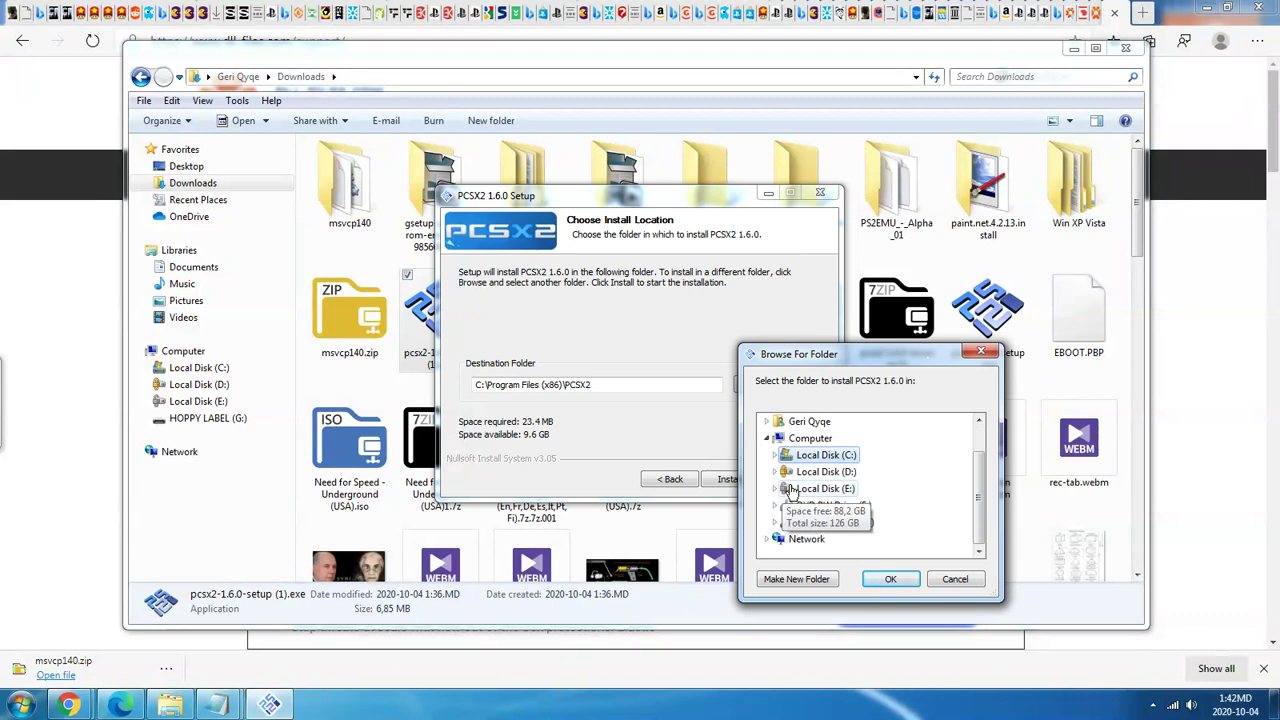
click(775, 455)
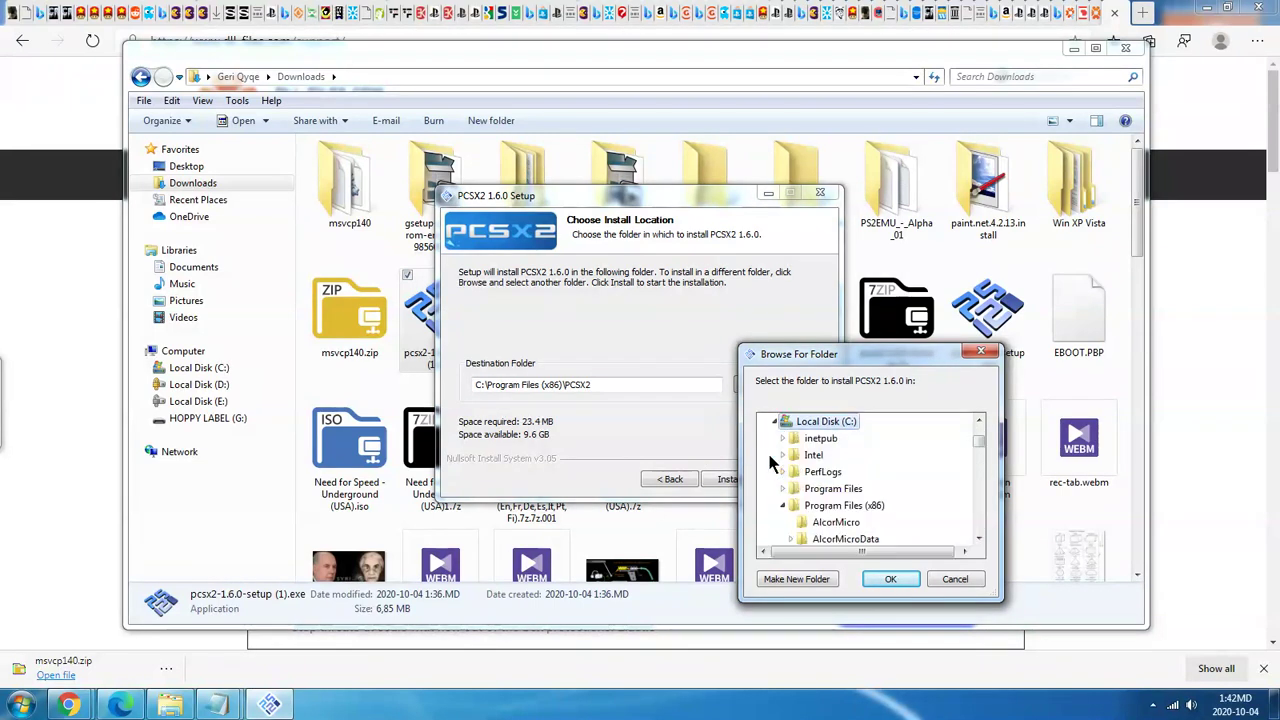
click(786, 505)
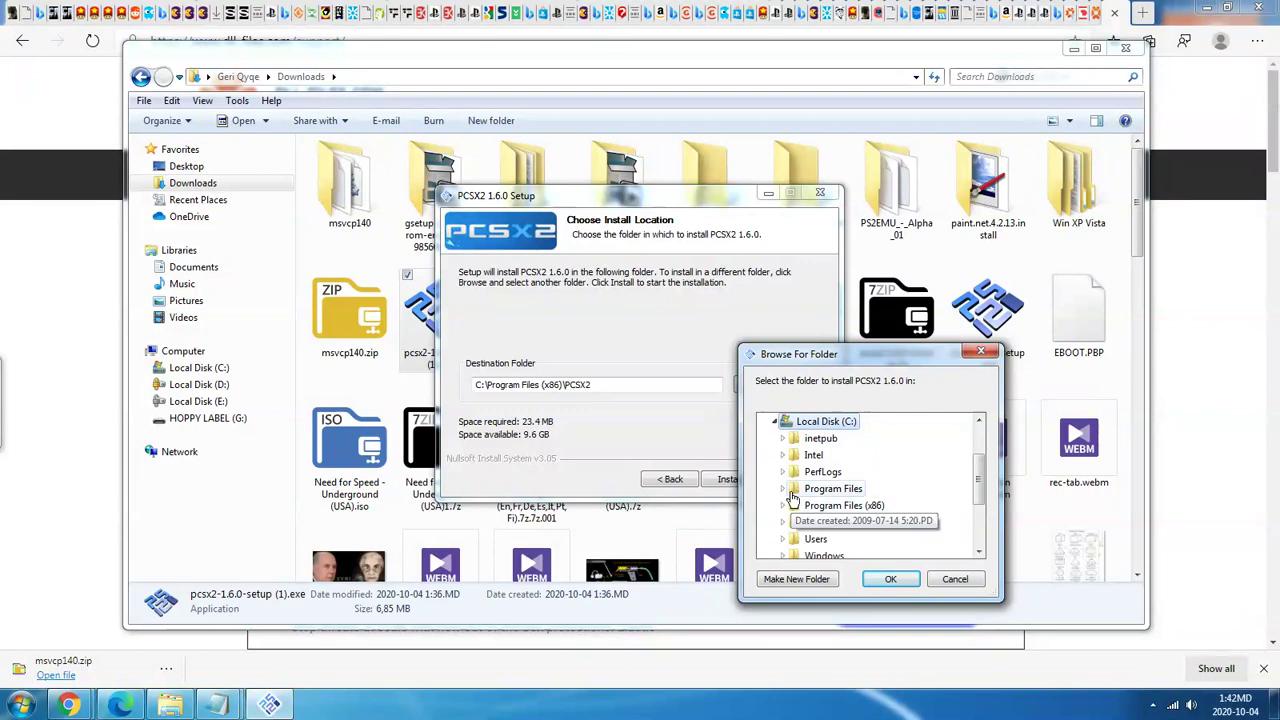
click(784, 505)
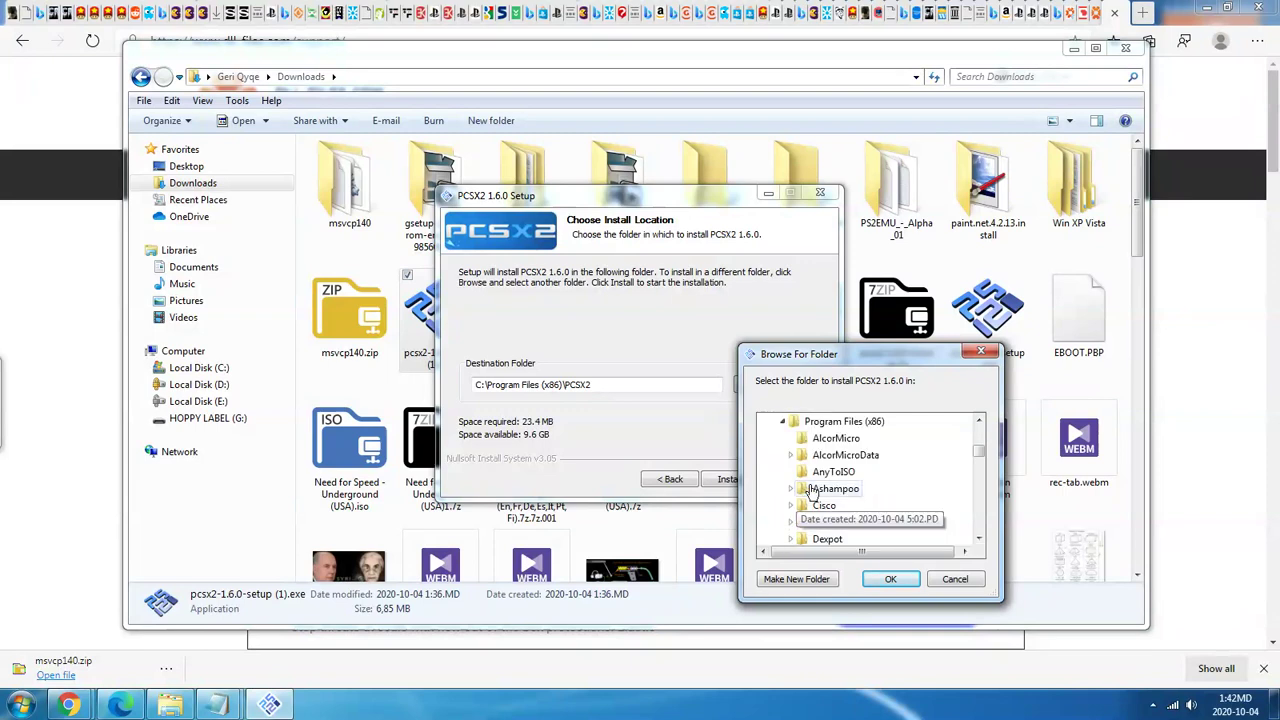
drag(977, 466, 985, 498)
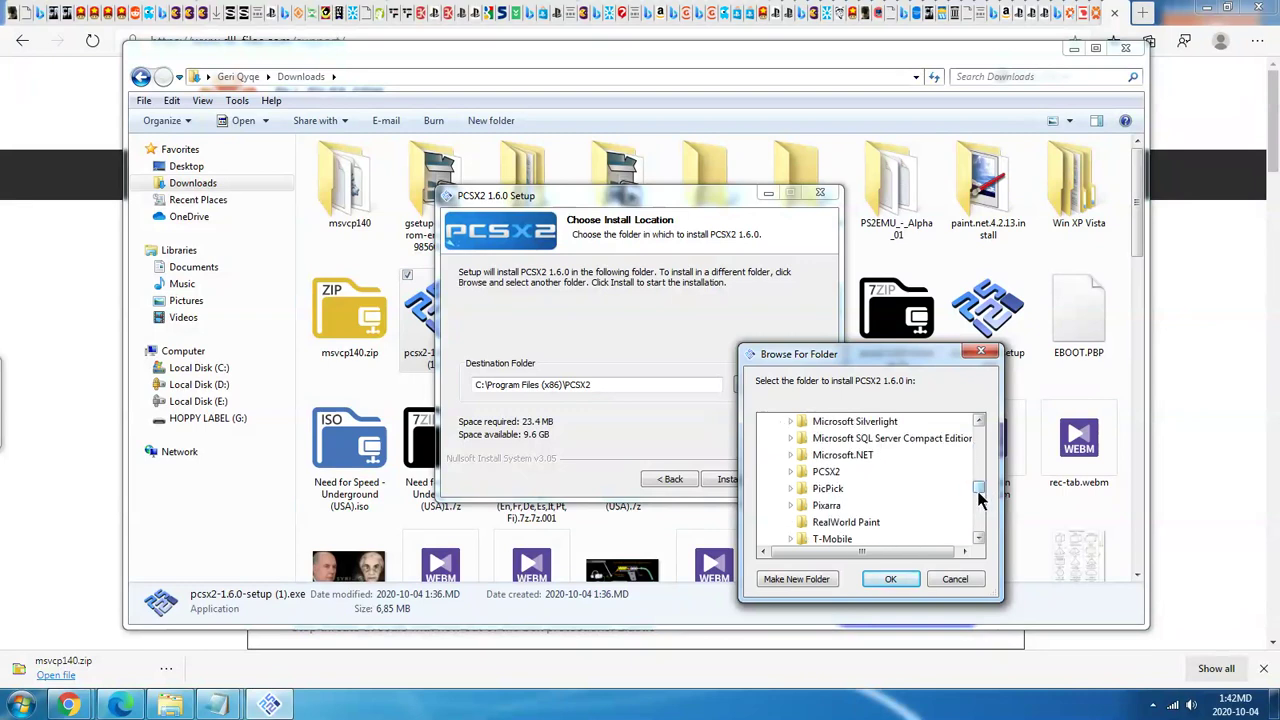
Examine the subfolders of PCSX2 in the installer's folder tree, including Langs and Plugins.
click(791, 471)
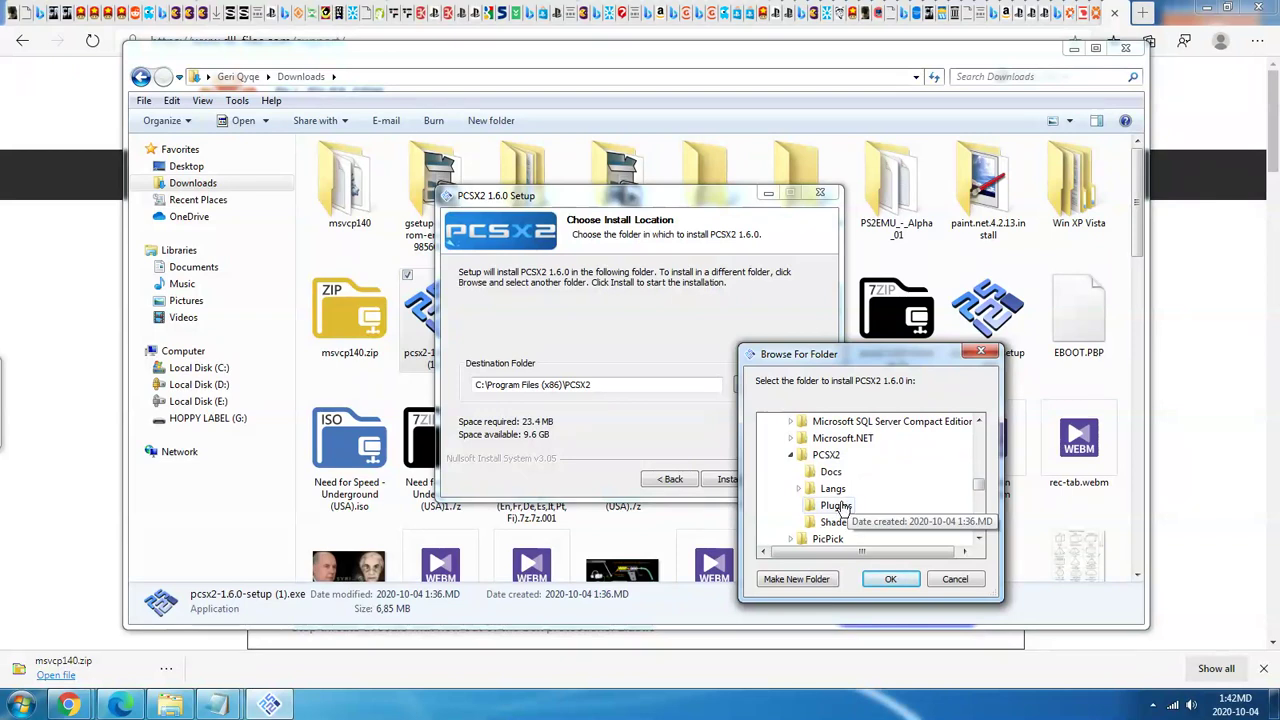
click(798, 488)
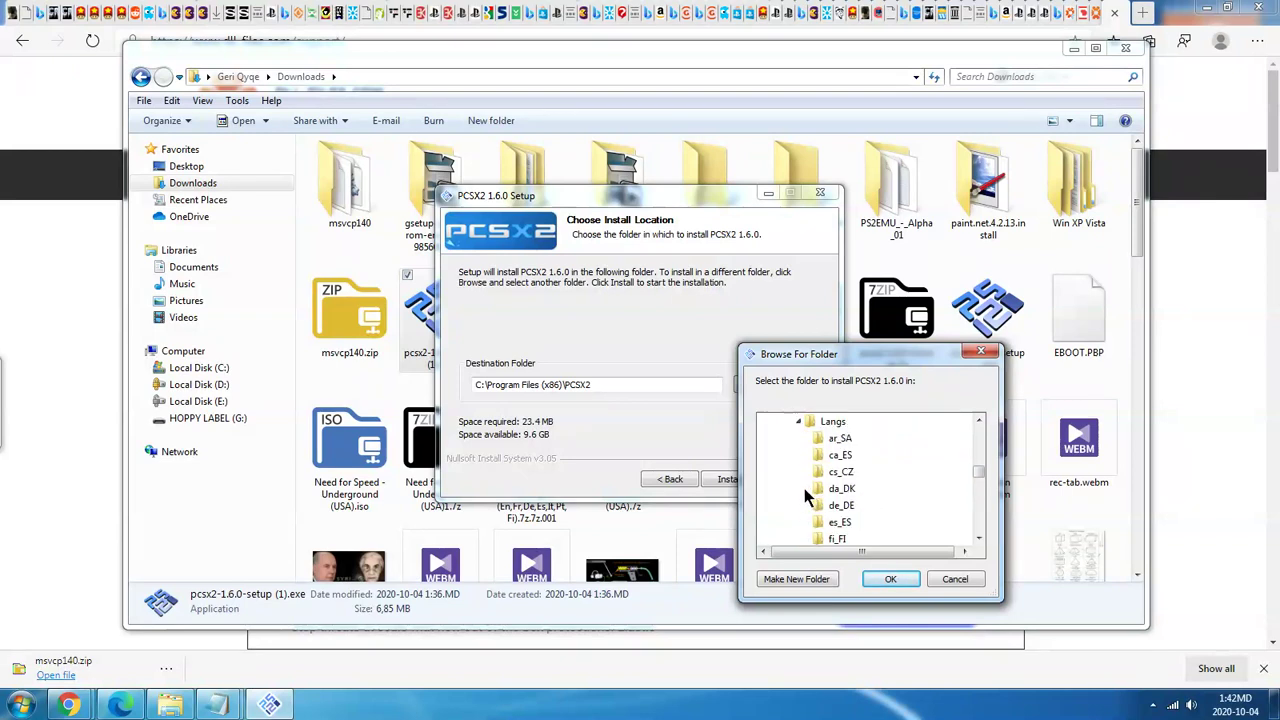
scroll(905, 469, down, 3)
scroll(907, 478, down, 3)
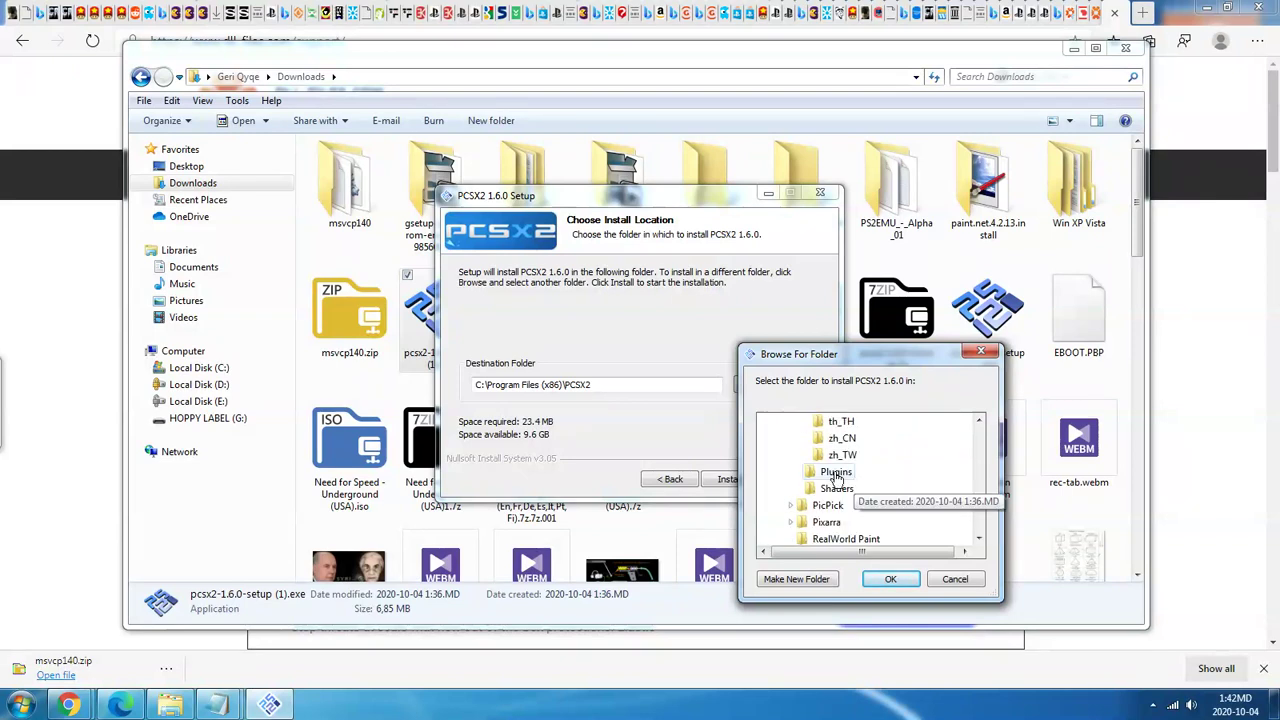
scroll(868, 467, down, 2)
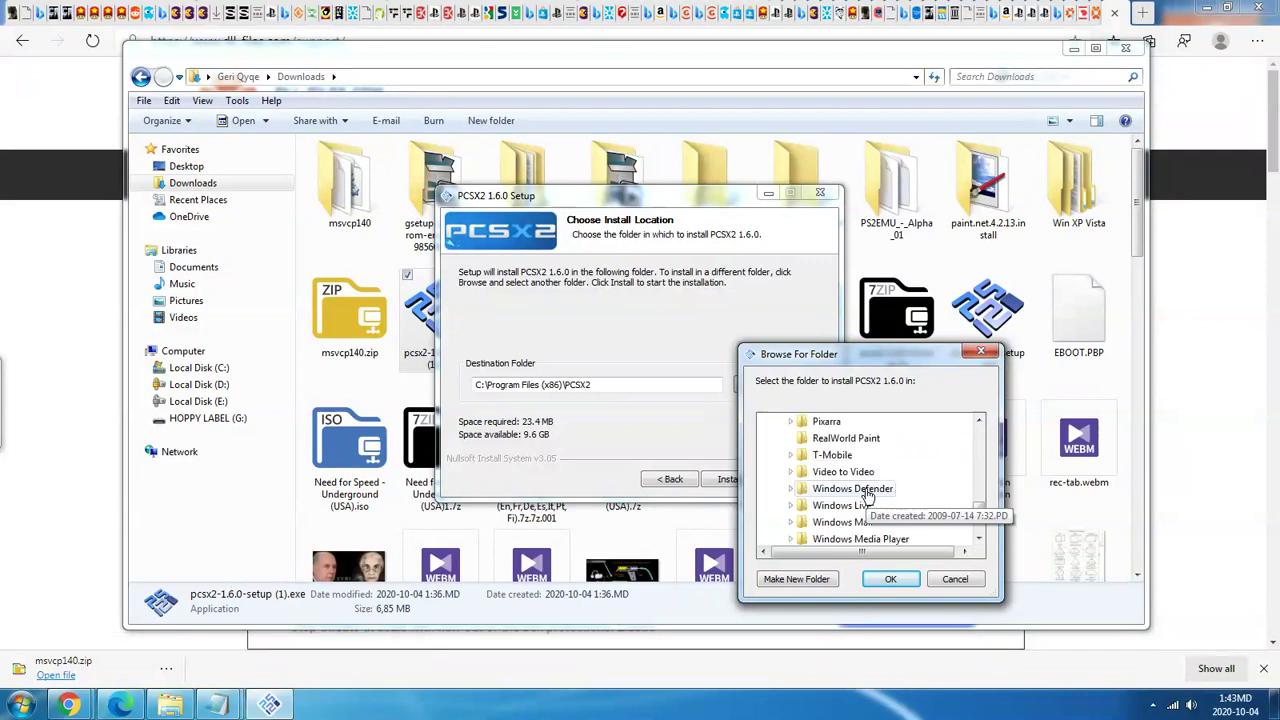
scroll(859, 486, up, 2)
Open the PCSX2 folder inside Program Files (x86) on Local Disk (C:) in File Explorer.
click(170, 705)
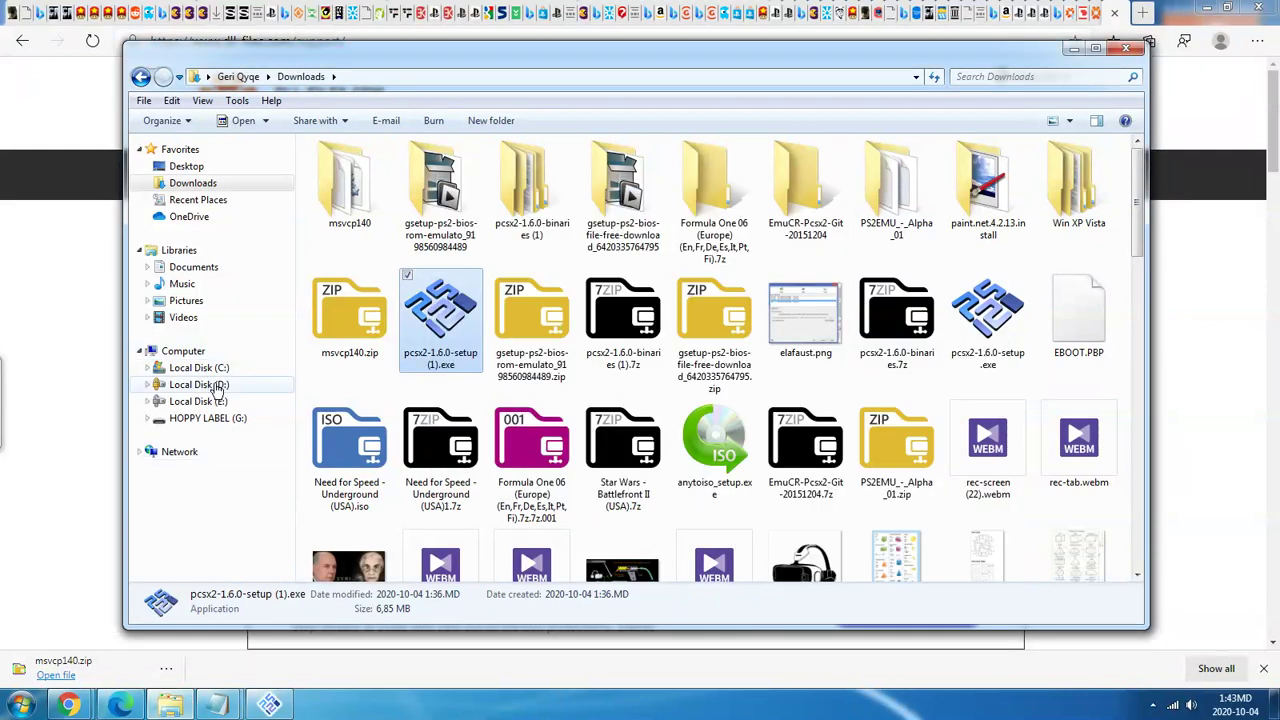
click(215, 368)
click(376, 197)
double_click(376, 197)
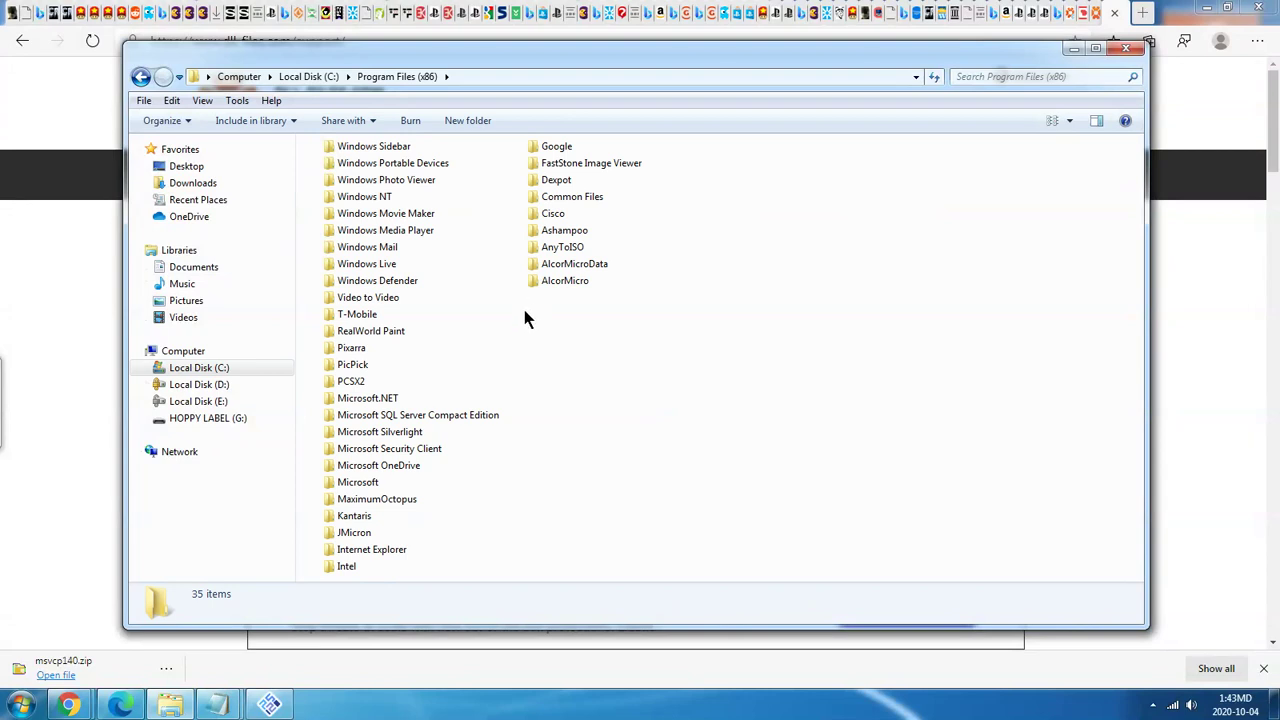
double_click(355, 381)
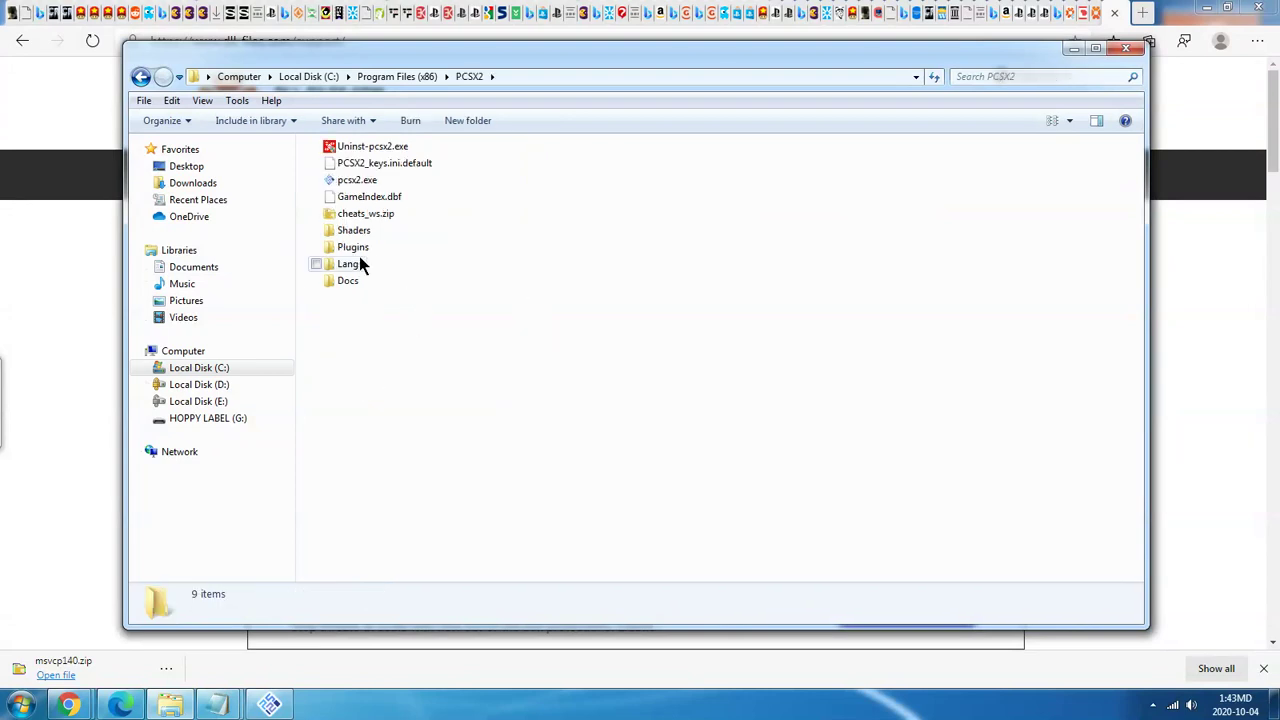
Look through the Plugins and Docs subfolders of the PCSX2 folder.
double_click(355, 247)
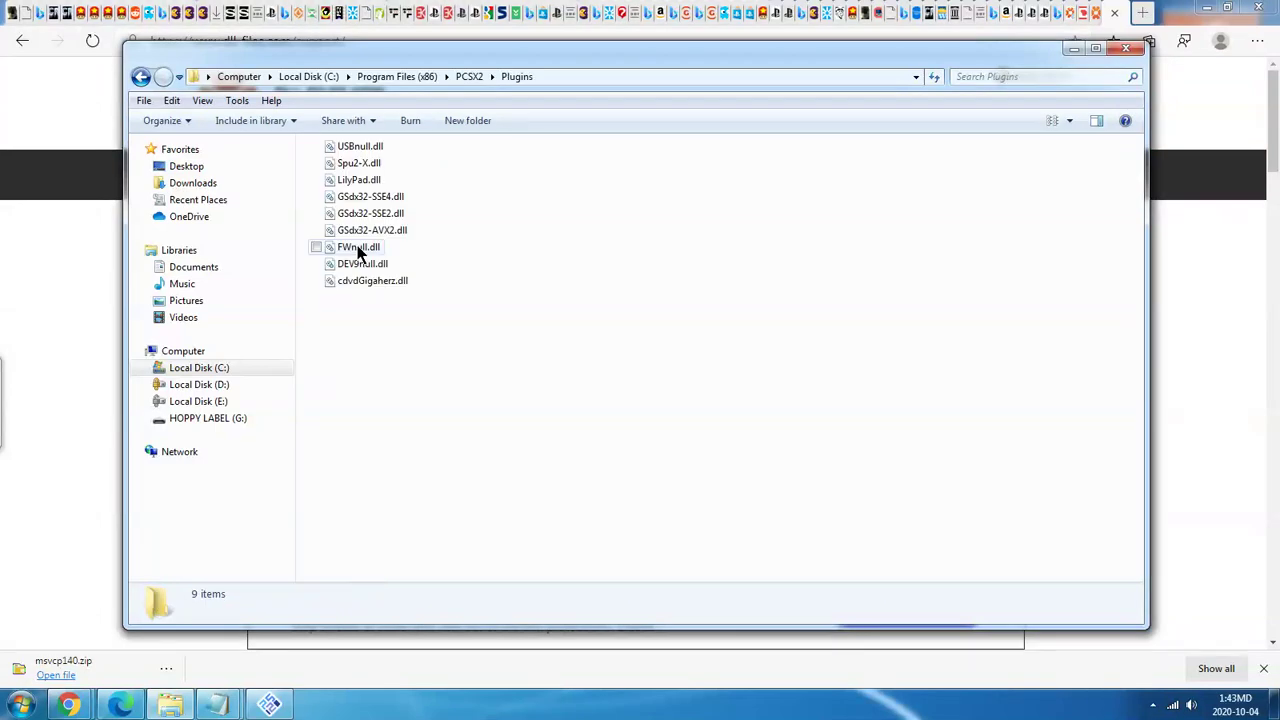
click(141, 77)
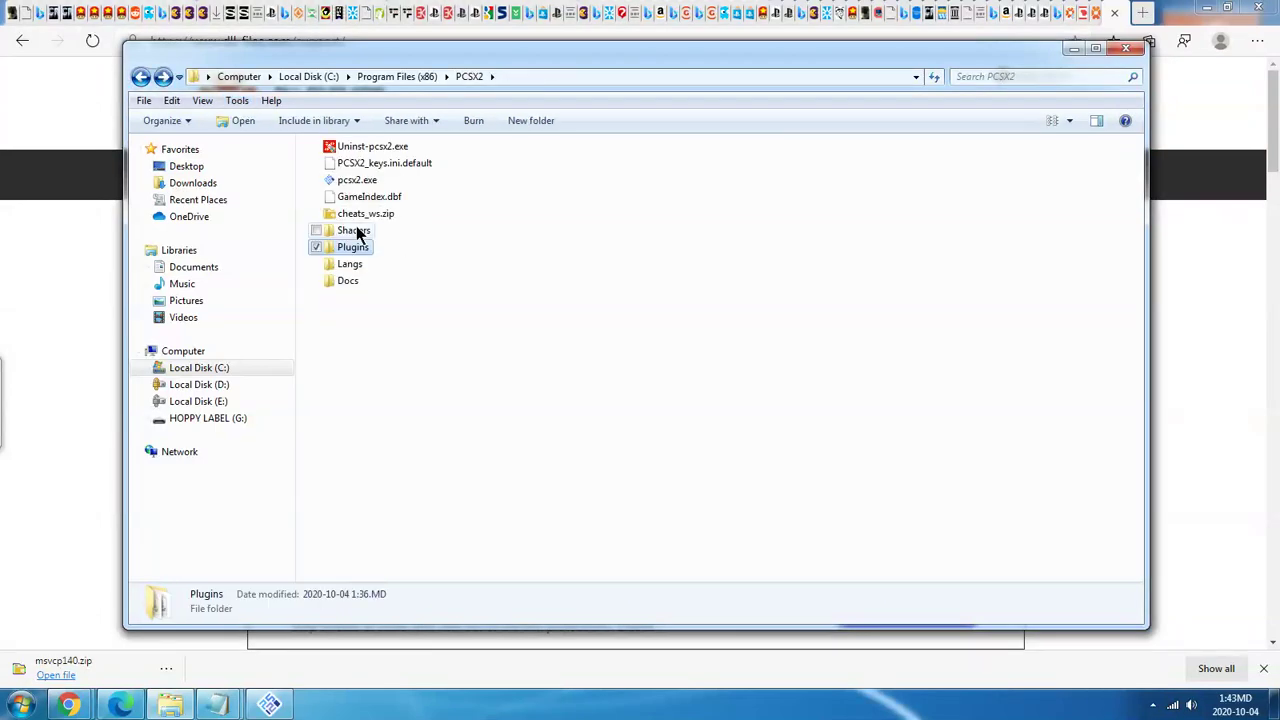
click(350, 264)
click(348, 281)
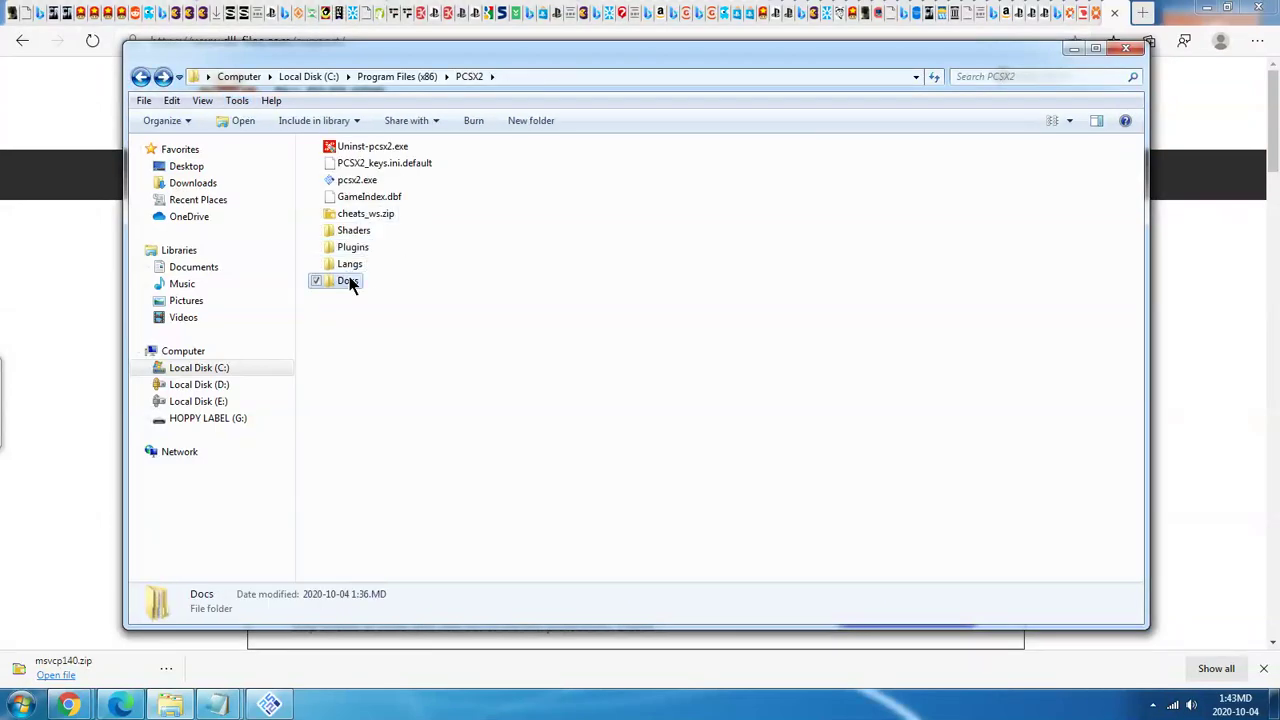
double_click(349, 282)
click(141, 77)
Move the cut msvcp140.dll into the PCSX2 Plugins folder, granting administrator permission for the move.
double_click(354, 250)
right_click(362, 332)
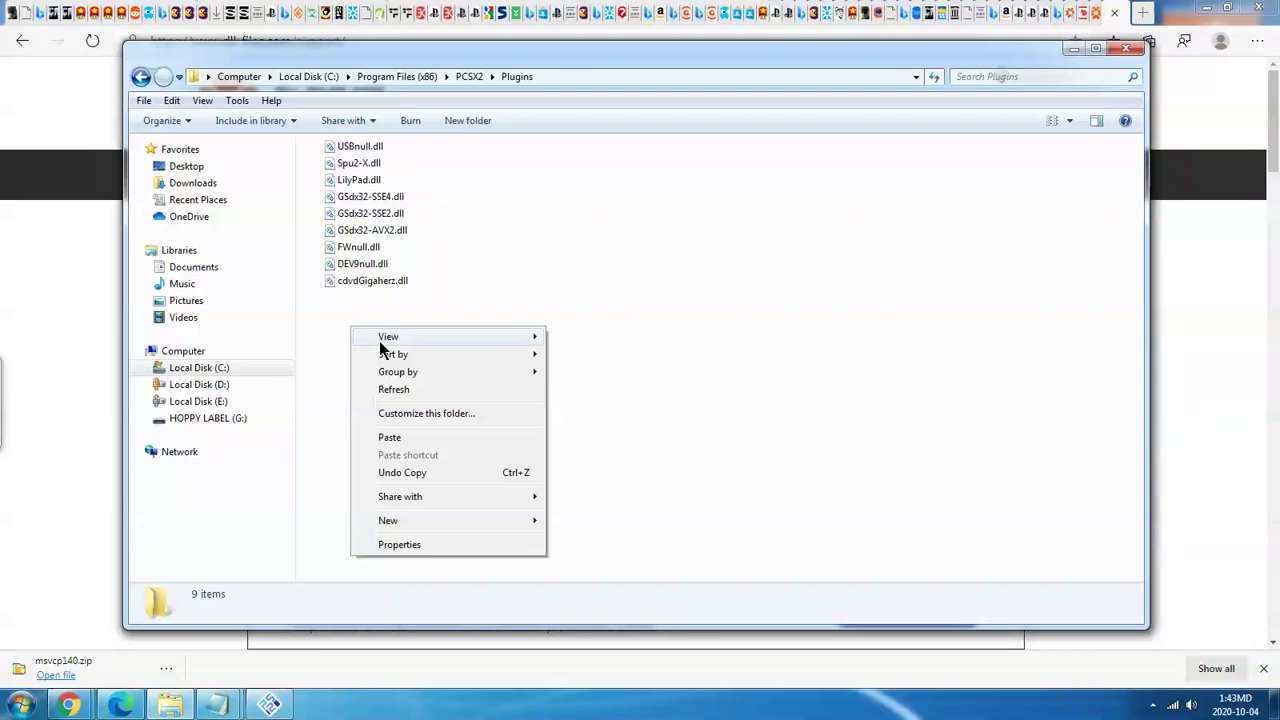
click(400, 434)
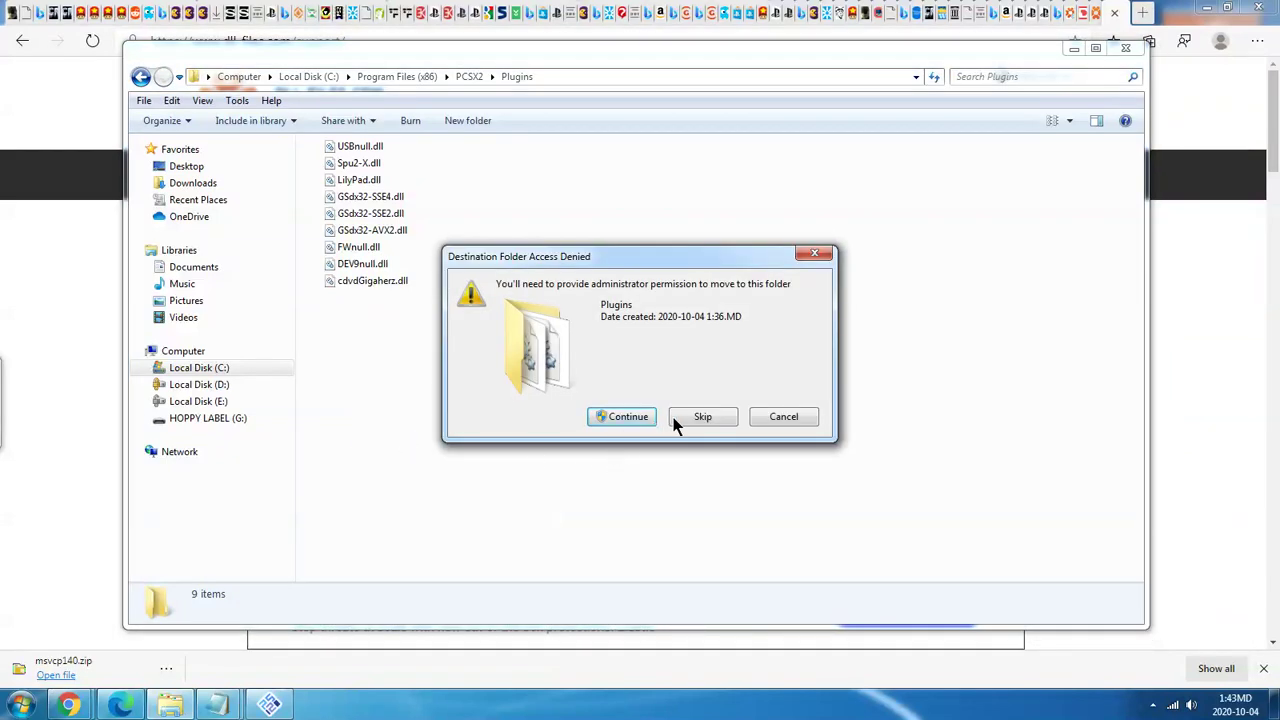
click(630, 421)
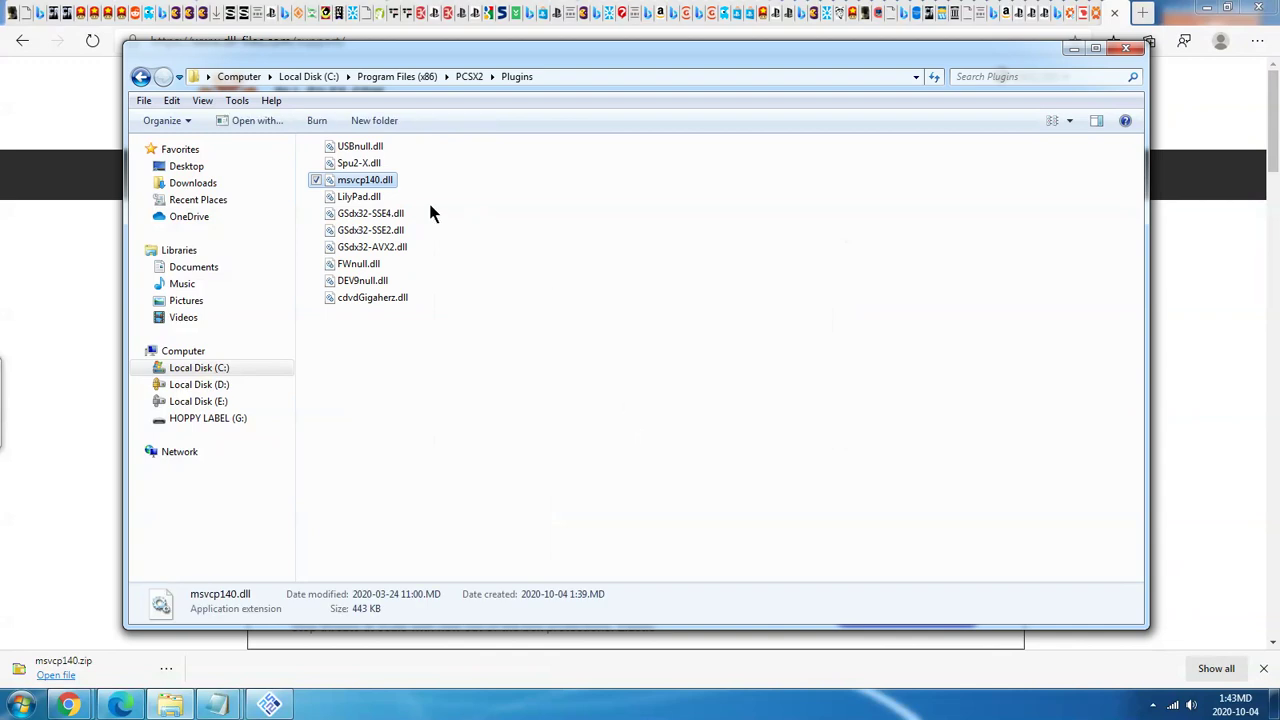
Open Configuration_Guide.pdf from the PCSX2 Docs folder and read its Plugin Selection section.
click(149, 79)
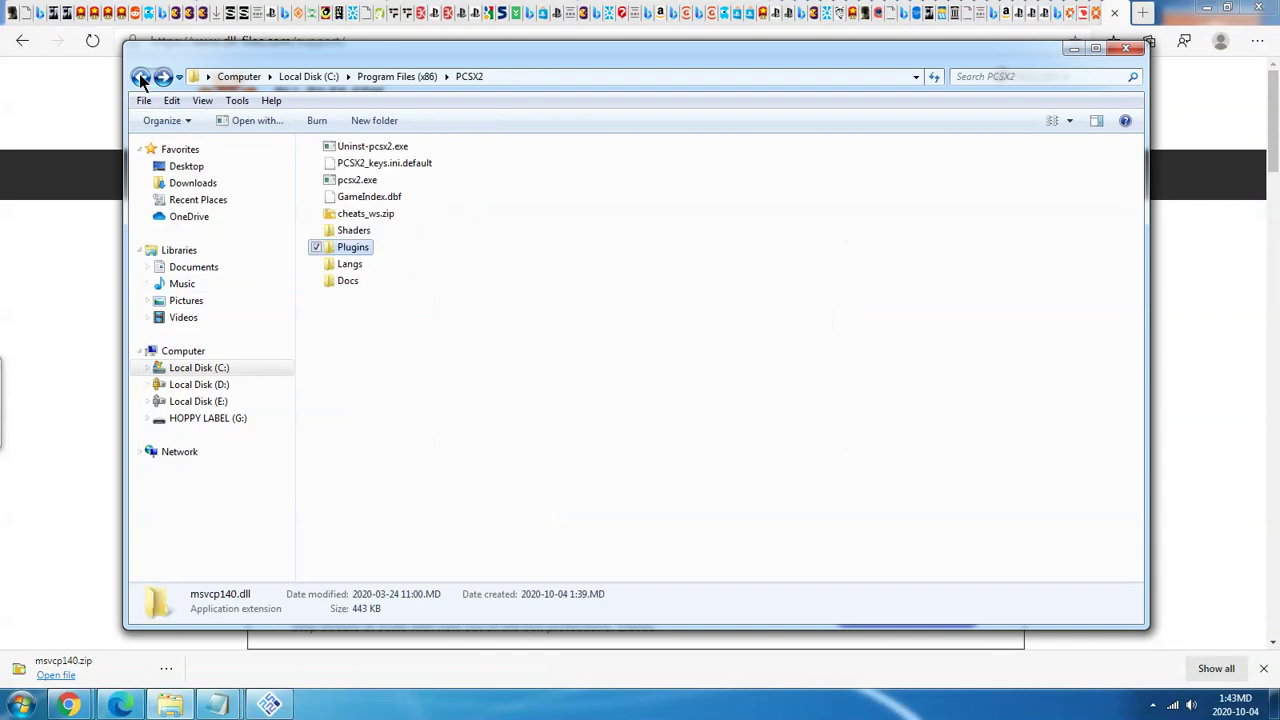
double_click(350, 281)
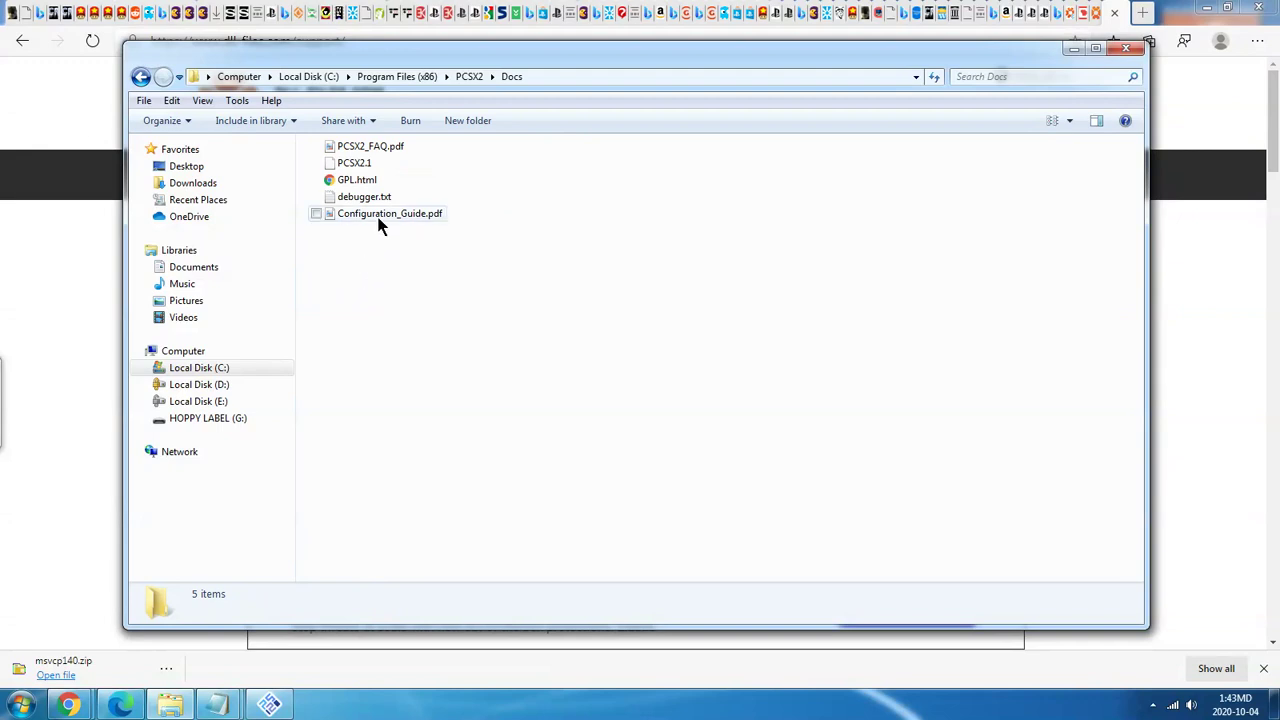
click(380, 220)
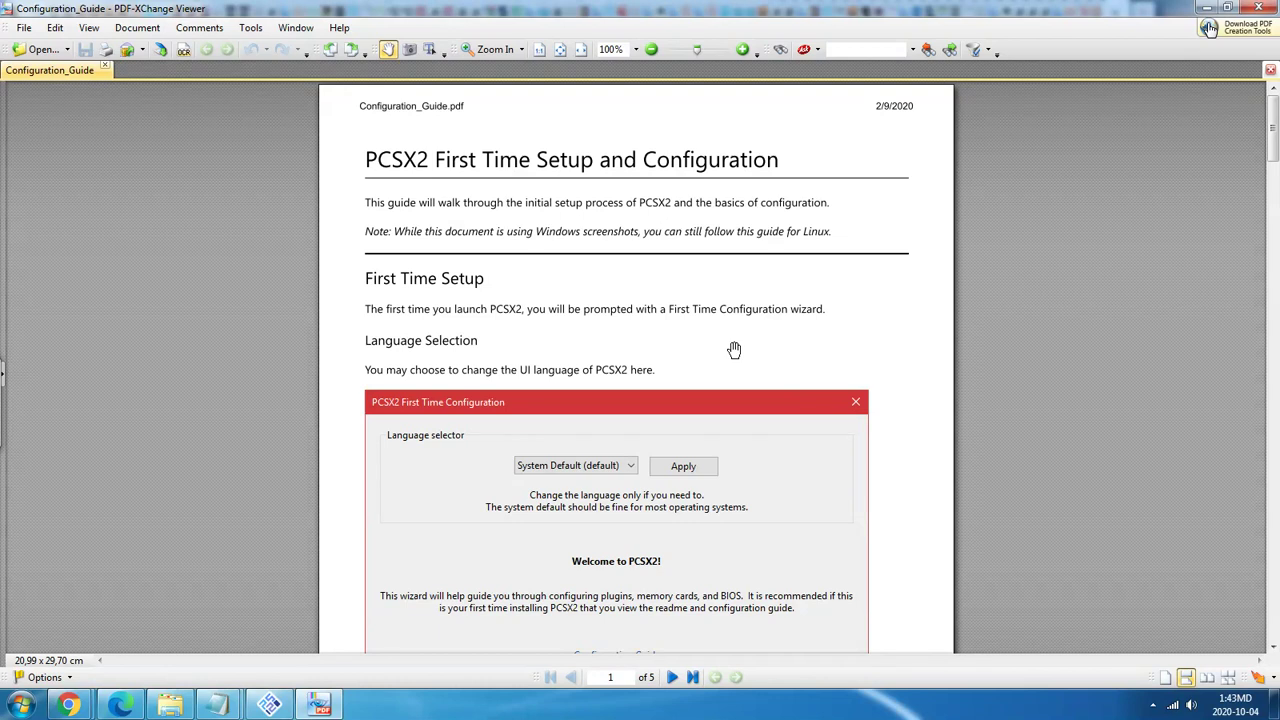
scroll(734, 349, down, 10)
scroll(734, 349, up, 2)
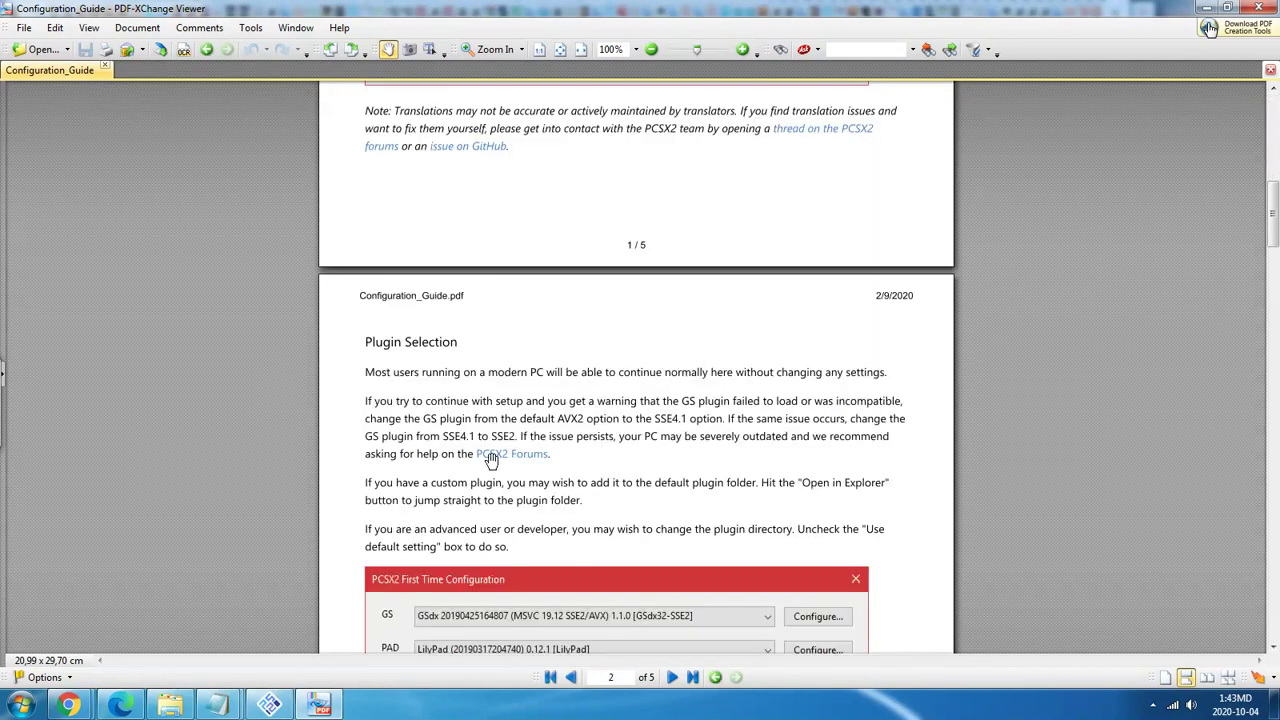
scroll(477, 452, down, 4)
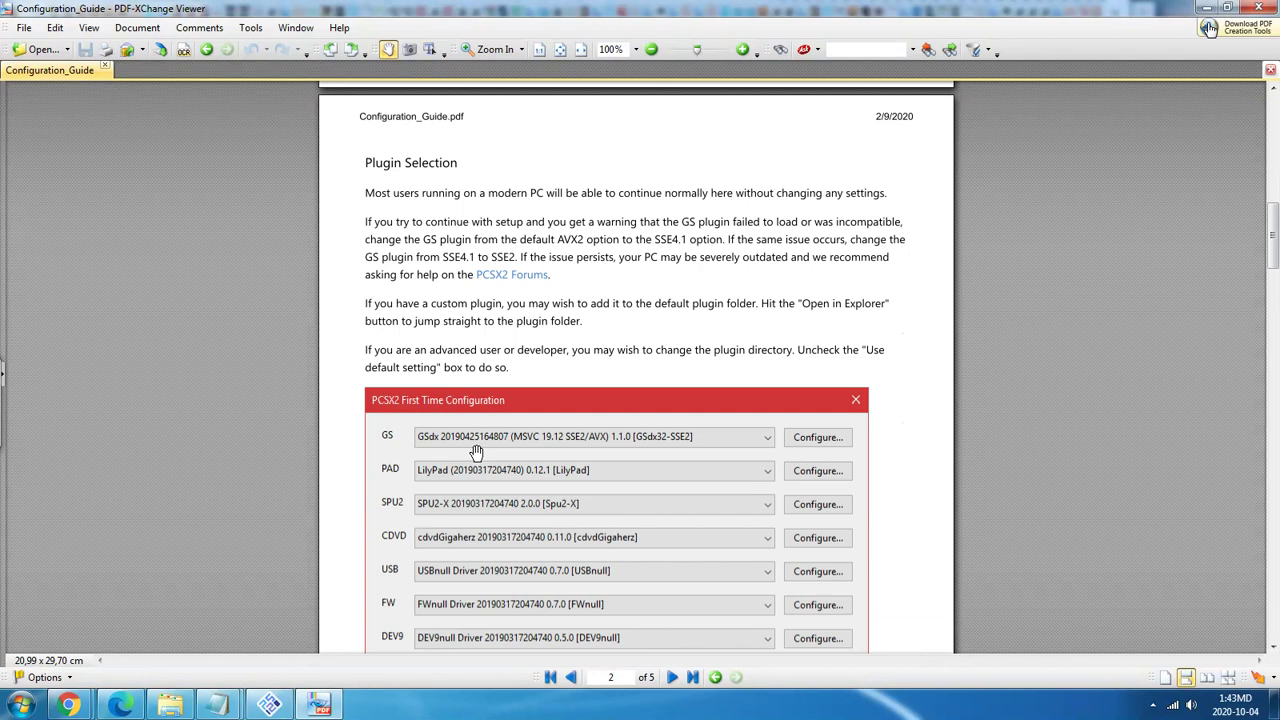
scroll(477, 452, down, 2)
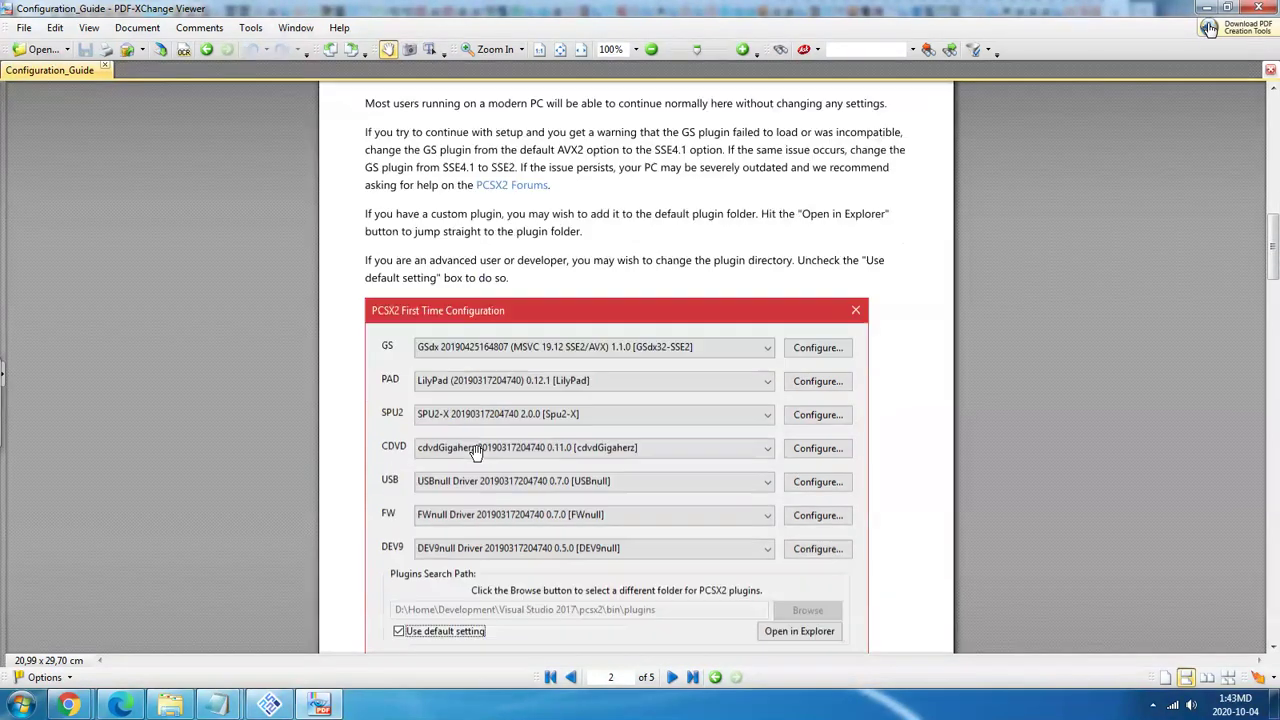
Read on in the configuration guide through BIOS Selection and Post-Setup Configuration to the General solutions section.
scroll(477, 452, down, 6)
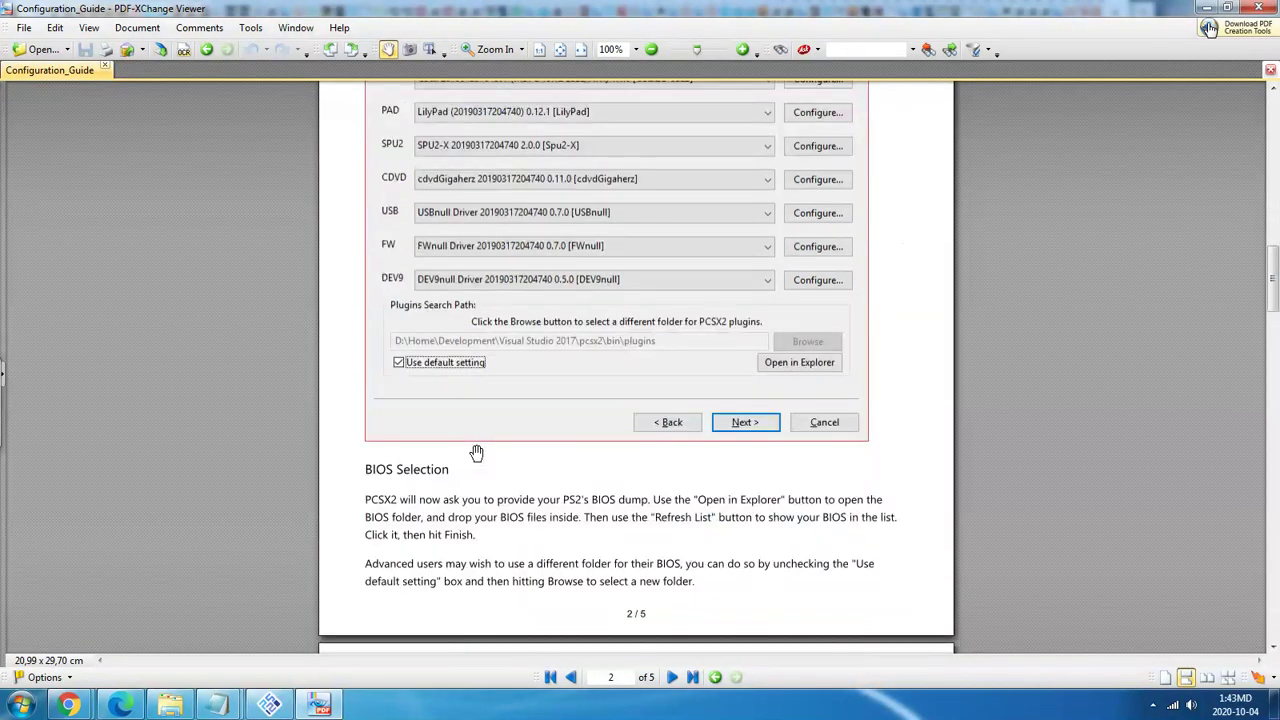
scroll(477, 452, down, 2)
scroll(477, 452, down, 2)
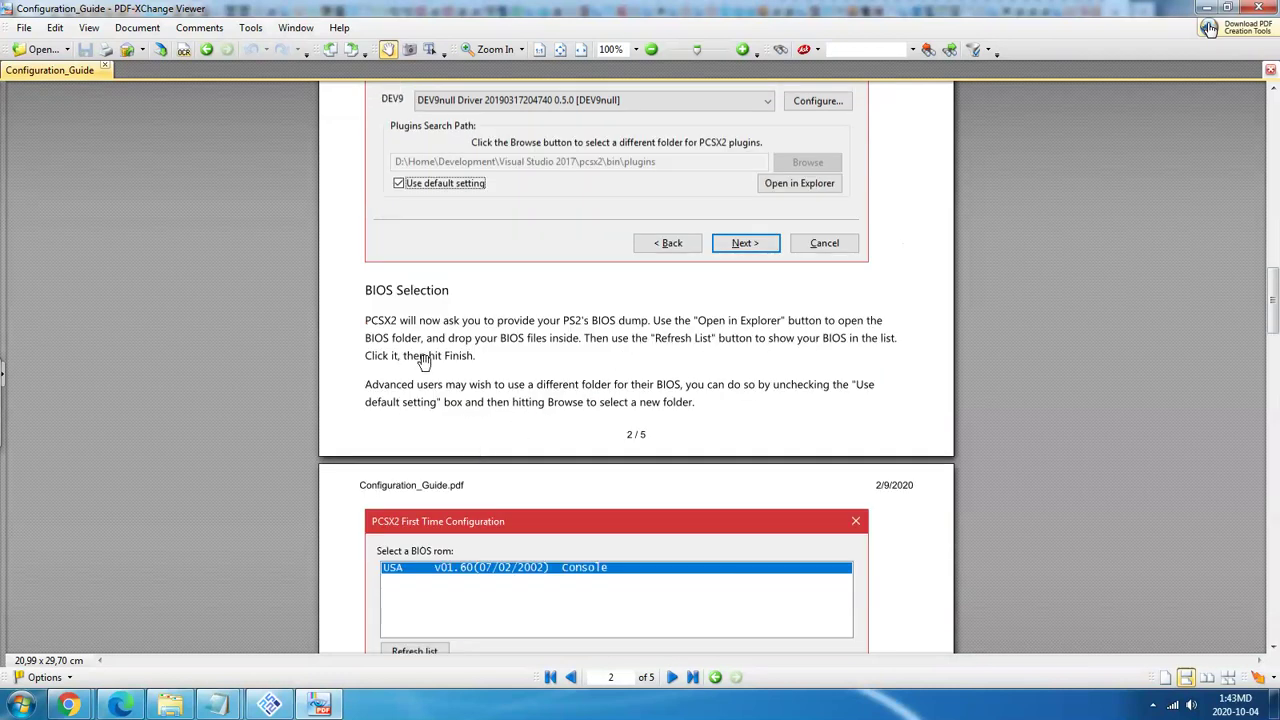
scroll(425, 436, down, 12)
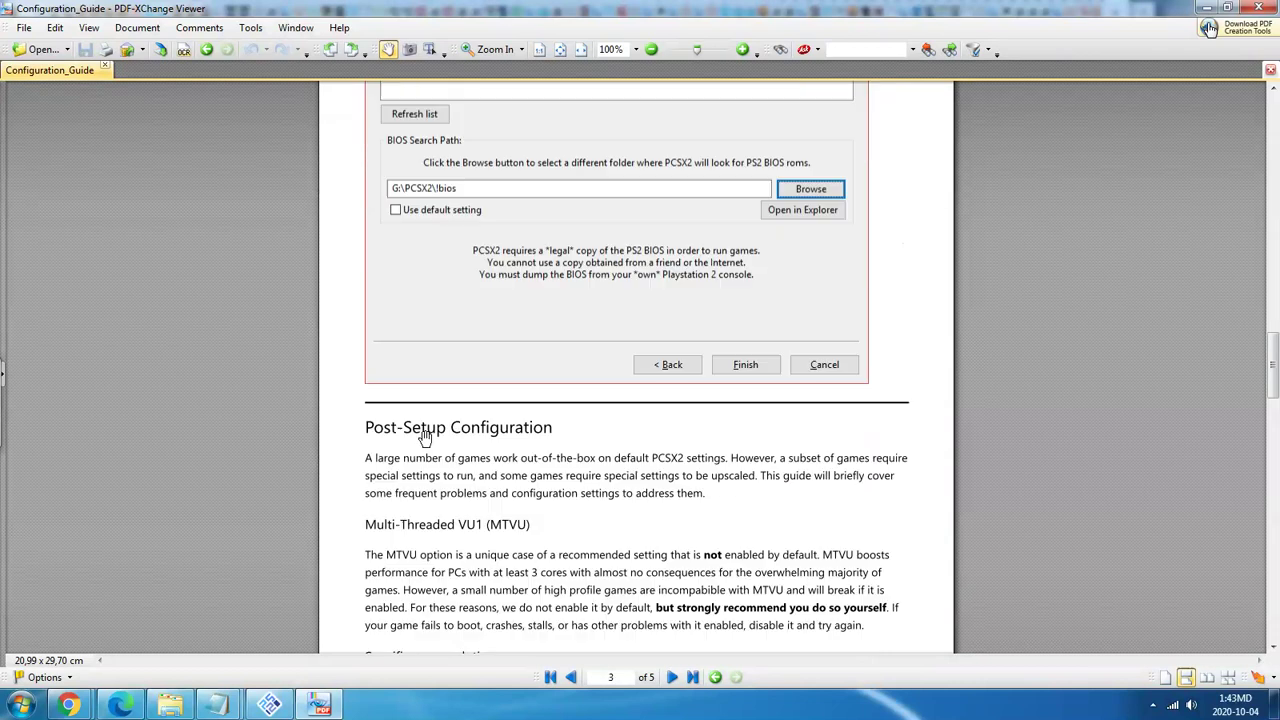
scroll(423, 491, down, 20)
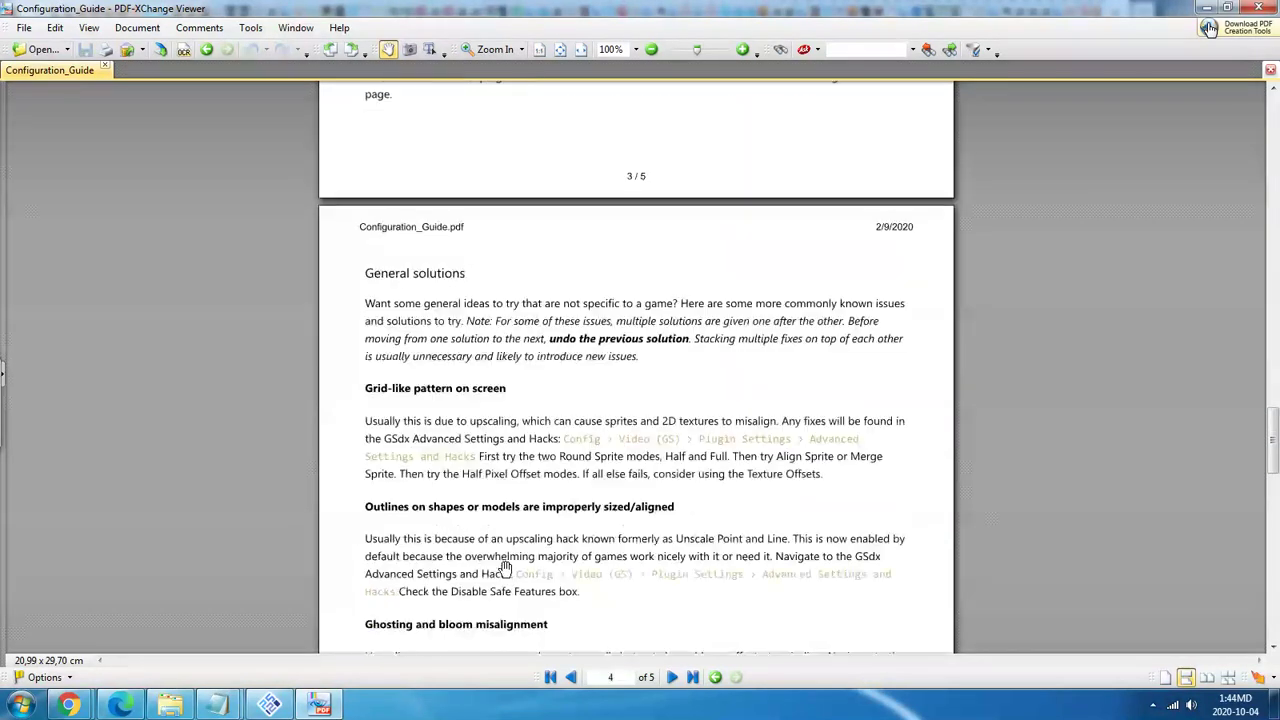
Go back over the guide's BIOS rom selection example and its Multi-Threaded VU1 and game-specific advice.
scroll(474, 538, up, 20)
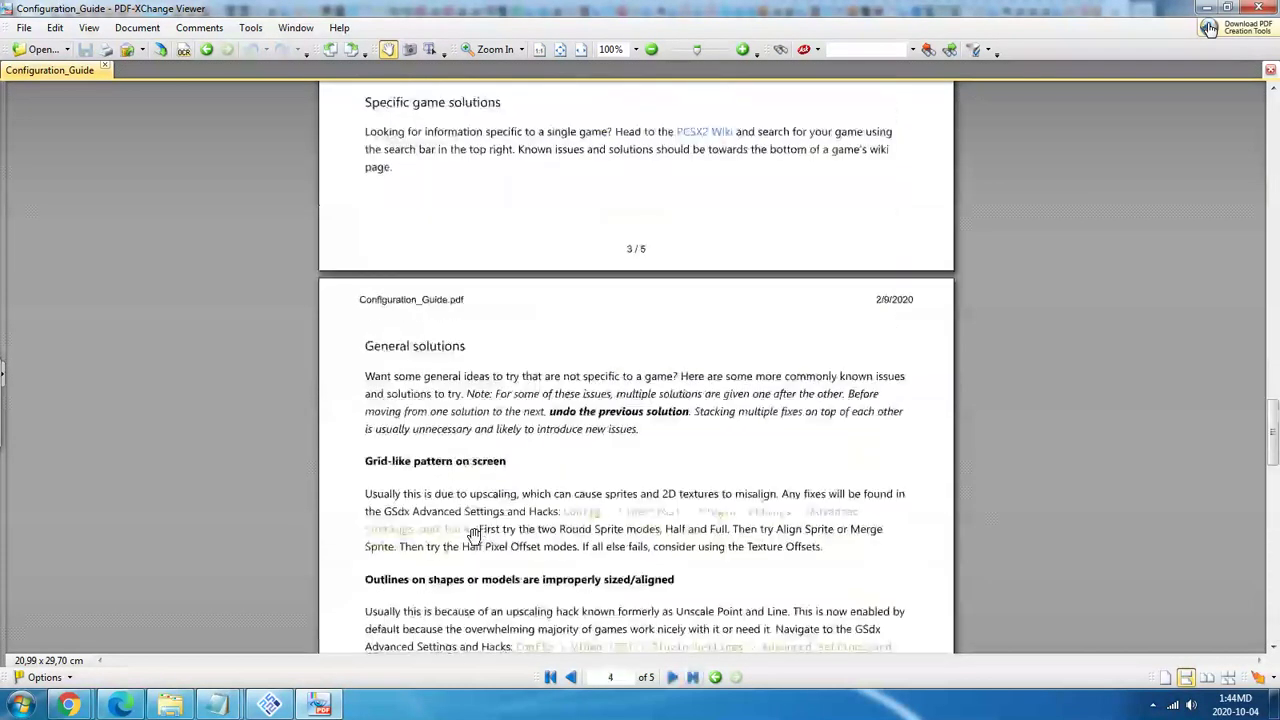
scroll(474, 533, up, 8)
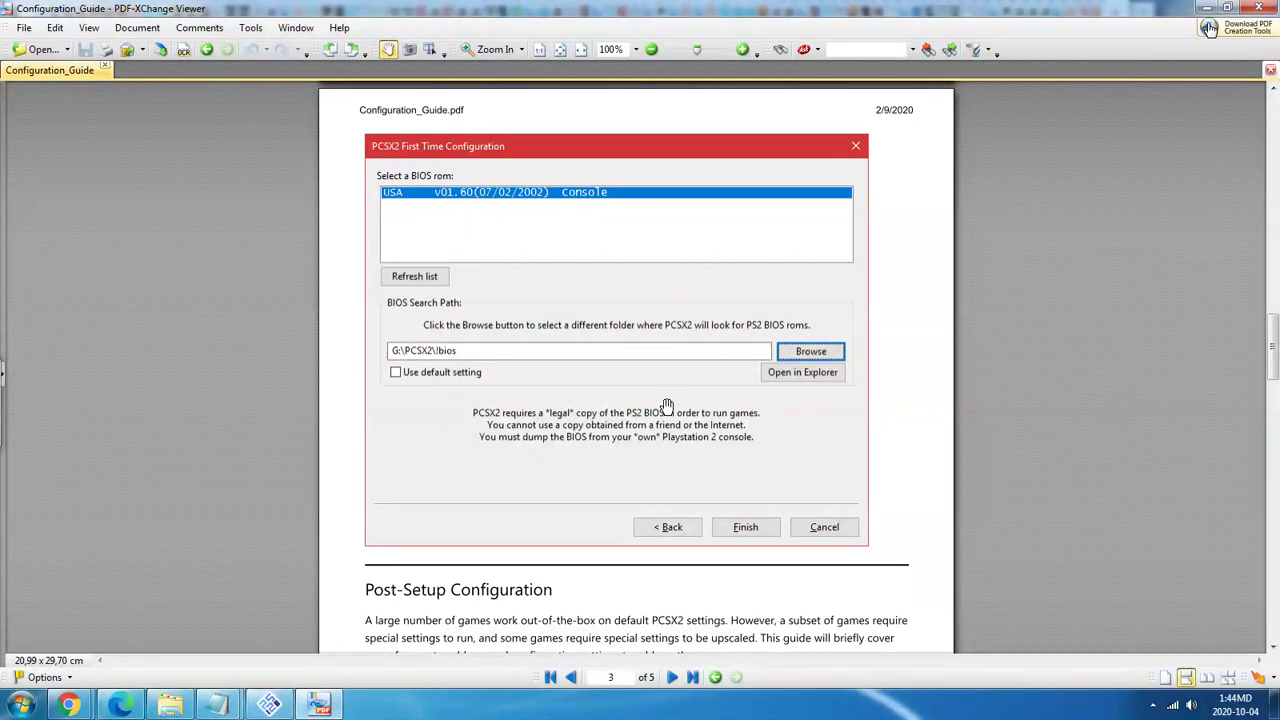
scroll(667, 408, up, 3)
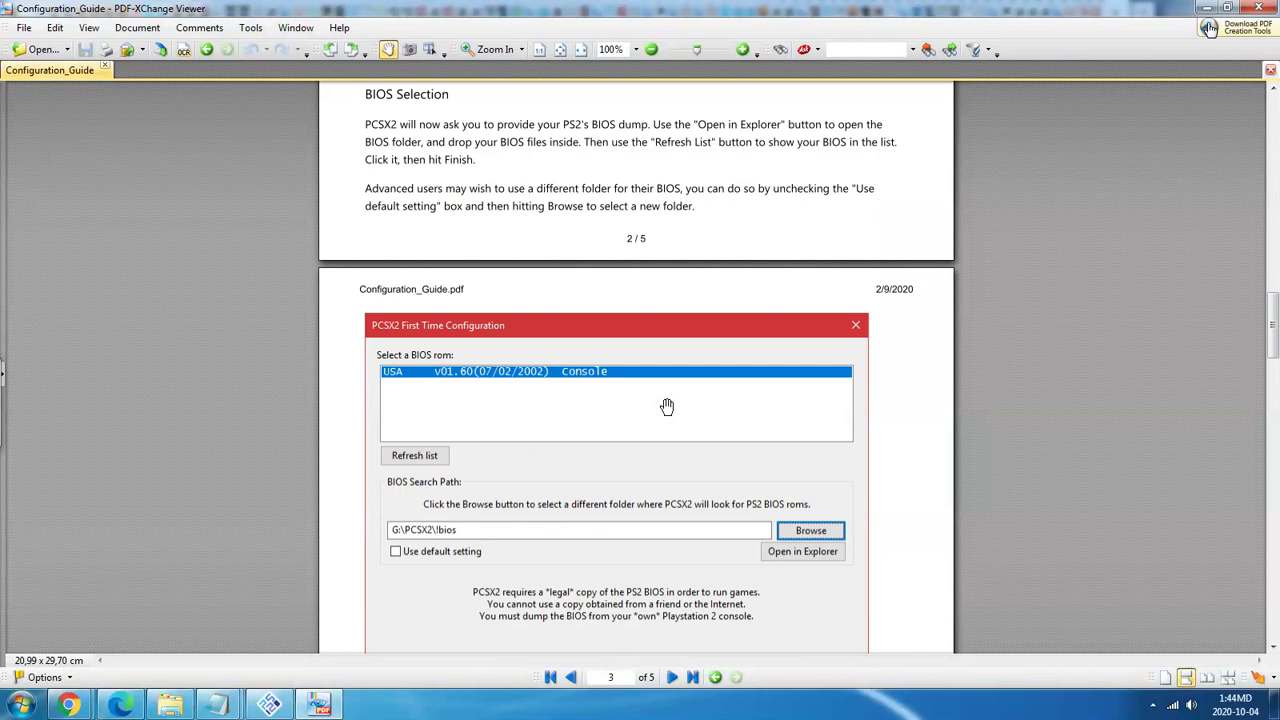
scroll(667, 406, down, 2)
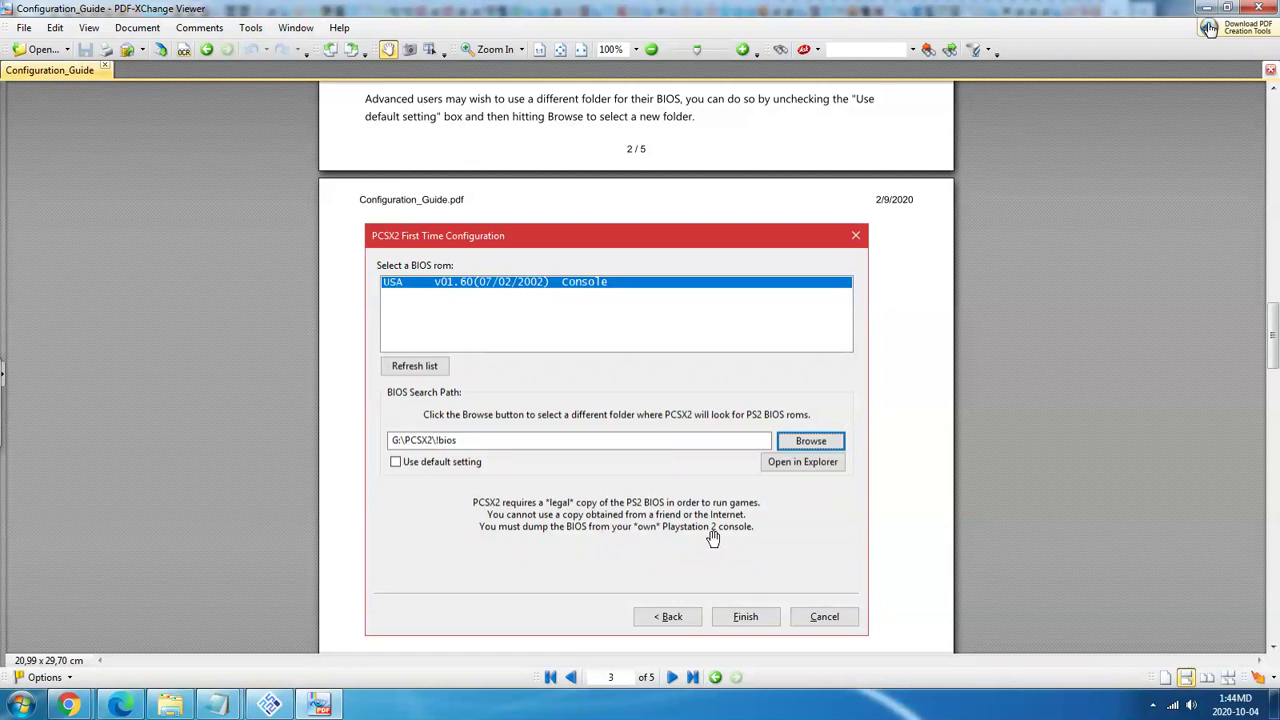
scroll(712, 538, down, 10)
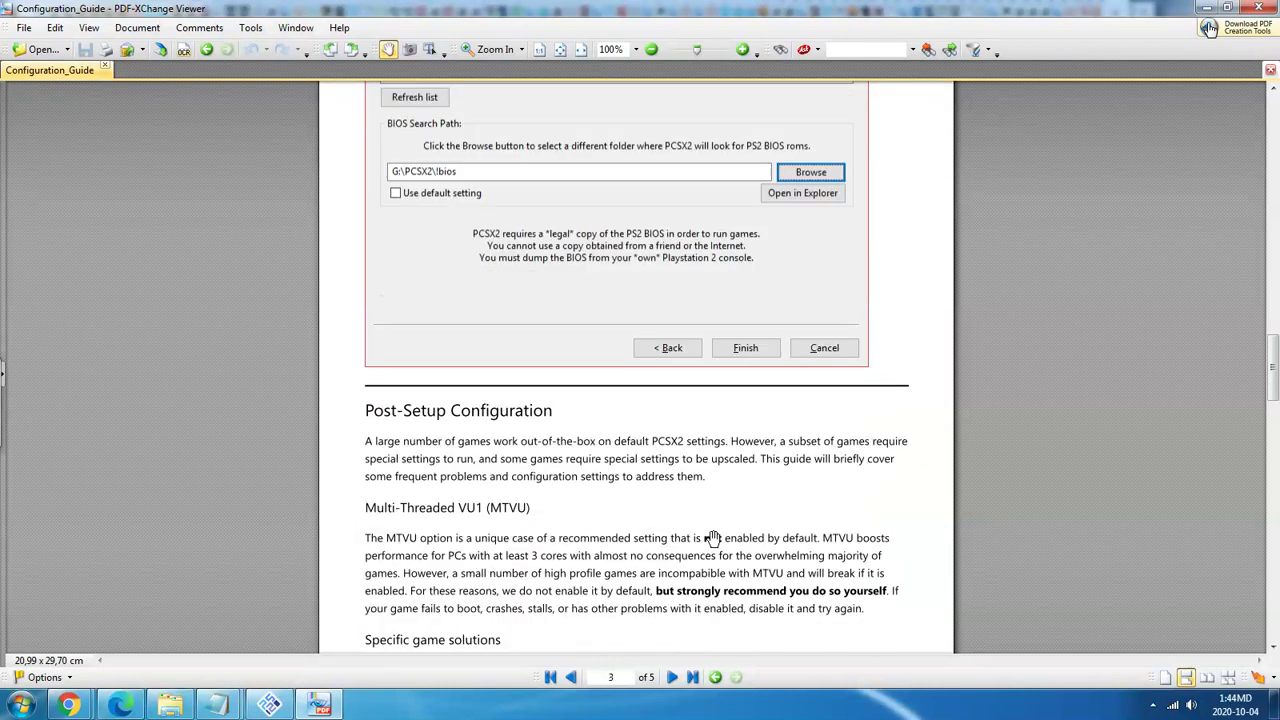
scroll(712, 538, down, 4)
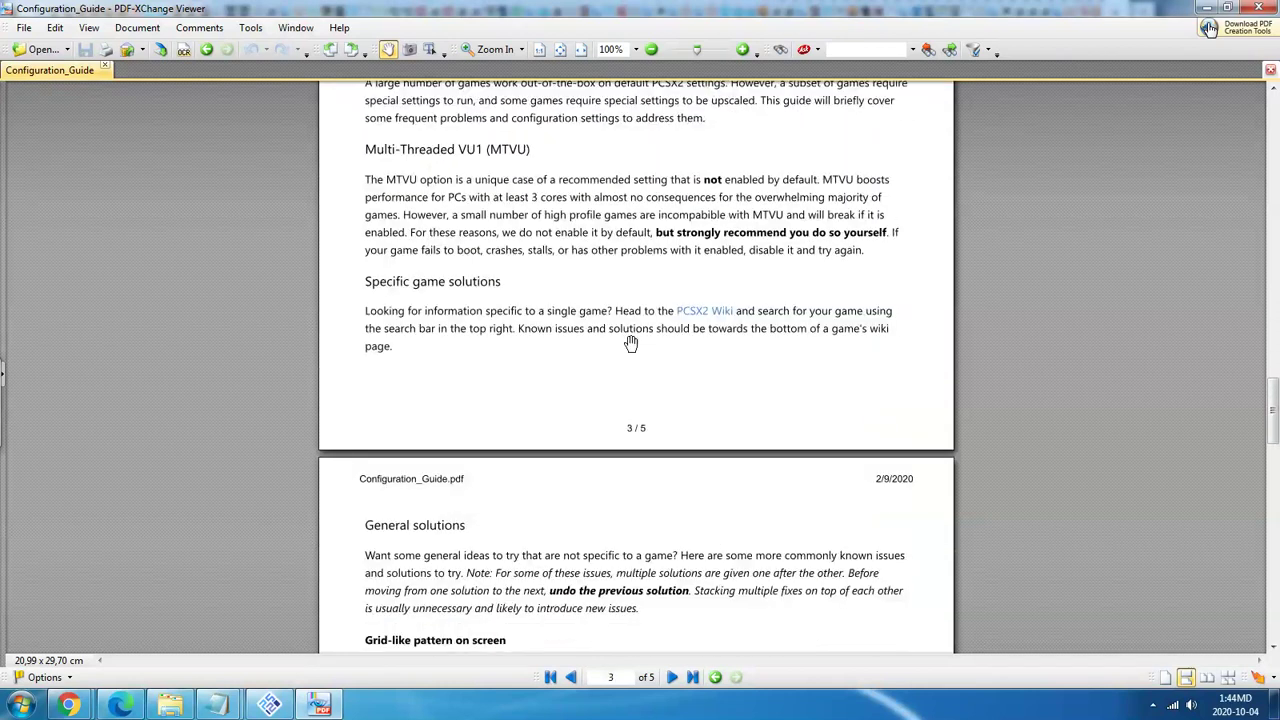
Reread the guide's Plugin Selection section, return to its first page, and minimize the guide window.
scroll(703, 361, up, 15)
scroll(703, 361, up, 10)
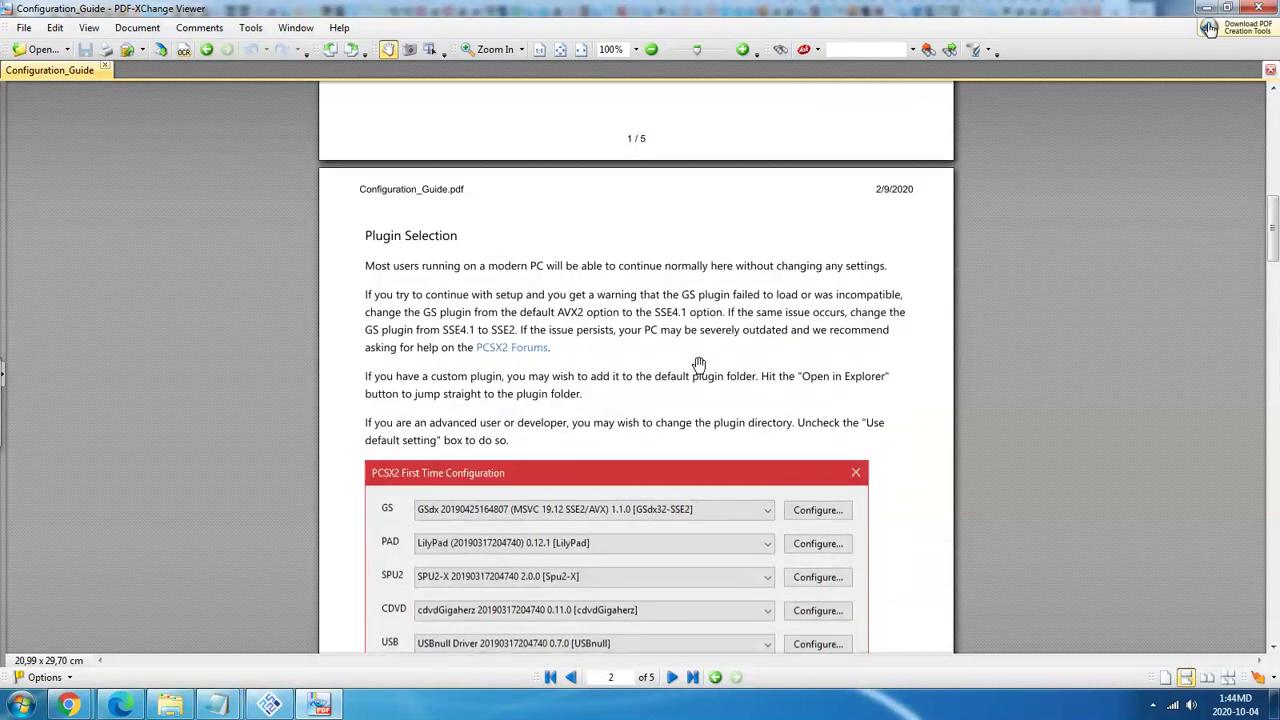
scroll(698, 363, down, 2)
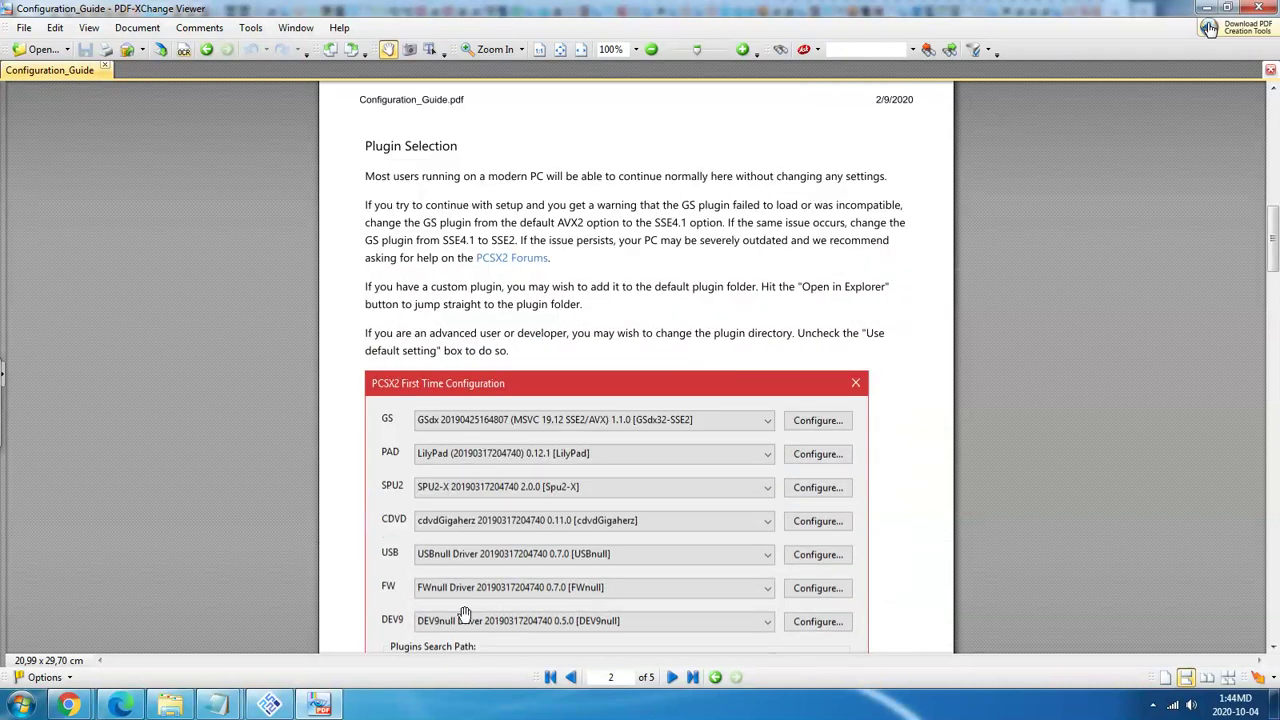
scroll(563, 560, down, 2)
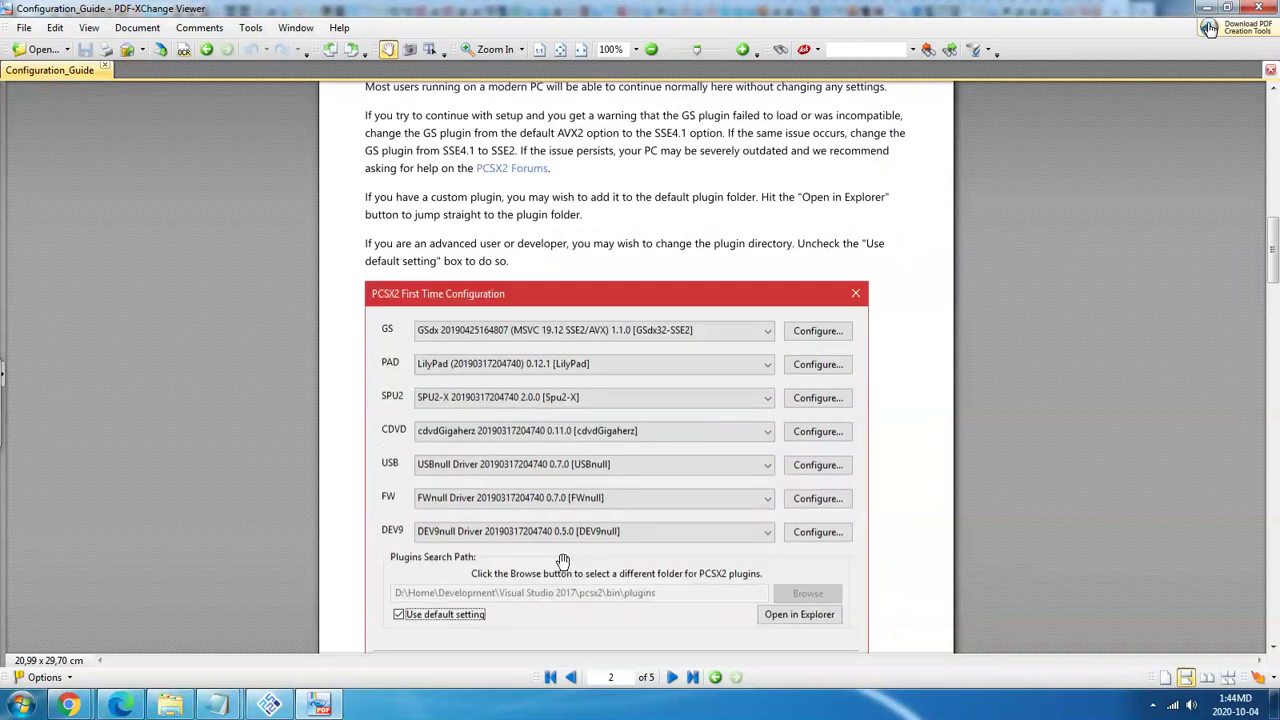
scroll(563, 560, up, 10)
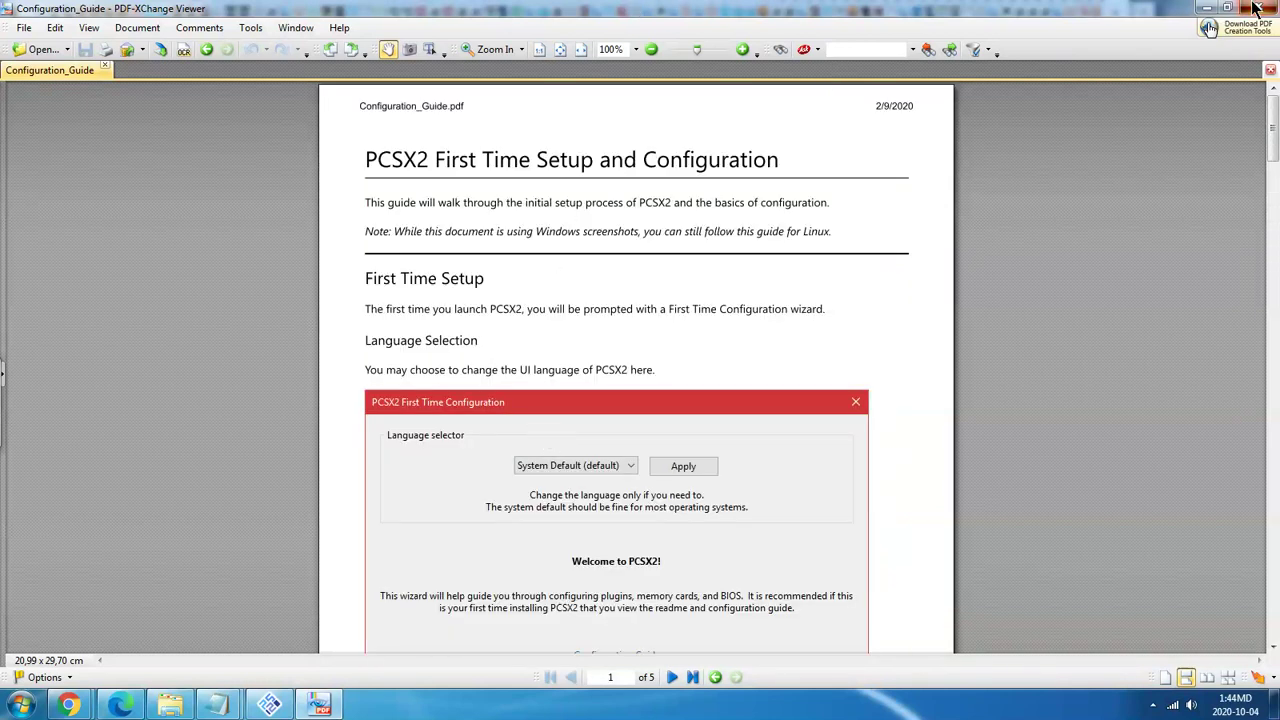
click(1207, 7)
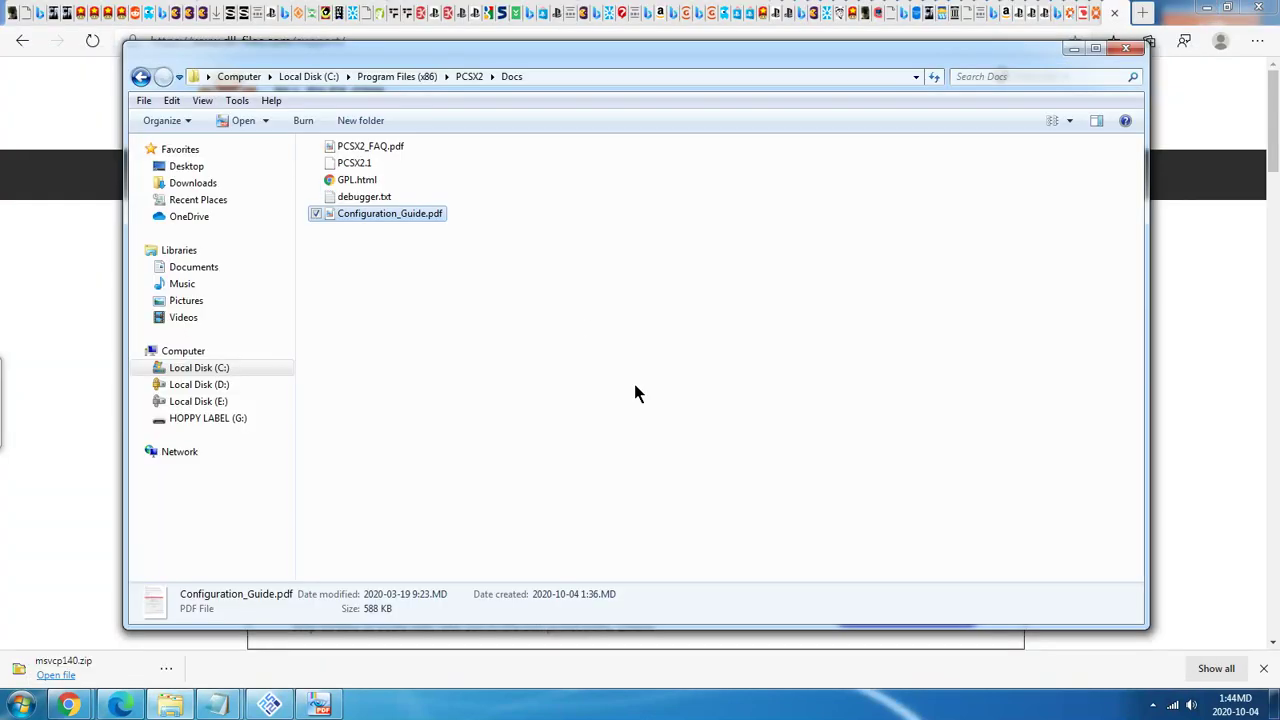
Look through debugger.txt and the GPL.html license text from the PCSX2 Docs folder.
double_click(360, 196)
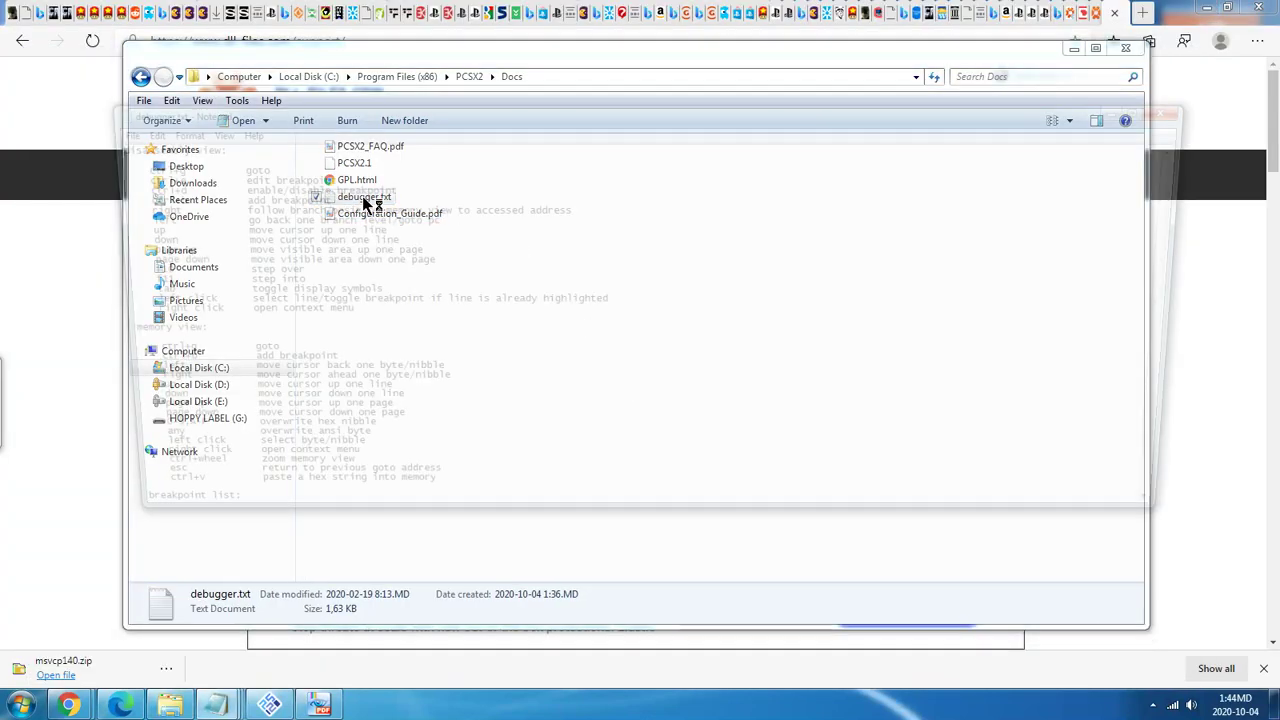
click(1188, 107)
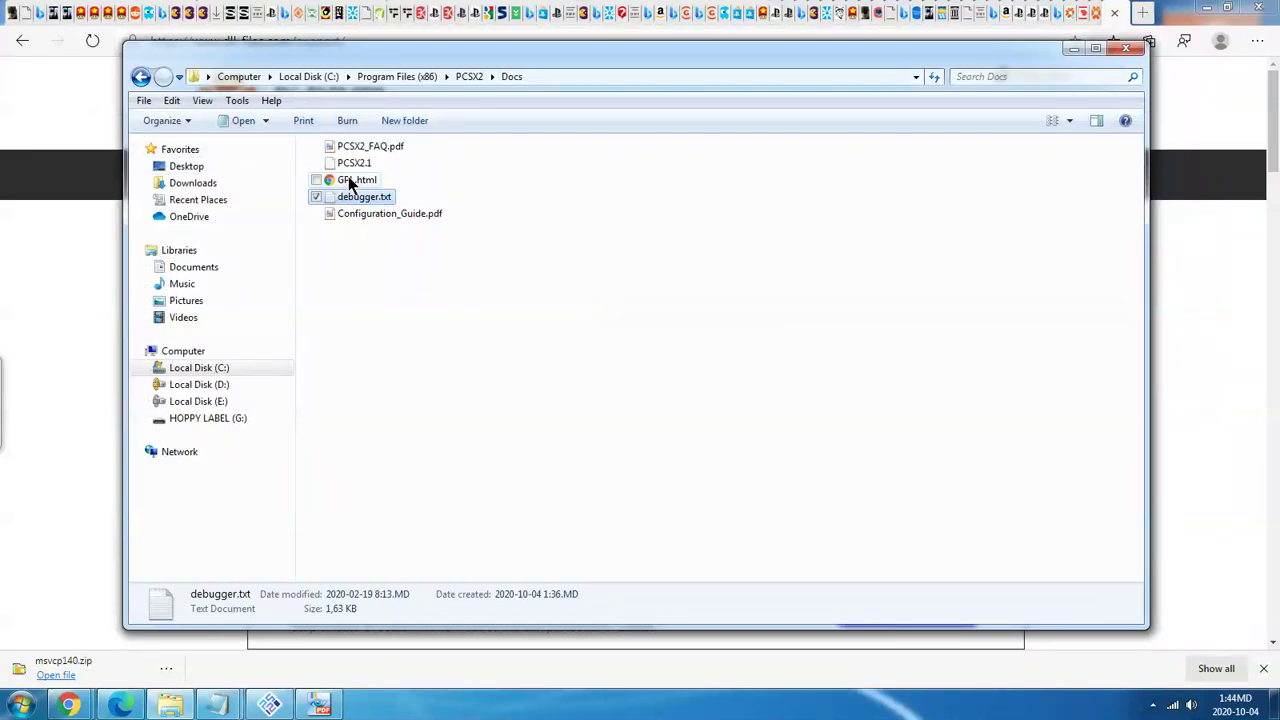
right_click(332, 179)
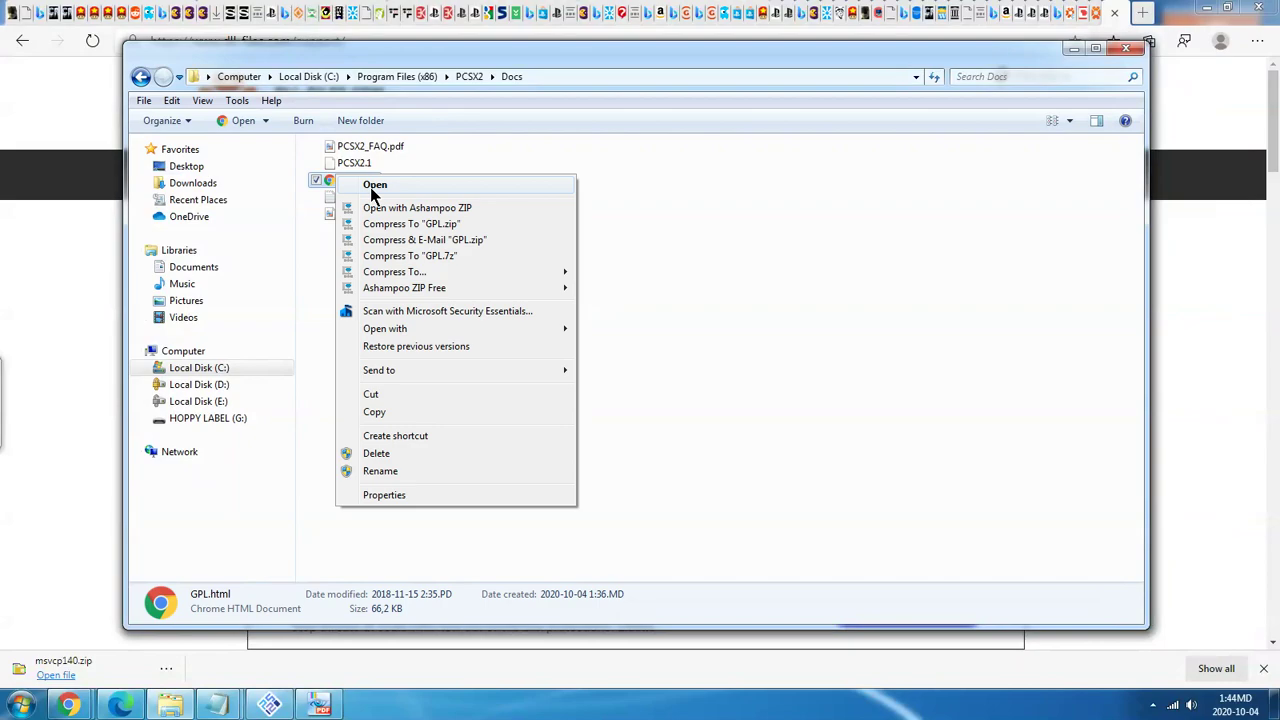
click(373, 186)
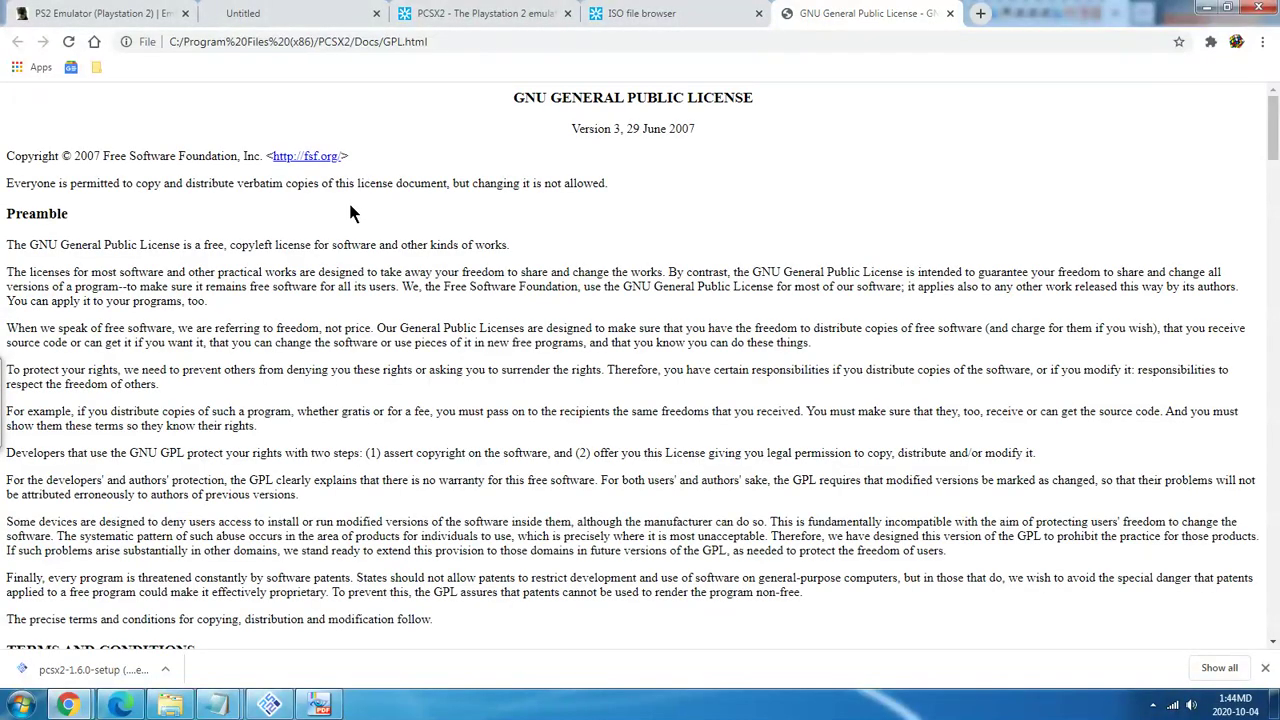
scroll(350, 212, down, 3)
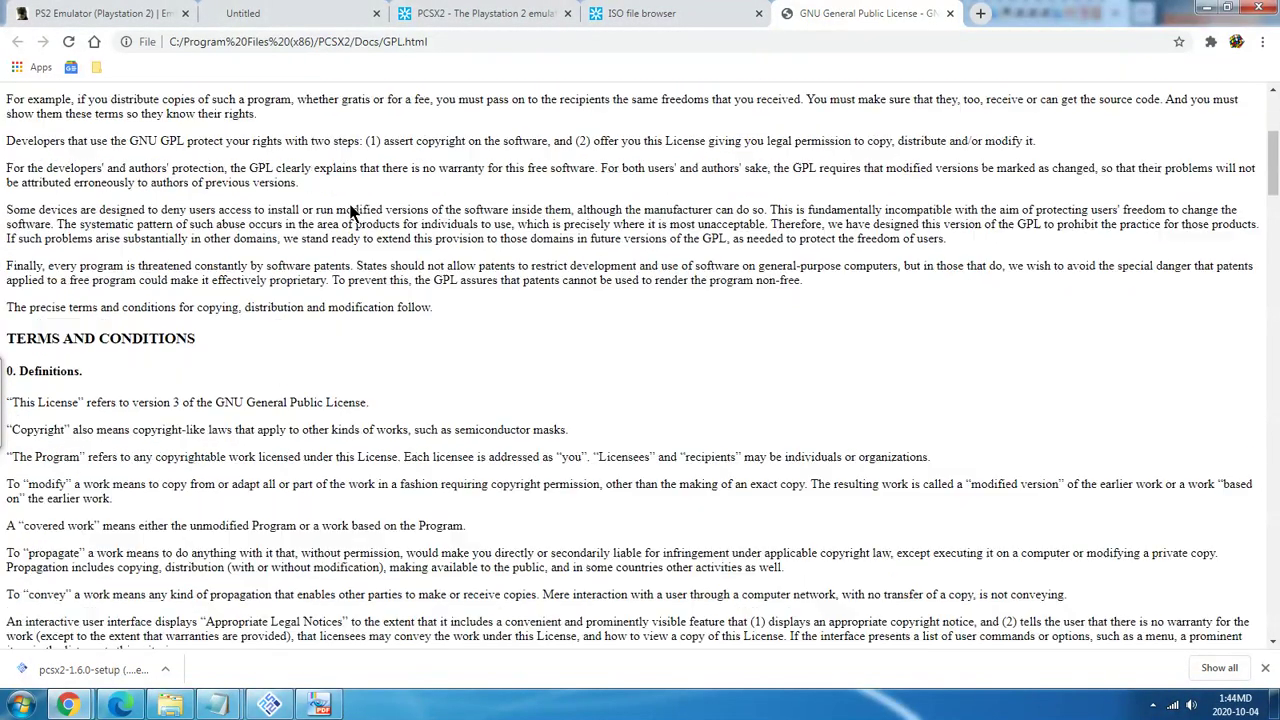
scroll(350, 212, down, 20)
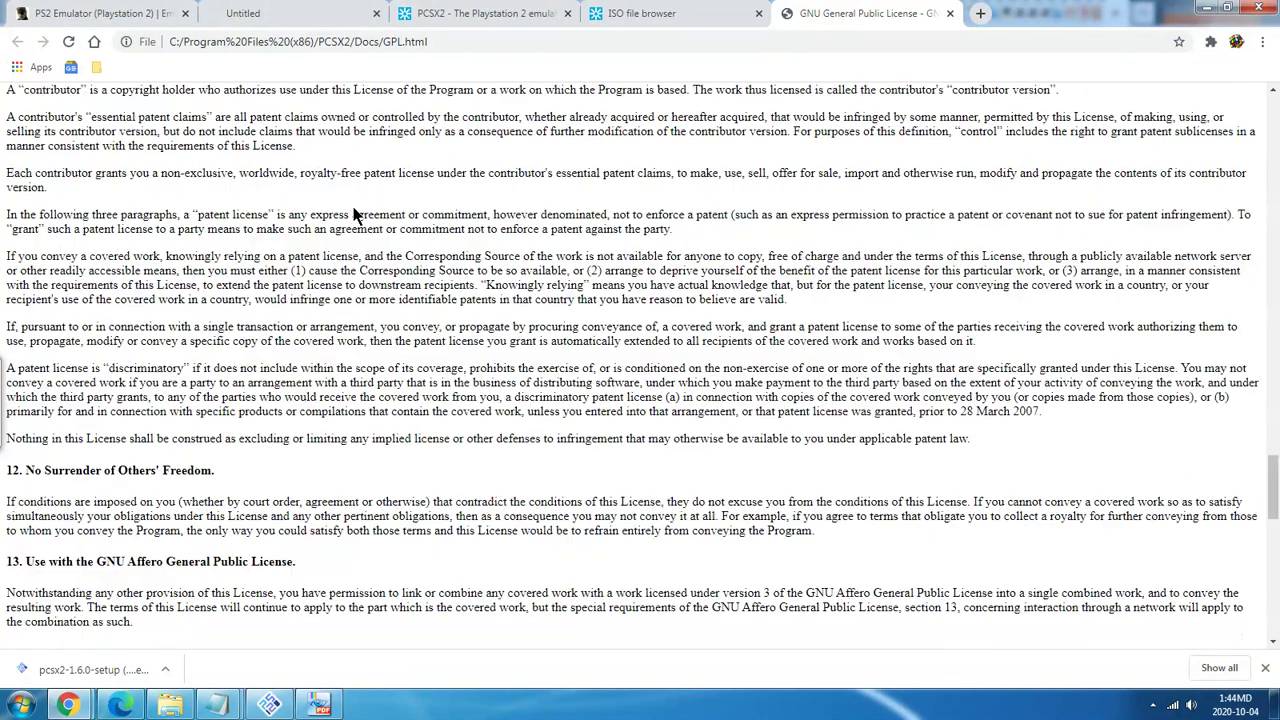
scroll(353, 215, down, 10)
Try to install PCSX2 1.6.0 into C:\Program Files (x86)\PCSX2 from the open setup, and abort it at the request to remove the existing version.
click(319, 705)
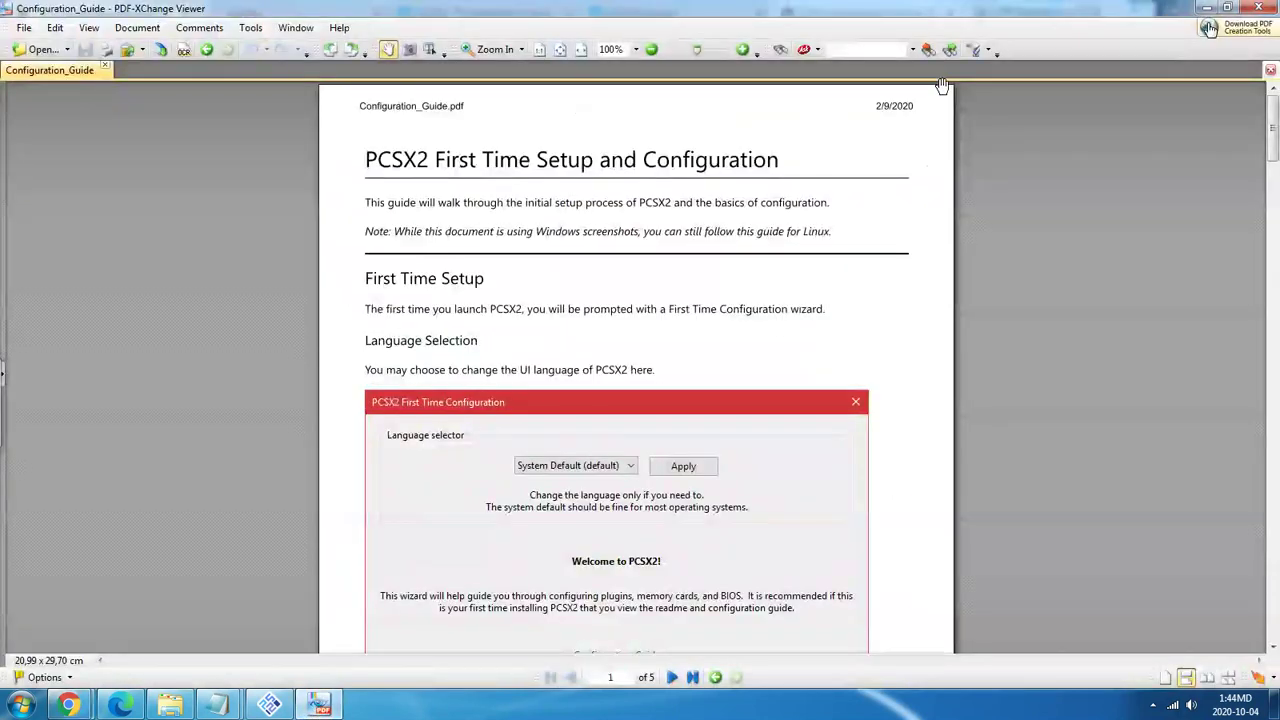
click(269, 705)
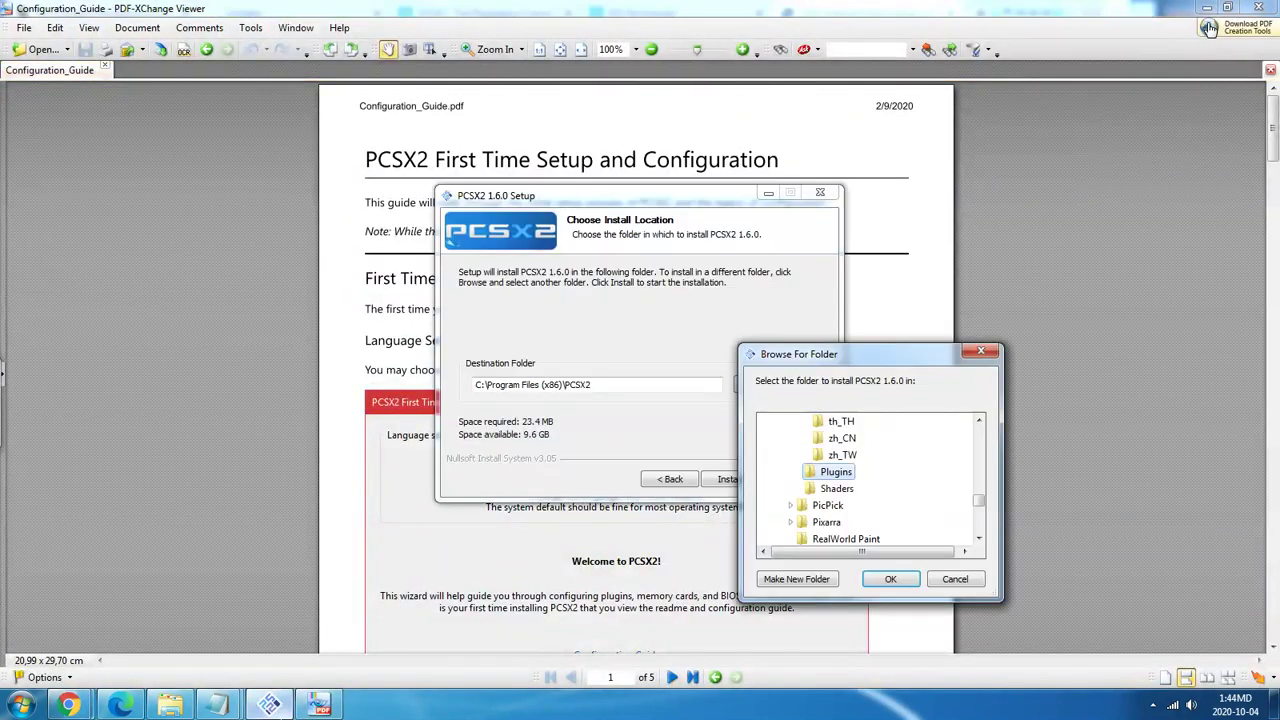
click(983, 354)
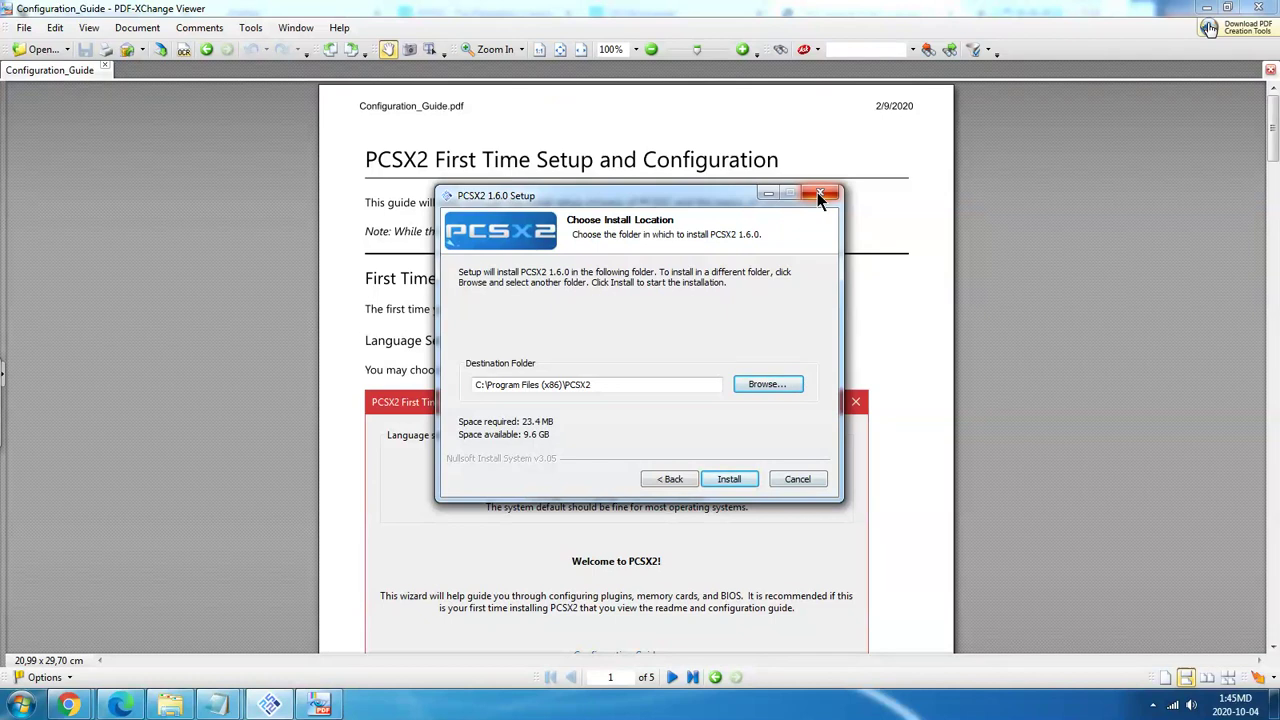
click(726, 481)
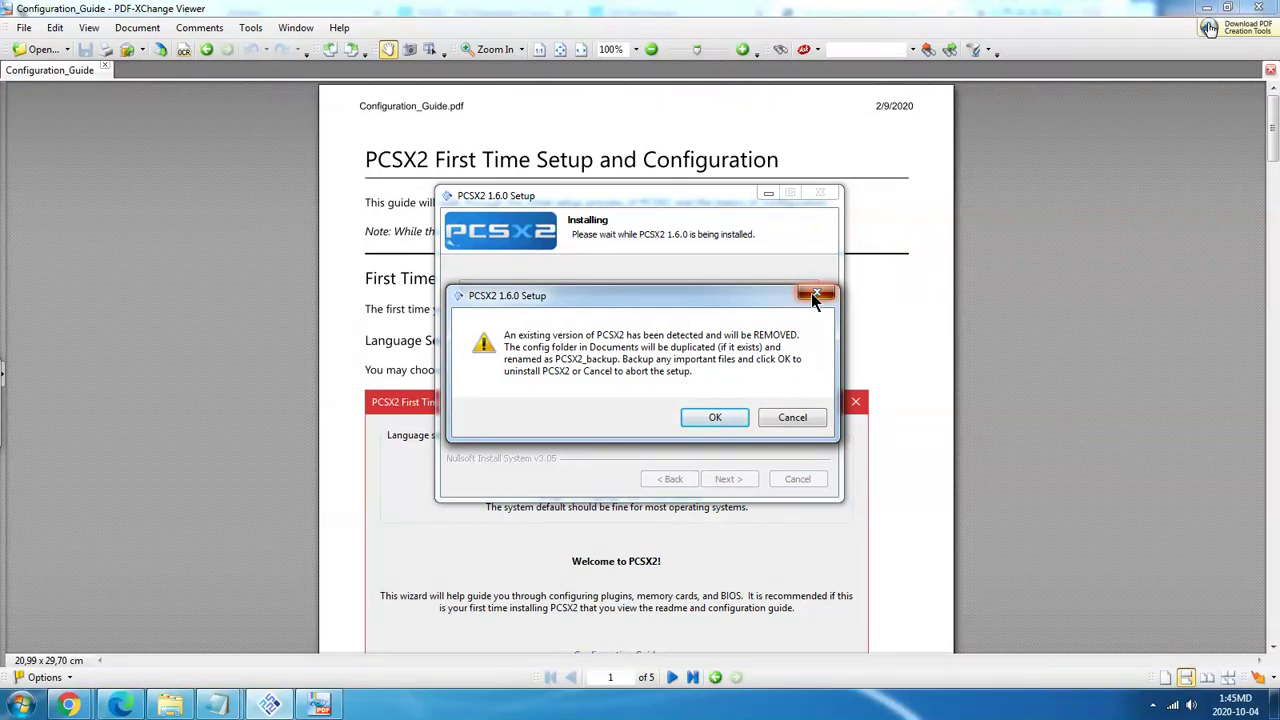
click(813, 296)
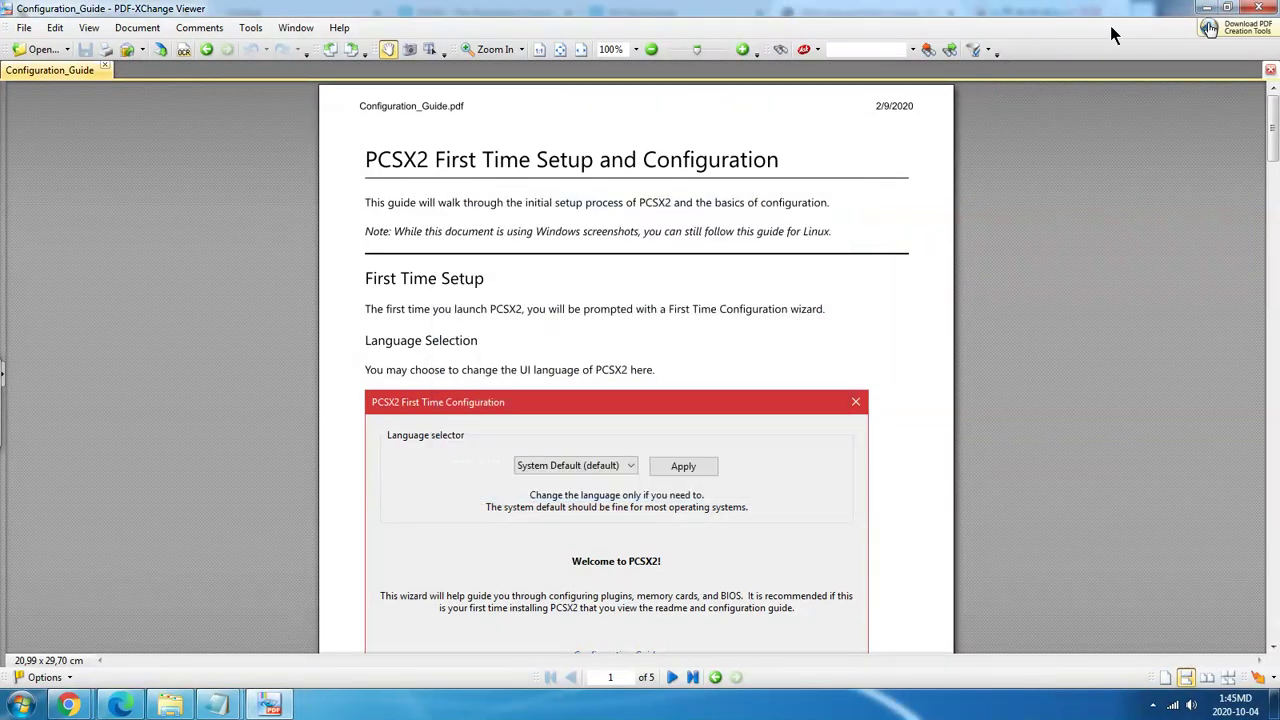
Minimize the guide and browser windows, test-launch PCSX2 1.6.0 from the desktop, and dismiss its system error.
click(1258, 8)
click(1266, 8)
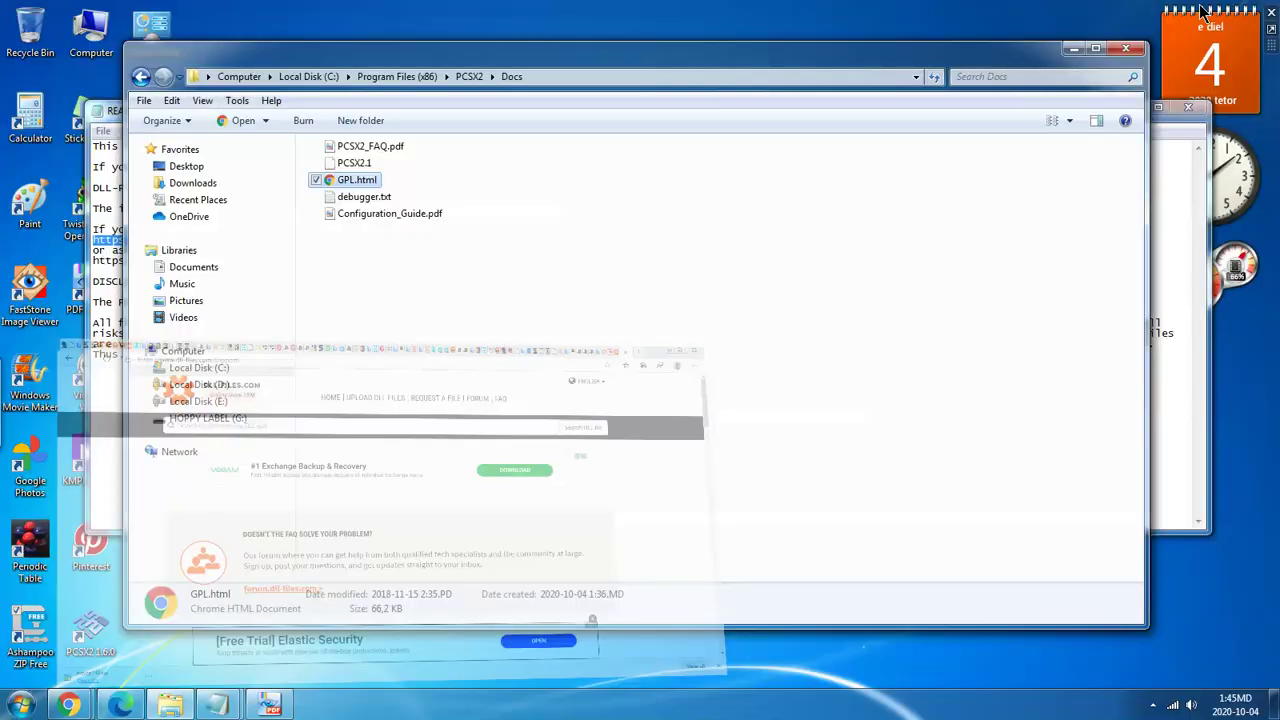
double_click(106, 626)
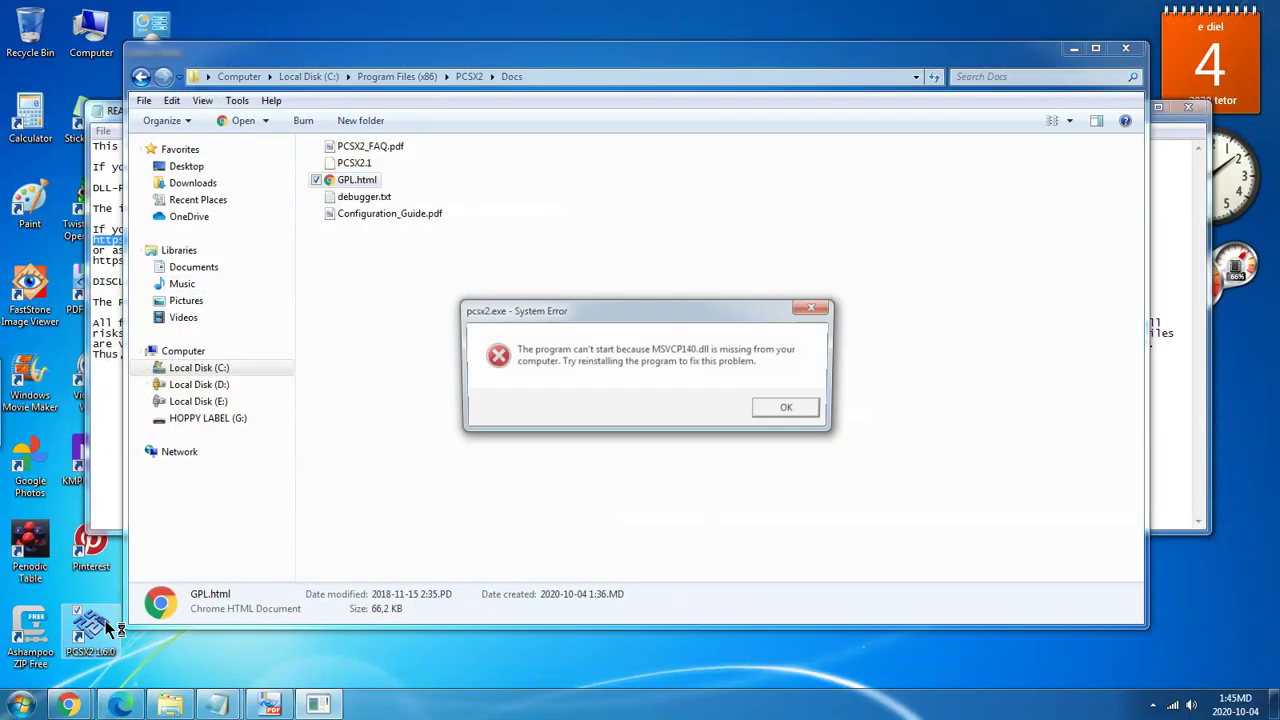
click(782, 410)
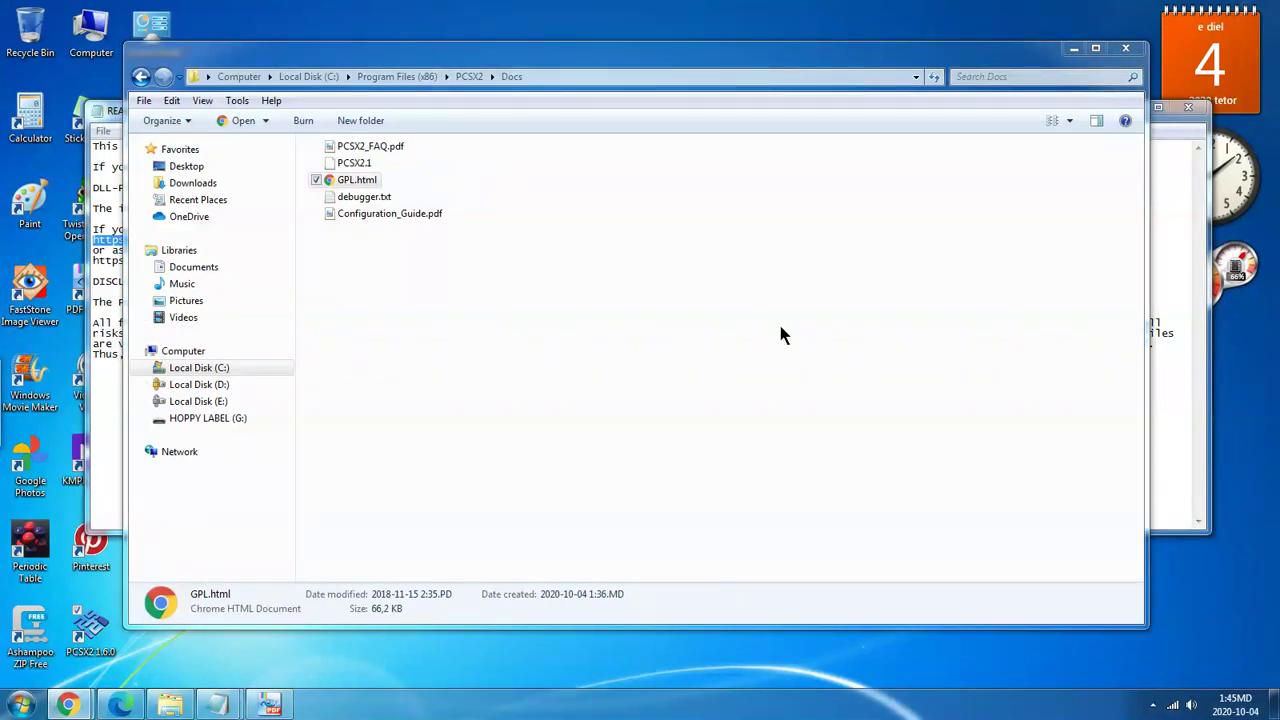
Cut msvcp140.dll from the C:\Program Files (x86)\PCSX2\Plugins folder.
click(205, 402)
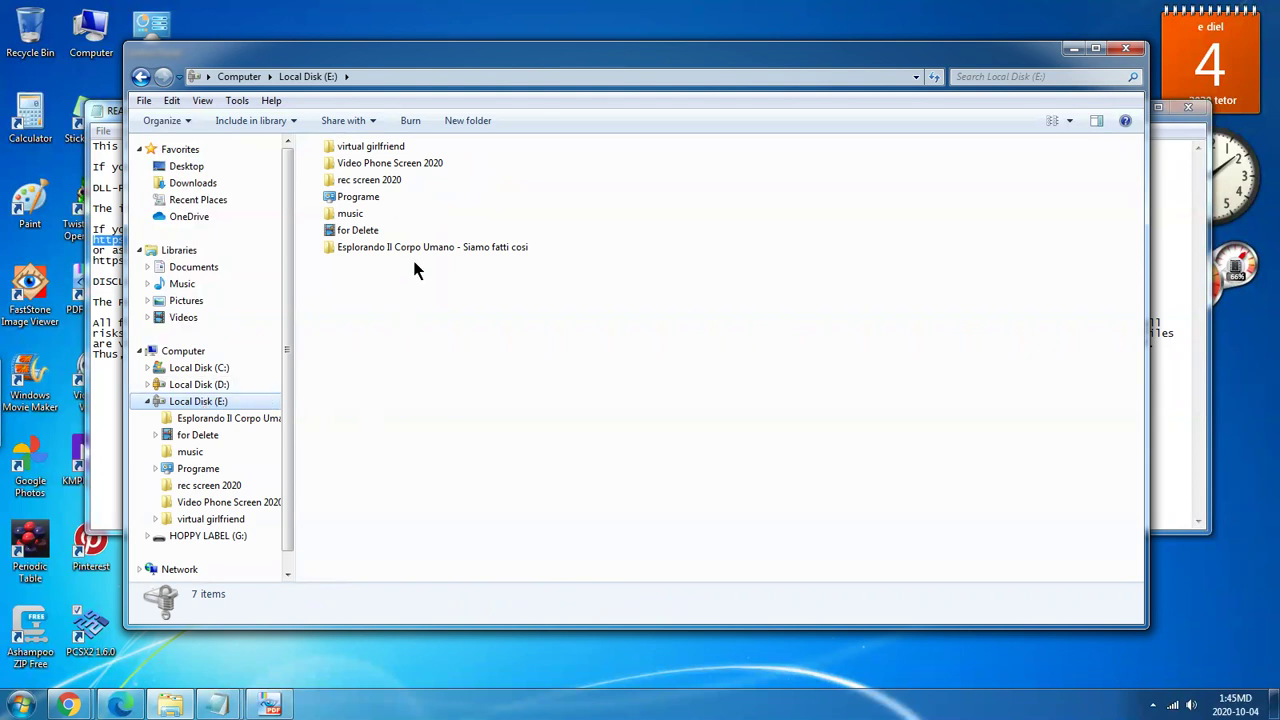
click(192, 368)
double_click(377, 196)
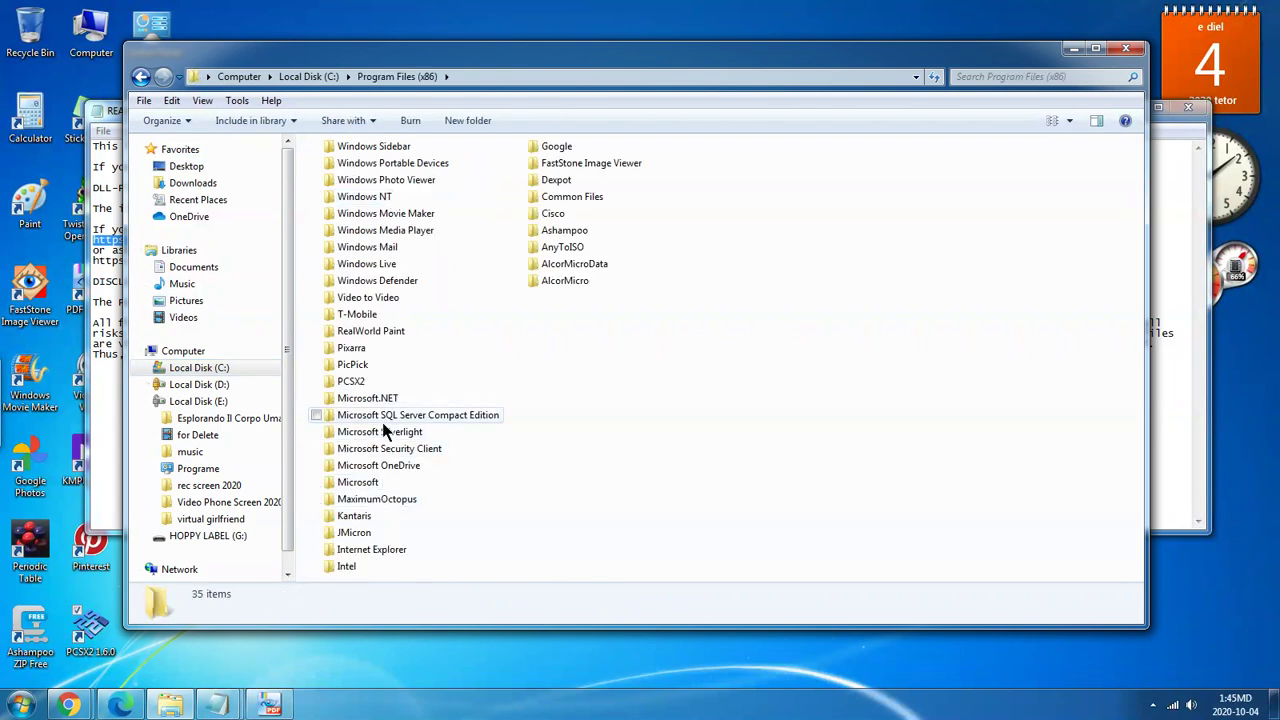
double_click(357, 385)
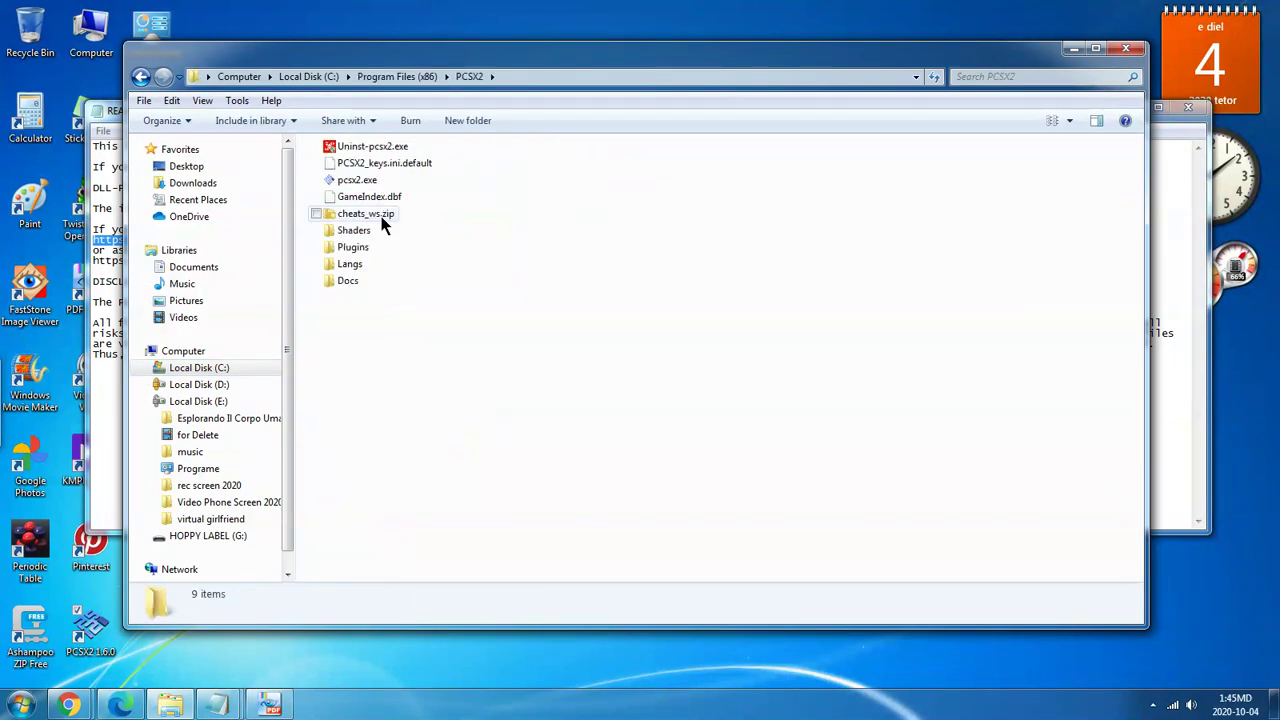
double_click(365, 250)
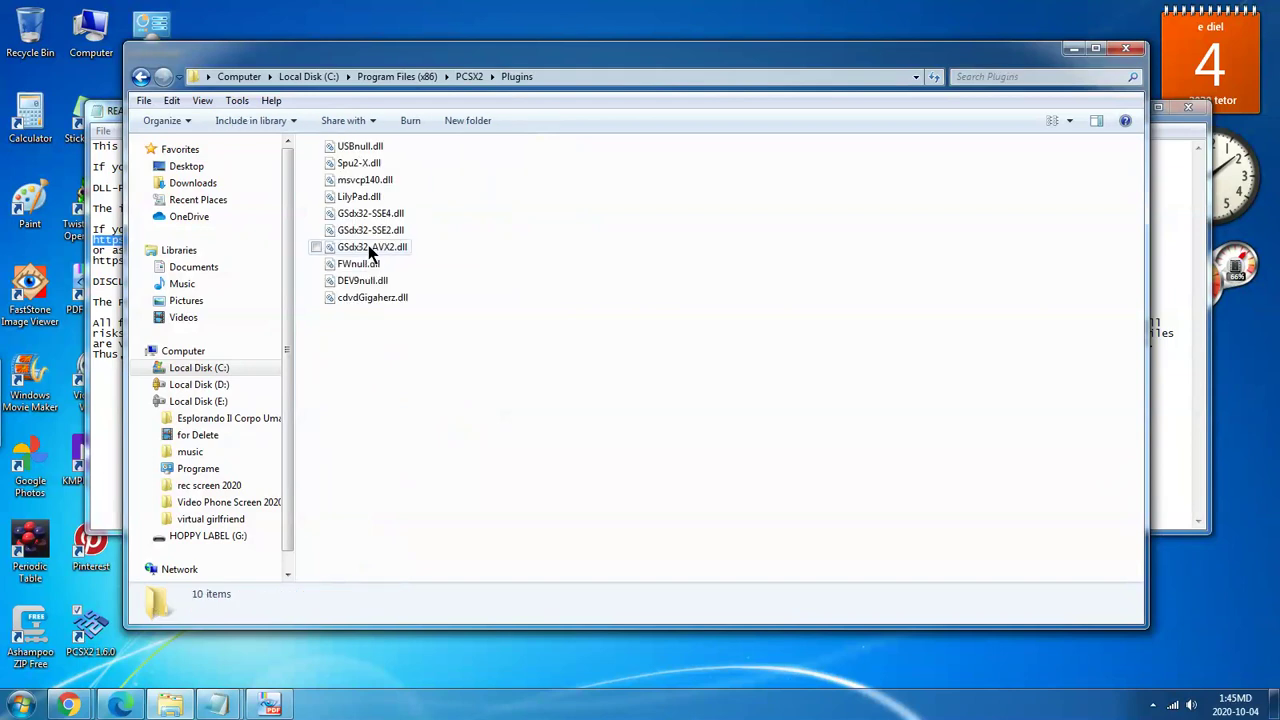
click(370, 180)
right_click(371, 180)
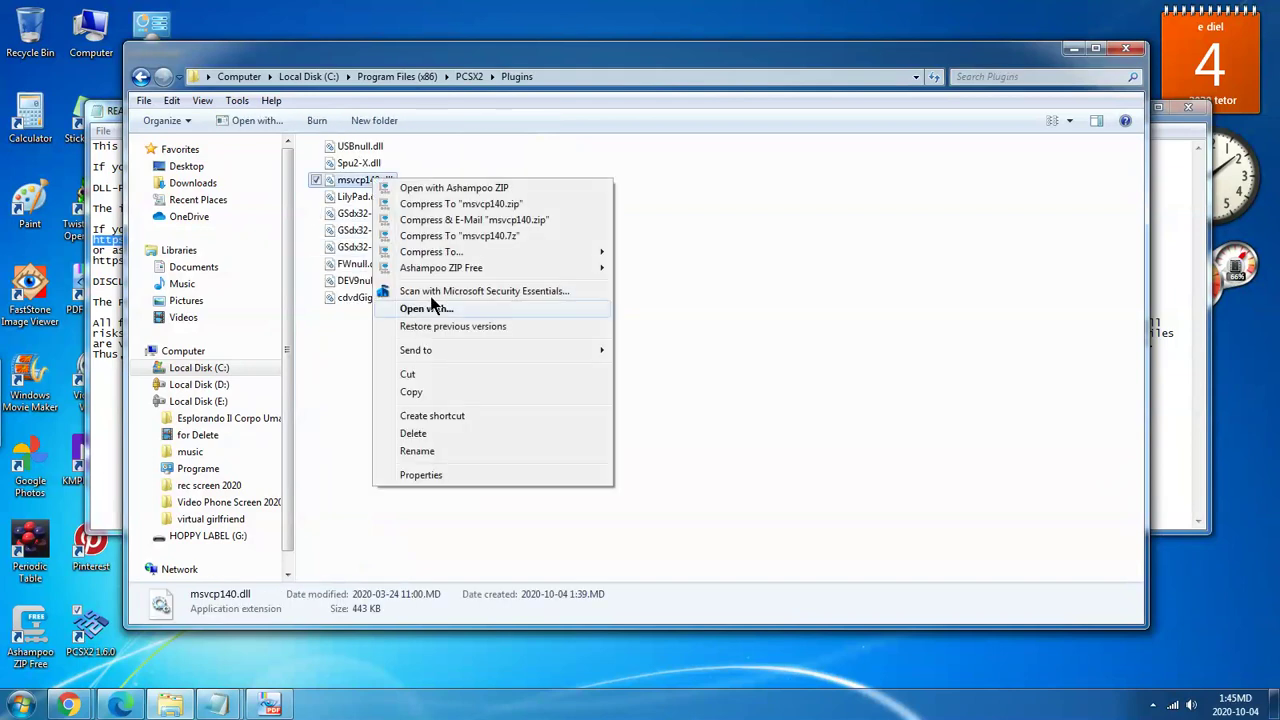
click(440, 374)
Paste msvcp140.dll into C:\Windows and approve the permission request.
click(141, 77)
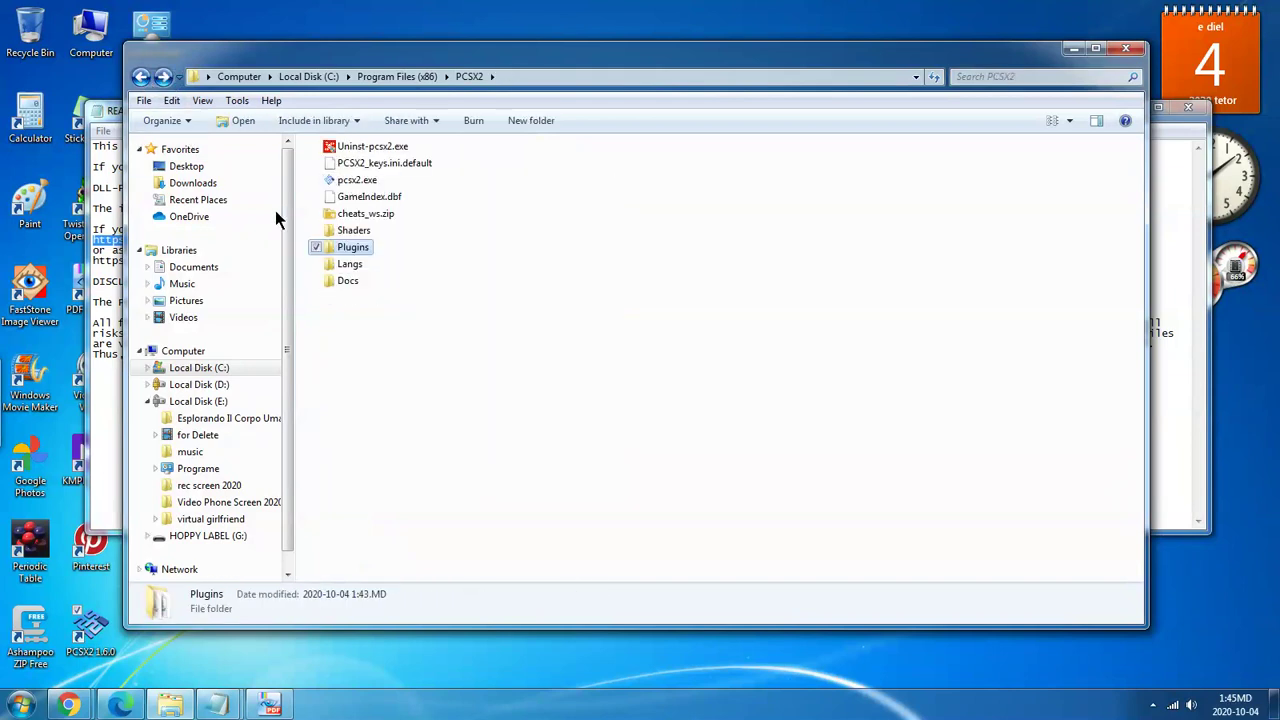
click(141, 77)
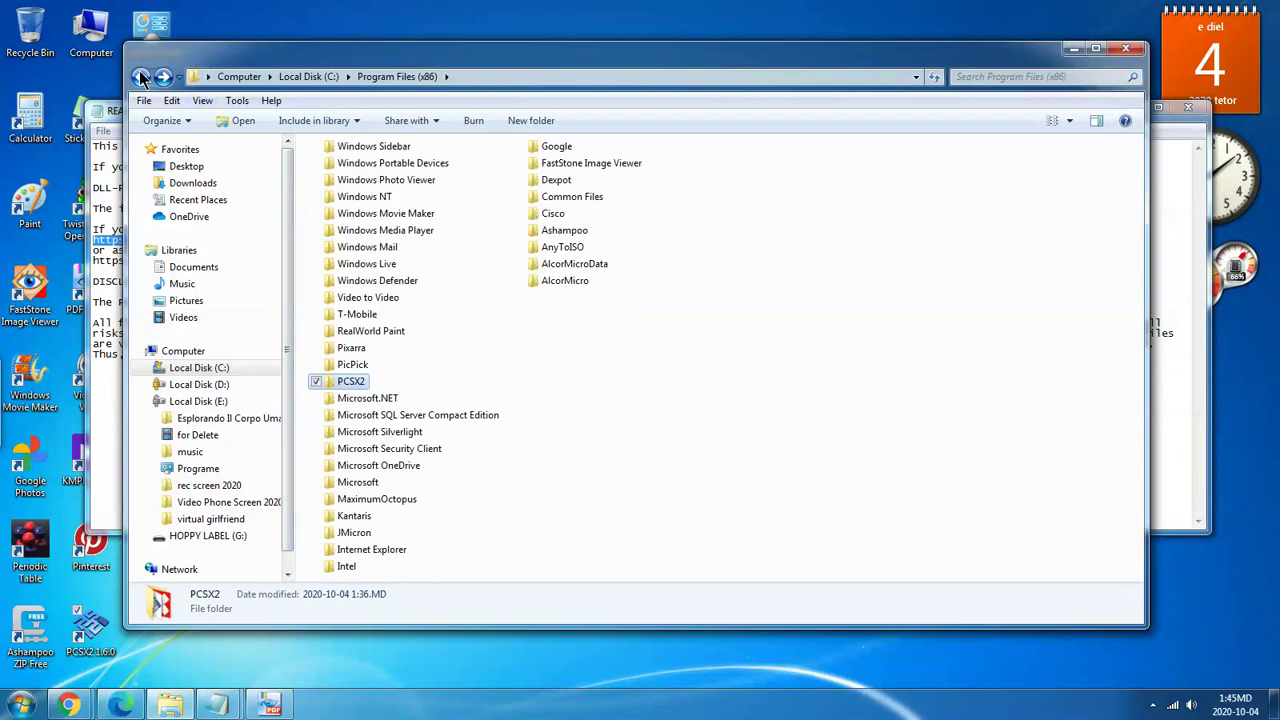
click(141, 77)
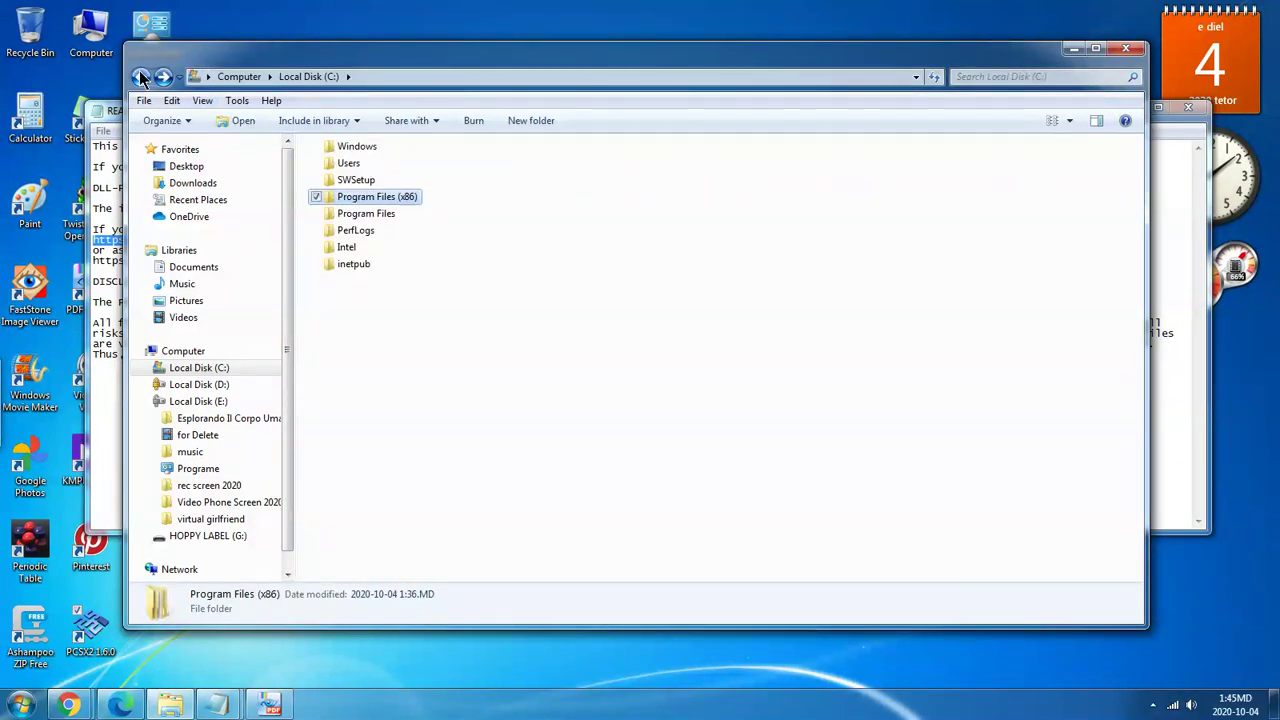
double_click(364, 200)
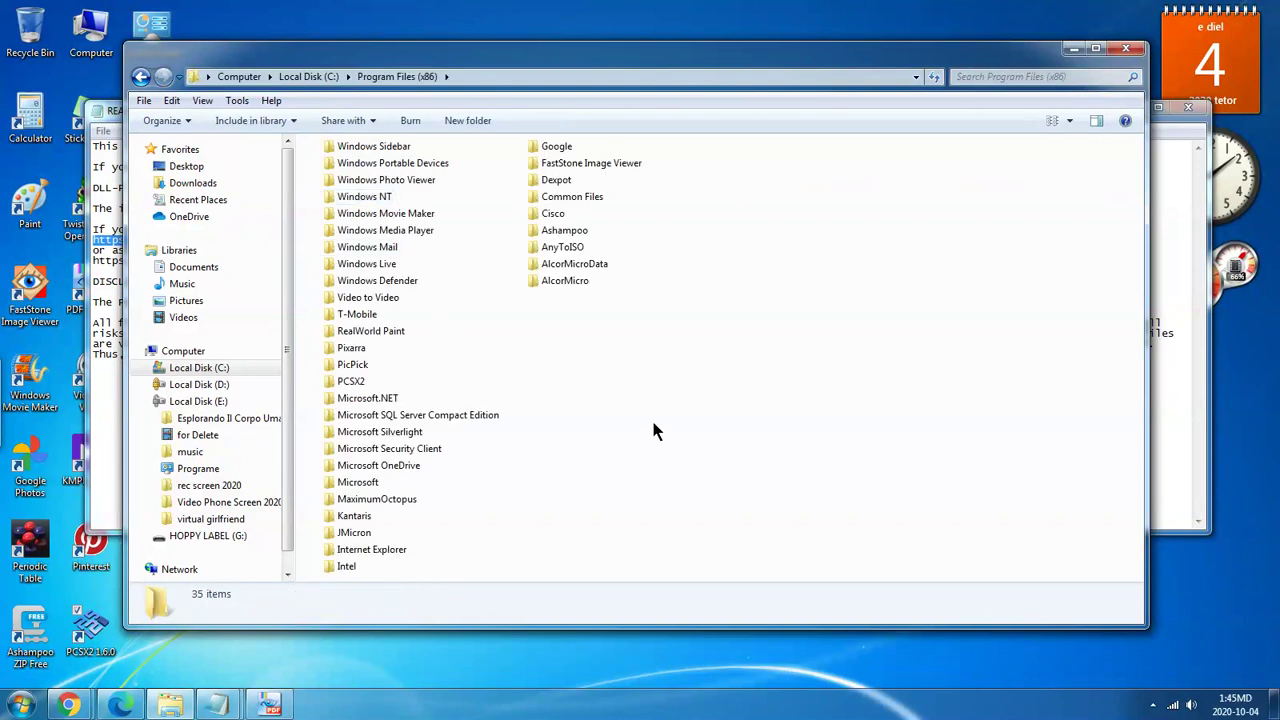
click(141, 77)
click(358, 152)
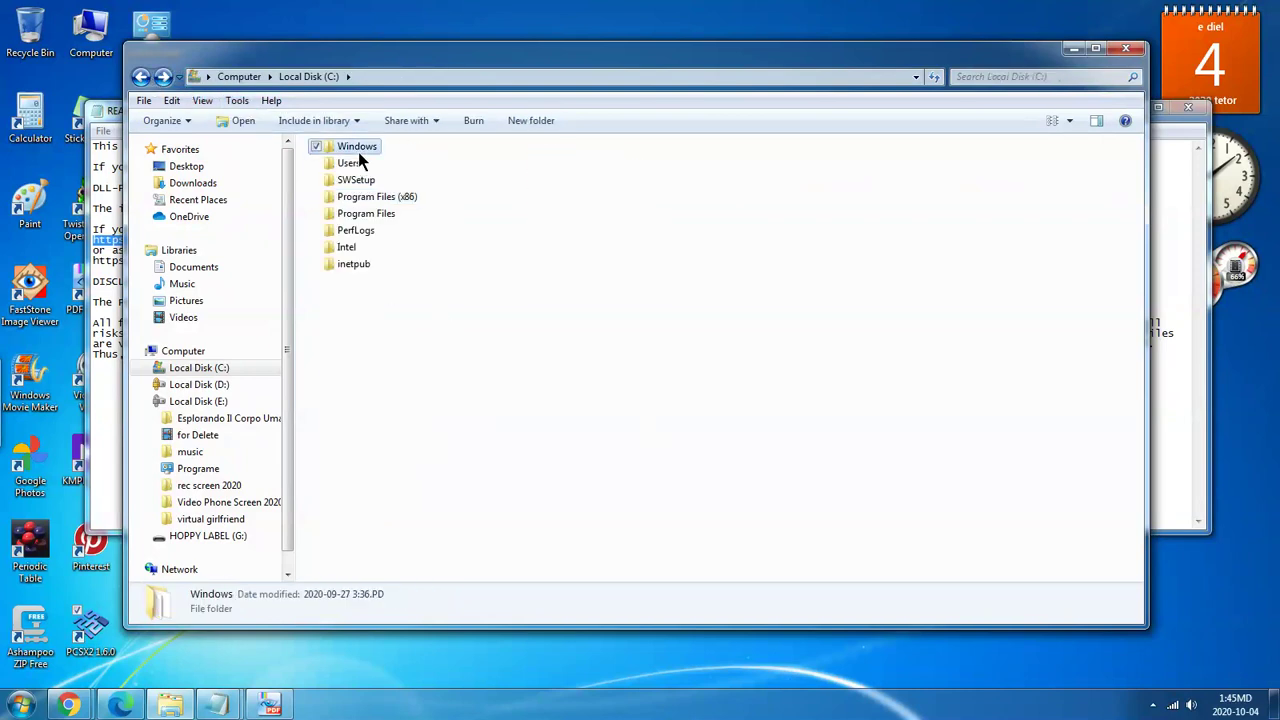
double_click(358, 152)
right_click(947, 432)
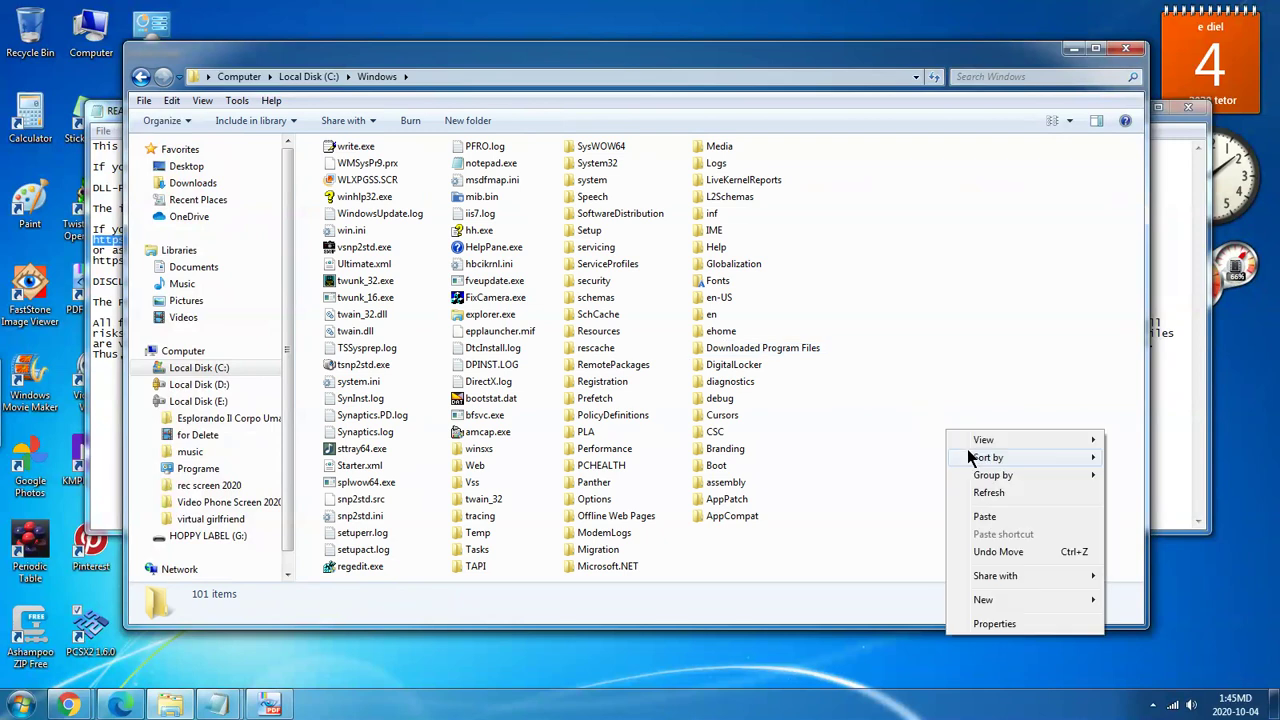
click(985, 516)
click(630, 416)
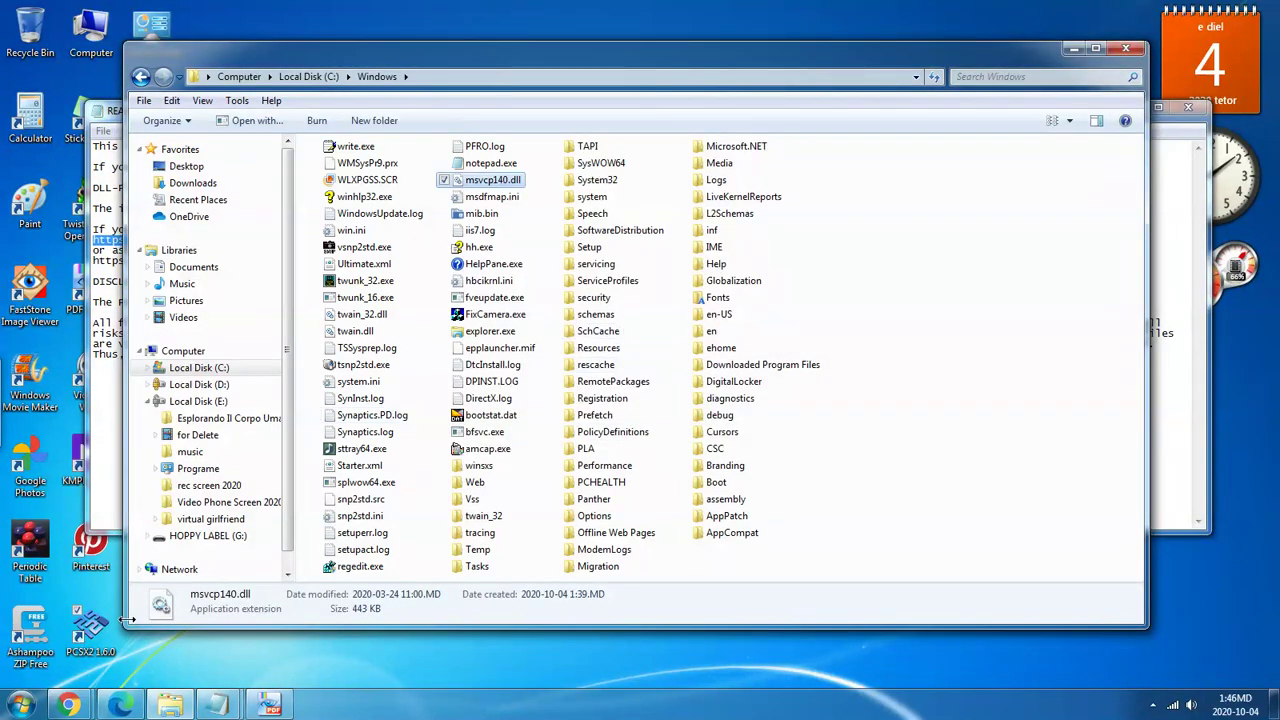
Start pcsx2-1.6.0-setup (1).exe from the Downloads folder and allow it to make changes to the computer.
click(213, 706)
click(181, 706)
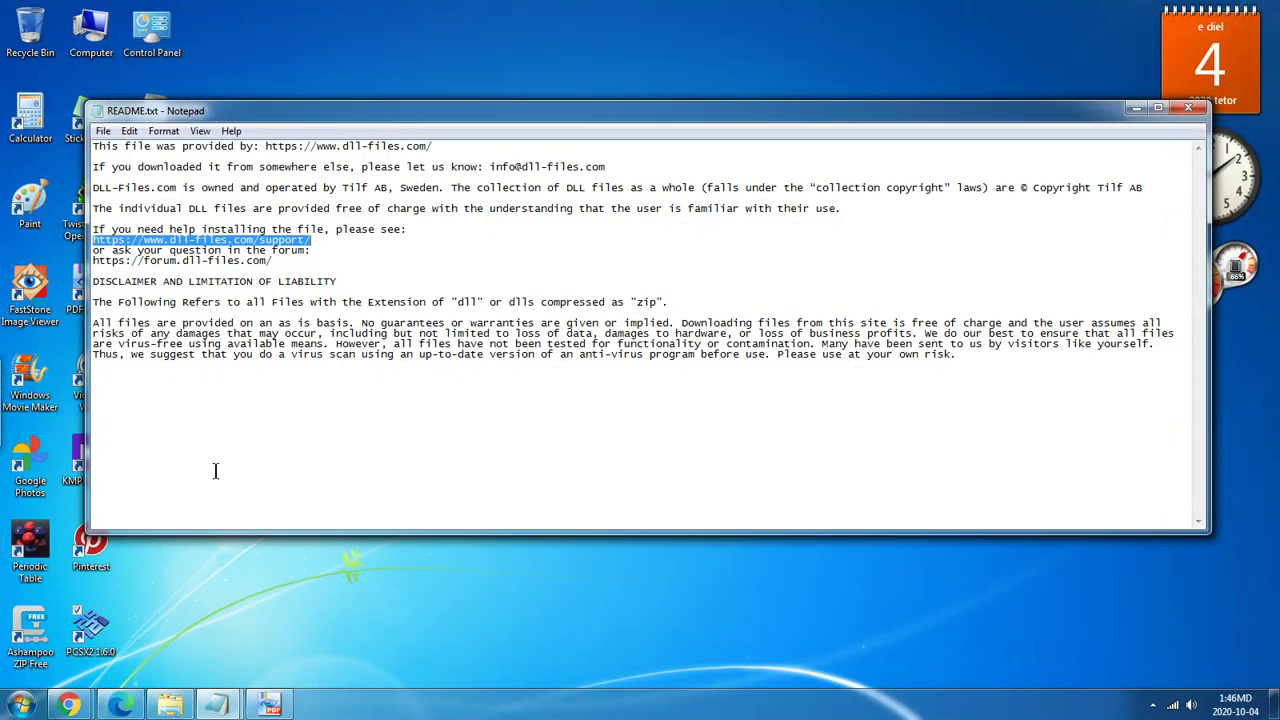
click(168, 704)
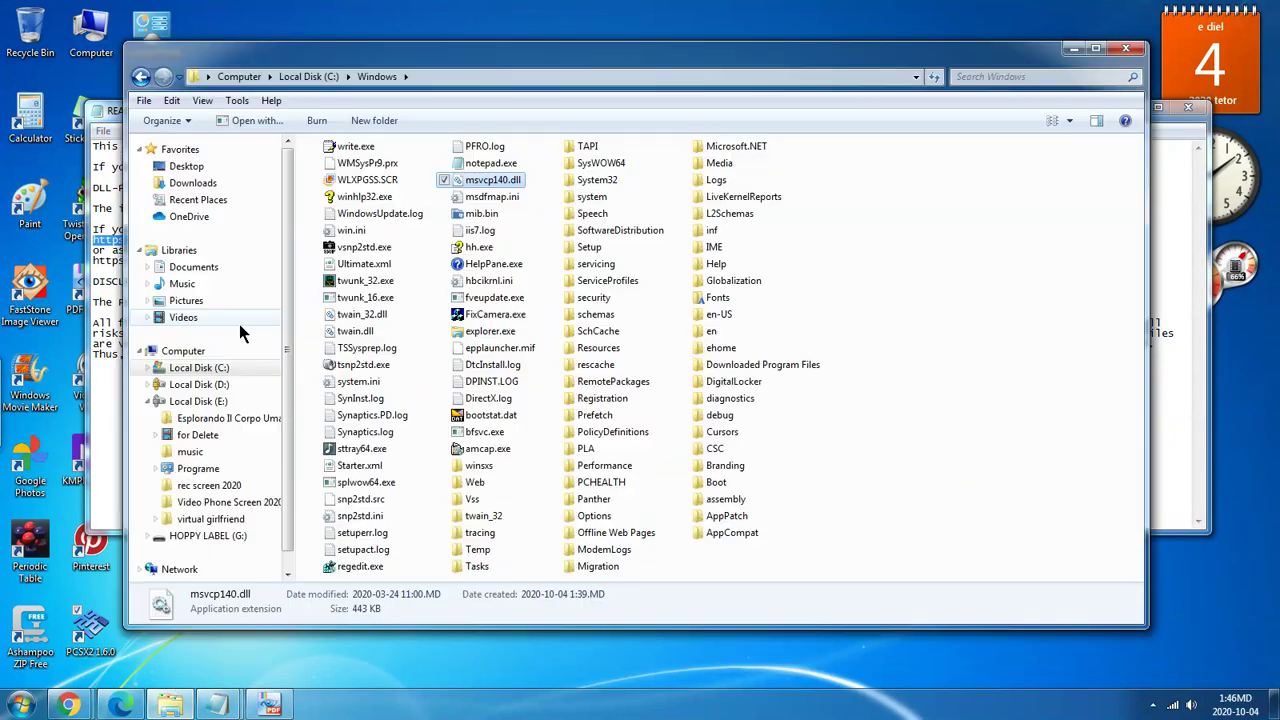
click(234, 174)
double_click(445, 318)
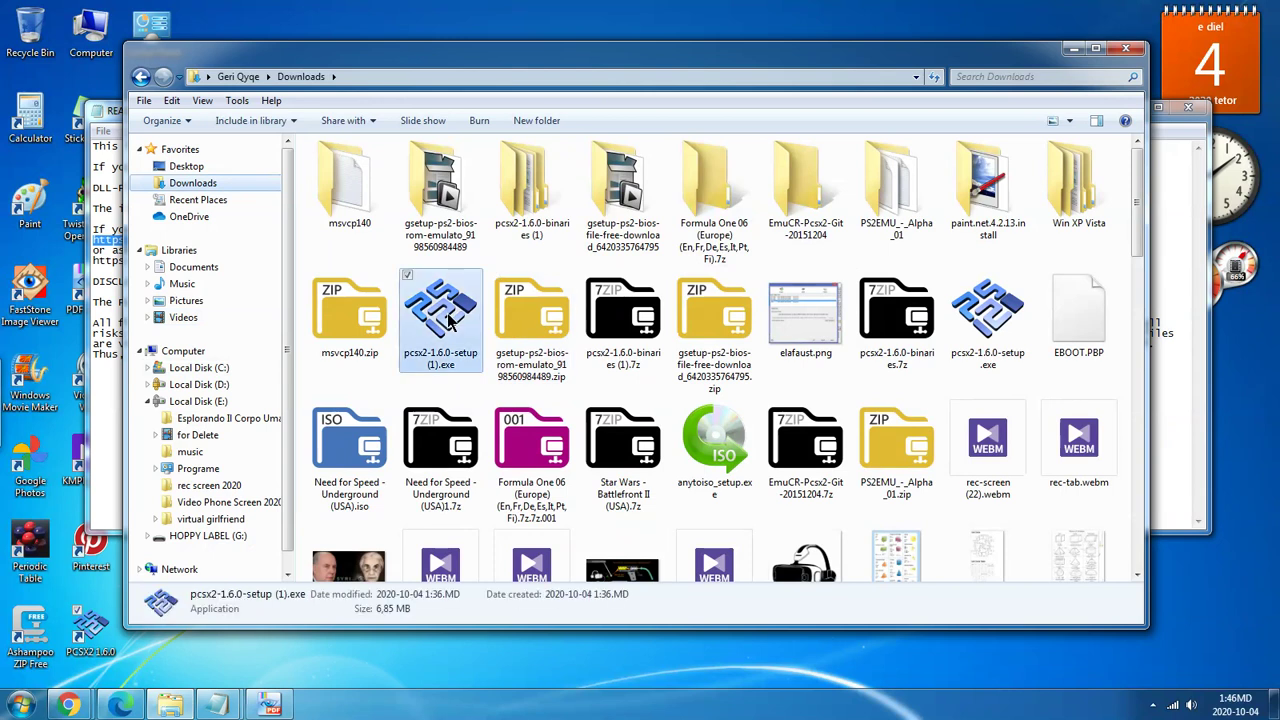
click(686, 364)
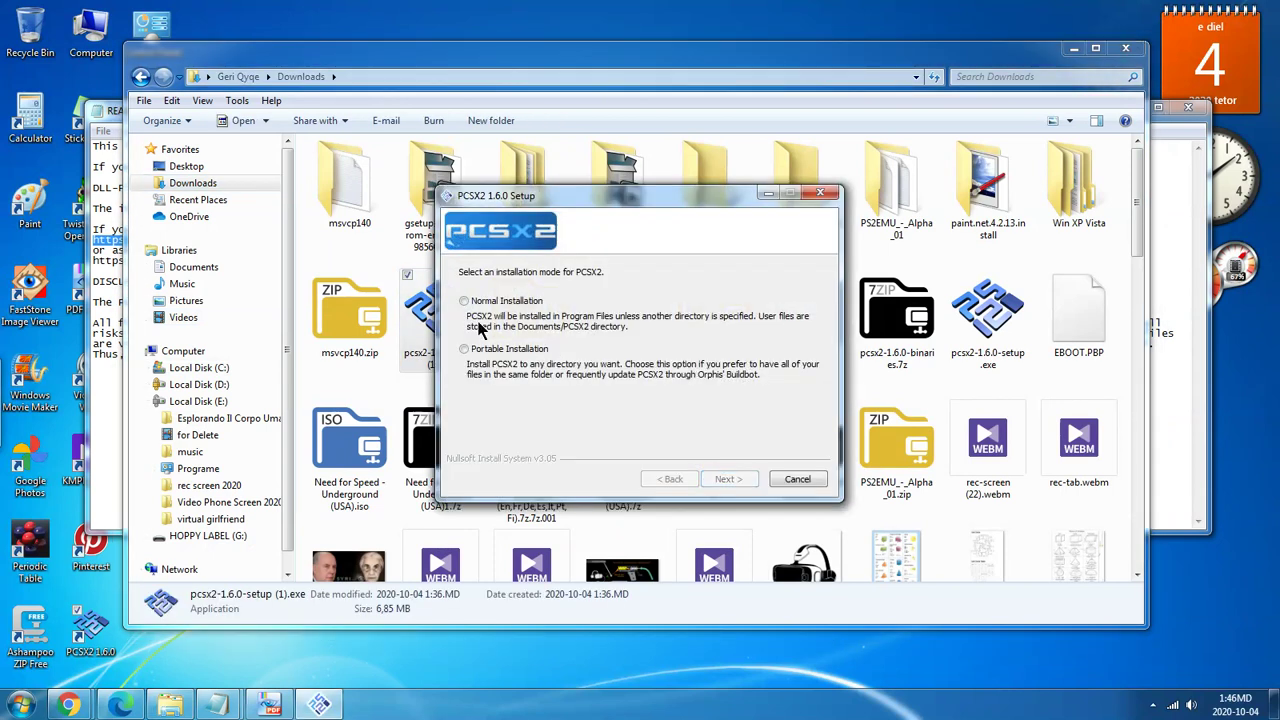
Reinstall PCSX2 1.6.0 as a normal installation with the default components, accept removal of the existing version, and run it on finishing.
click(728, 479)
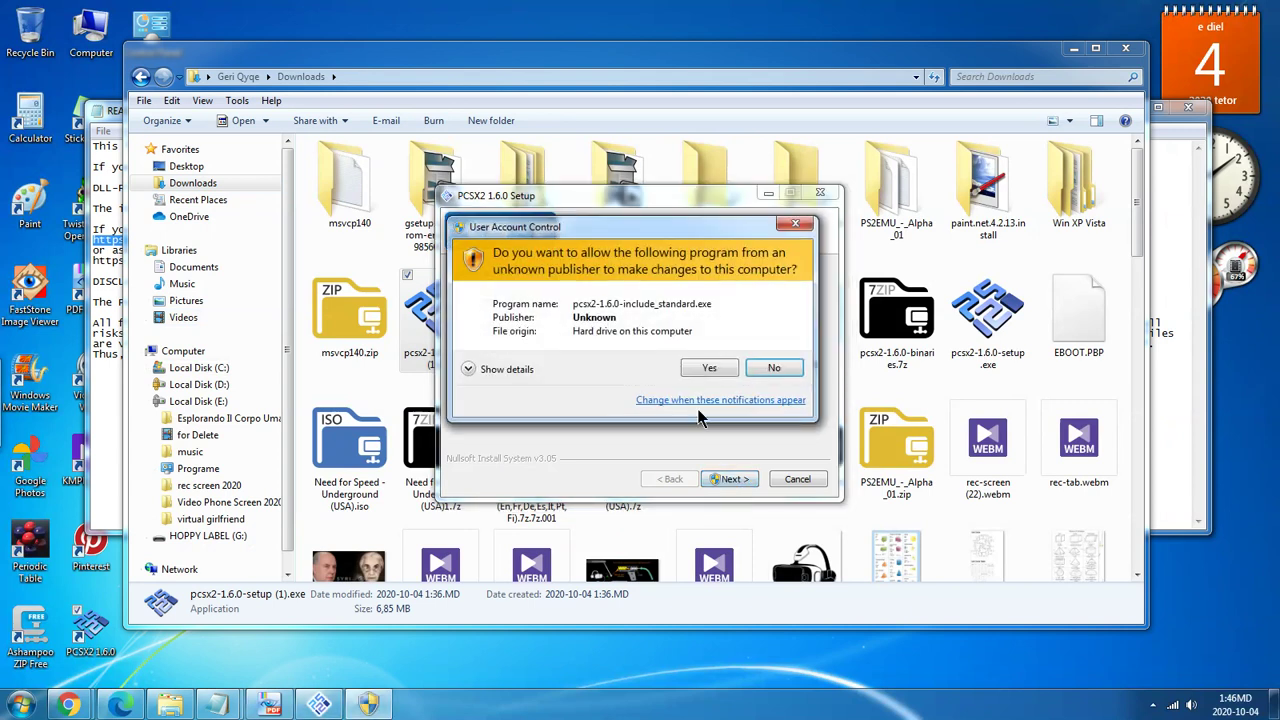
click(700, 369)
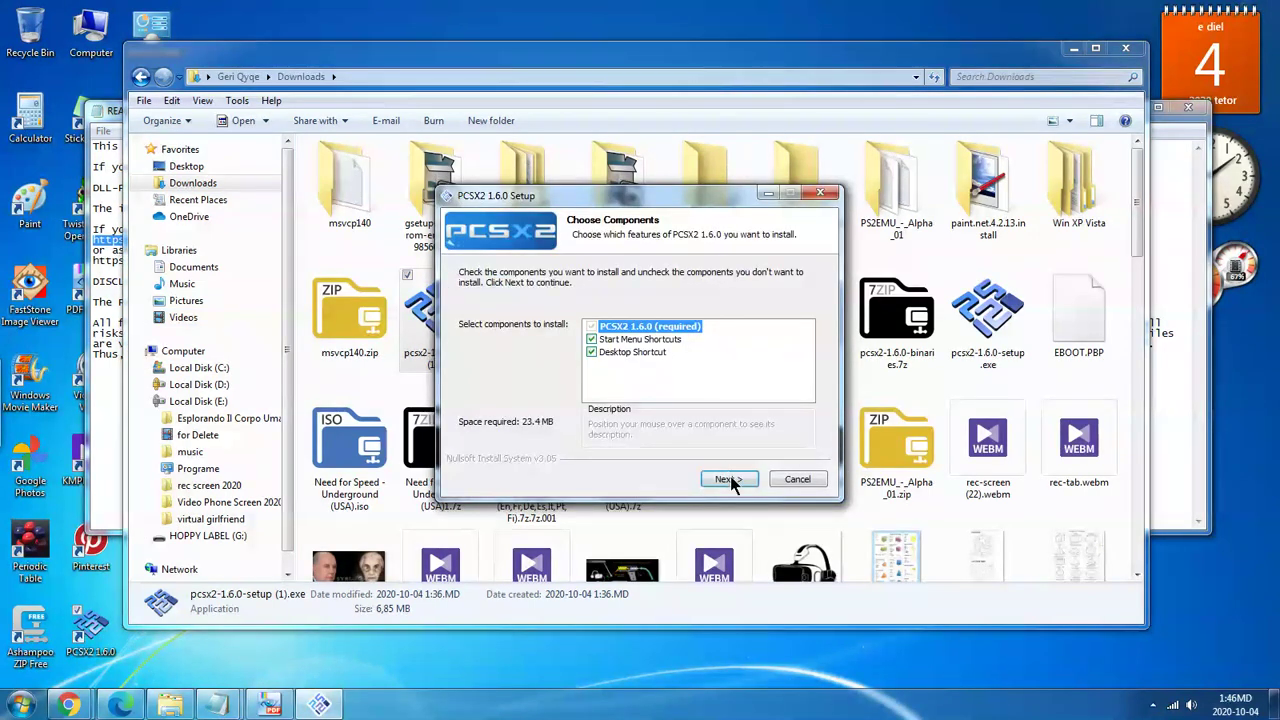
click(729, 478)
click(730, 480)
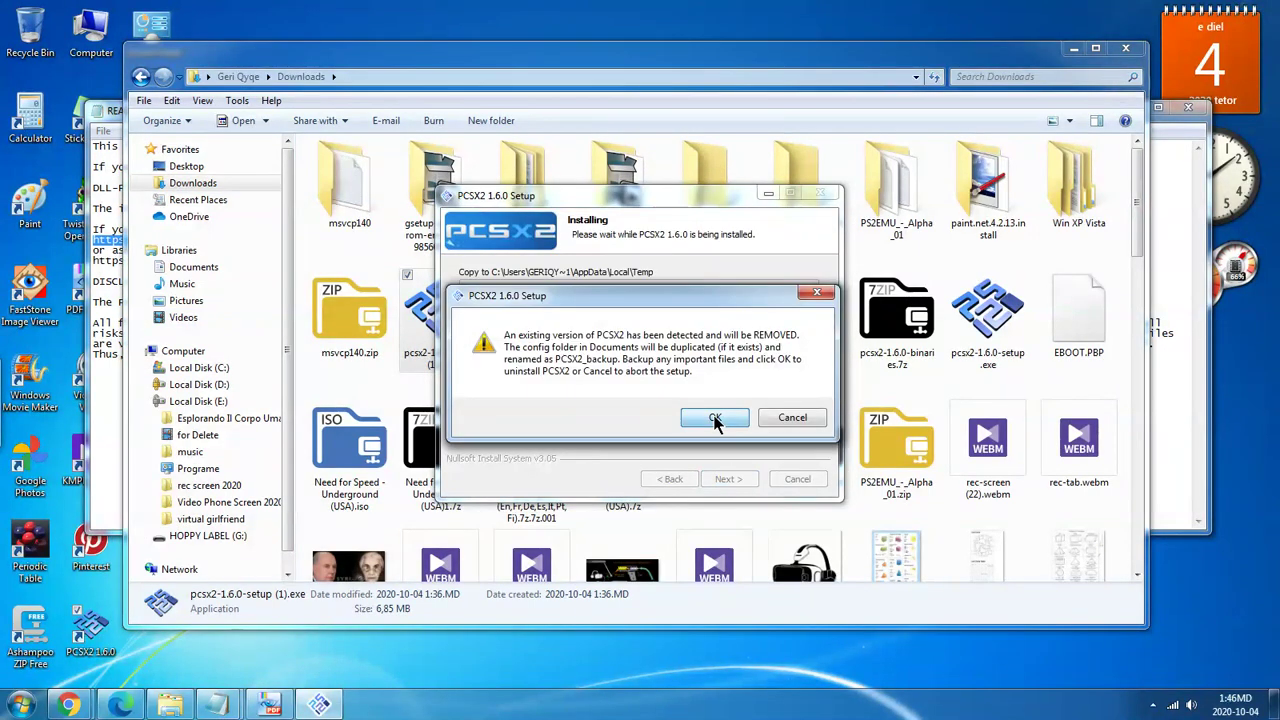
click(716, 418)
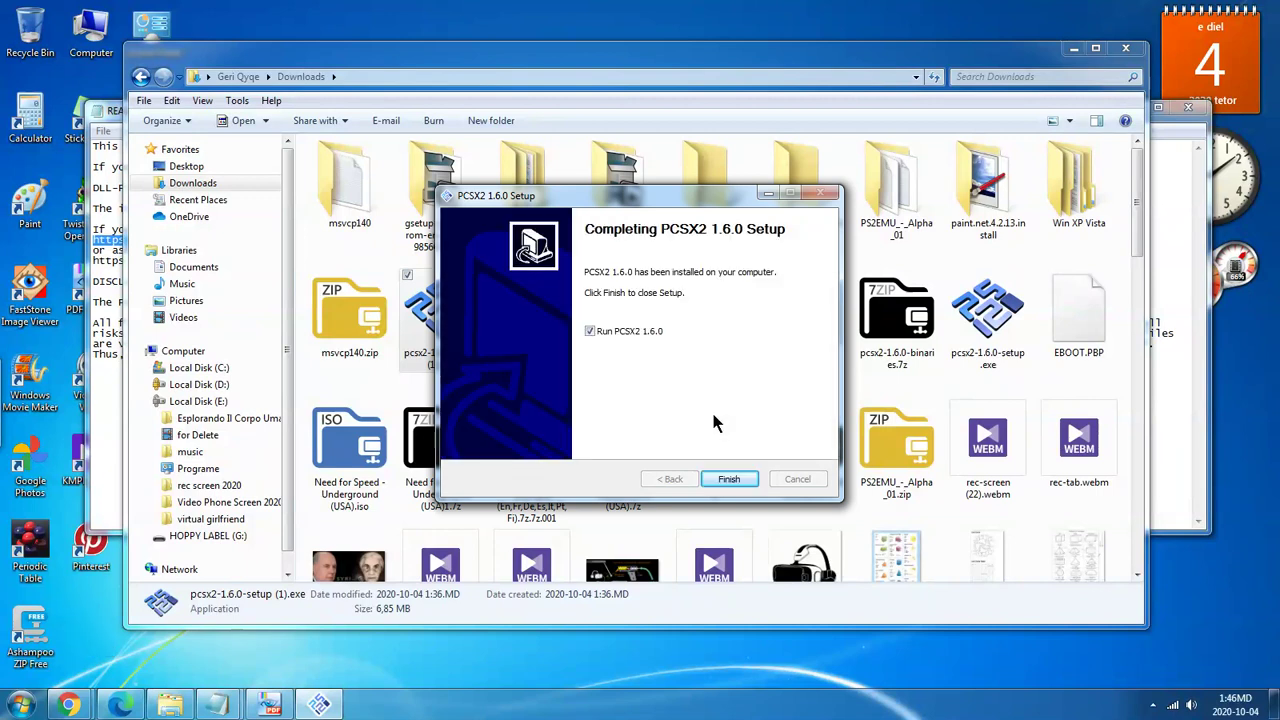
click(728, 478)
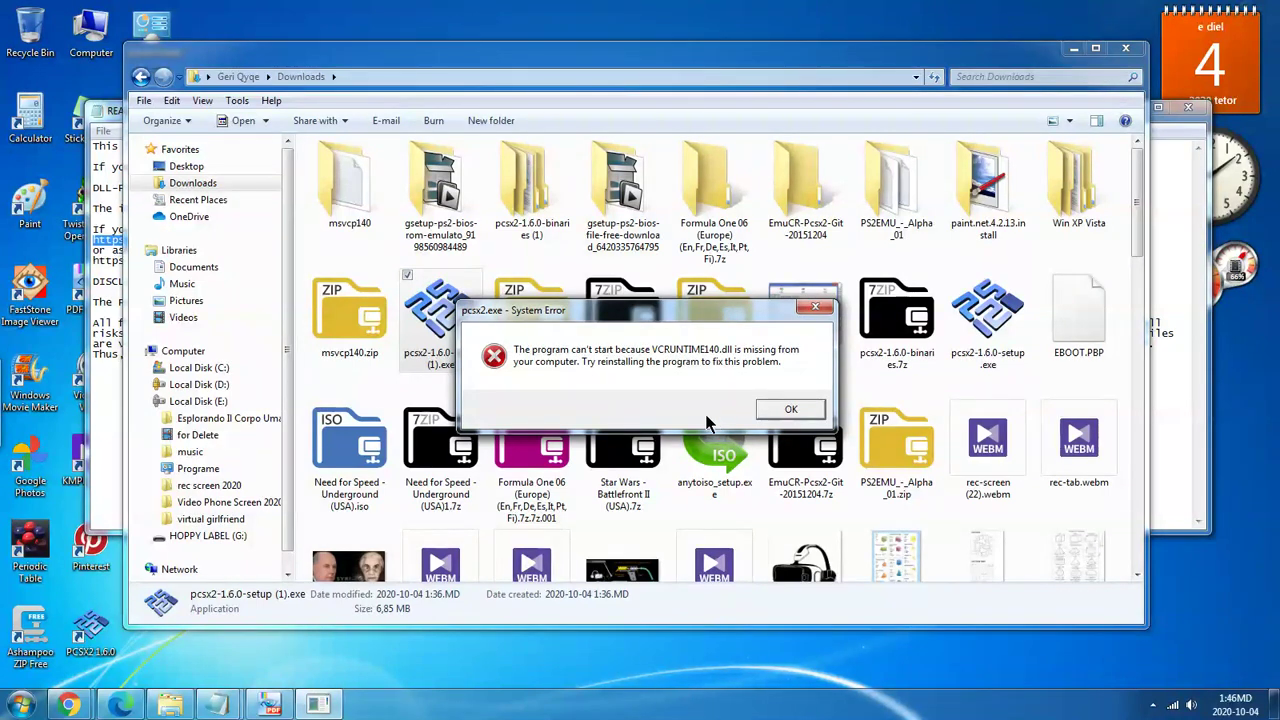
Switch to Microsoft Edge and search the web for "all dll of pscx2" in a new tab.
click(171, 706)
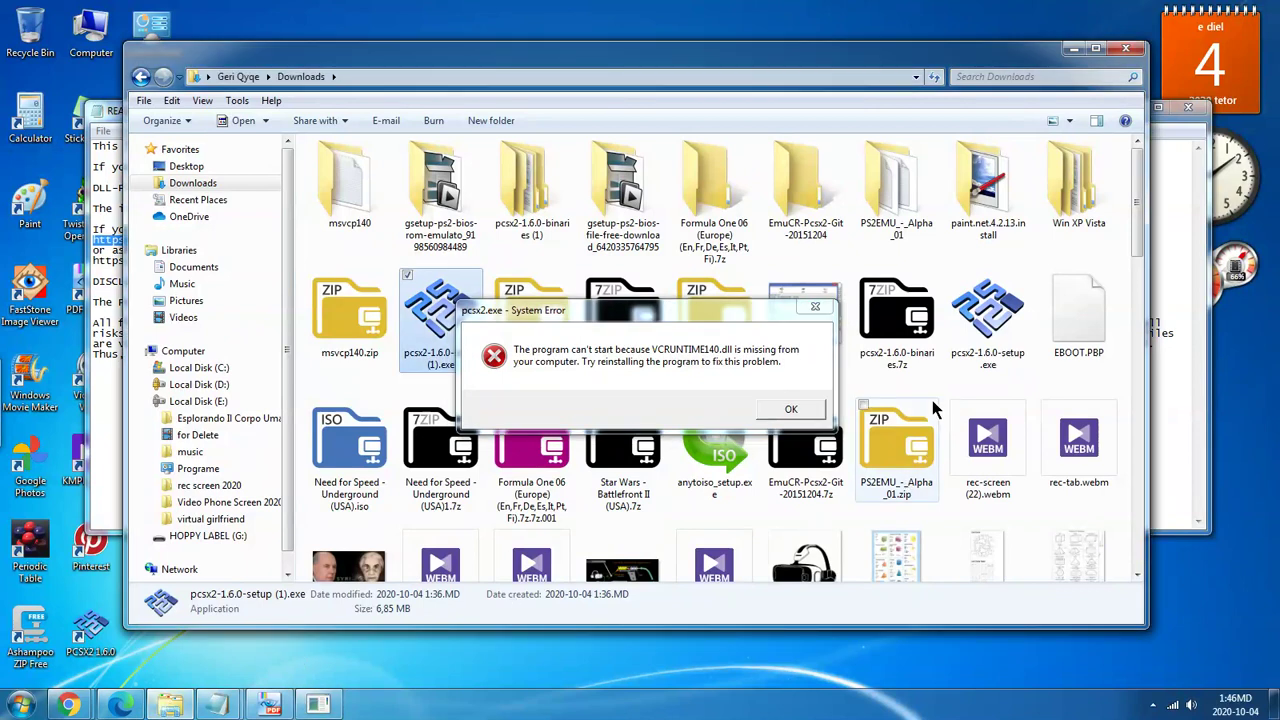
click(117, 706)
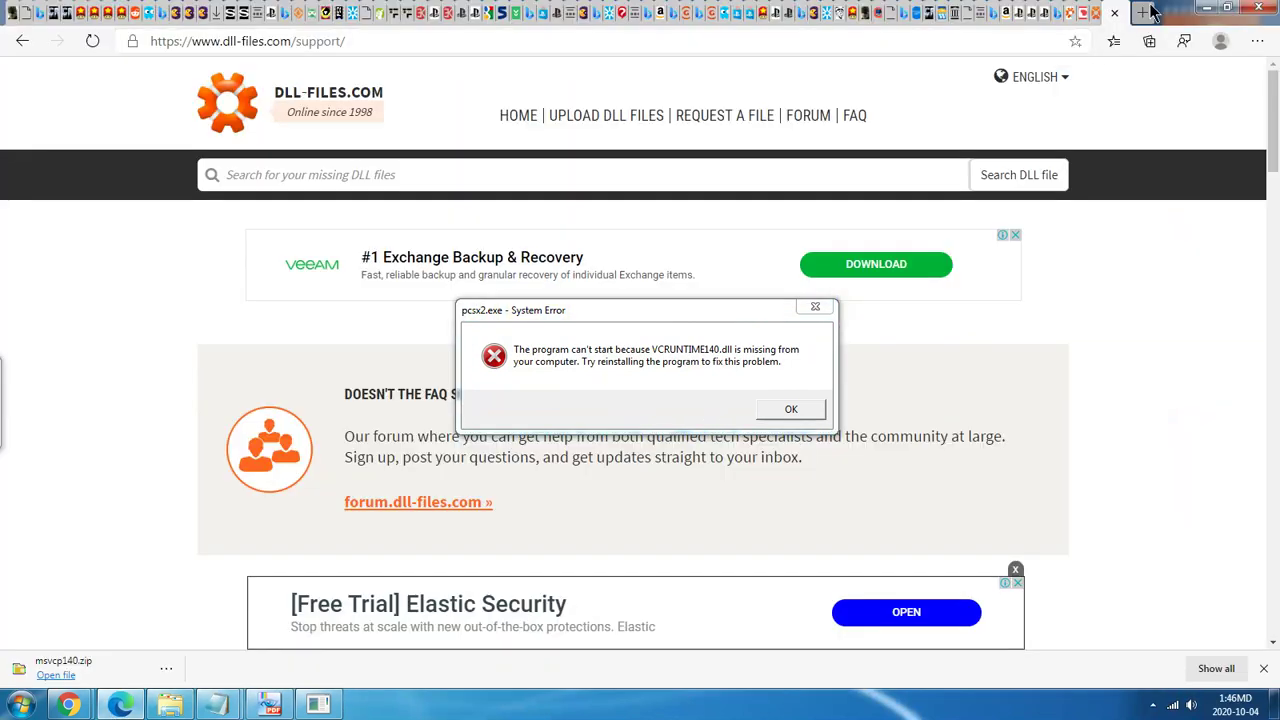
click(1150, 11)
text(all )
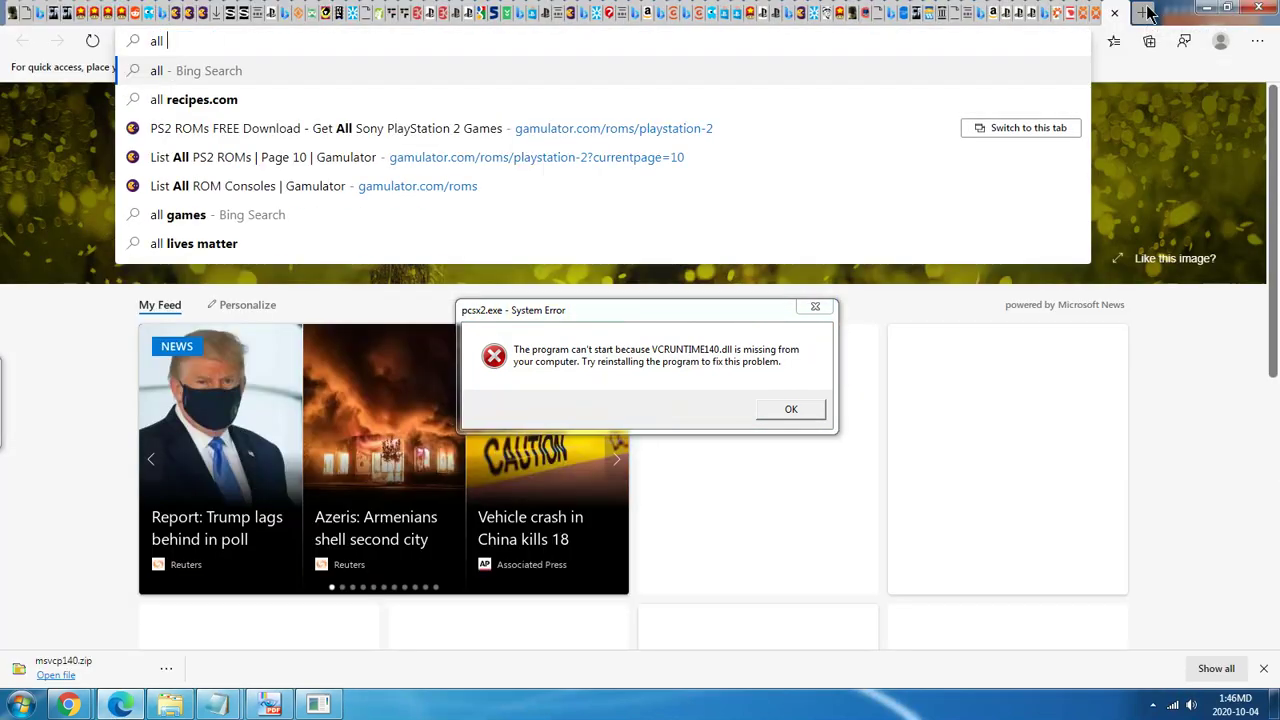
text(dll of)
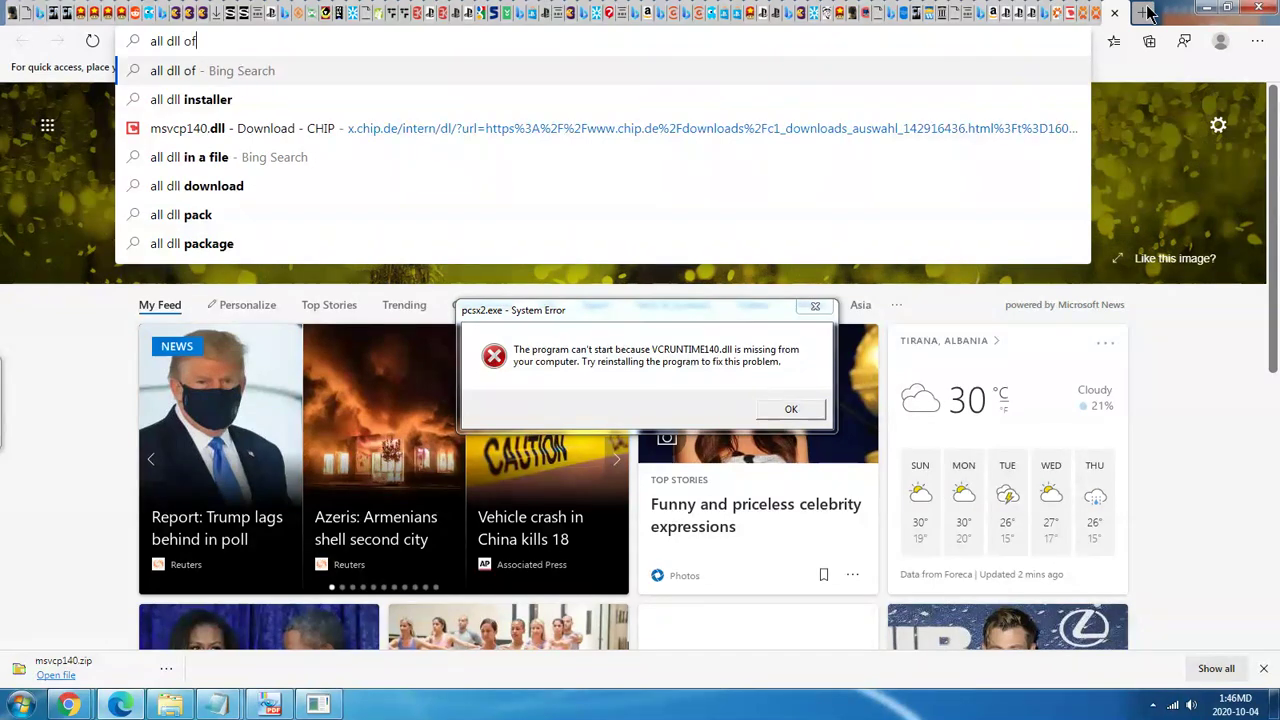
text( psc)
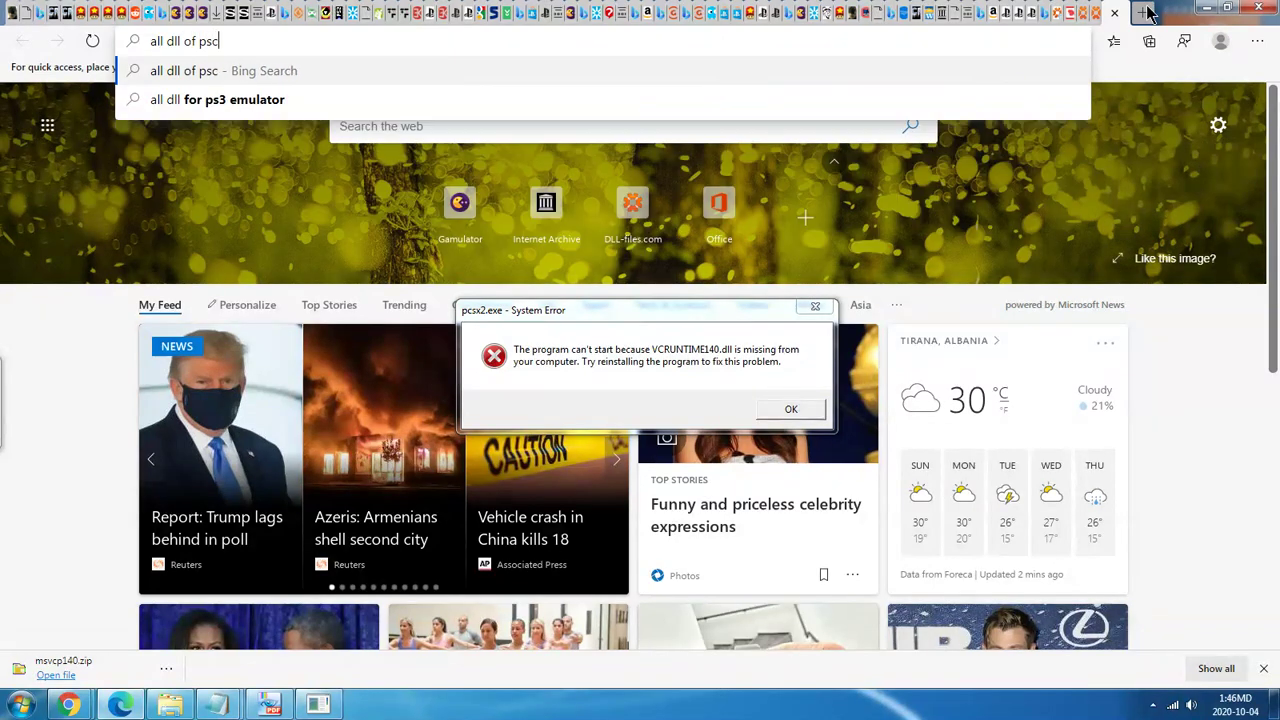
text(x2)
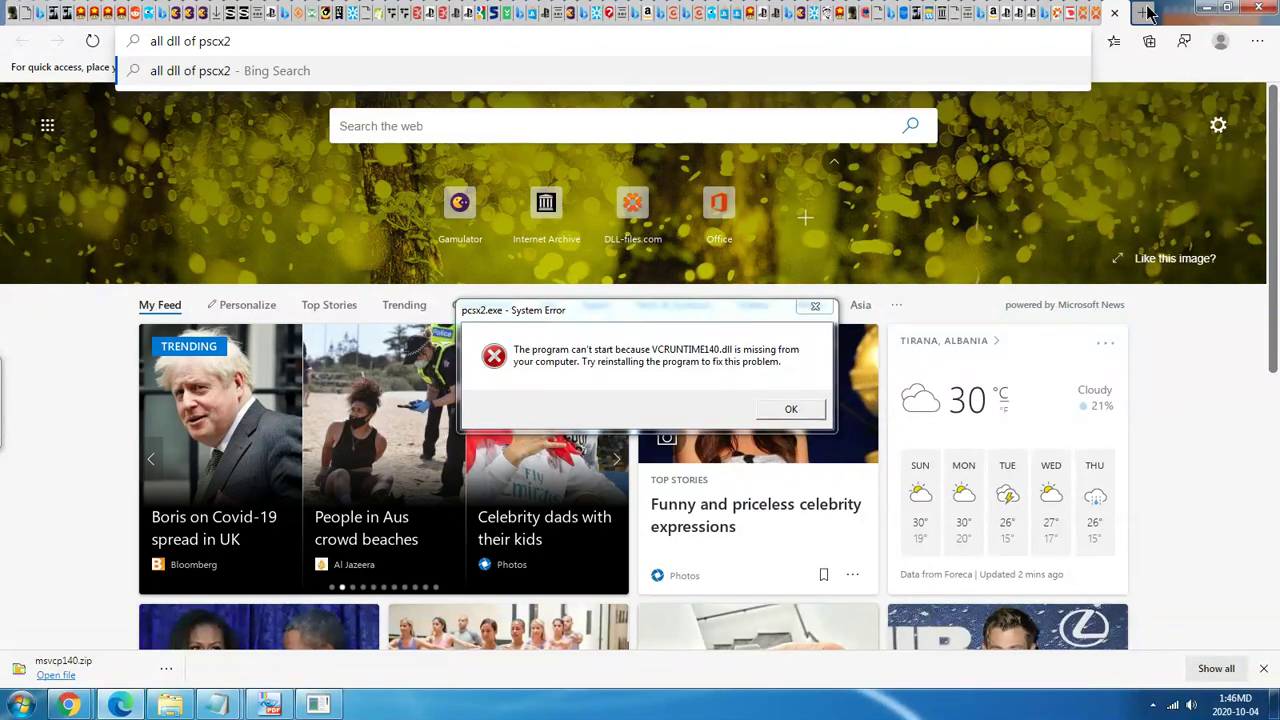
key(Return)
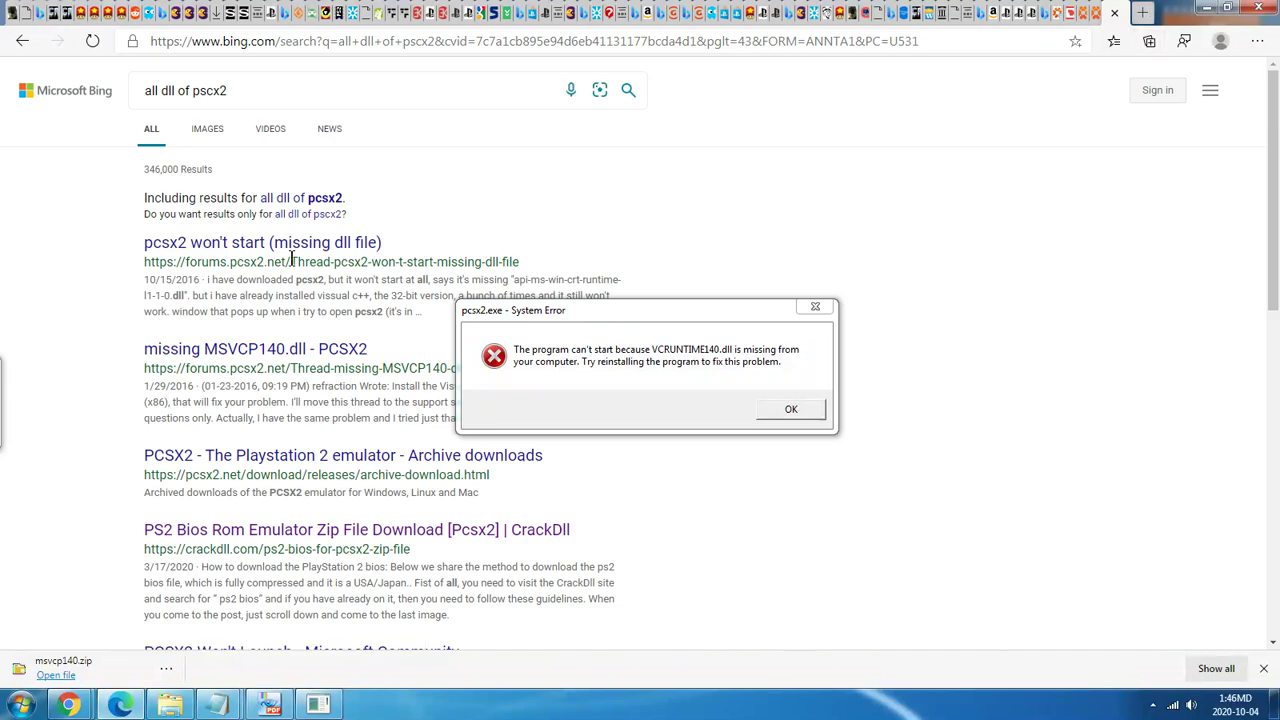
Open the "pcsx2 won't start (missing dll file)" thread and the CrackDll PS2 Bios result in new tabs, and view the thread.
middle_click(335, 244)
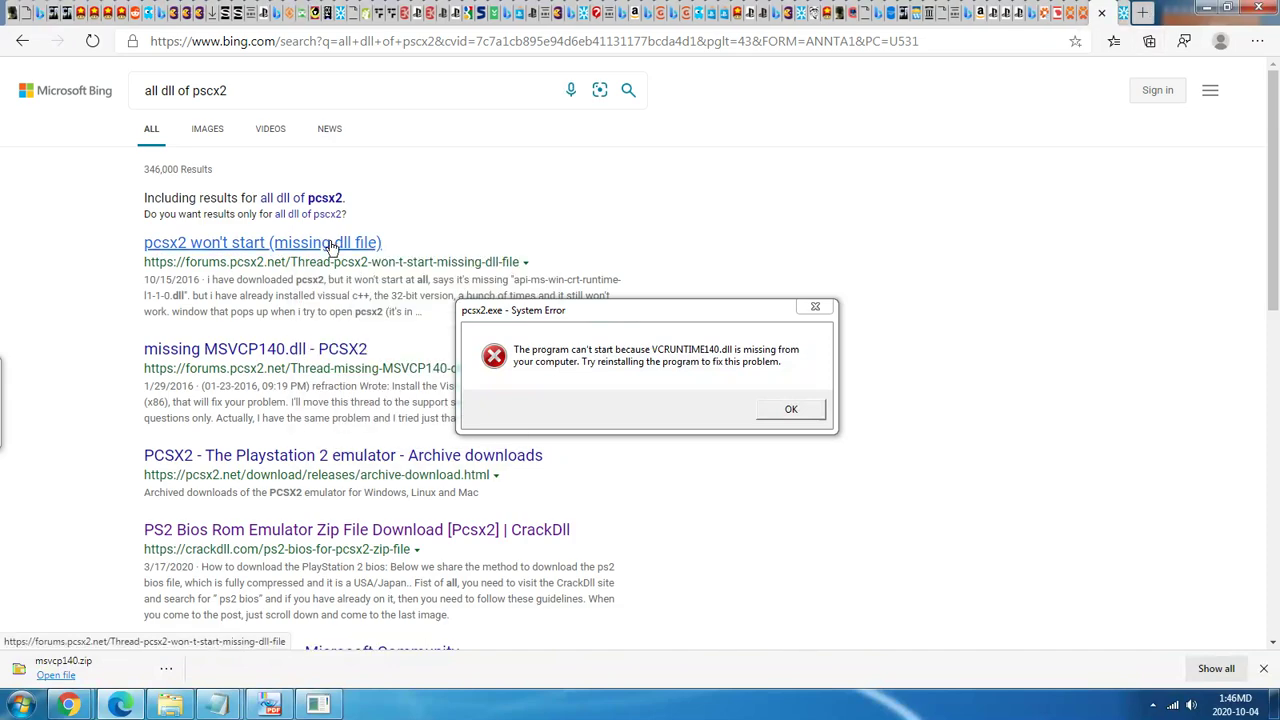
right_click(264, 537)
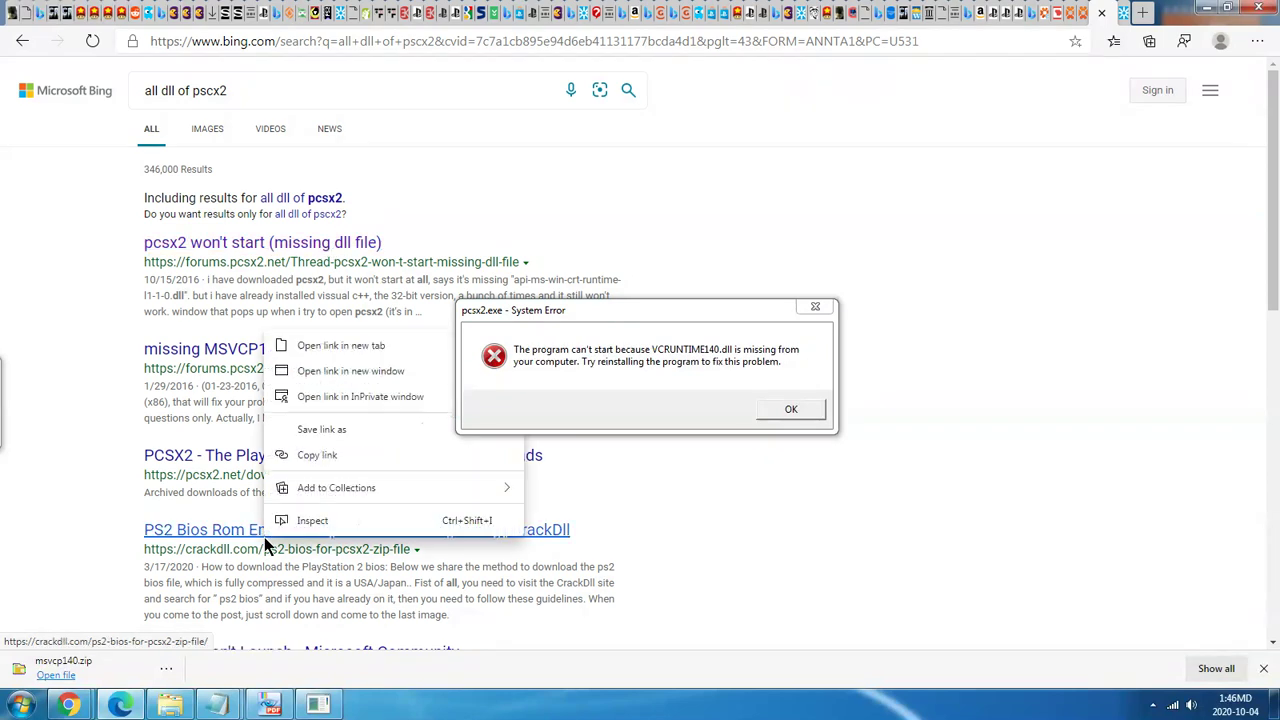
click(351, 353)
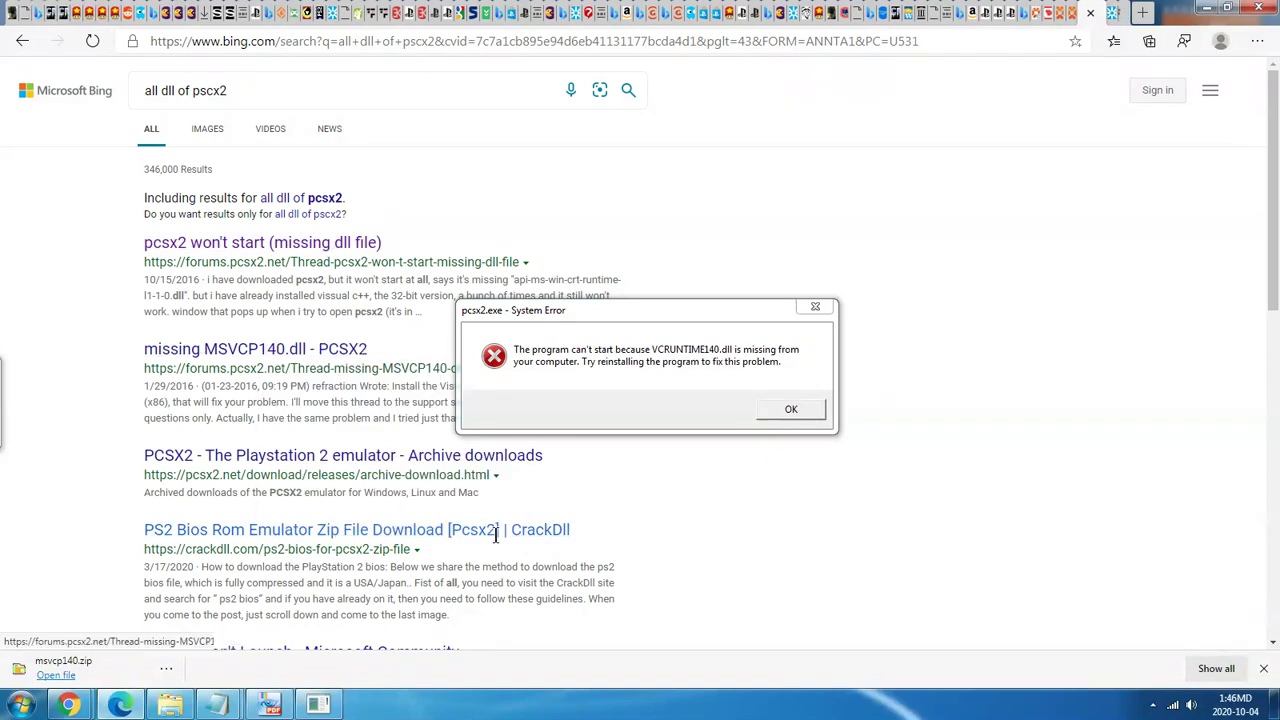
click(1114, 14)
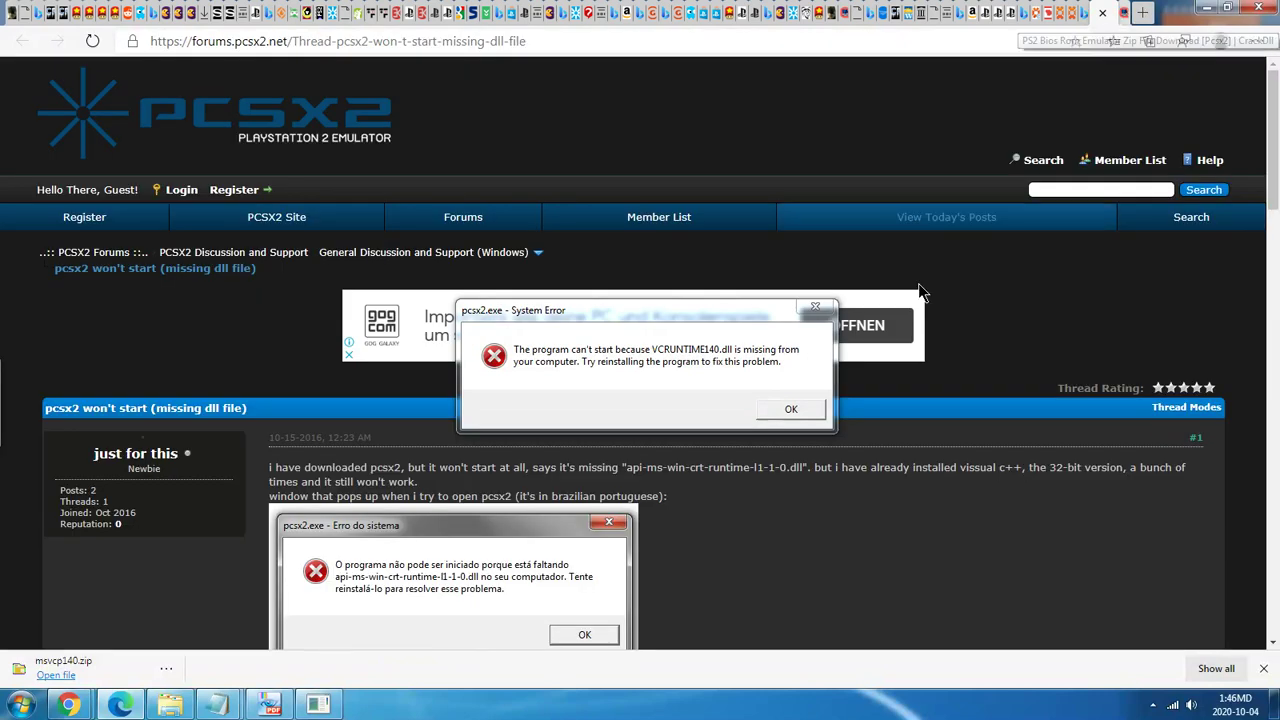
Dismiss the missing VCRUNTIME140.dll error and read through the posts in the "pcsx2 won't start (missing dll file)" thread.
drag(742, 318, 738, 250)
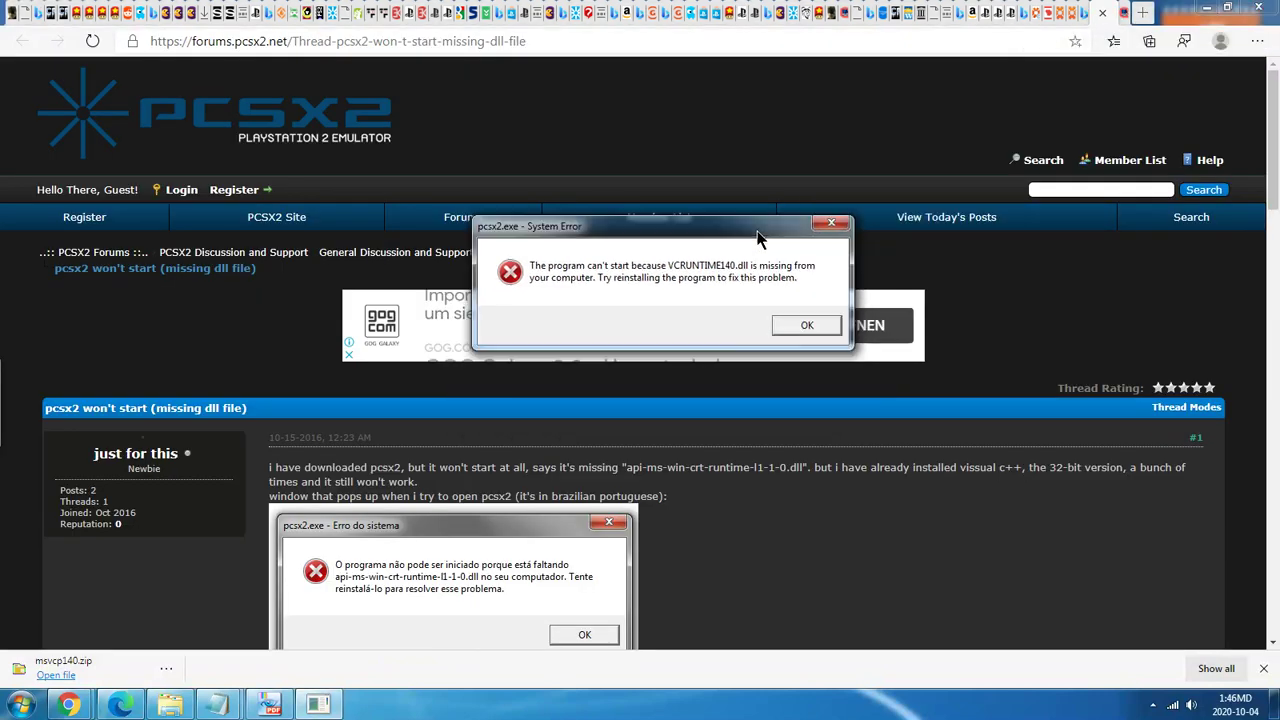
click(809, 323)
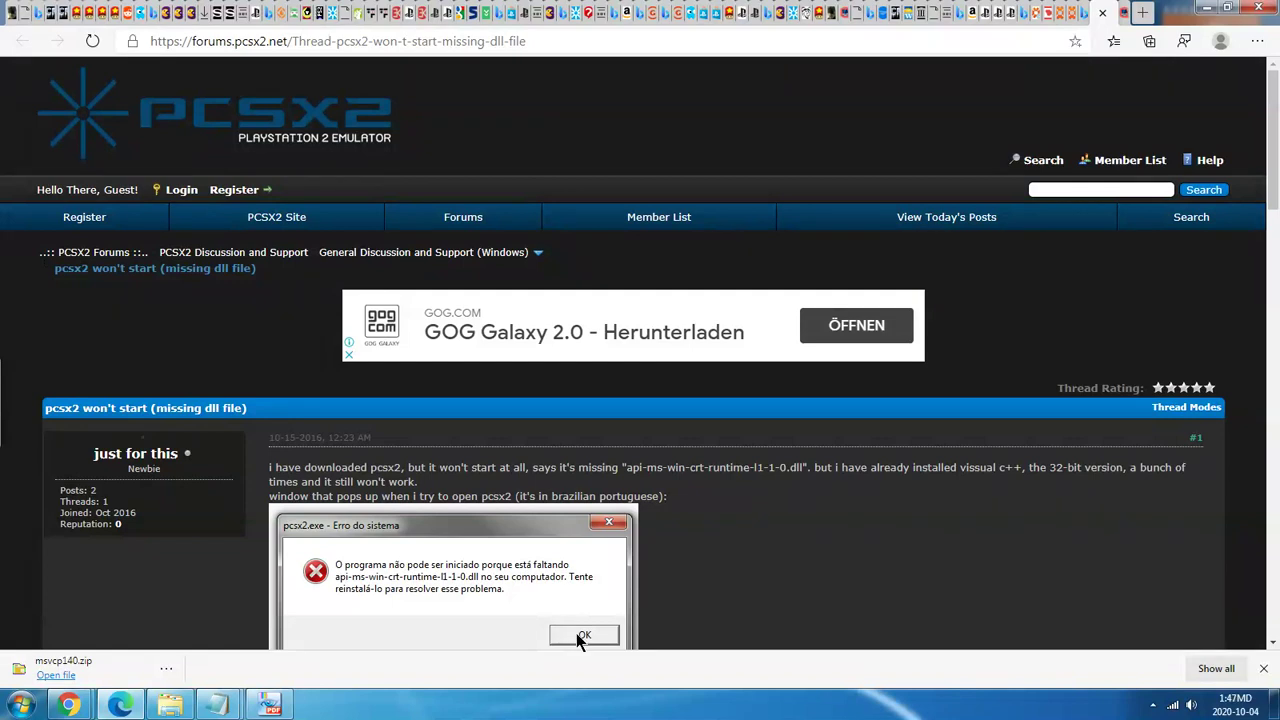
triple_click(722, 465)
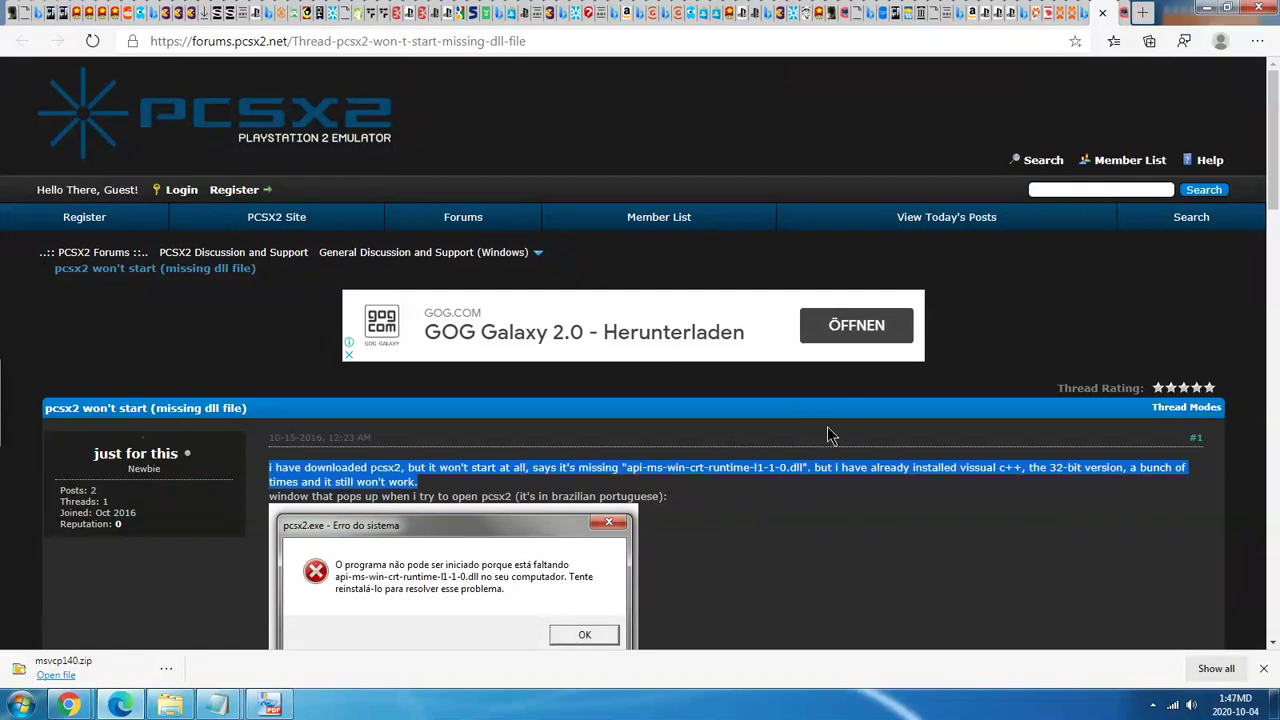
scroll(664, 243, down, 5)
scroll(664, 243, up, 4)
scroll(664, 243, up, 3)
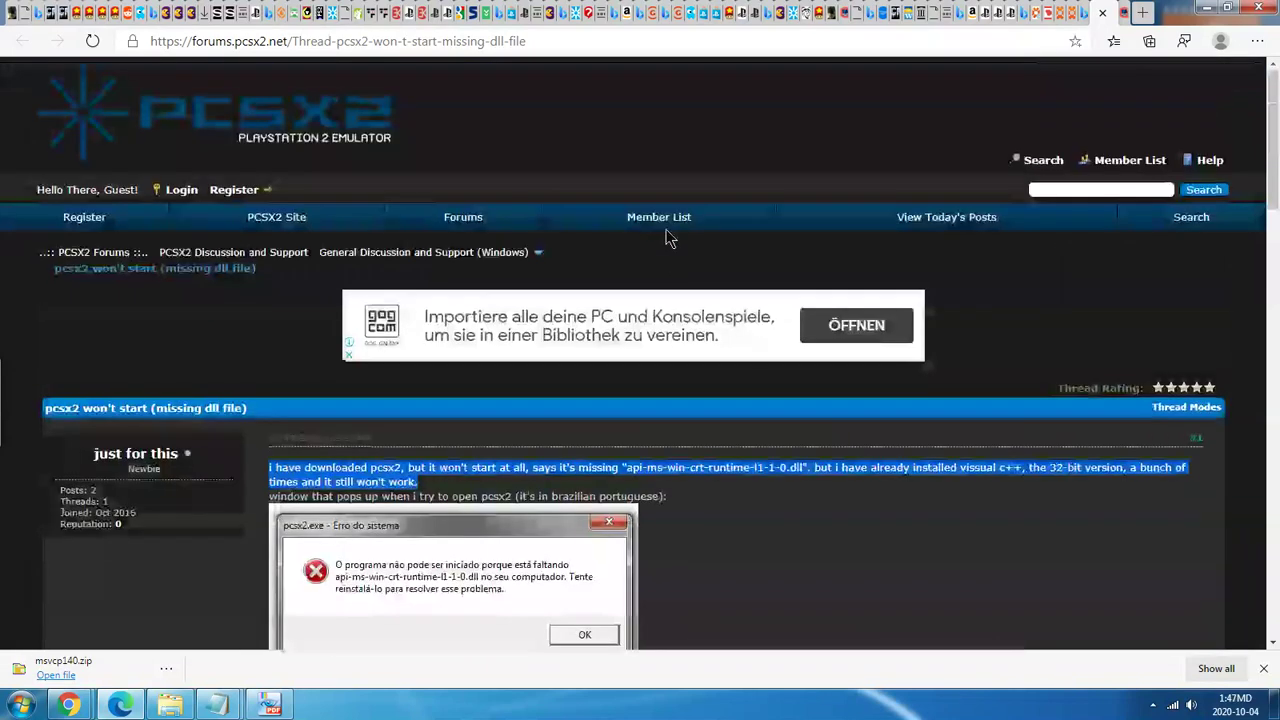
scroll(669, 257, down, 8)
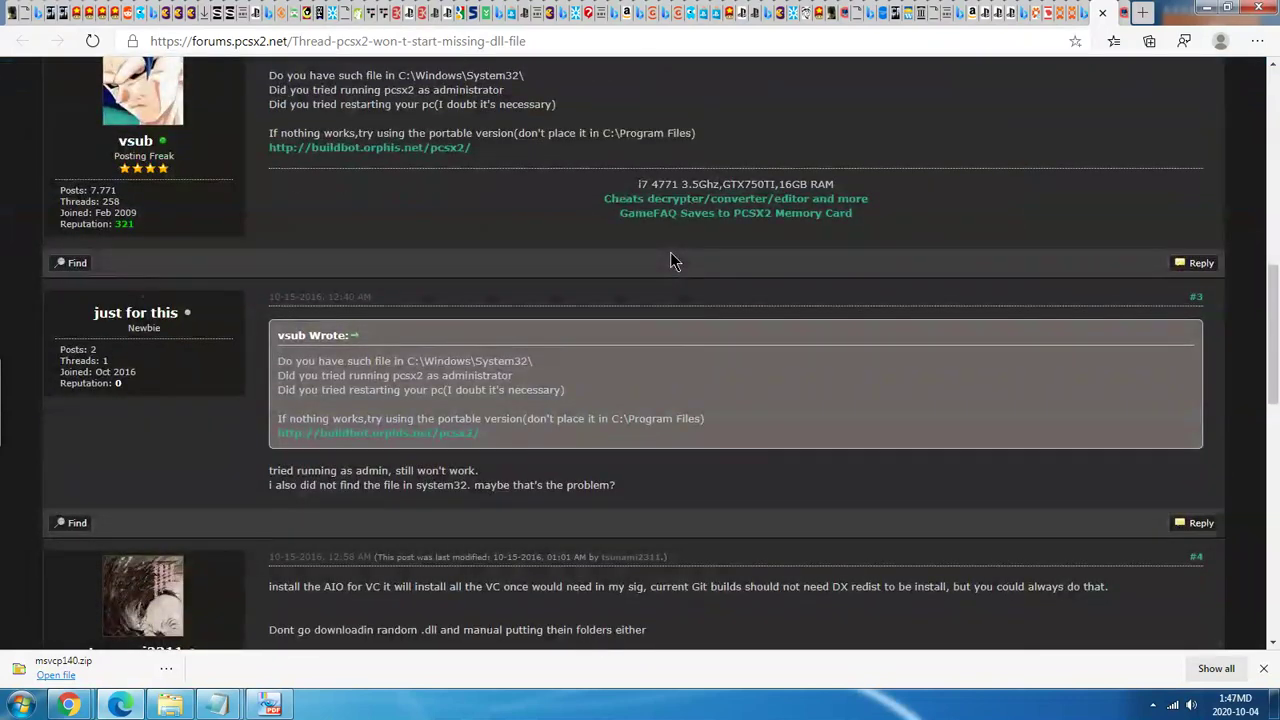
Open the buildbot.orphis.net/pcsx2 link from the thread's first reply in a new tab and switch to it.
right_click(407, 150)
click(447, 168)
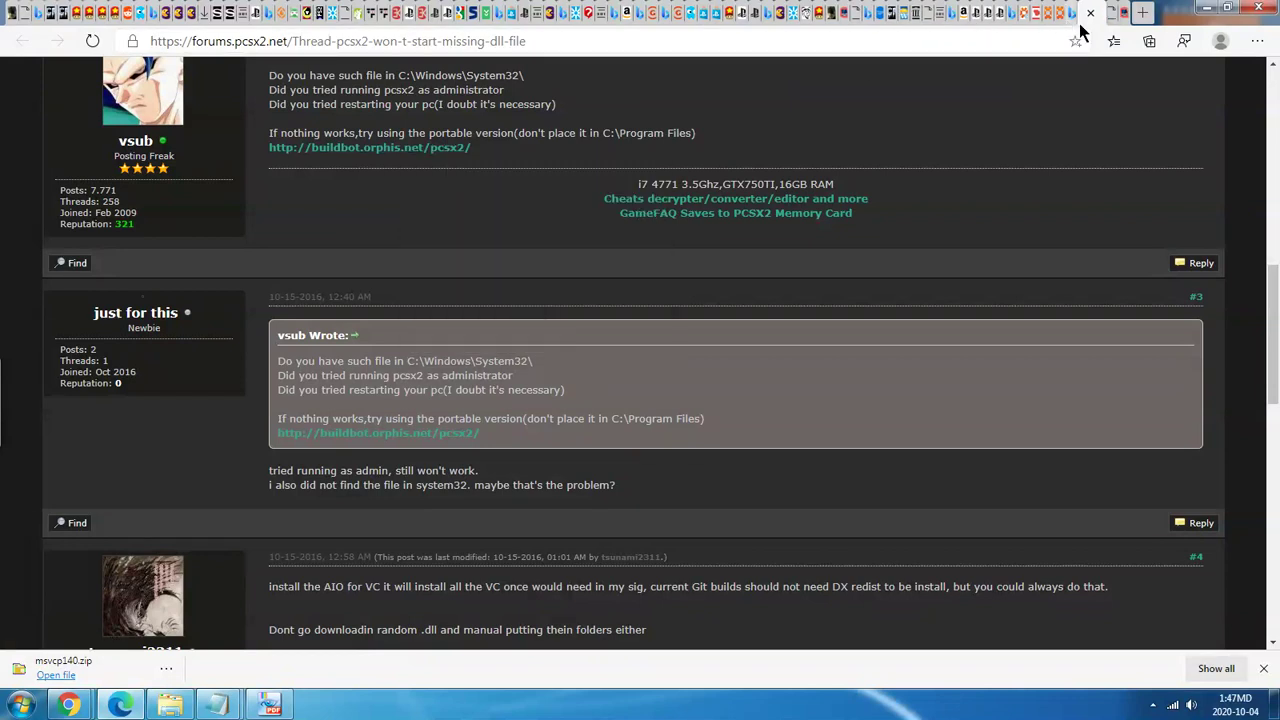
click(1113, 10)
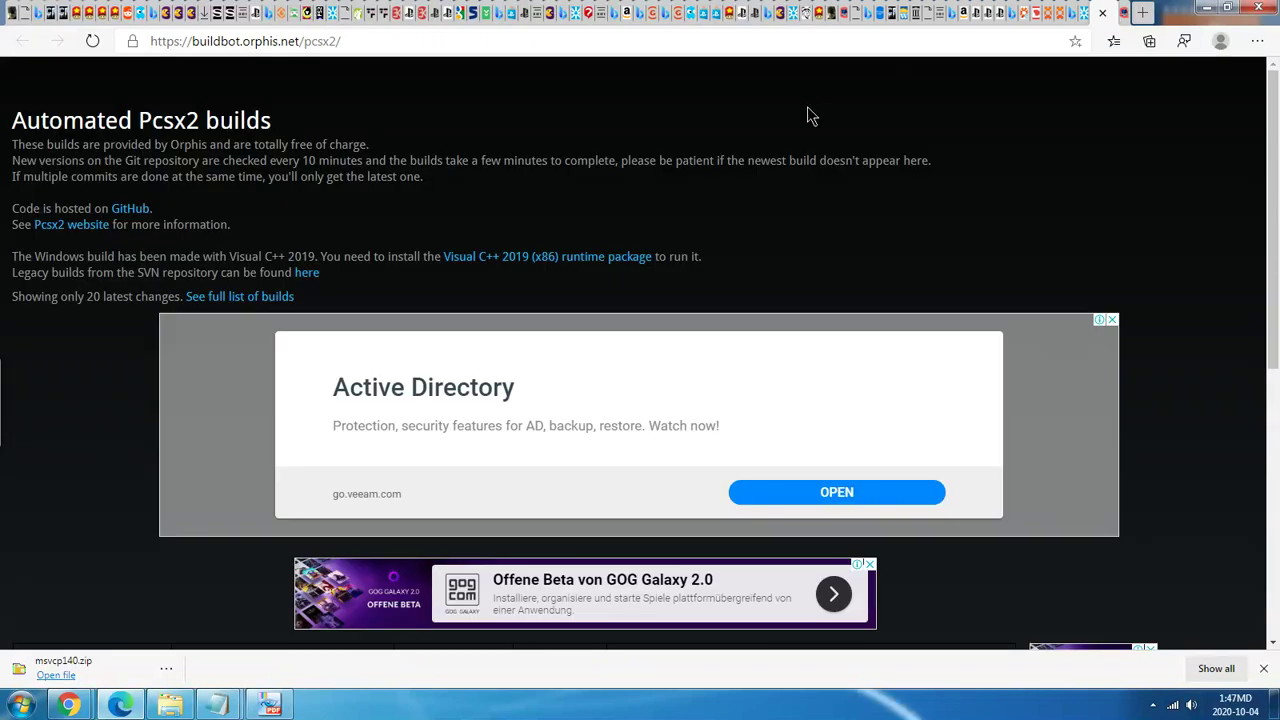
Open the Pcsx2 website and Visual C++ 2019 (x86) runtime package links in new tabs, and view the runtime package page.
right_click(82, 229)
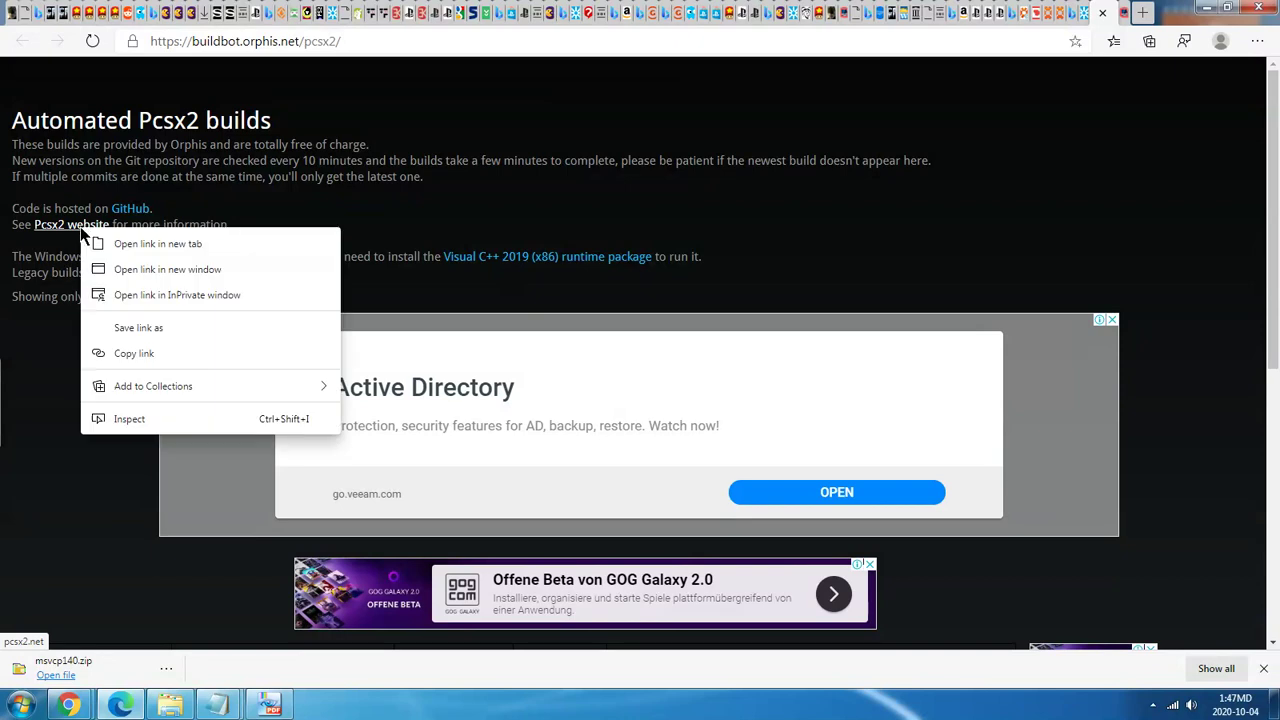
click(146, 244)
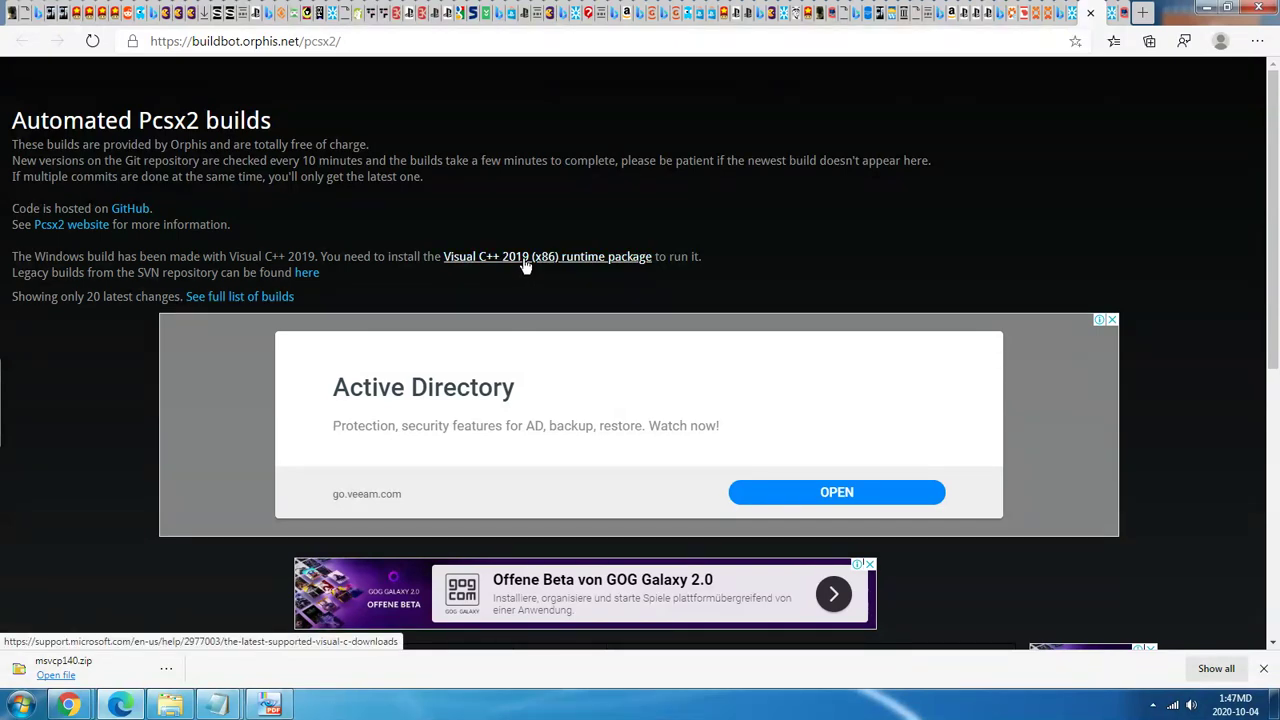
right_click(526, 266)
click(548, 276)
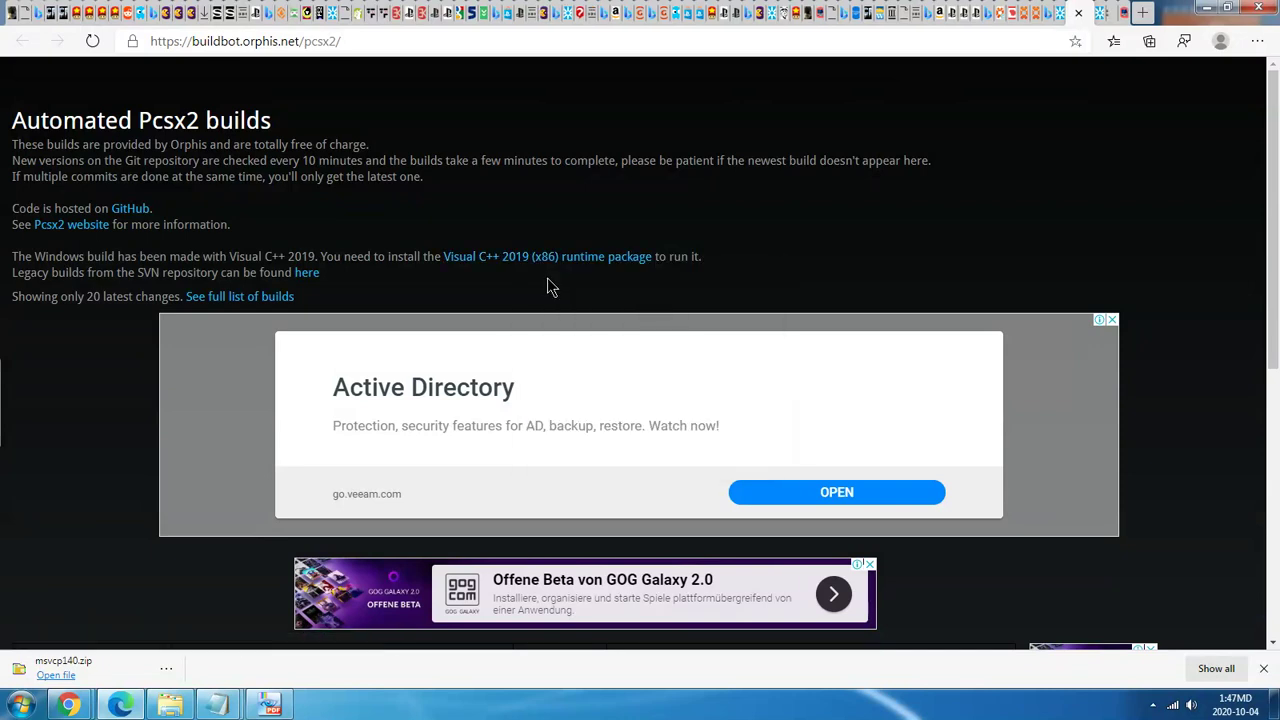
click(1112, 11)
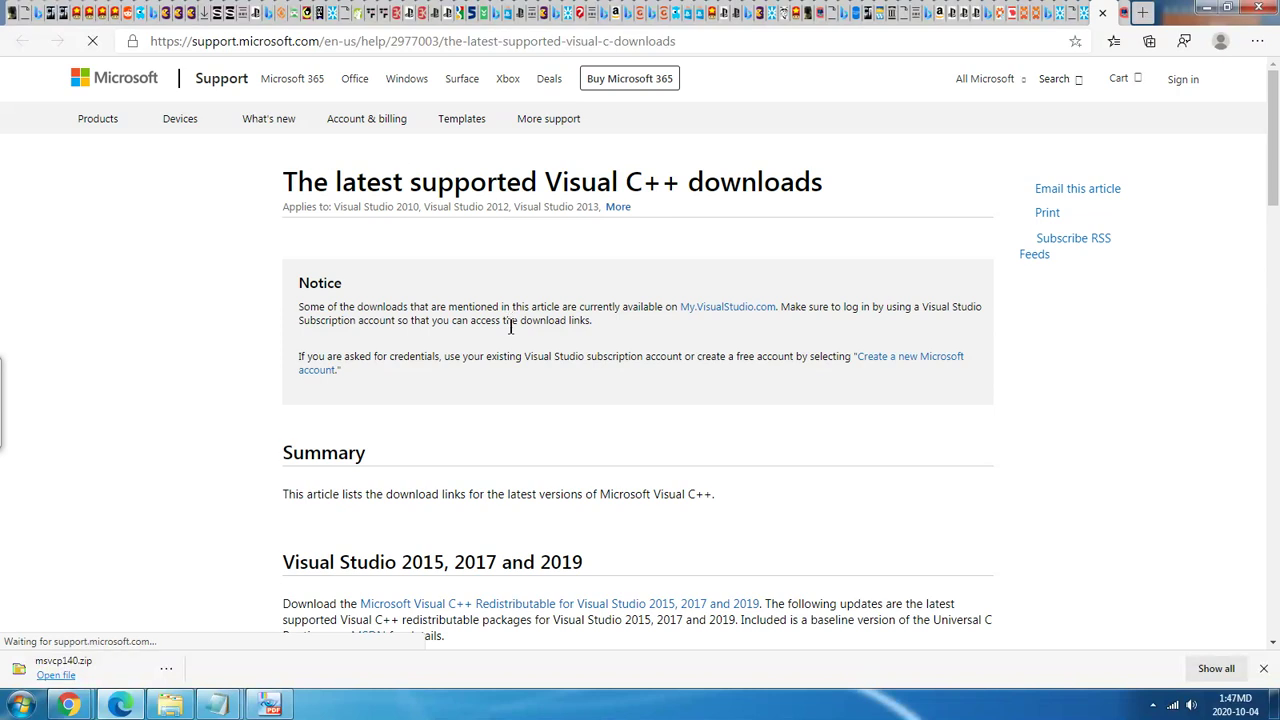
Open the Microsoft Visual C++ Redistributable for Visual Studio 2015, 2017 and 2019 link in a new tab and switch to it.
scroll(522, 452, down, 2)
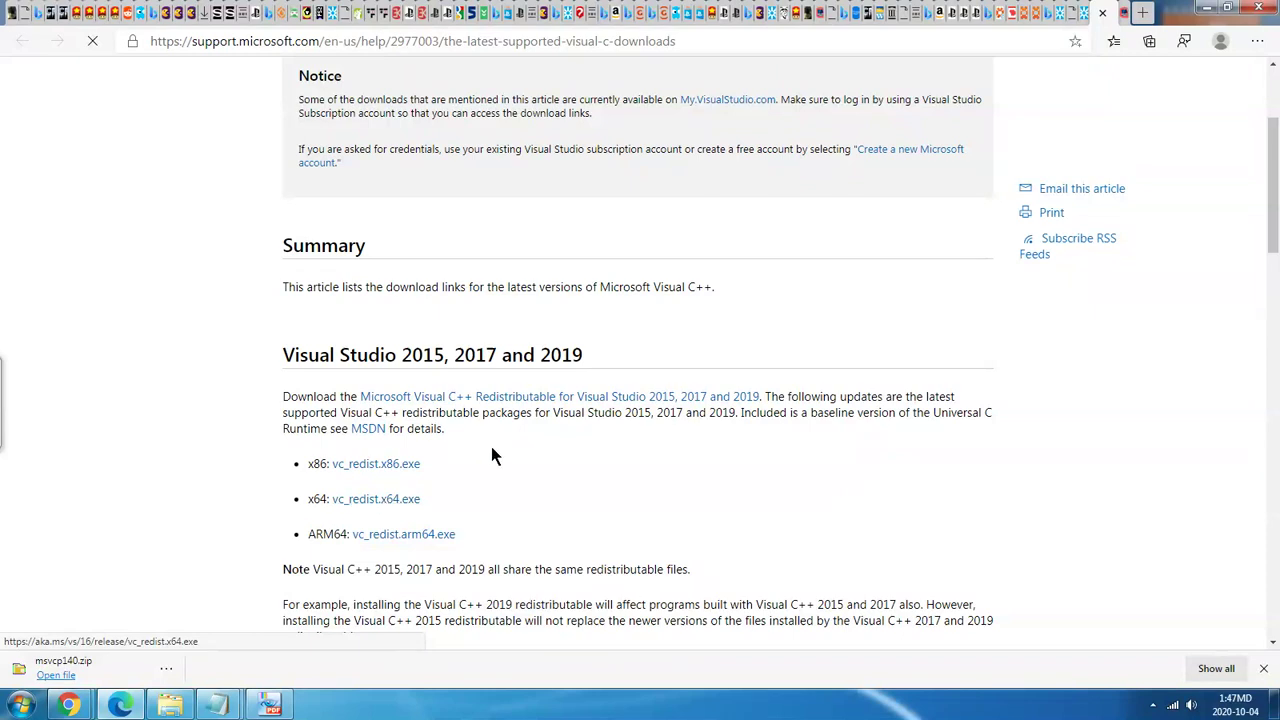
right_click(622, 400)
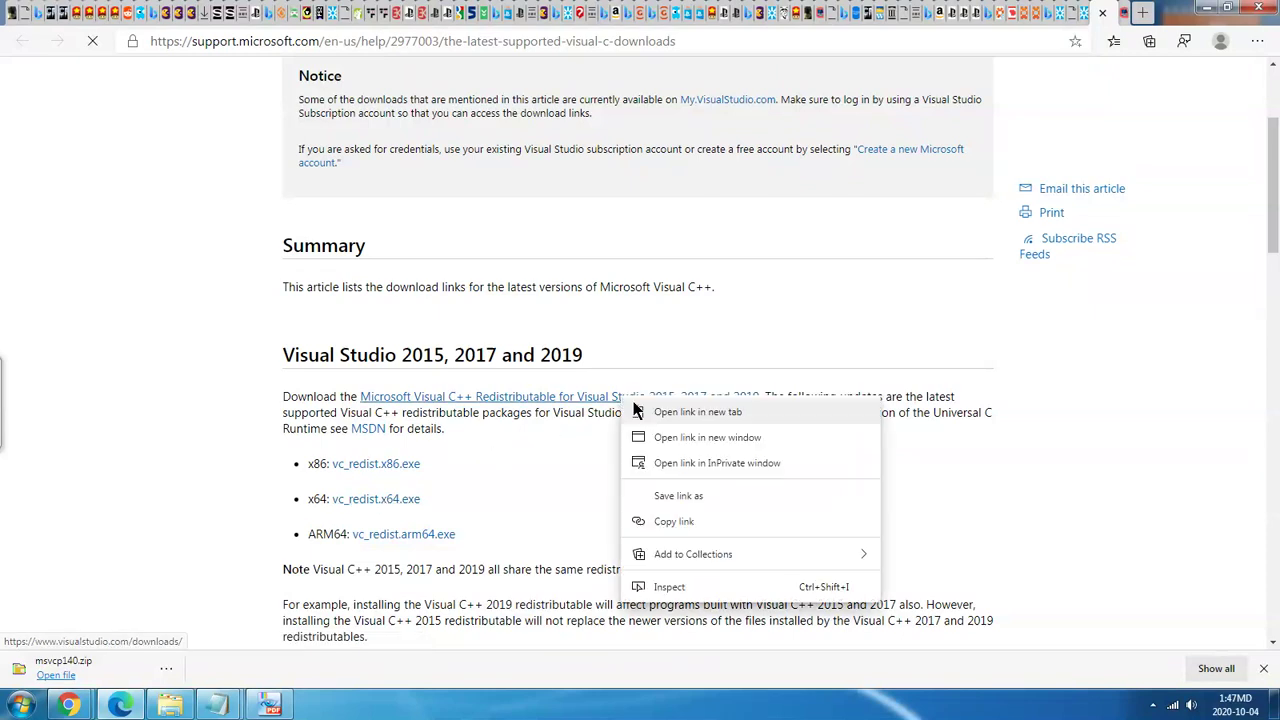
click(647, 410)
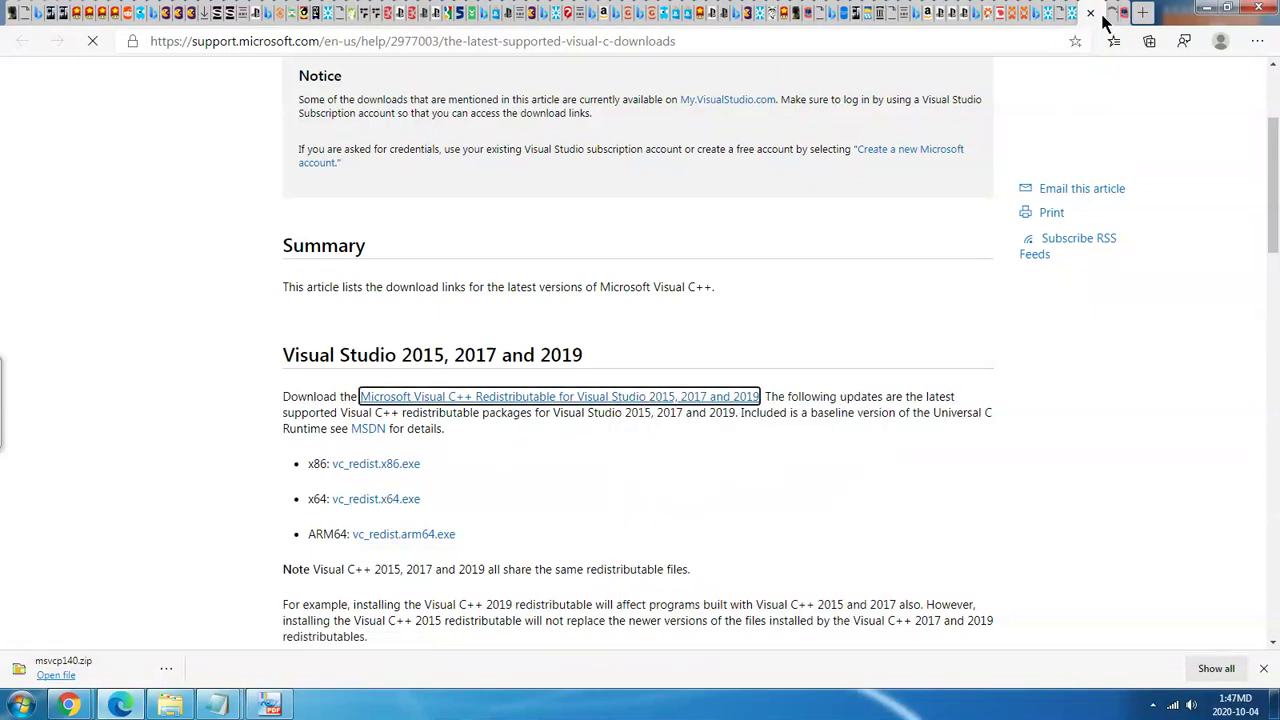
click(1108, 14)
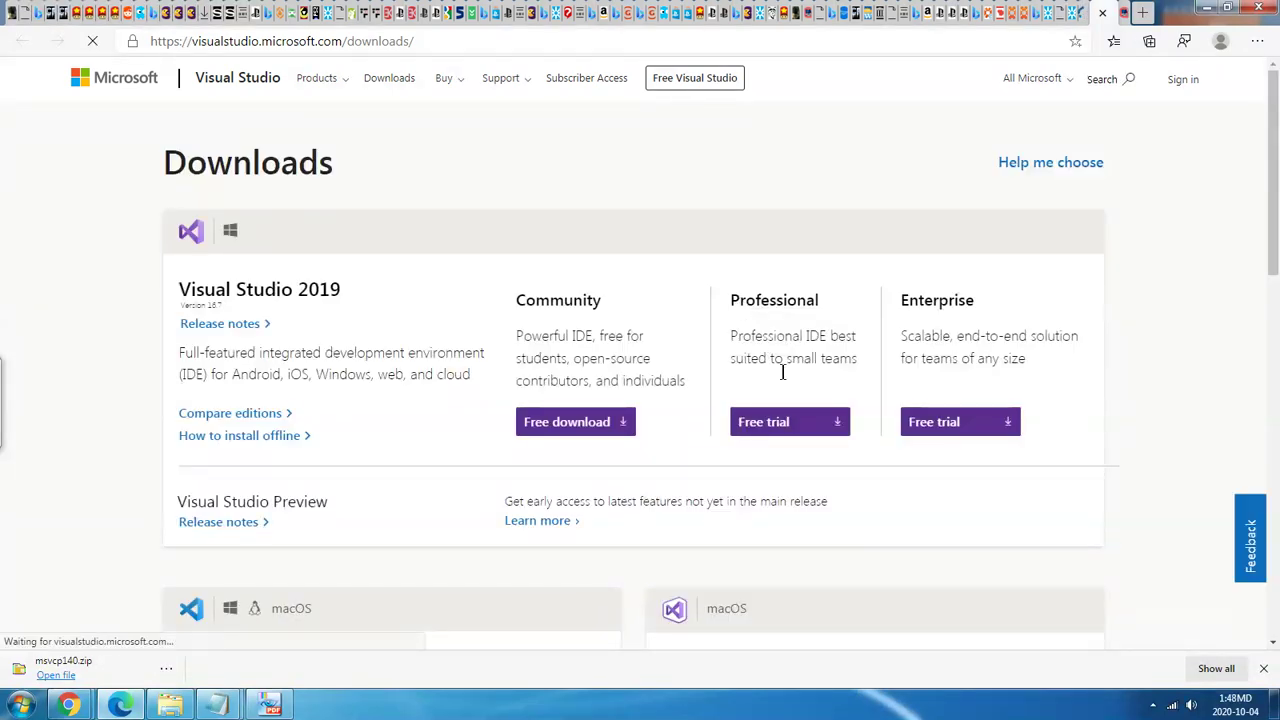
Try the free download of Visual Studio 2019 Community, look over its thank-you page, and return to the Downloads page.
click(575, 428)
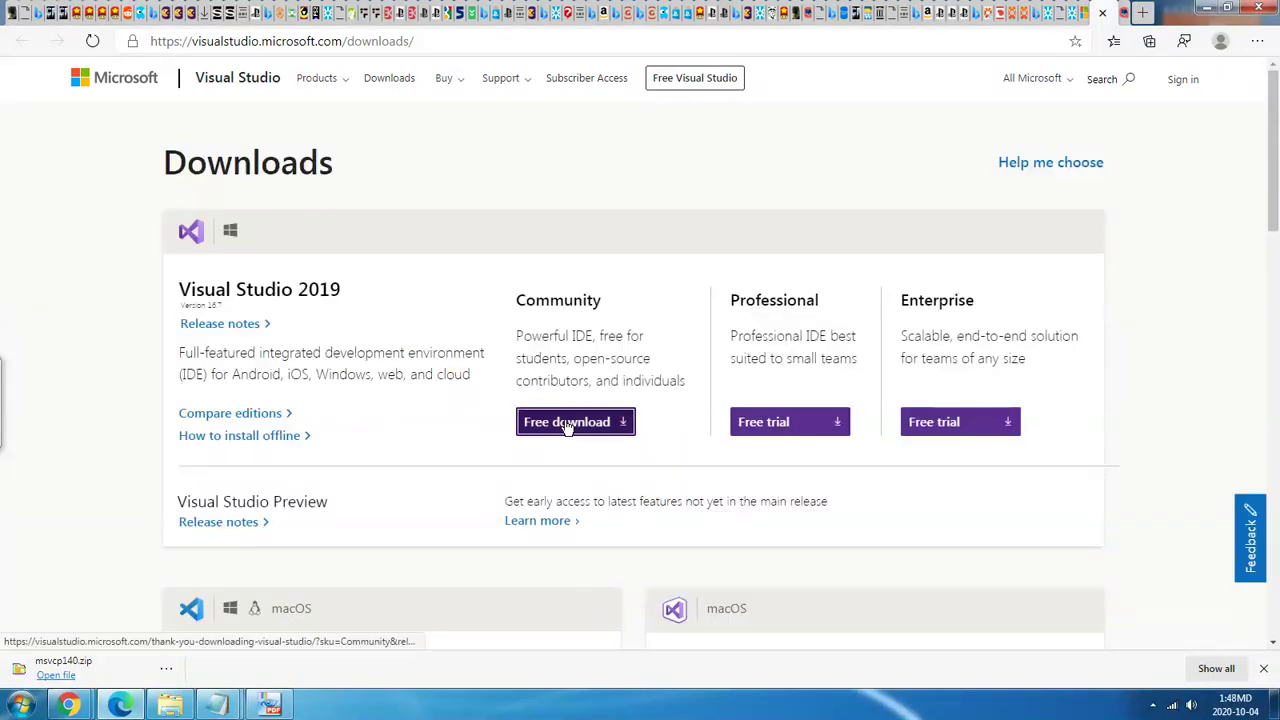
scroll(568, 420, down, 4)
scroll(574, 412, up, 4)
scroll(556, 360, down, 4)
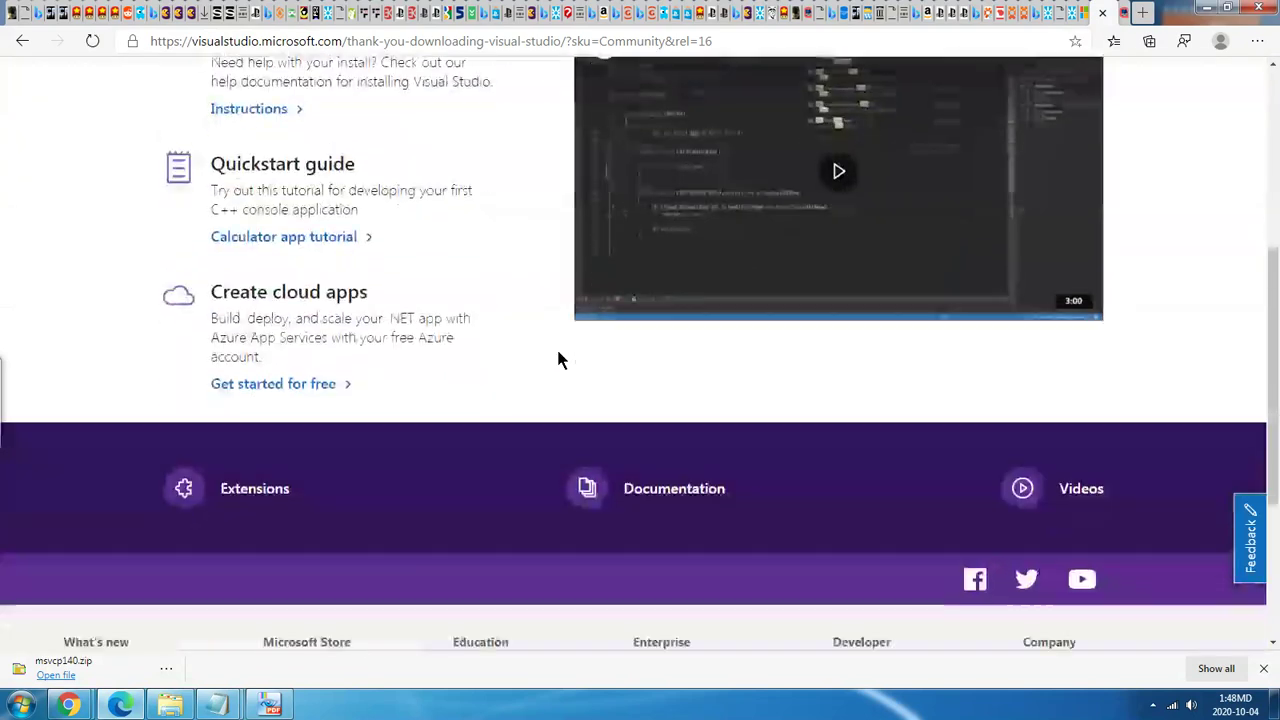
scroll(552, 355, up, 4)
scroll(520, 345, up, 1)
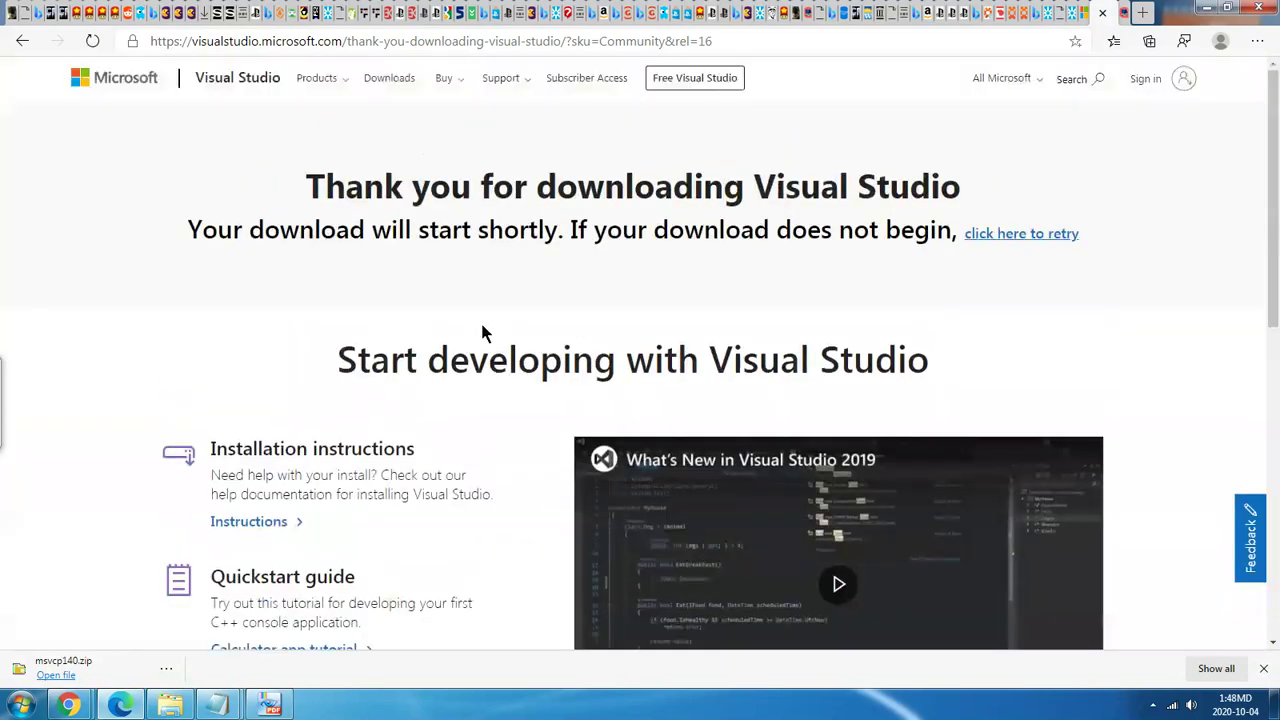
click(20, 39)
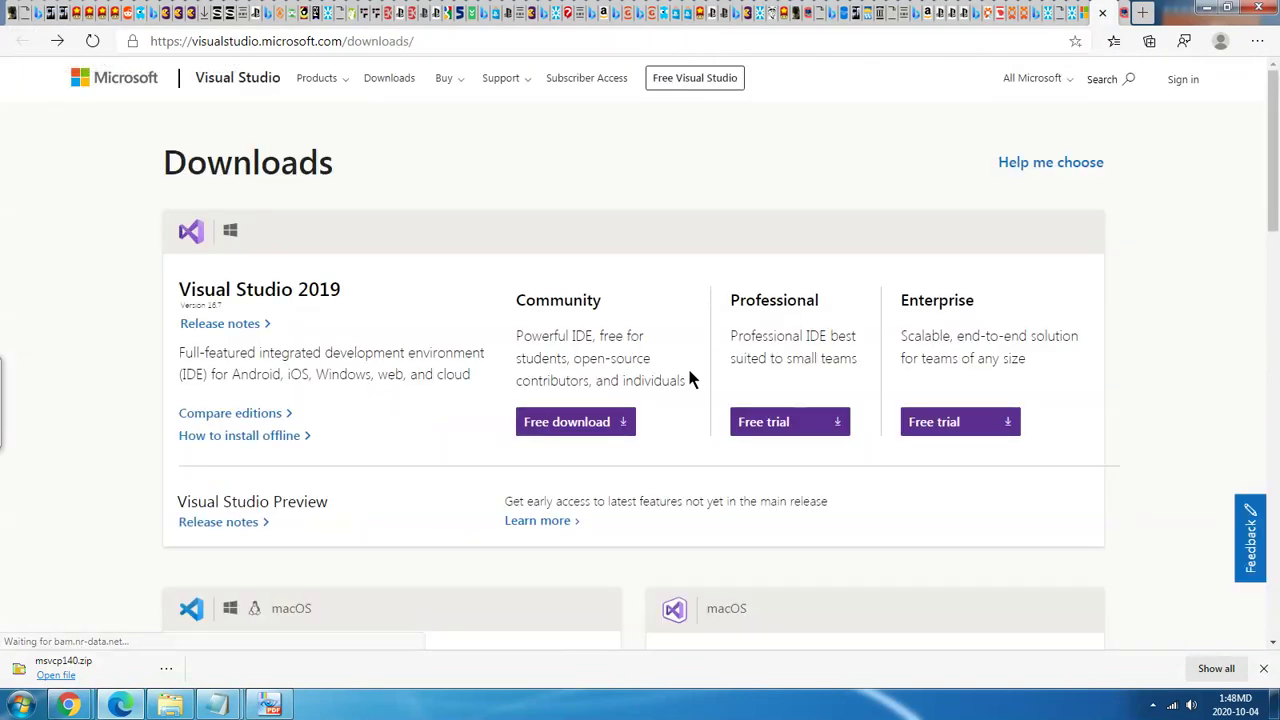
Examine the Visual Studio Code download options and the All Downloads list on the Visual Studio Downloads page.
scroll(686, 373, down, 2)
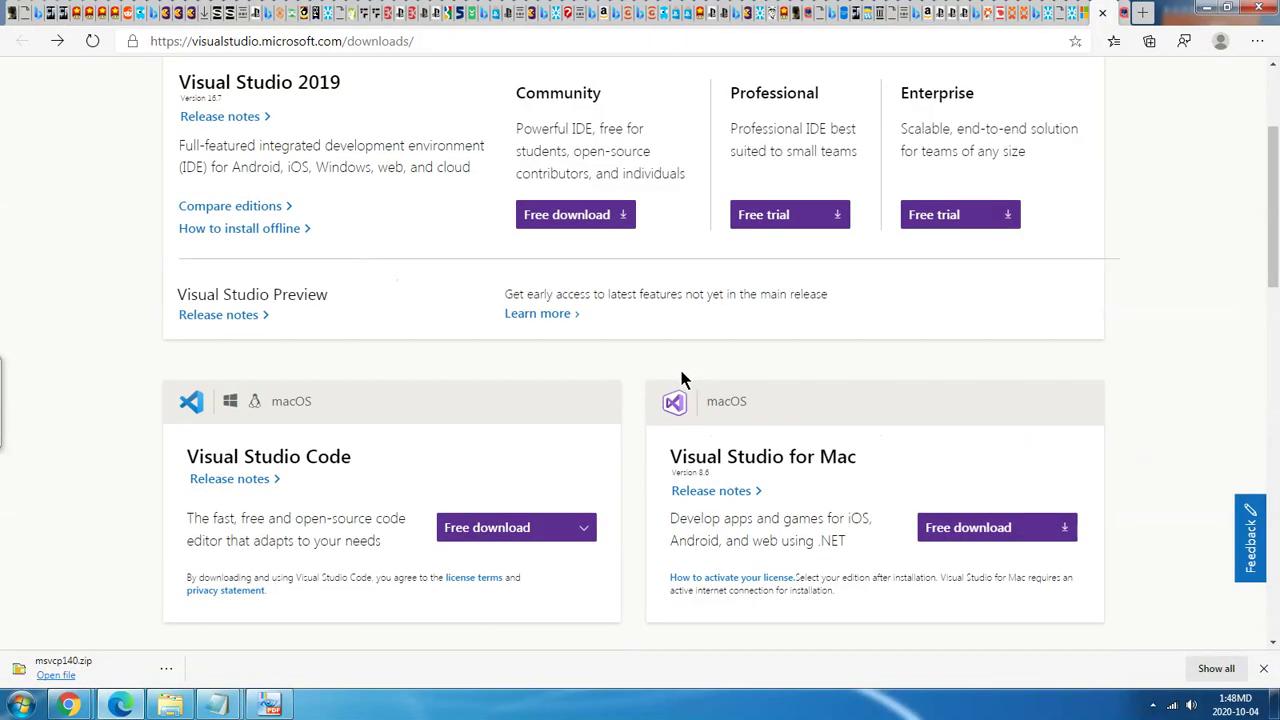
scroll(680, 378, down, 2)
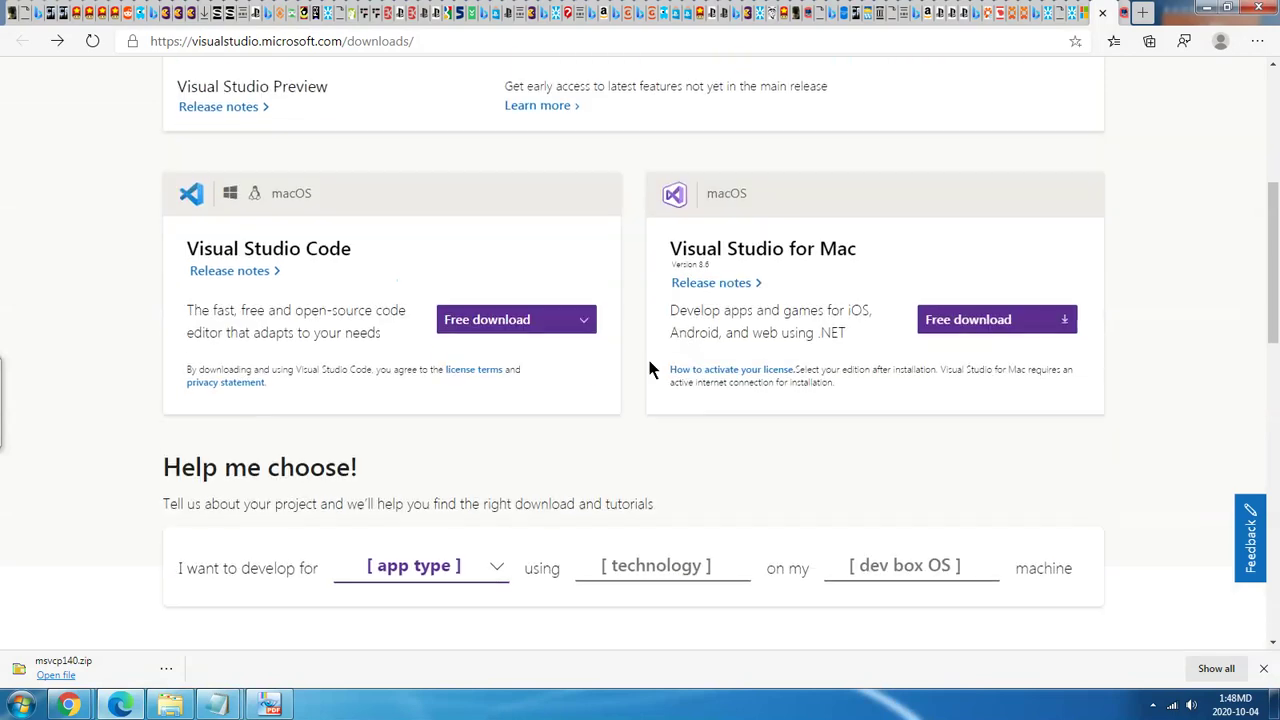
click(548, 320)
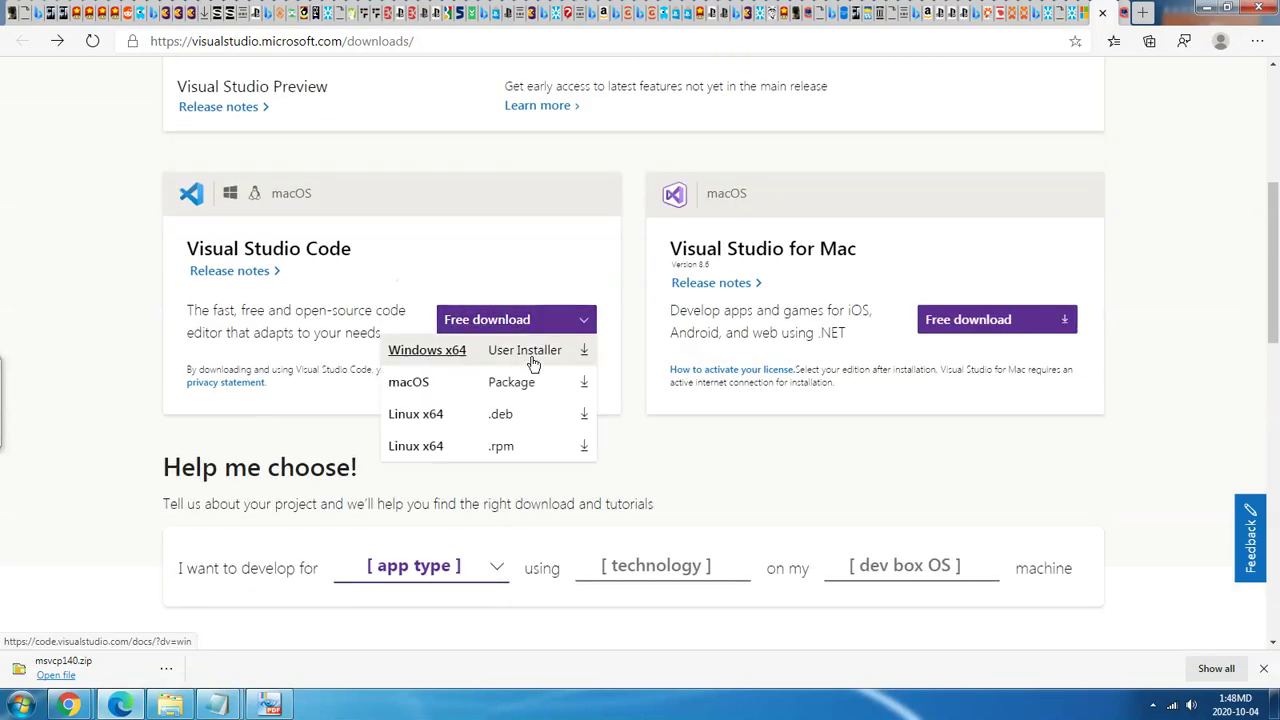
scroll(531, 363, down, 6)
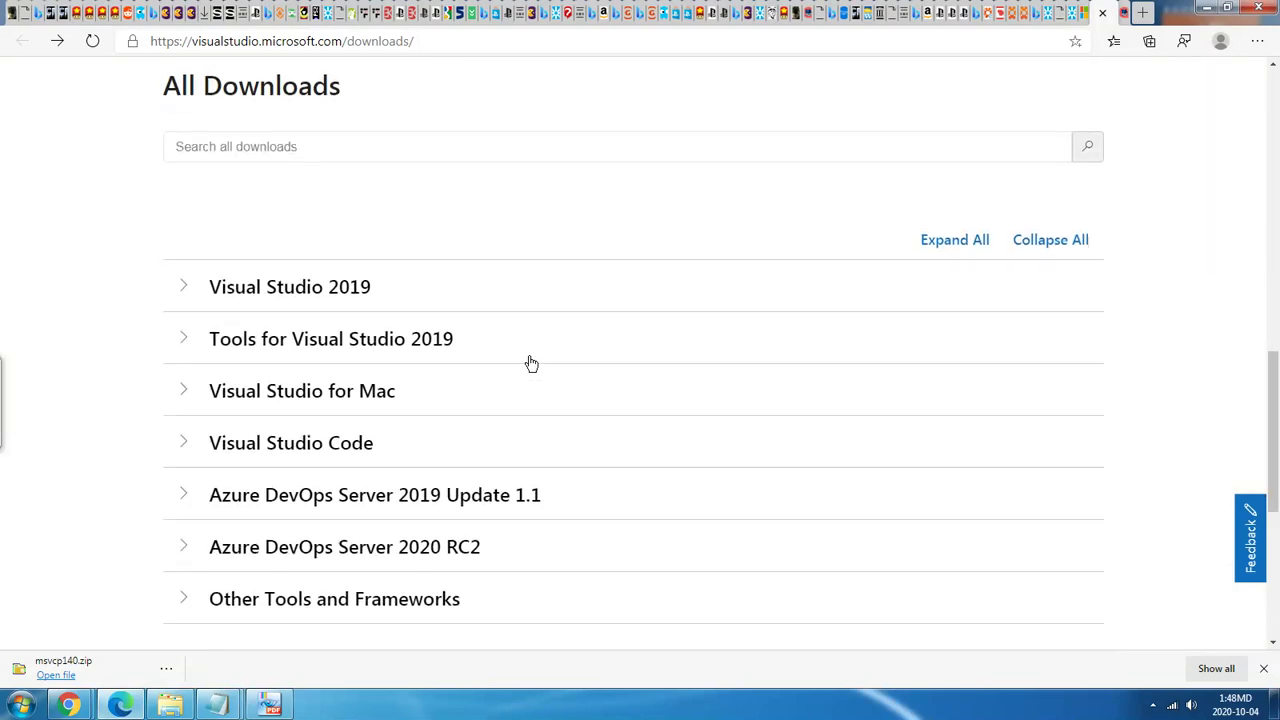
scroll(497, 366, down, 4)
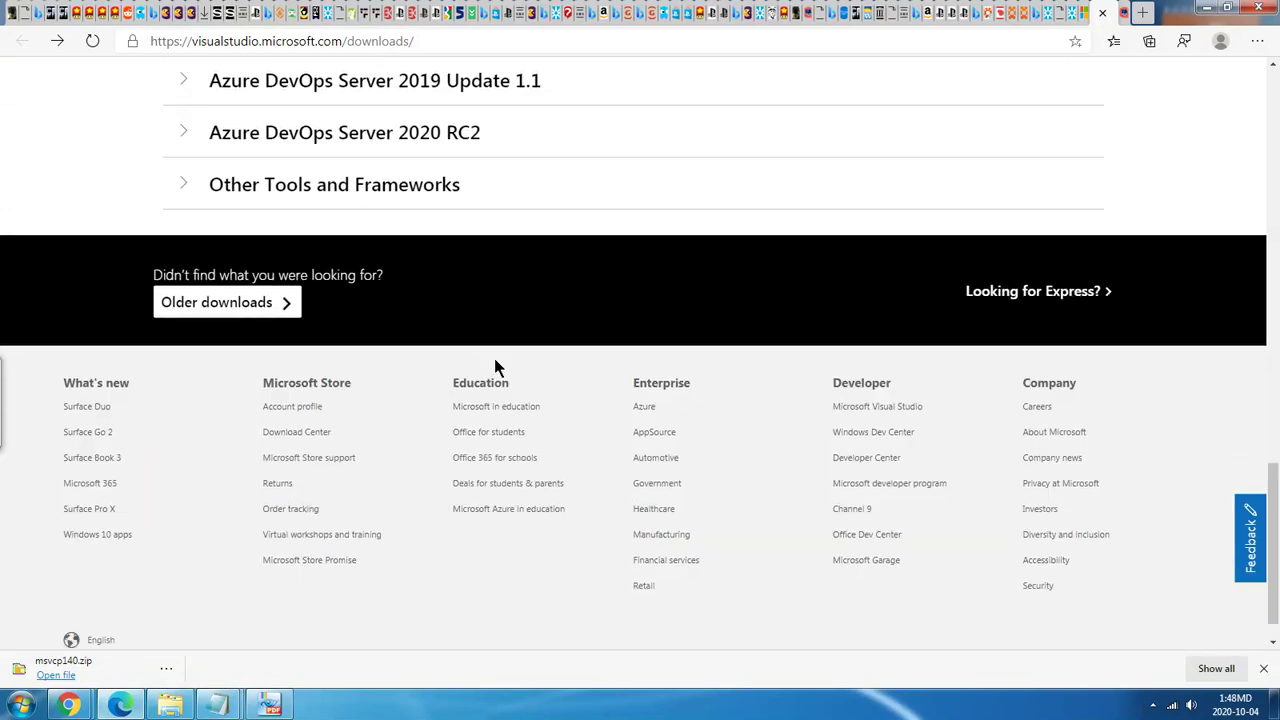
scroll(494, 358, up, 10)
Close the Visual C++ downloads article tab and return to the Automated Pcsx2 builds page.
click(1072, 14)
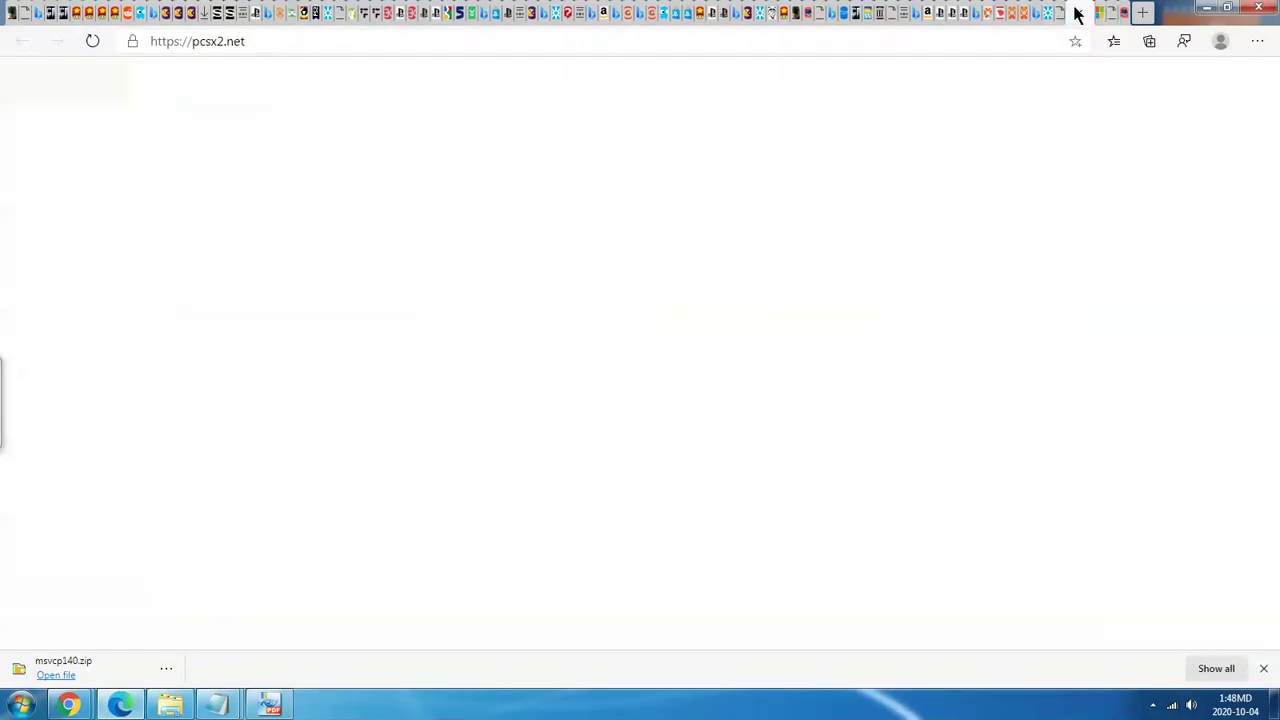
click(1106, 14)
click(1083, 14)
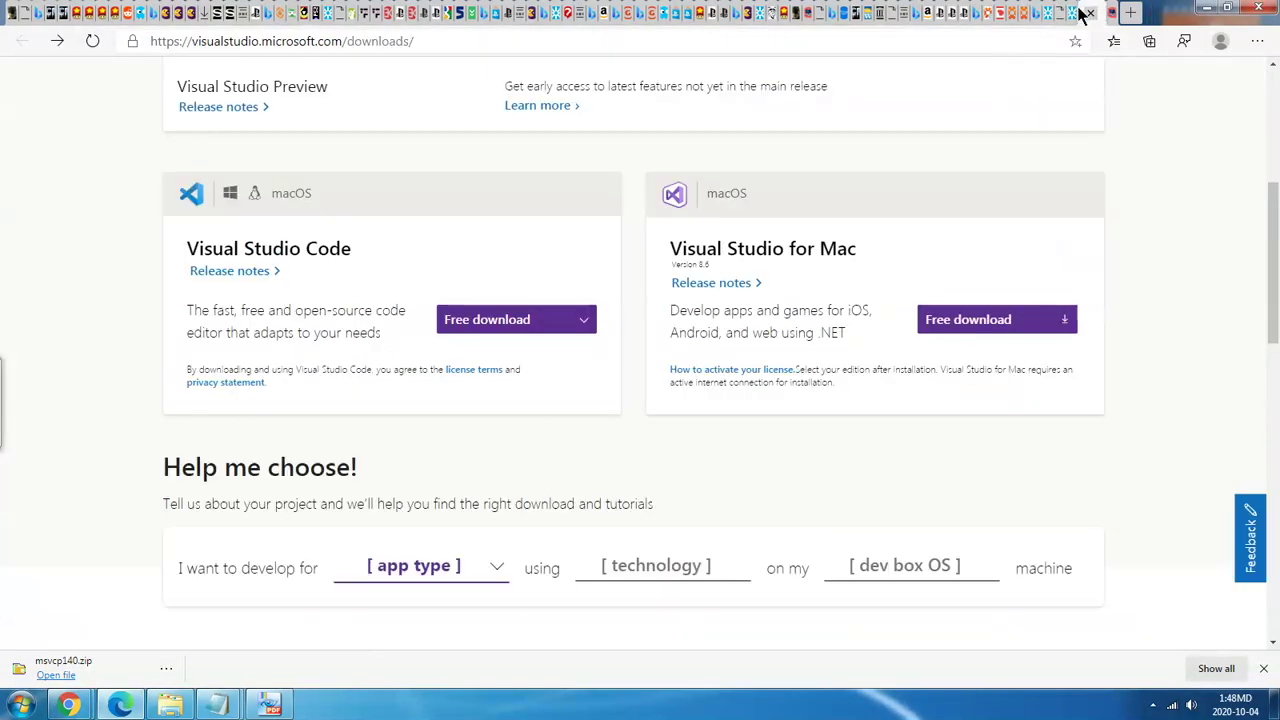
click(1069, 14)
click(1060, 13)
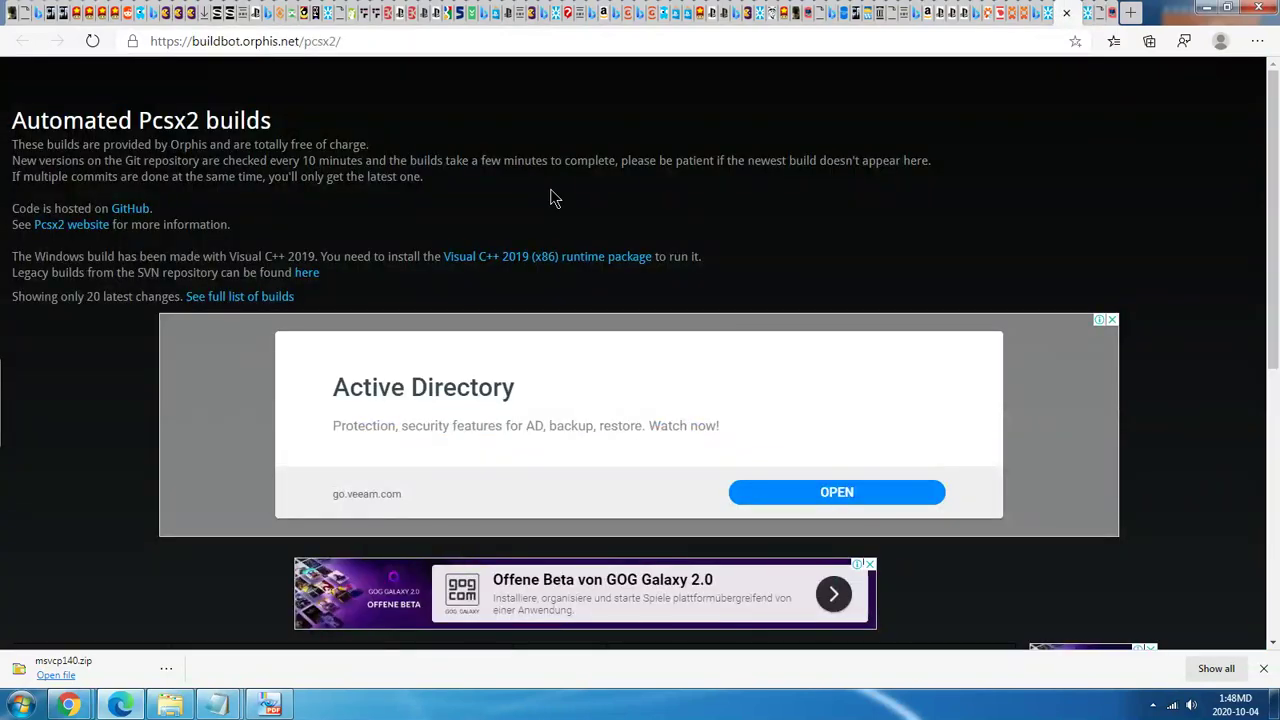
Open the Visual C++ 2019 (x86) runtime package link again and look through the Visual C++ downloads article.
click(463, 266)
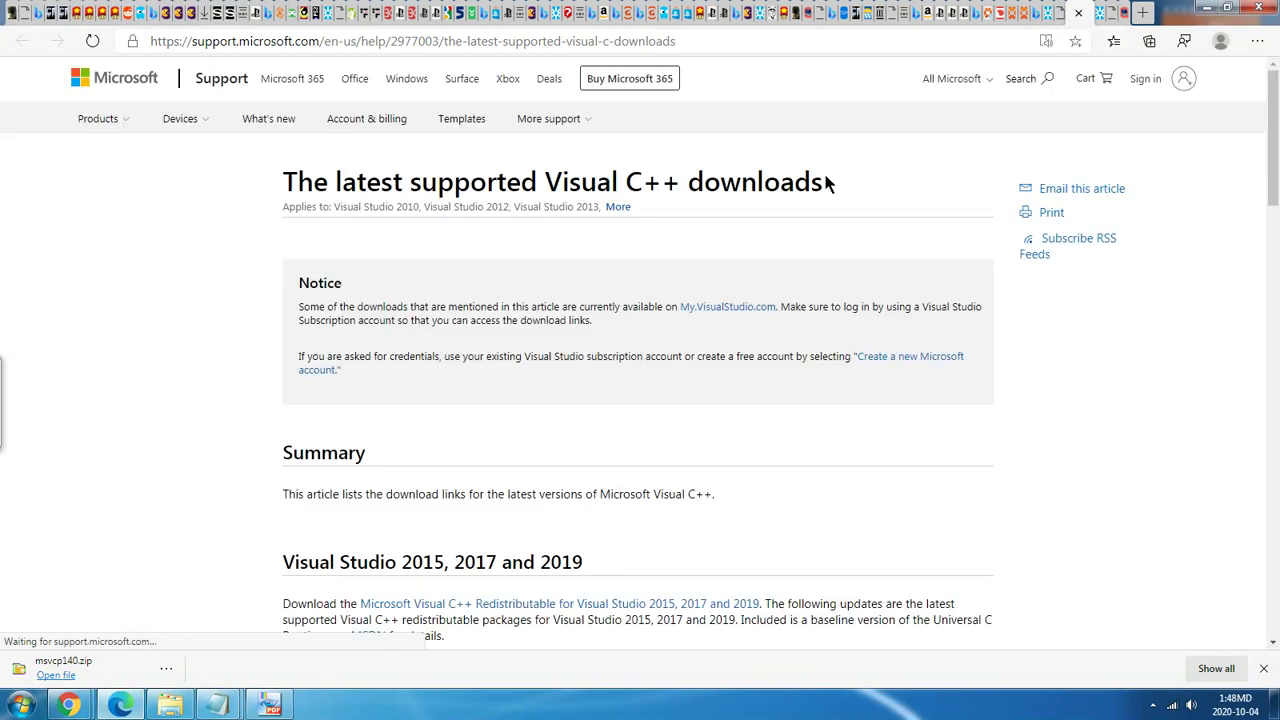
scroll(826, 183, down, 2)
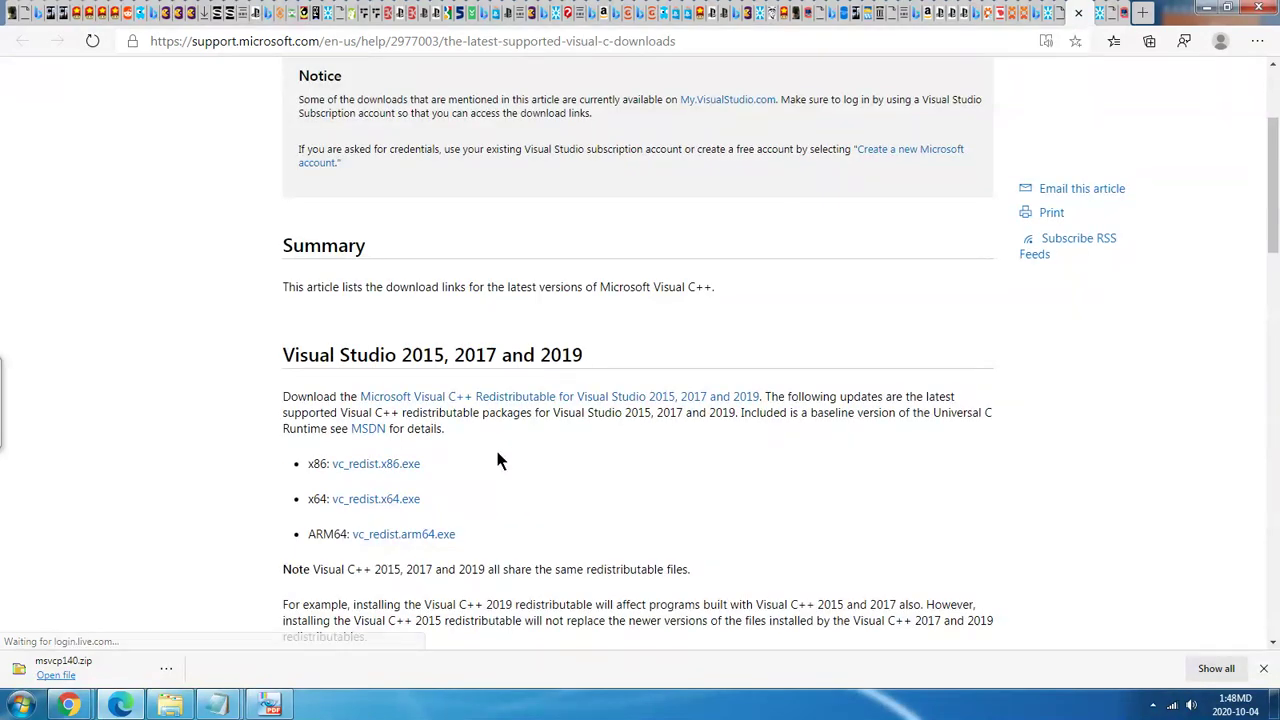
scroll(420, 521, down, 4)
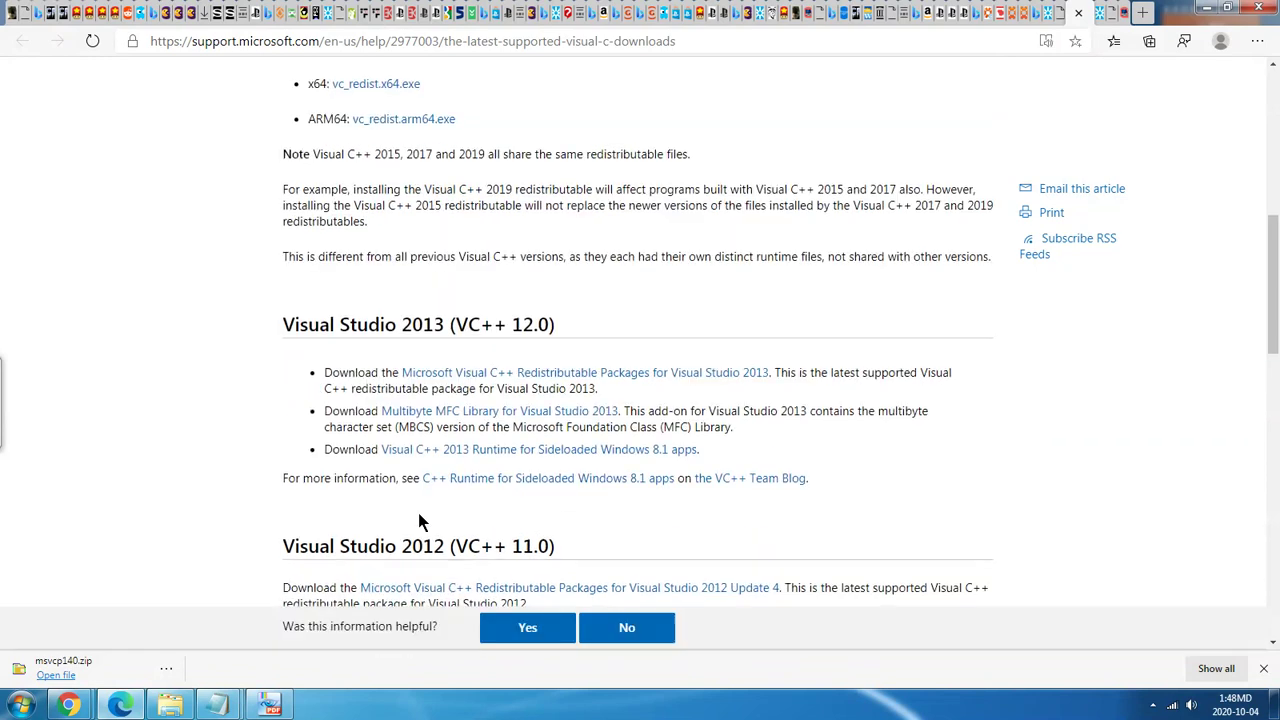
scroll(431, 510, down, 10)
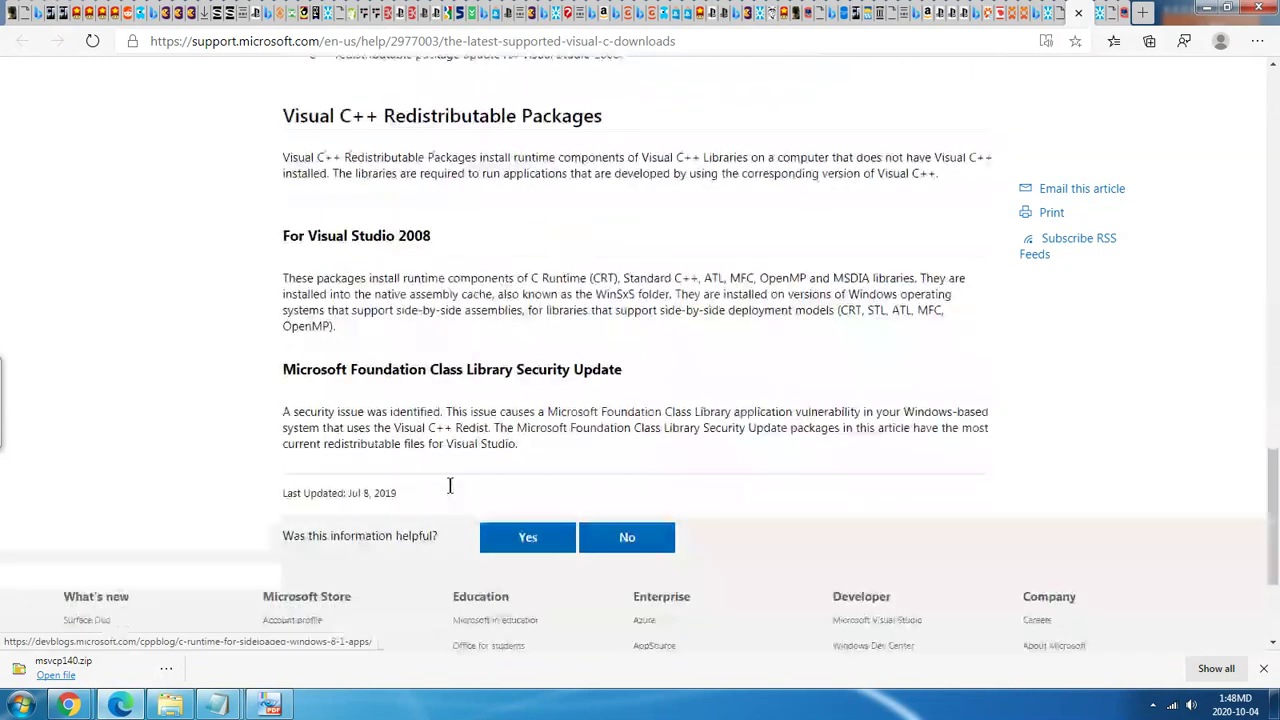
scroll(451, 493, up, 15)
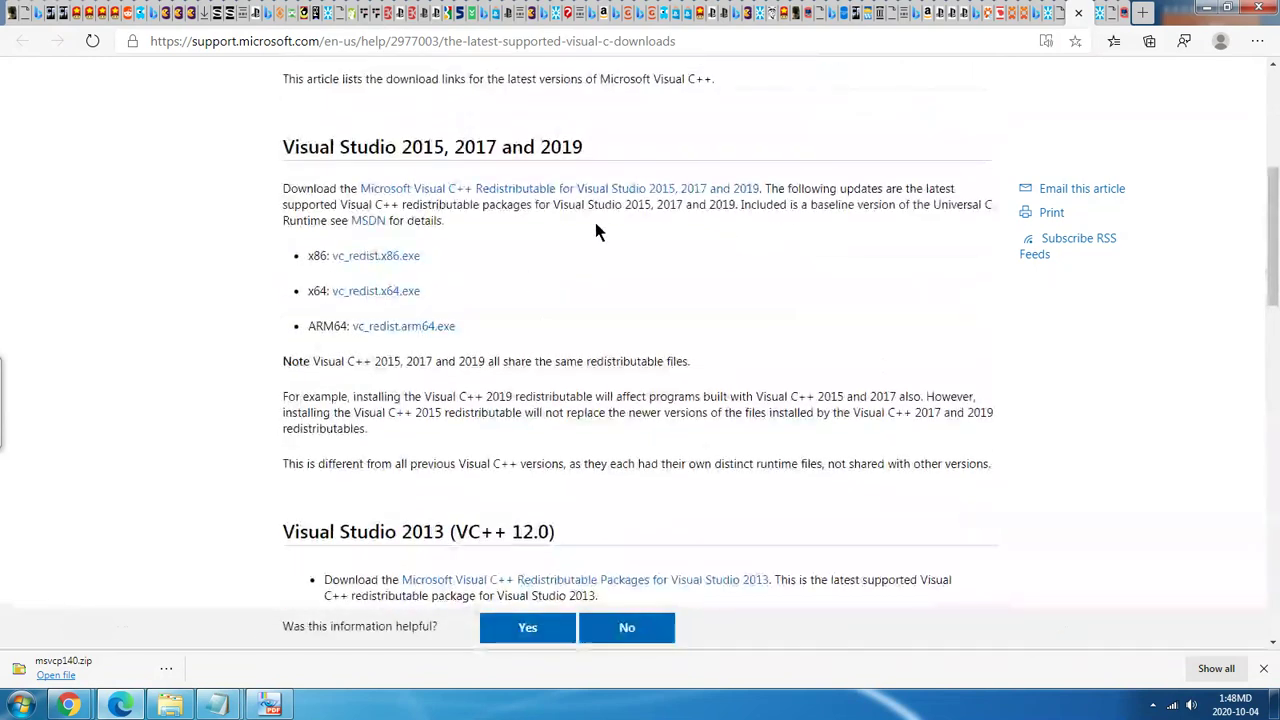
Follow the article's Visual Studio 2015, 2017 and 2019 redistributable link and browse the Downloads page to the All Downloads section.
click(587, 197)
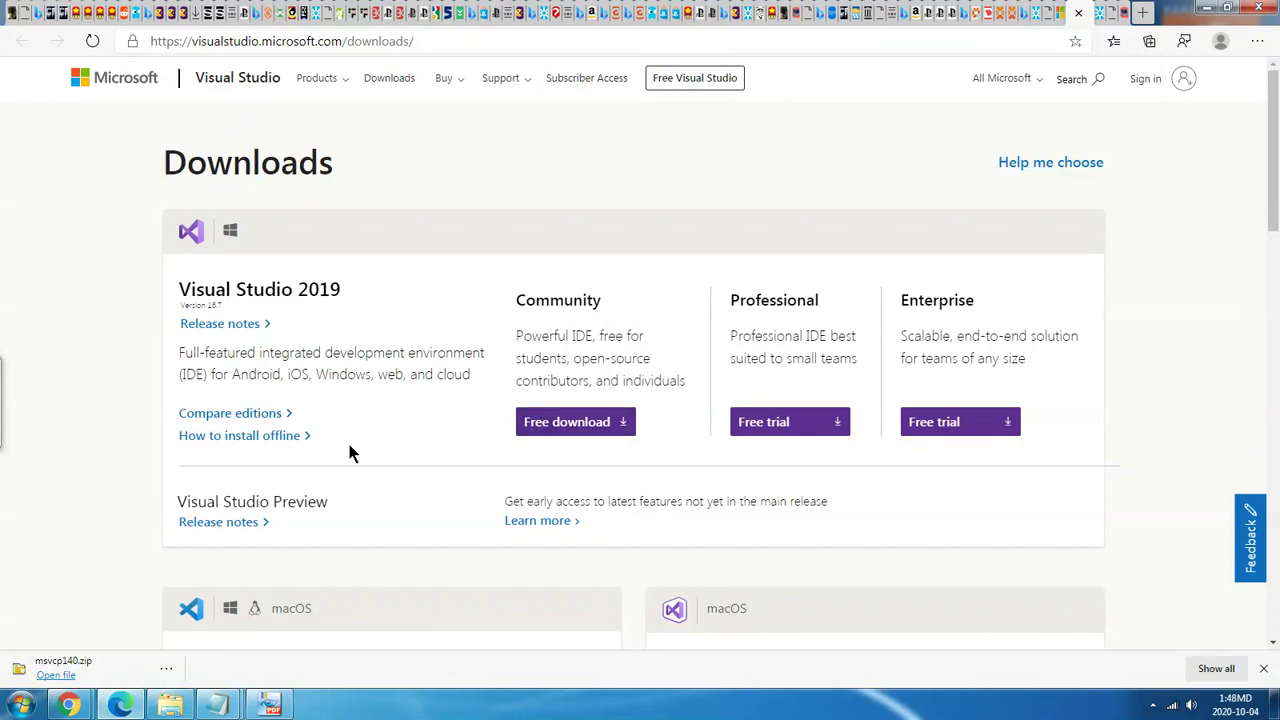
scroll(345, 450, down, 4)
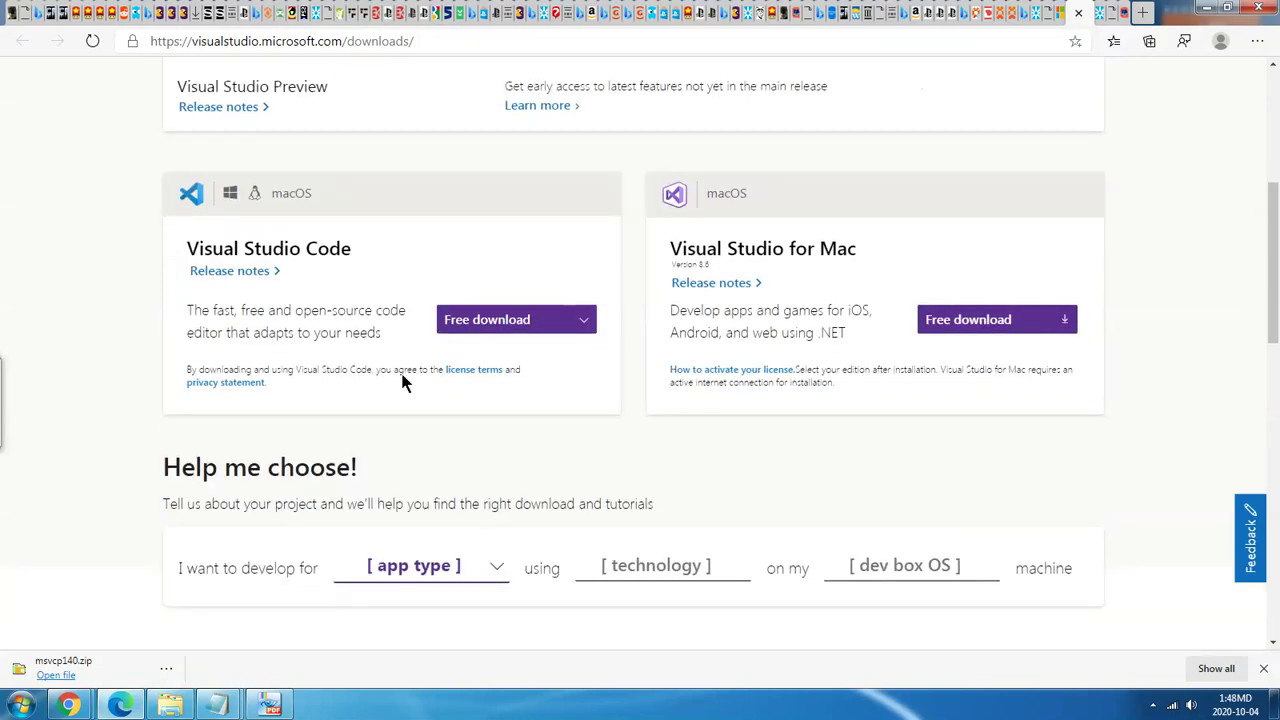
mouse_move(462, 328)
scroll(471, 420, down, 4)
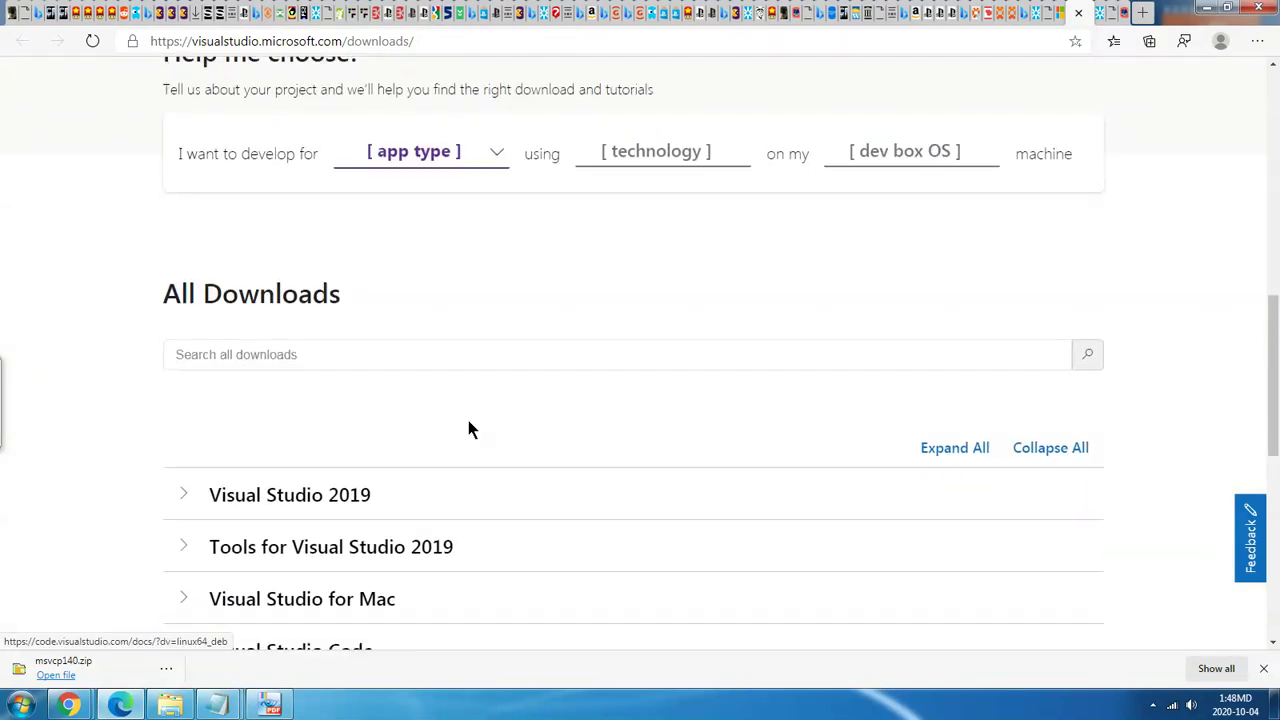
Expand the Visual Studio 2019 section under All Downloads and look through the rest of the Downloads page.
click(192, 494)
scroll(270, 440, down, 4)
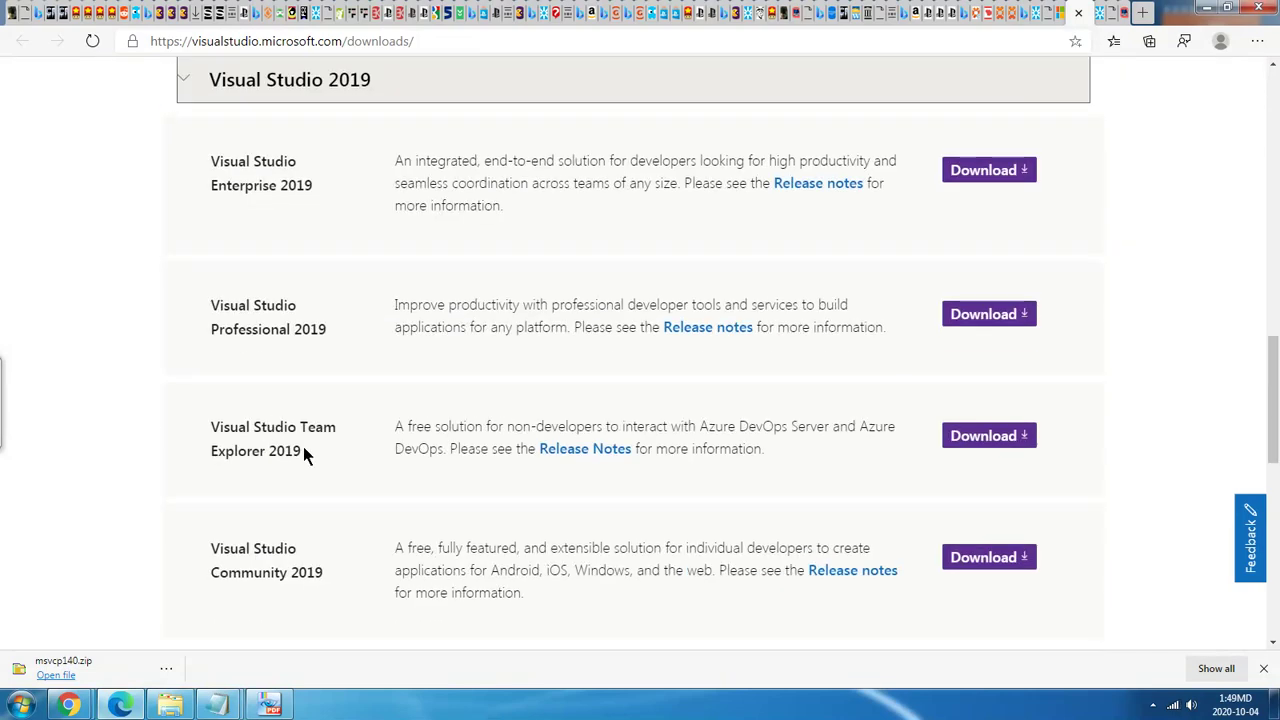
scroll(306, 453, down, 4)
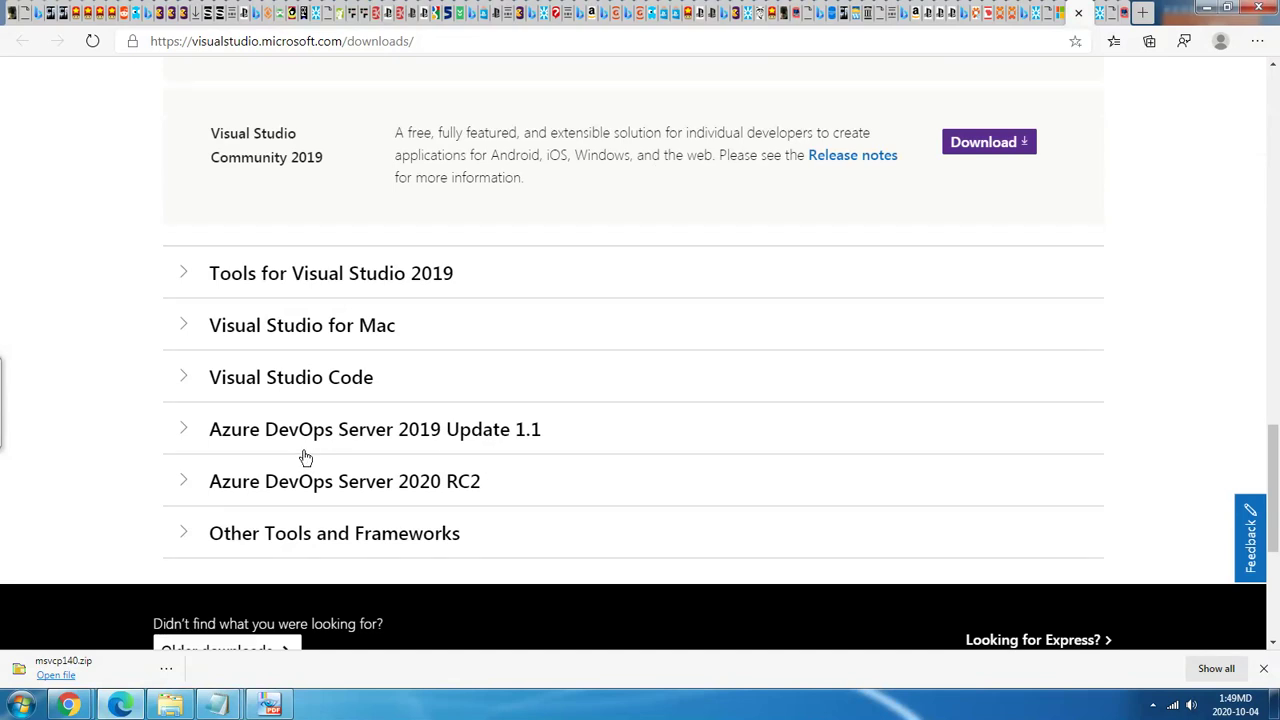
scroll(323, 545, down, 2)
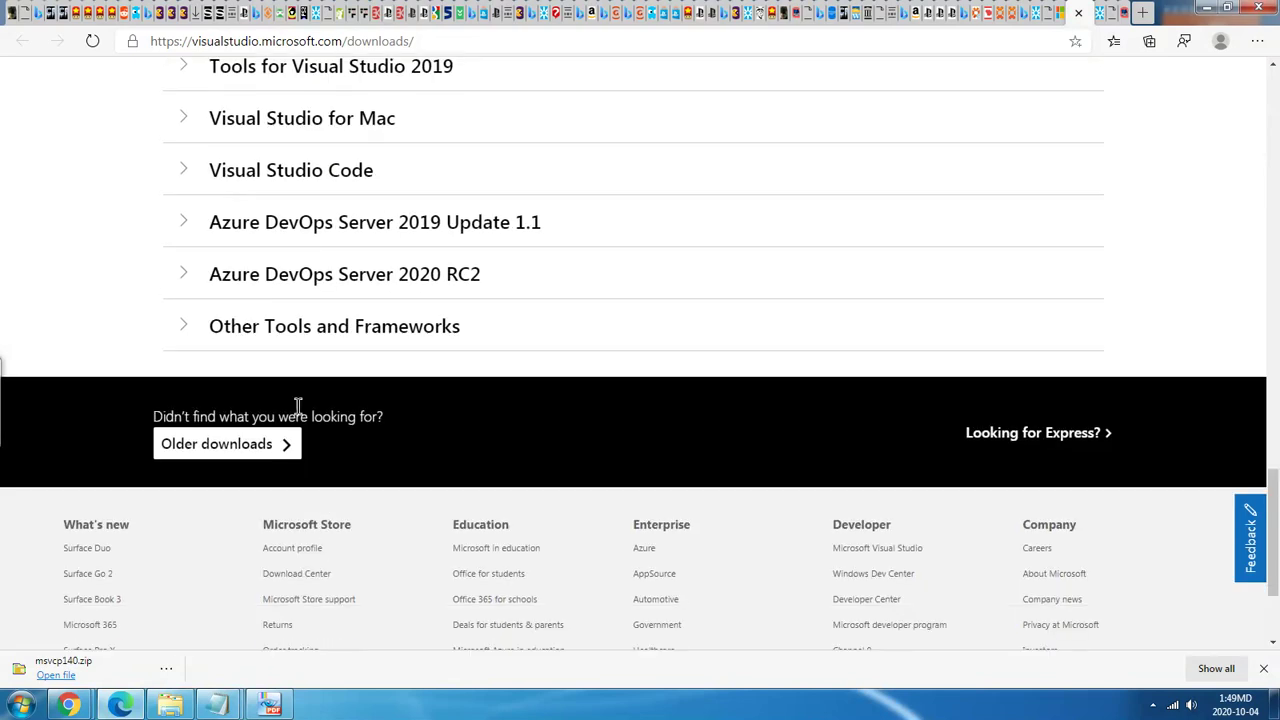
scroll(277, 287, up, 20)
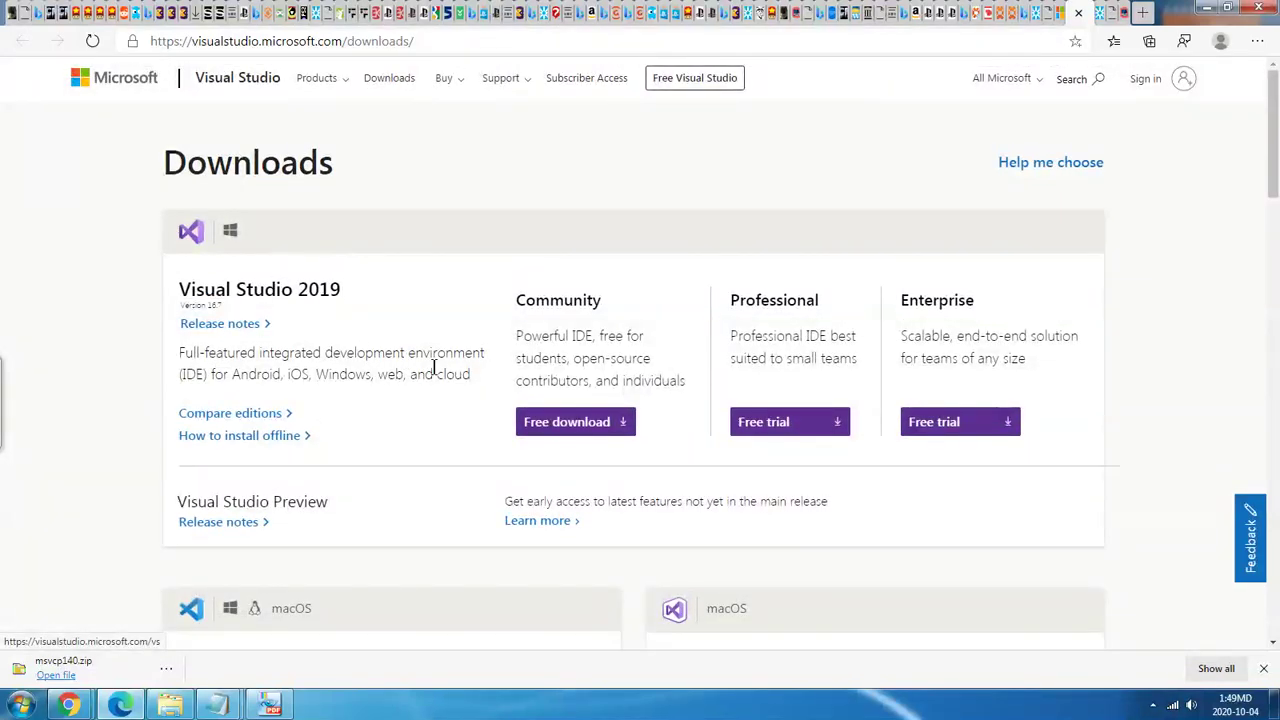
Examine the Visual Studio 2019 edition comparison and return to the Downloads page.
click(262, 424)
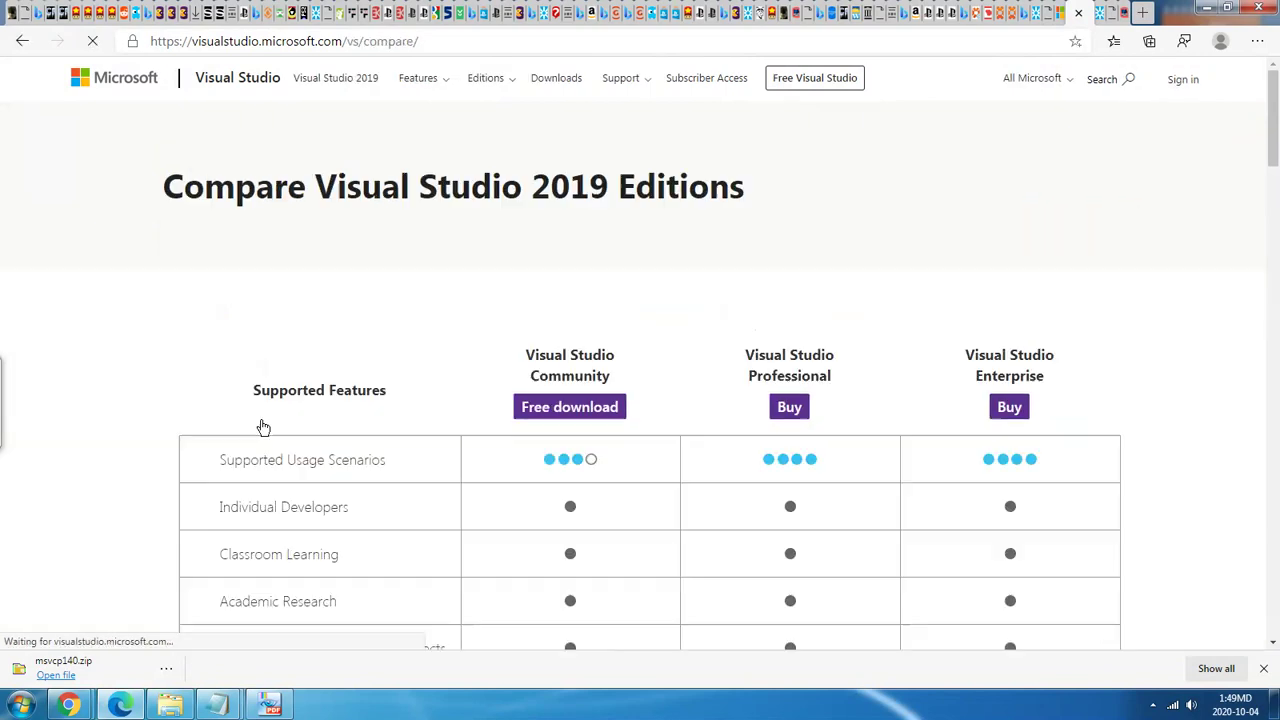
scroll(314, 370, down, 4)
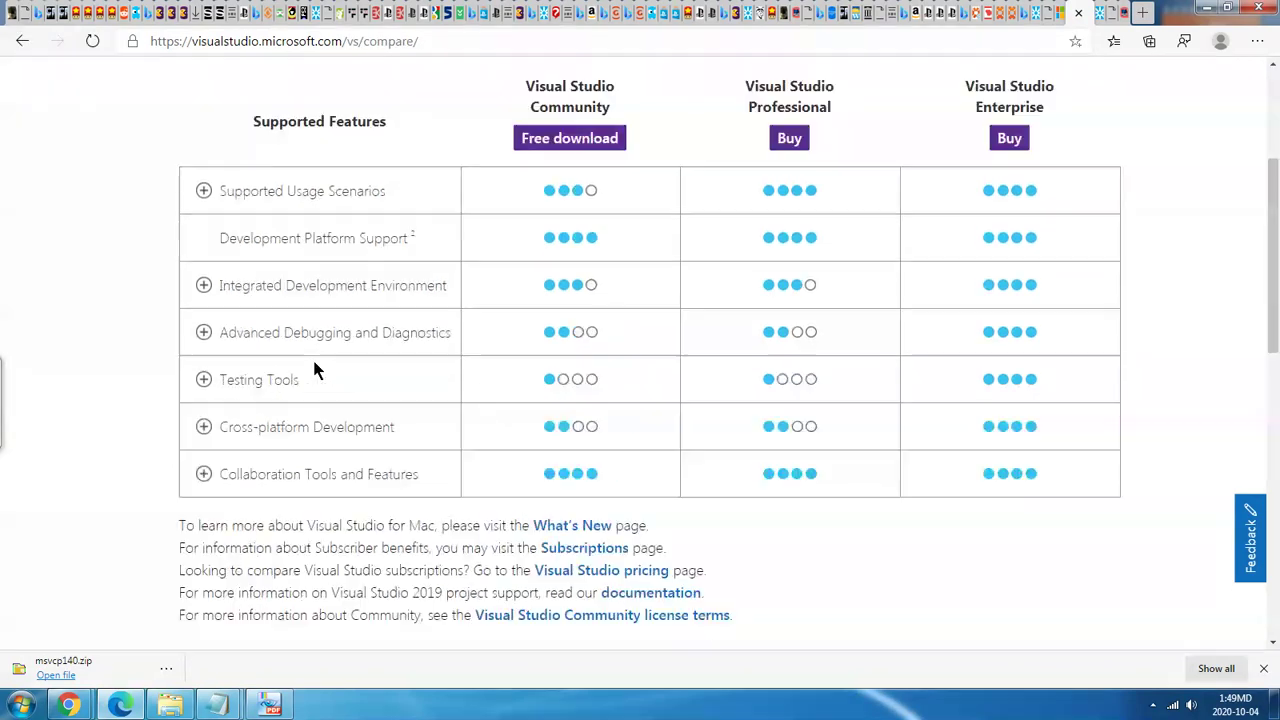
click(22, 41)
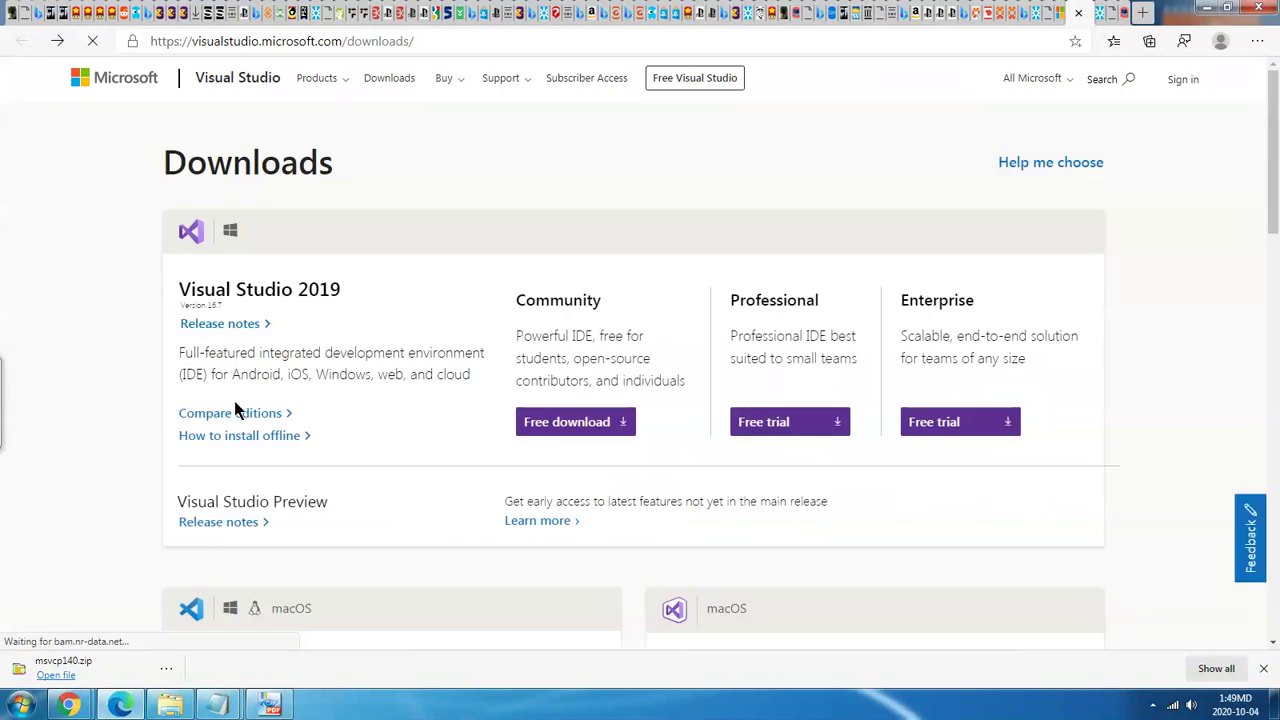
Open the Visual Studio offline installation guide and read through its bootstrapper and local cache instructions.
click(249, 436)
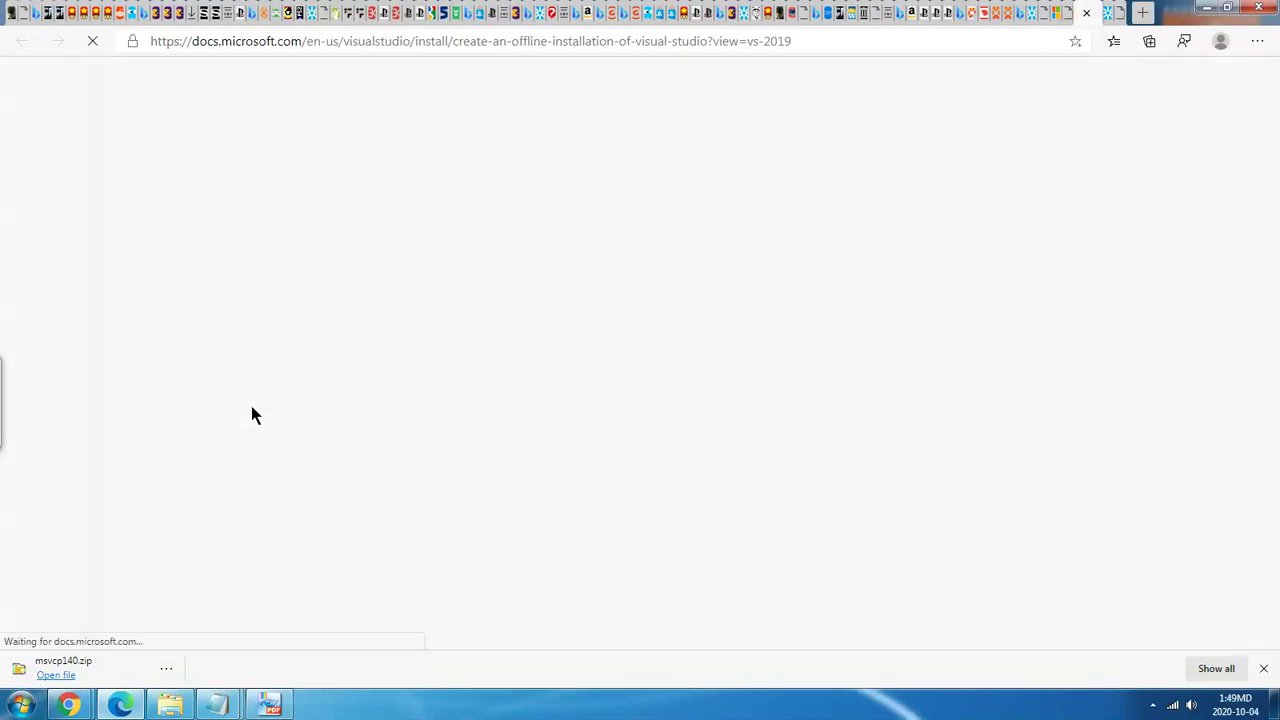
scroll(503, 395, down, 8)
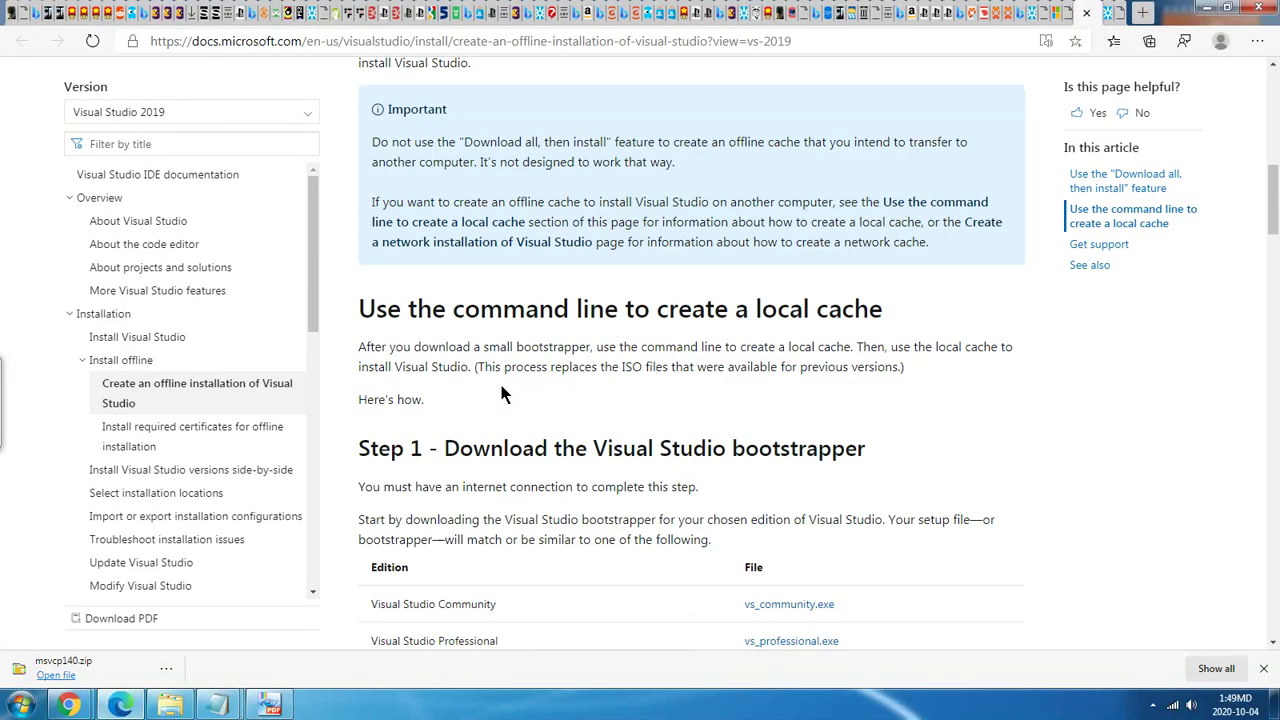
scroll(503, 395, up, 4)
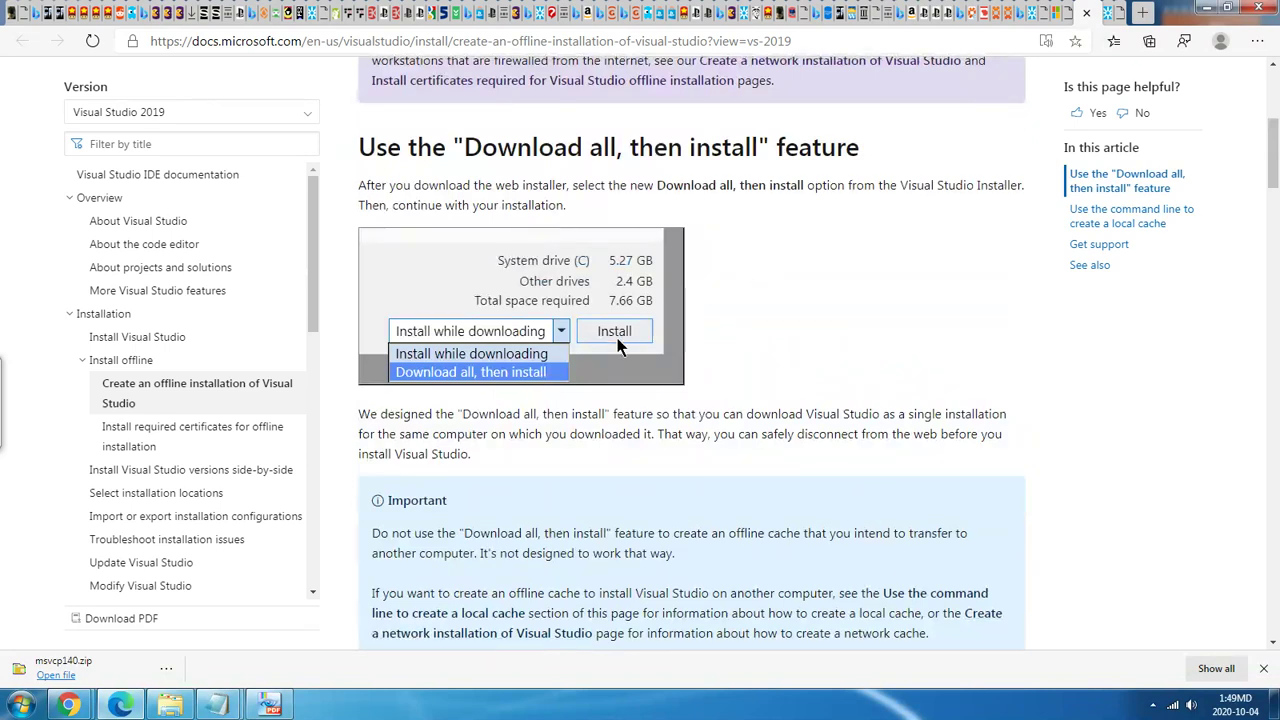
scroll(712, 305, down, 10)
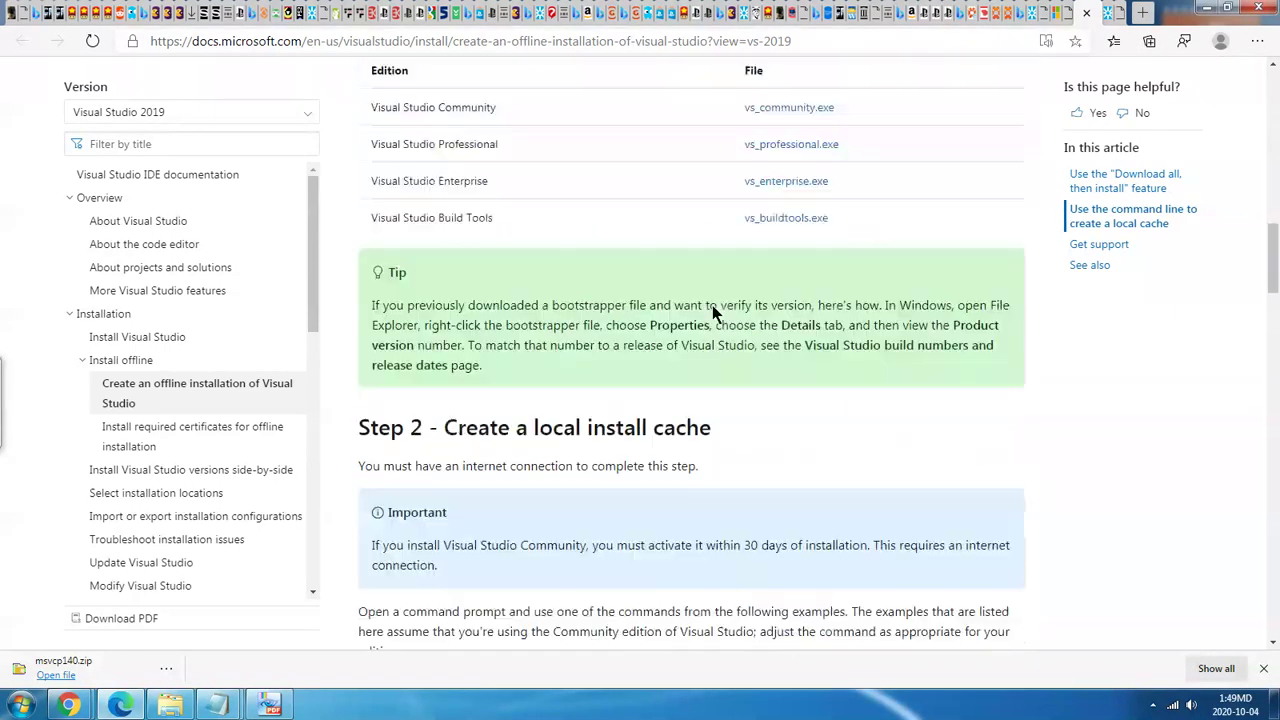
scroll(712, 305, up, 4)
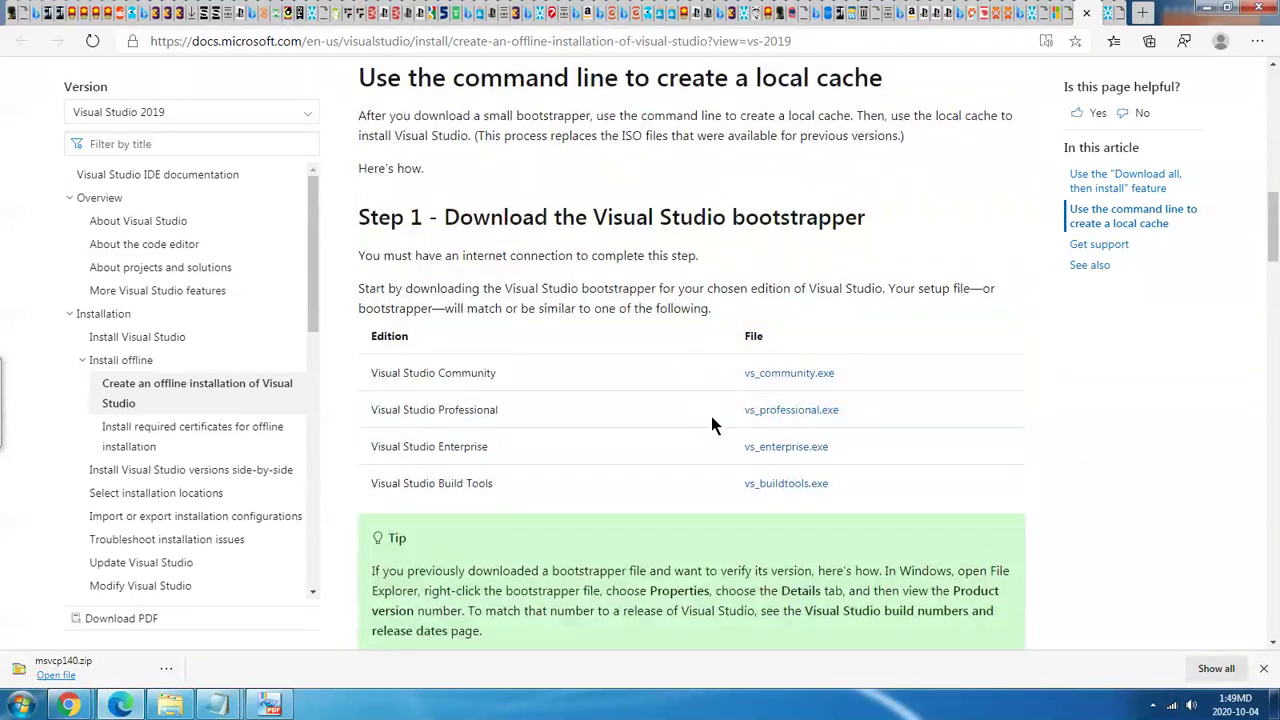
scroll(740, 410, down, 5)
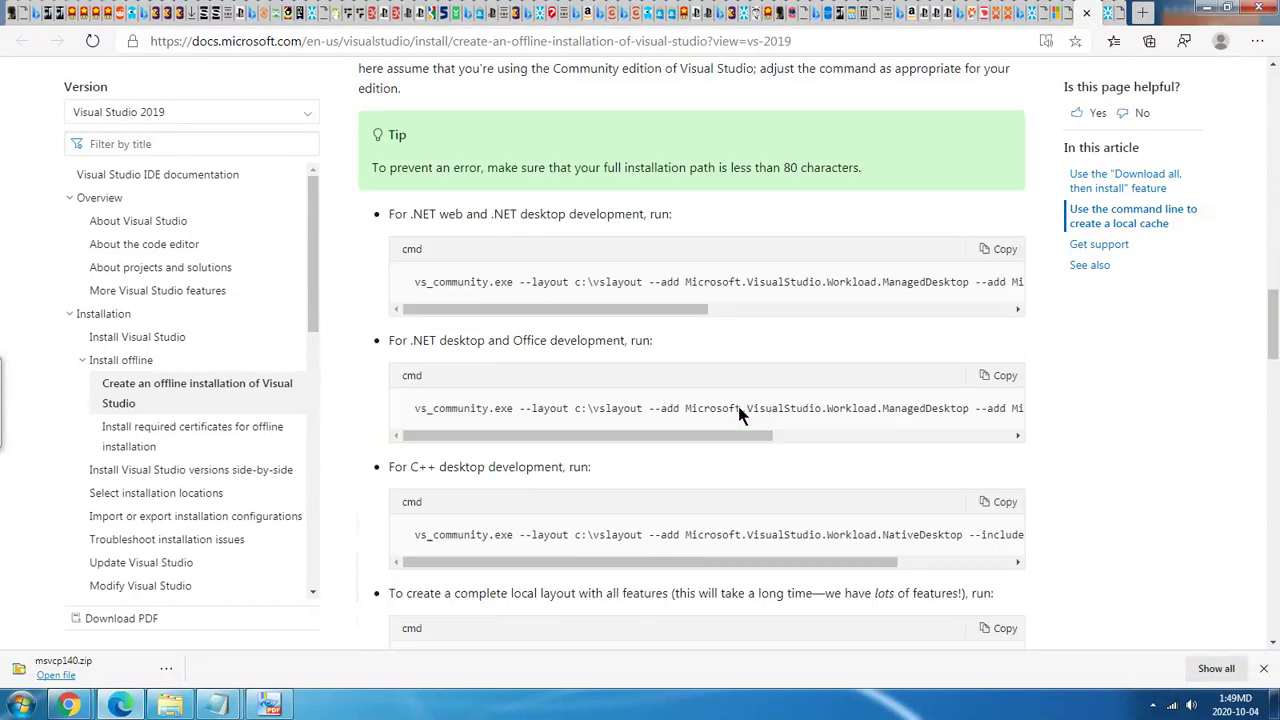
scroll(738, 400, down, 15)
scroll(732, 391, up, 12)
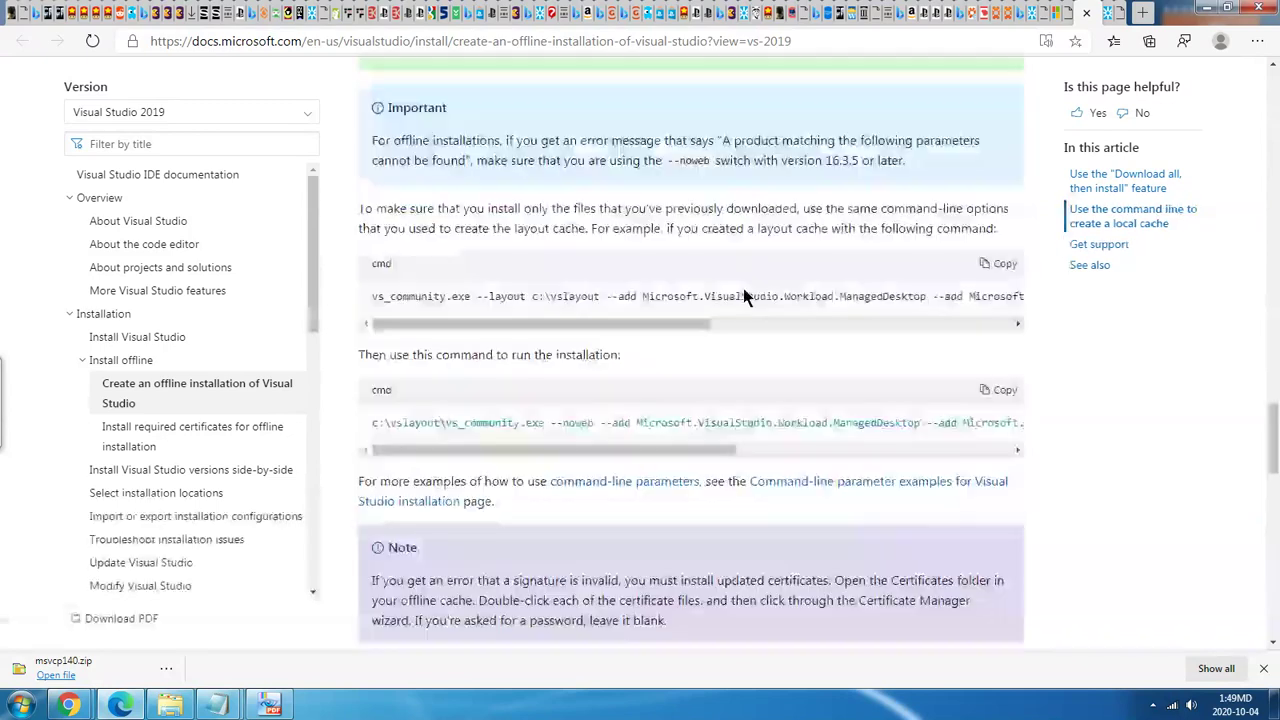
Return to the Visual C++ downloads article and download vc_redist.x64.exe for Visual Studio 2015, 2017 and 2019.
click(1064, 12)
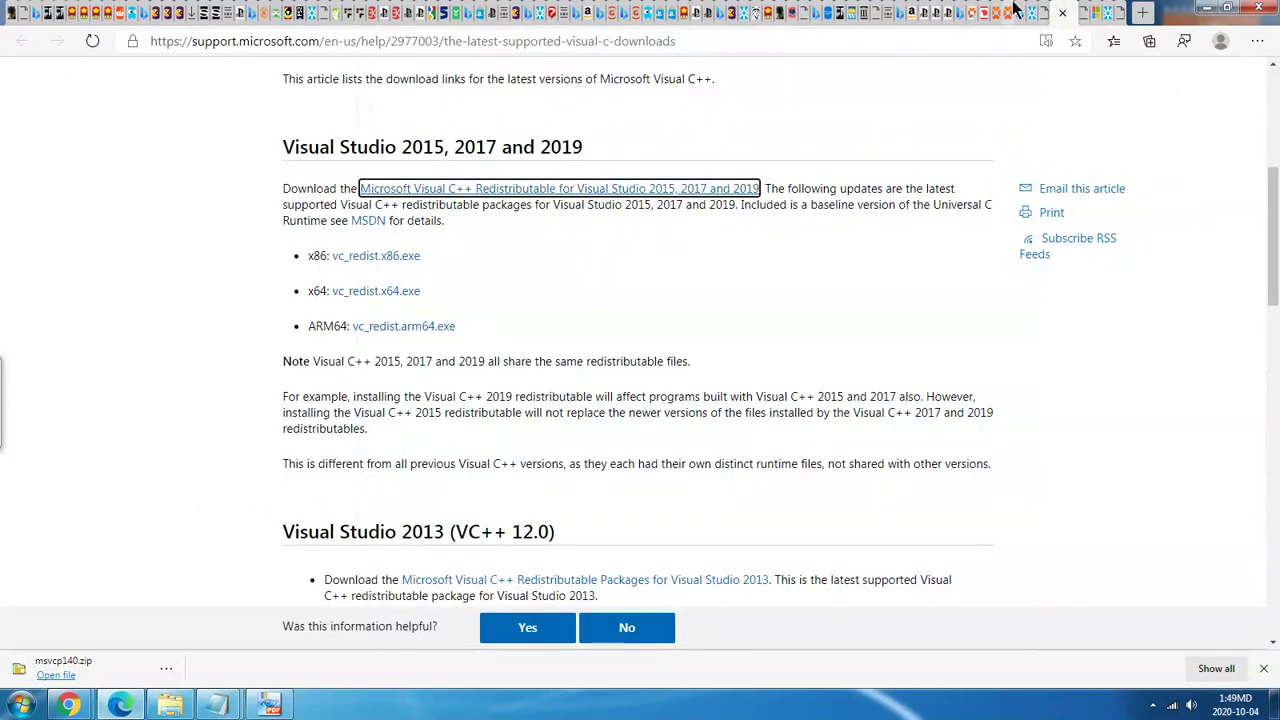
click(512, 194)
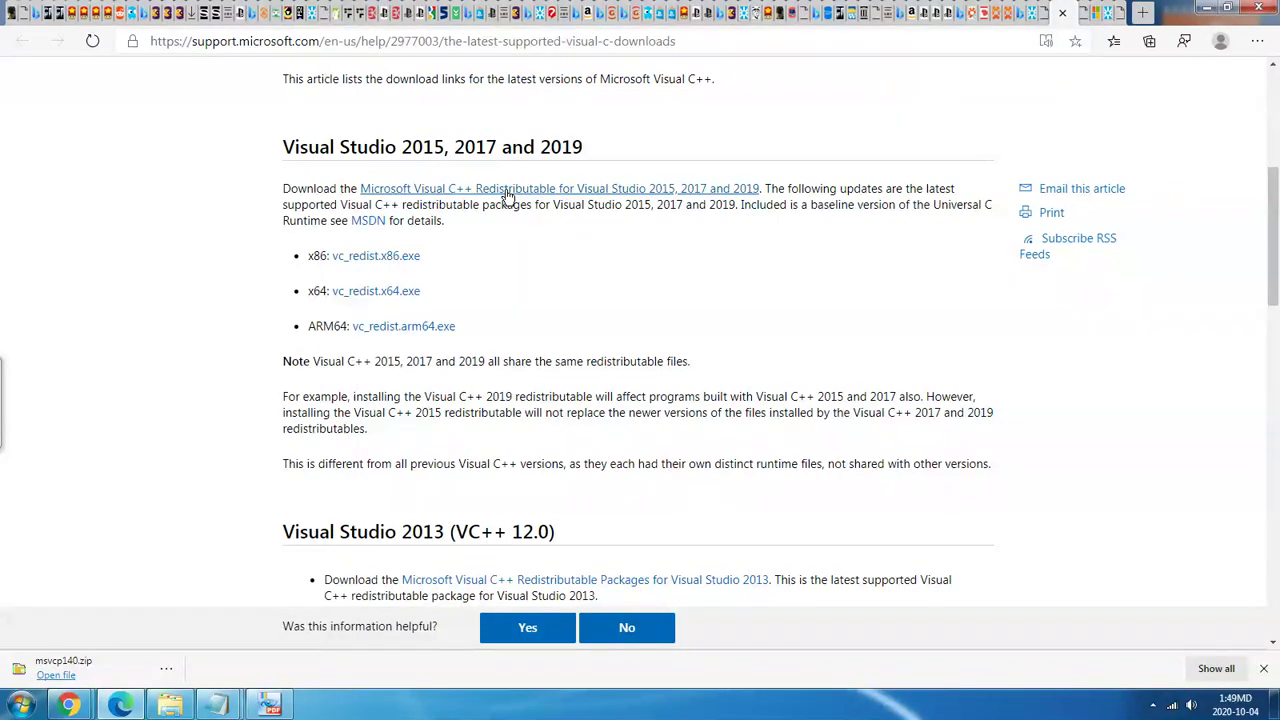
click(365, 292)
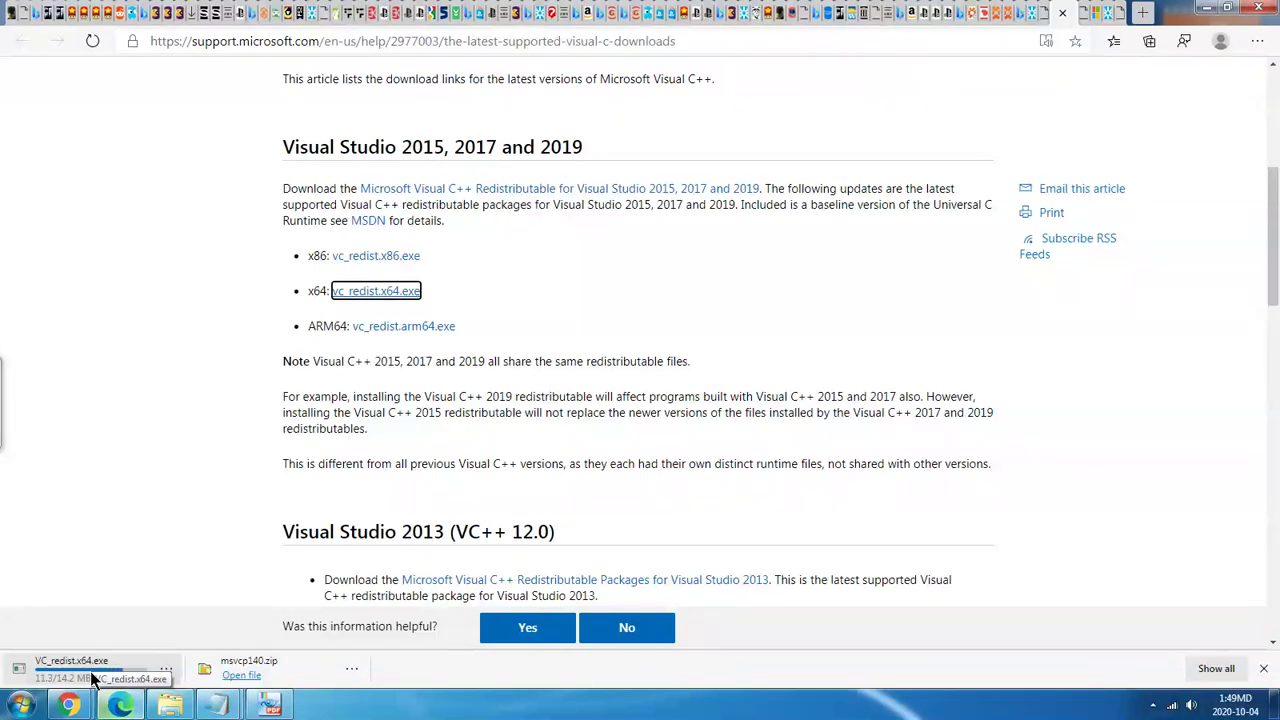
scroll(427, 570, down, 2)
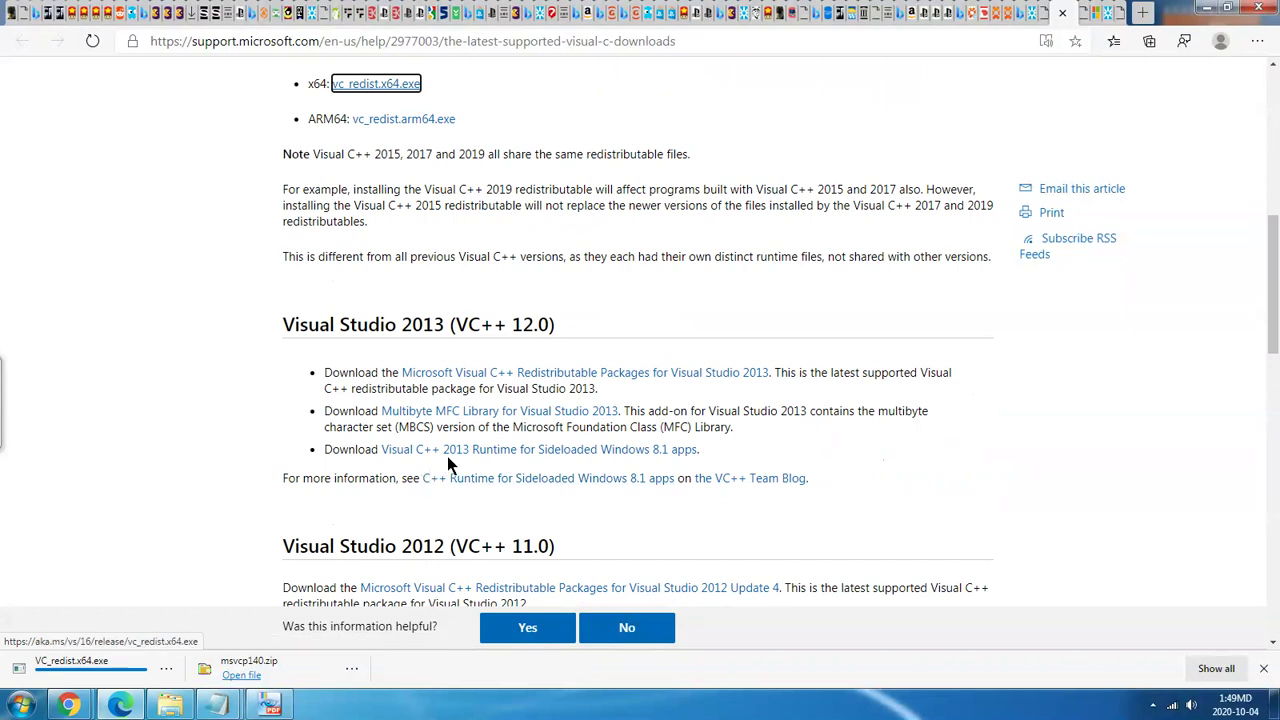
Run the downloaded VC_redist.x64.exe, accept the license terms, install the x64 redistributable and close its setup.
click(124, 662)
click(700, 366)
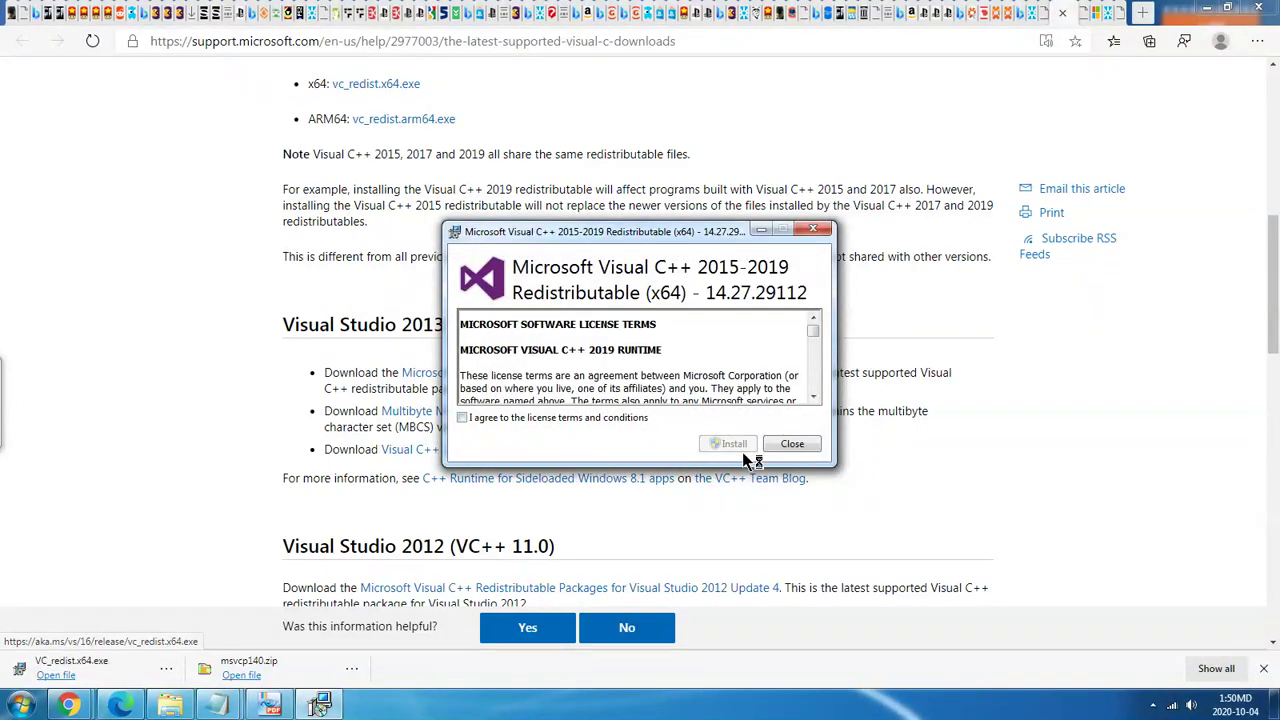
click(462, 417)
drag(813, 332, 816, 390)
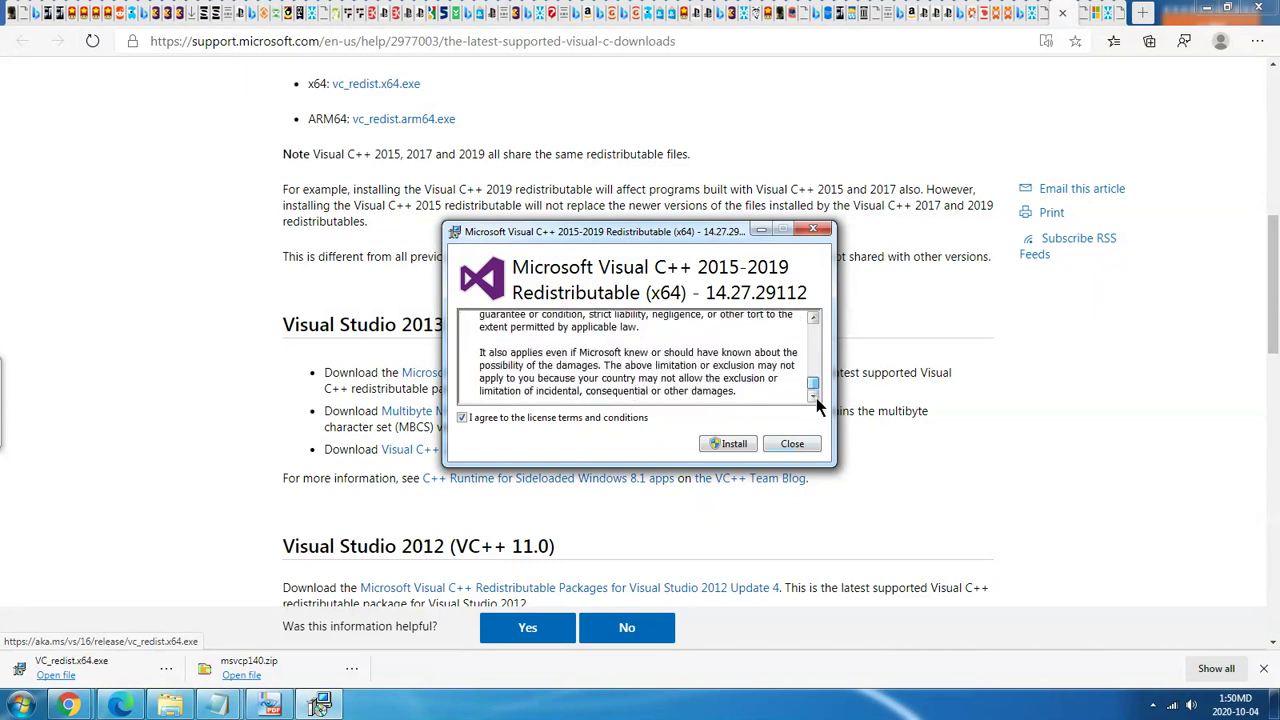
click(727, 444)
click(710, 373)
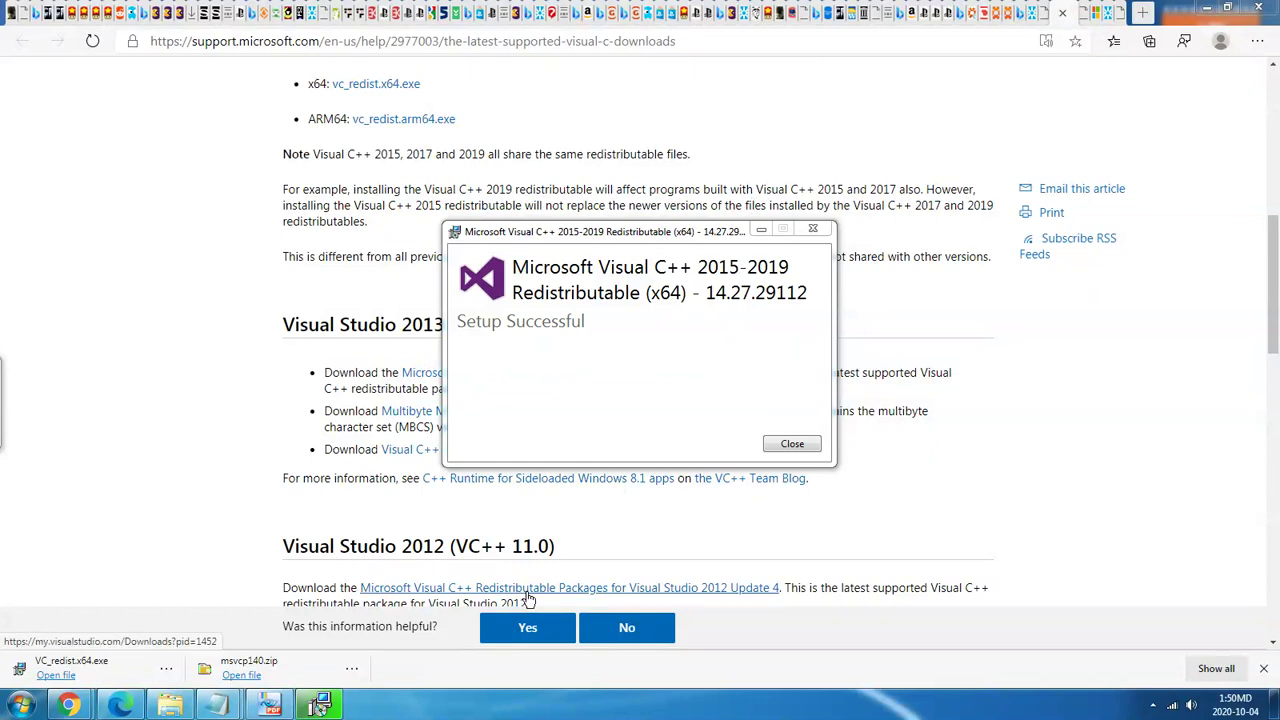
click(805, 447)
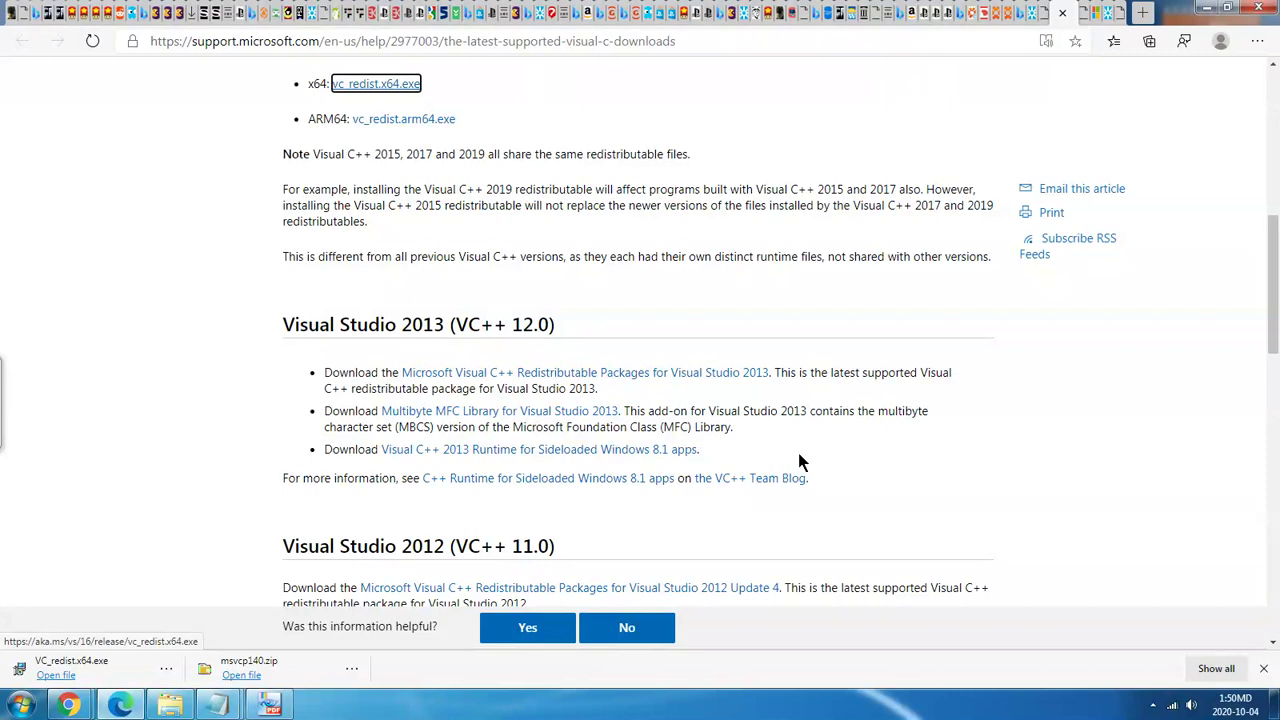
Switch to the Downloads folder in File Explorer and run pcsx2-1.6.0-setup (1).exe.
click(169, 705)
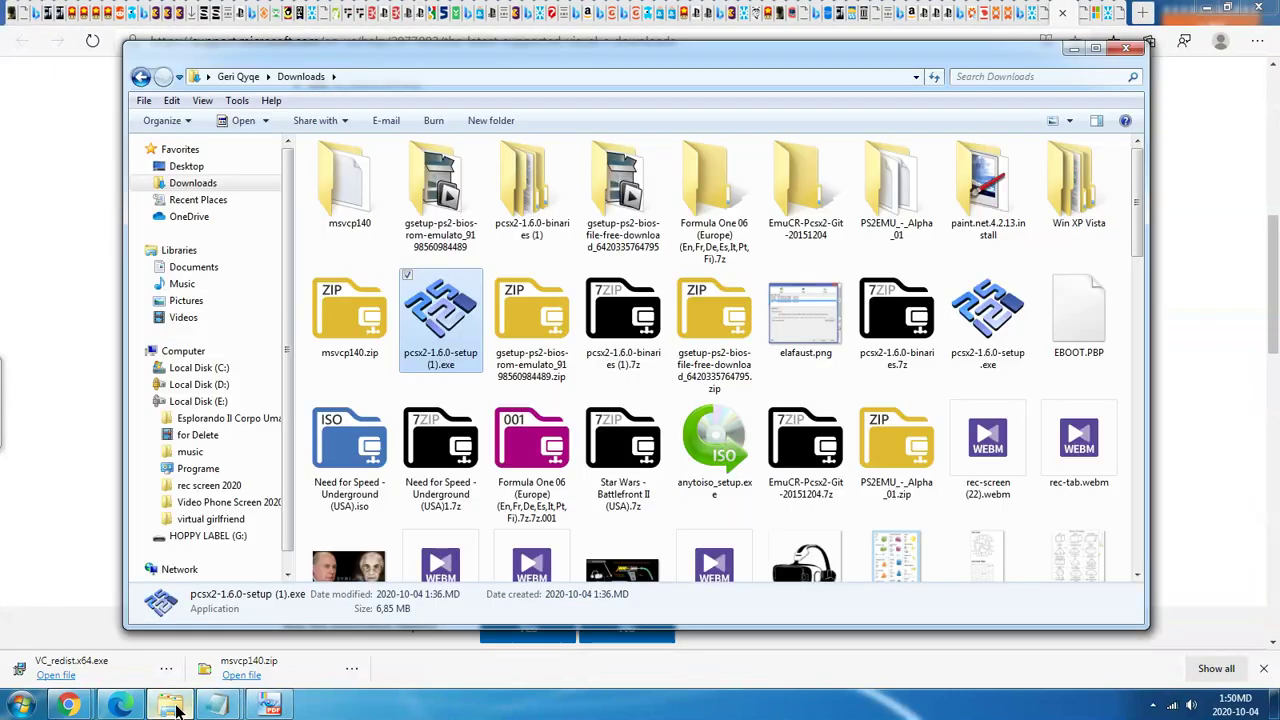
double_click(463, 338)
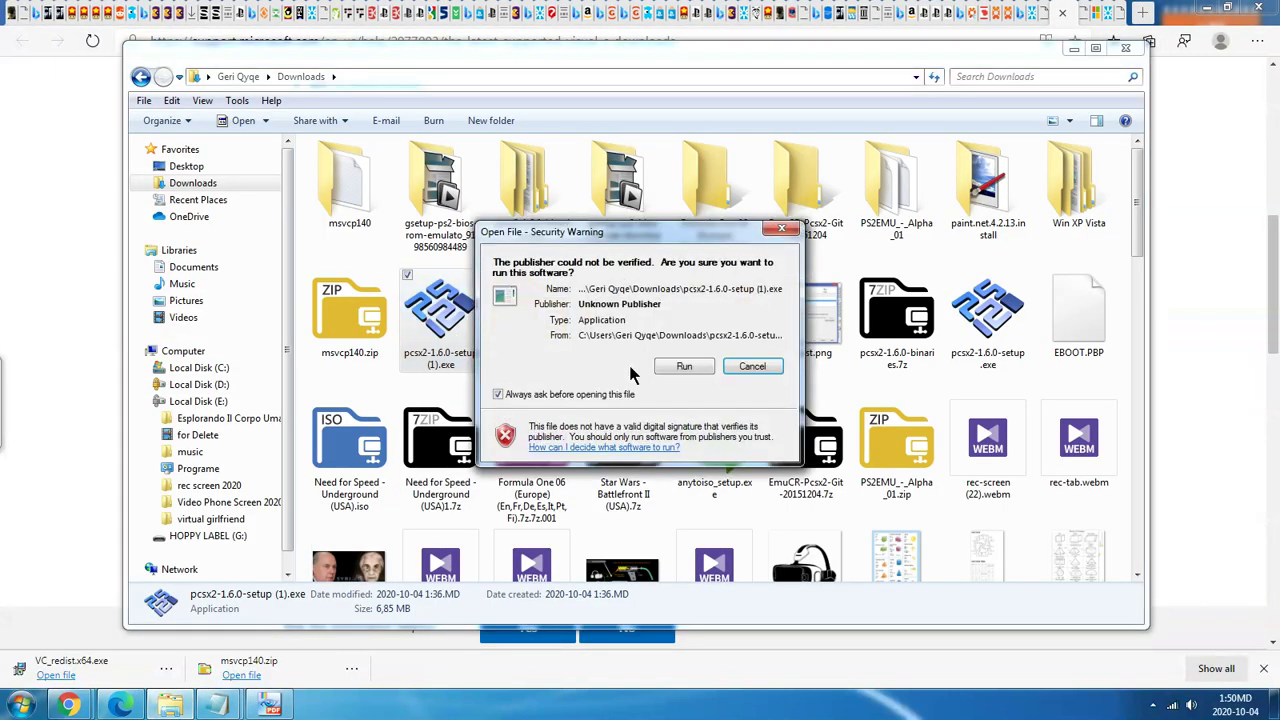
click(663, 368)
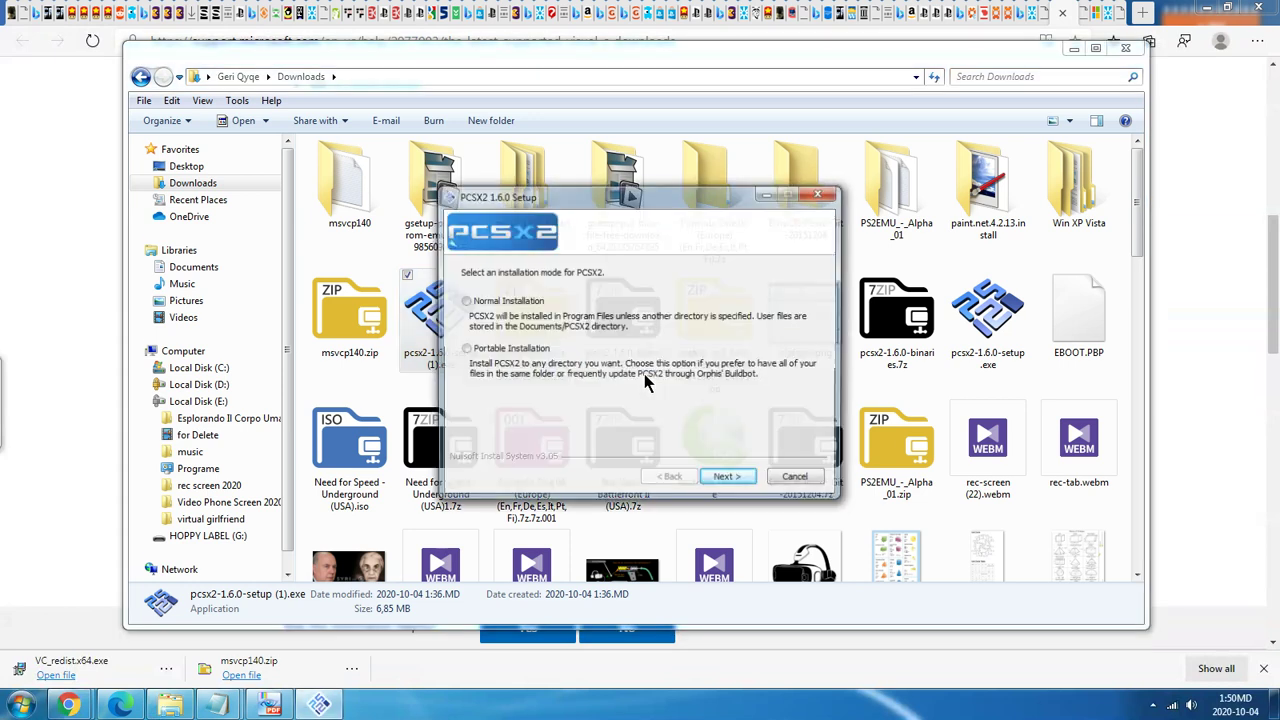
Reinstall PCSX2 1.6.0 as a Normal Installation in C:\Program Files (x86)\PCSX2, allowing removal of the existing version, and finish by launching it.
click(474, 304)
click(728, 481)
click(710, 366)
click(746, 478)
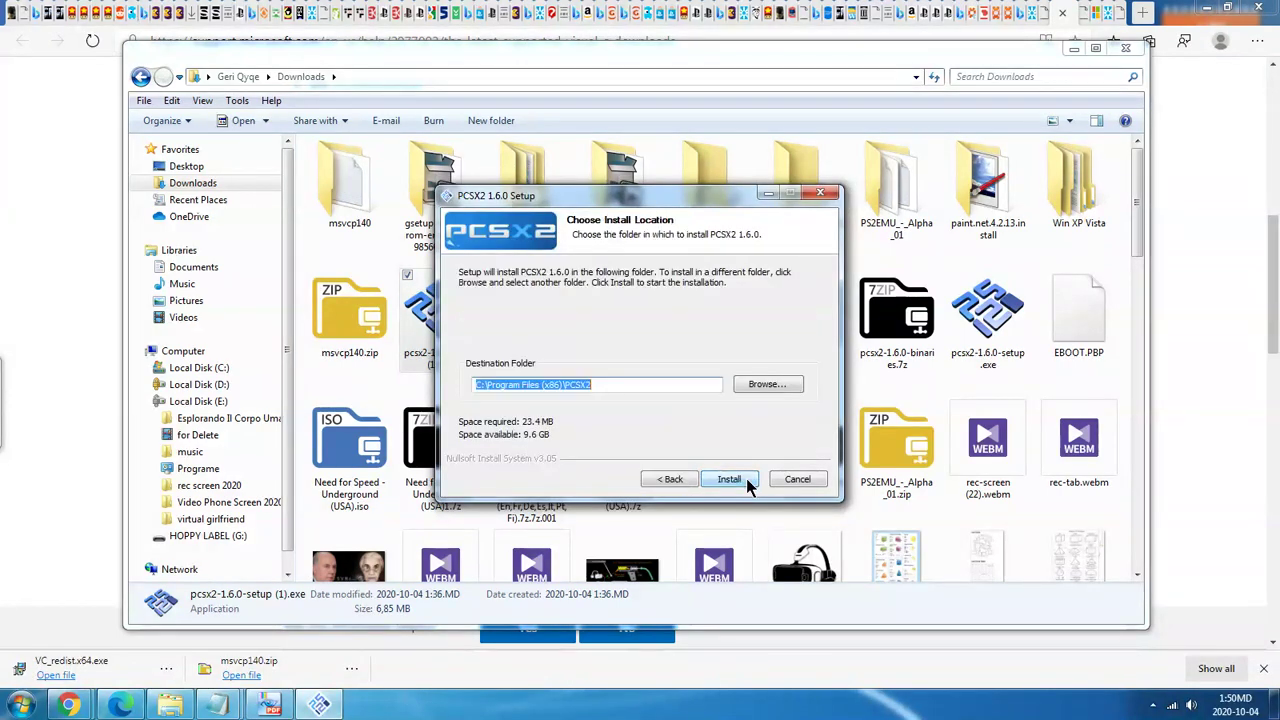
click(746, 478)
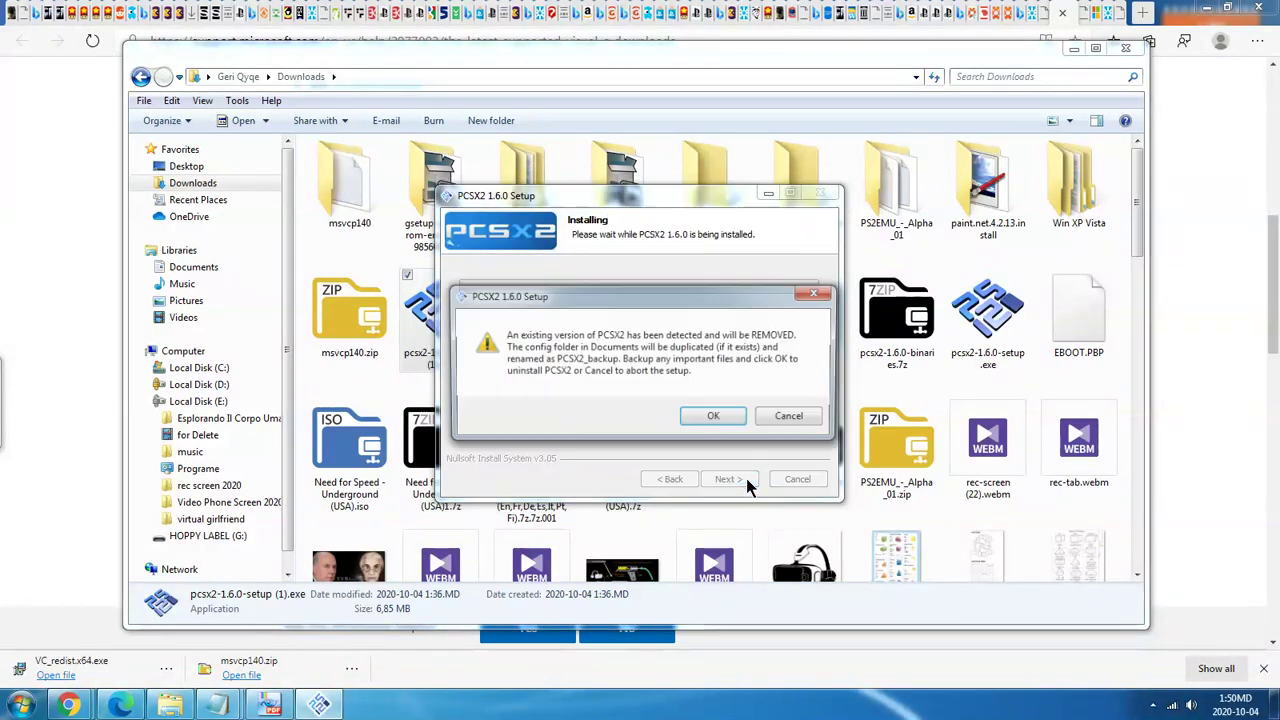
click(716, 418)
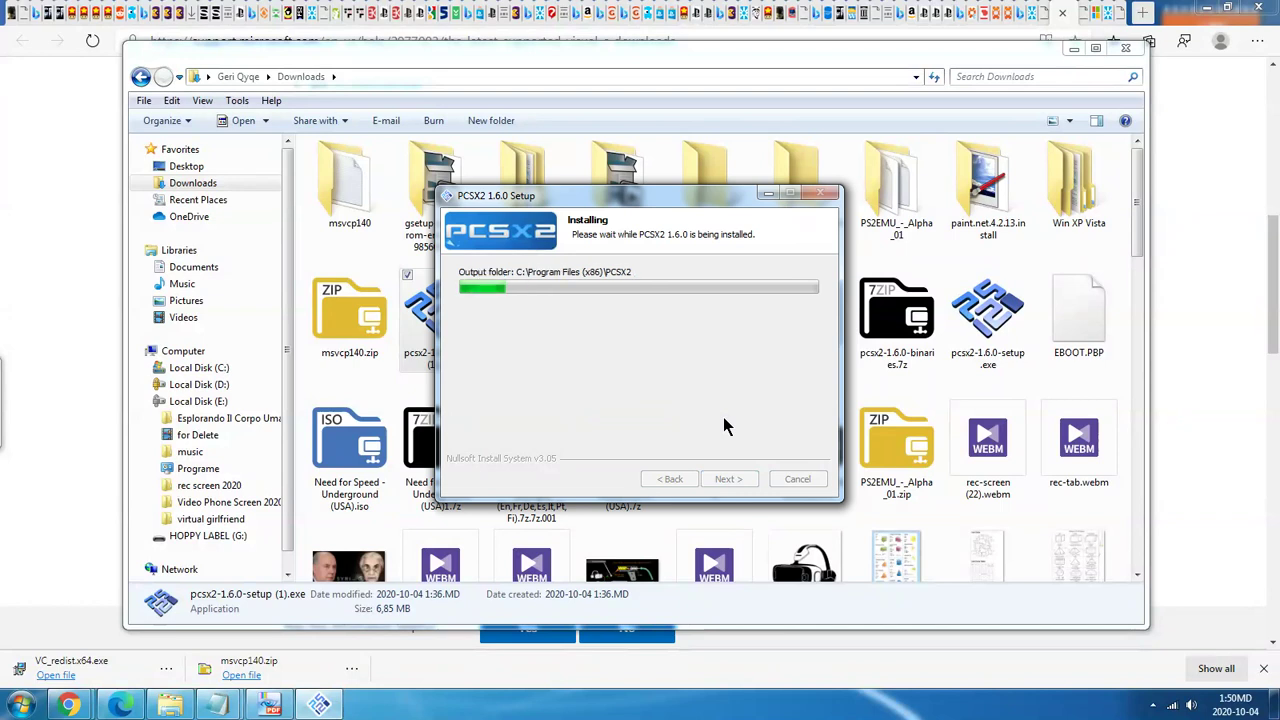
click(745, 479)
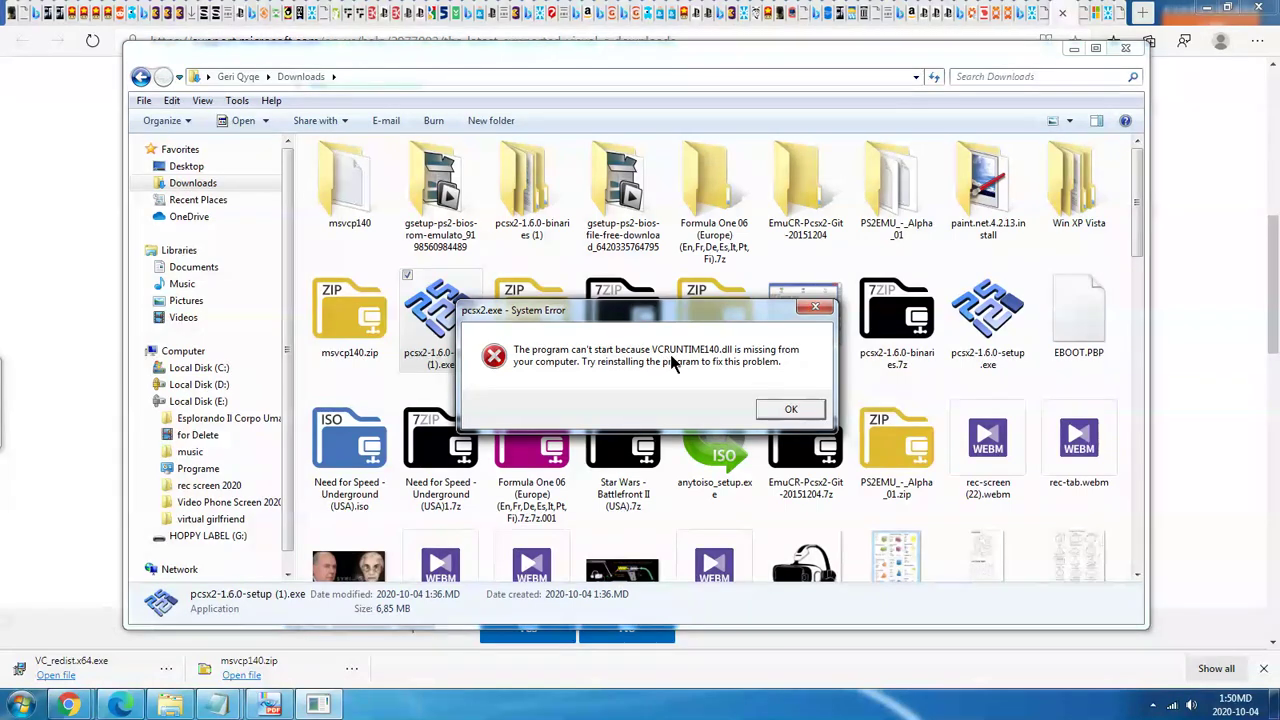
Search the web in a new browser tab for "vcruntime140.dll download".
click(1142, 12)
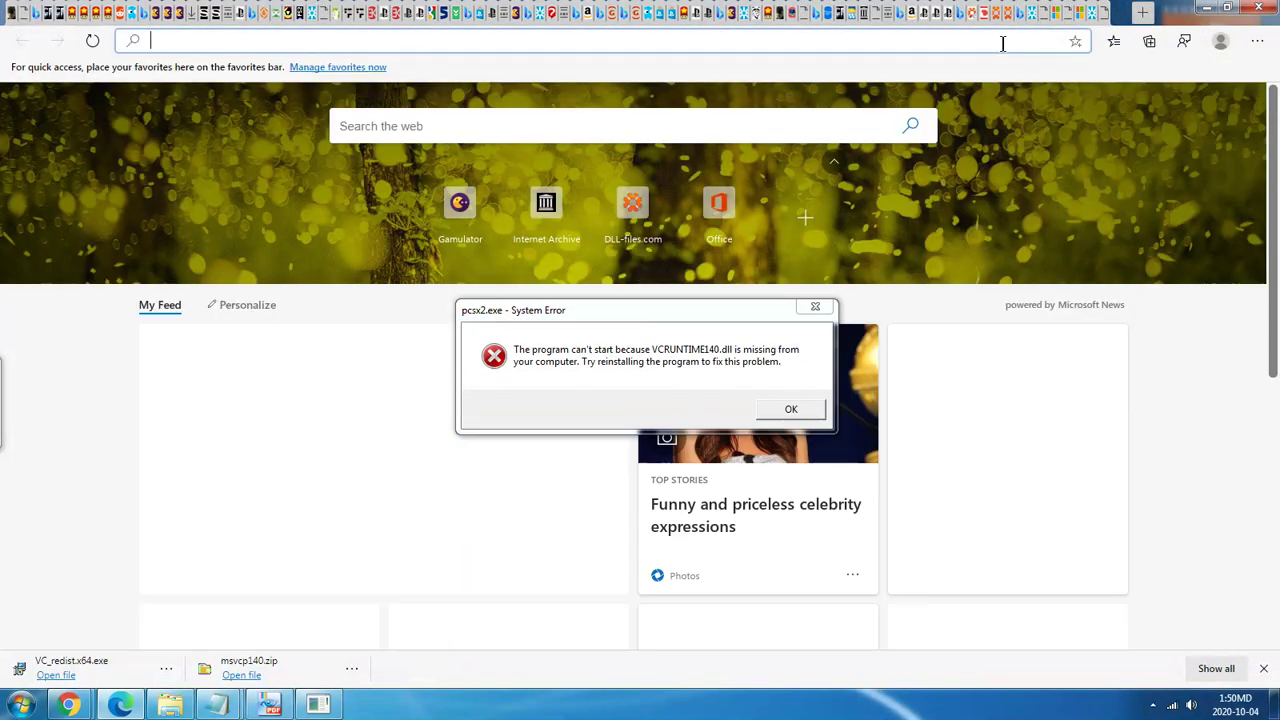
text(vcr)
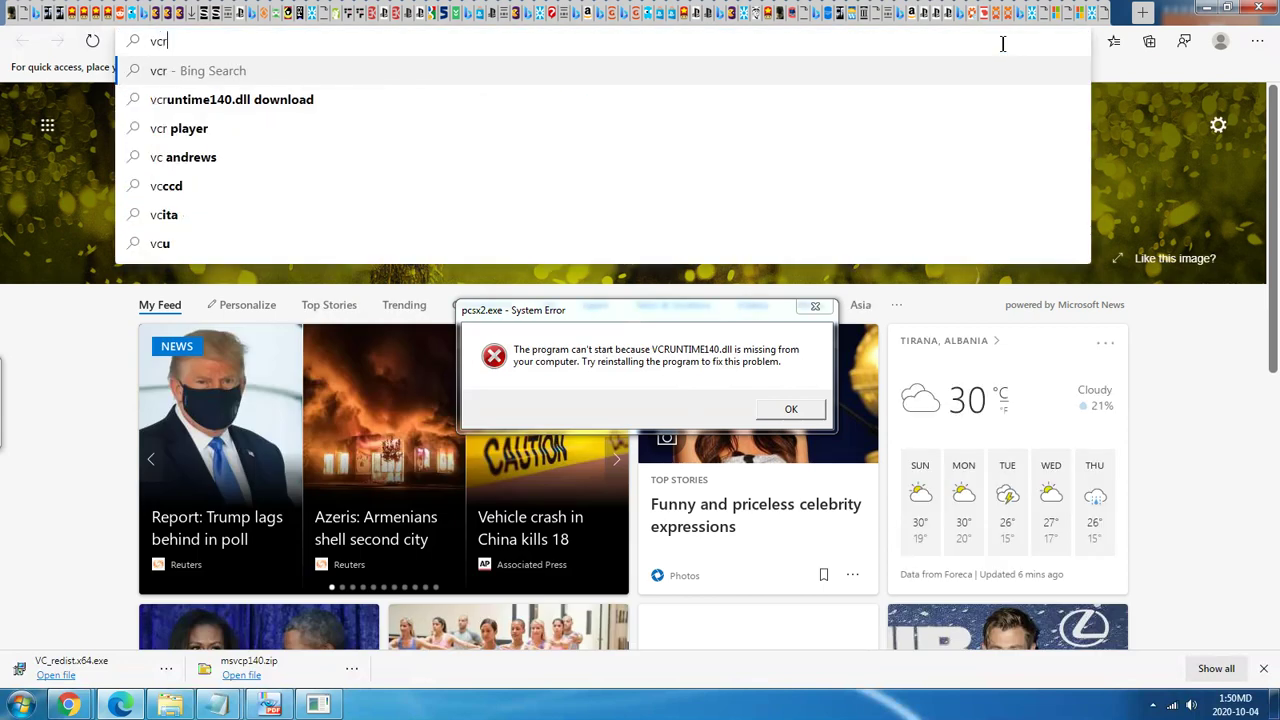
text(un)
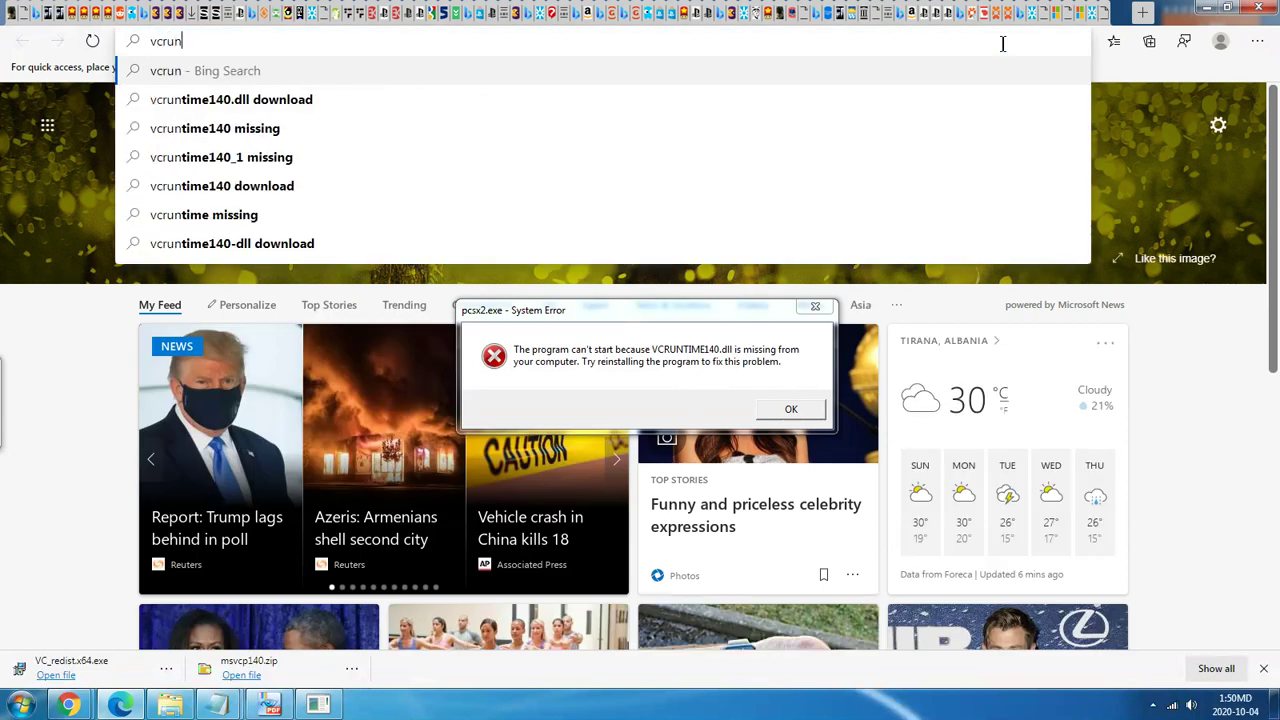
text(time140.dll download)
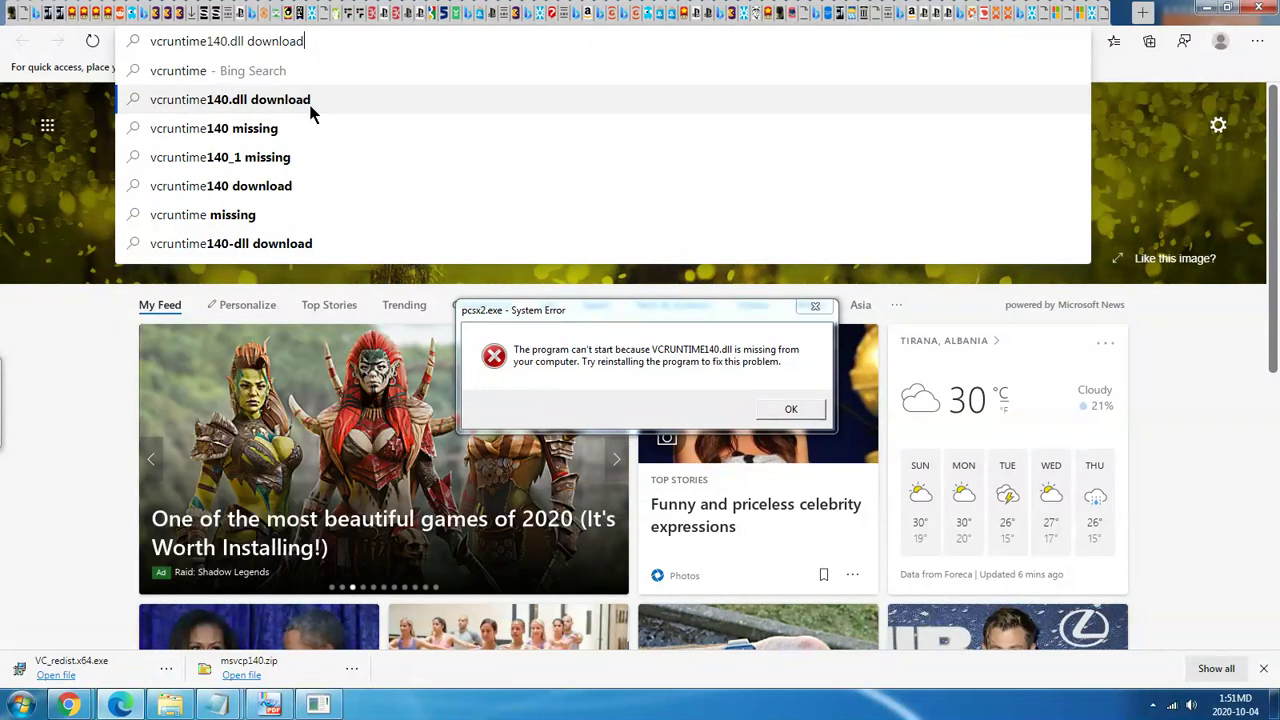
click(309, 108)
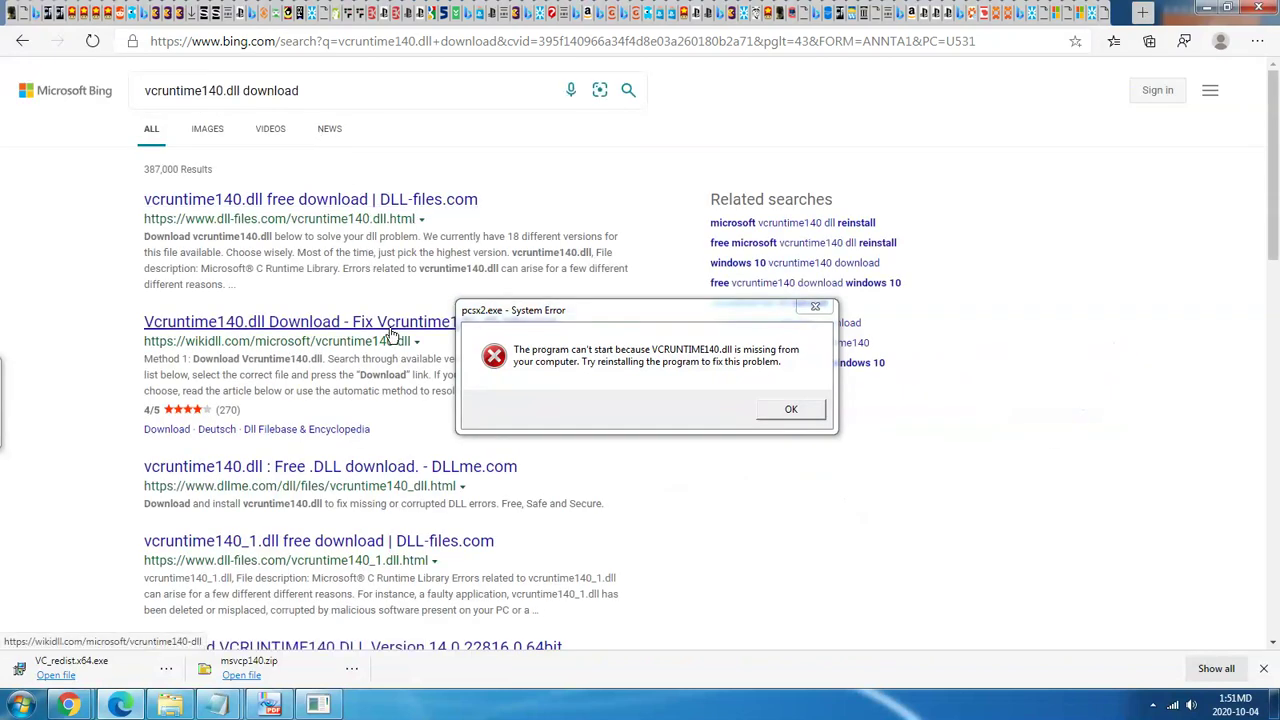
Switch to the open Softonic page, search the site for vcruntime140.dll and look through the results.
click(978, 12)
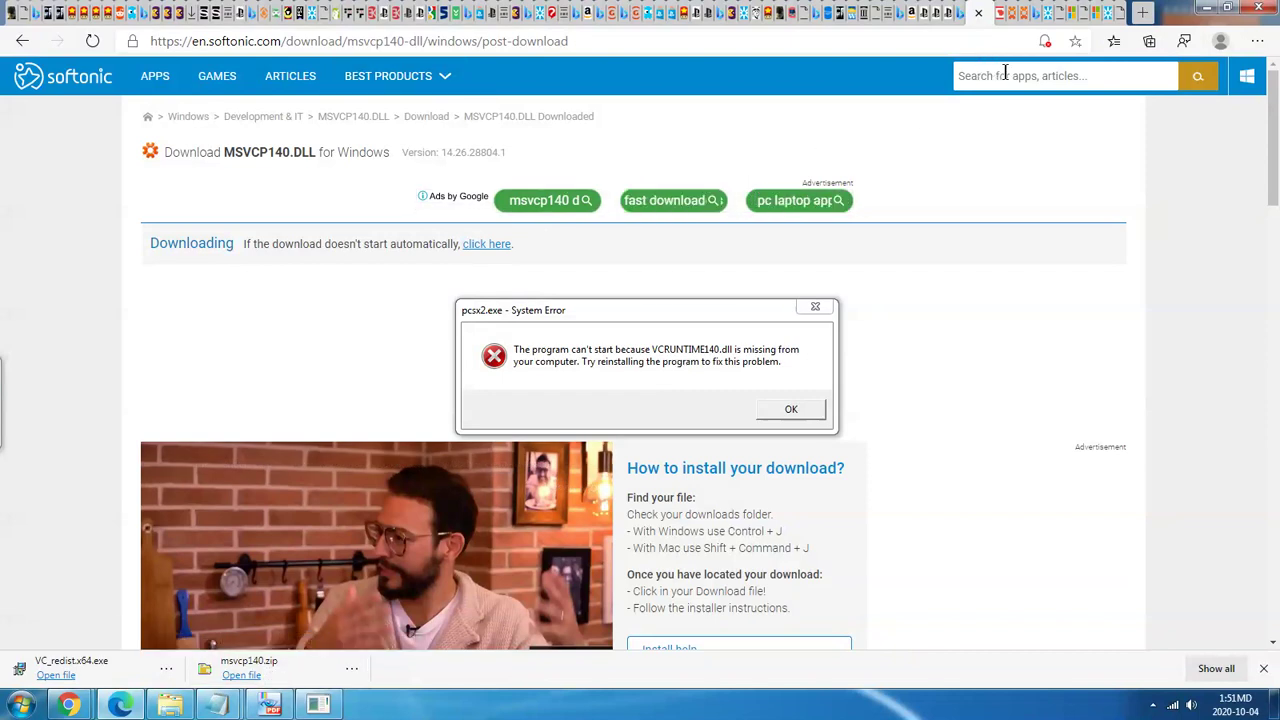
text(vcruntime140.dll)
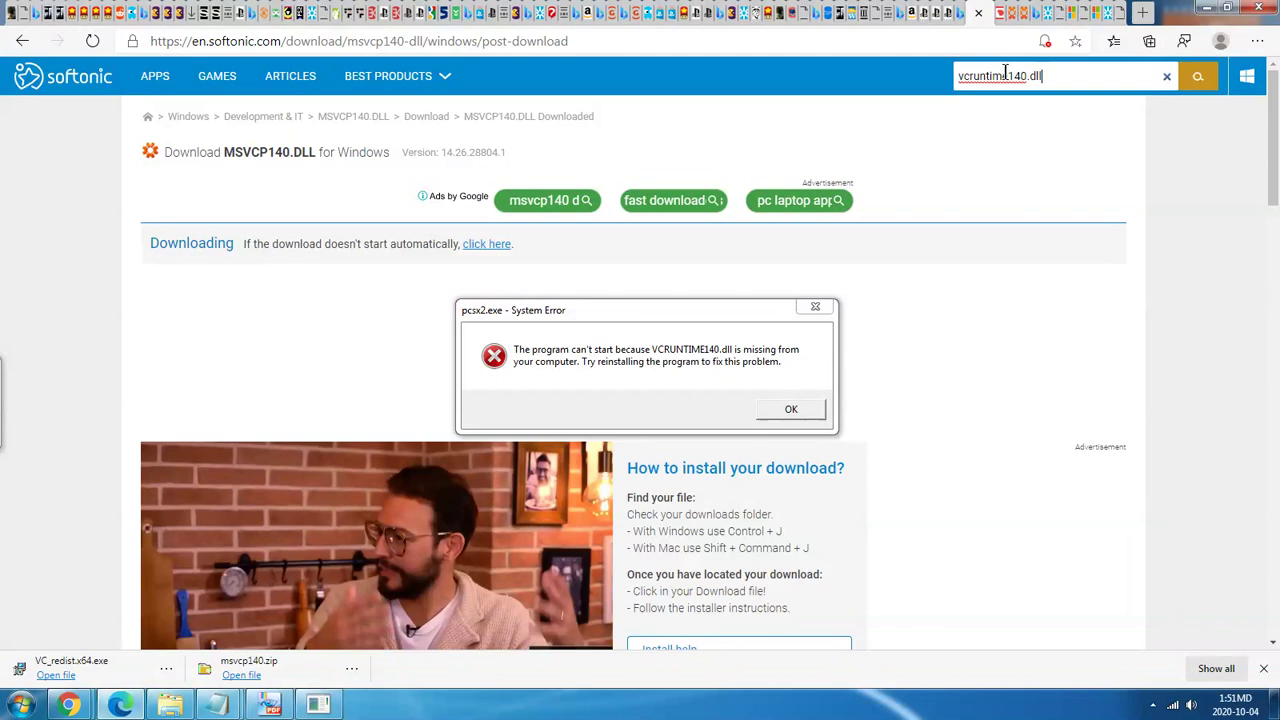
click(1197, 78)
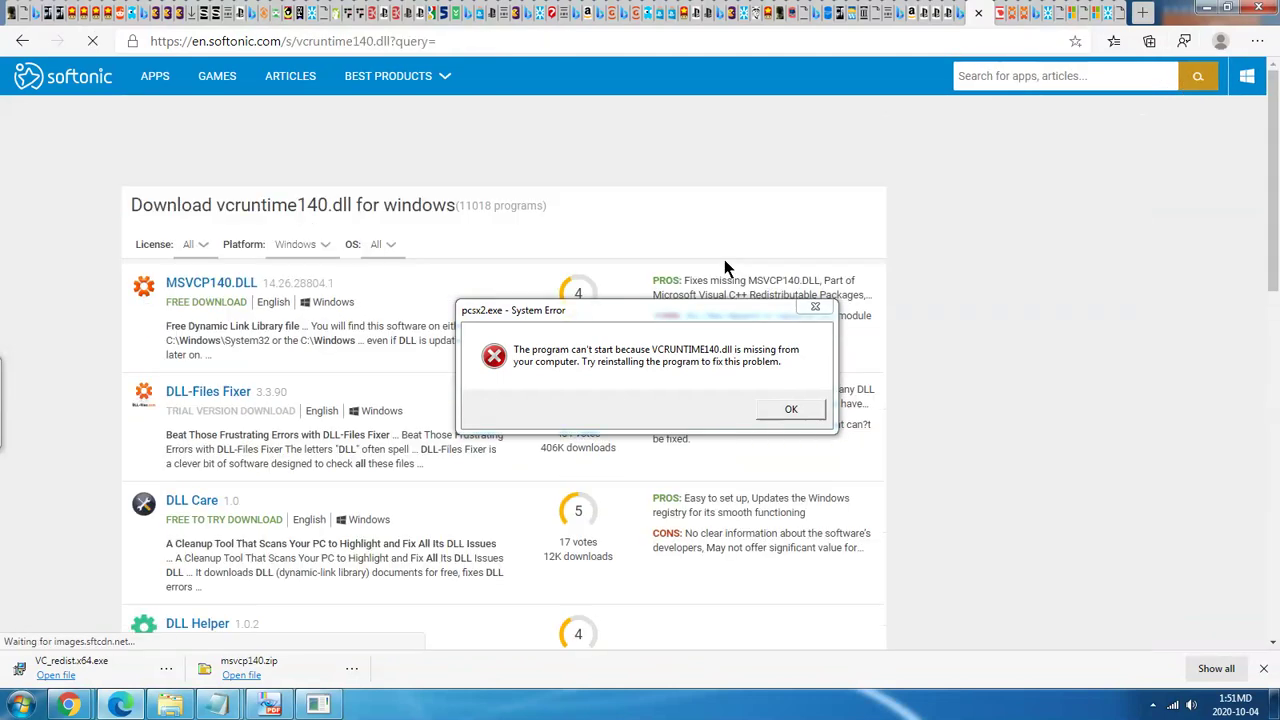
scroll(238, 365, down, 3)
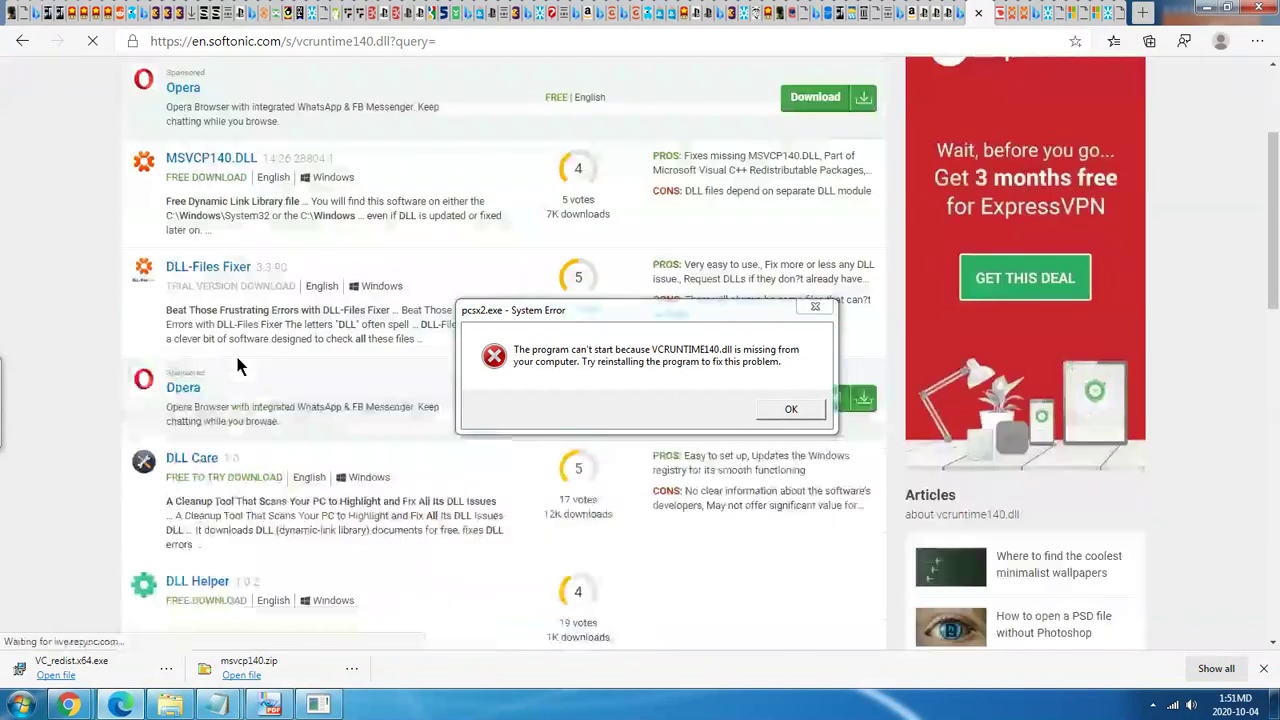
scroll(238, 365, down, 3)
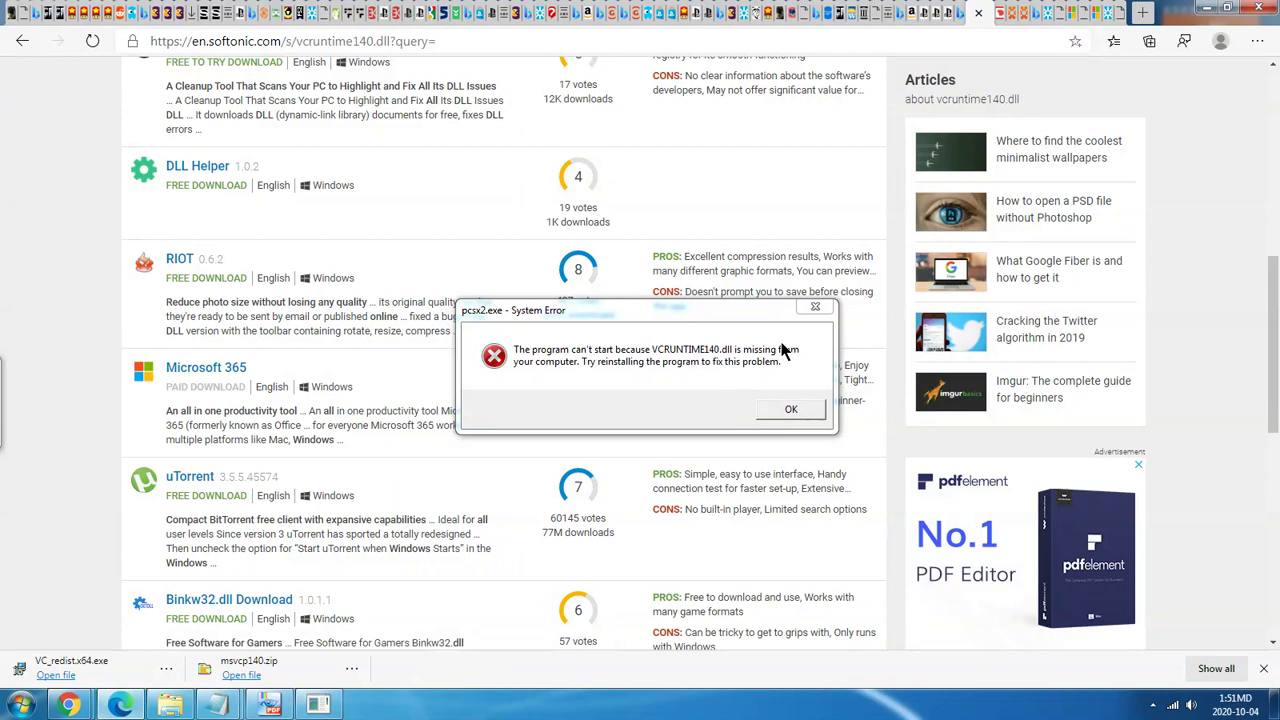
Dismiss the pcsx2.exe system error, search Softonic for VCRUNTIME140.dll, and open the DLL-Files Fixer result.
click(800, 411)
click(800, 411)
scroll(231, 256, up, 5)
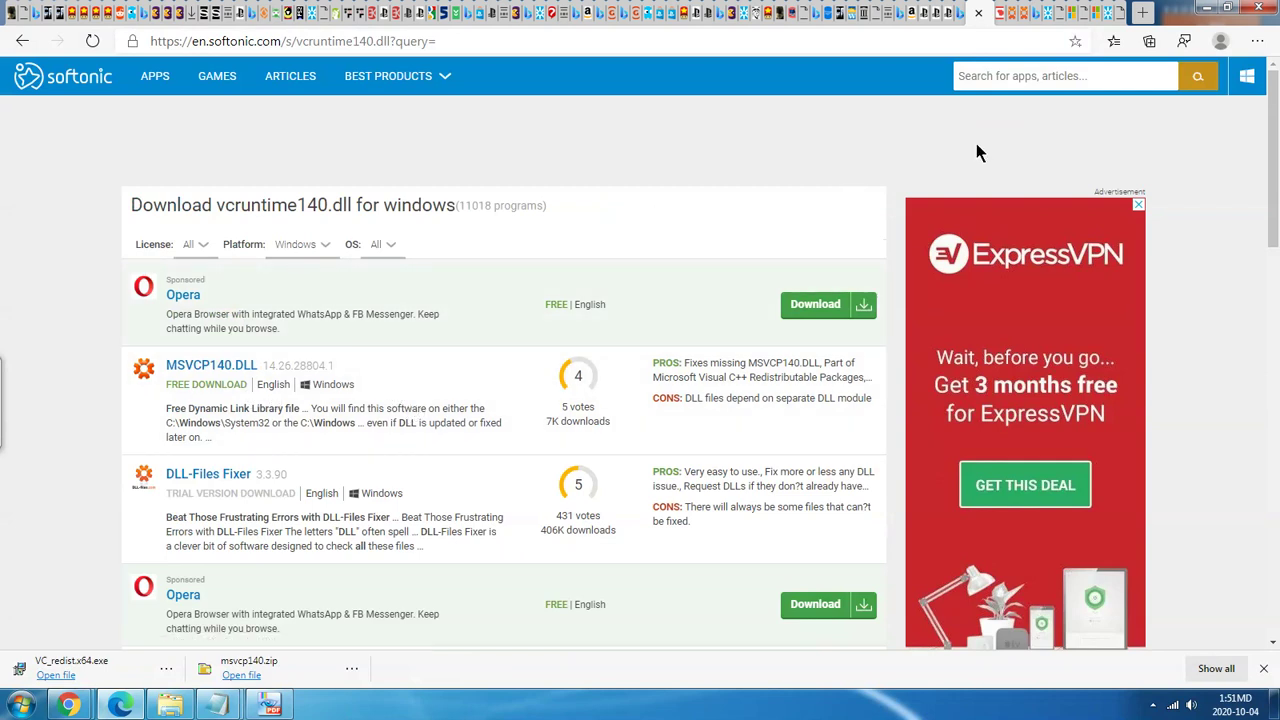
text(VCRUNTIM)
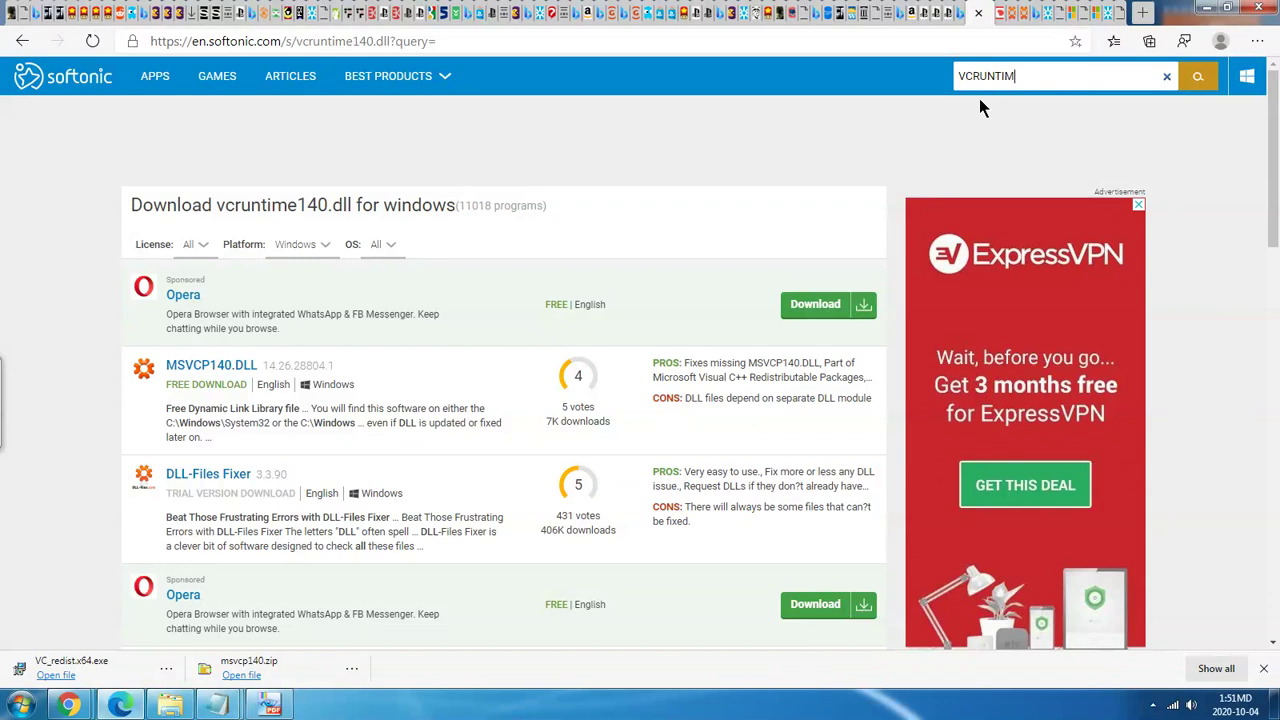
text(E140.dll)
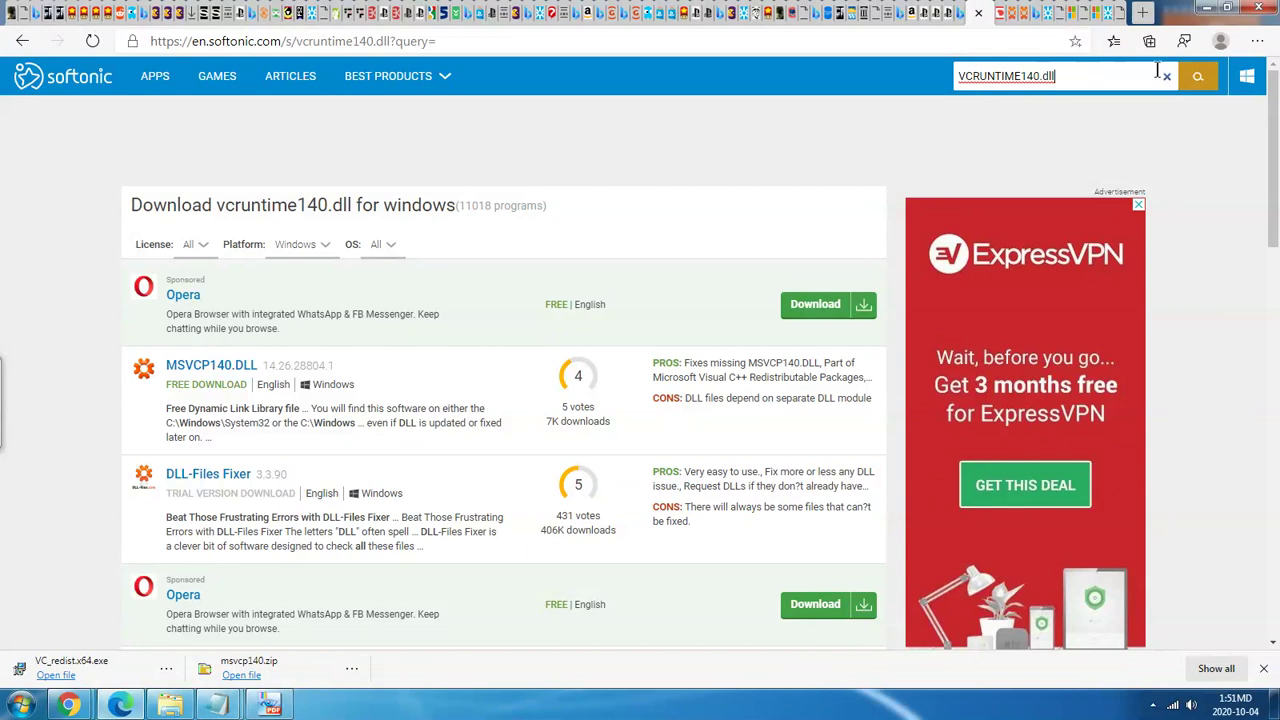
click(1203, 79)
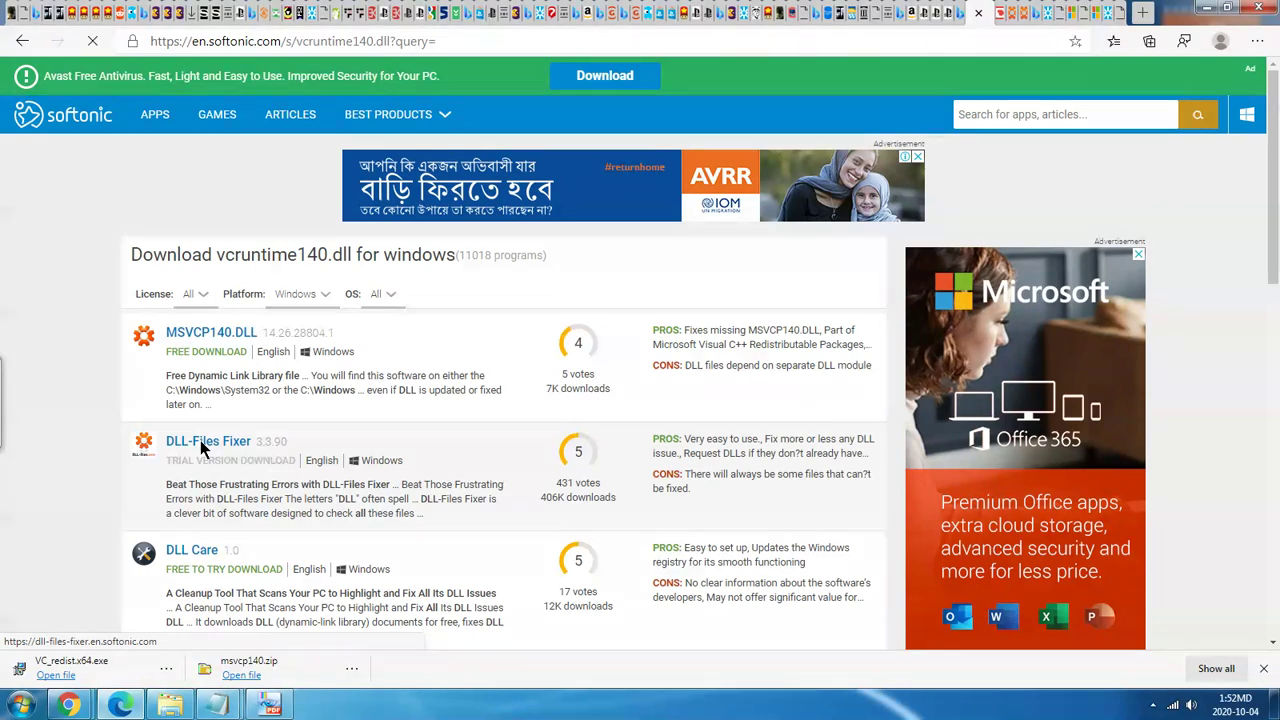
click(200, 445)
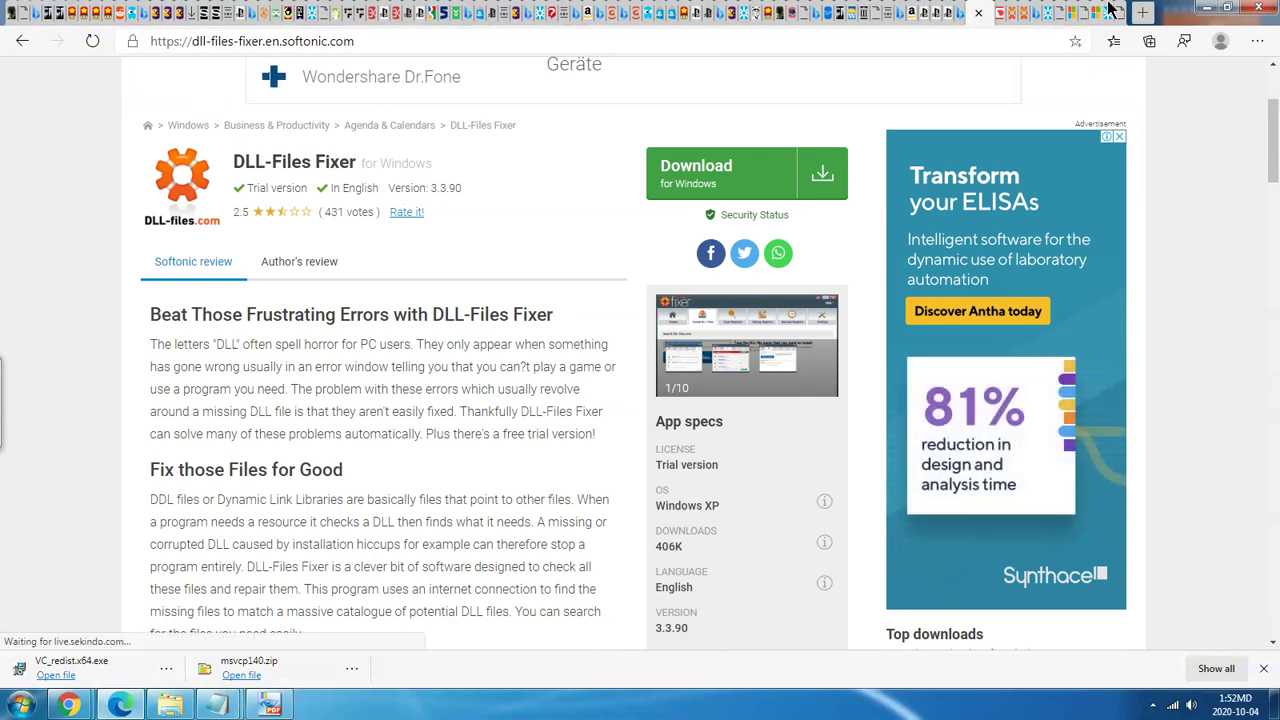
Search the web for "vcruntime140.dll download" in a new browser tab.
click(1112, 12)
click(1142, 12)
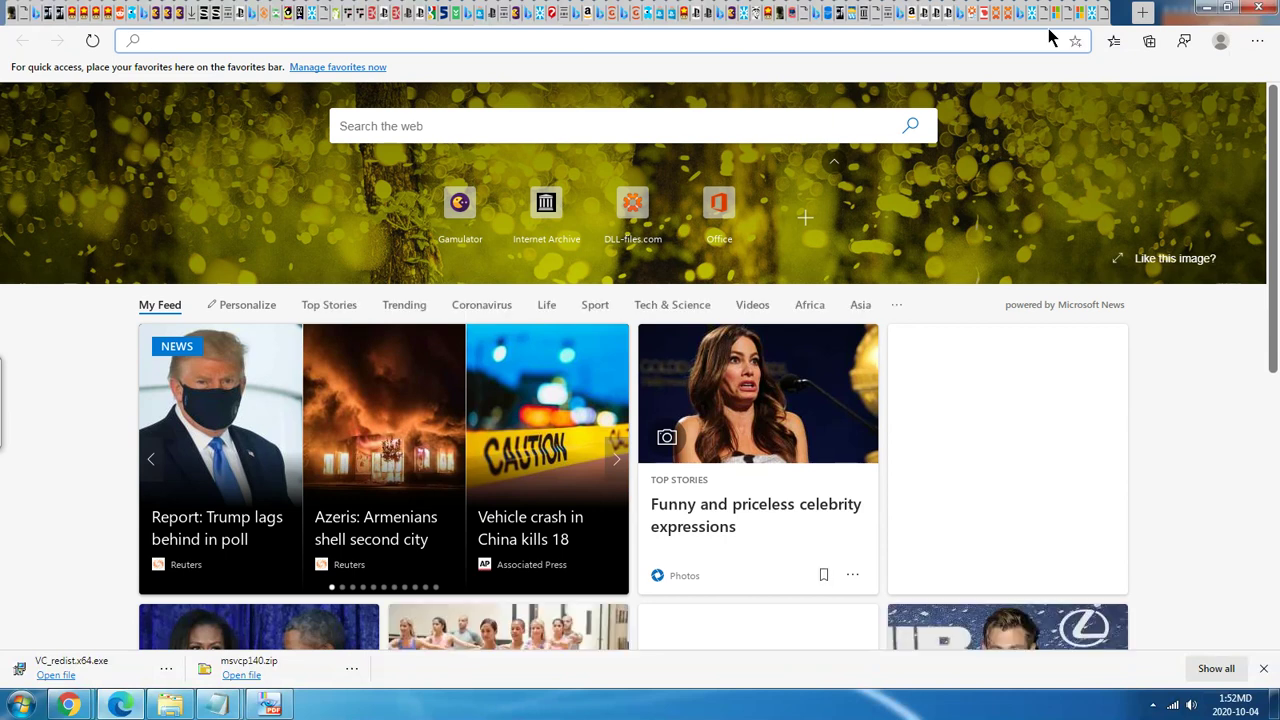
text(VCRUN)
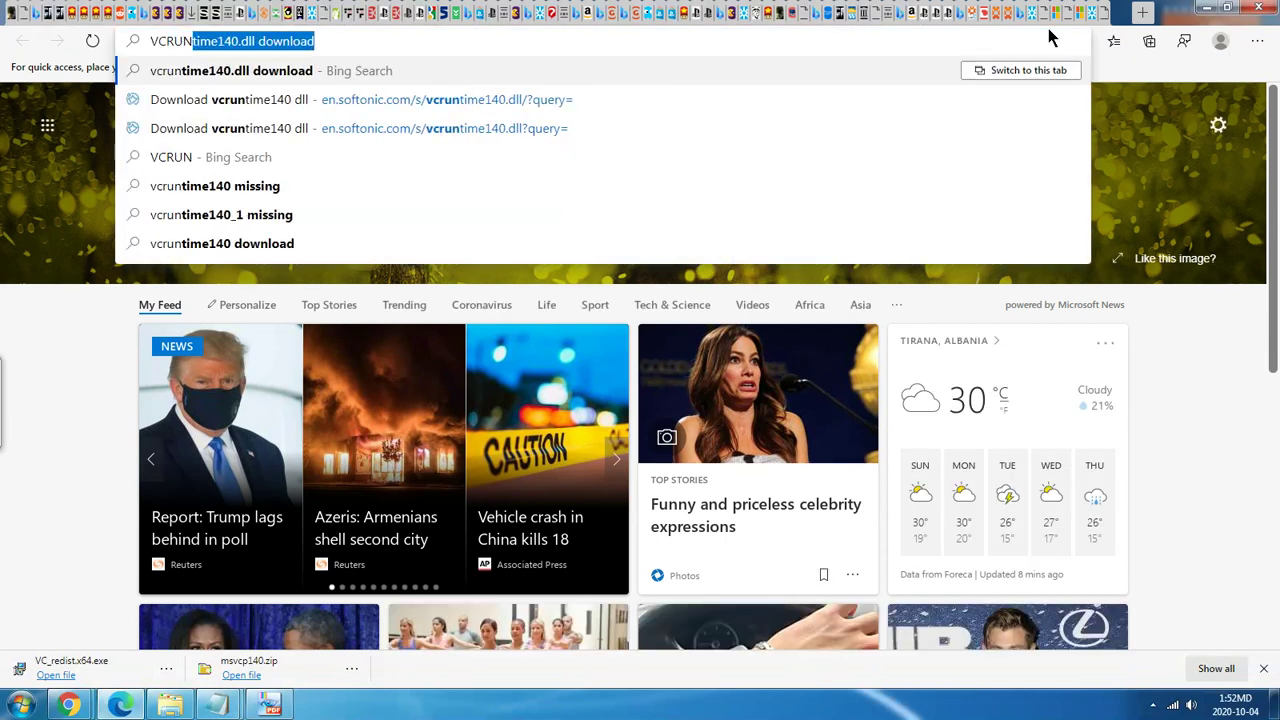
text(TIME!$)
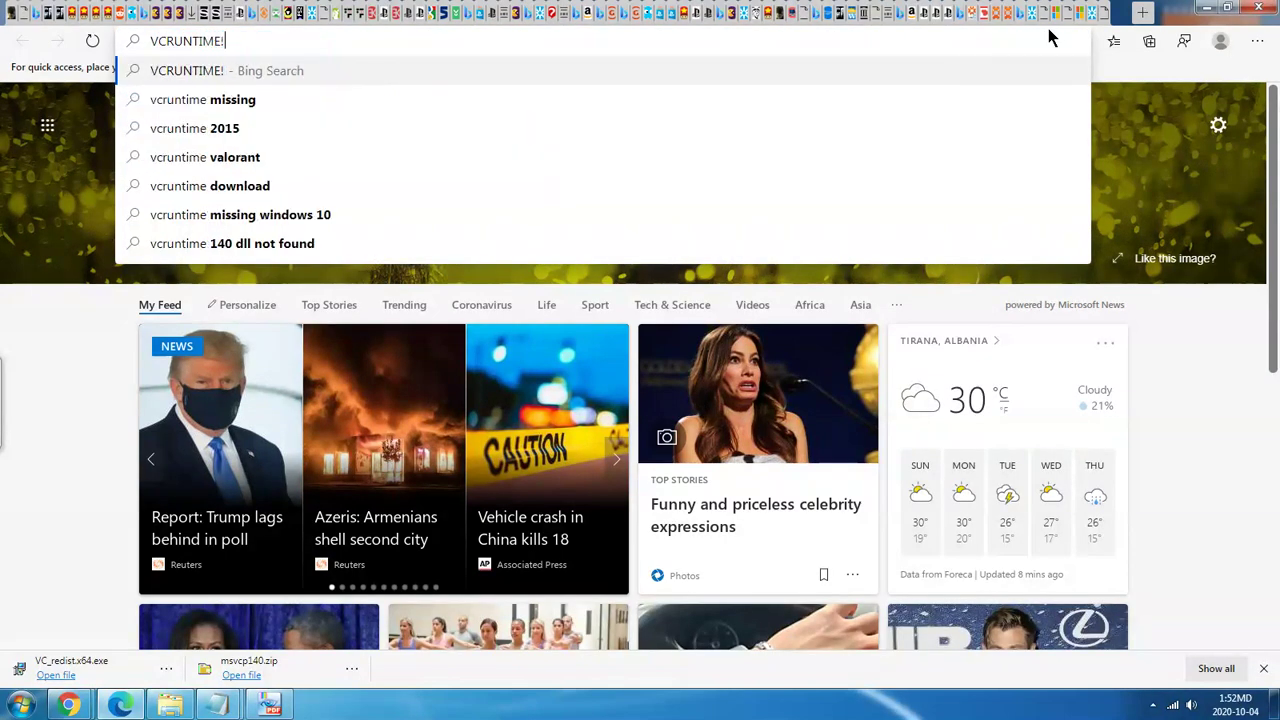
key(BackSpace)
key(BackSpace)
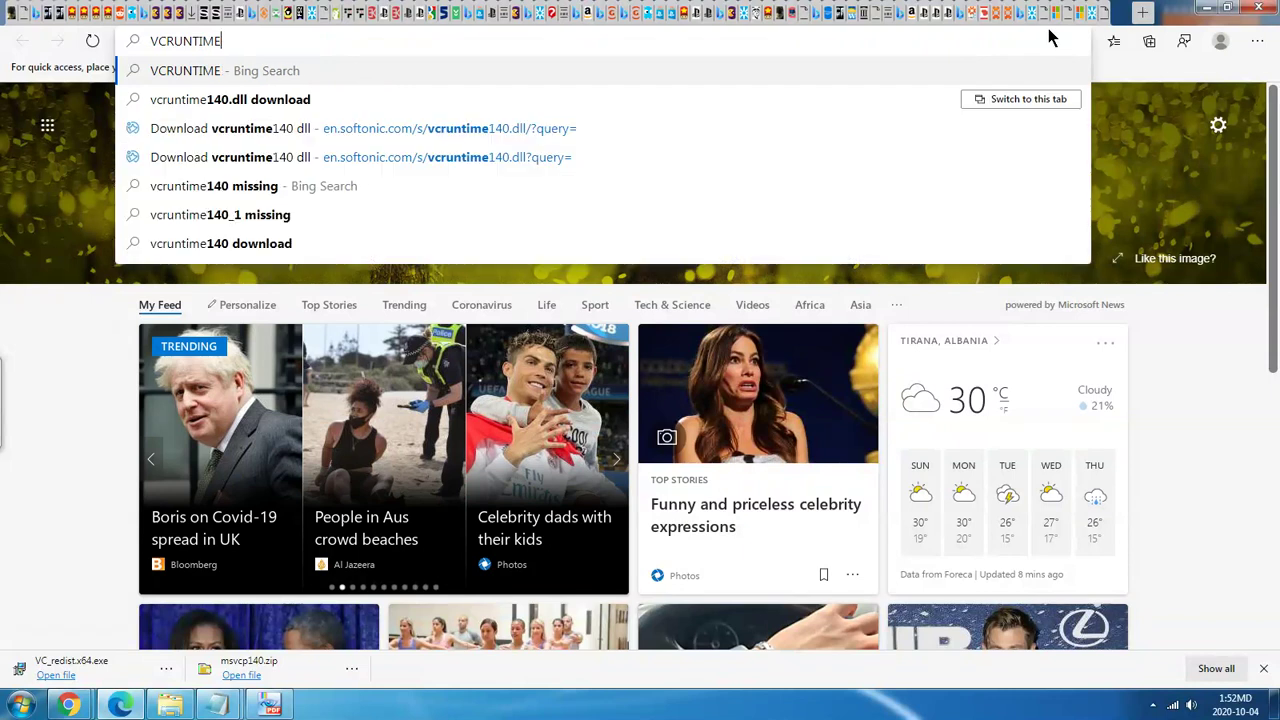
text(14)
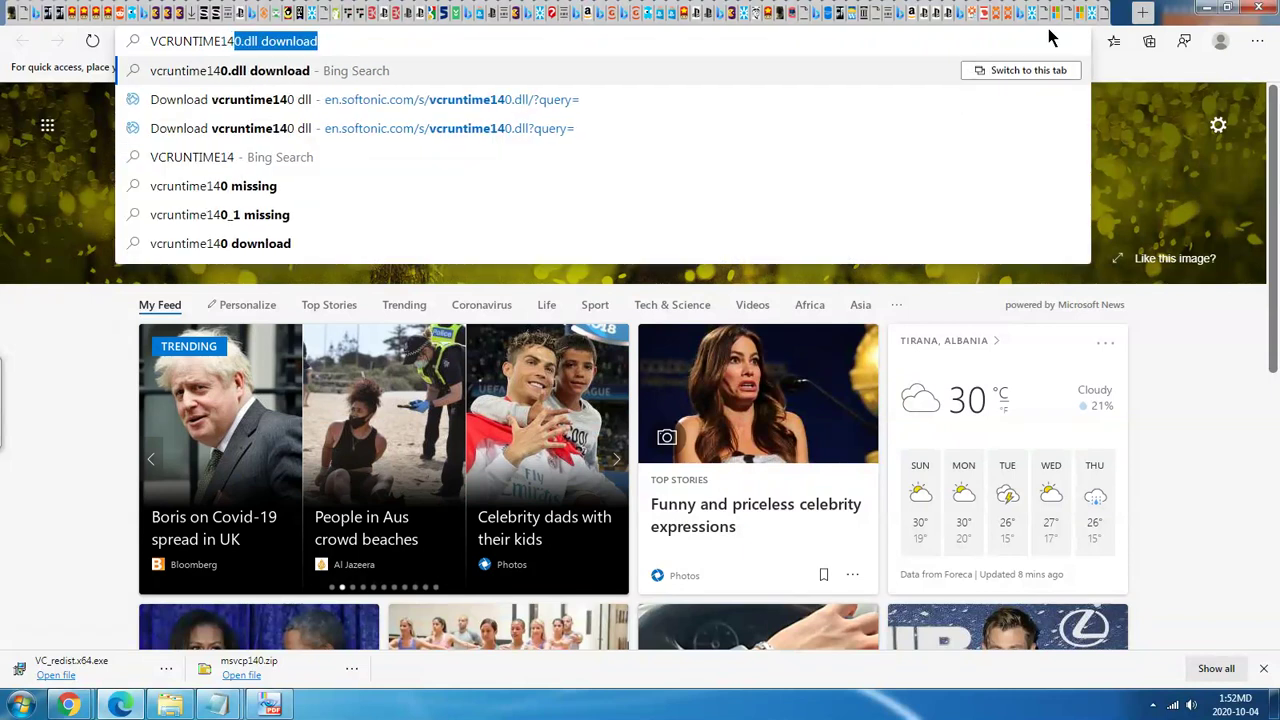
text(0.dll)
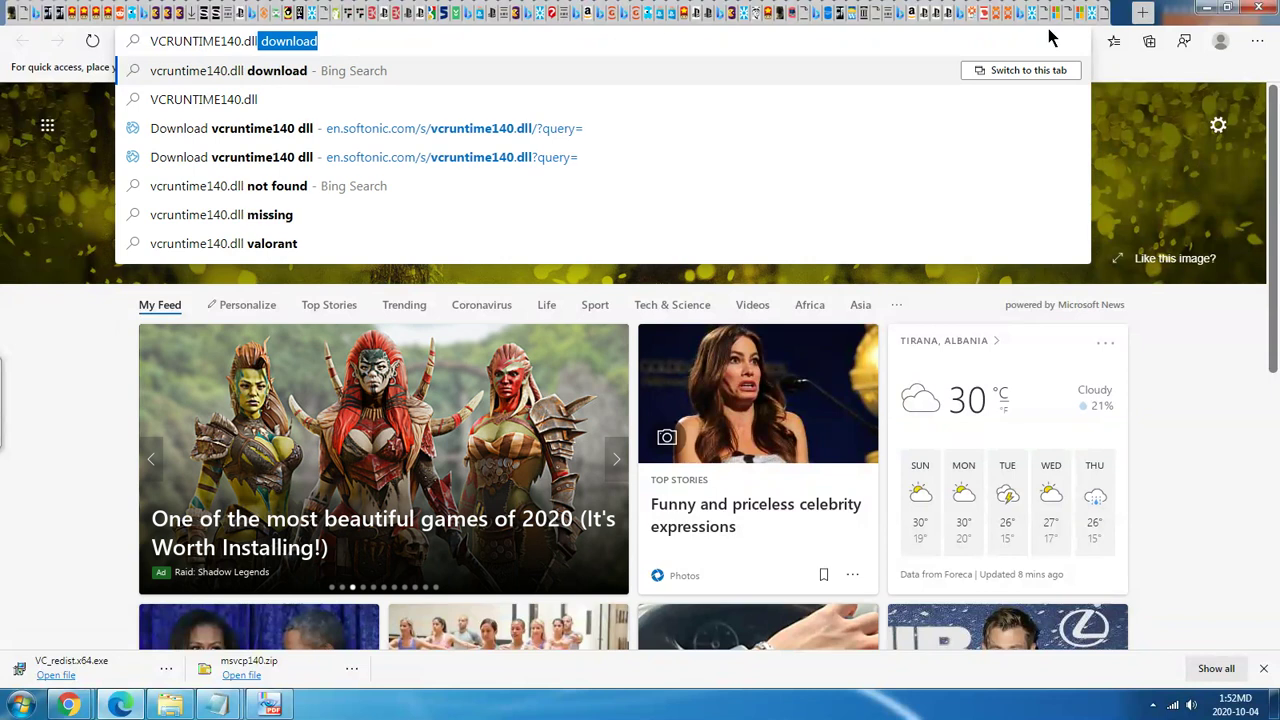
key(Return)
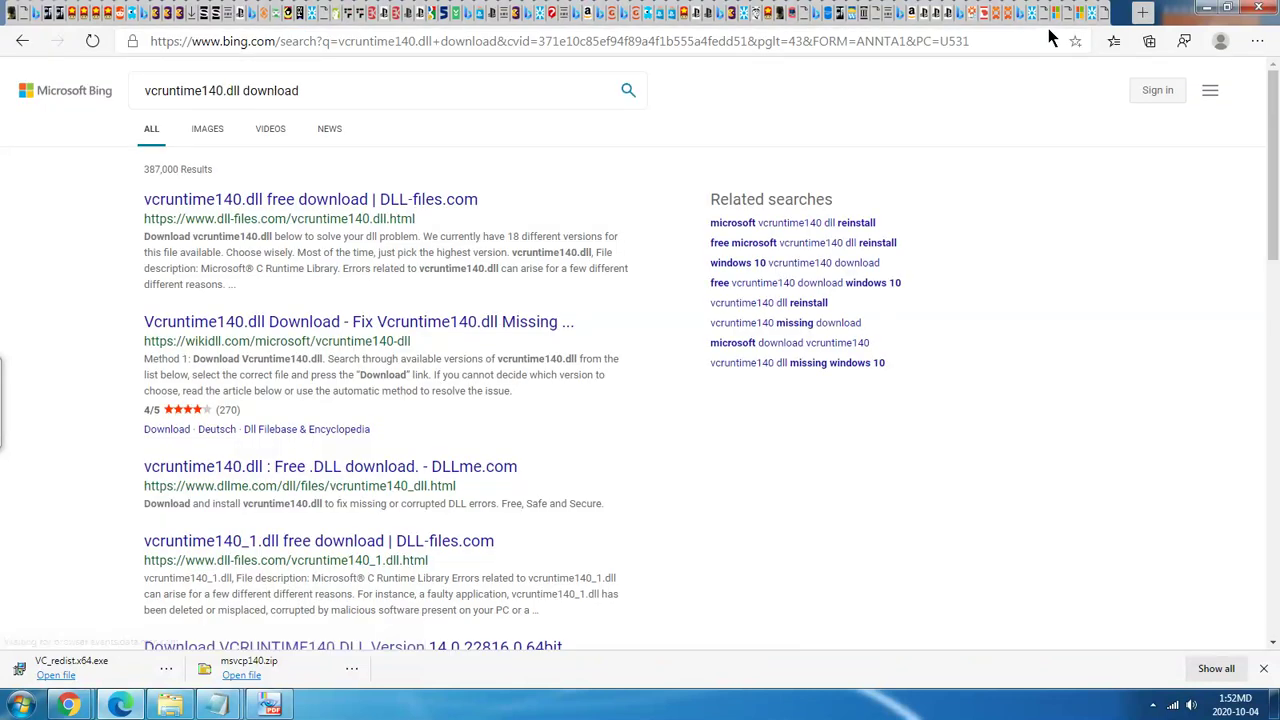
Open the DLL-files.com result for vcruntime140.dll in a new tab and restore the browser window to its smaller size.
right_click(444, 201)
click(478, 214)
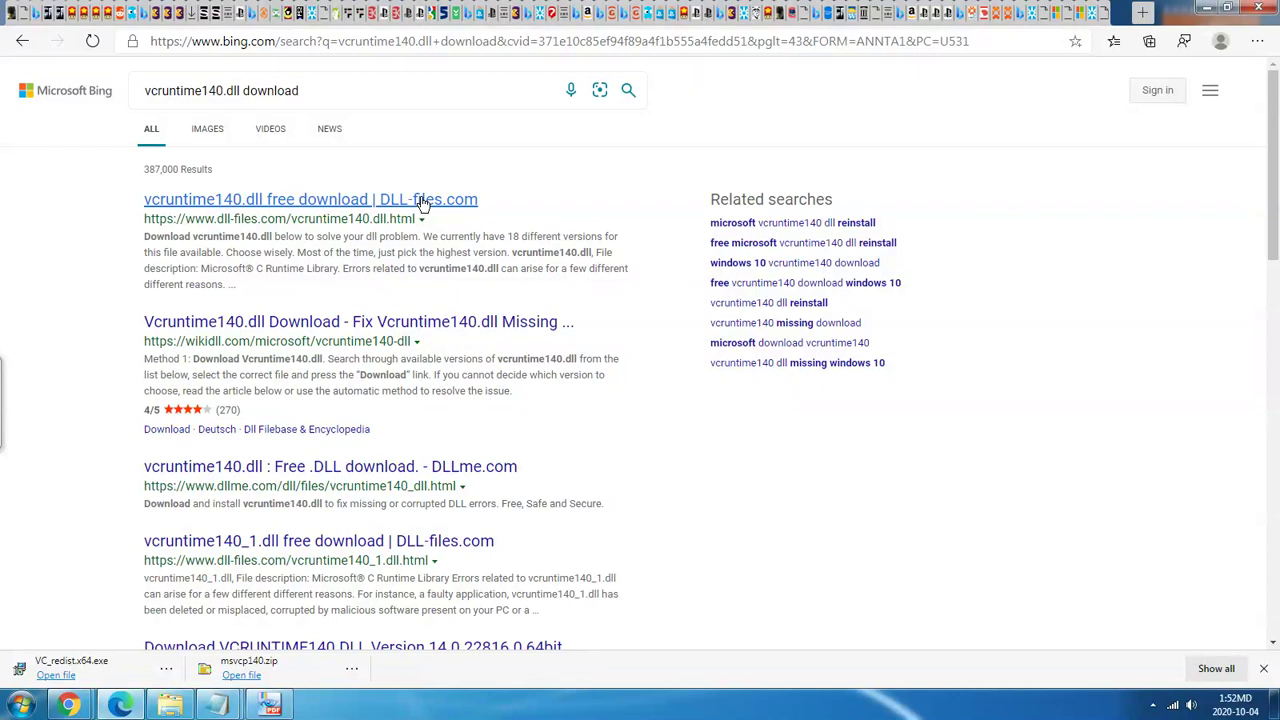
click(1226, 8)
right_click(418, 221)
click(443, 234)
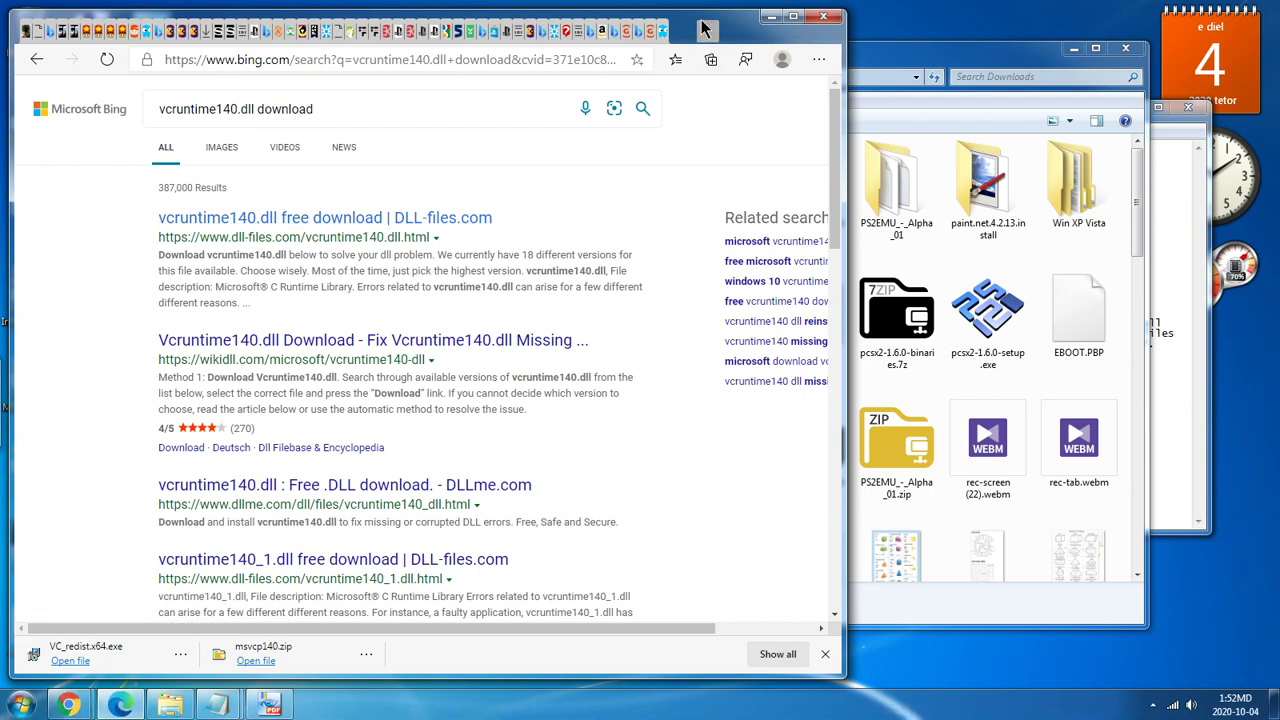
Look through the open browser tabs for the DLL-files.com vcruntime140.dll page.
click(666, 32)
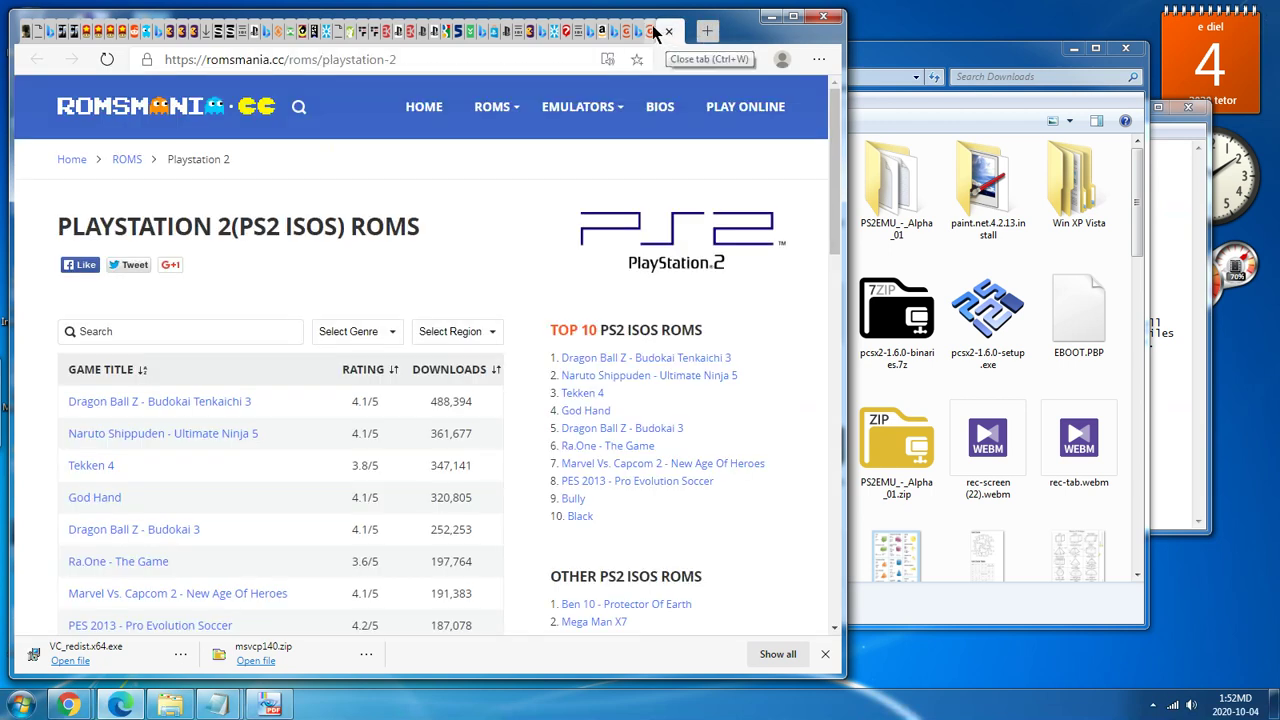
click(657, 31)
click(634, 32)
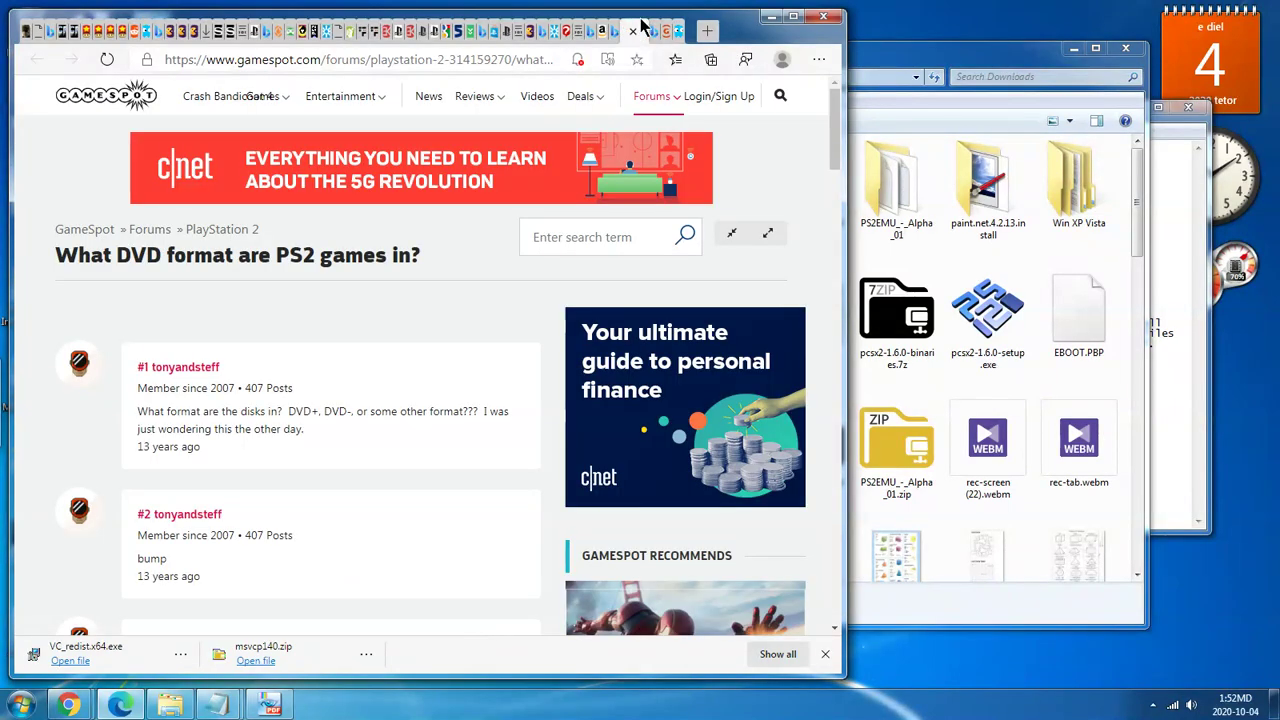
drag(720, 31, 896, 68)
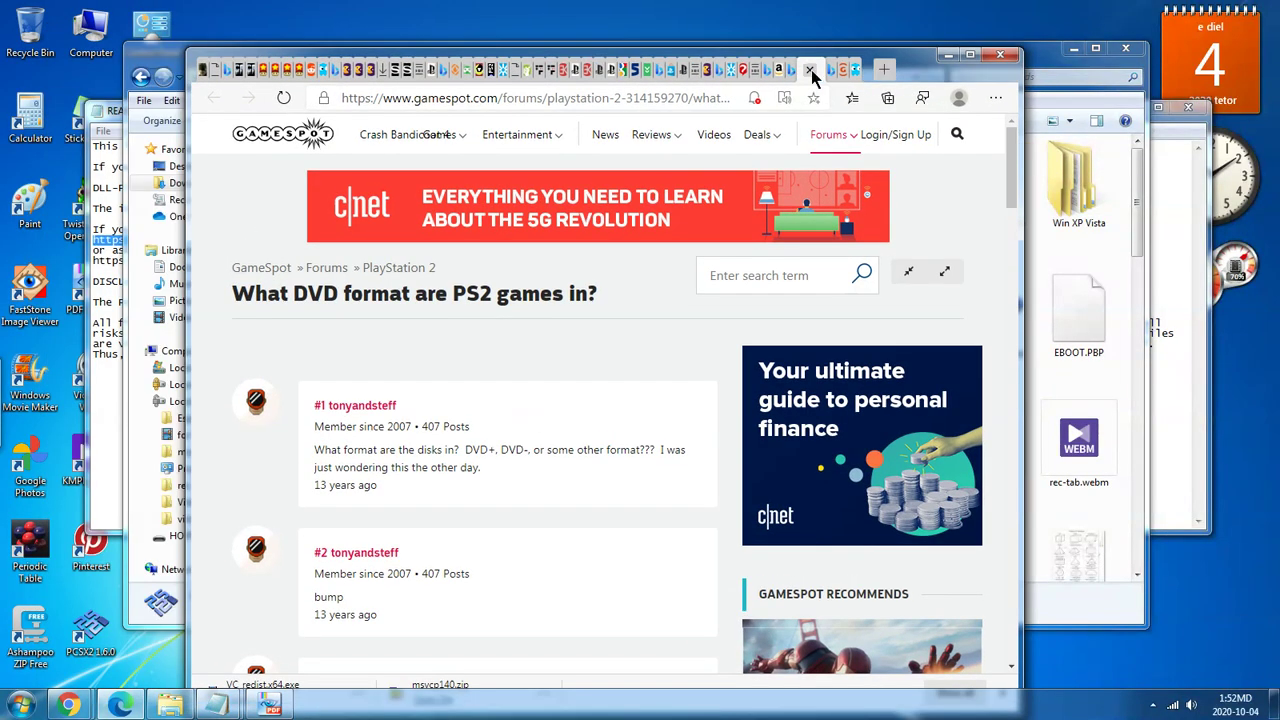
click(734, 70)
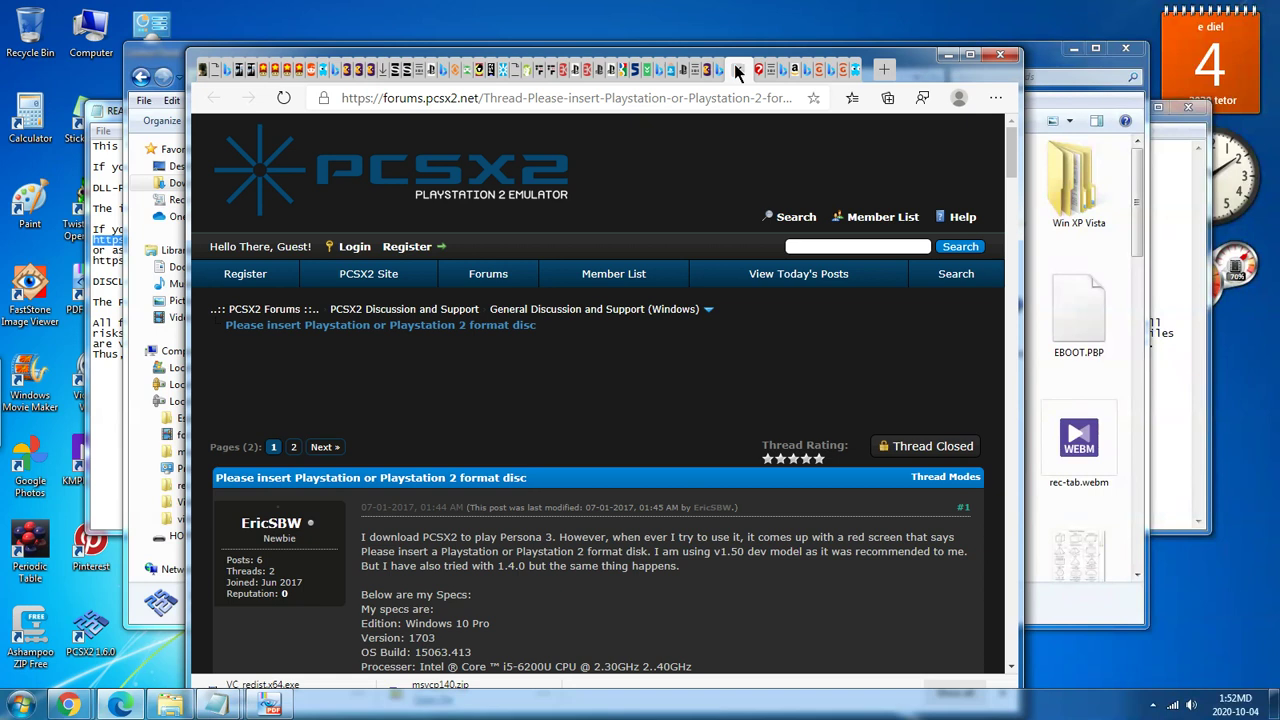
click(734, 70)
click(749, 70)
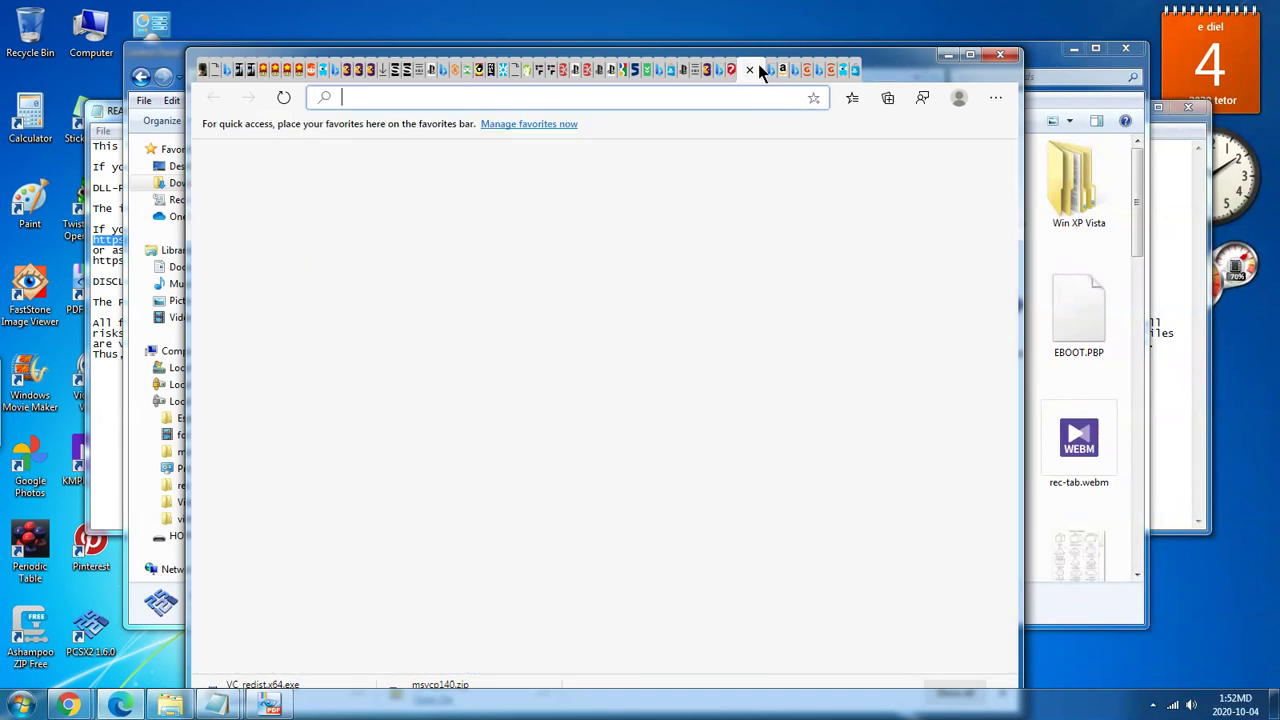
click(763, 70)
click(775, 70)
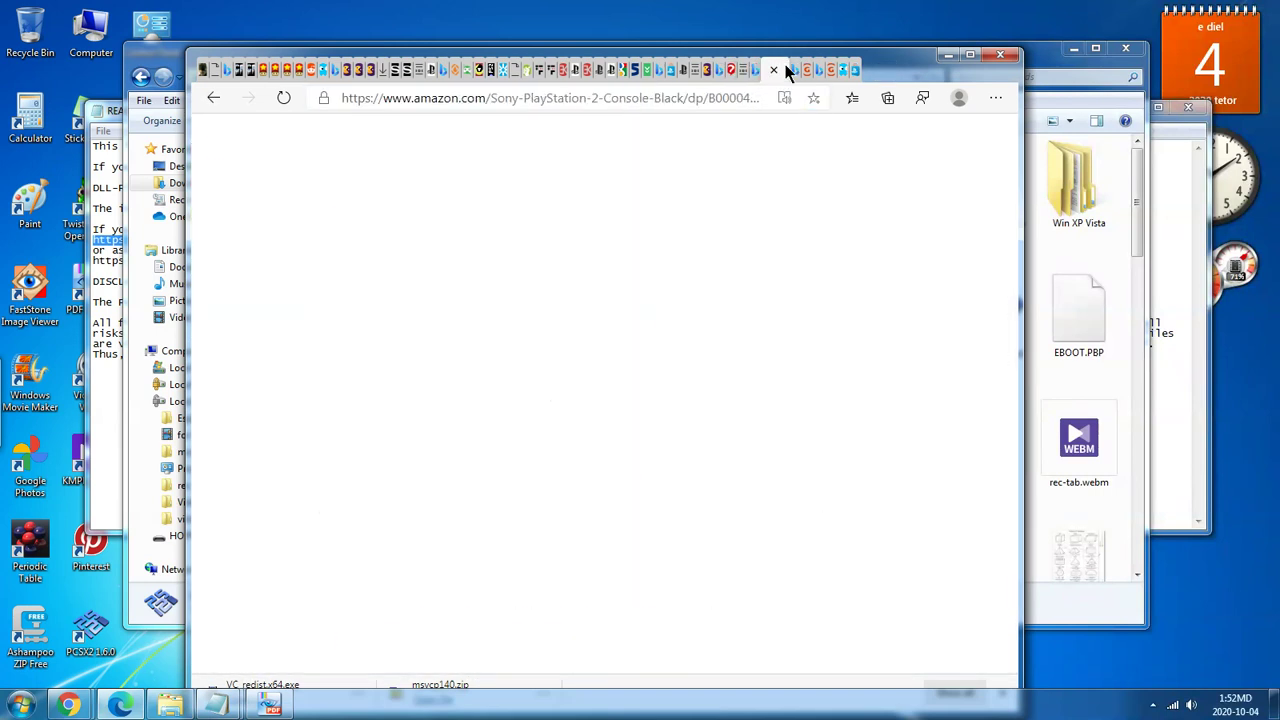
click(790, 70)
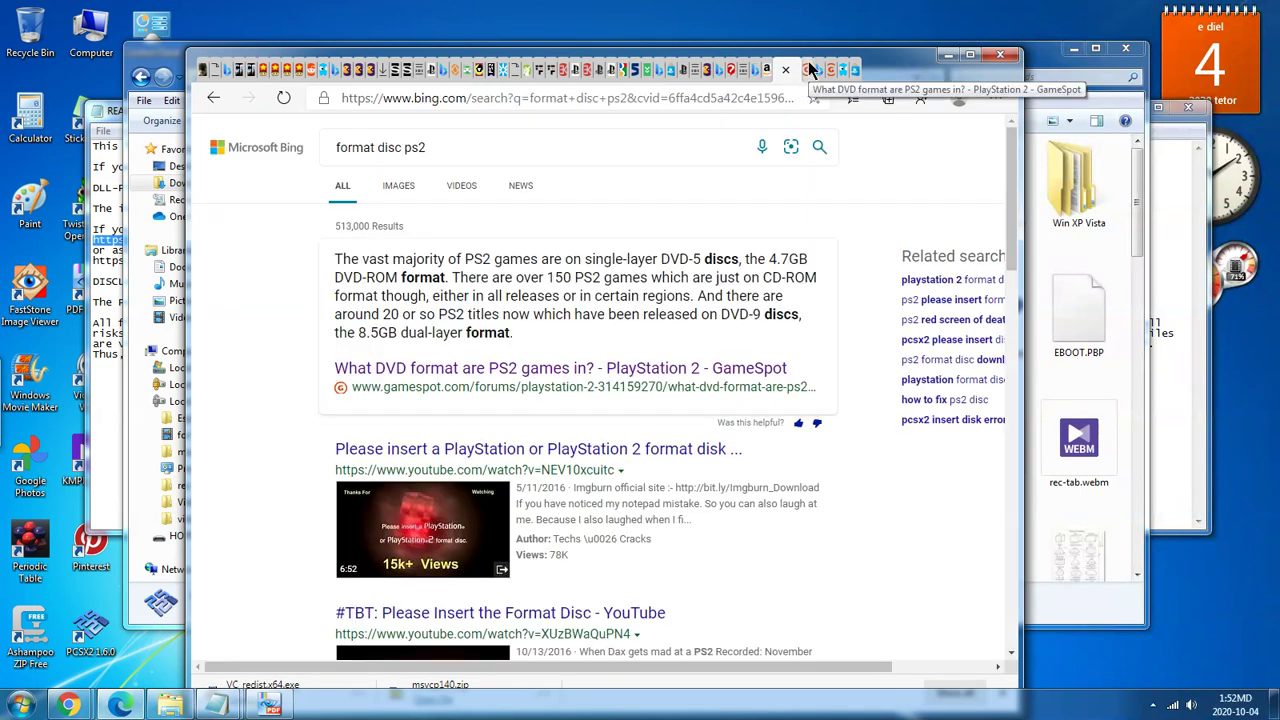
click(812, 68)
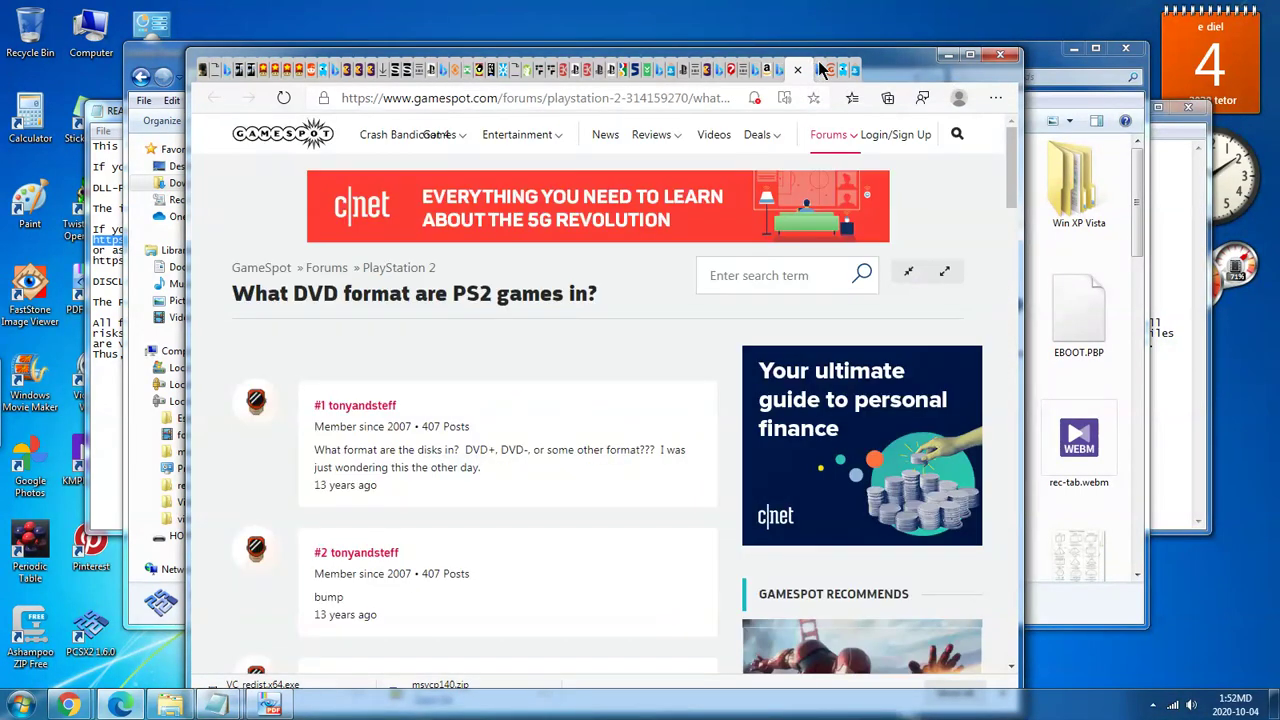
click(810, 69)
click(840, 68)
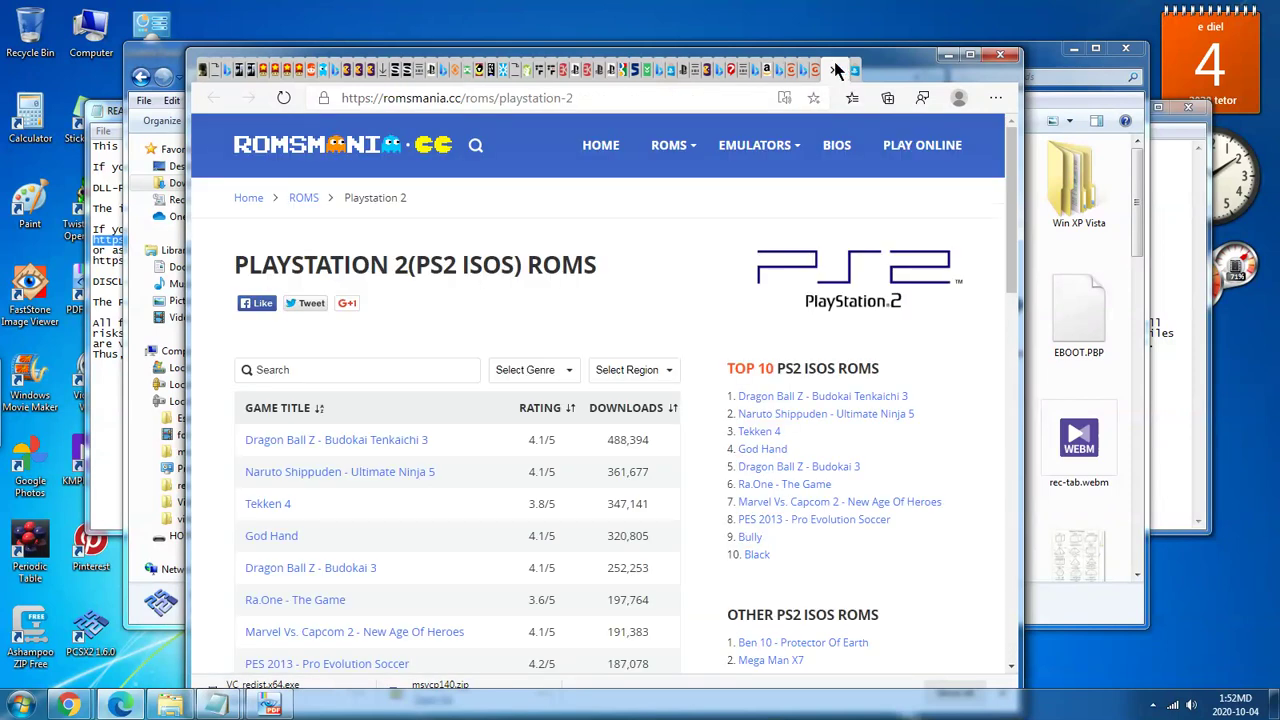
click(853, 70)
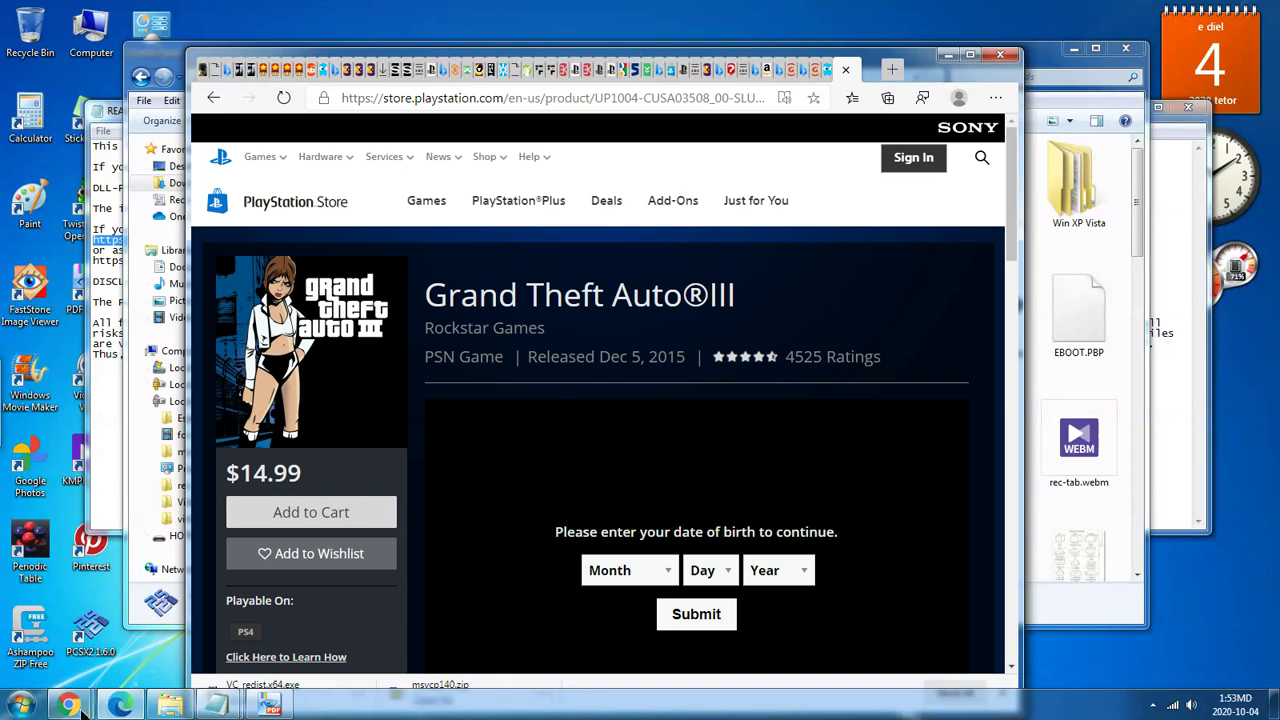
Switch to Google Chrome and search for "vcruntime140d.dll download" in a new tab.
mouse_move(68, 705)
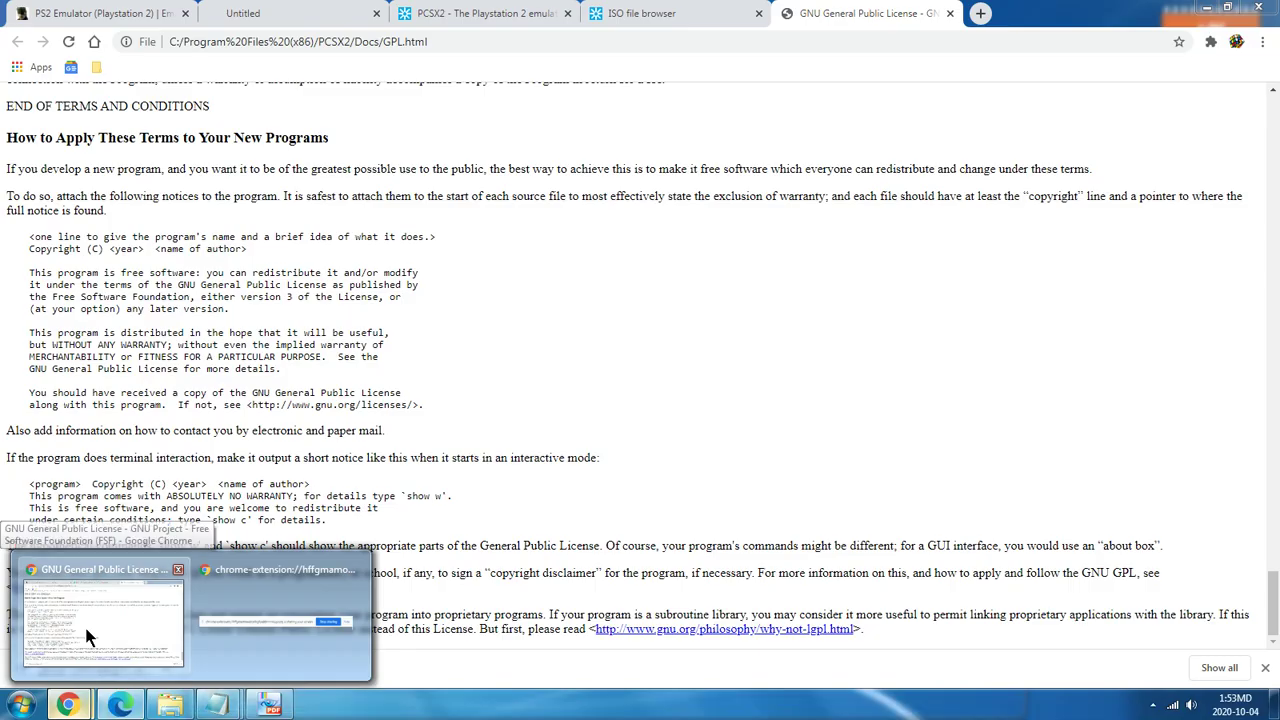
click(84, 623)
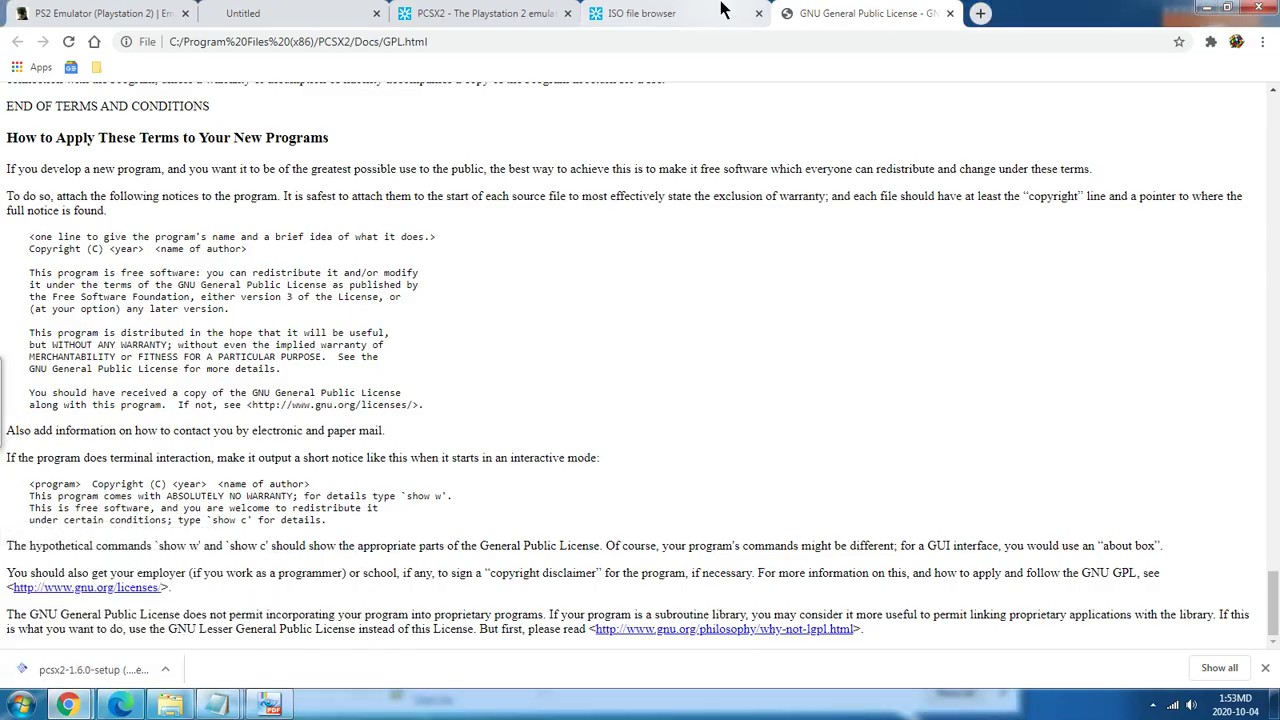
click(980, 13)
text(vc)
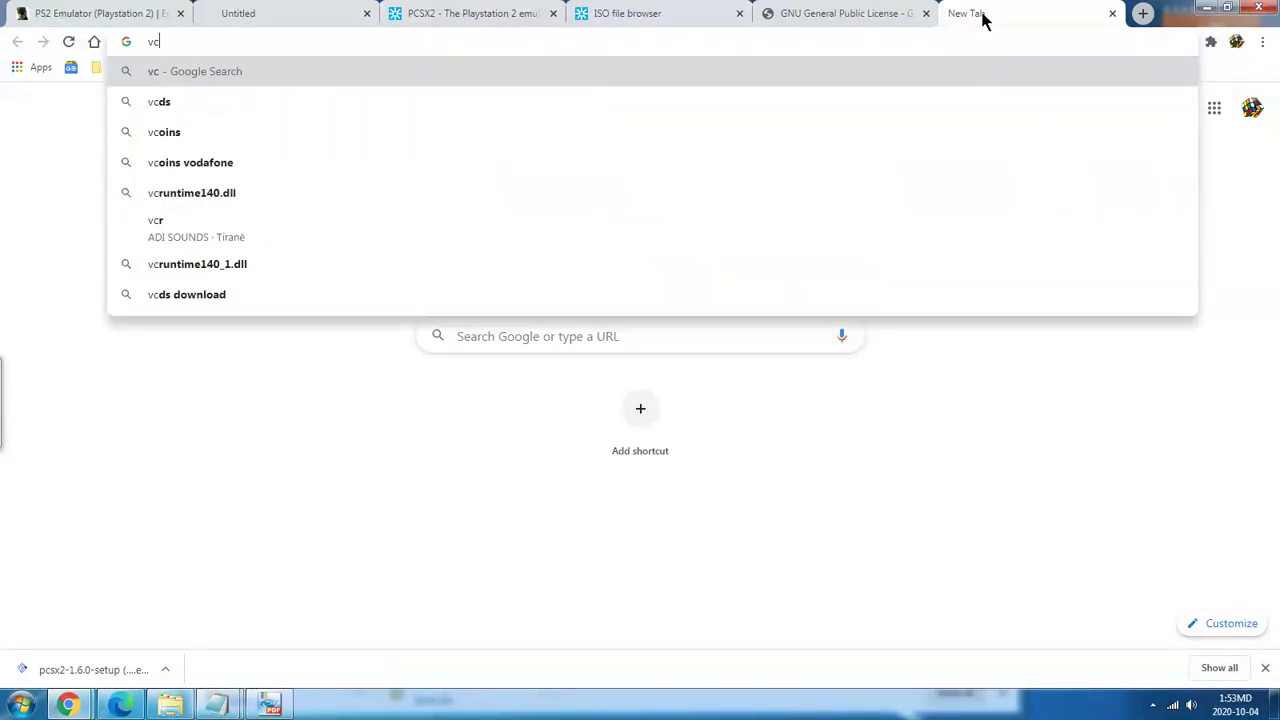
text(runtime)
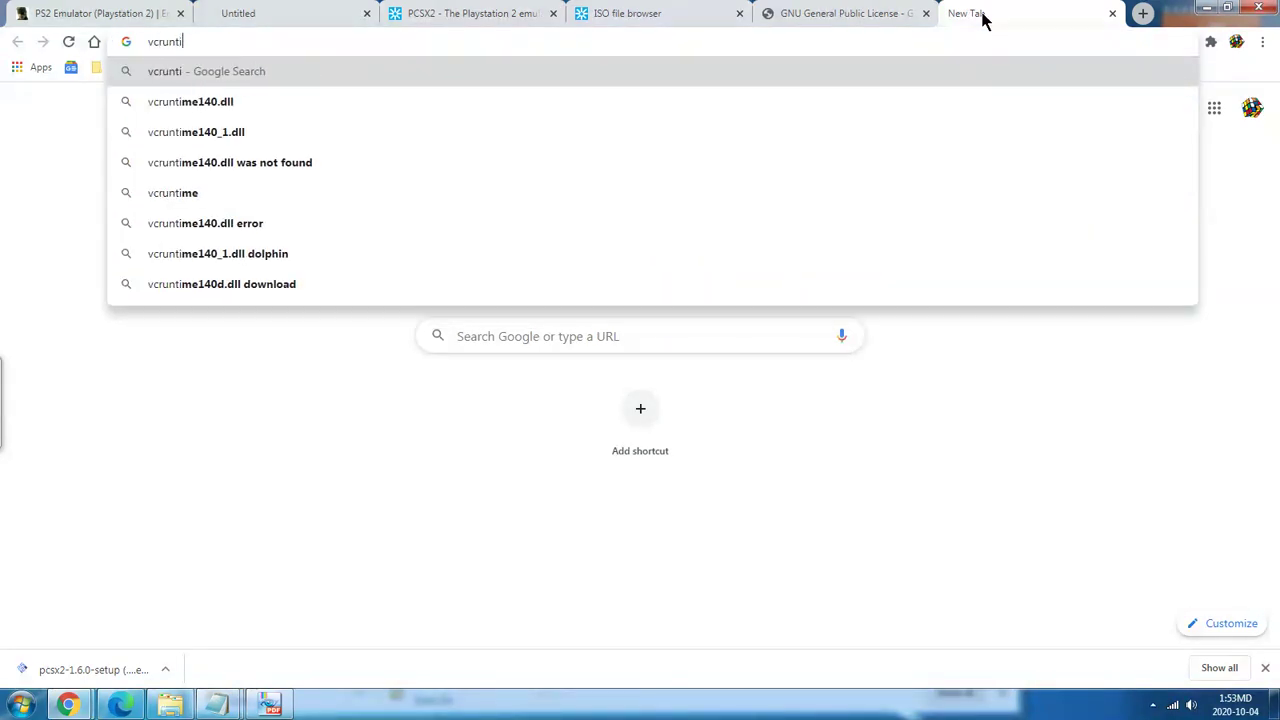
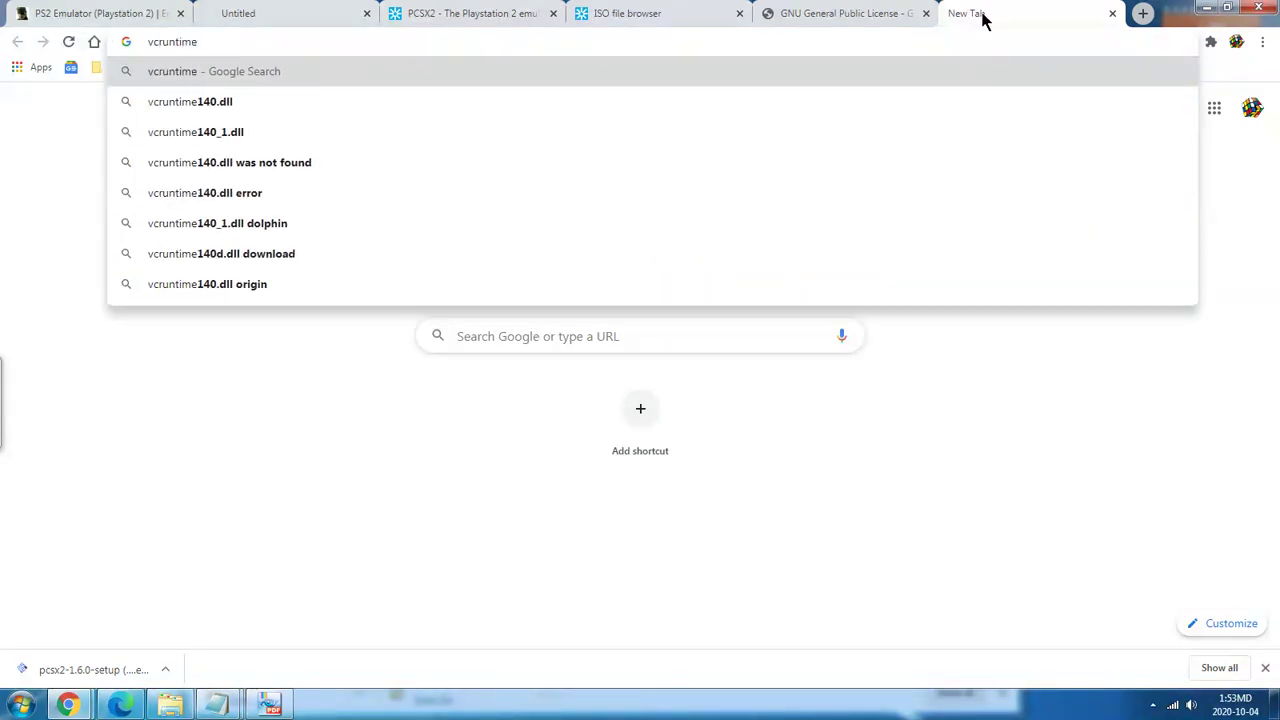
click(228, 256)
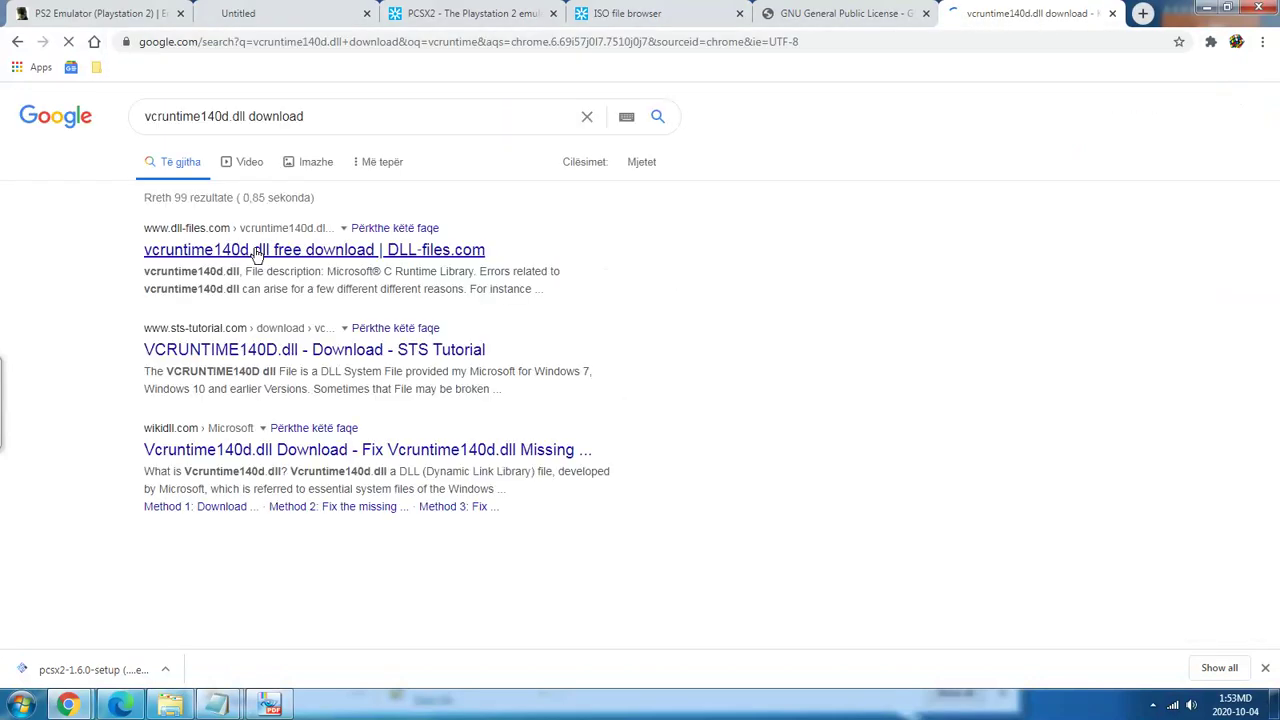
drag(313, 111, 246, 128)
key(BackSpace)
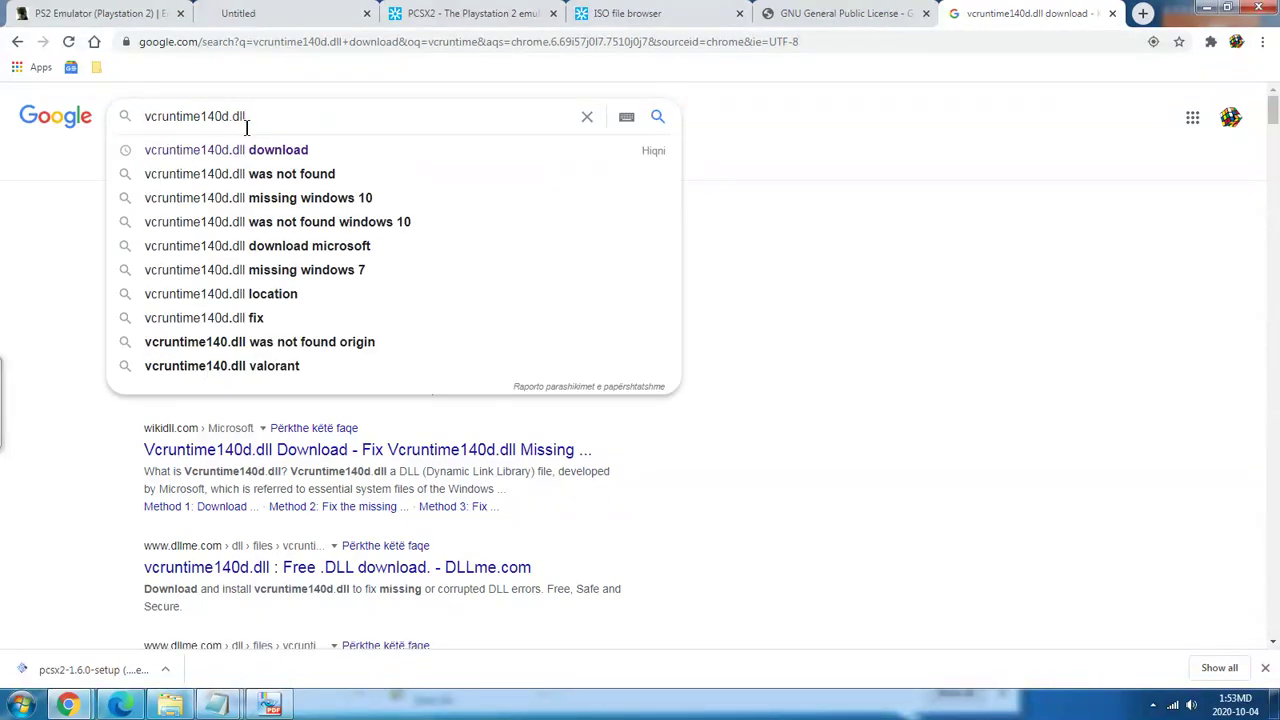
key(BackSpace)
key(BackSpace)
key(BackSpace)
key(BackSpace)
key(BackSpace)
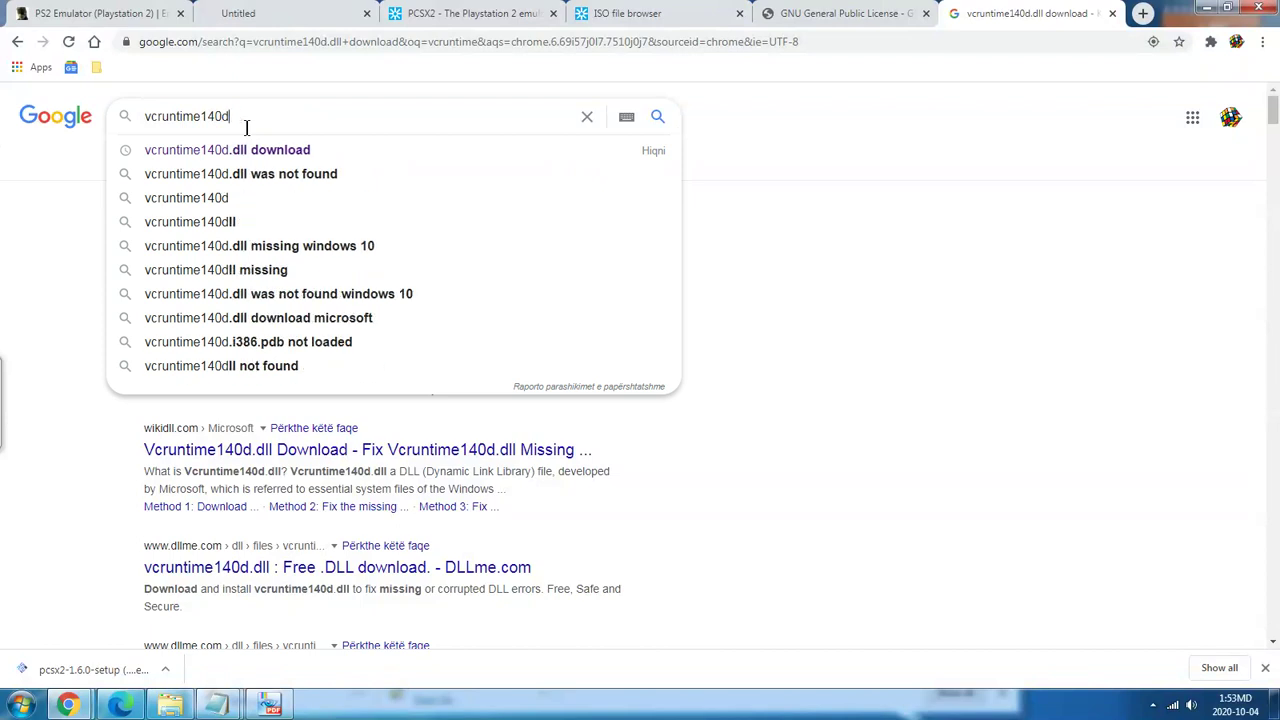
key(BackSpace)
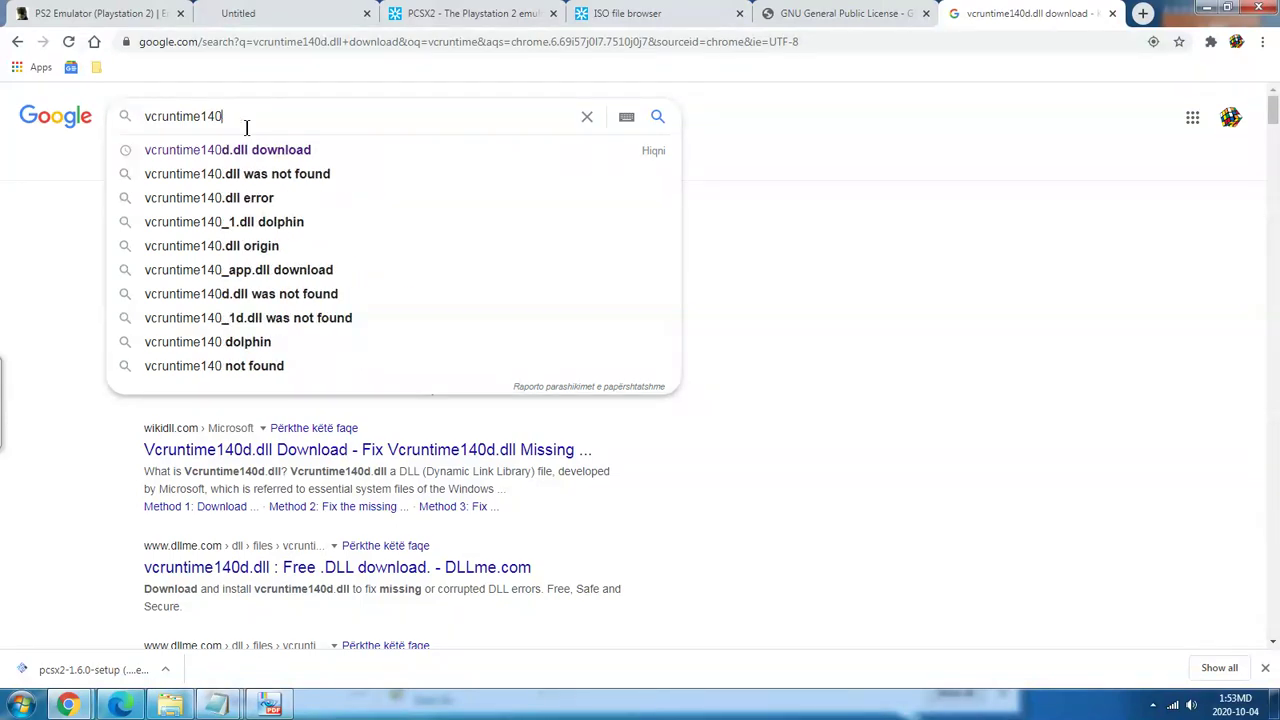
Search the web for "msvcp140.dll origin".
click(243, 42)
text(vr)
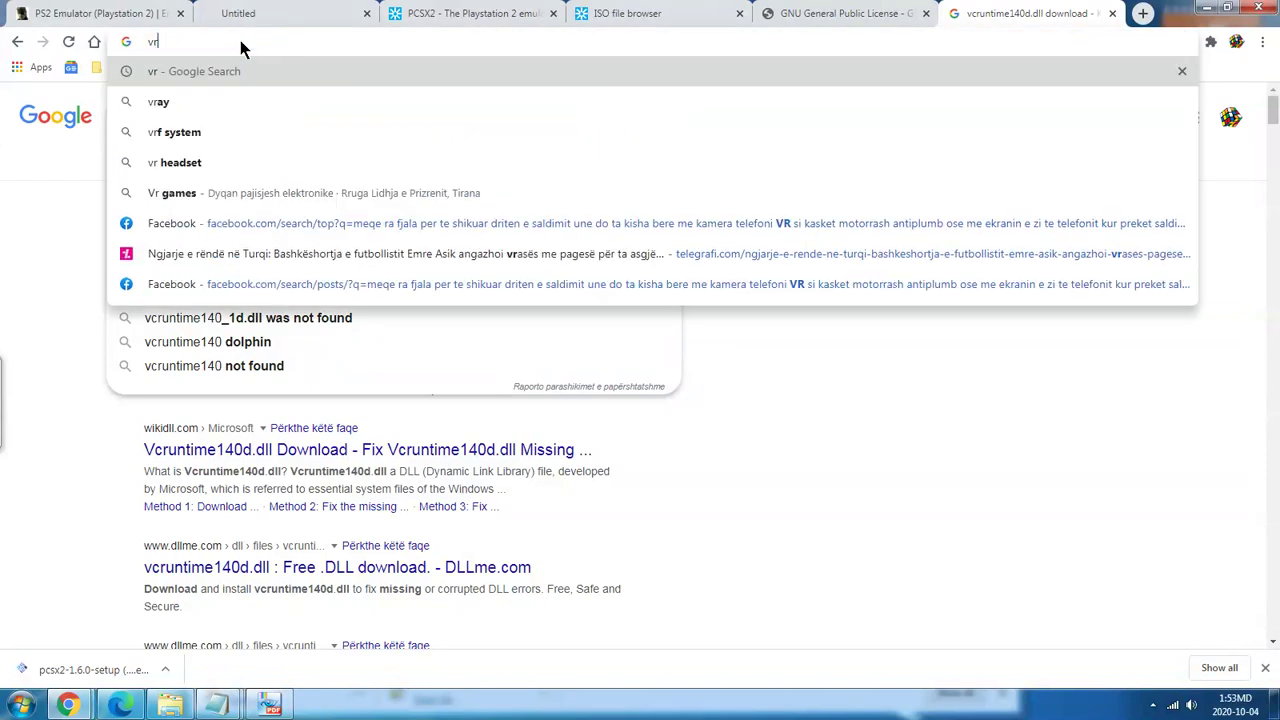
text(untime)
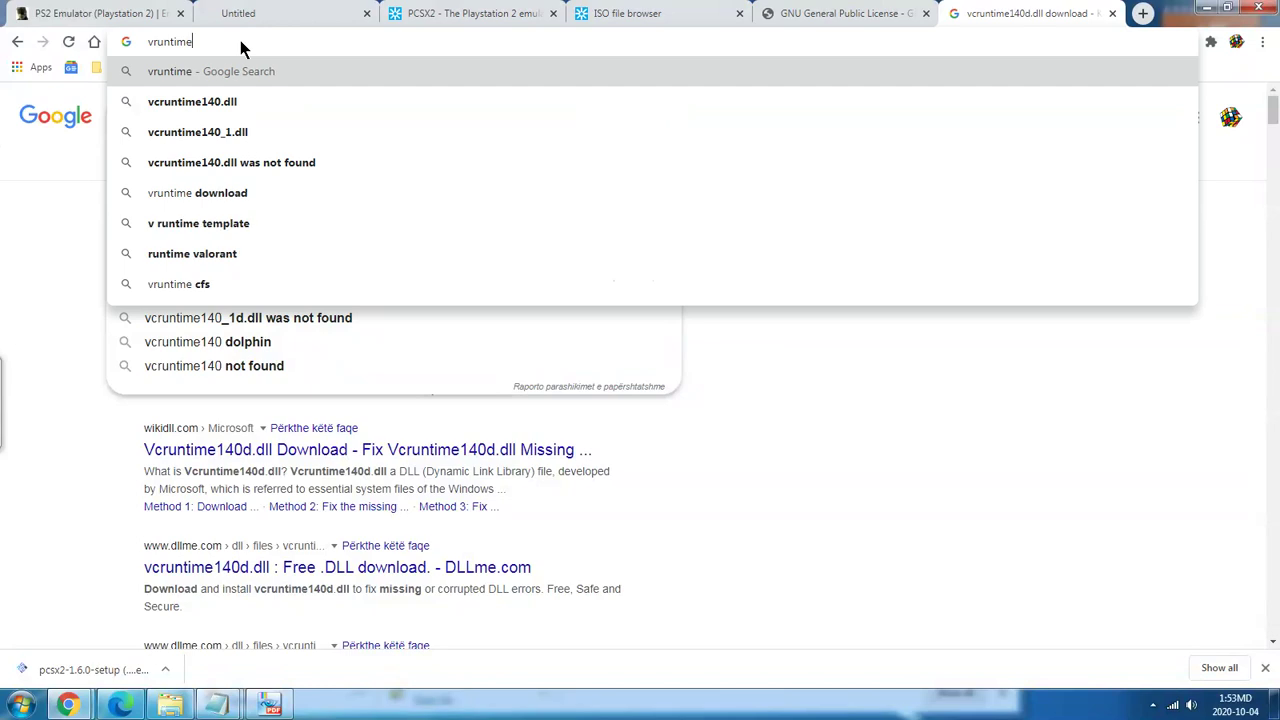
key(BackSpace)
key(BackSpace)
key(BackSpace)
key(BackSpace)
key(BackSpace)
key(BackSpace)
key(BackSpace)
text(c)
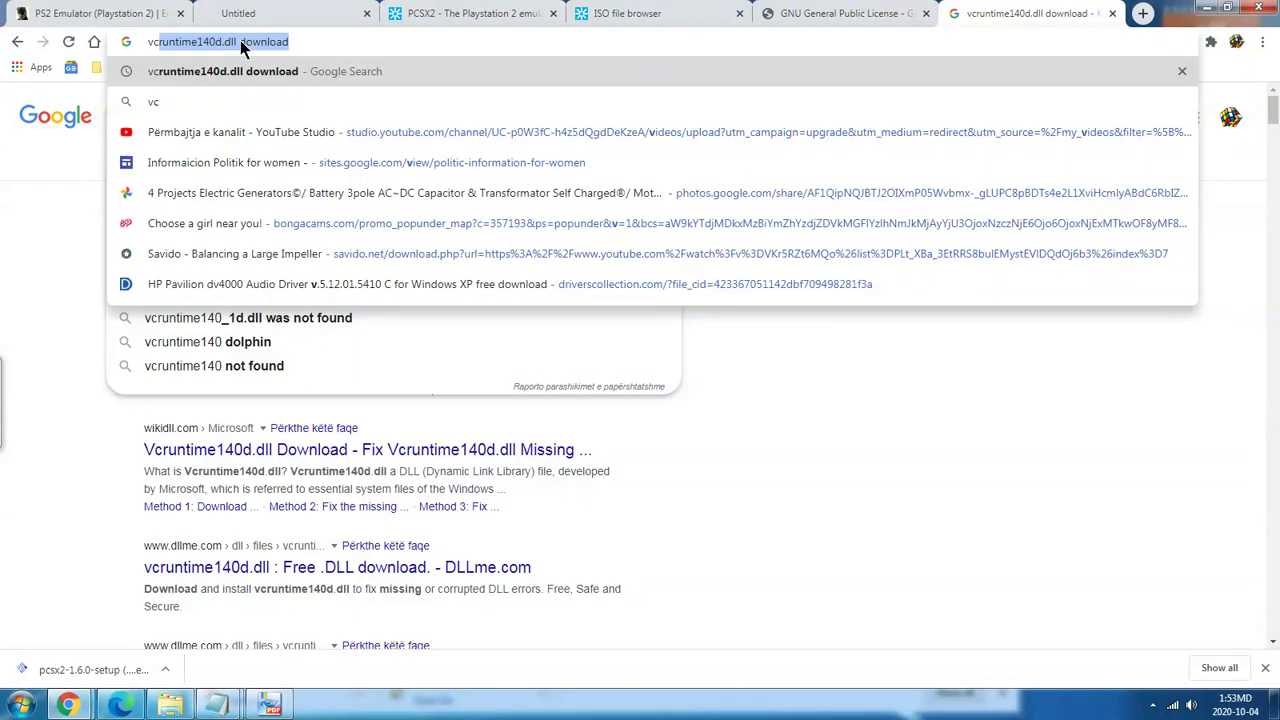
text(runtim)
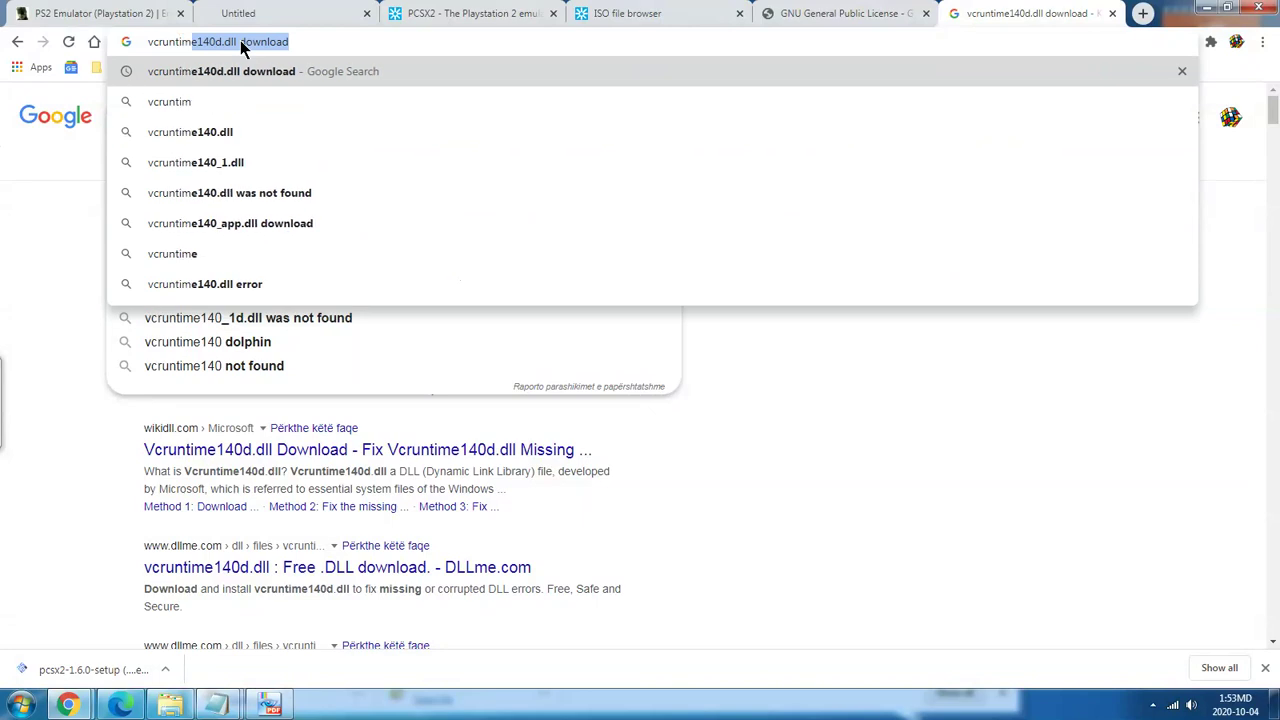
text(e140d.dll down)
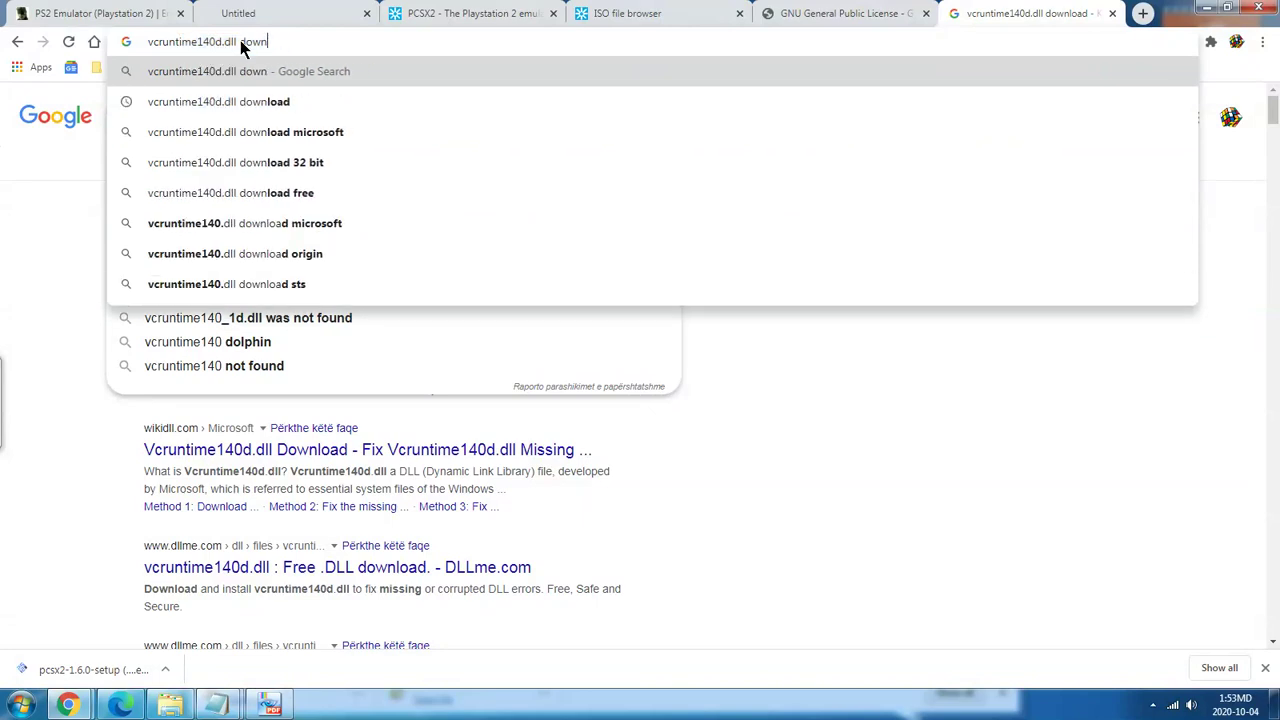
key(BackSpace)
key(BackSpace)
key(BackSpace)
key(BackSpace)
key(BackSpace)
key(BackSpace)
key(BackSpace)
key(BackSpace)
key(BackSpace)
key(BackSpace)
key(BackSpace)
key(BackSpace)
key(BackSpace)
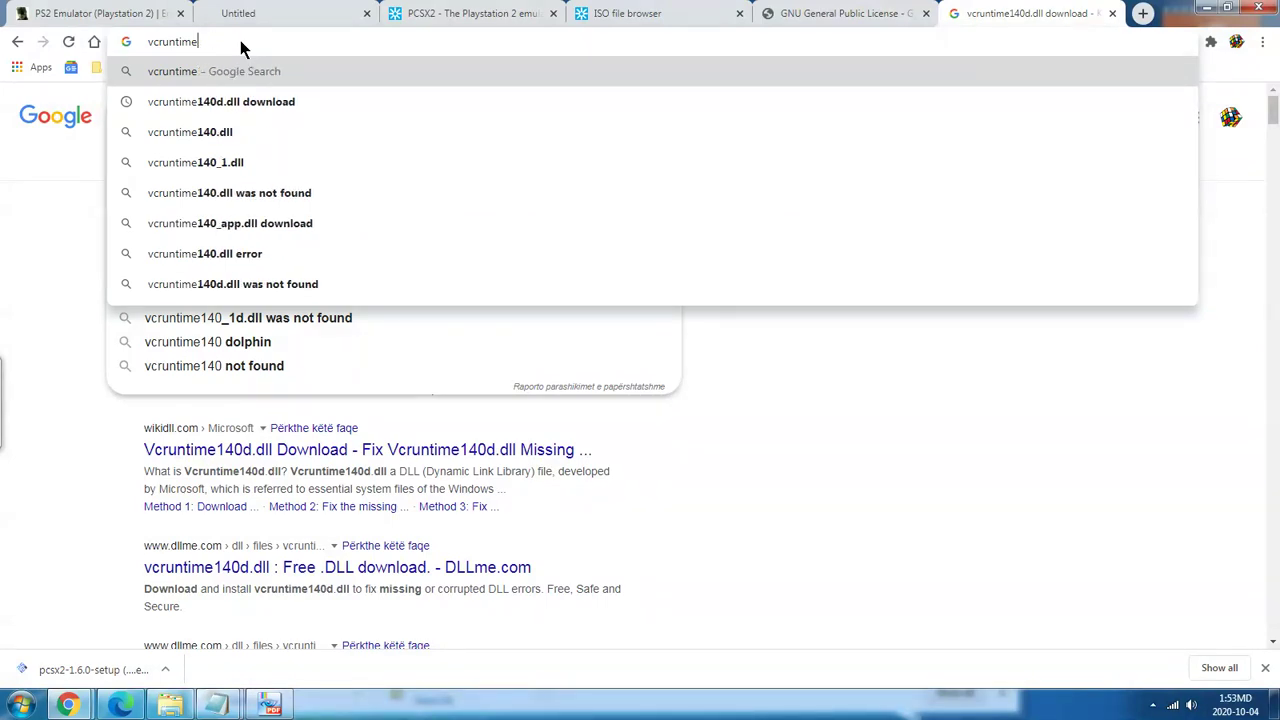
text(140)
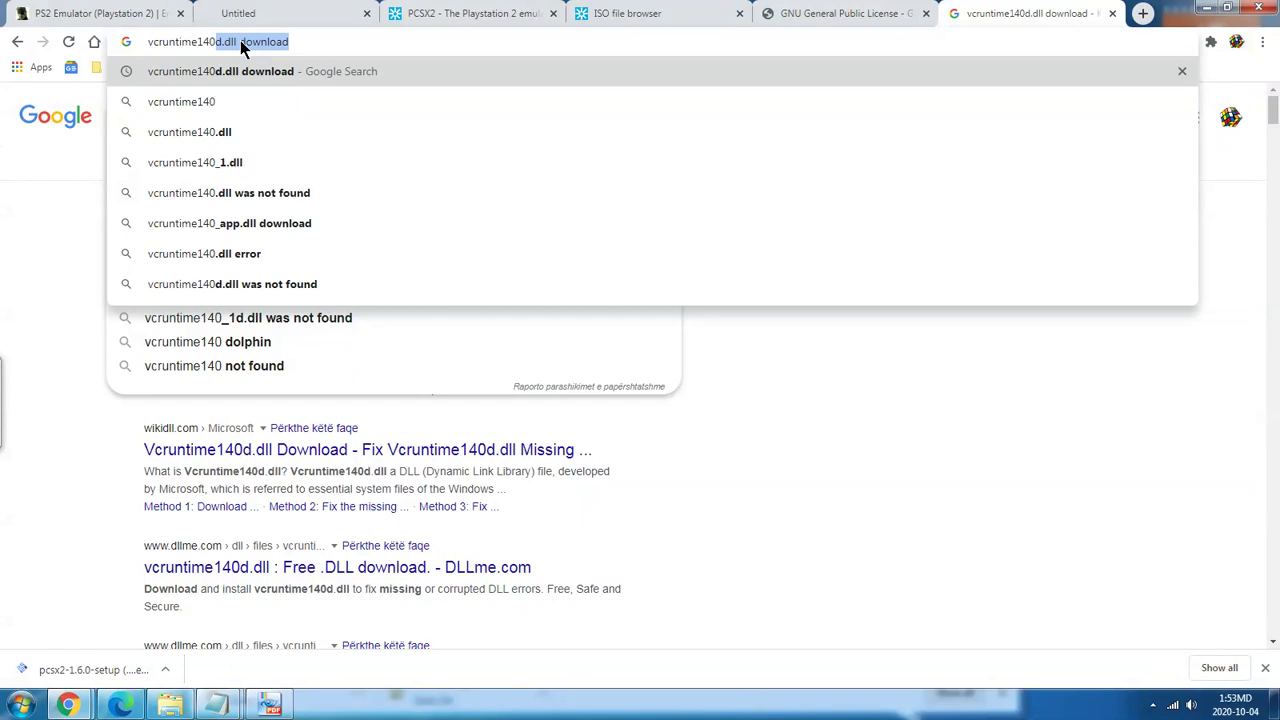
key(BackSpace)
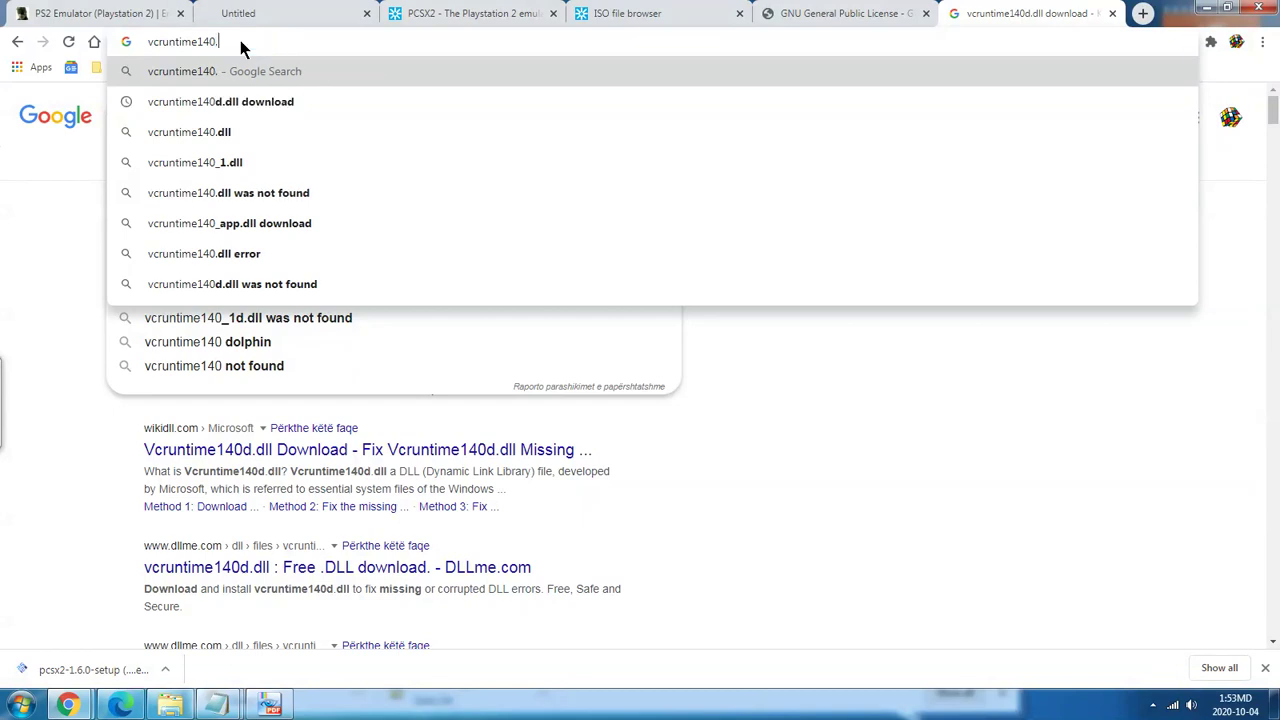
text(.dll)
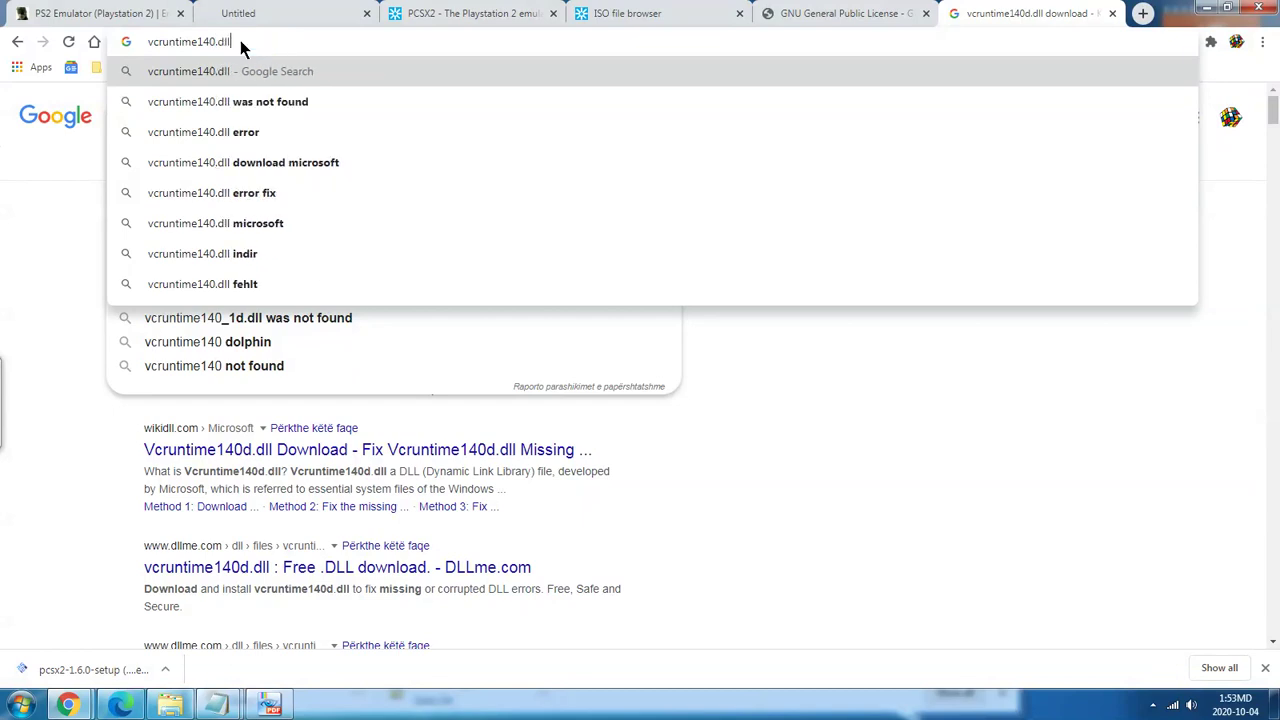
text( or)
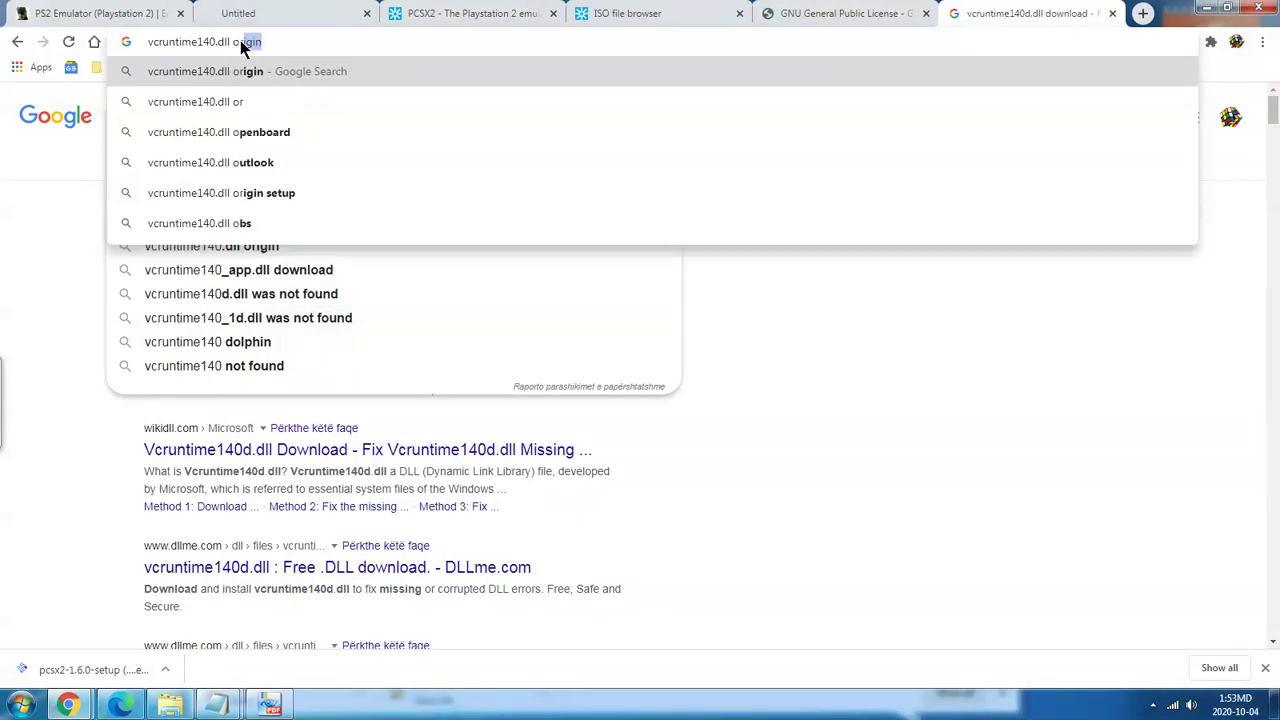
text(igin)
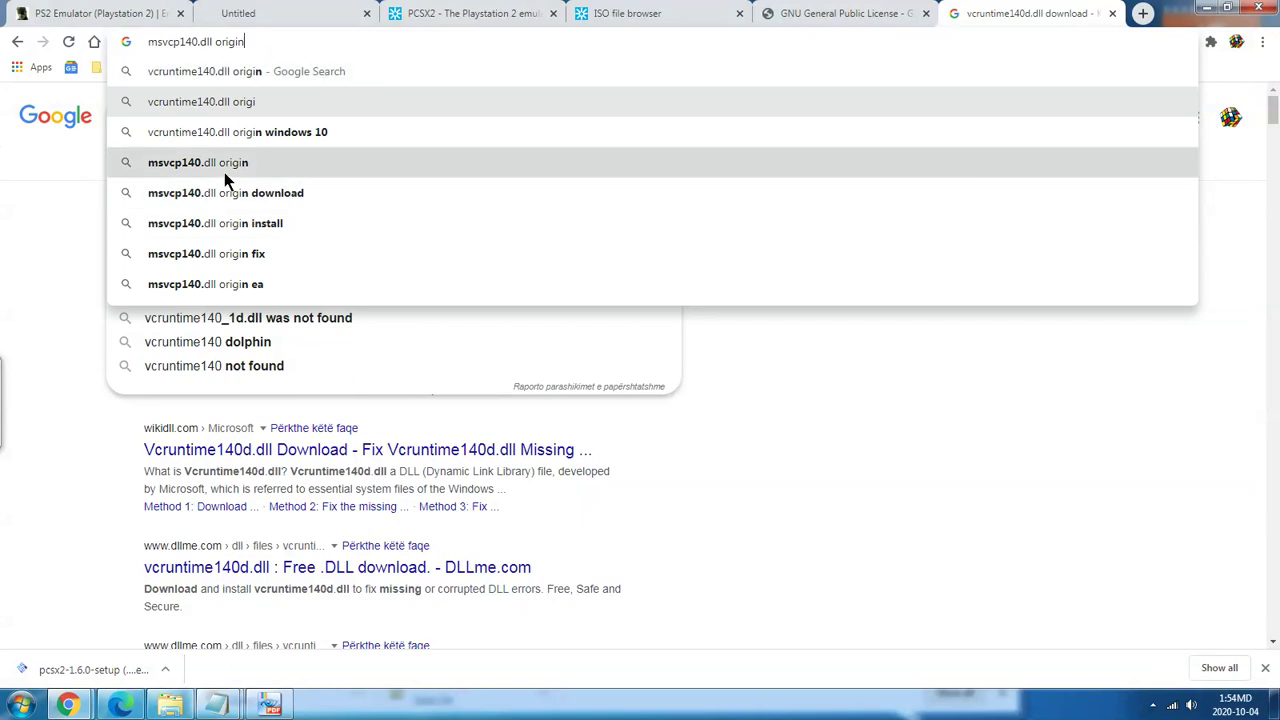
click(224, 169)
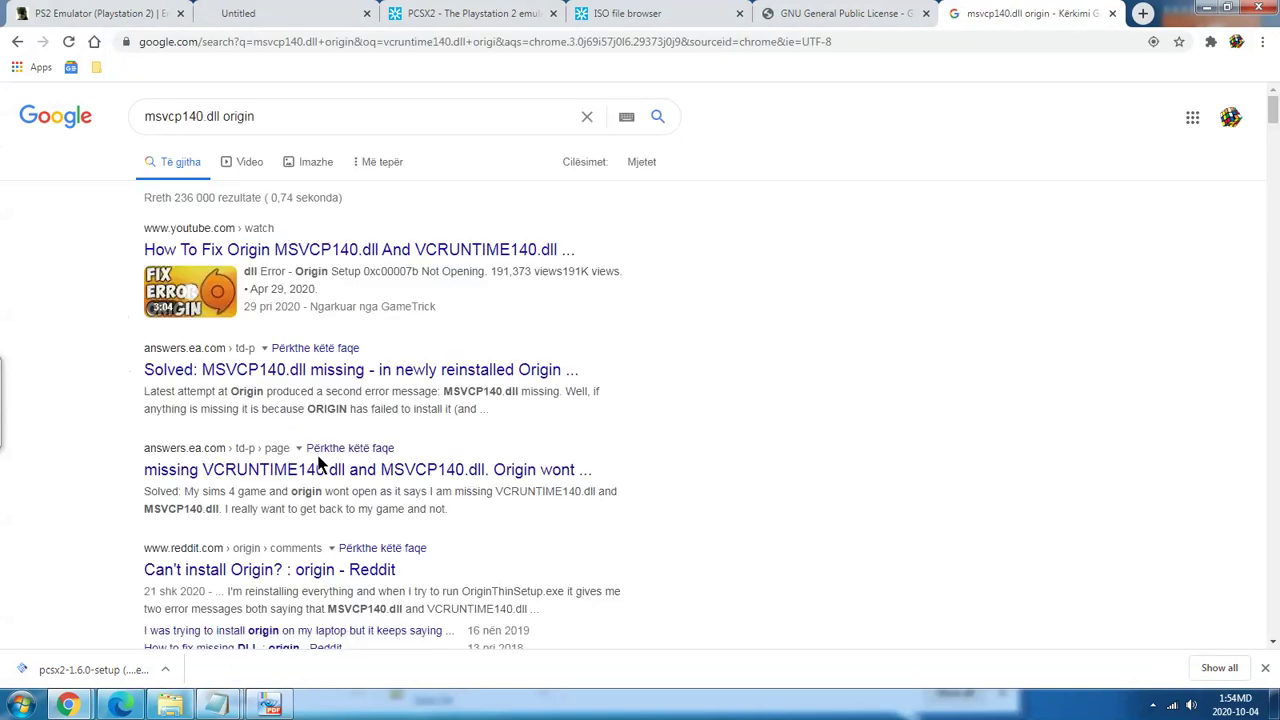
Open the EA Answers HQ result about MSVCP140.dll missing in newly reinstalled Origin in a new tab and read the original post.
right_click(297, 385)
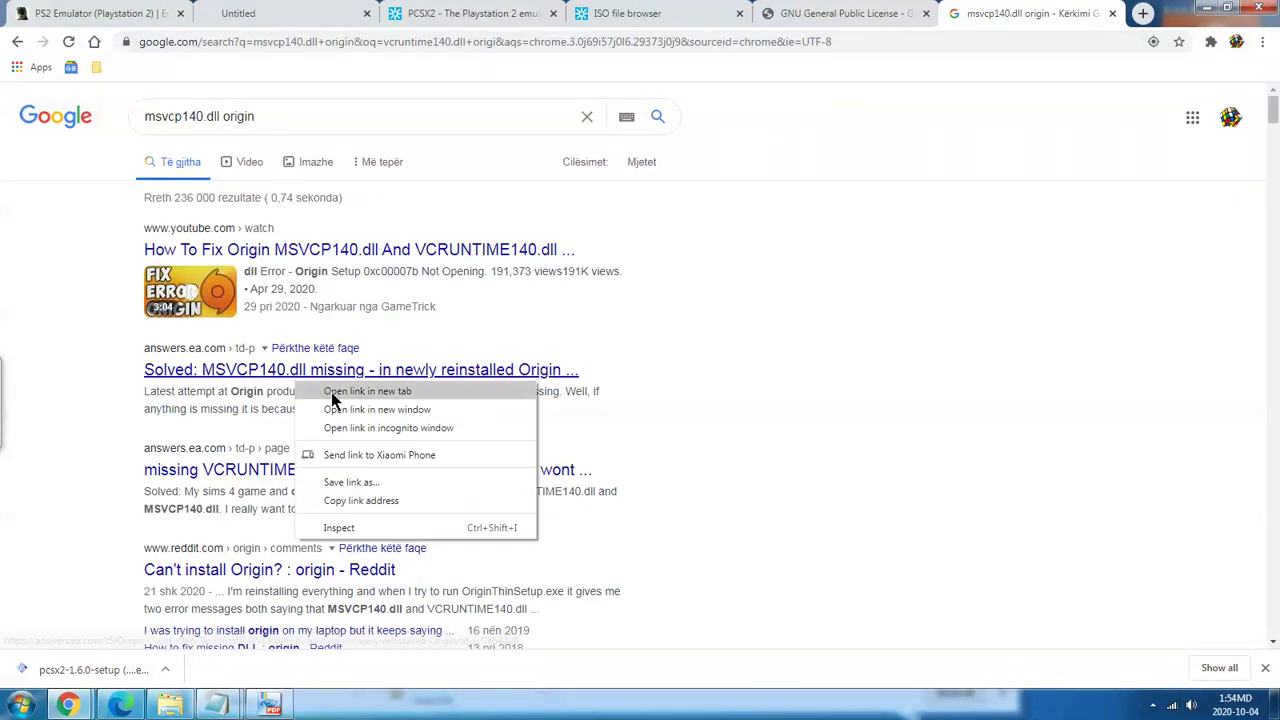
click(331, 392)
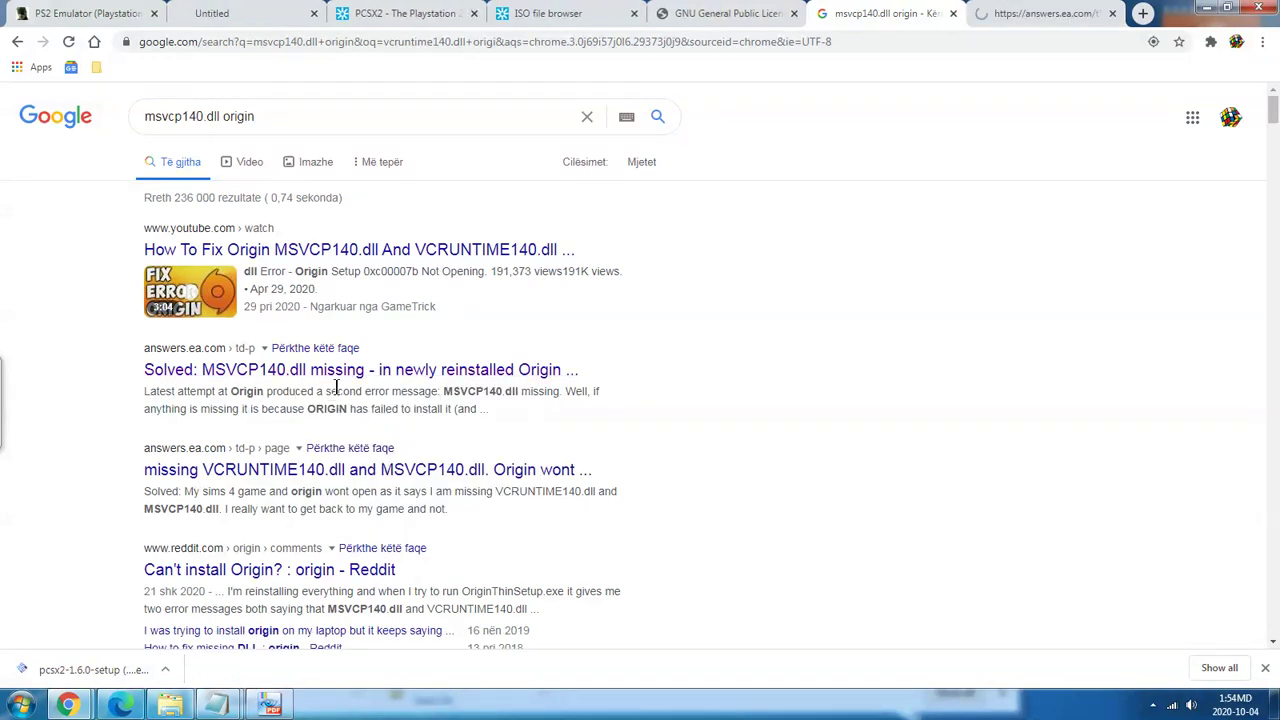
click(1030, 12)
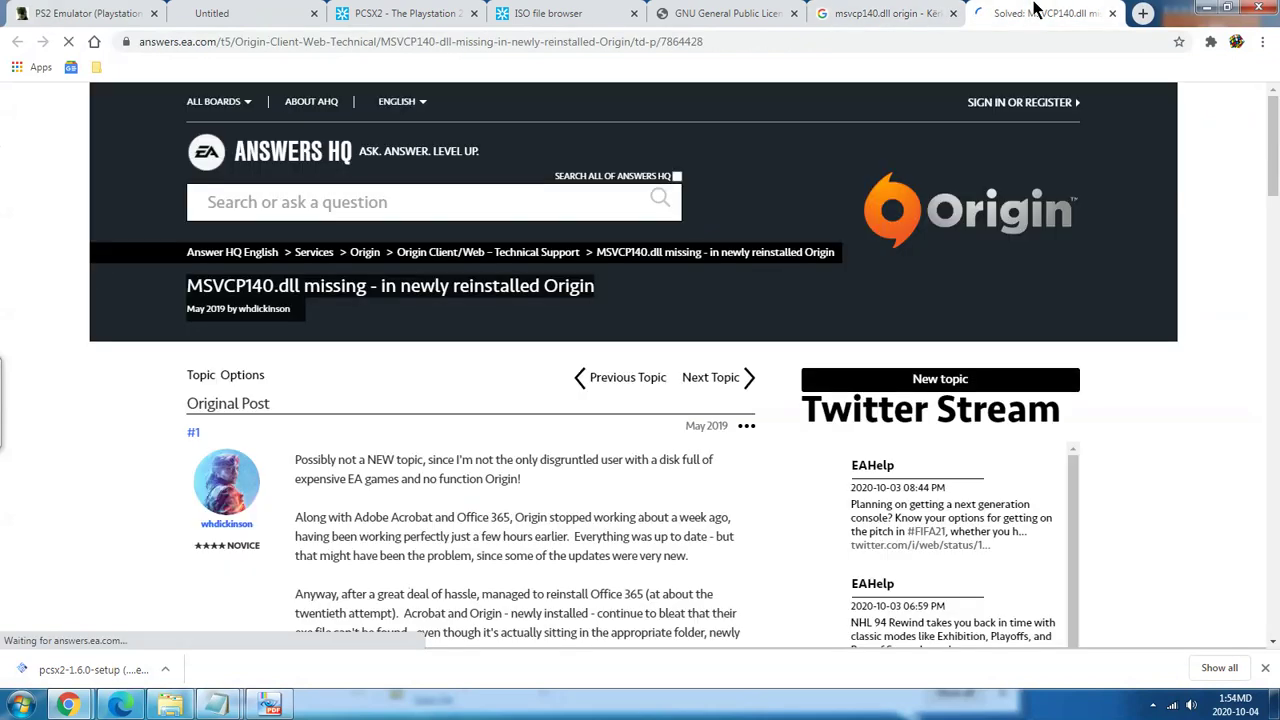
scroll(760, 236, down, 4)
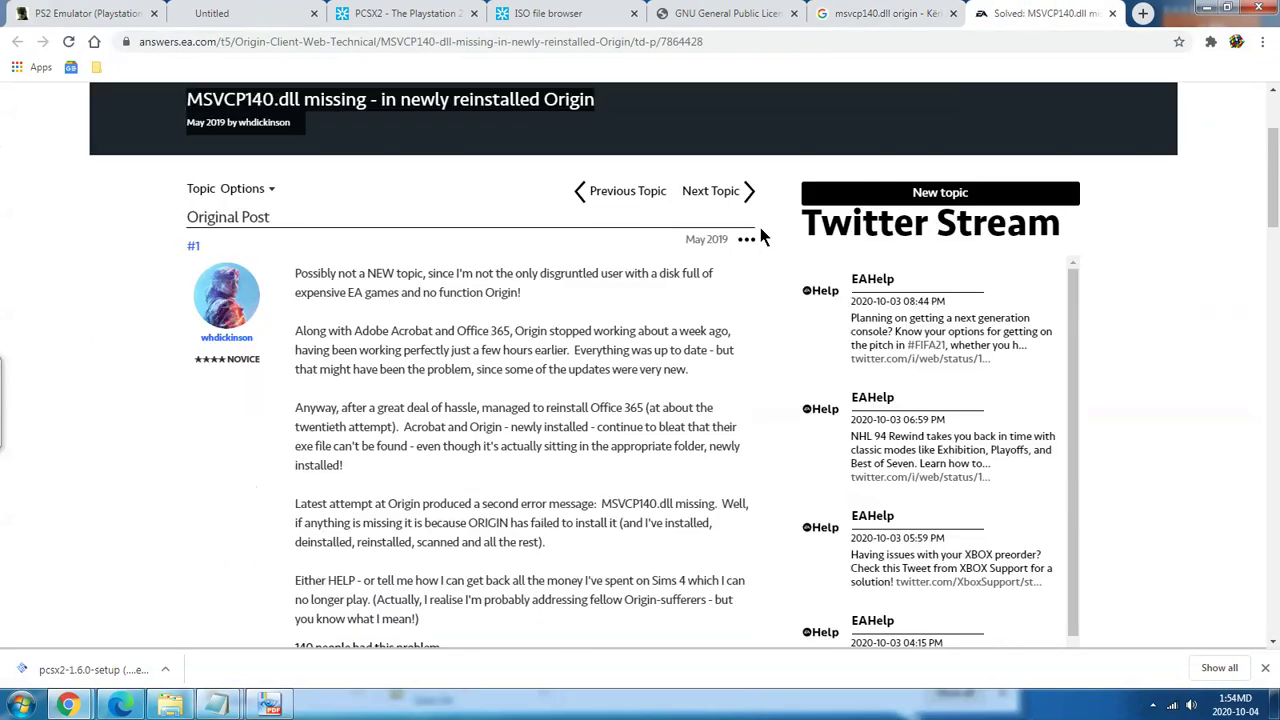
Return to the Google results and replace the search with "vcruntime140.dll".
click(910, 12)
drag(262, 118, 183, 118)
drag(274, 116, 150, 116)
key(BackSpace)
text(vc)
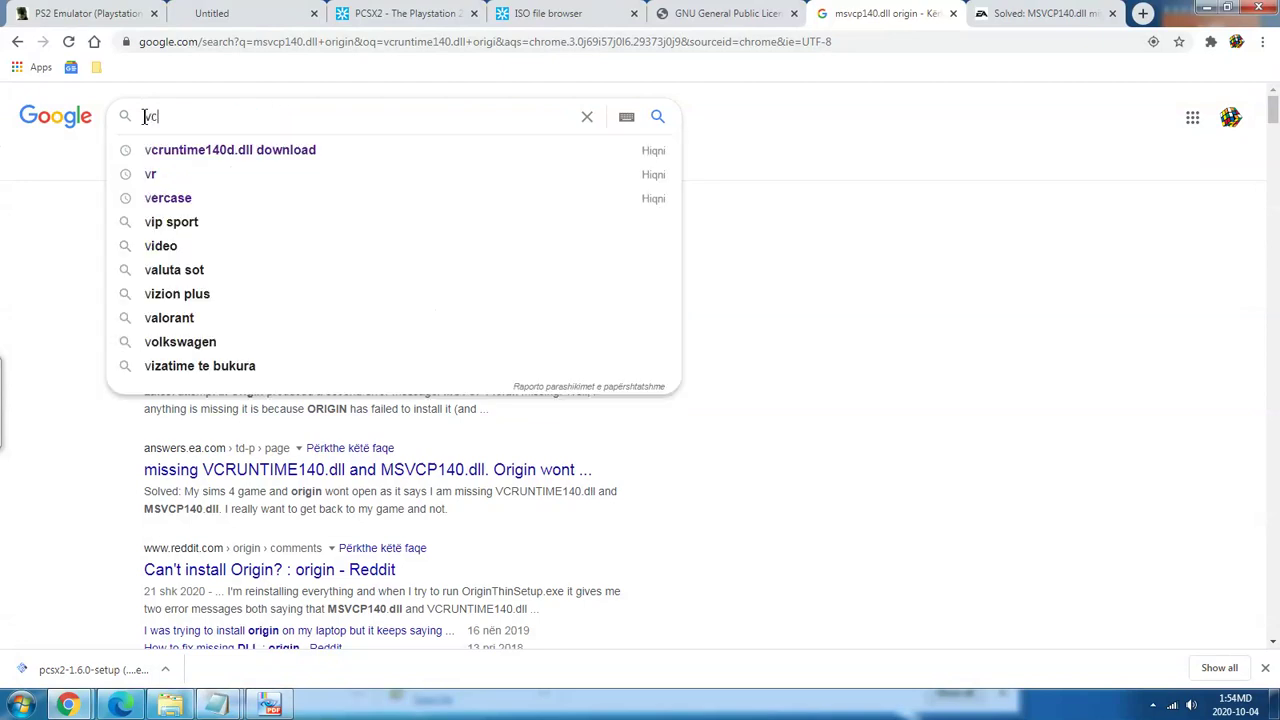
text(runtim)
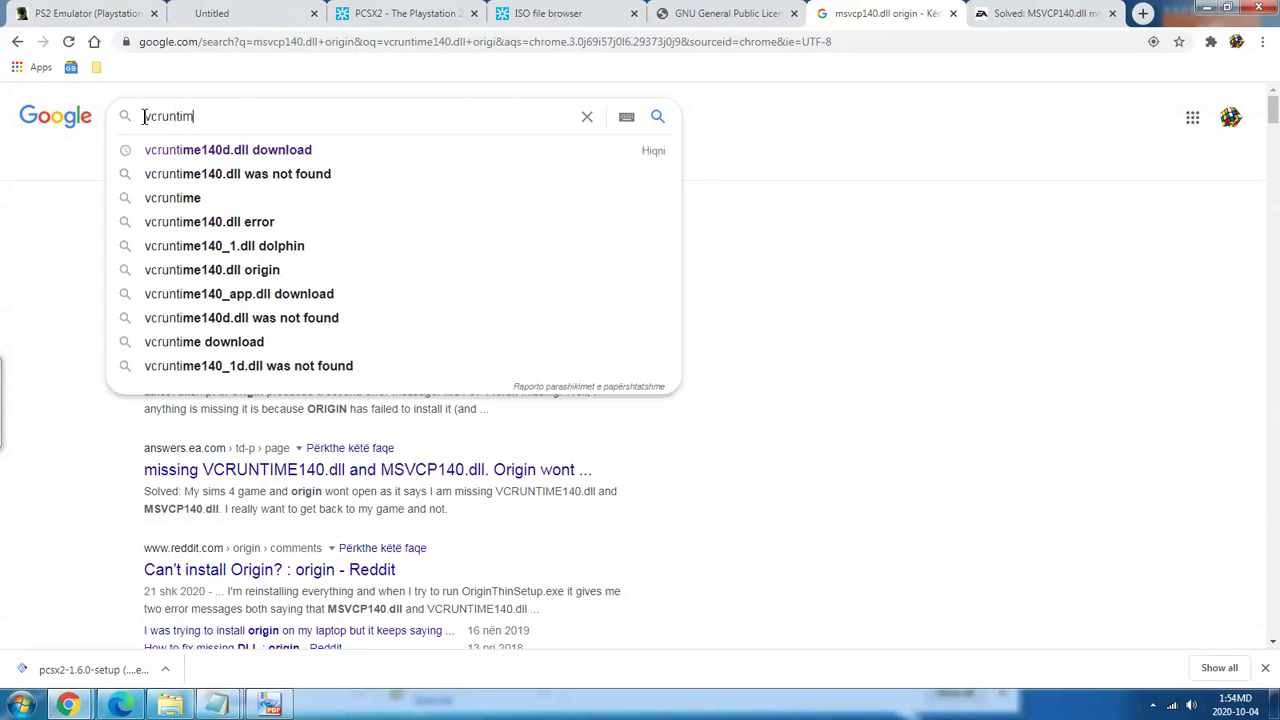
text(e140)
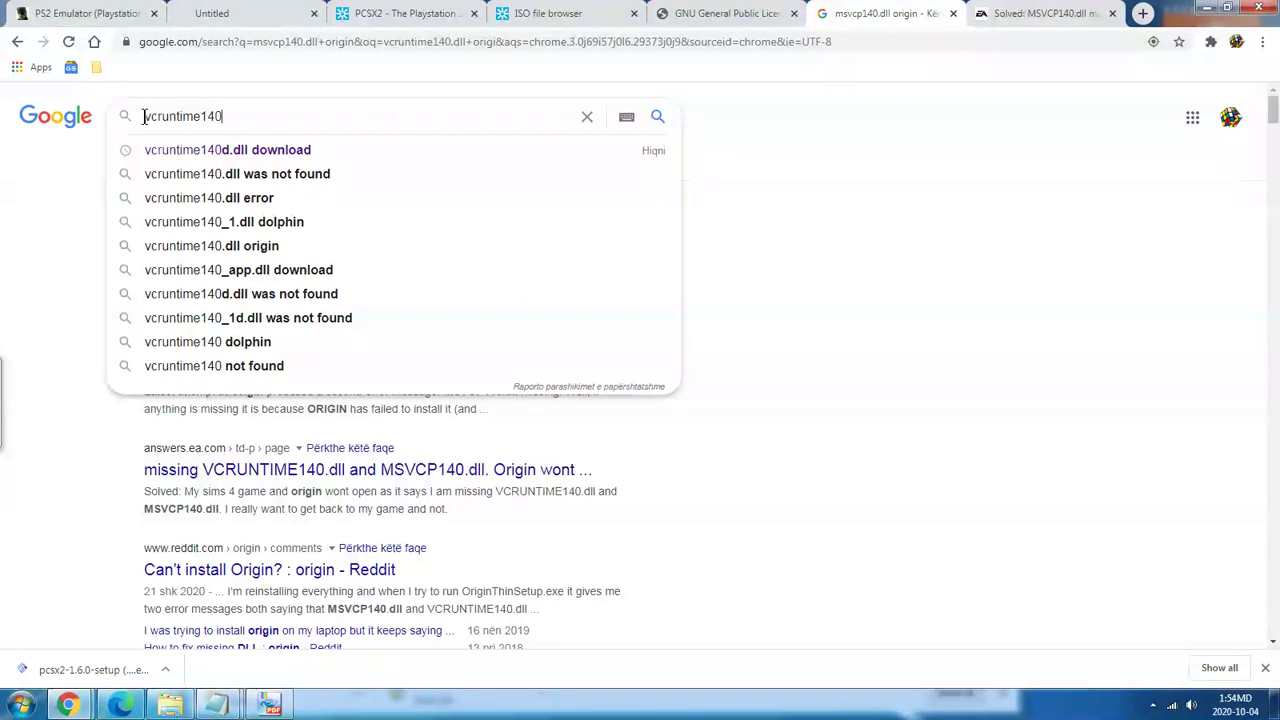
text(.dll)
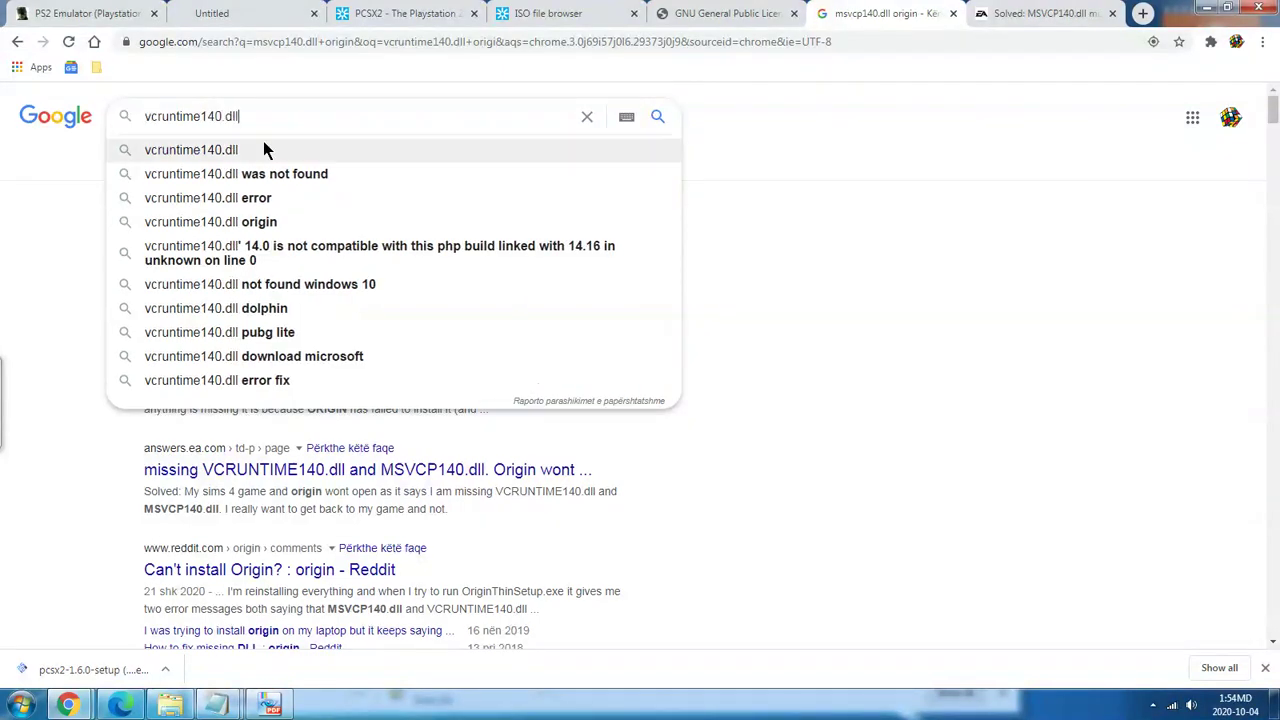
key(Return)
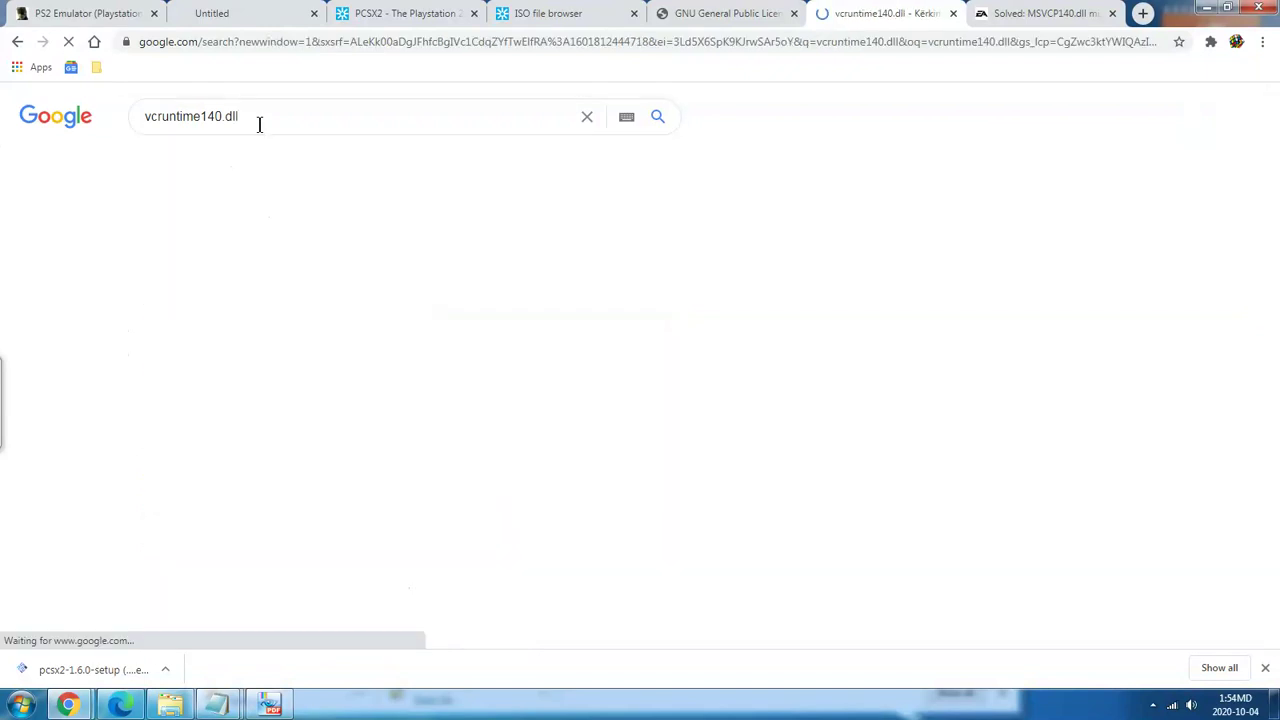
Open the DLL-files.com result for vcruntime140.dll in a new tab and switch to it.
right_click(303, 250)
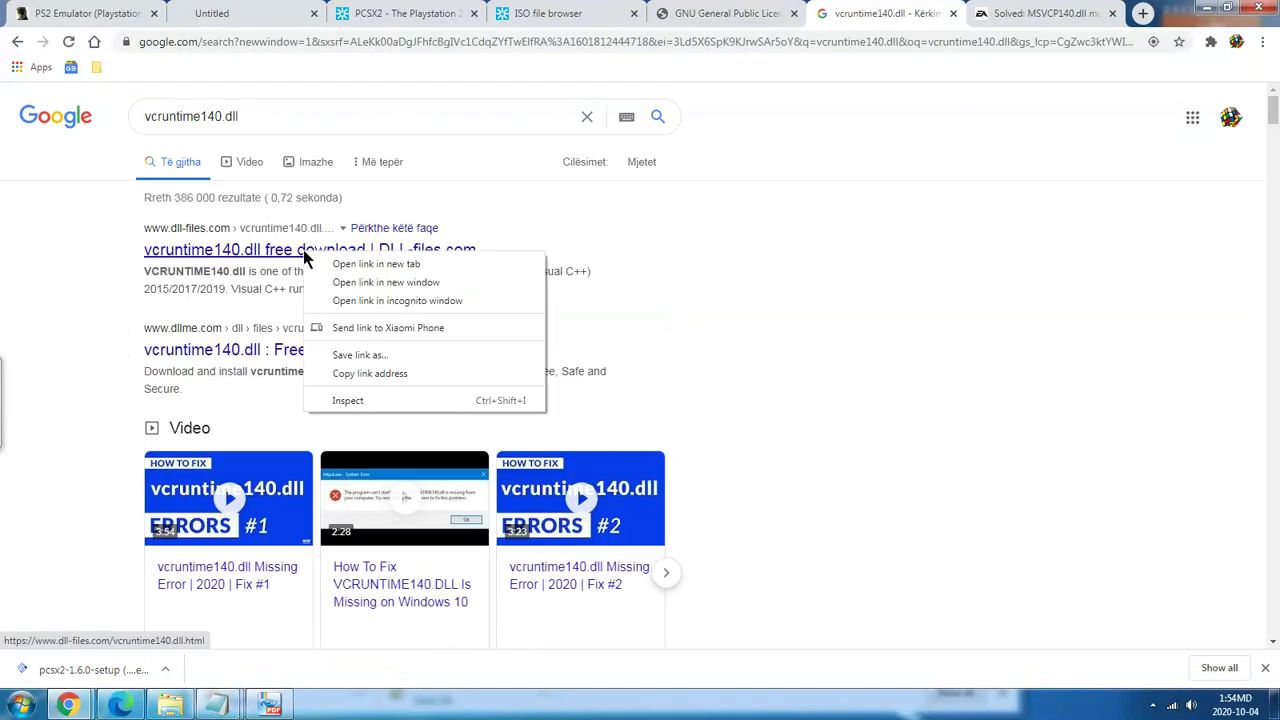
click(360, 263)
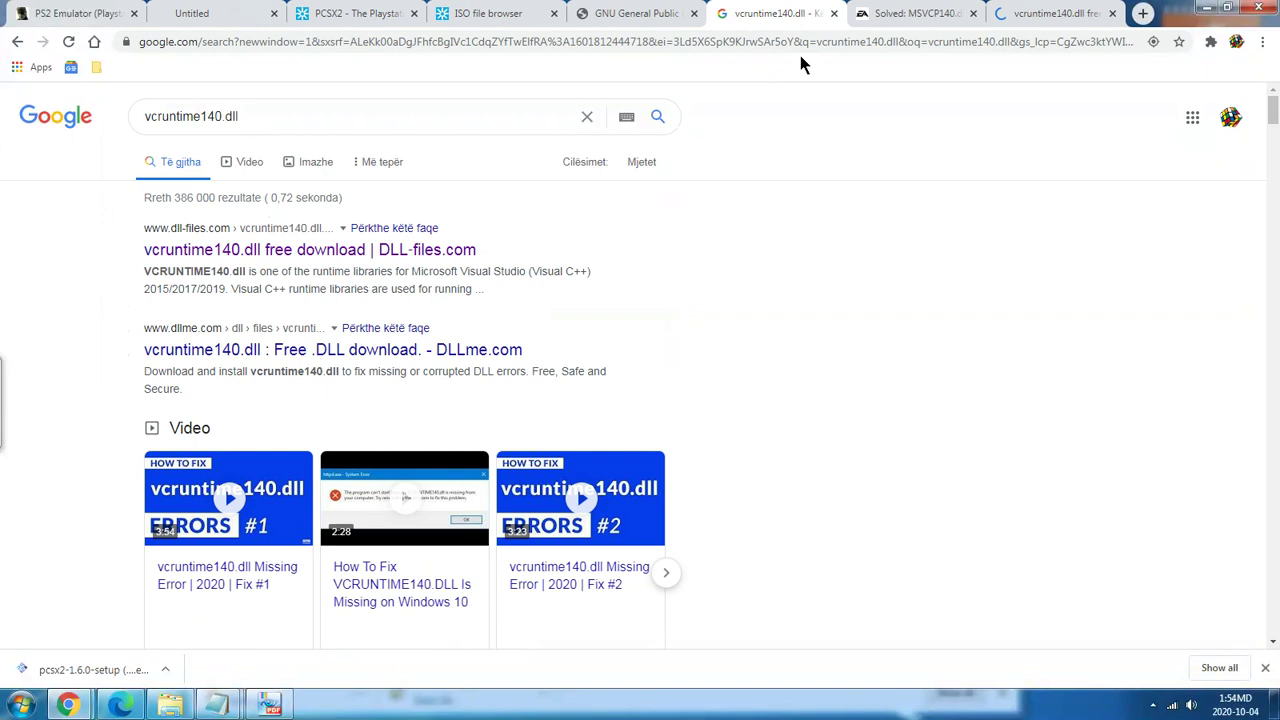
click(1058, 13)
click(717, 336)
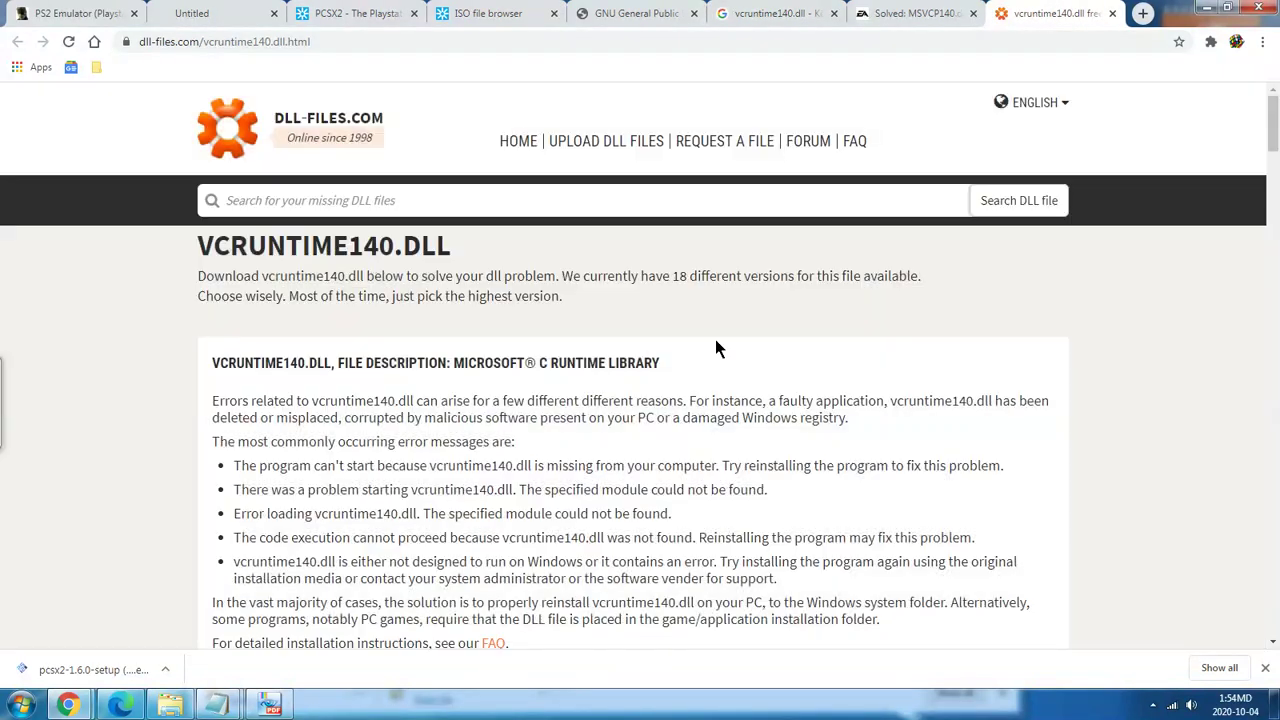
Read the vcruntime140.dll page from the error descriptions down to the list of downloadable versions.
scroll(715, 340, down, 5)
scroll(715, 339, down, 3)
scroll(715, 339, up, 4)
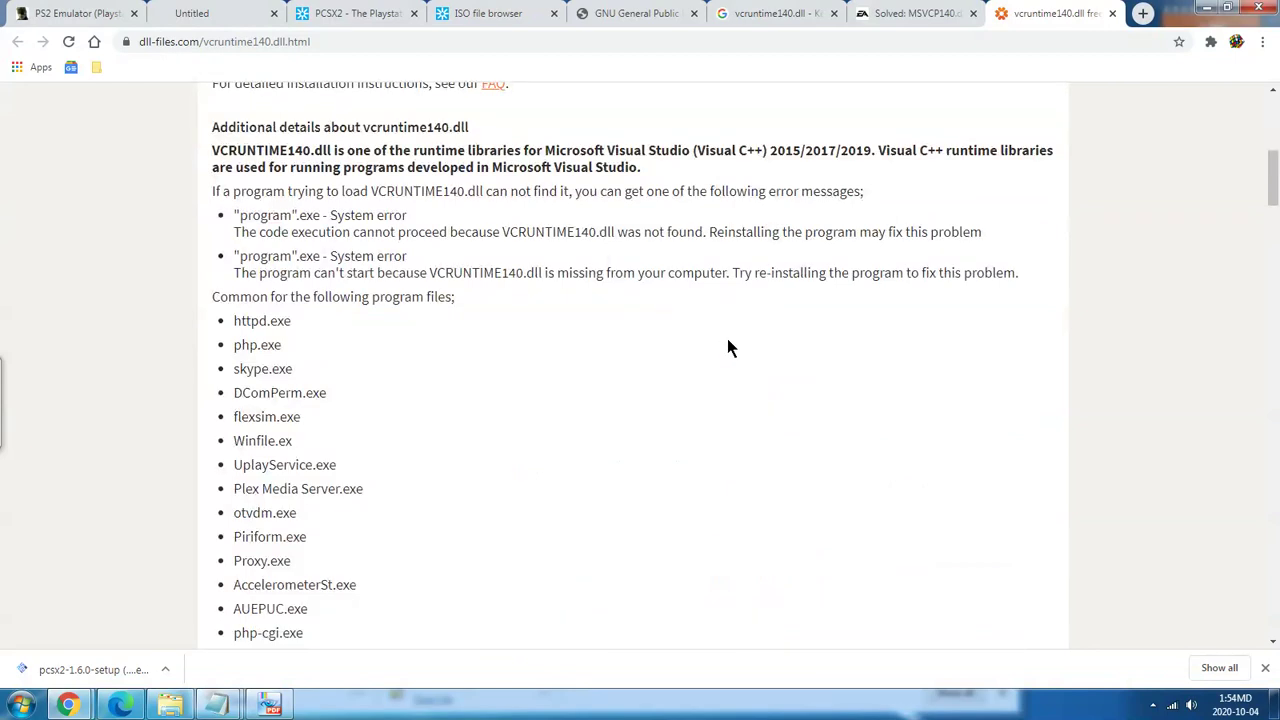
scroll(690, 385, up, 3)
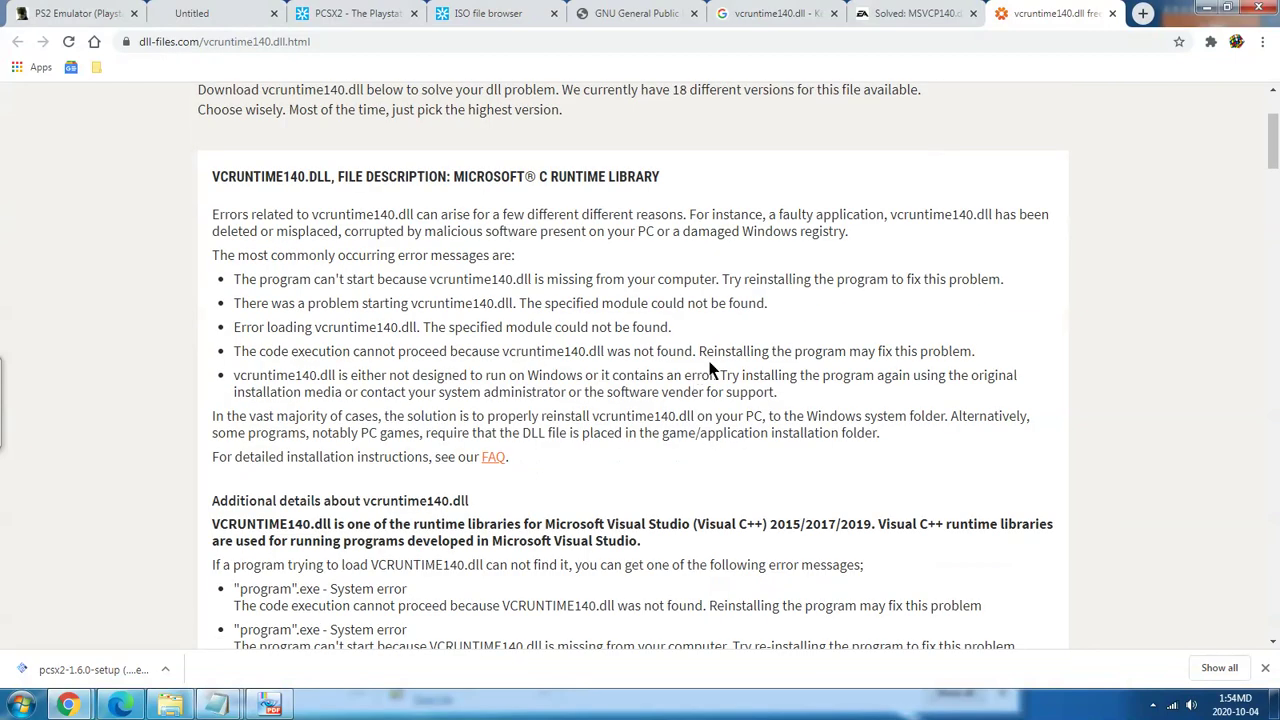
scroll(710, 370, down, 8)
scroll(708, 363, up, 10)
scroll(709, 366, down, 2)
scroll(709, 366, down, 2)
scroll(709, 370, down, 15)
scroll(708, 361, up, 3)
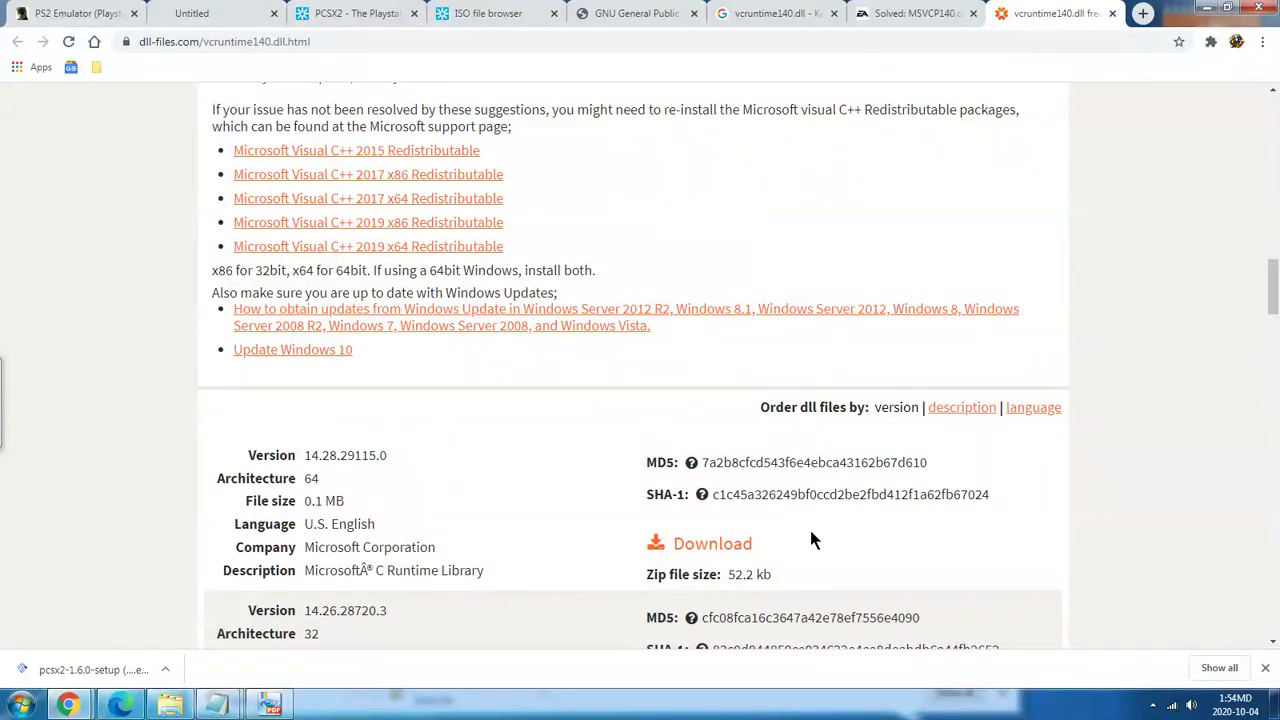
Download the 64-bit vcruntime140.dll version 14.28.29115.0 by opening its download link in a new tab.
click(690, 550)
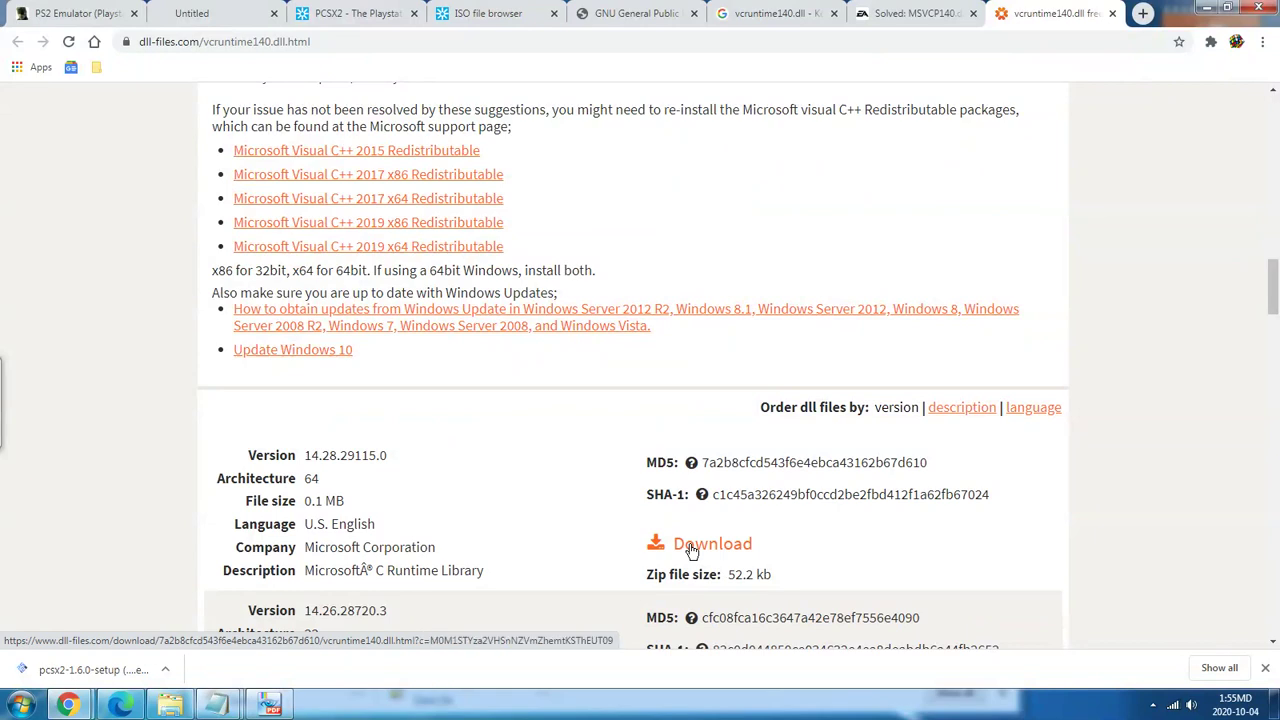
scroll(690, 550, down, 2)
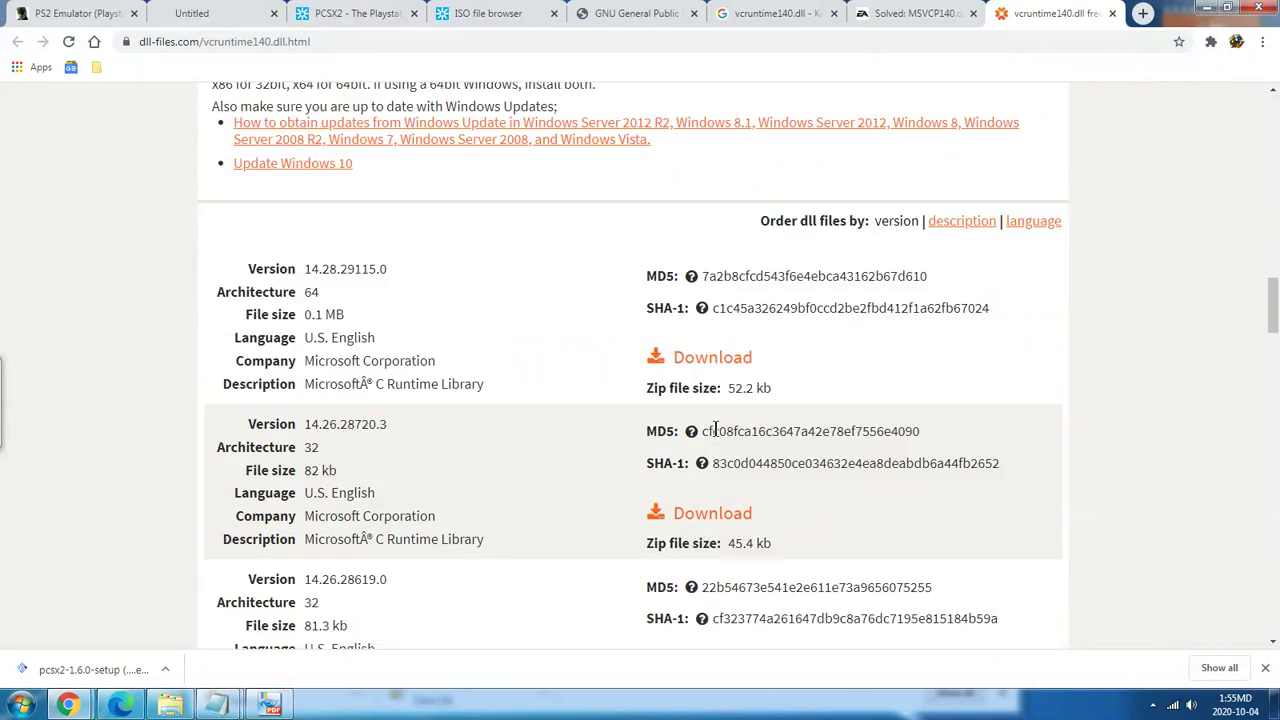
right_click(716, 364)
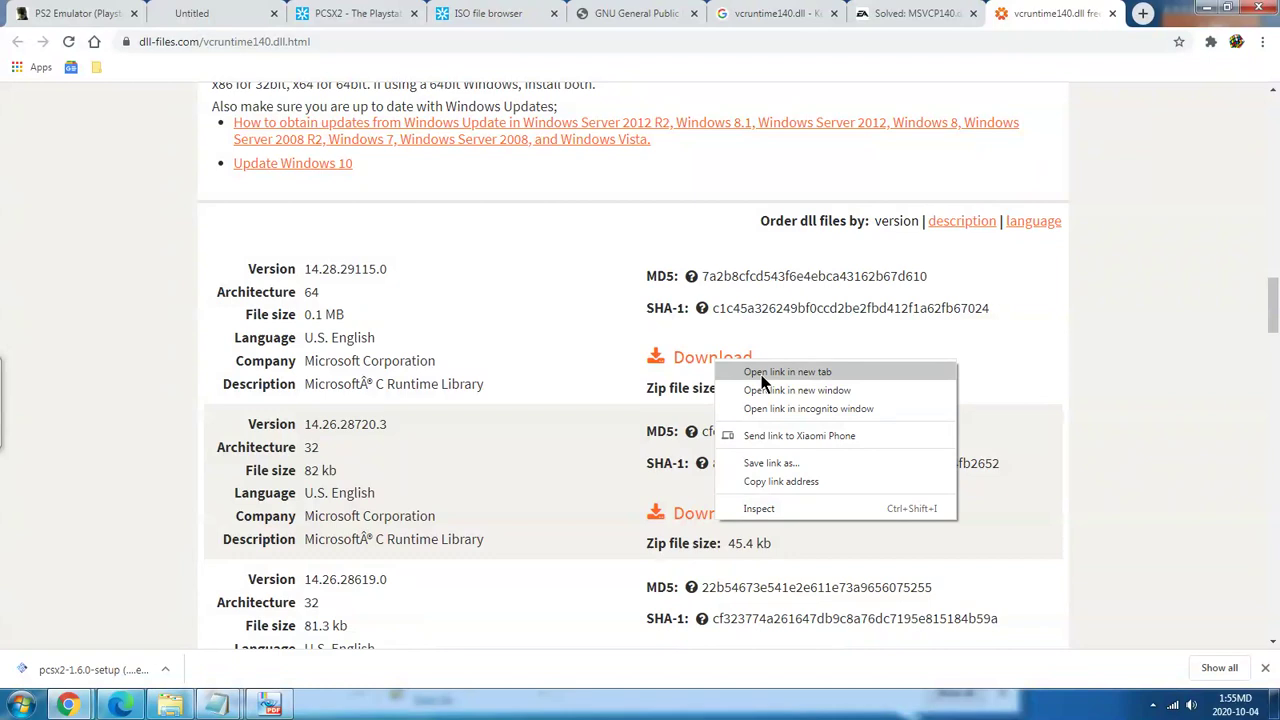
click(763, 372)
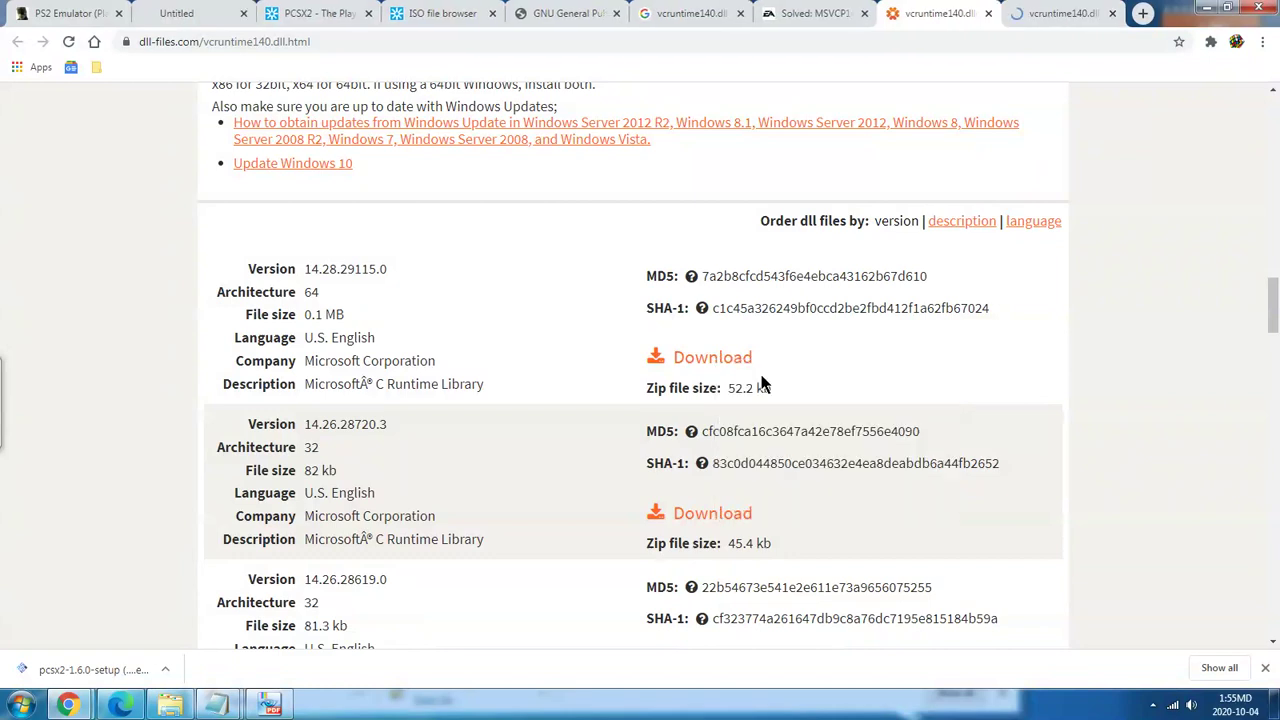
Look through the remaining vcruntime140.dll versions and their architectures in the download list.
scroll(760, 383, down, 20)
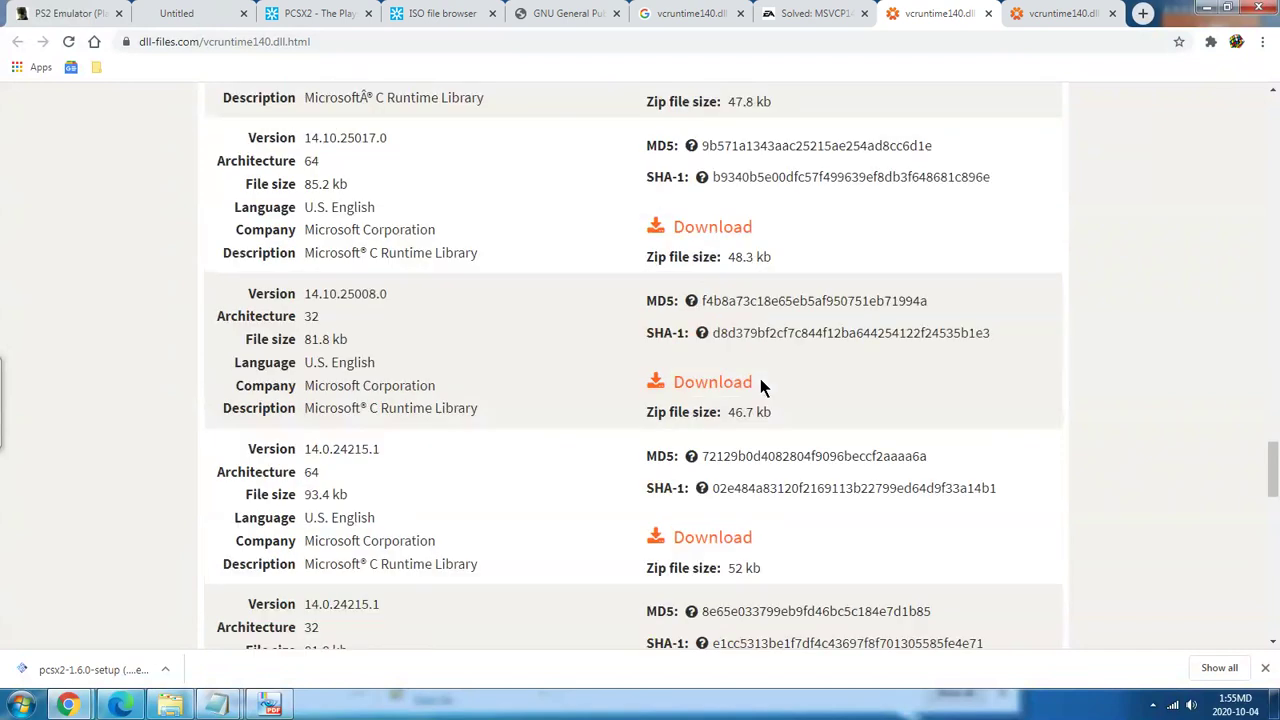
scroll(760, 378, down, 5)
scroll(760, 378, up, 1)
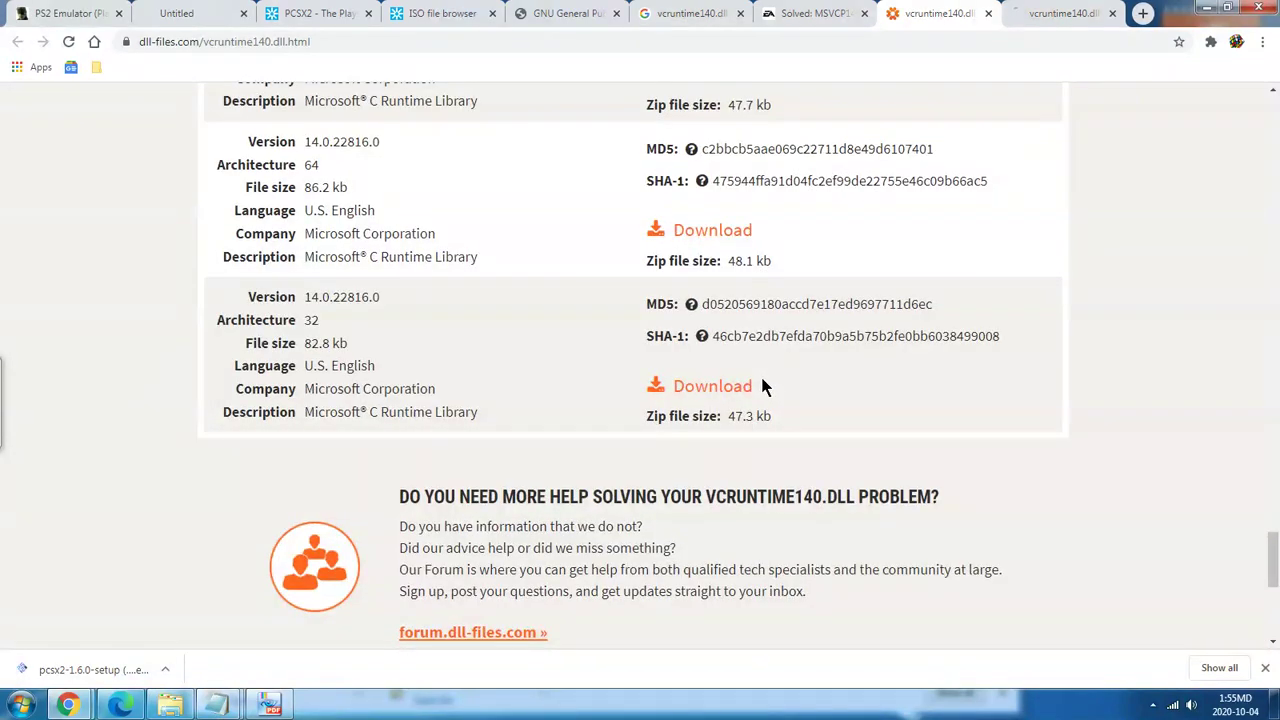
click(760, 380)
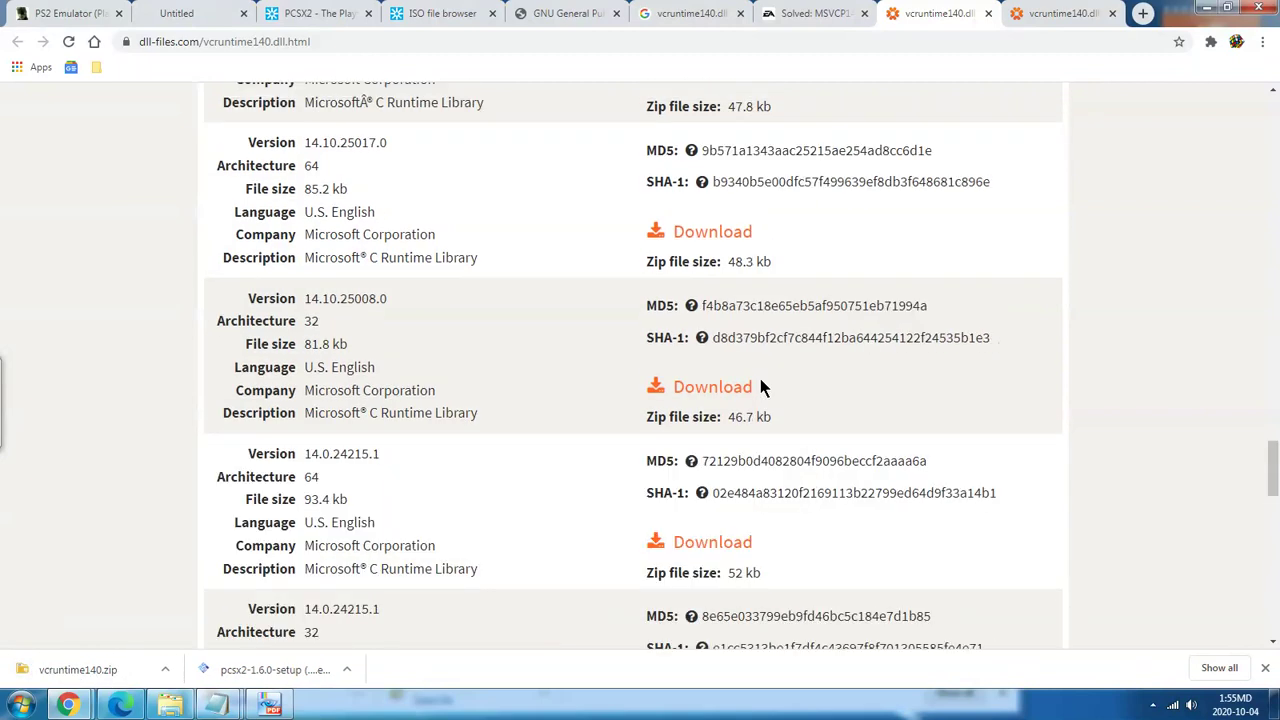
scroll(434, 363, up, 10)
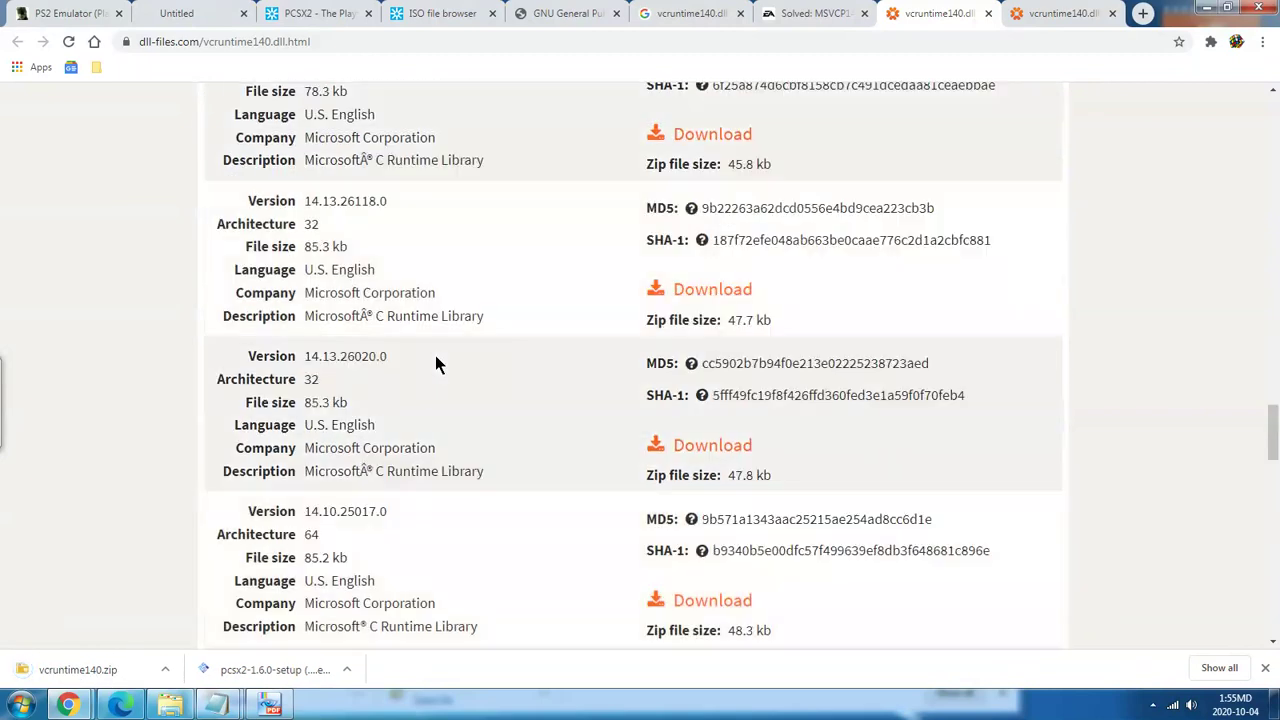
Show the downloaded vcruntime140.zip in its folder, extract it there and open the extracted vcruntime140 folder.
scroll(435, 363, up, 15)
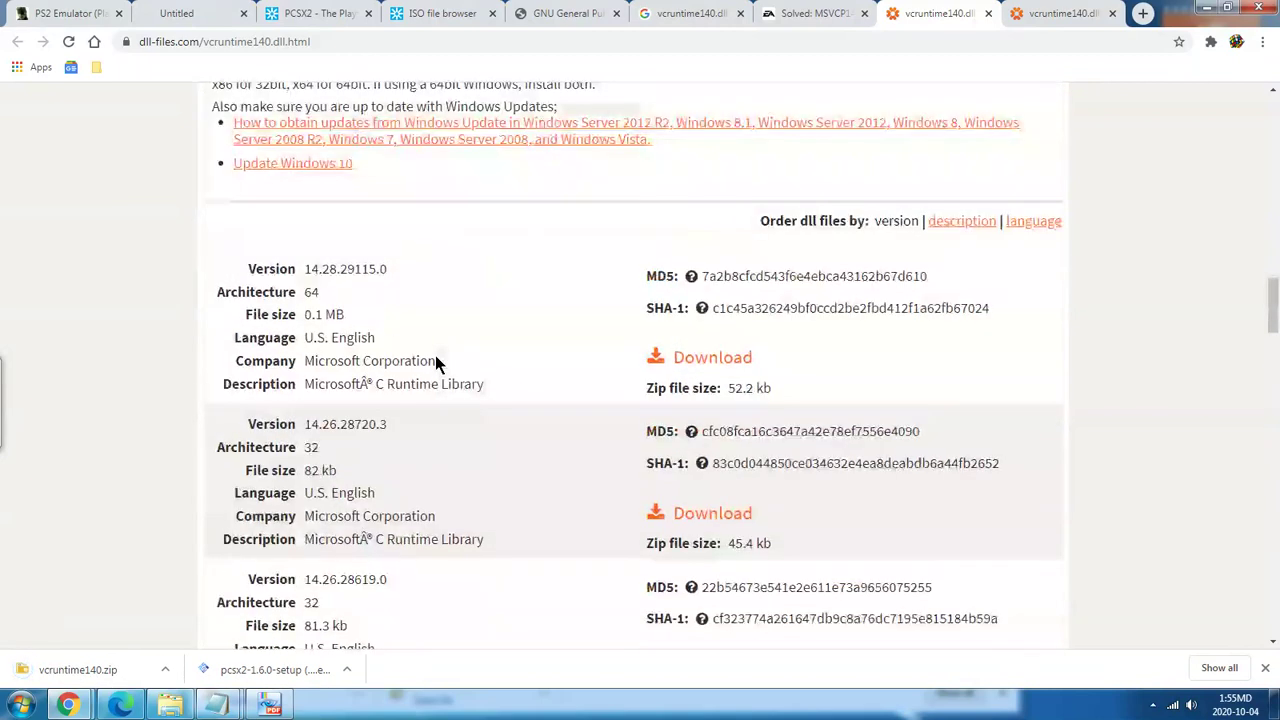
right_click(112, 678)
click(156, 630)
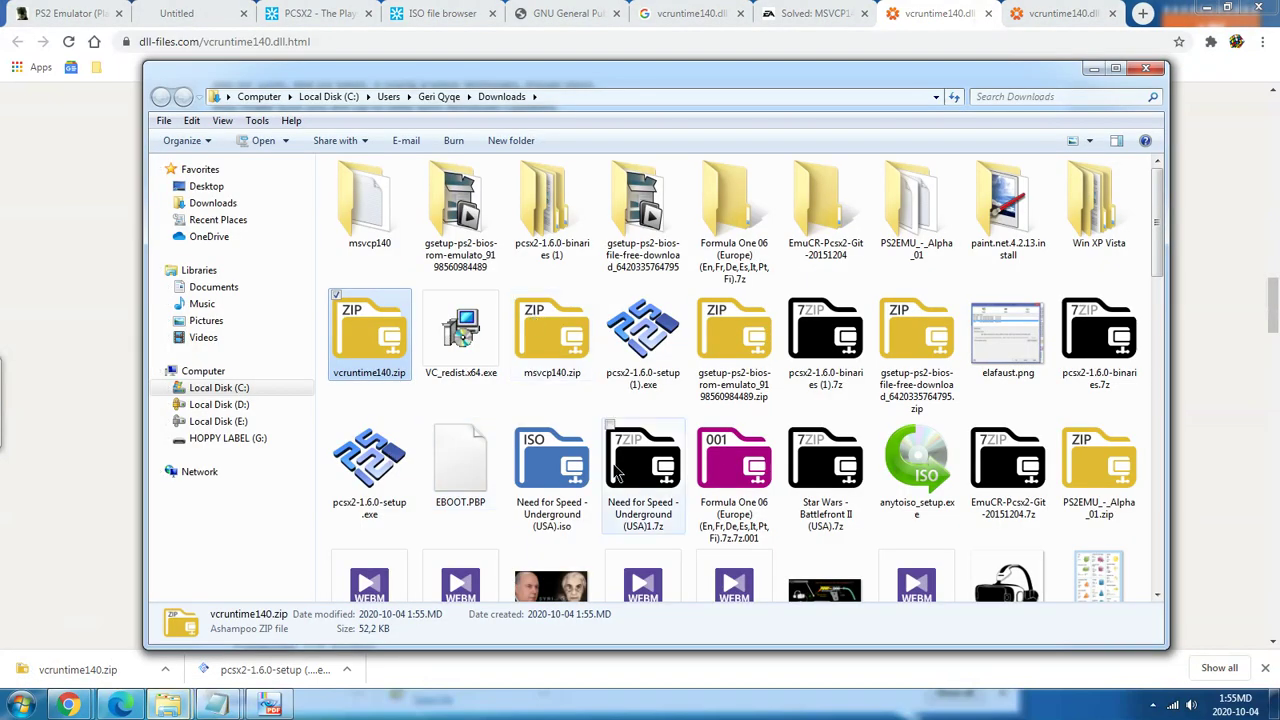
right_click(374, 340)
click(430, 405)
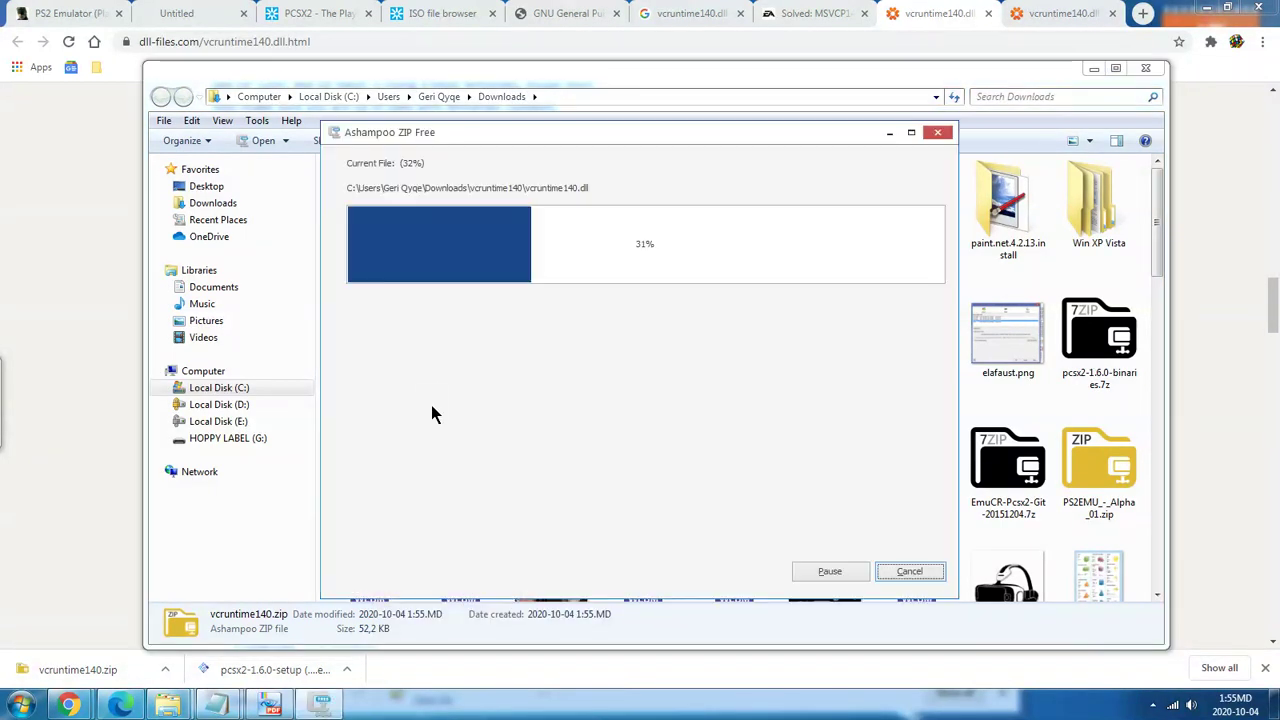
double_click(366, 208)
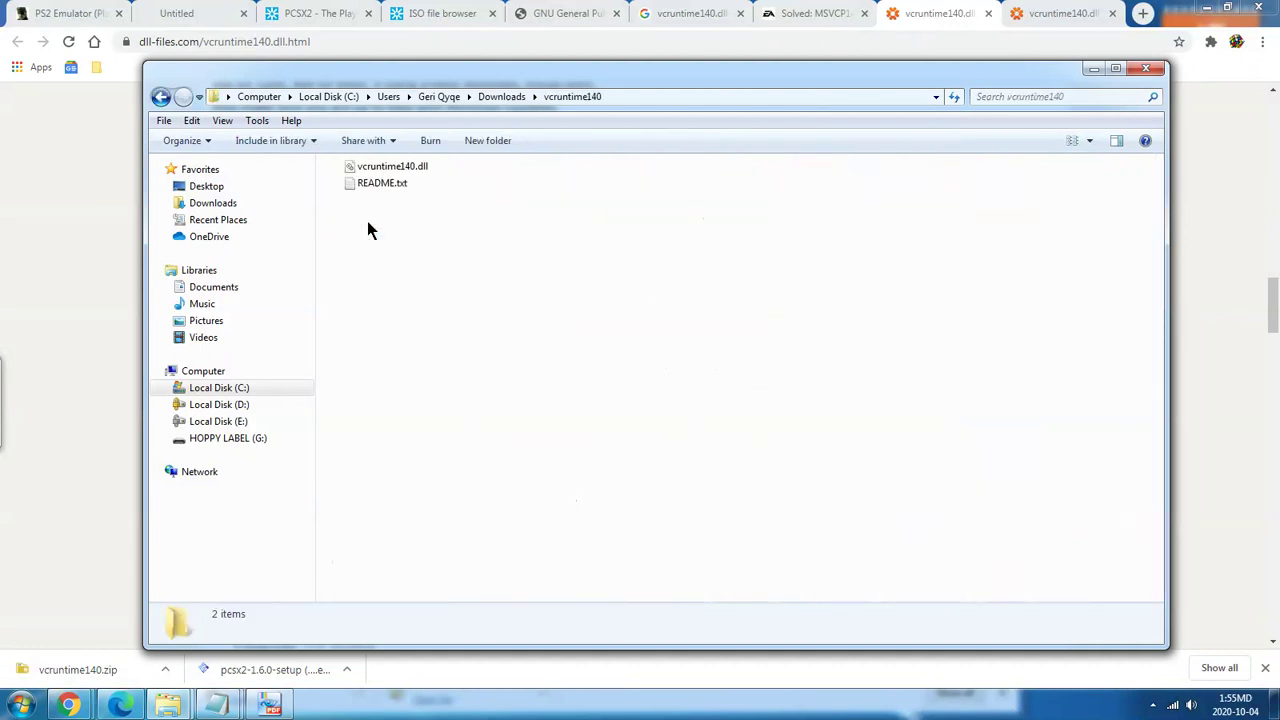
Read the extracted README.txt and close it.
right_click(389, 186)
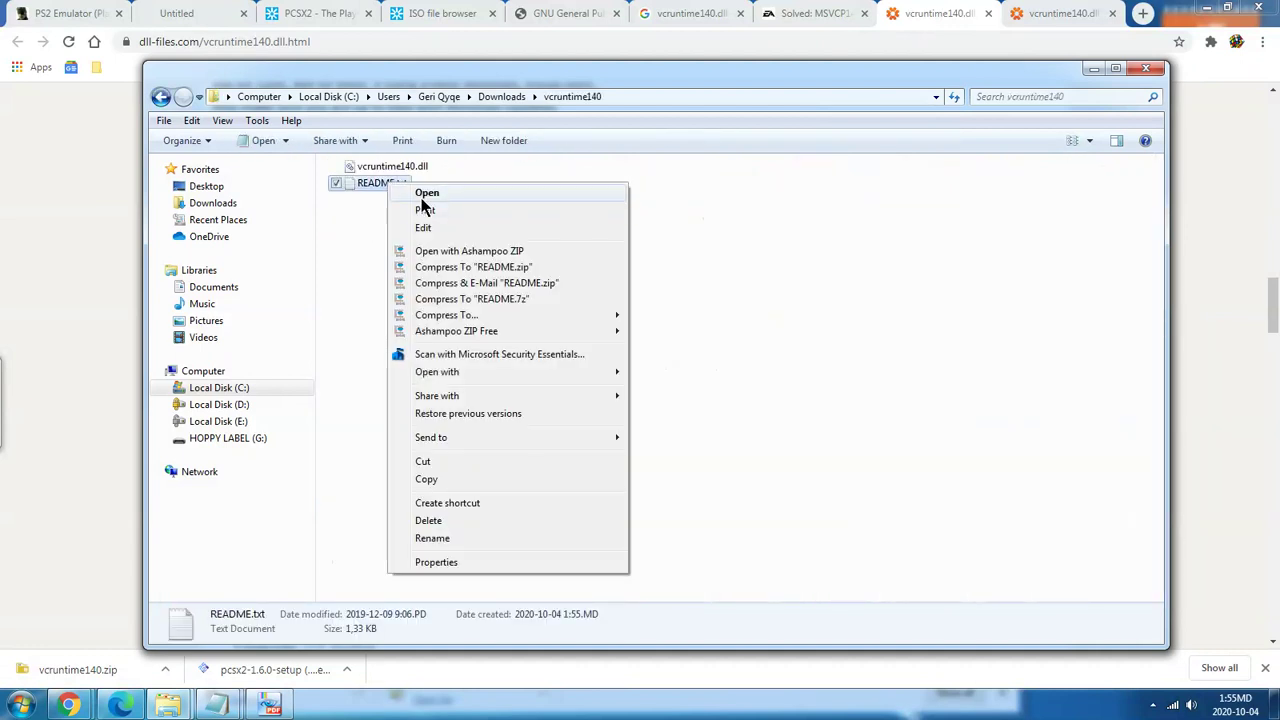
click(423, 194)
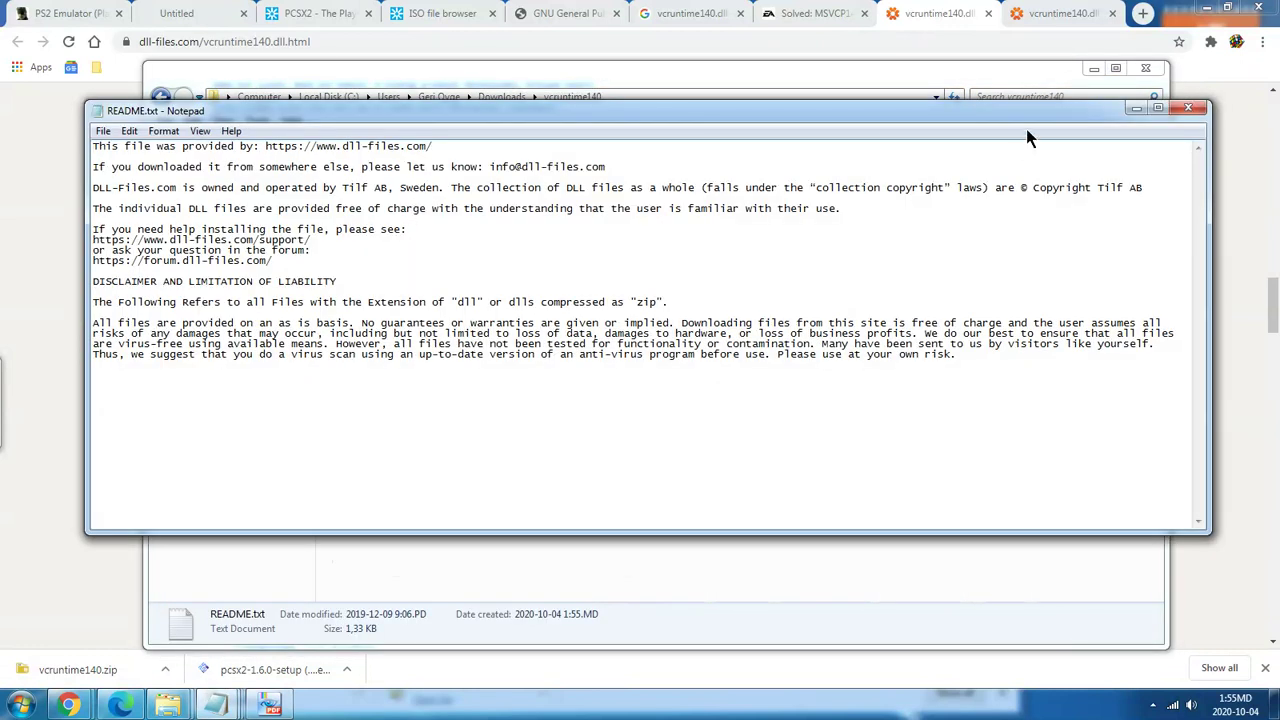
click(1188, 108)
Move vcruntime140.dll from the extracted folder into C:\Windows.
right_click(375, 172)
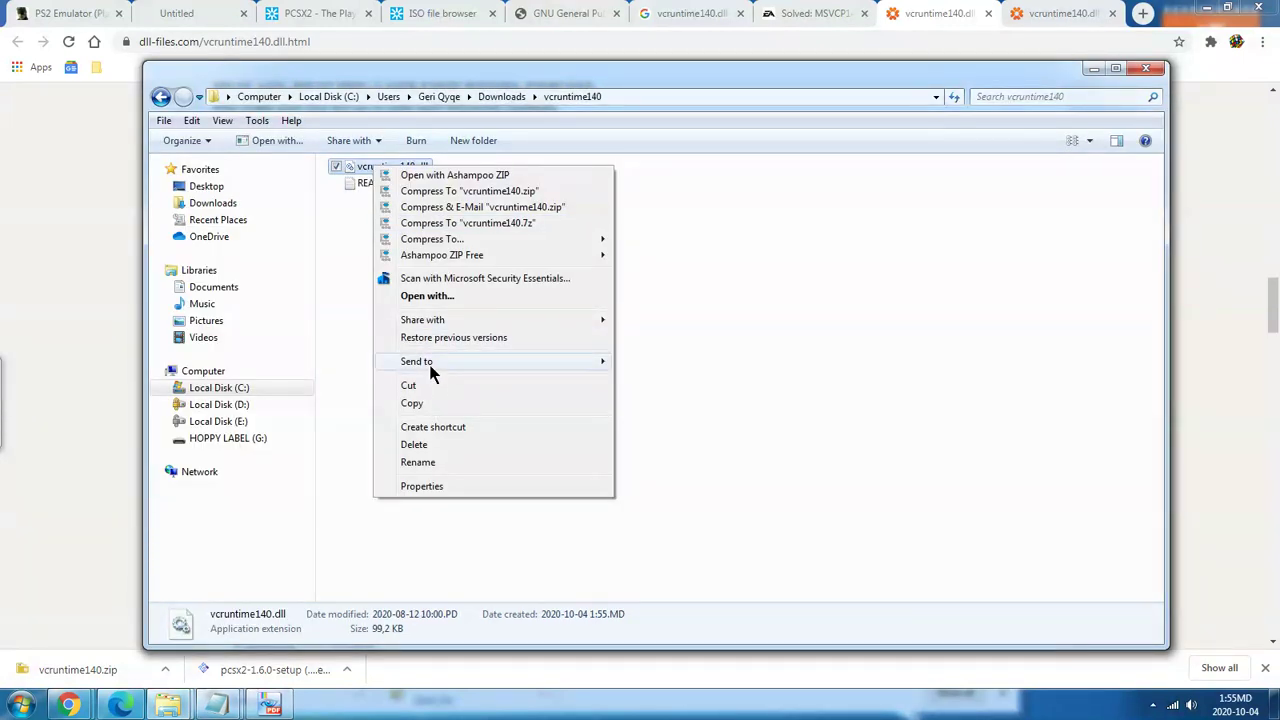
mouse_move(432, 371)
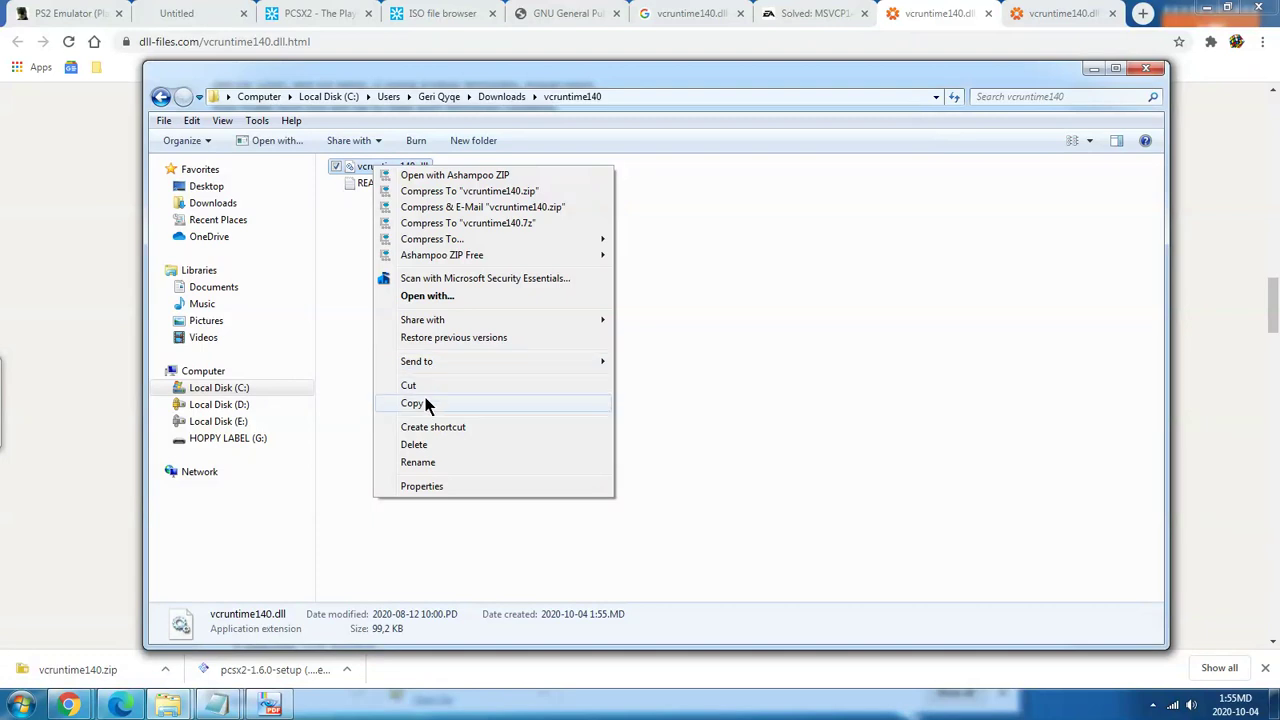
click(424, 386)
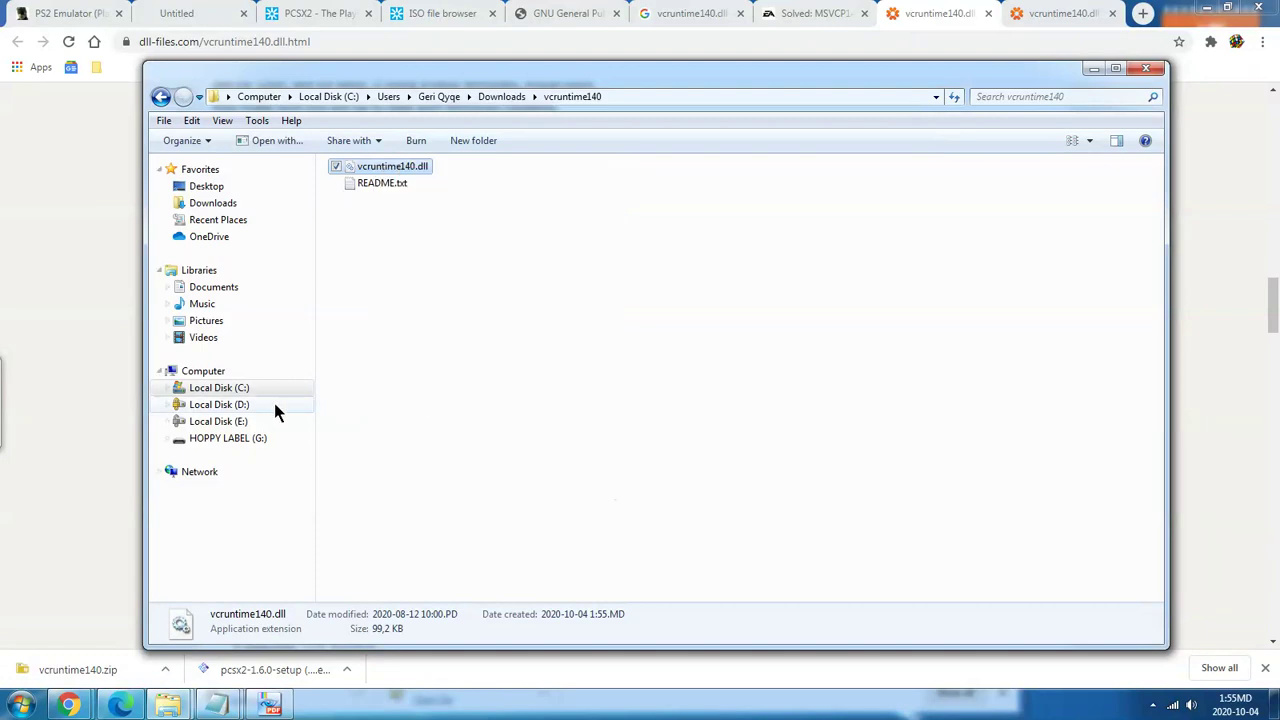
click(236, 389)
double_click(397, 216)
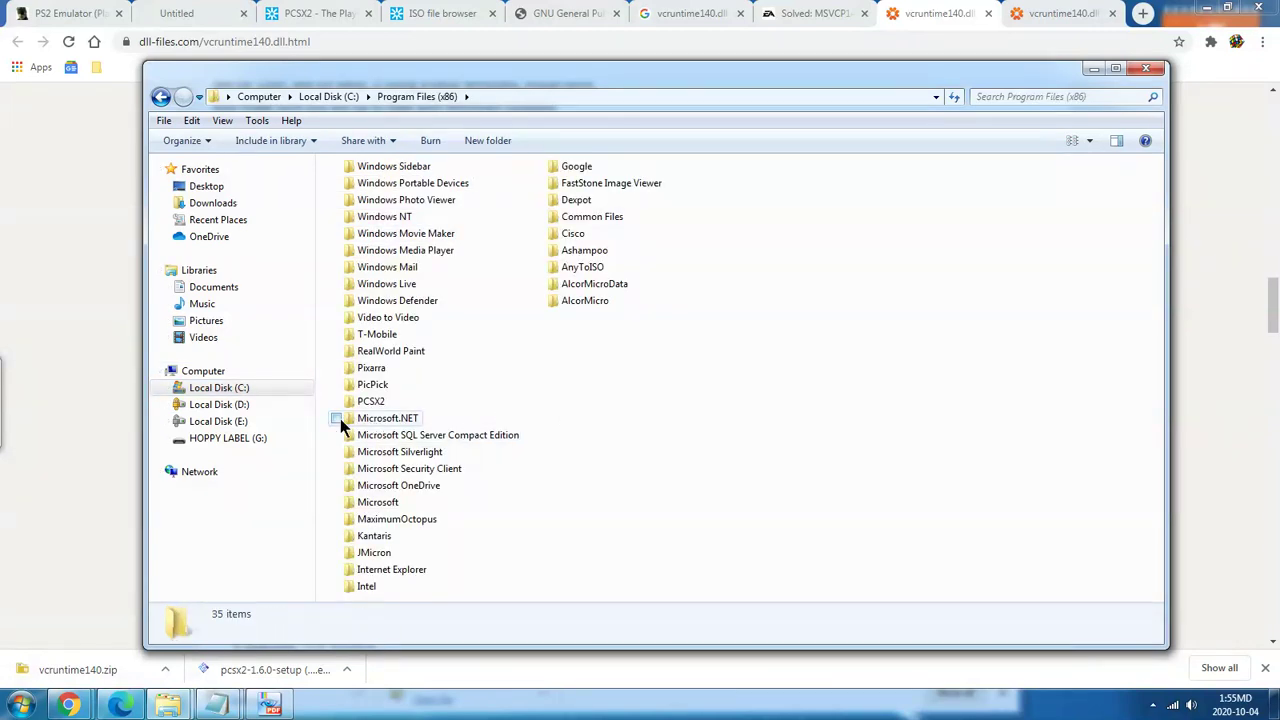
click(267, 393)
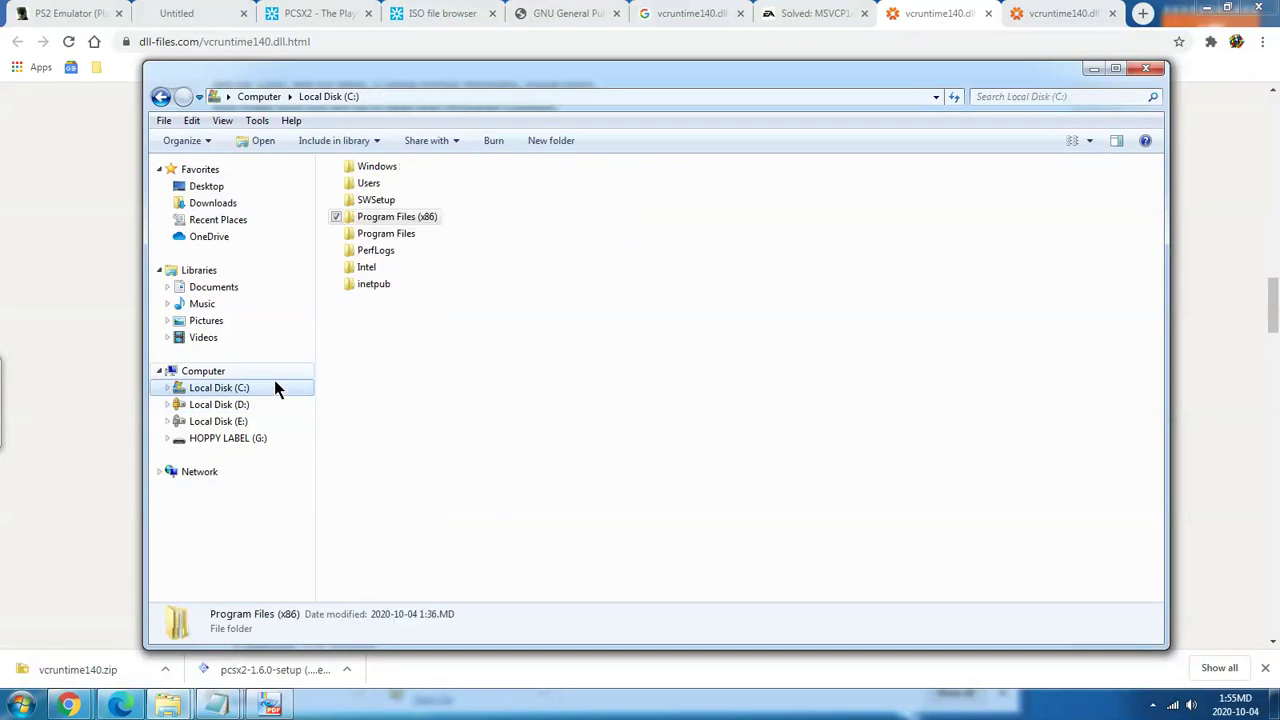
double_click(391, 171)
right_click(919, 410)
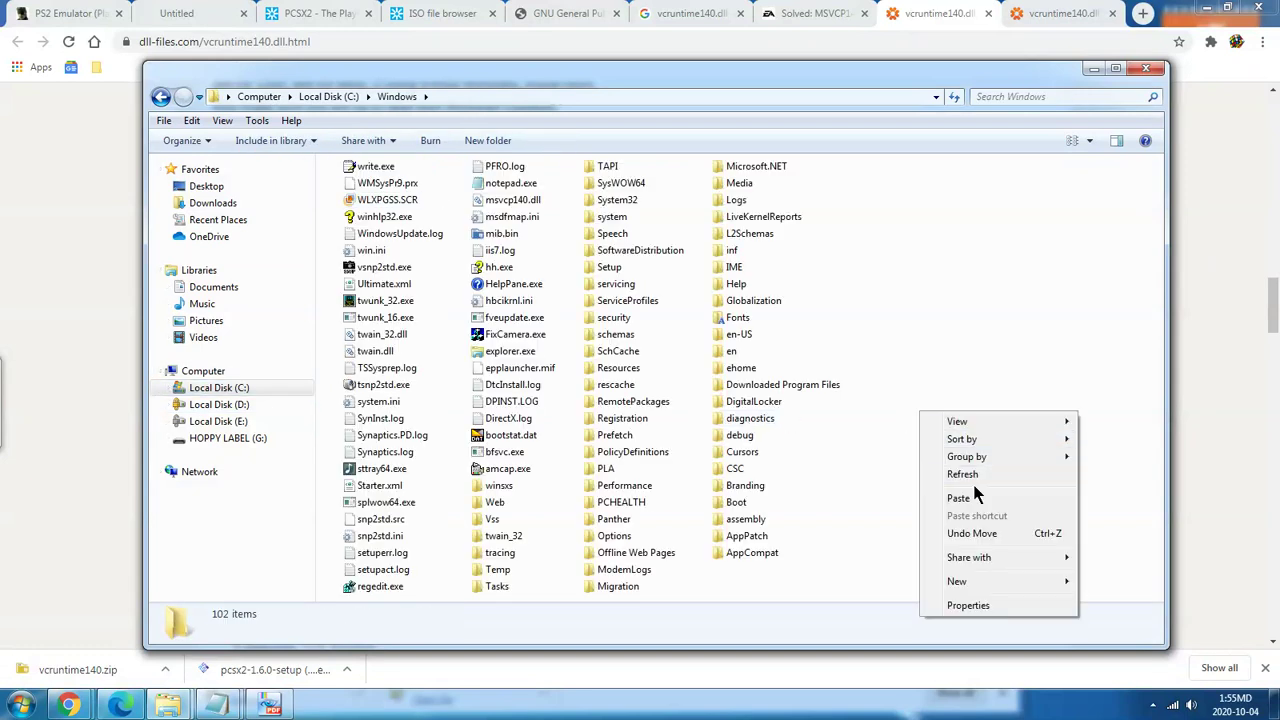
click(975, 500)
click(628, 417)
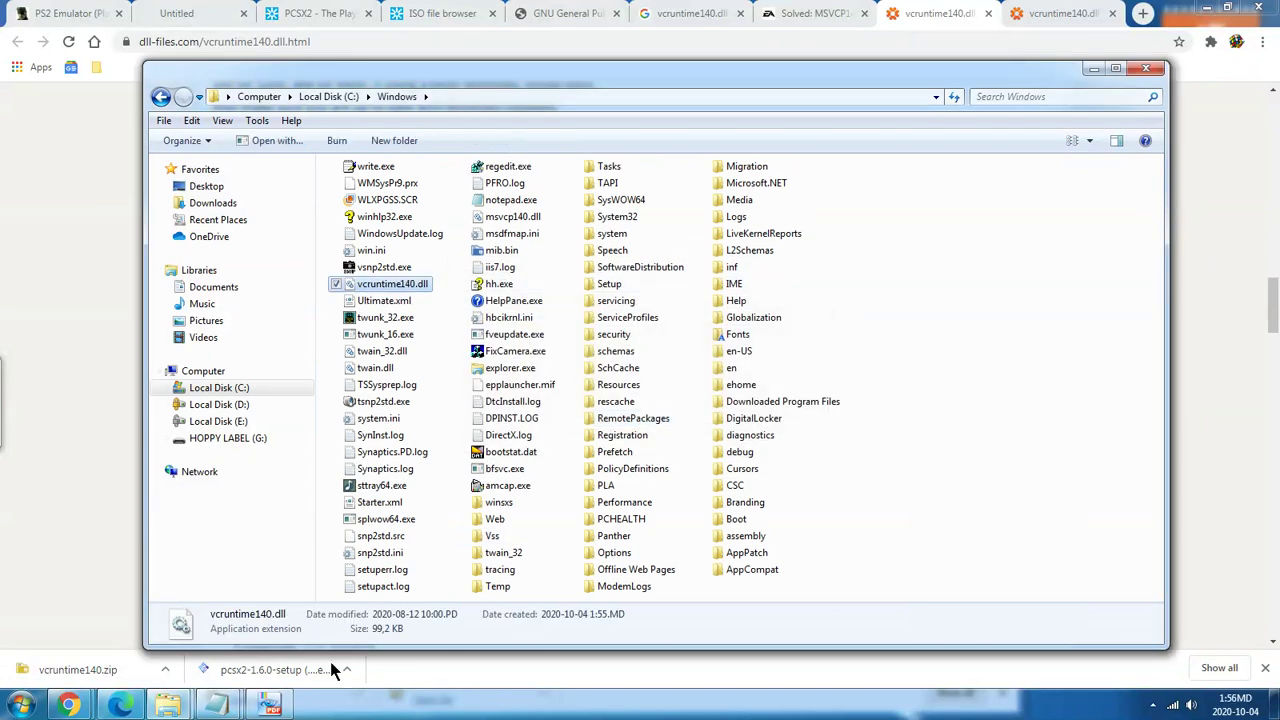
Try to start PCSX2 1.6.0 from its desktop shortcut.
click(95, 708)
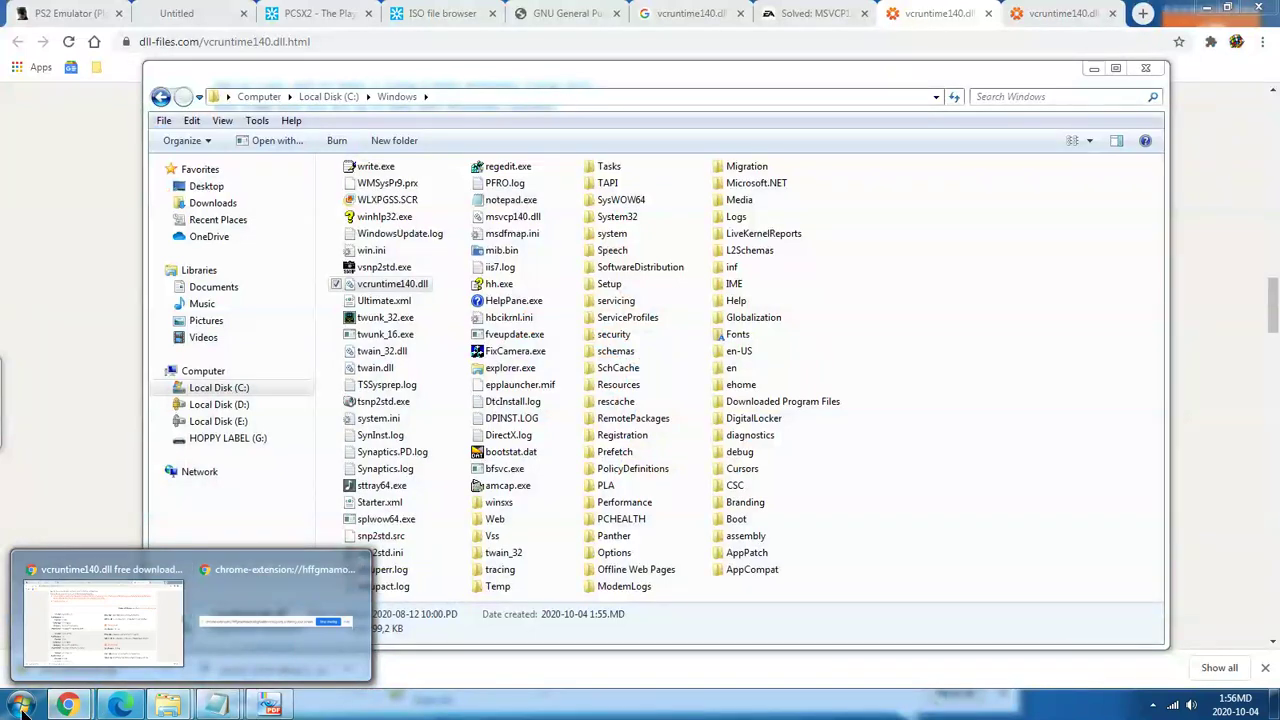
click(1274, 706)
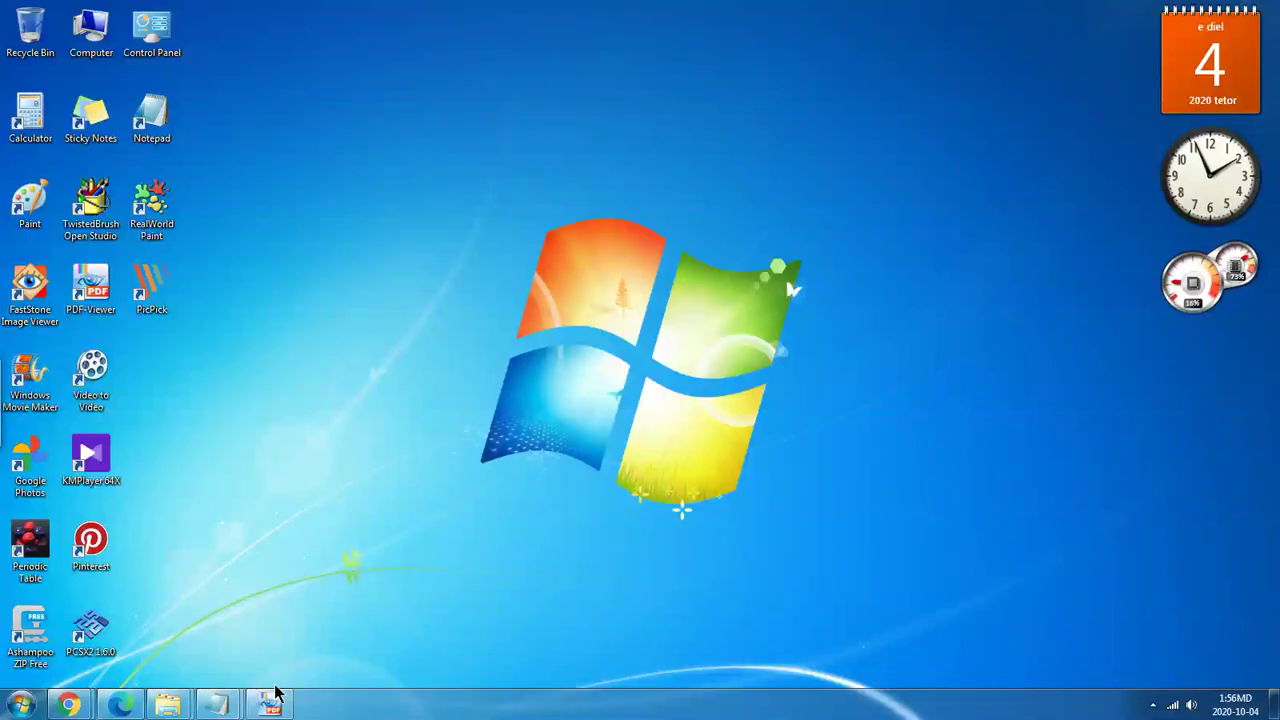
double_click(105, 645)
click(770, 411)
Run pcsx2-1.6.0-setup (1).exe from the Downloads folder and choose the Normal Installation mode.
mouse_move(162, 707)
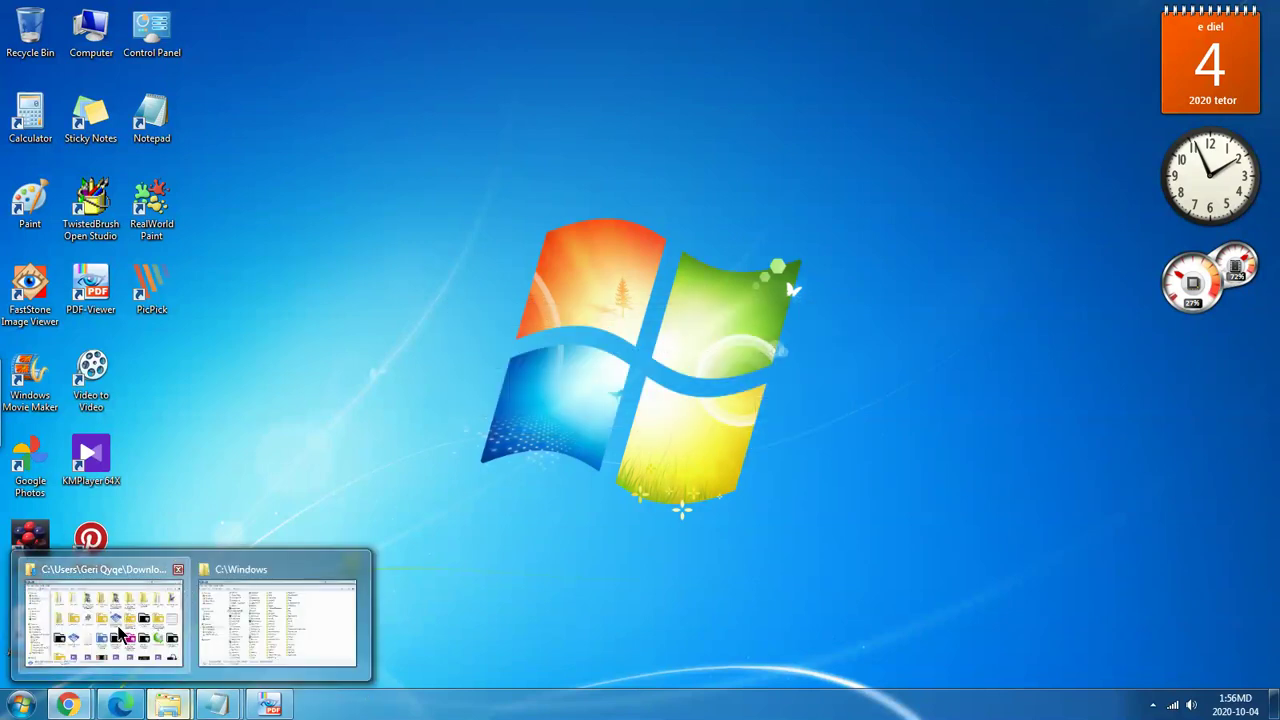
click(120, 630)
double_click(728, 346)
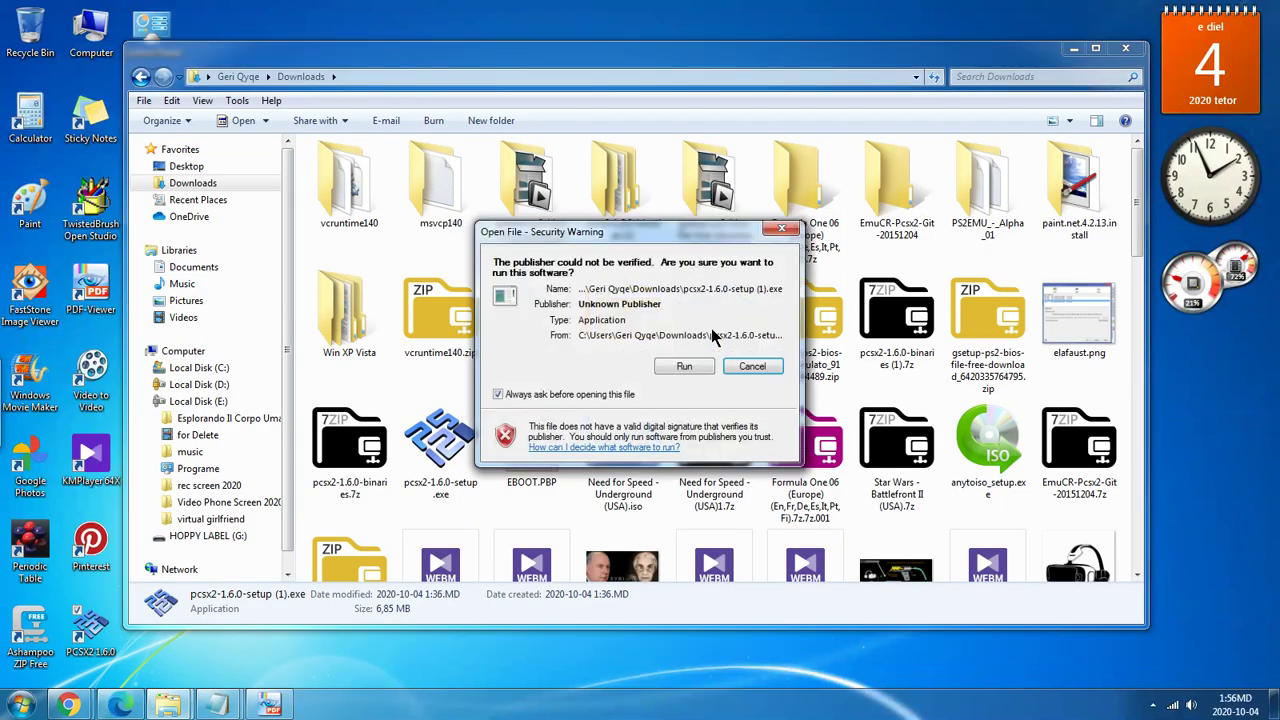
click(716, 368)
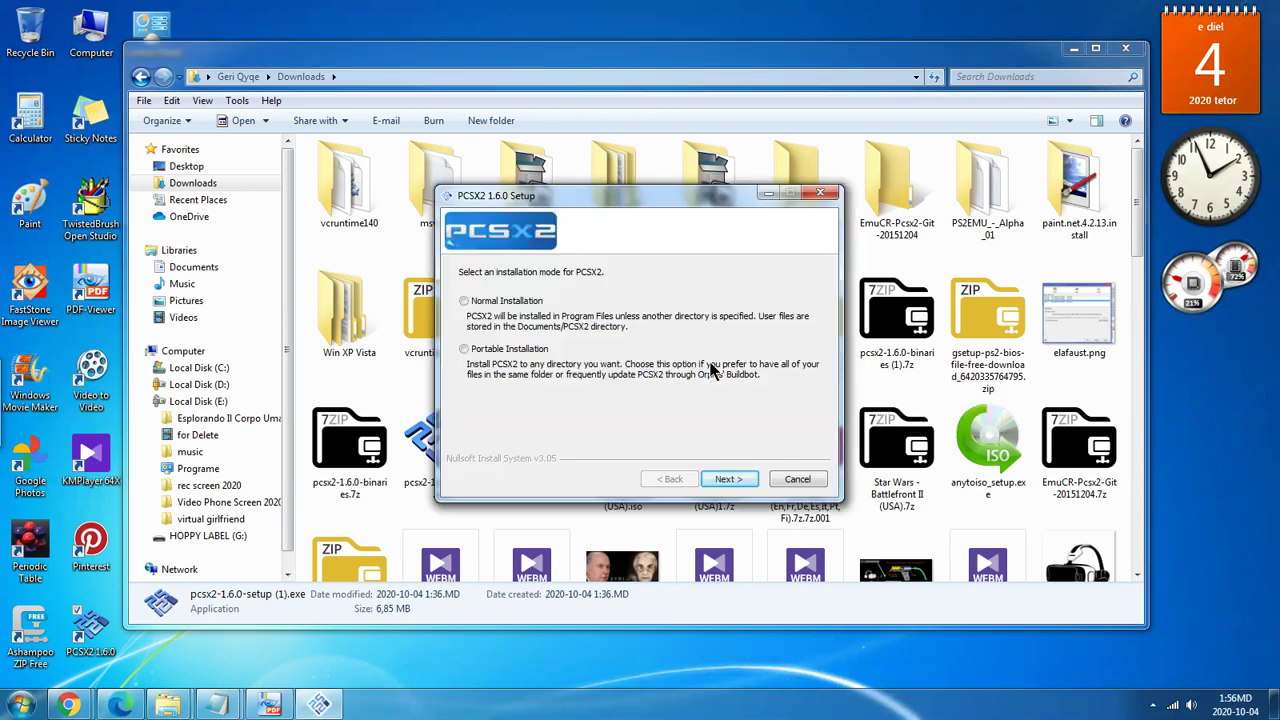
click(466, 302)
click(712, 479)
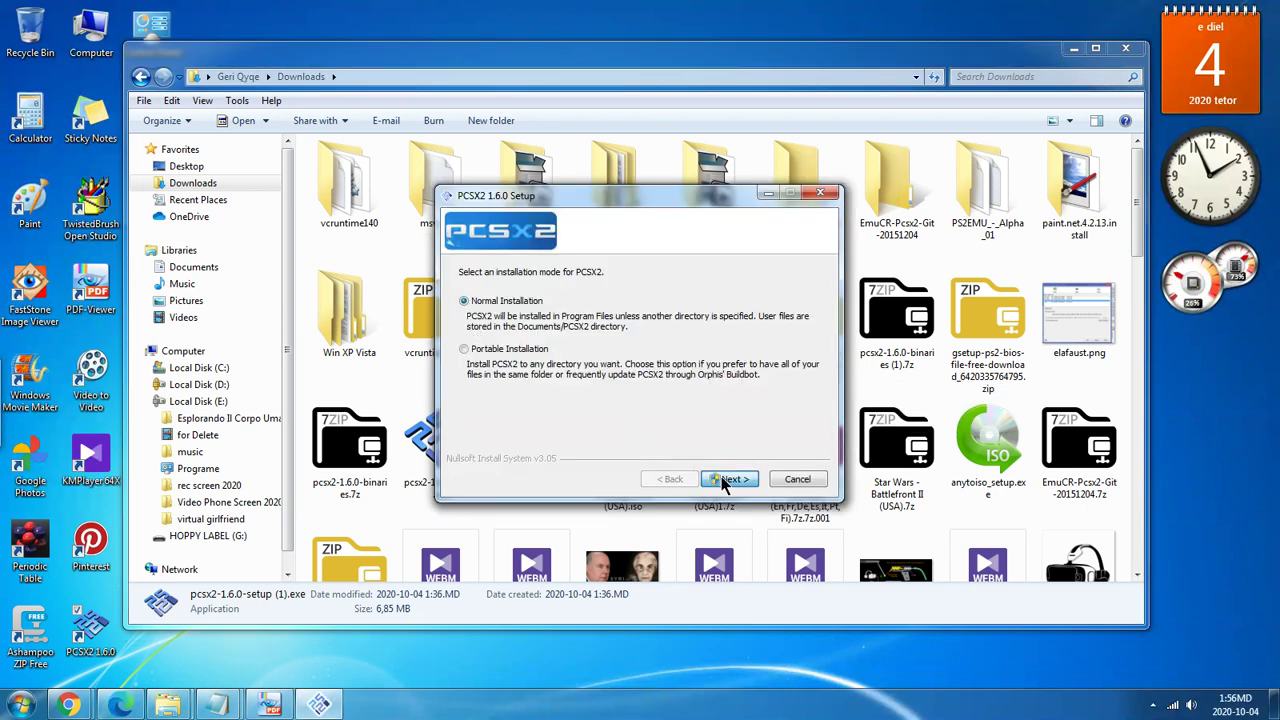
click(706, 368)
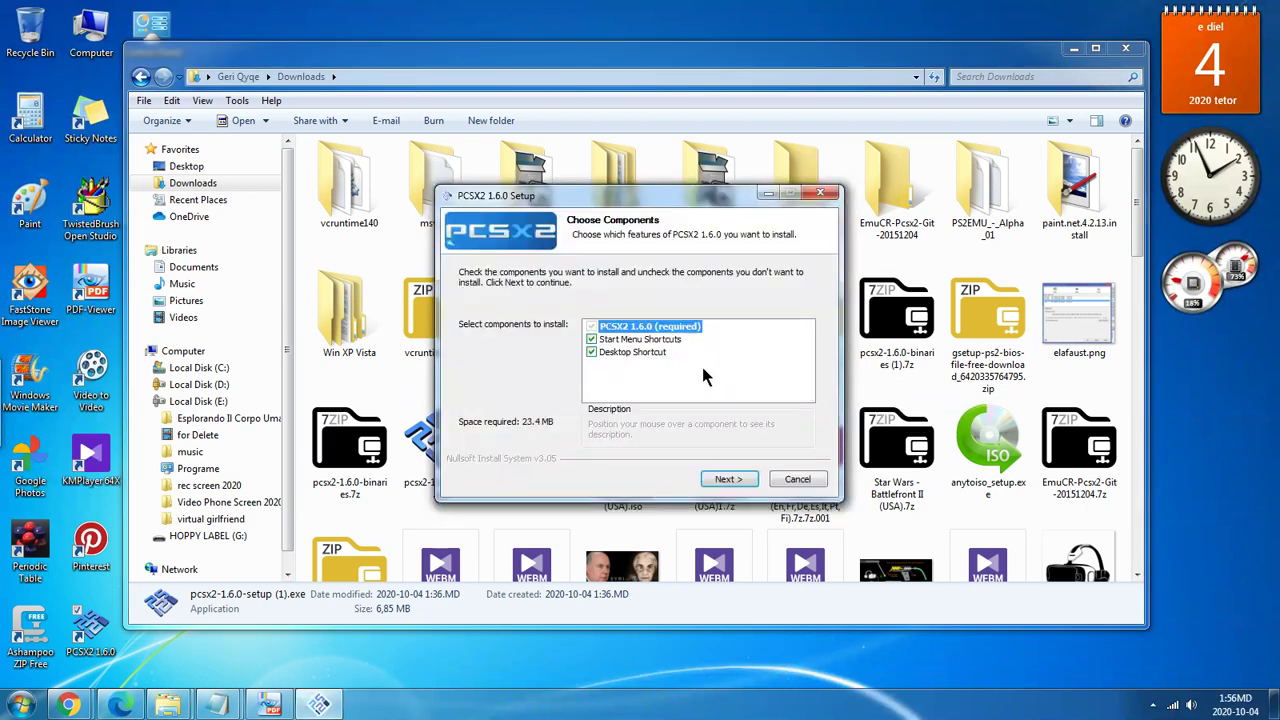
Install PCSX2 1.6.0 with the default components, accept removal of the existing version, and finish setup with Run PCSX2 1.6.0 enabled.
click(728, 481)
click(728, 482)
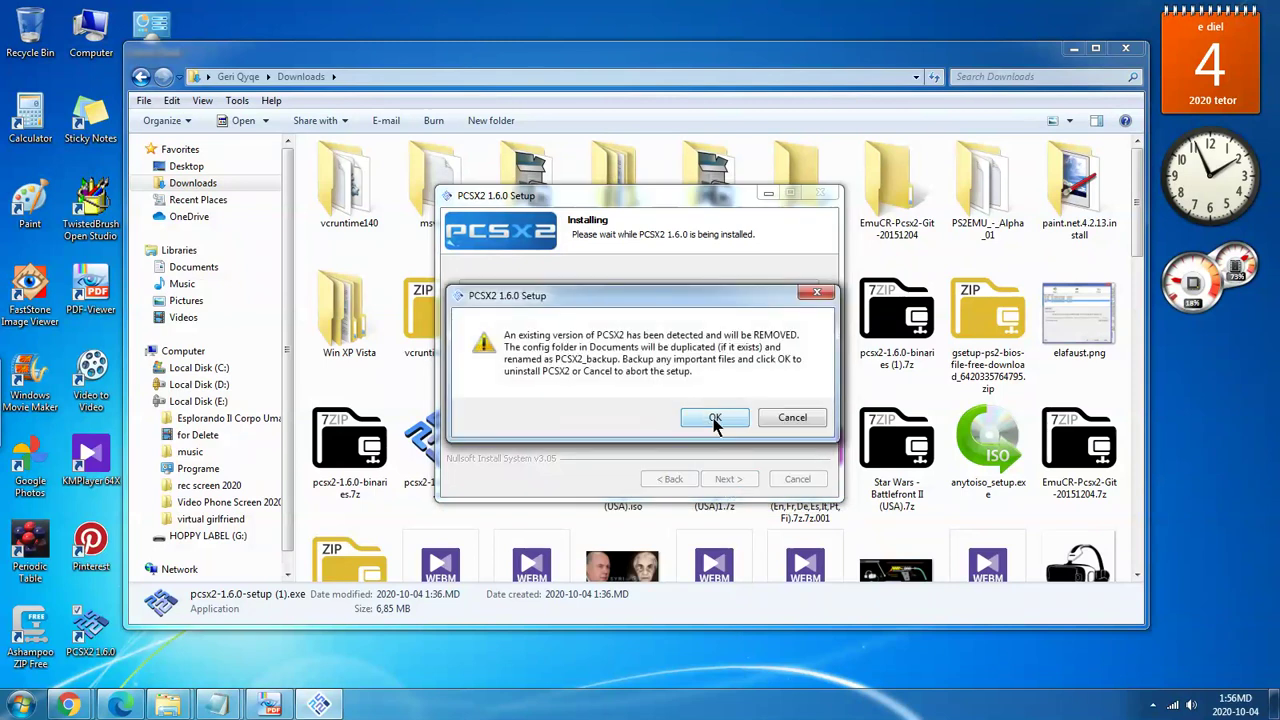
click(716, 418)
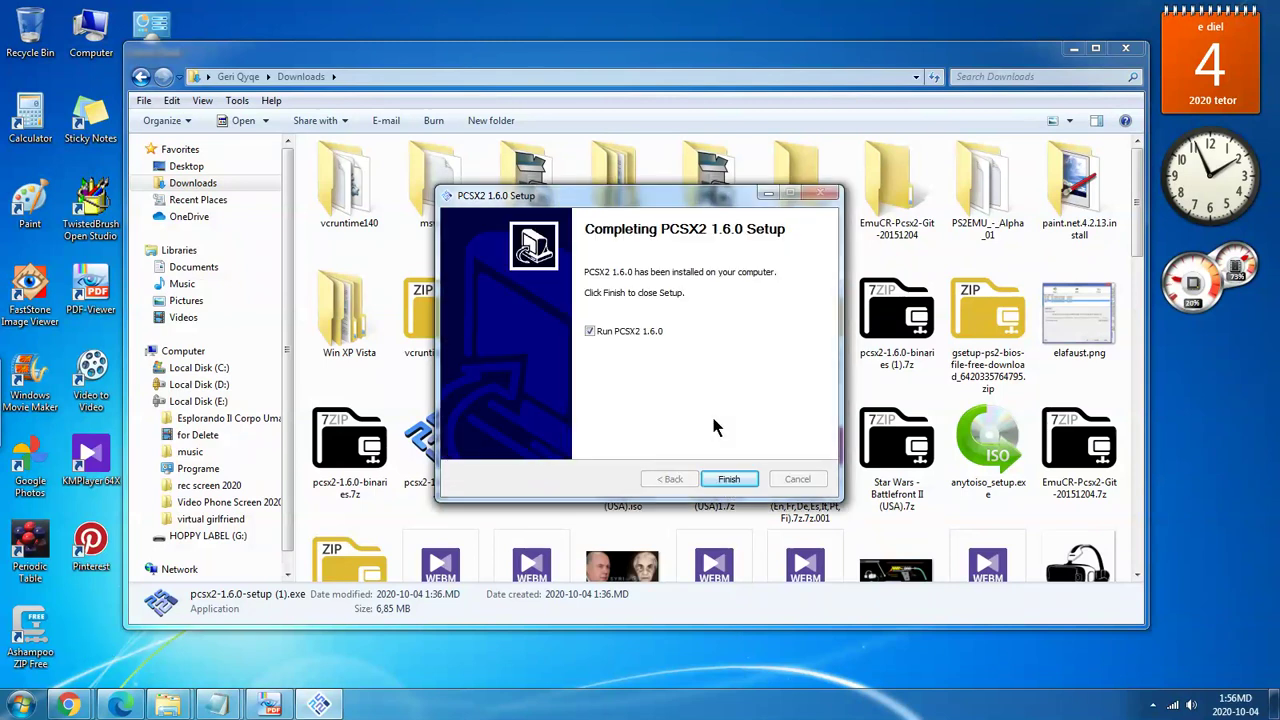
click(729, 480)
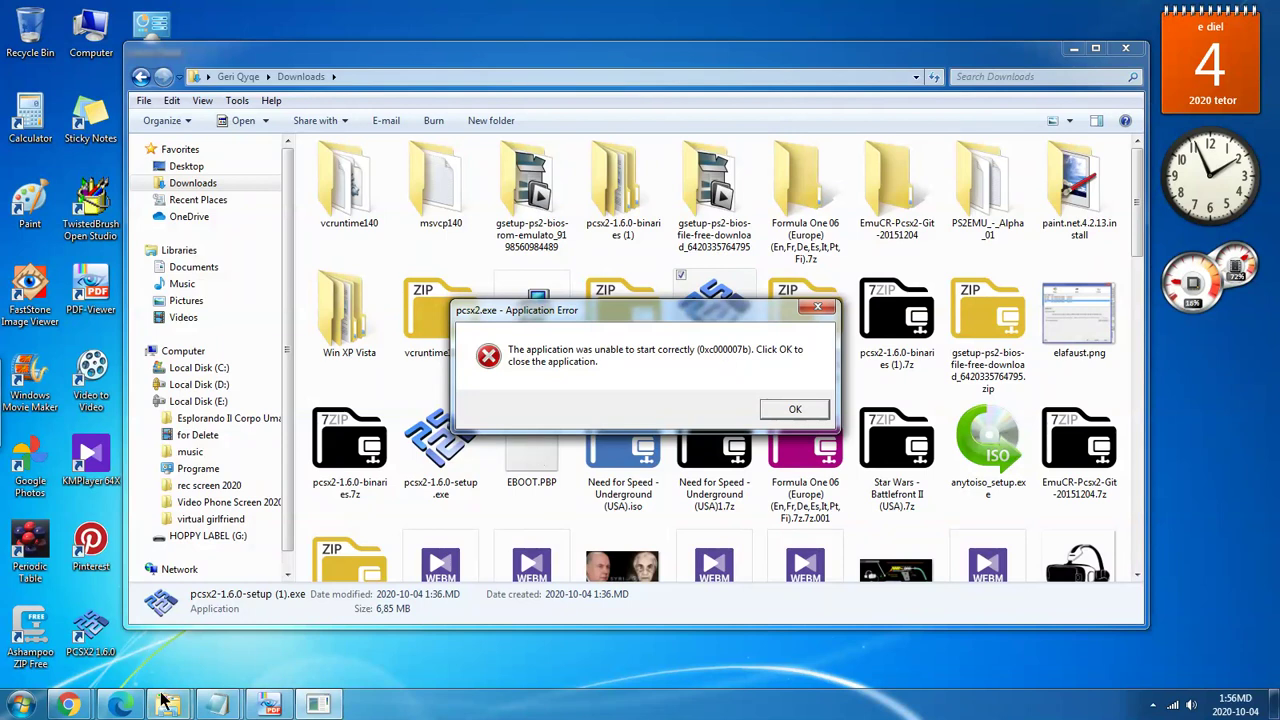
click(119, 705)
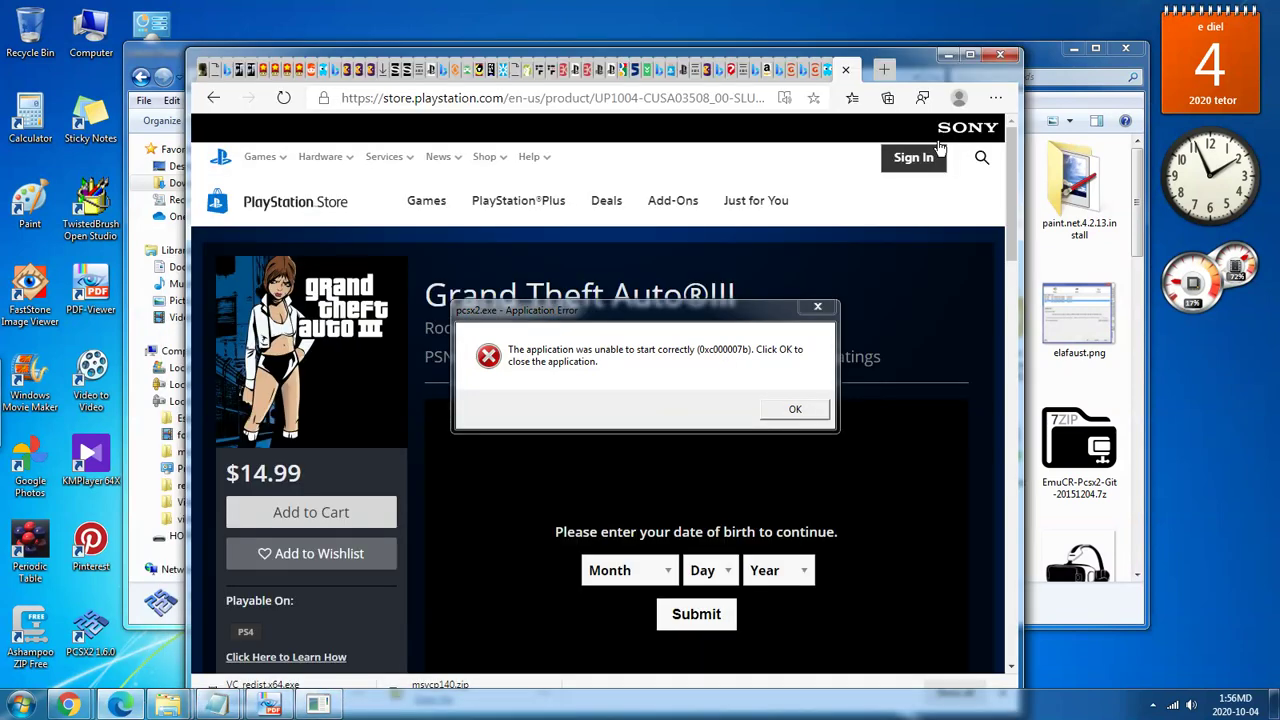
click(884, 69)
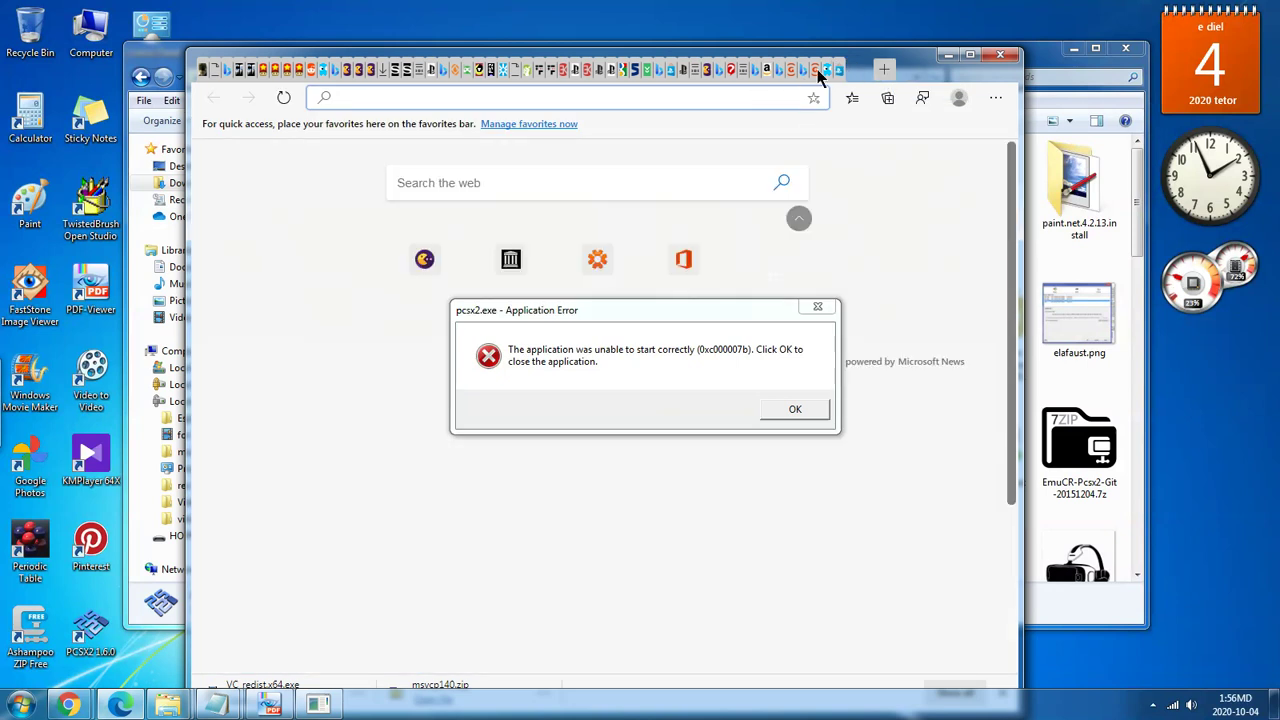
click(822, 68)
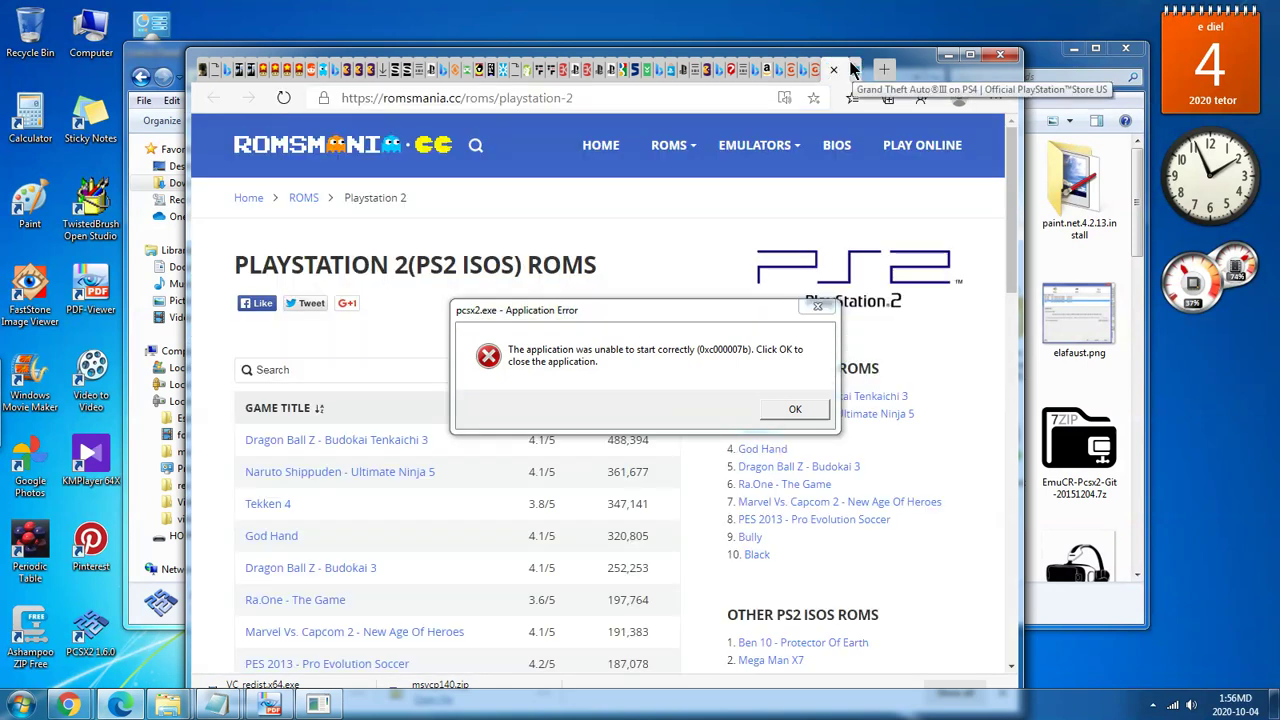
Switch back to the vcruntime140.dll page in Chrome and close the pcsx2.exe application error.
mouse_move(68, 705)
click(286, 614)
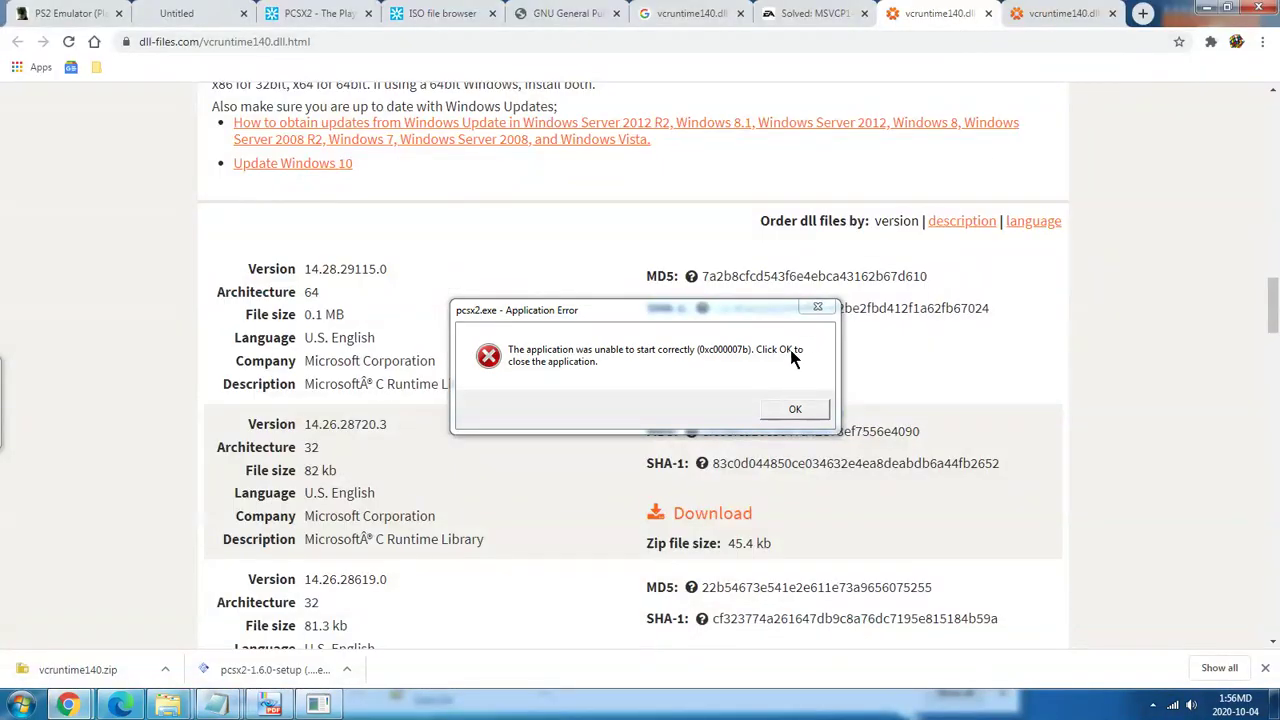
click(818, 307)
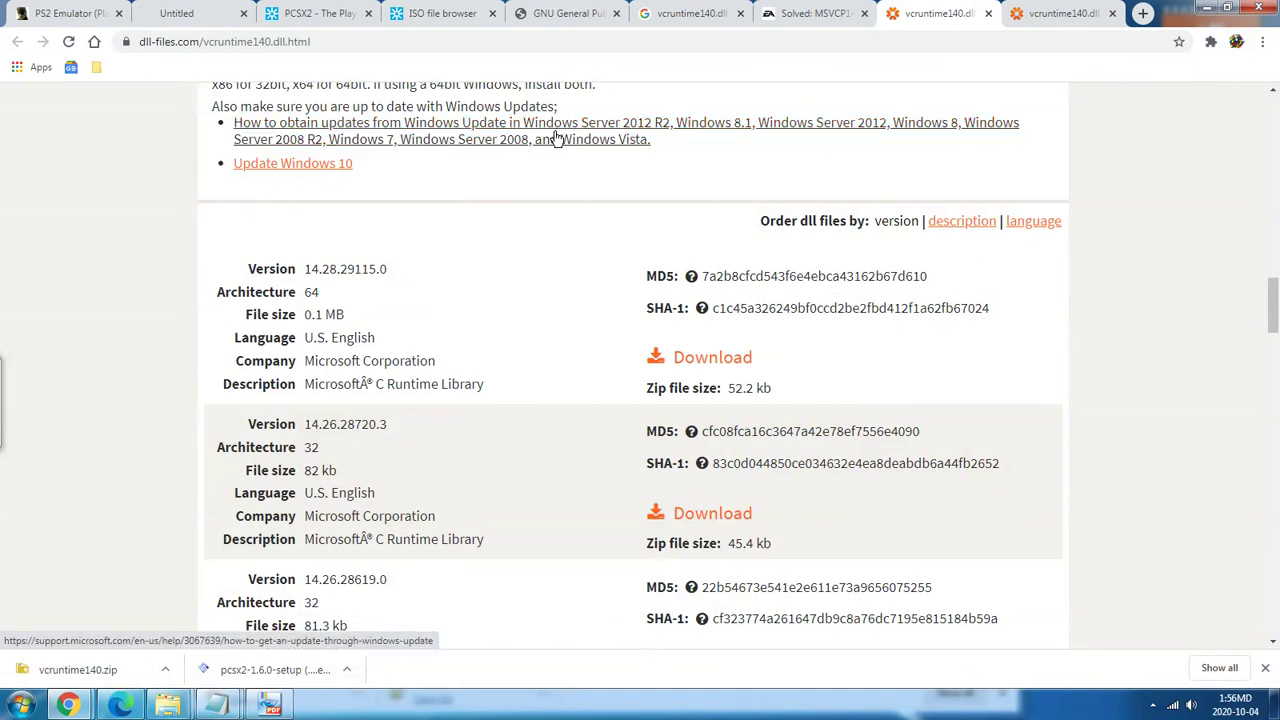
Download the Microsoft Visual C++ 2019 x64 Redistributable by opening its link from the vcruntime140.dll page in a new tab.
scroll(557, 138, up, 10)
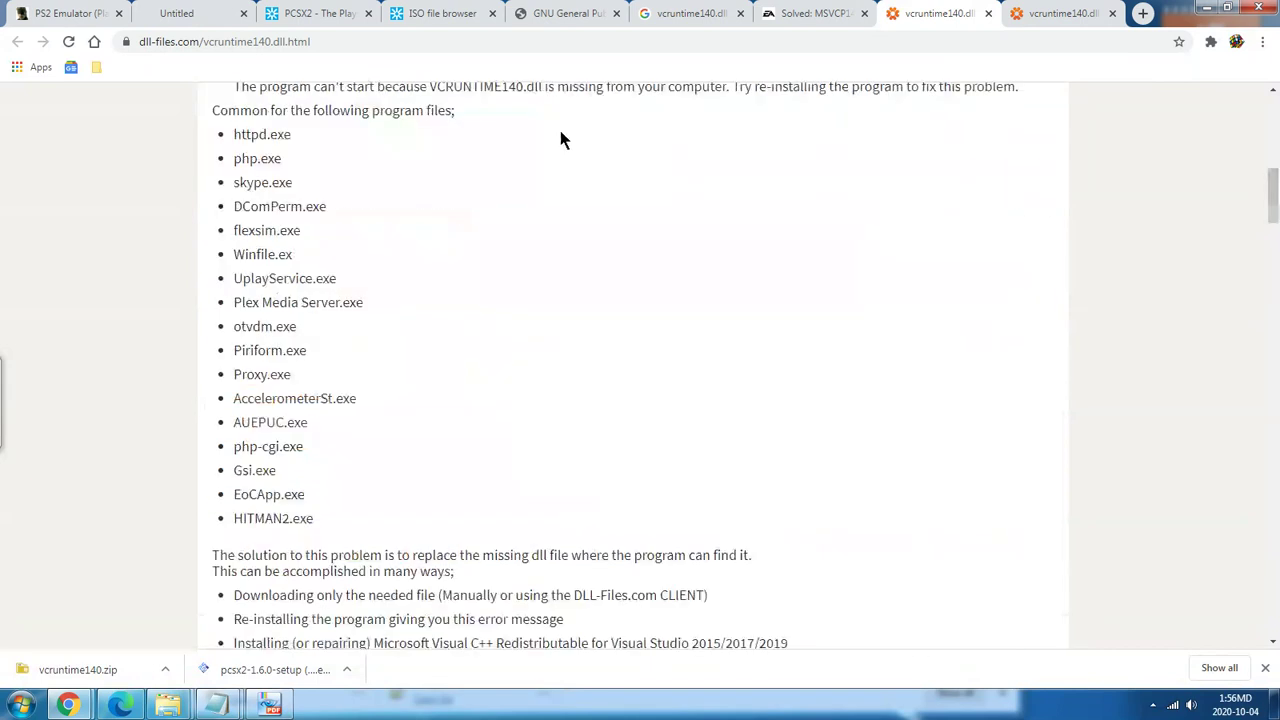
scroll(560, 138, down, 5)
scroll(560, 130, down, 2)
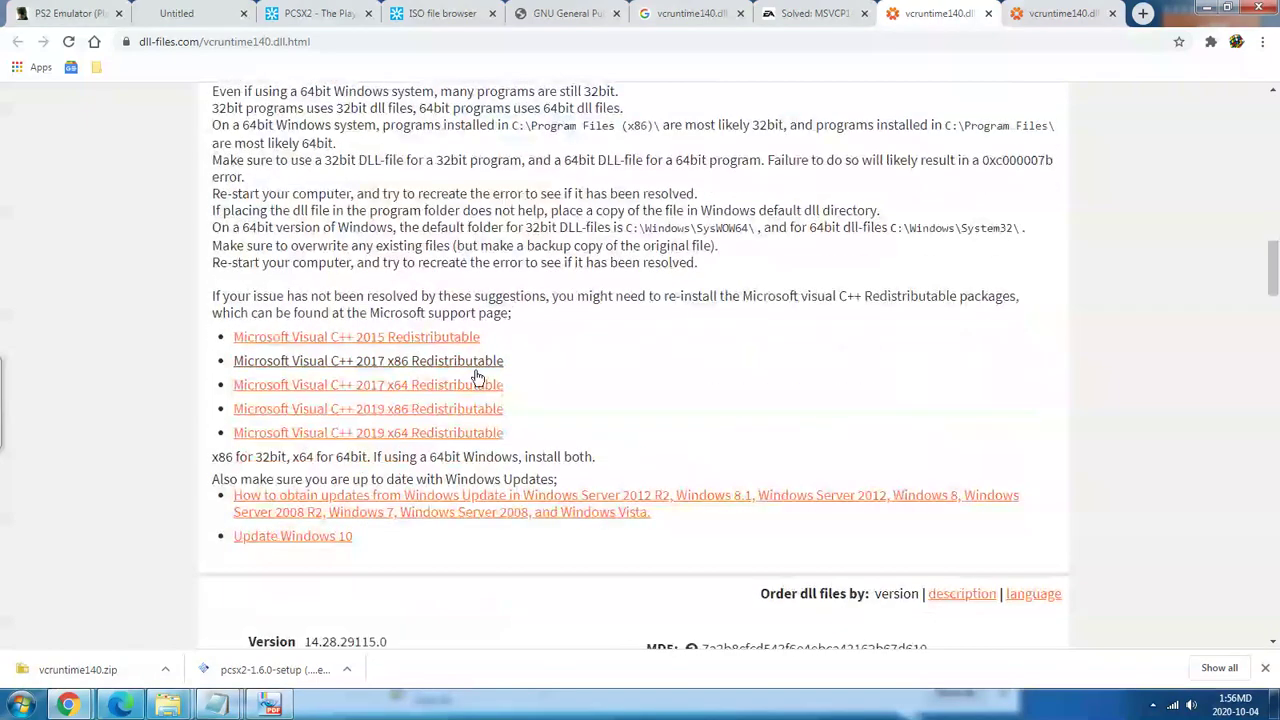
right_click(362, 442)
click(420, 451)
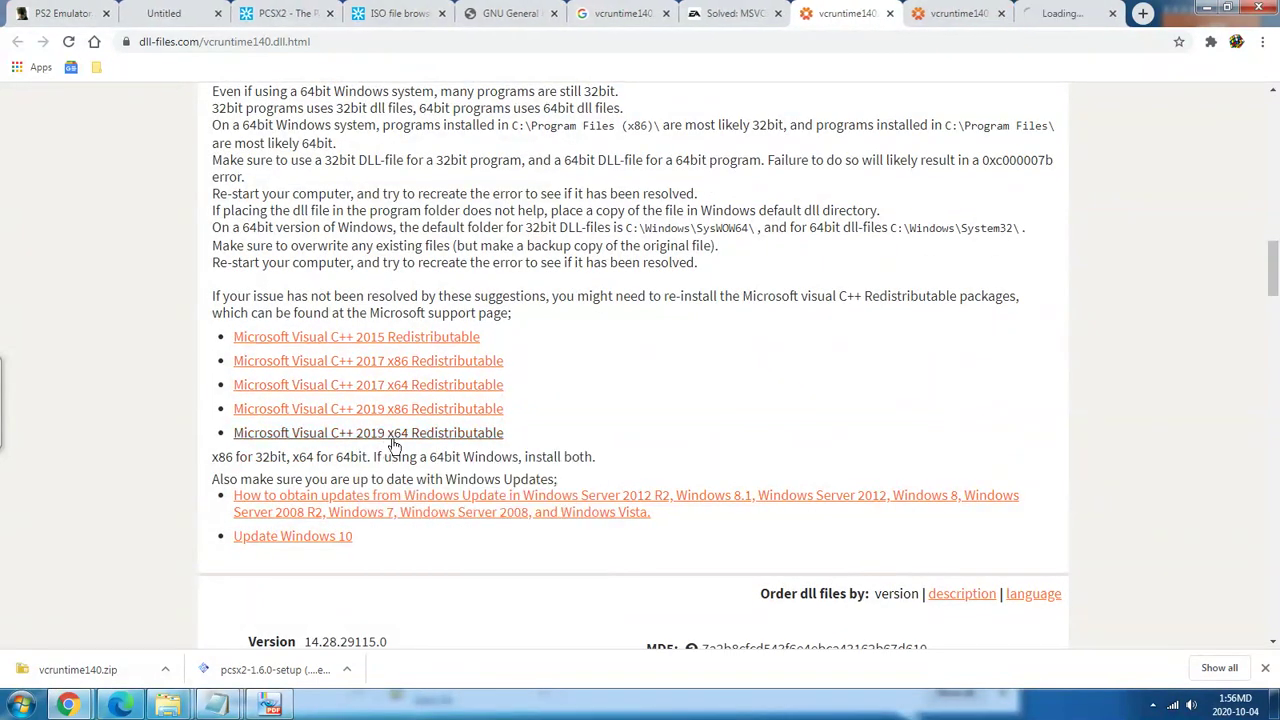
click(1058, 12)
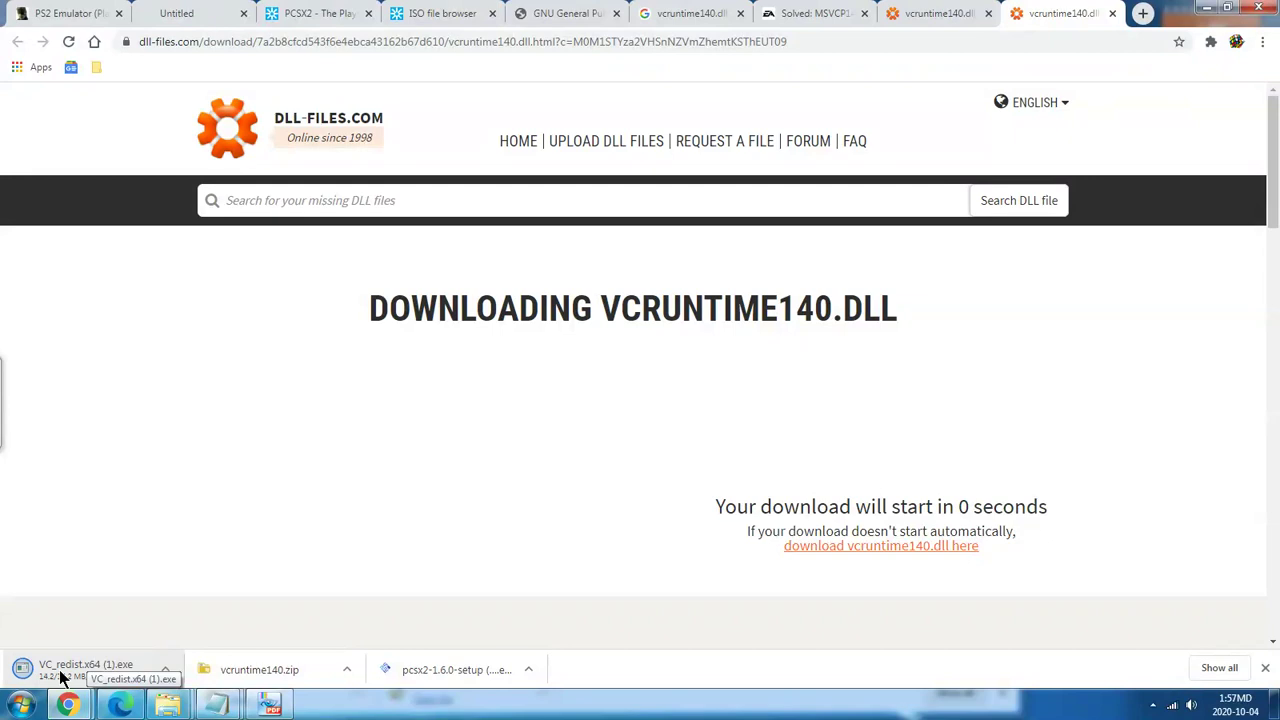
Show the downloaded VC_redist.x64 (1).exe in its folder and run it.
right_click(60, 678)
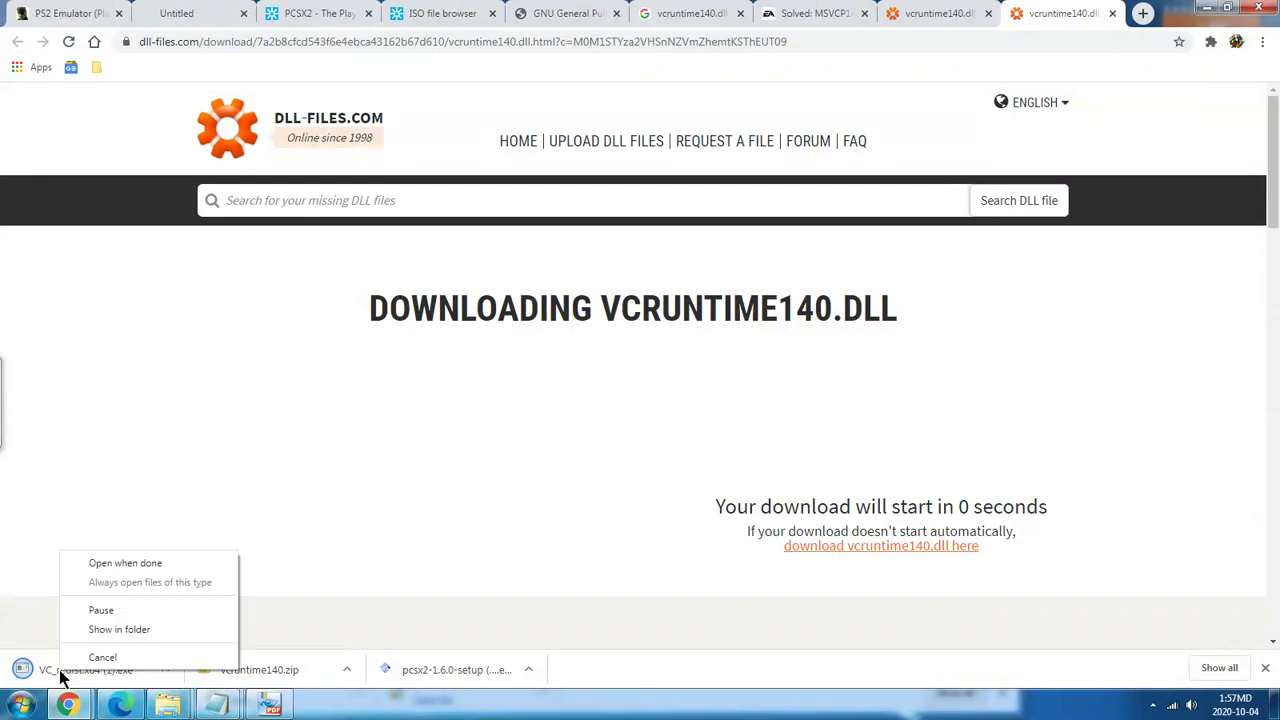
click(104, 630)
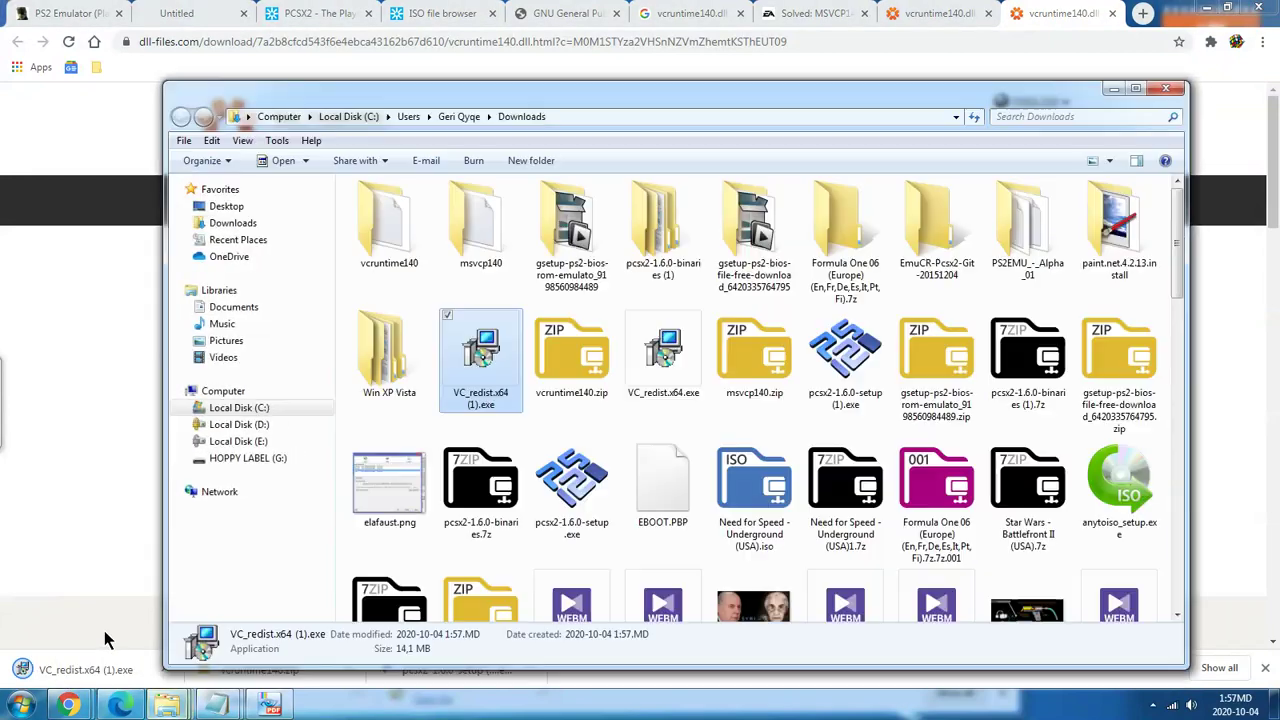
double_click(474, 397)
click(690, 368)
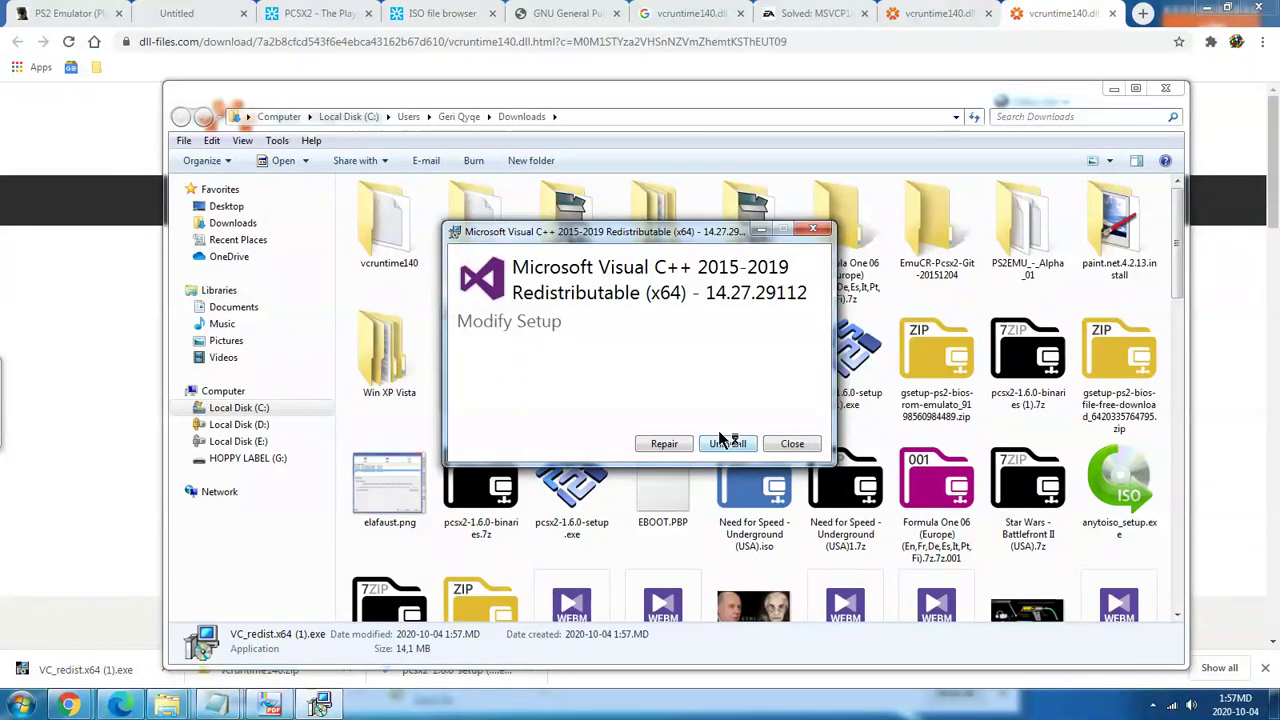
Cancel the Visual C++ 2015-2019 Redistributable (x64) setup and return to the vcruntime140.dll page in Chrome.
click(801, 452)
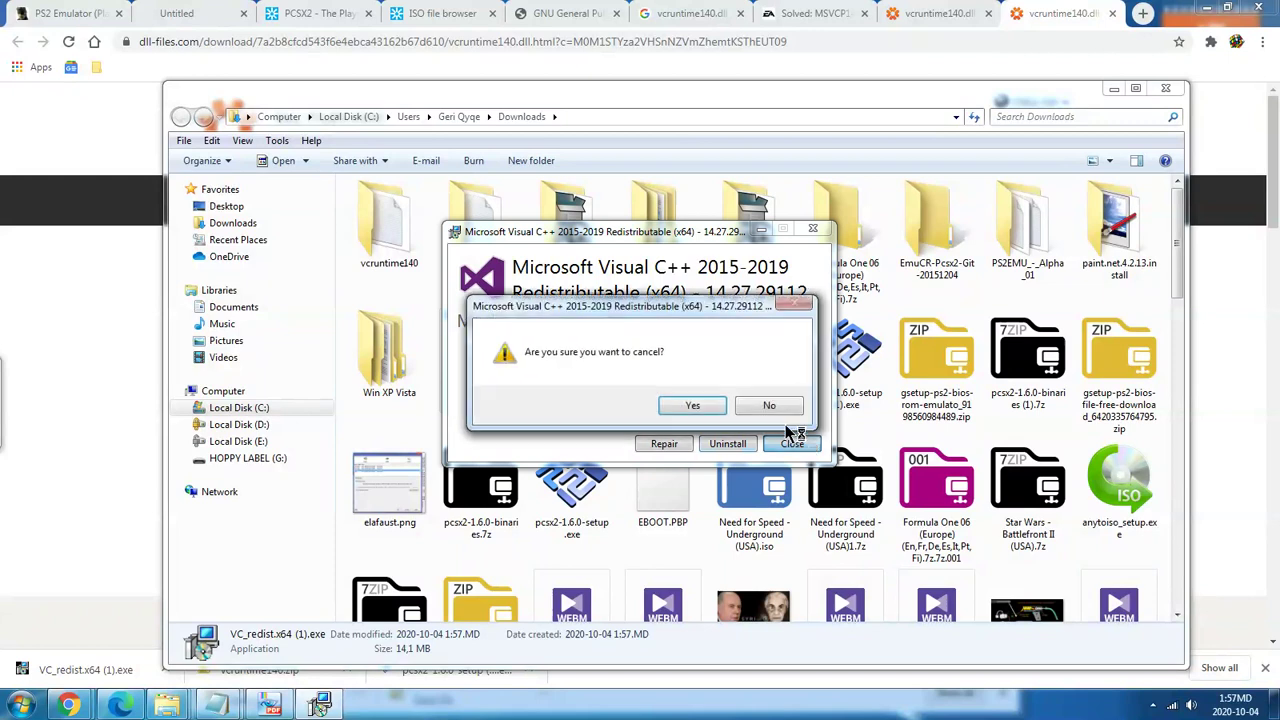
click(698, 409)
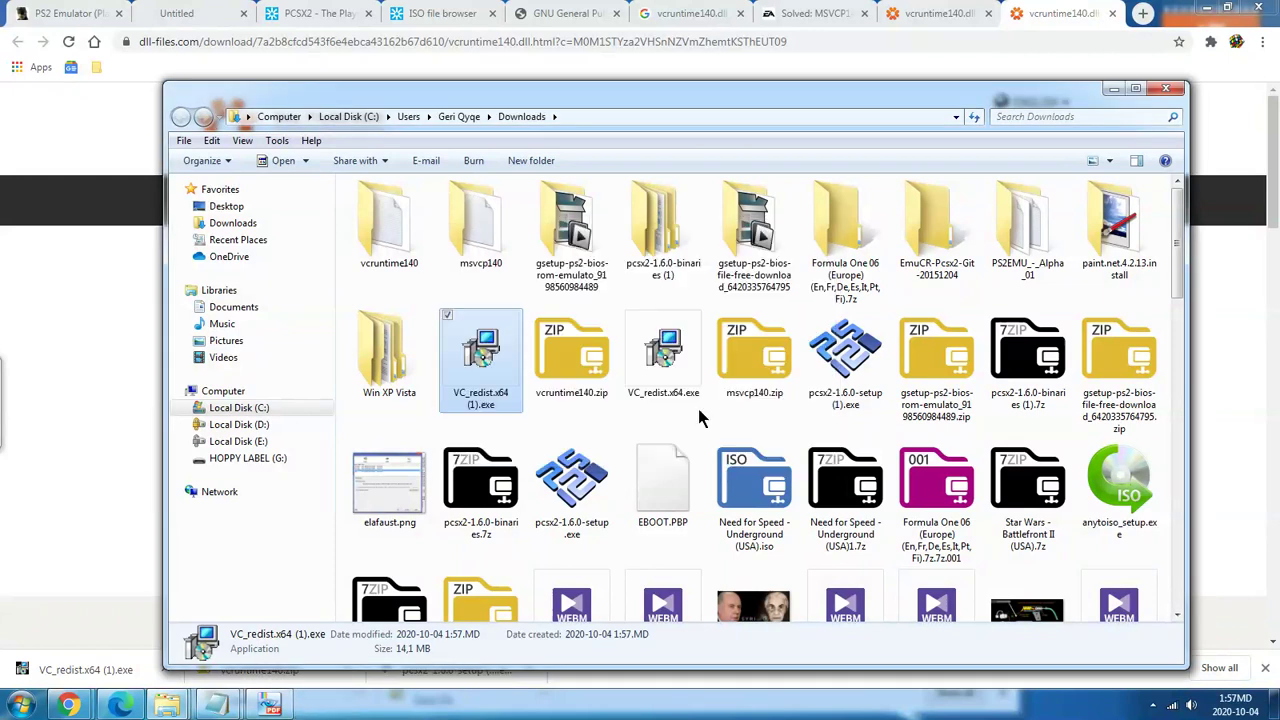
click(935, 13)
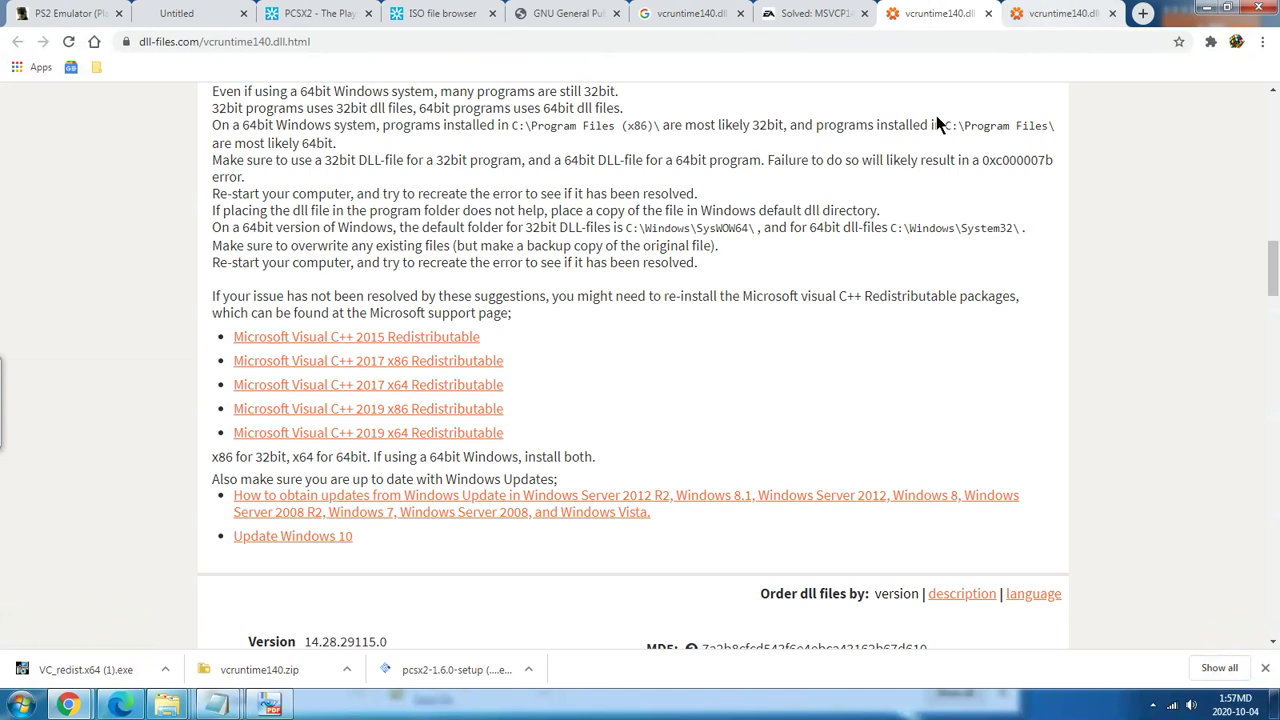
Bookmark the dll-files.com vcruntime140.dll page and skim through its contents.
click(1179, 42)
click(1082, 191)
scroll(1095, 201, up, 10)
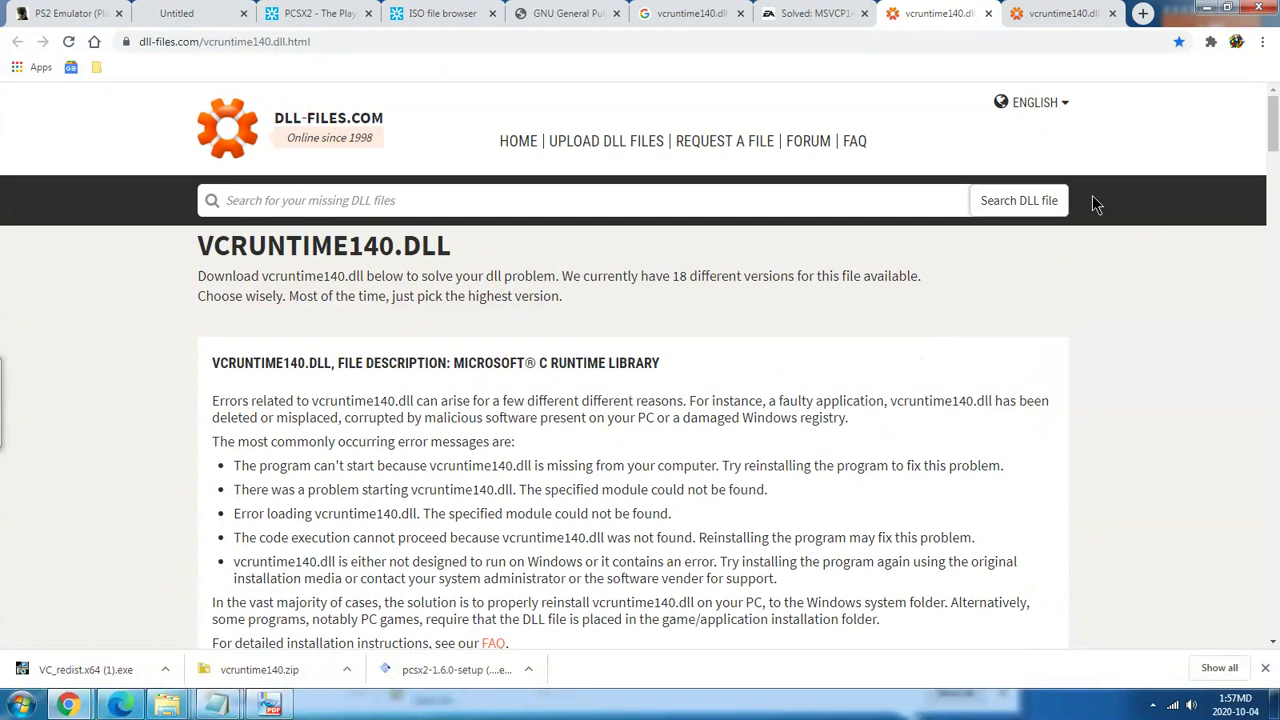
scroll(1095, 208, down, 8)
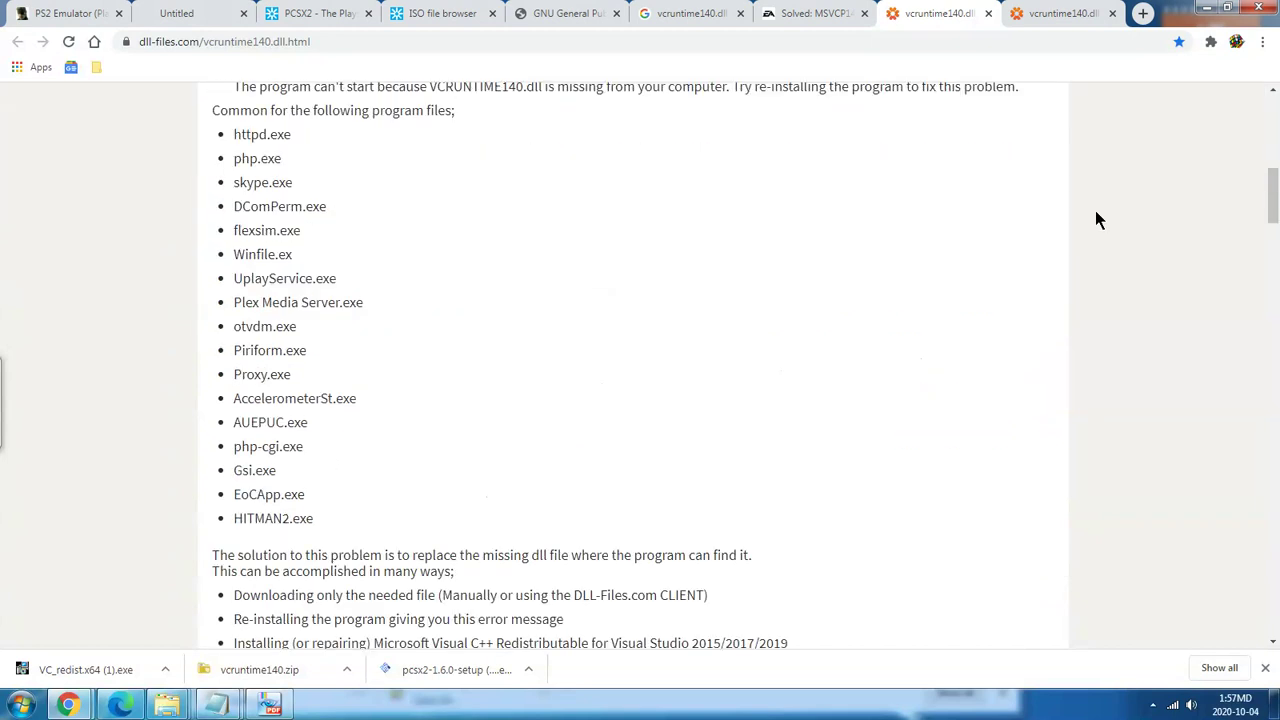
scroll(1095, 215, up, 8)
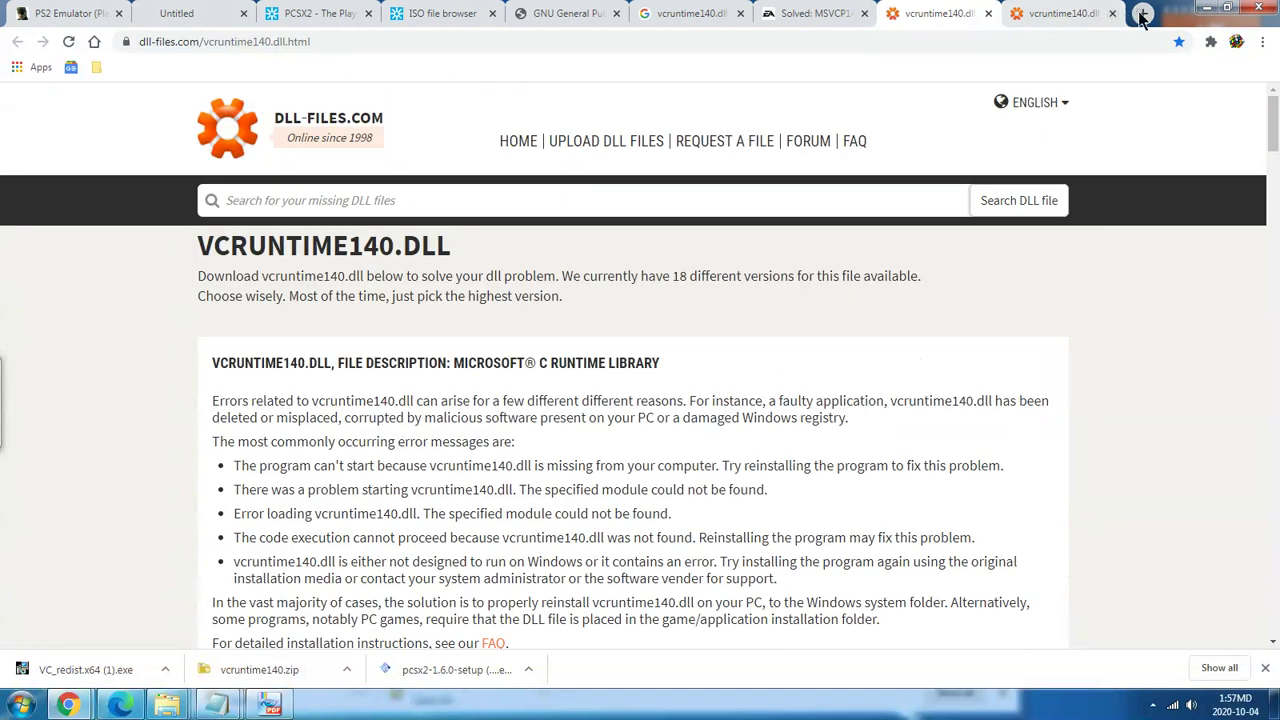
Search Google for "emulator for windows 7" in a new tab.
click(1143, 14)
text(em)
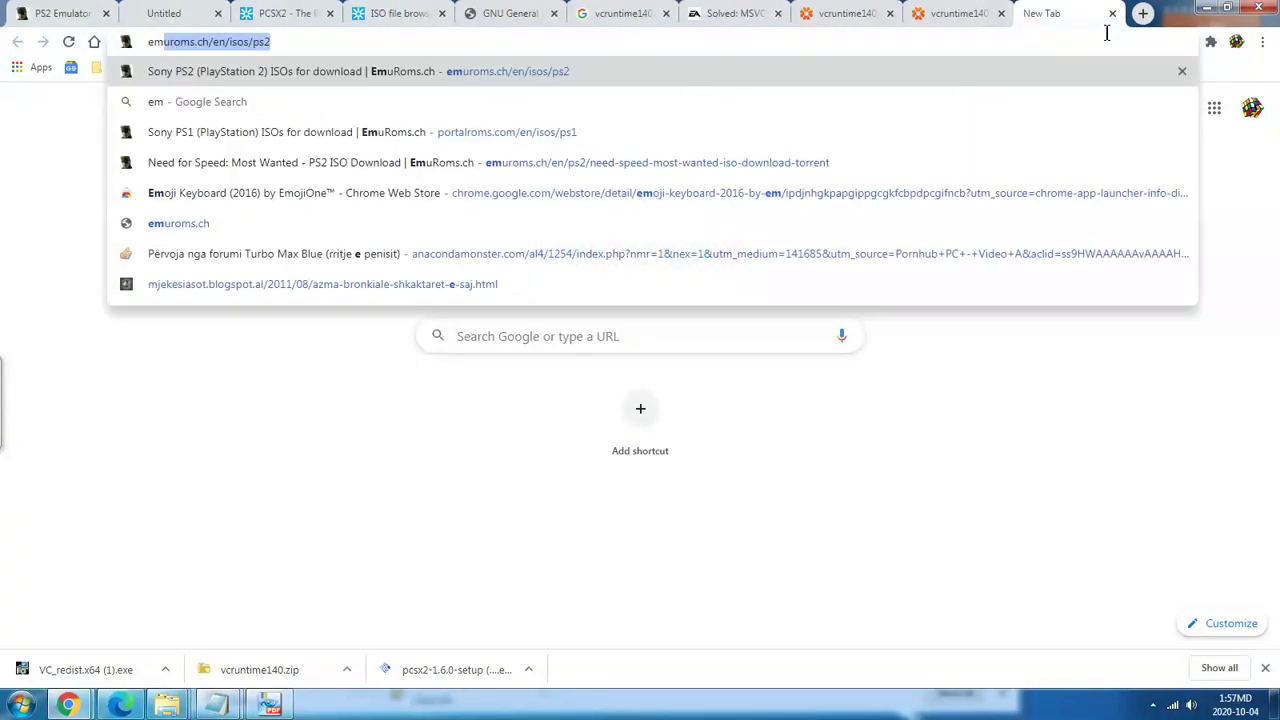
text(ulator f)
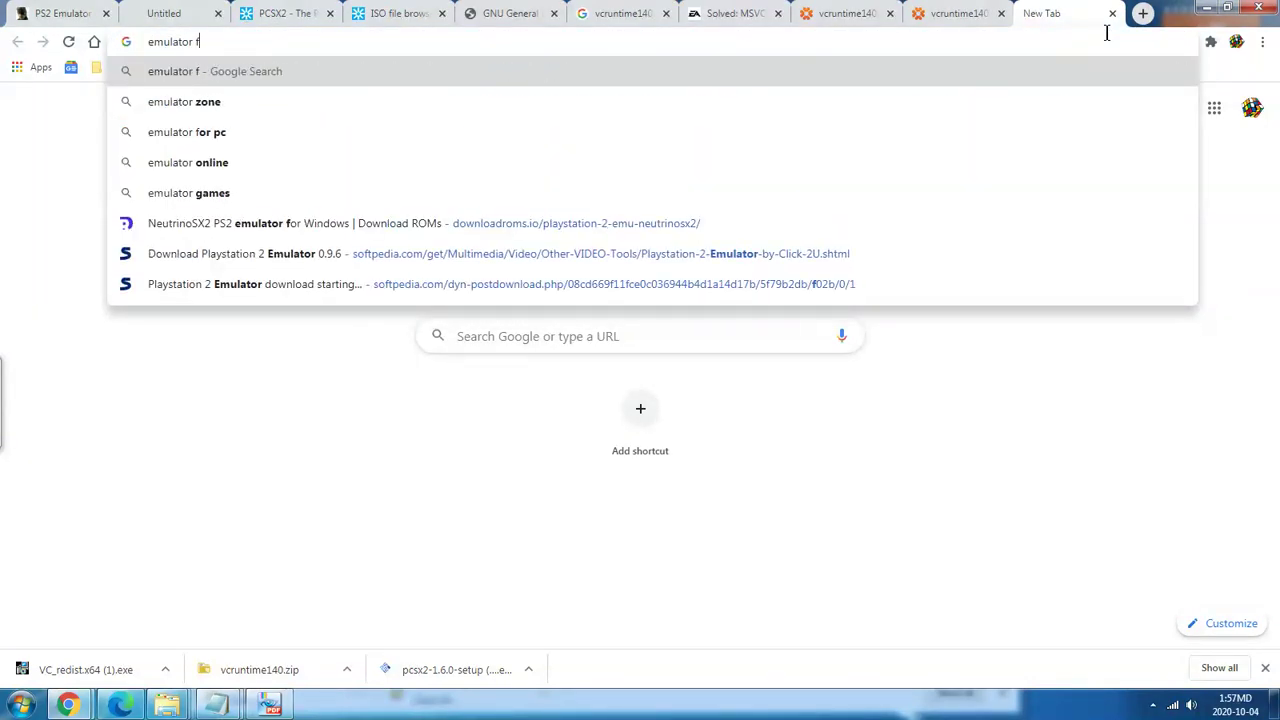
text(or windowss)
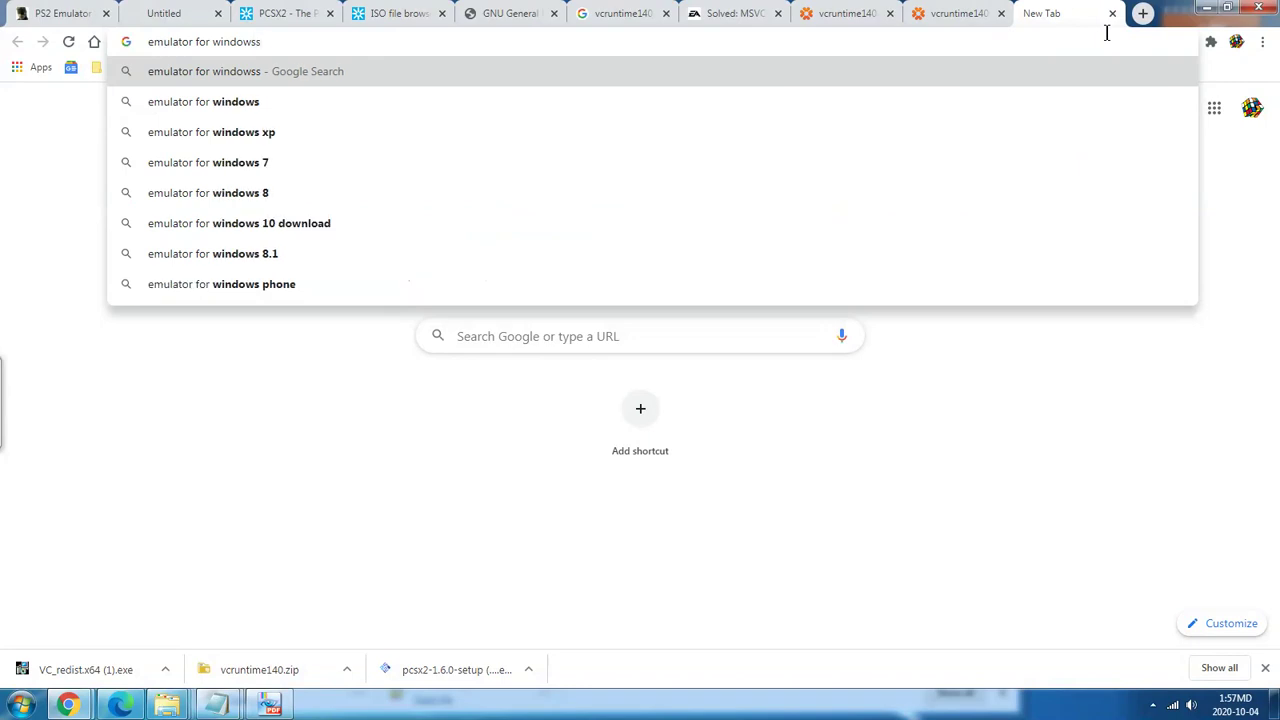
key(BackSpace)
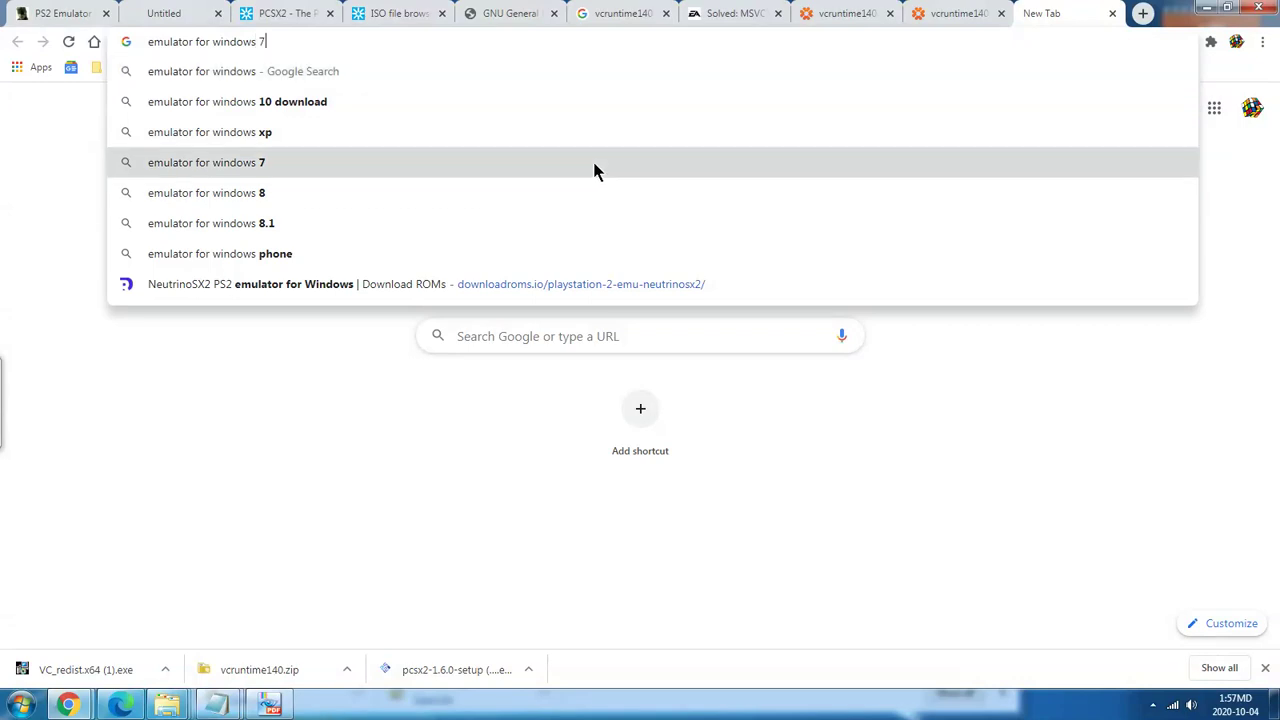
click(594, 166)
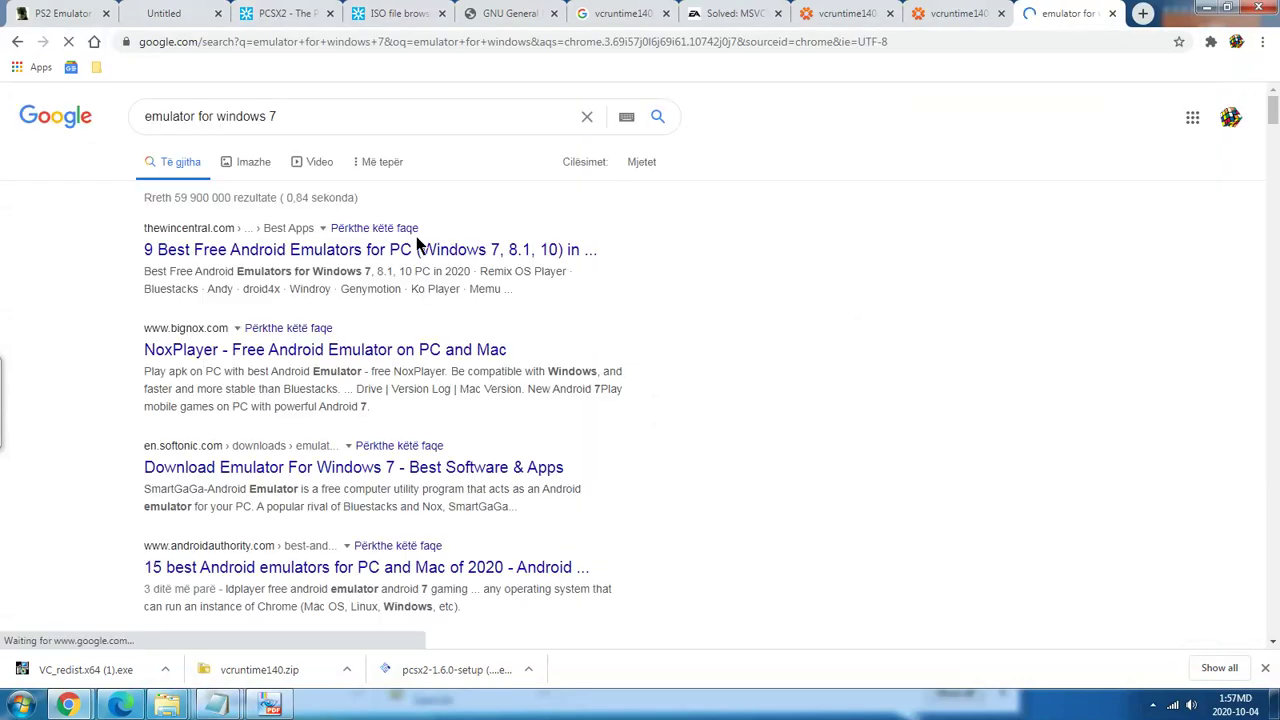
Refine the Google search to "emulator ps2 for windows 7".
click(200, 118)
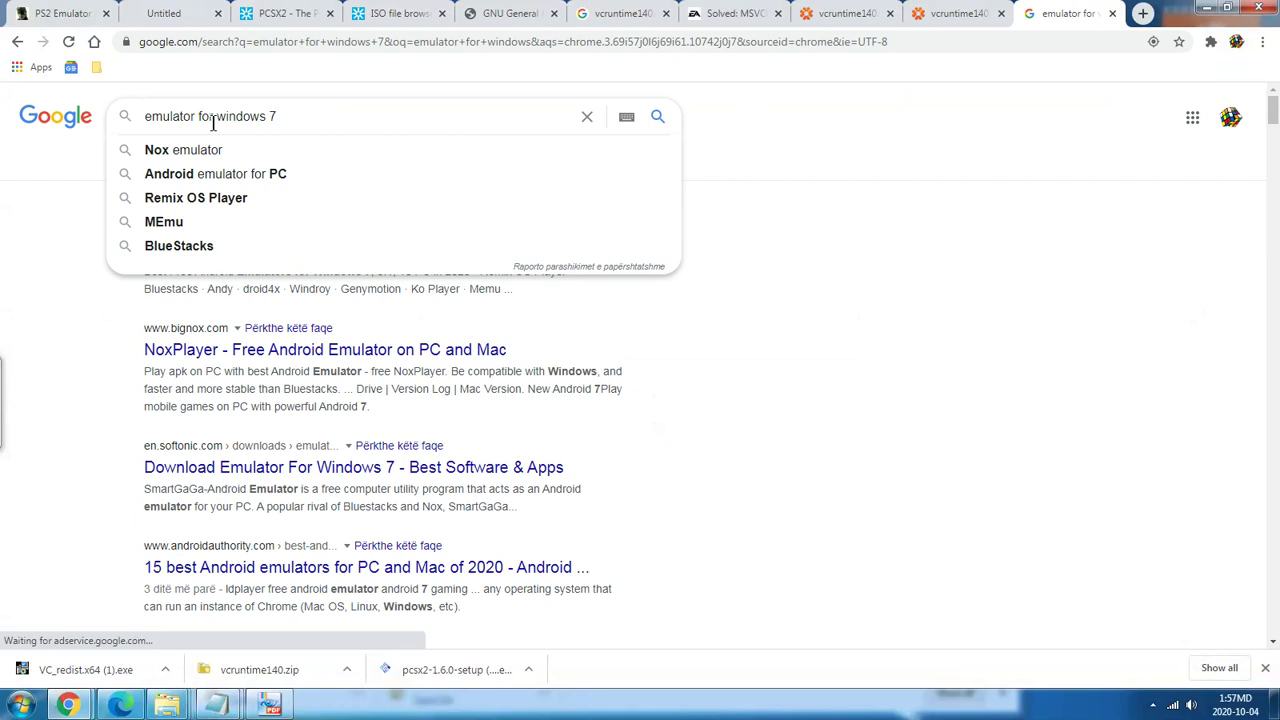
key(BackSpace)
text(ps2 f)
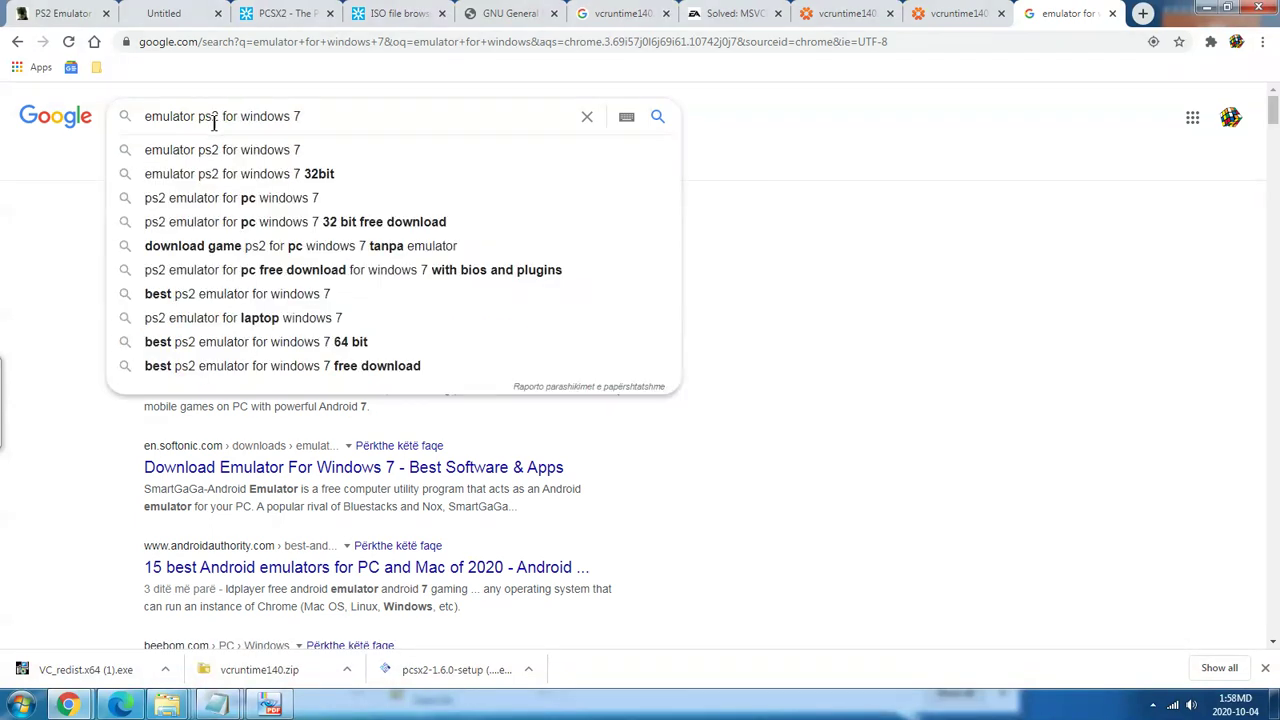
key(Return)
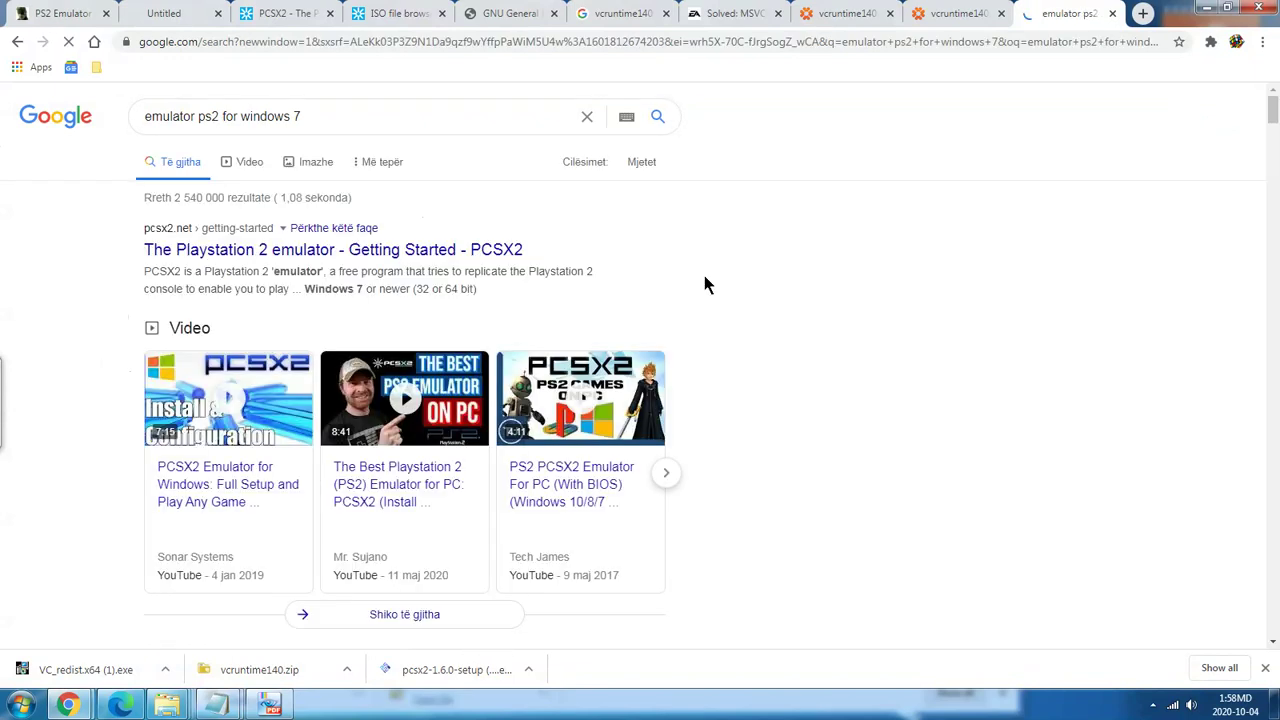
Open the PCSX2 Getting Started result in a new tab and look over the page.
right_click(323, 251)
key(Escape)
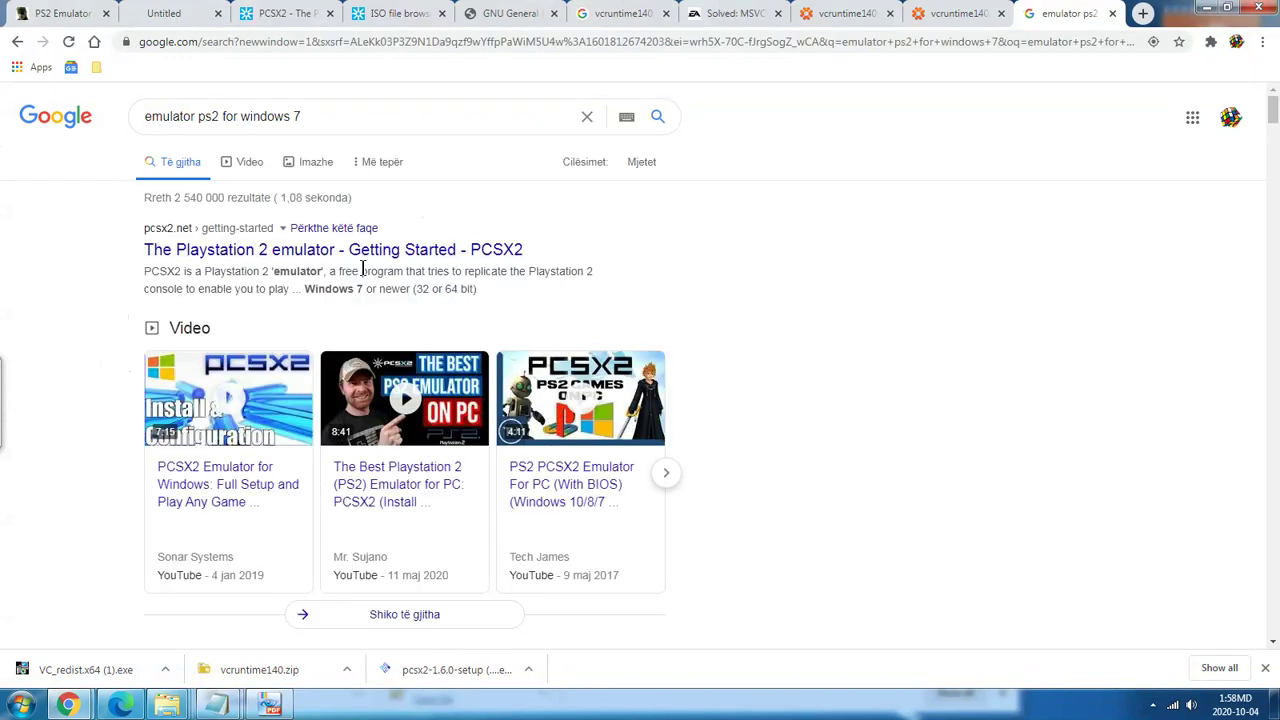
click(1052, 14)
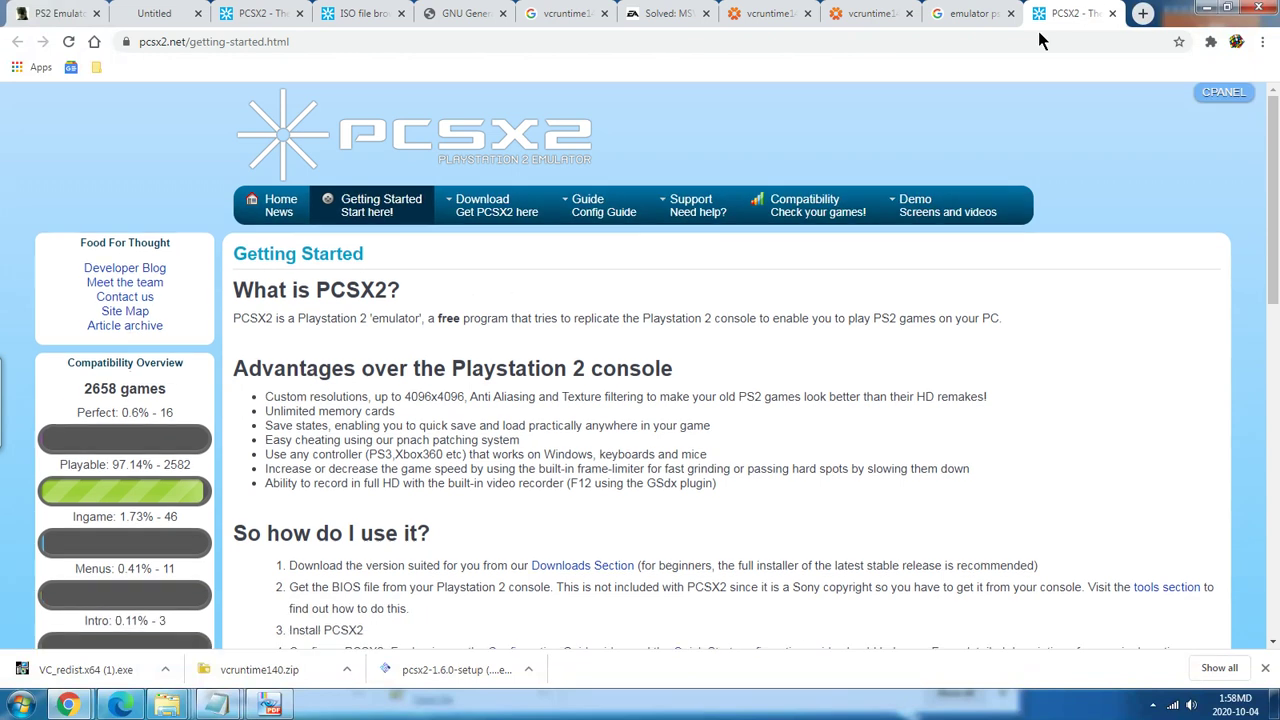
scroll(806, 177, down, 10)
scroll(813, 200, up, 10)
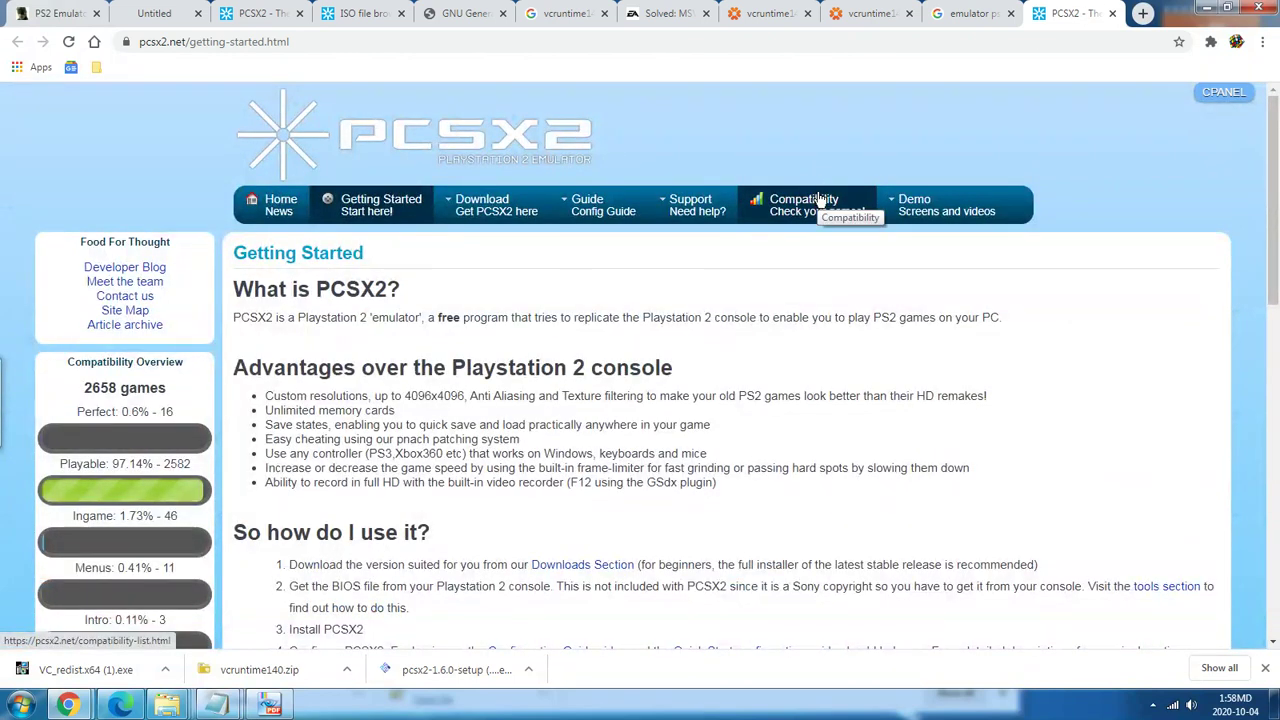
Open the FileHorse PCSX2 download result from the Google results in a new tab and look through the remaining results.
click(966, 11)
scroll(704, 192, down, 2)
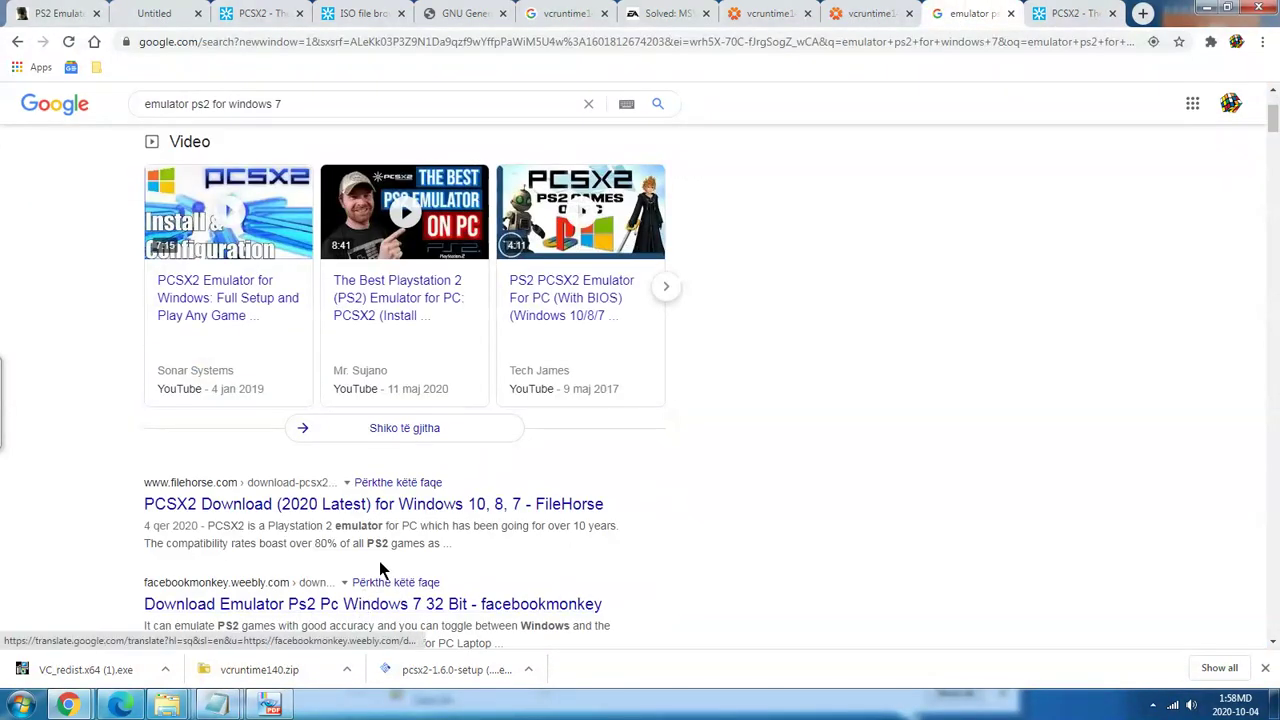
right_click(402, 503)
click(440, 515)
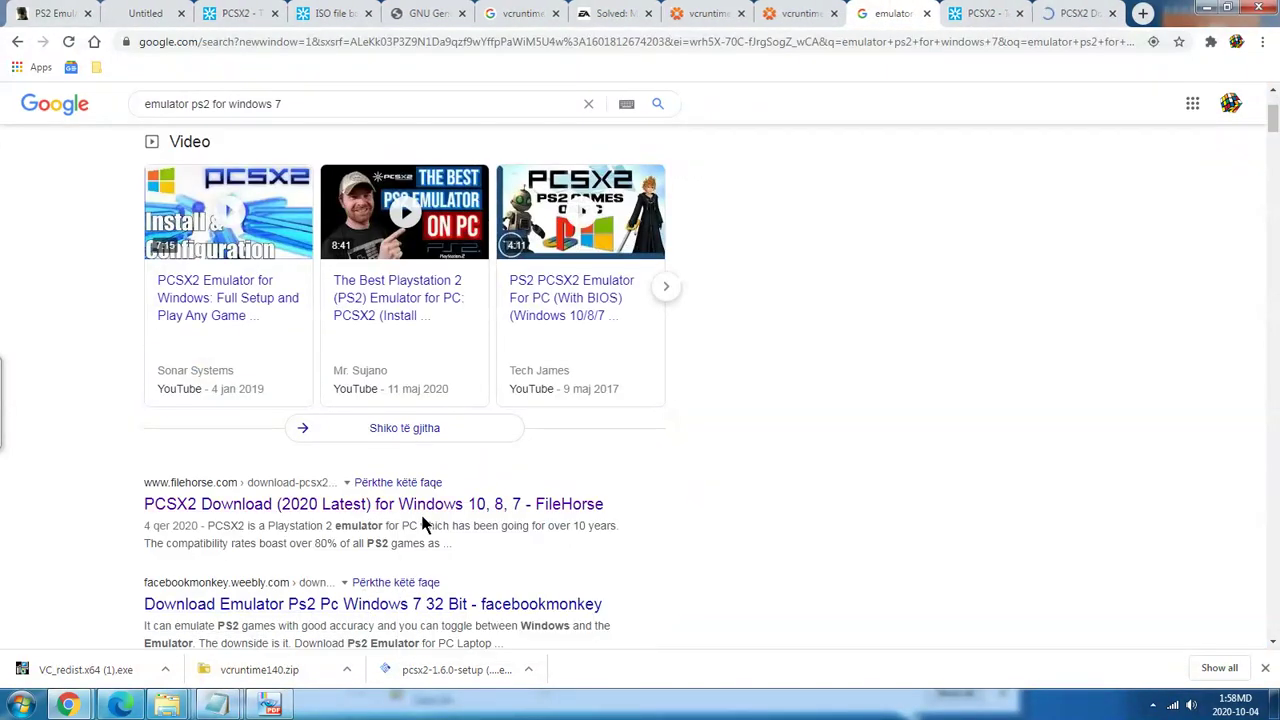
scroll(422, 523, down, 2)
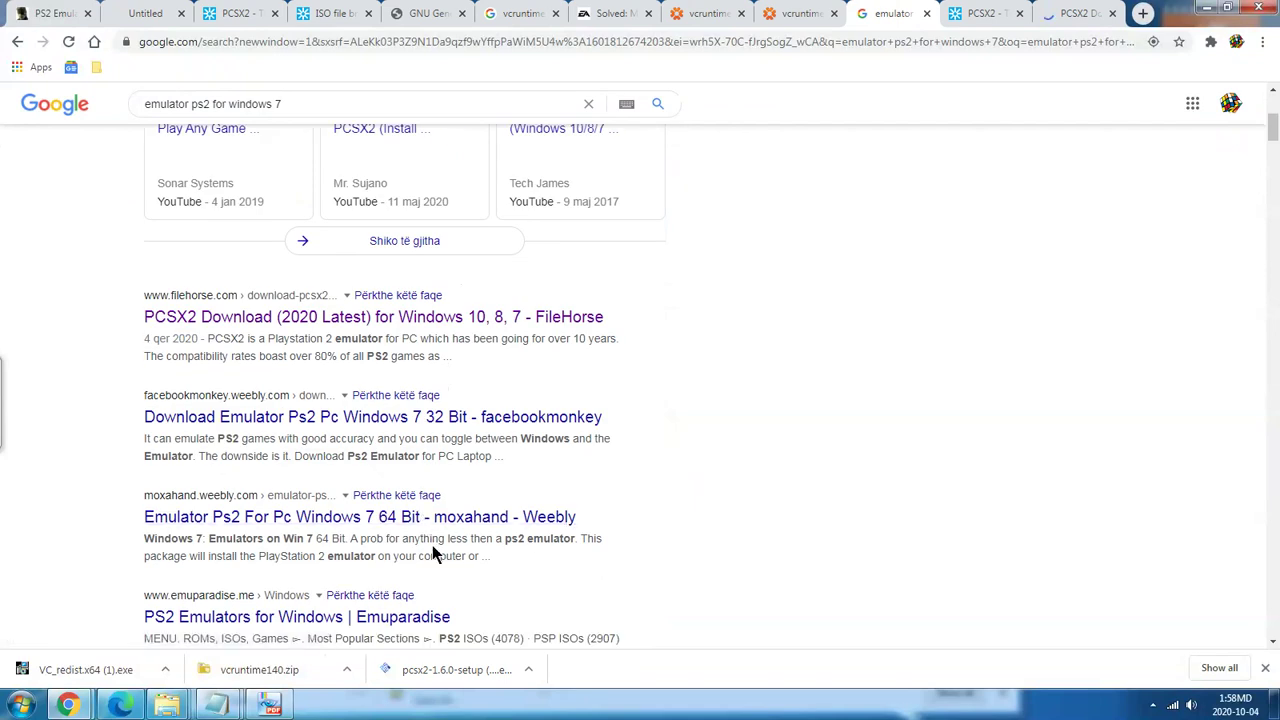
scroll(431, 545, down, 4)
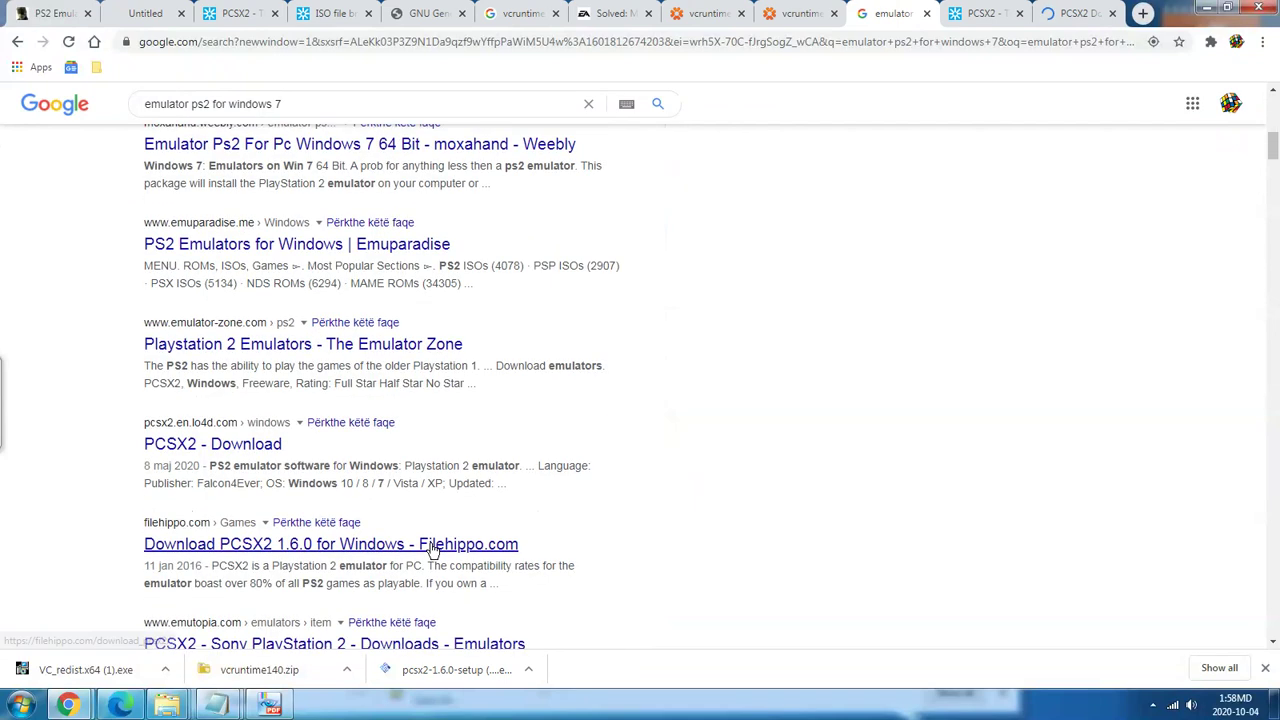
scroll(433, 548, down, 1)
scroll(432, 549, down, 3)
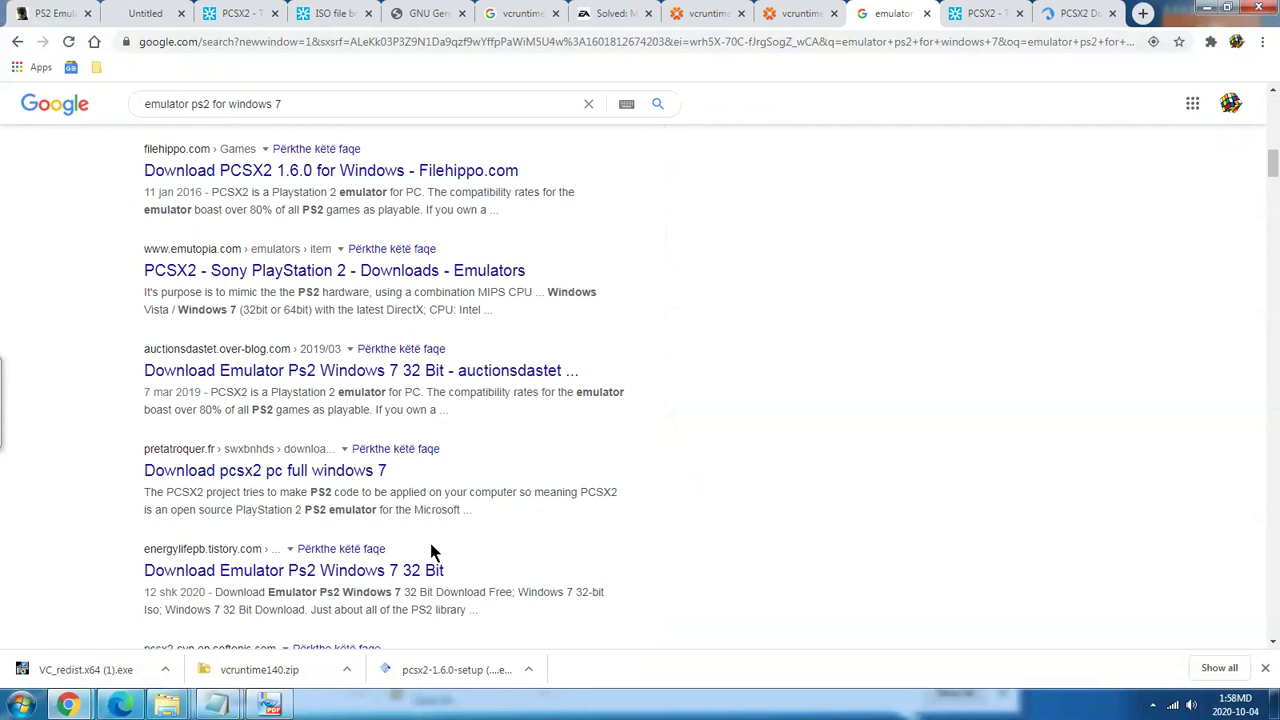
scroll(432, 550, down, 1)
scroll(430, 549, down, 3)
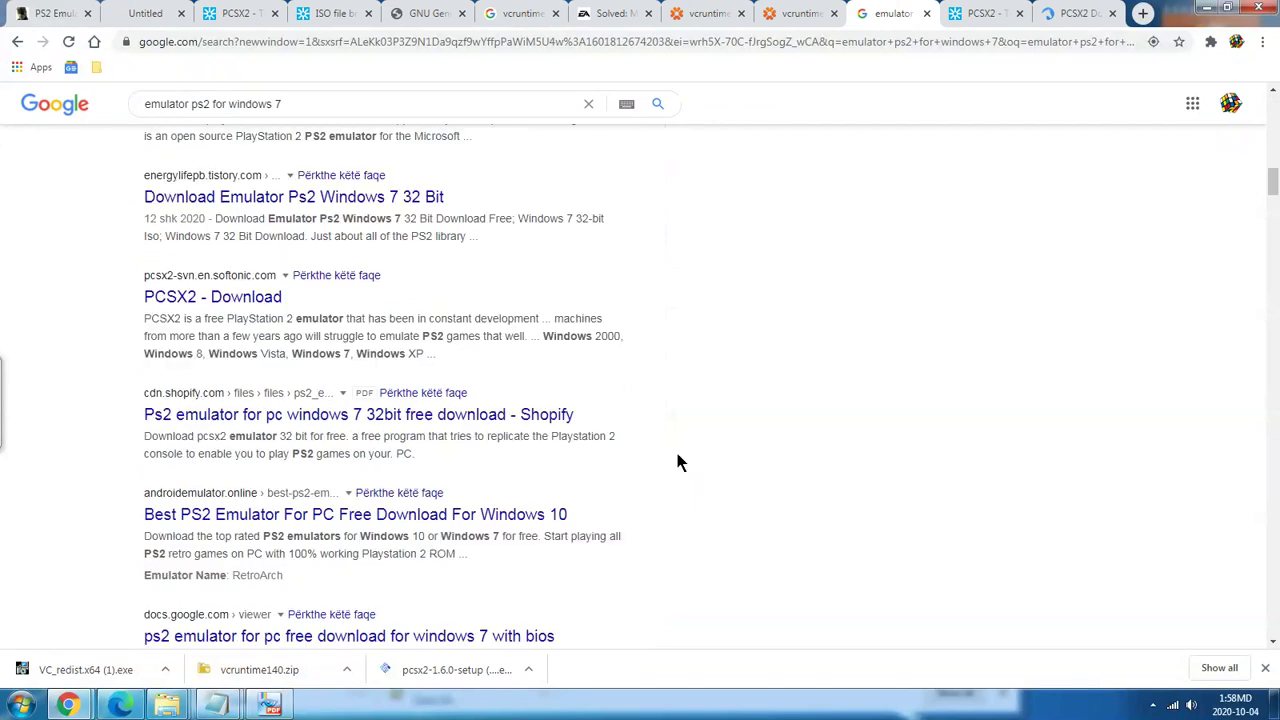
On the FileHorse page, choose PCSX2 1.4.0 from the old versions and try to download its installer.
click(980, 13)
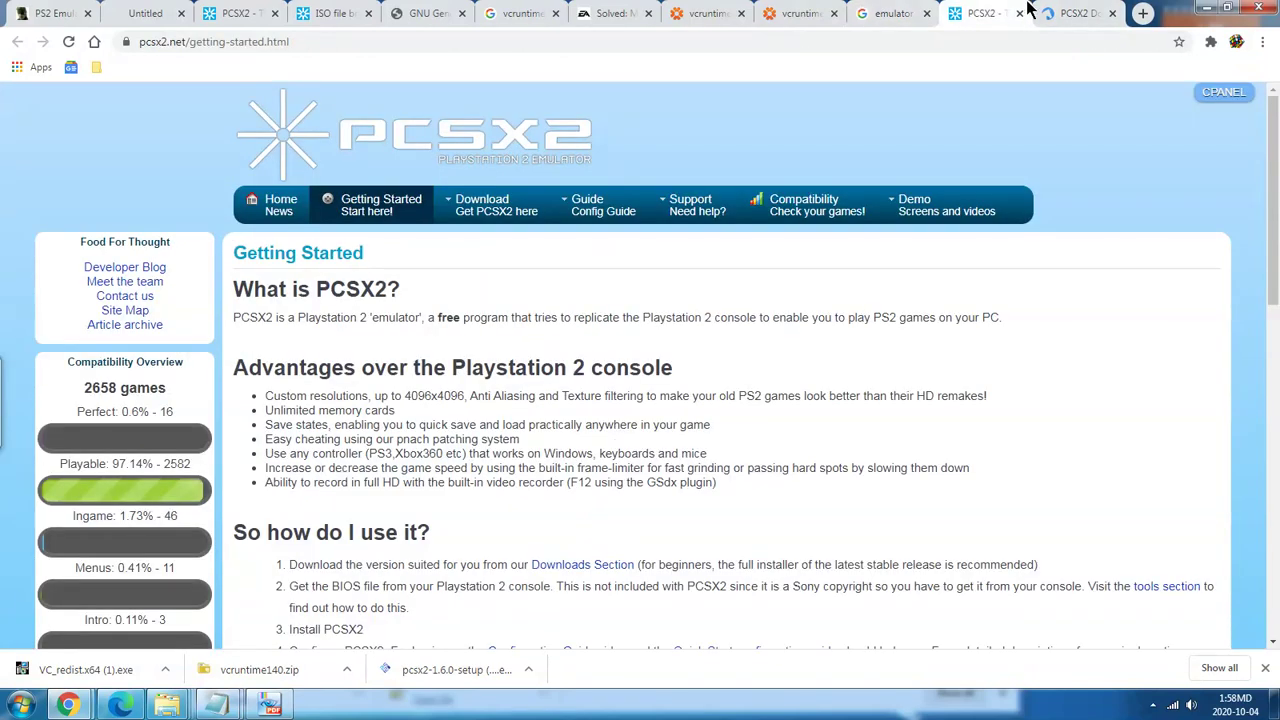
click(1062, 12)
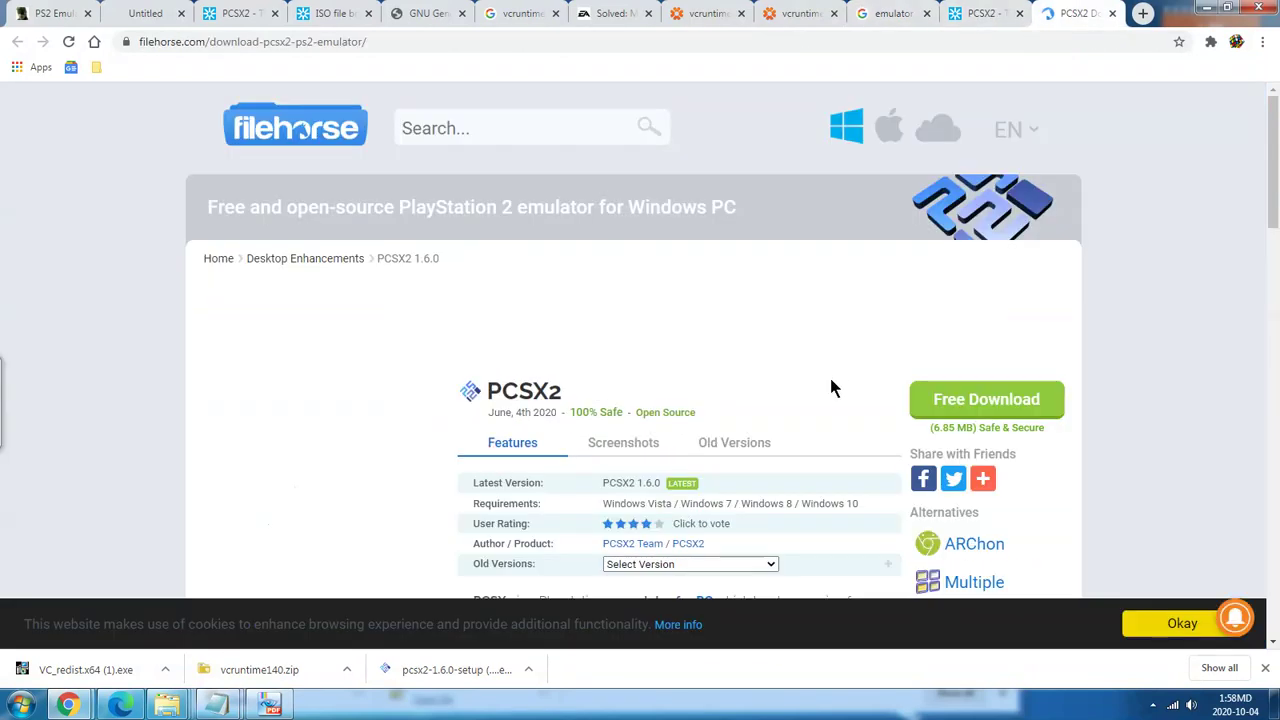
scroll(831, 388, down, 2)
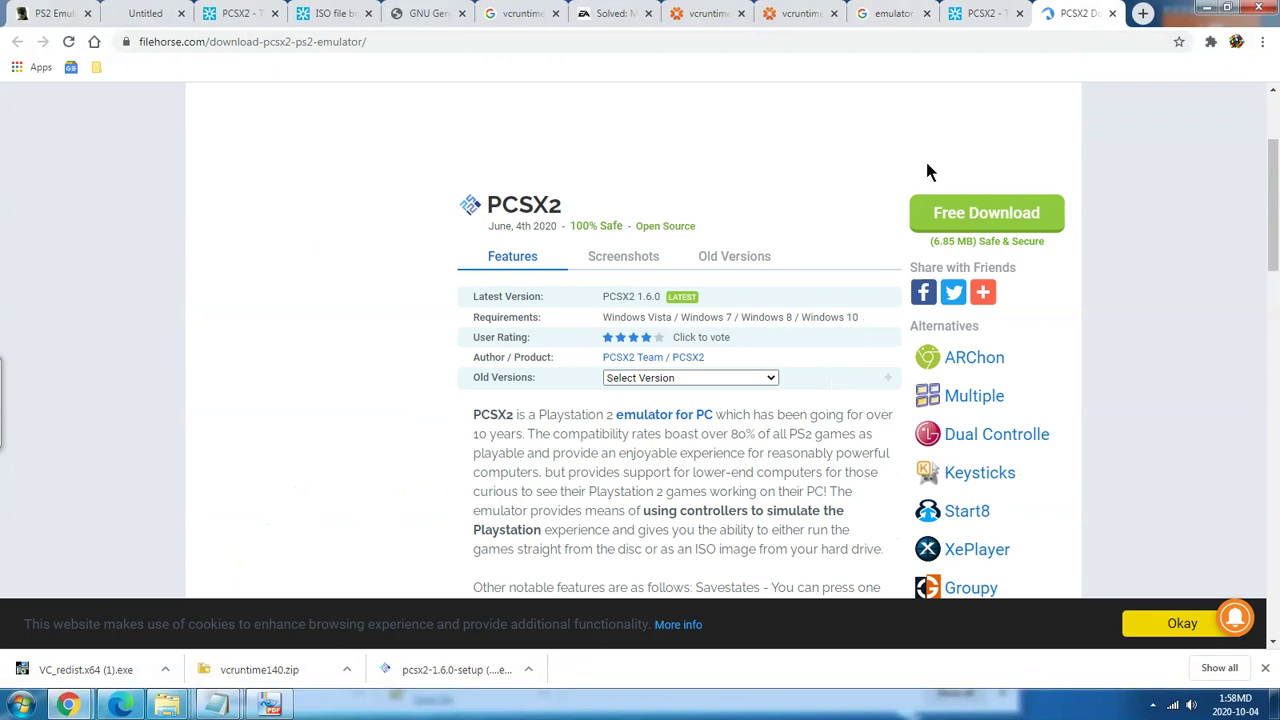
click(724, 377)
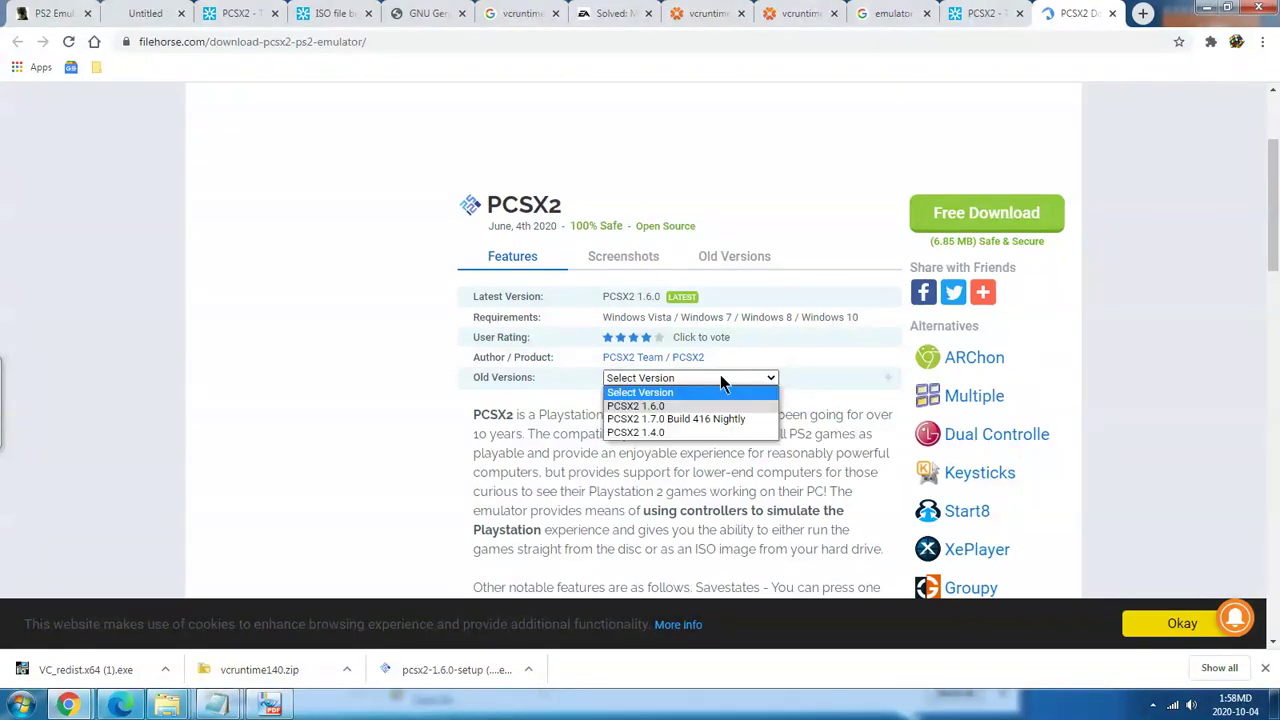
click(691, 434)
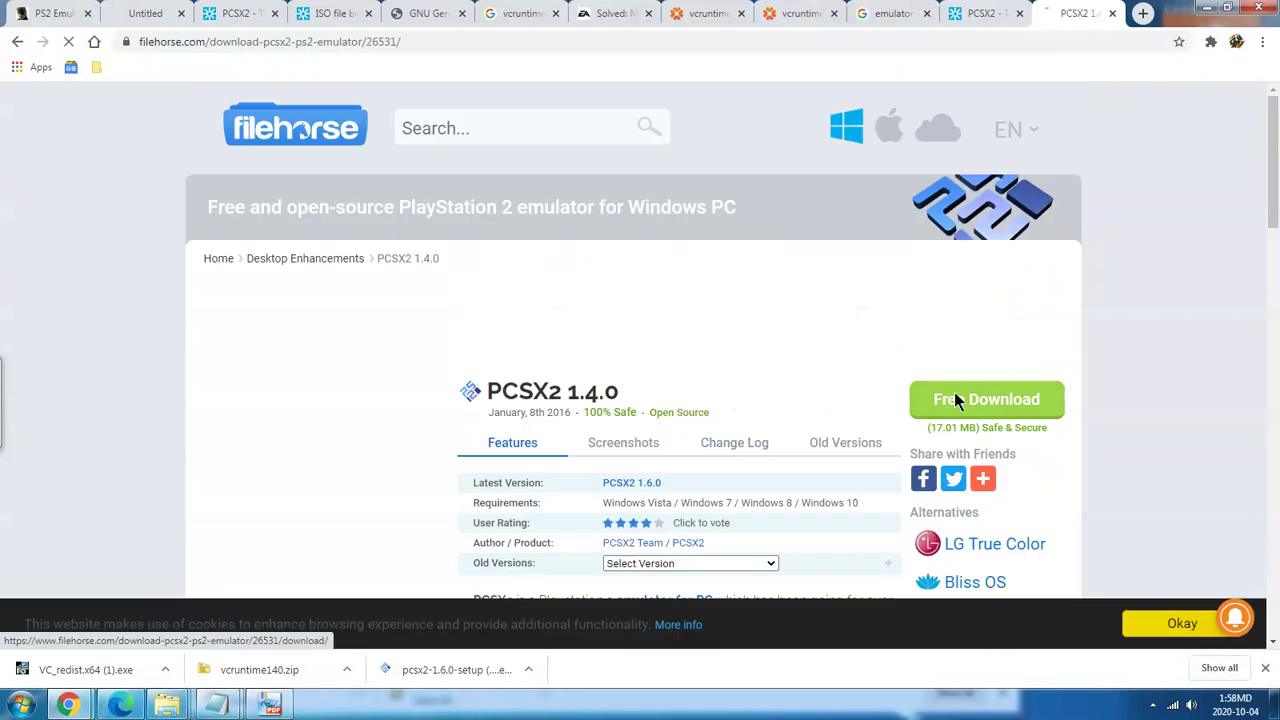
click(955, 398)
click(612, 543)
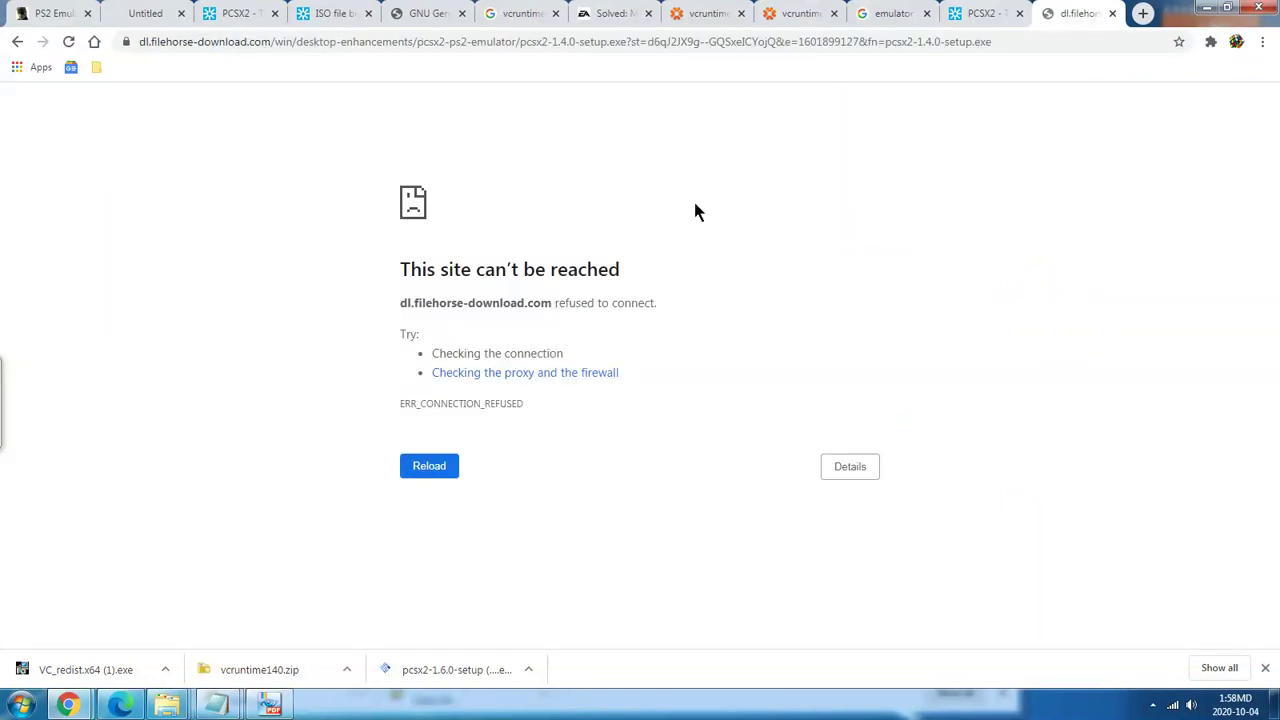
Run the Google search "emulator ps2 for windows 7" again in a new tab.
click(966, 10)
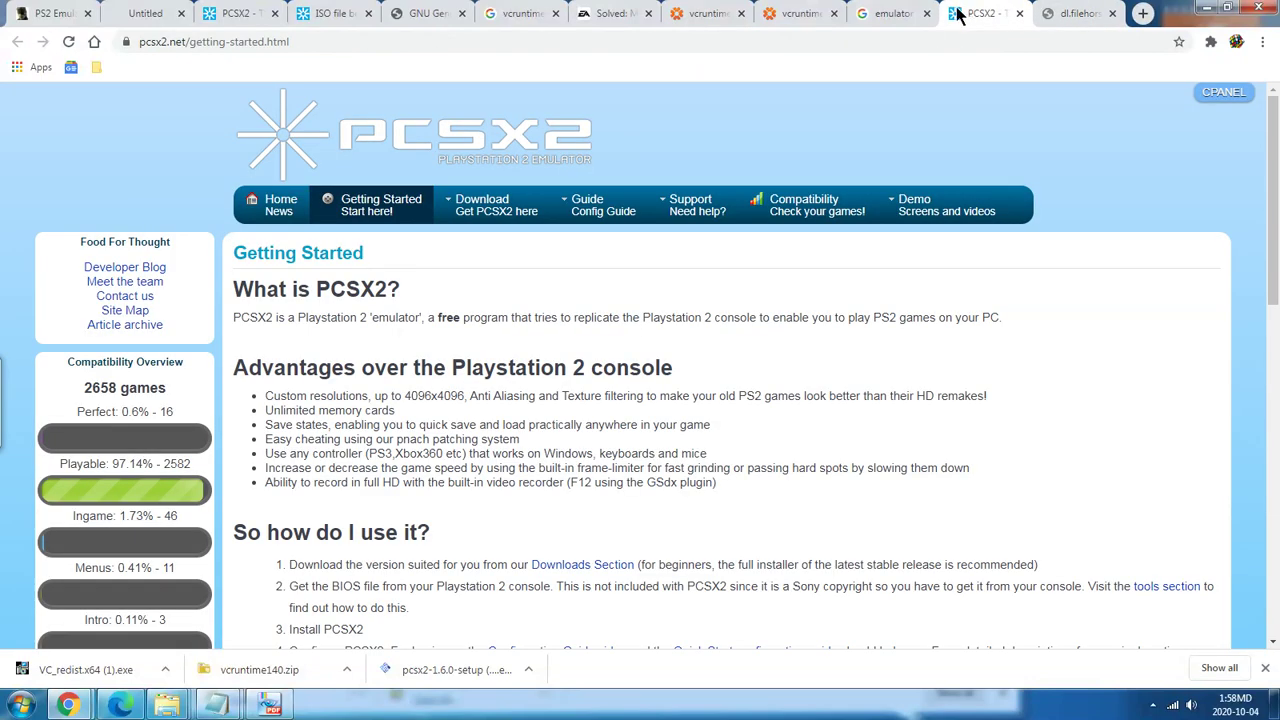
click(1143, 13)
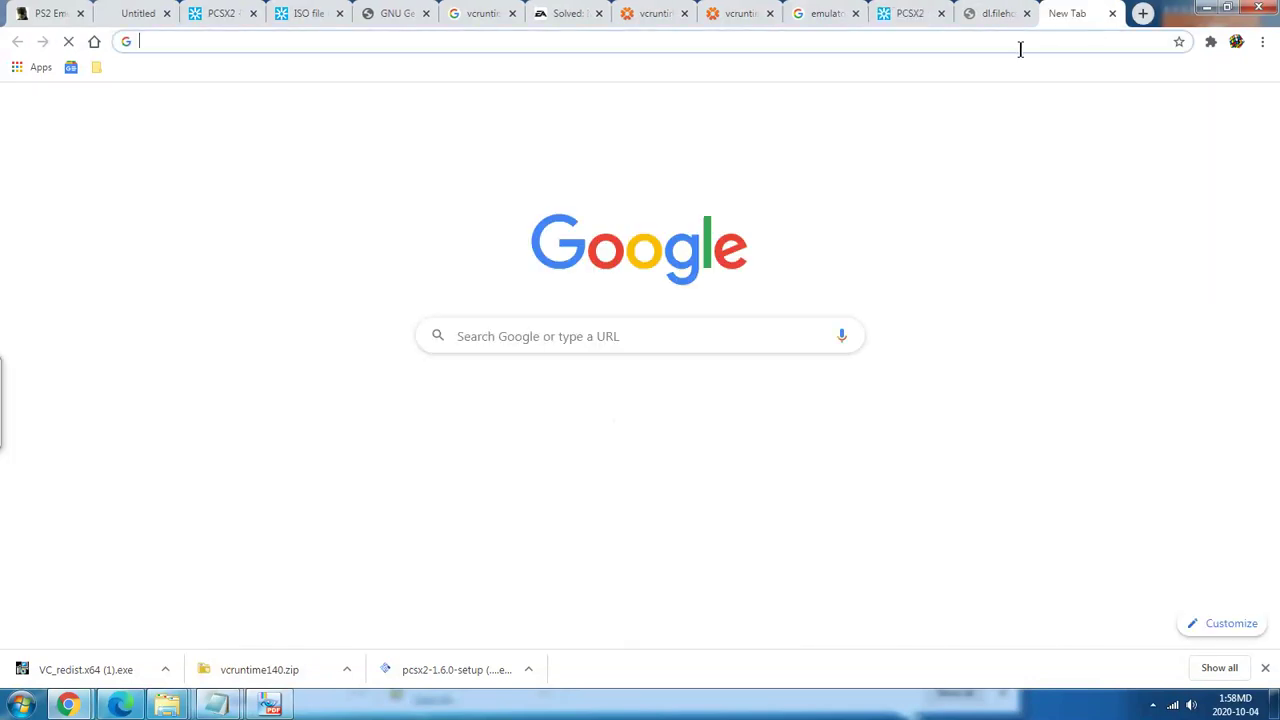
text(mulat)
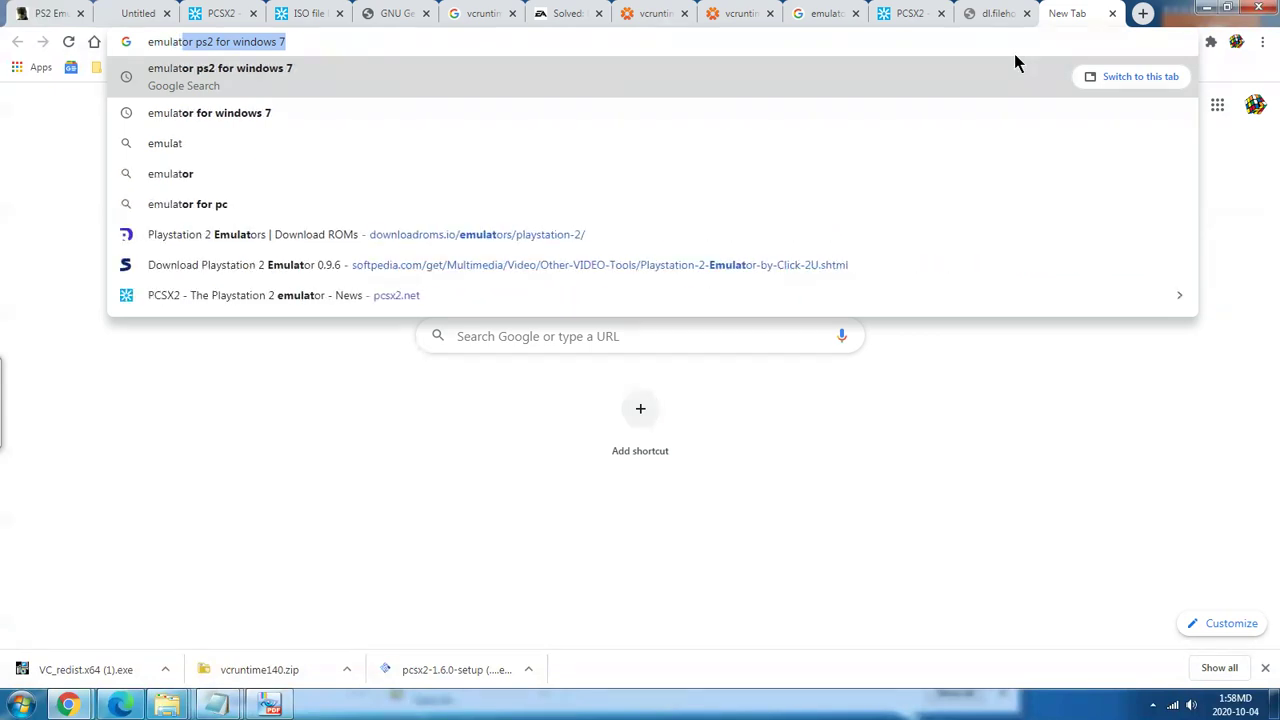
click(359, 39)
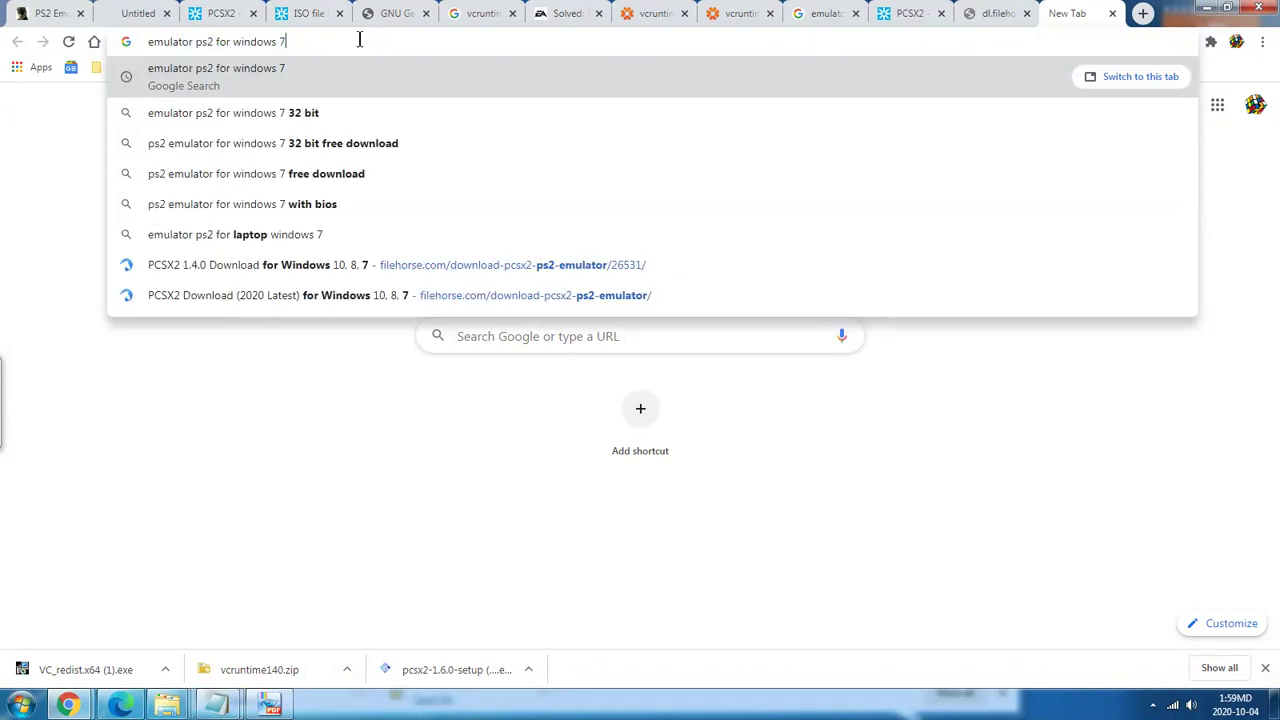
key(Return)
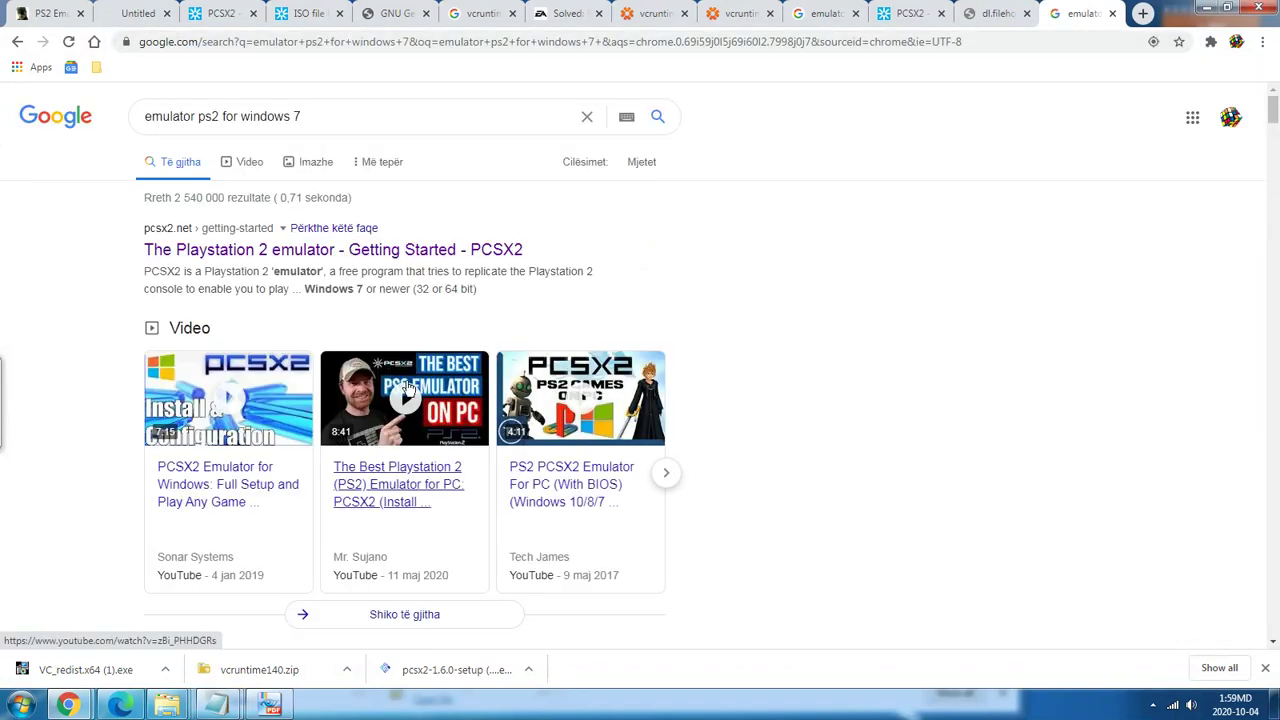
mouse_move(413, 397)
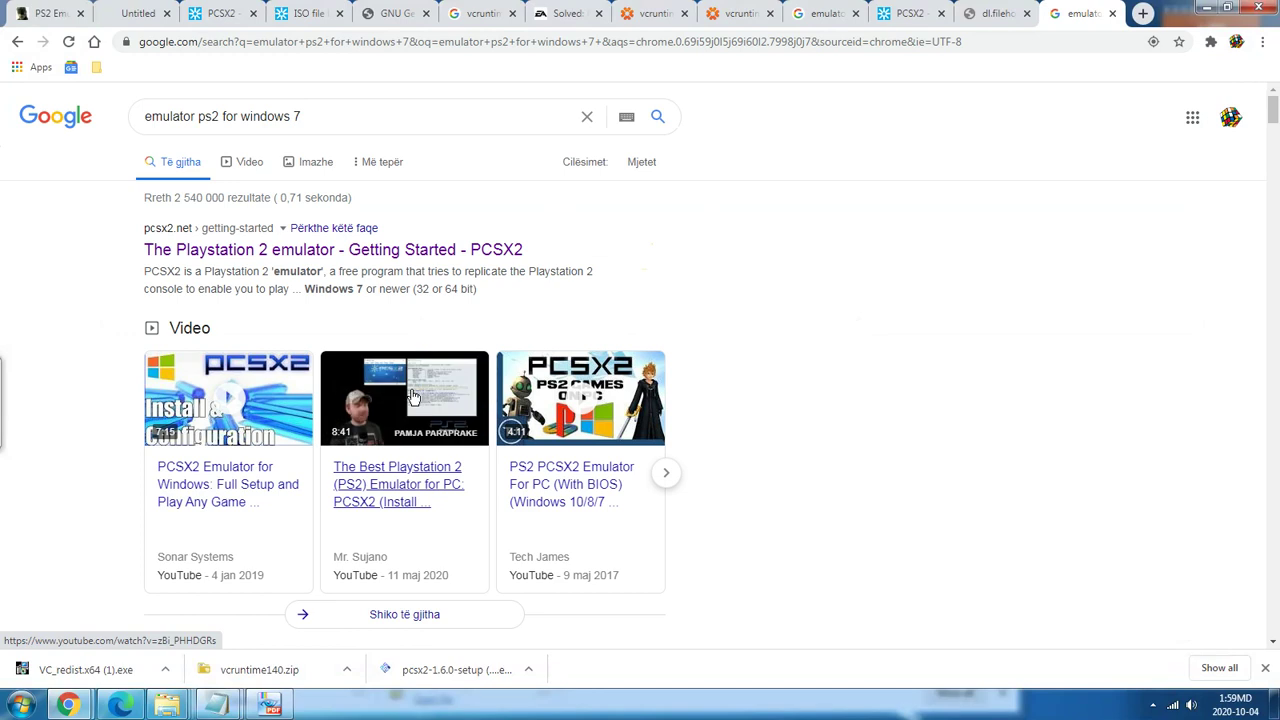
Open the "PS2 PCSX2 Emulator For PC (With BIOS)" and "PCSX2 Emulator for Windows" video results in new tabs and show the first video.
click(583, 418)
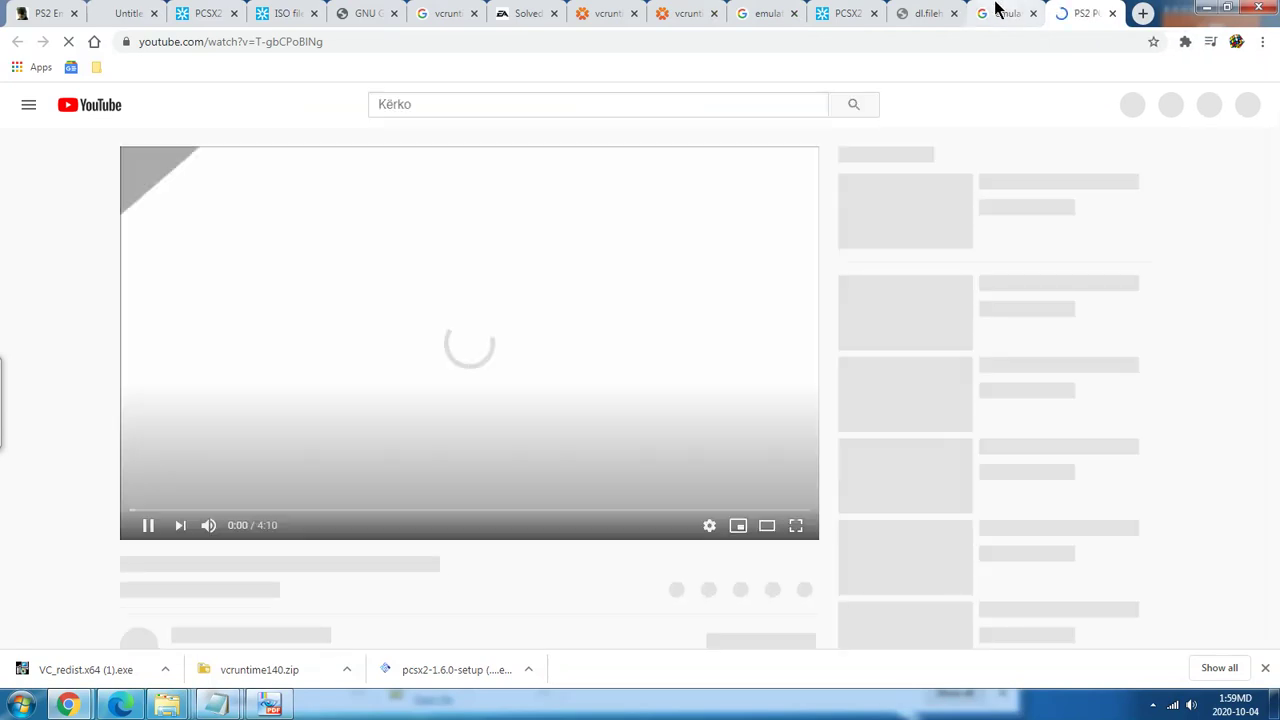
click(995, 10)
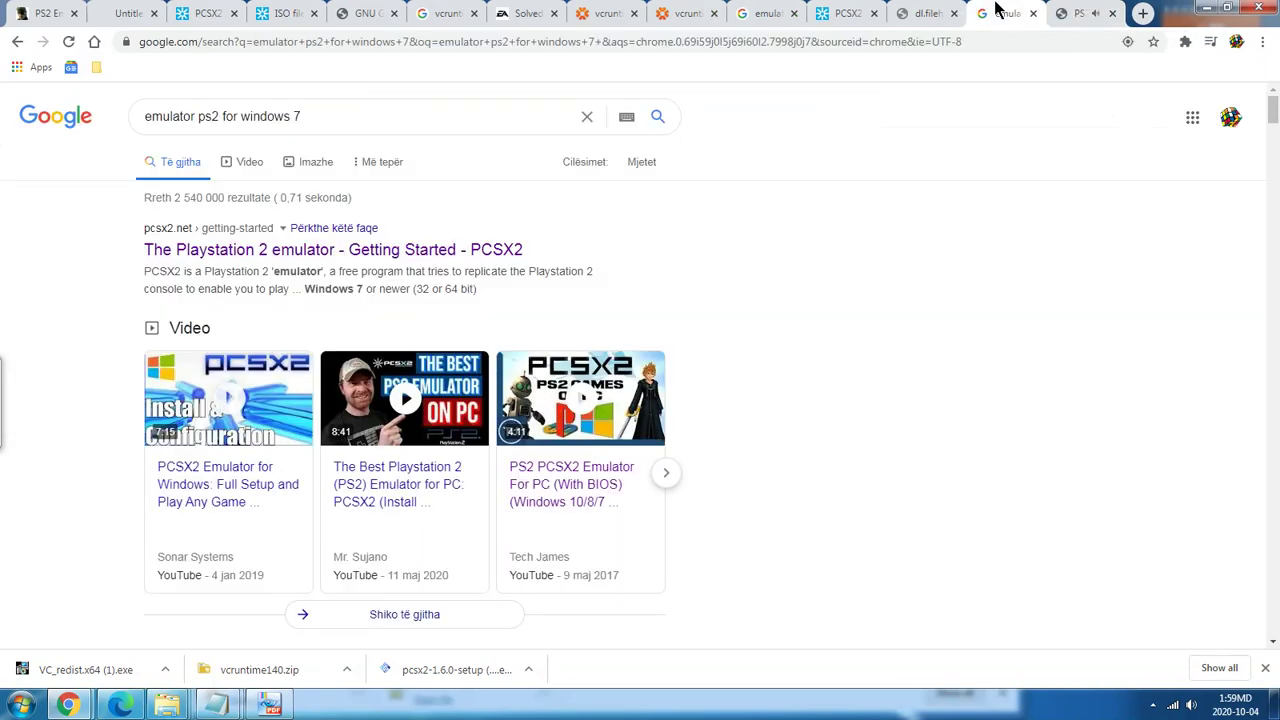
right_click(166, 417)
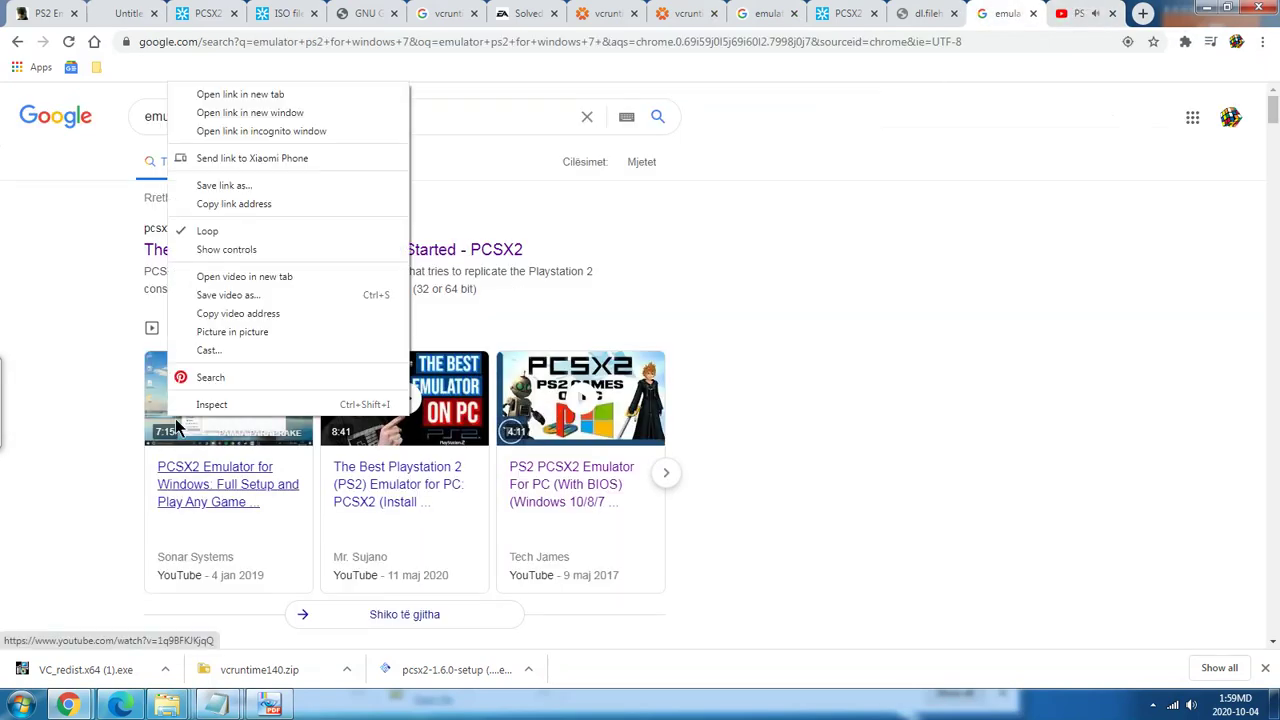
click(268, 95)
click(1005, 13)
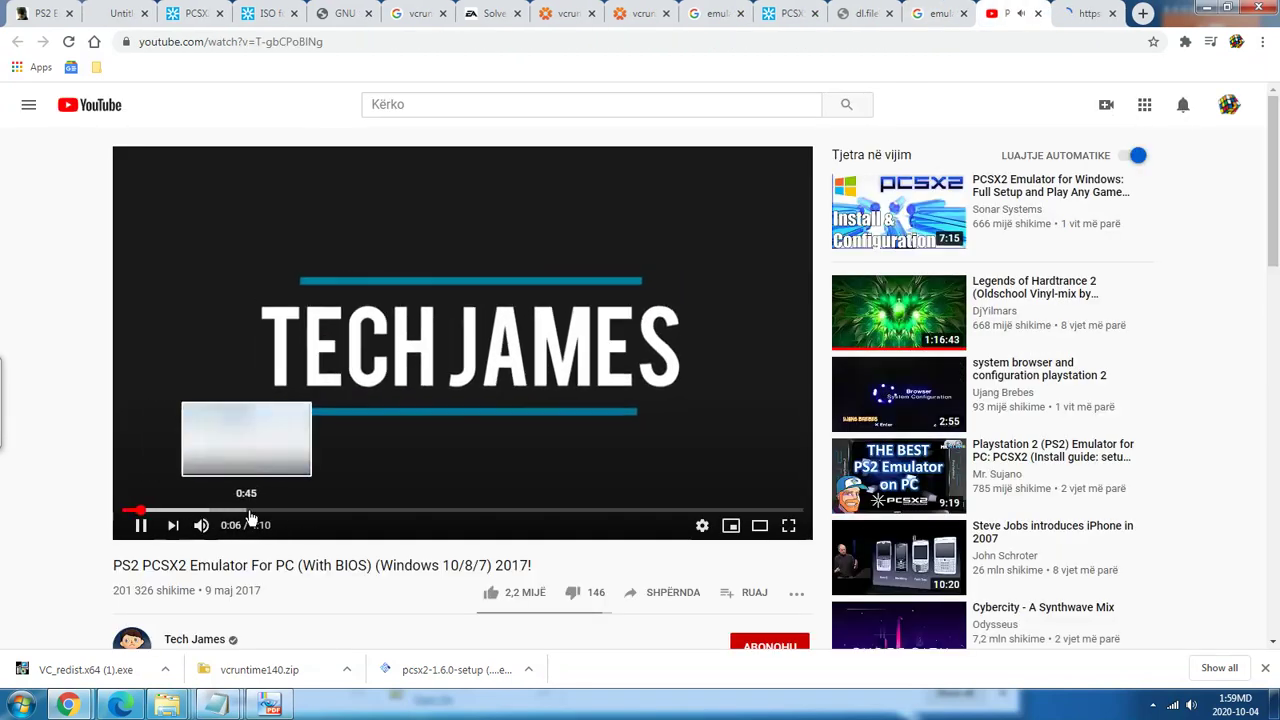
Expand the video's description and open its g2a.com and pcsx2.net links in new tabs.
scroll(260, 505, down, 4)
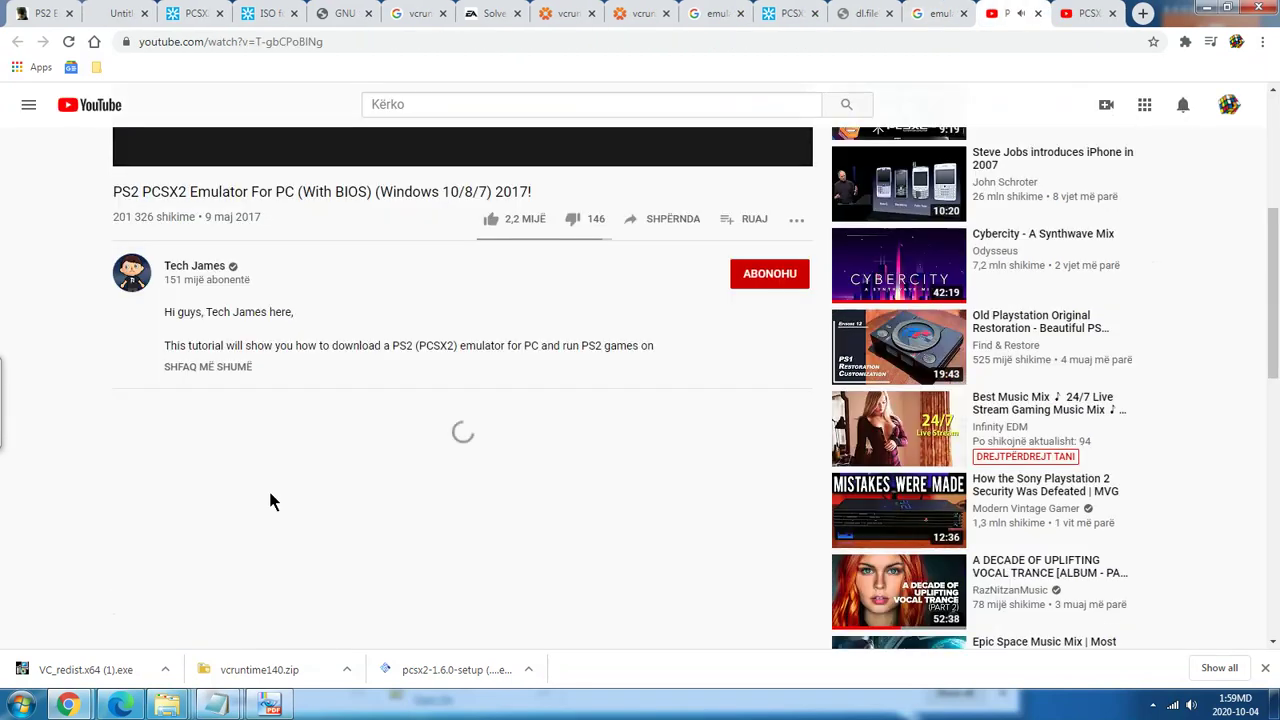
click(246, 367)
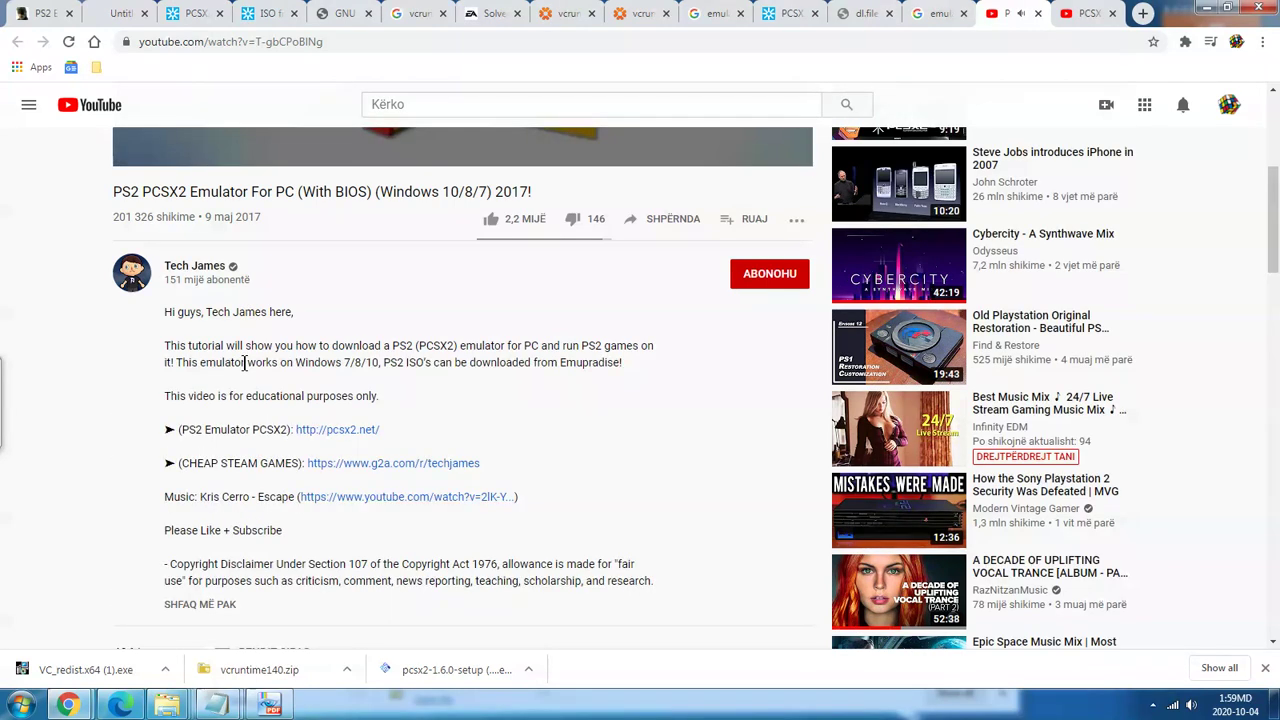
right_click(356, 472)
click(380, 478)
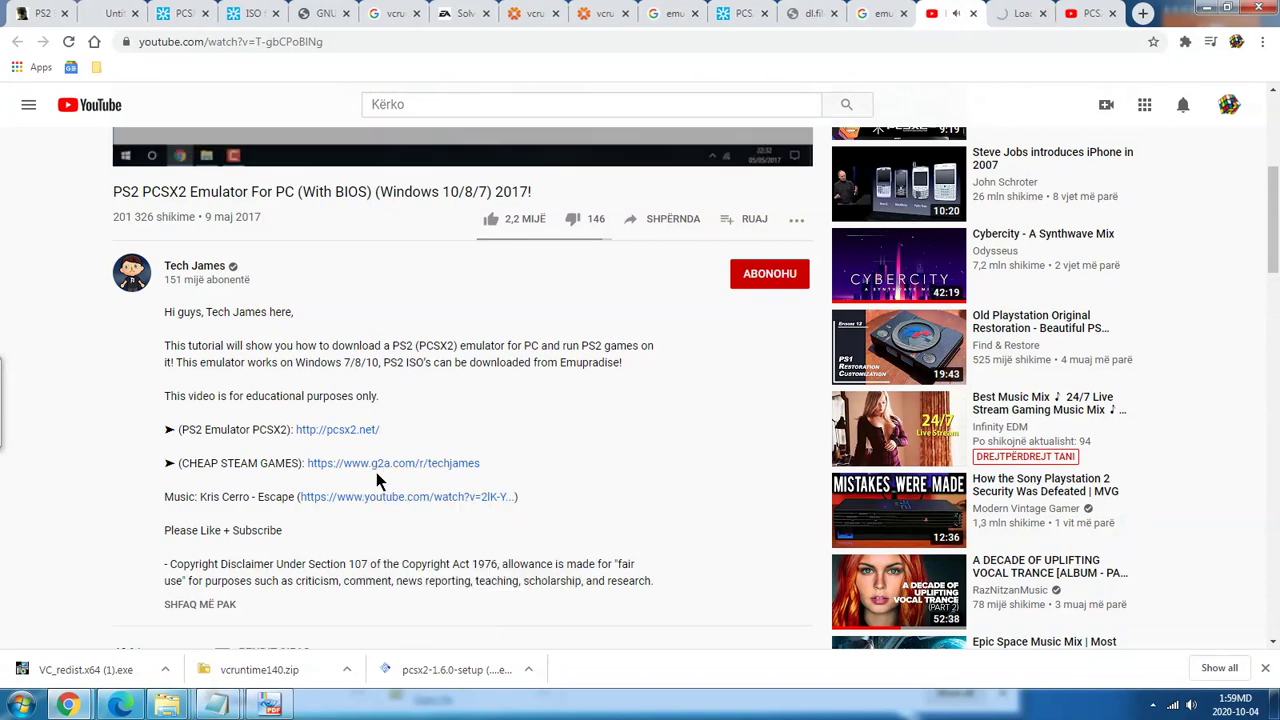
scroll(390, 443, up, 2)
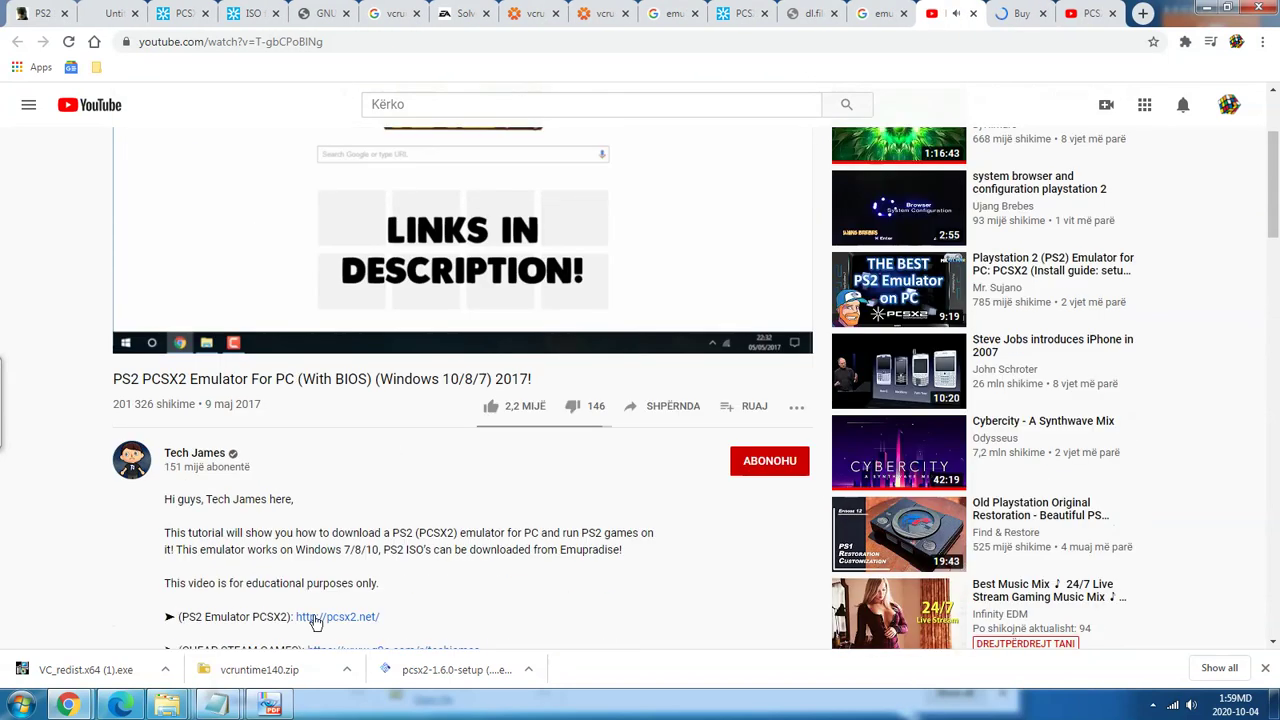
right_click(316, 622)
click(360, 464)
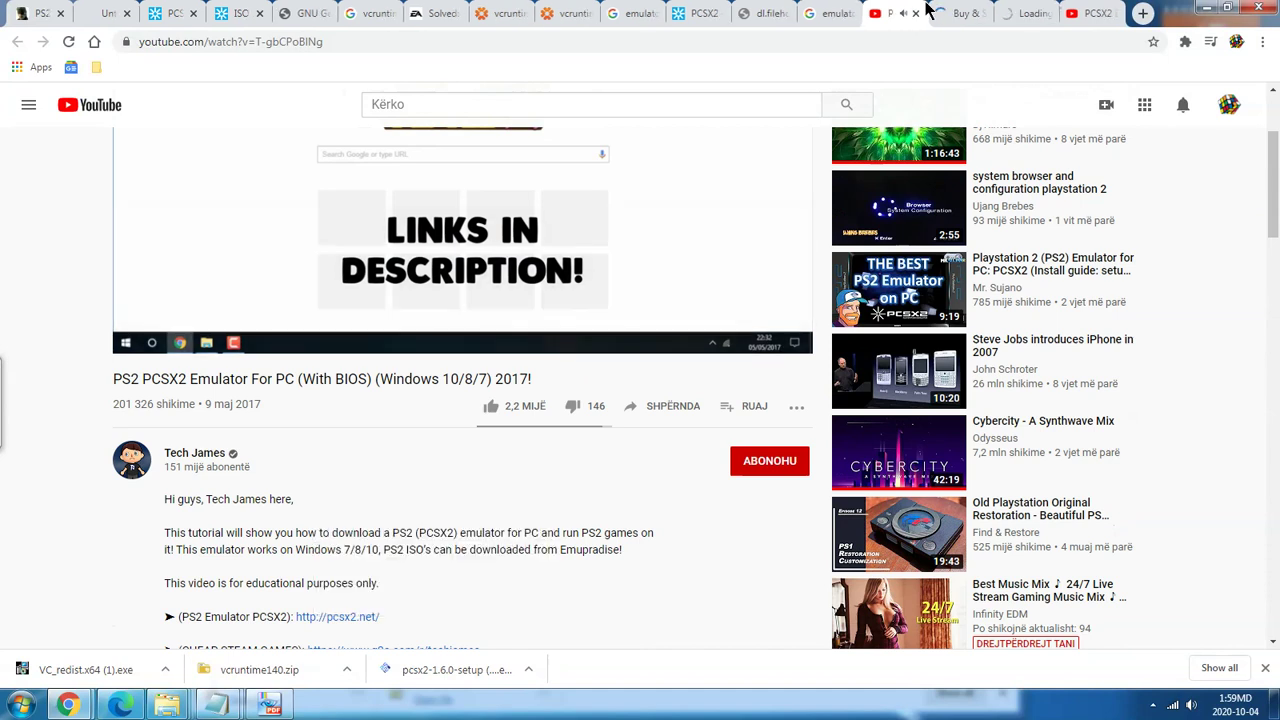
Look at the opened G2A and PCSX2 home pages and return to the YouTube video.
click(958, 12)
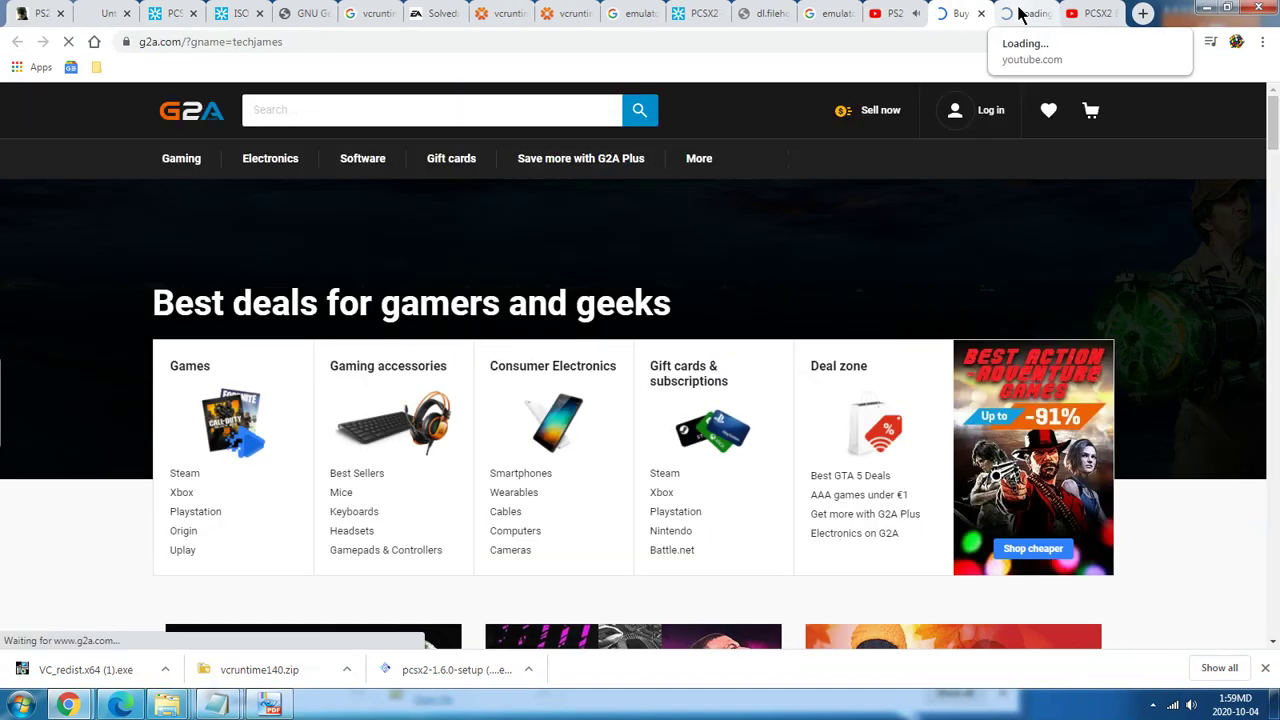
click(1020, 14)
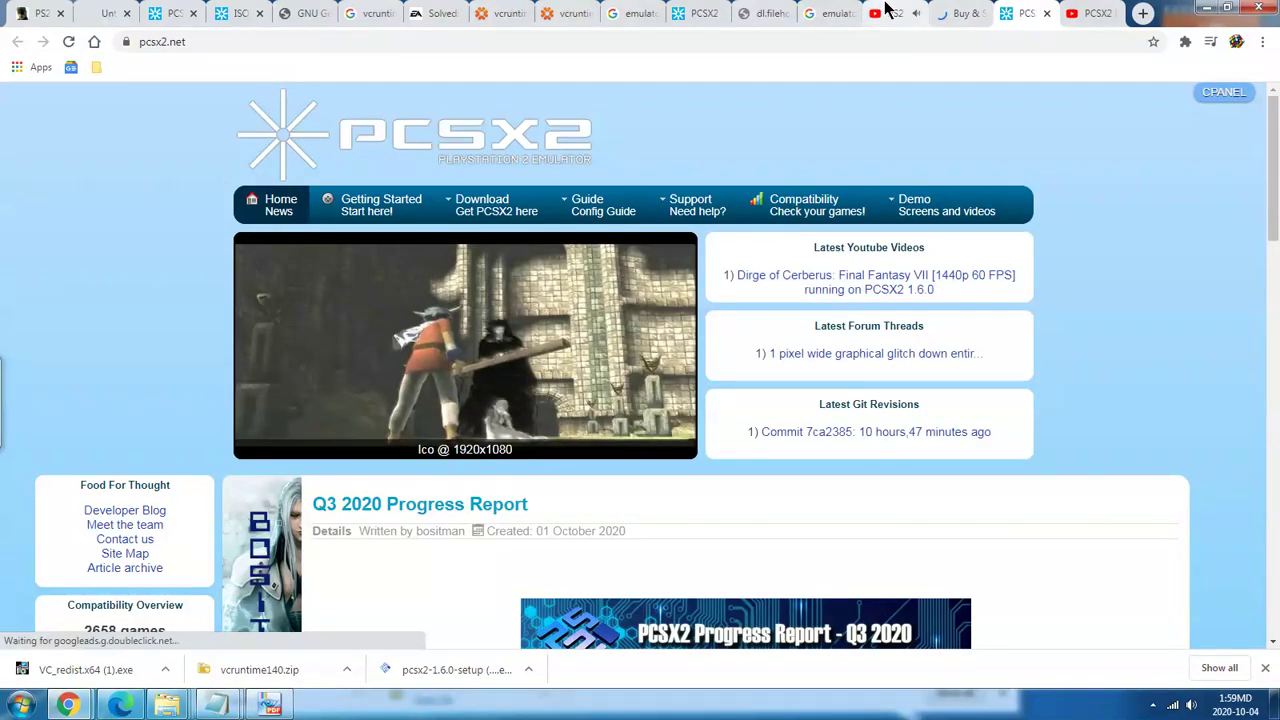
click(885, 12)
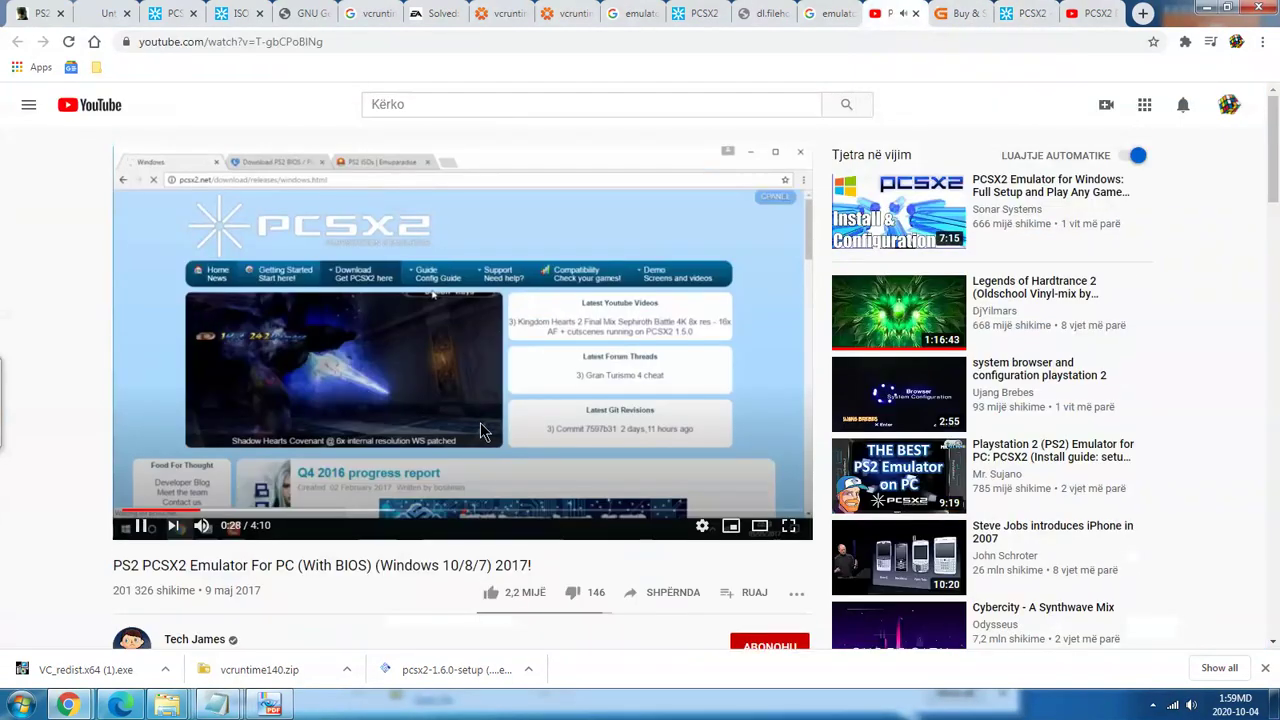
Skim the video forward to the component selection of the PCSX2 1.4.0 setup and pause it there.
click(480, 424)
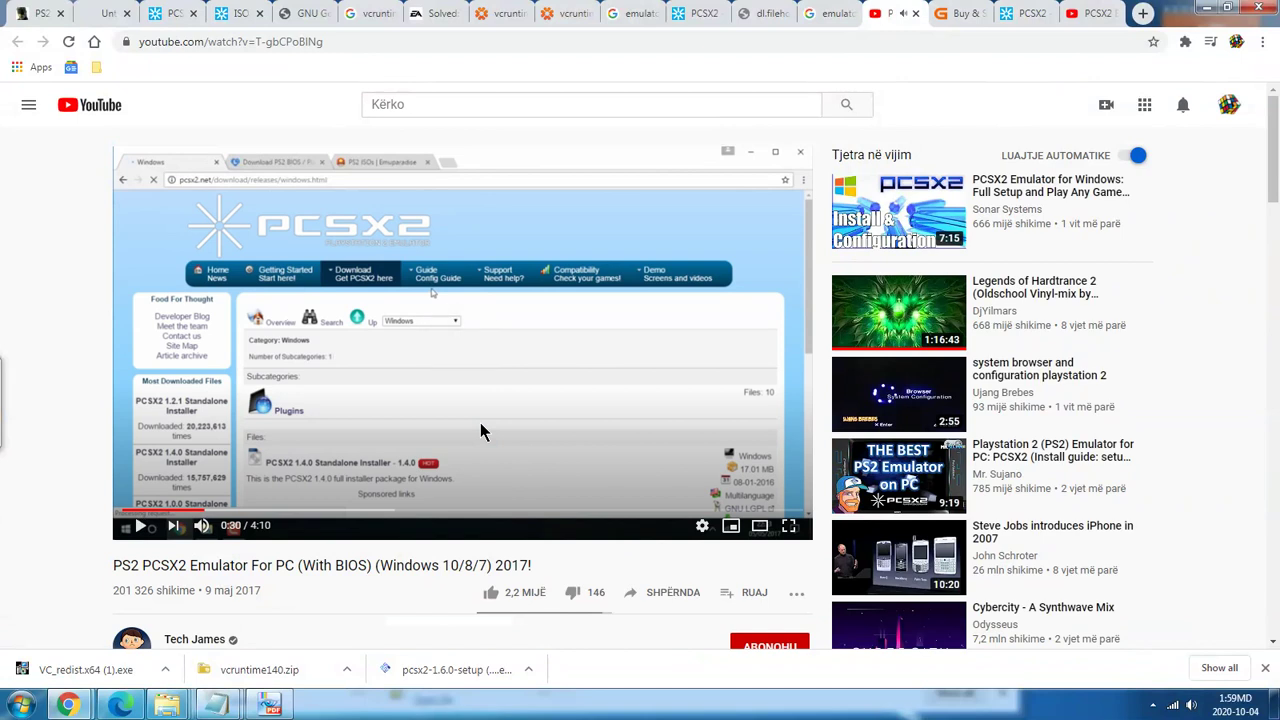
click(480, 424)
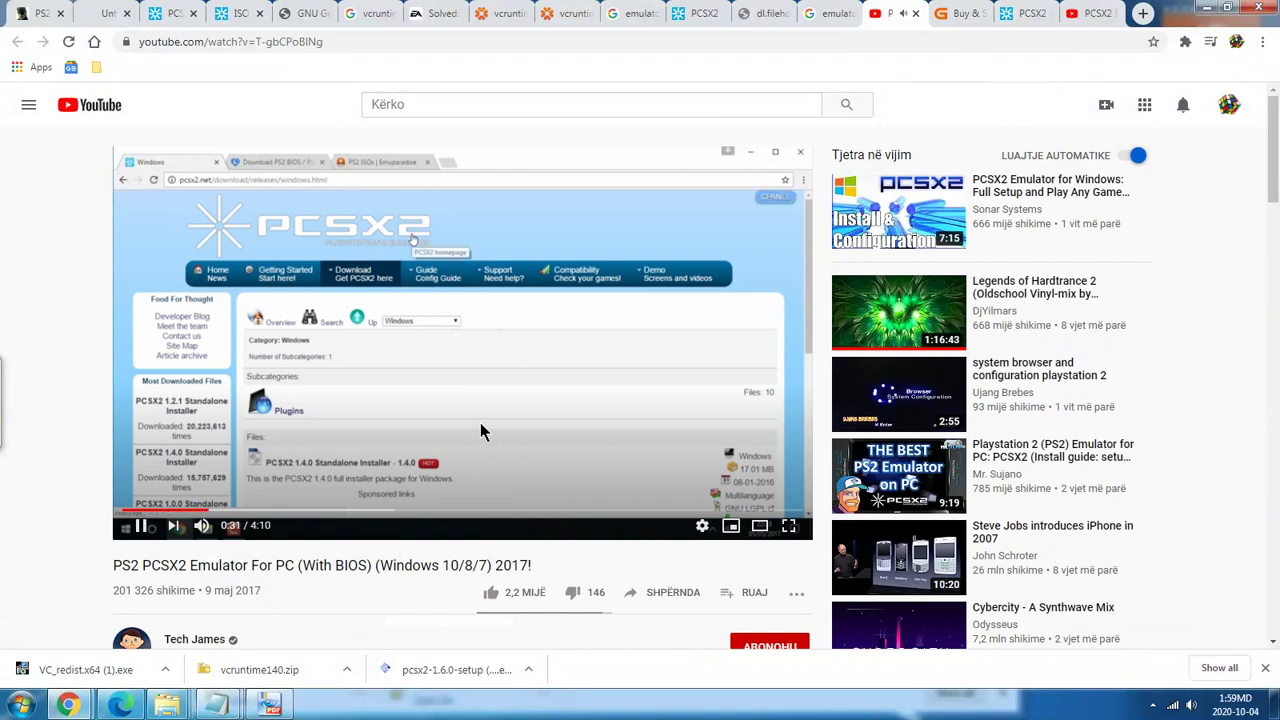
click(286, 512)
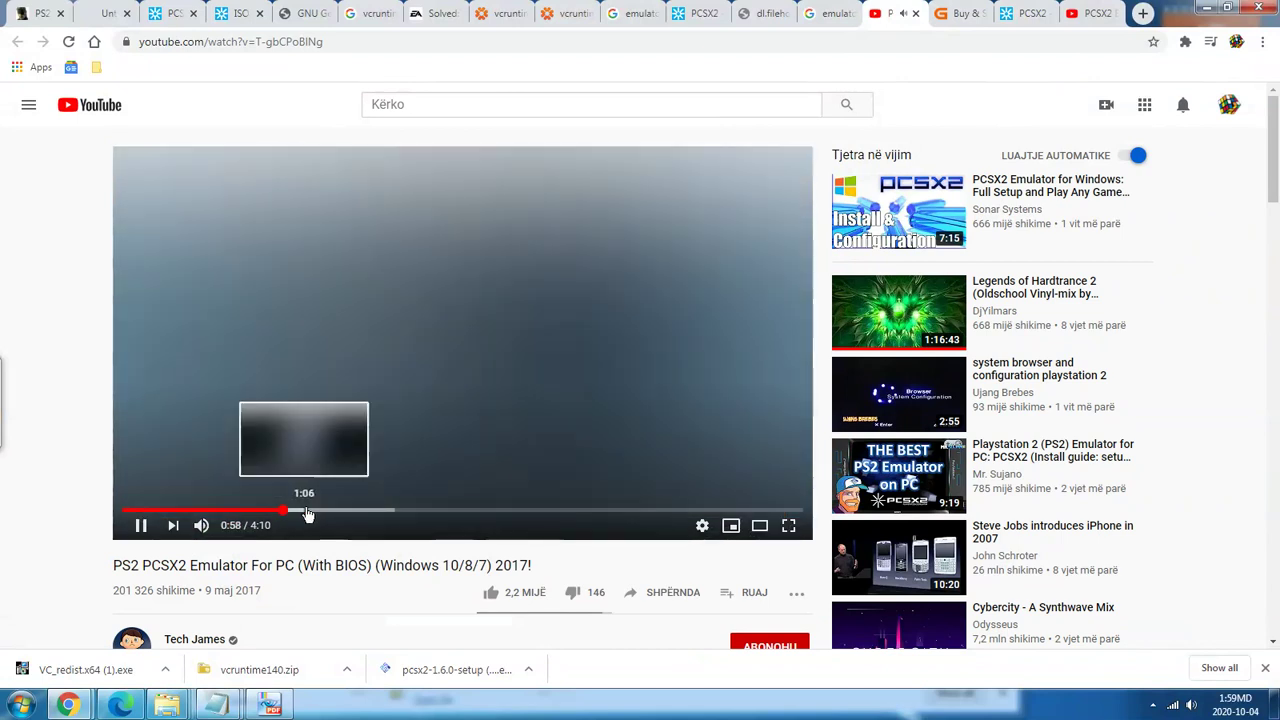
click(349, 512)
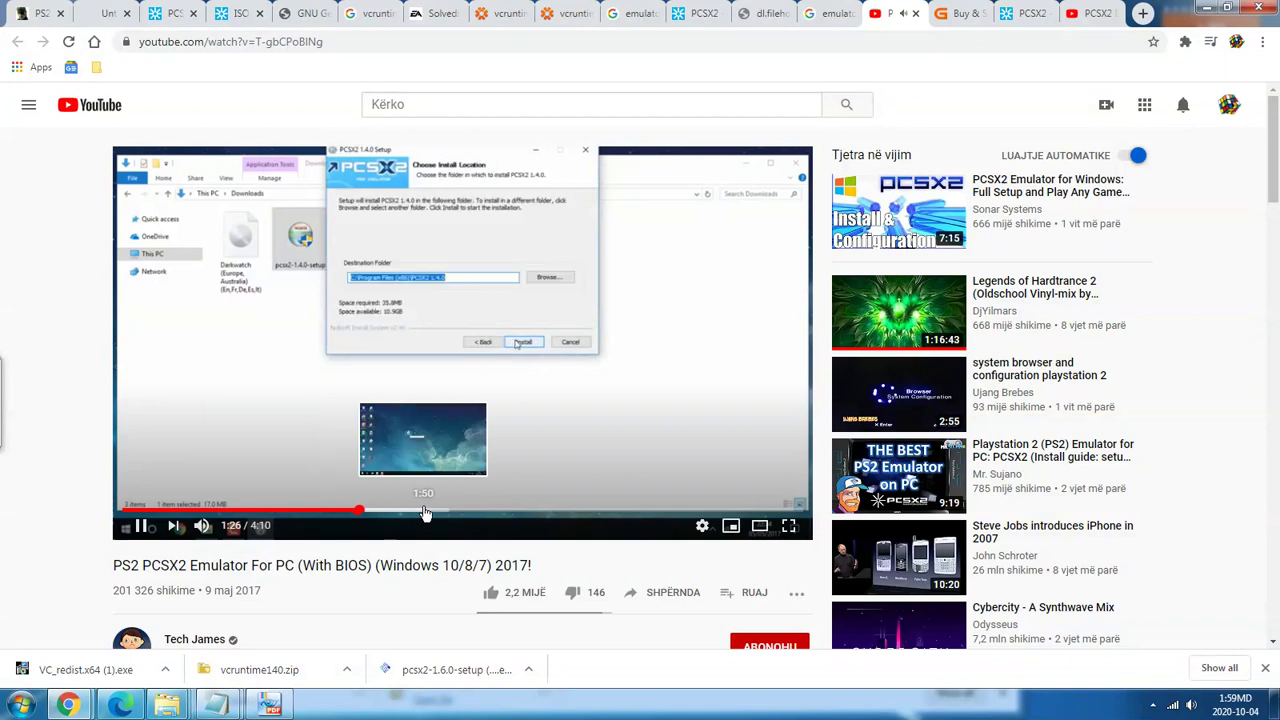
click(353, 512)
click(358, 431)
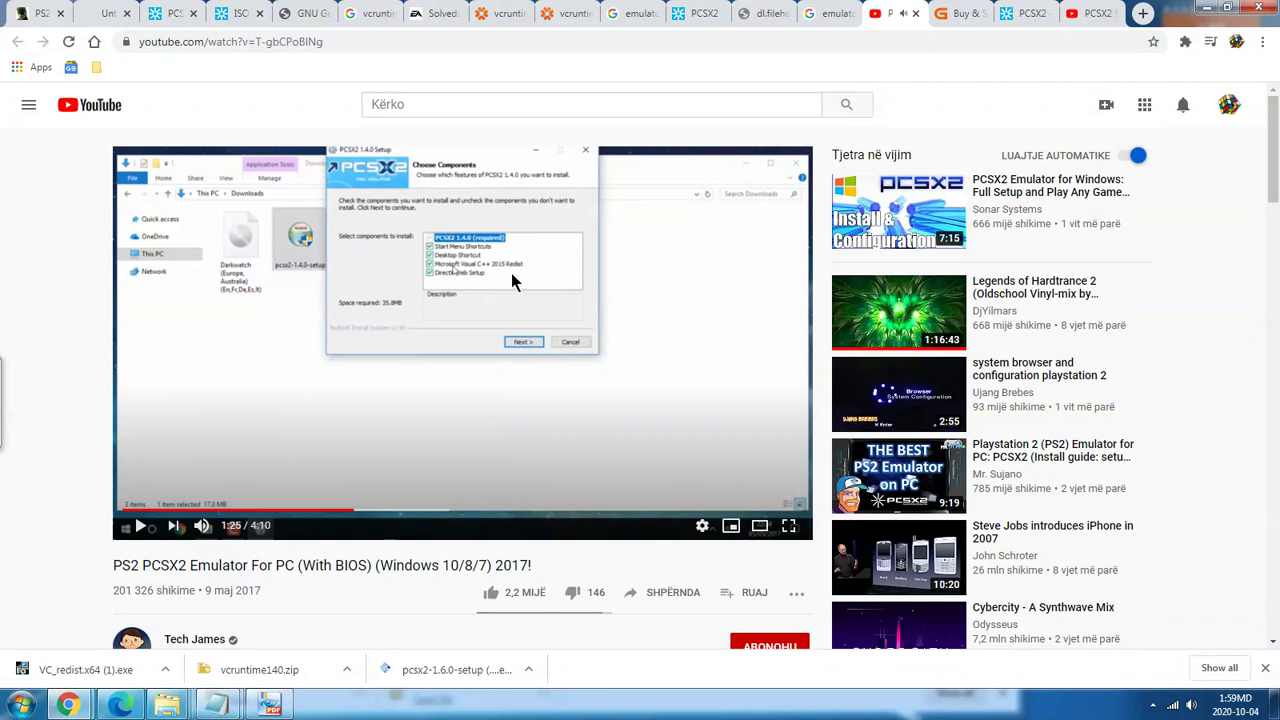
Revisit the G2A and PCSX2 pages and read the DLL-files vcruntime140.dll download page down to its additional resources.
click(960, 13)
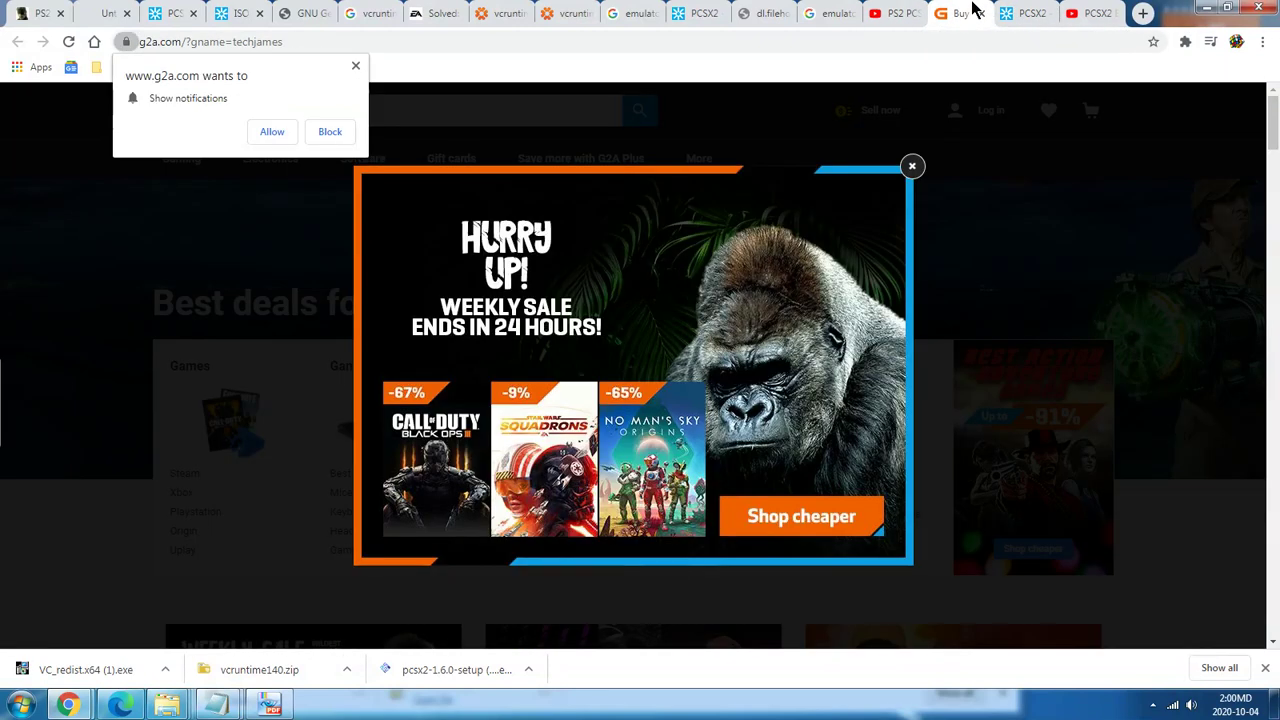
click(1033, 10)
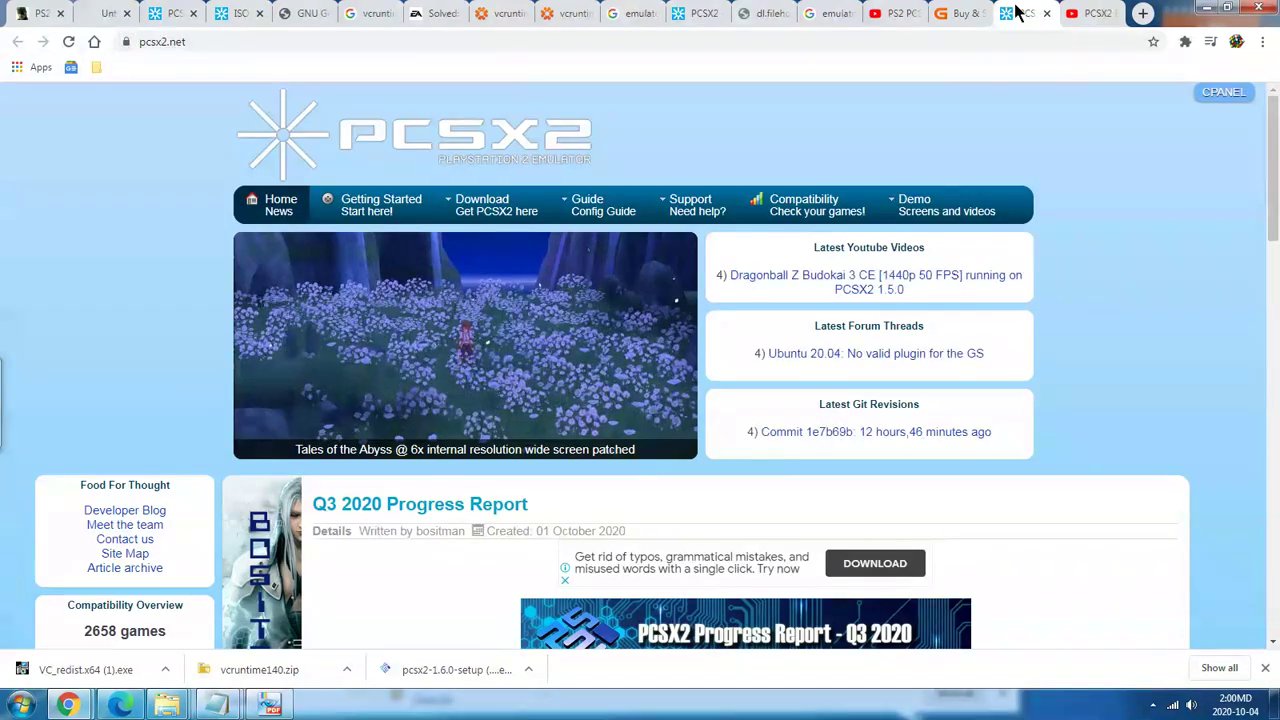
click(578, 10)
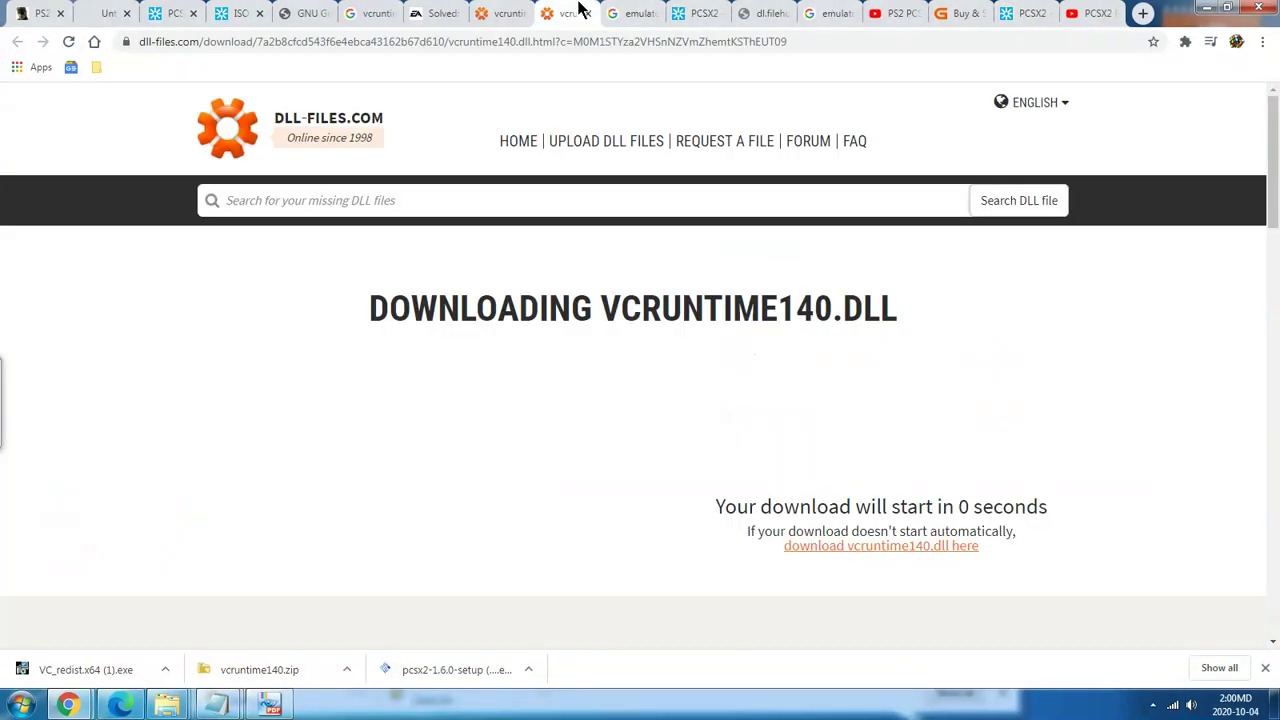
scroll(739, 290, down, 20)
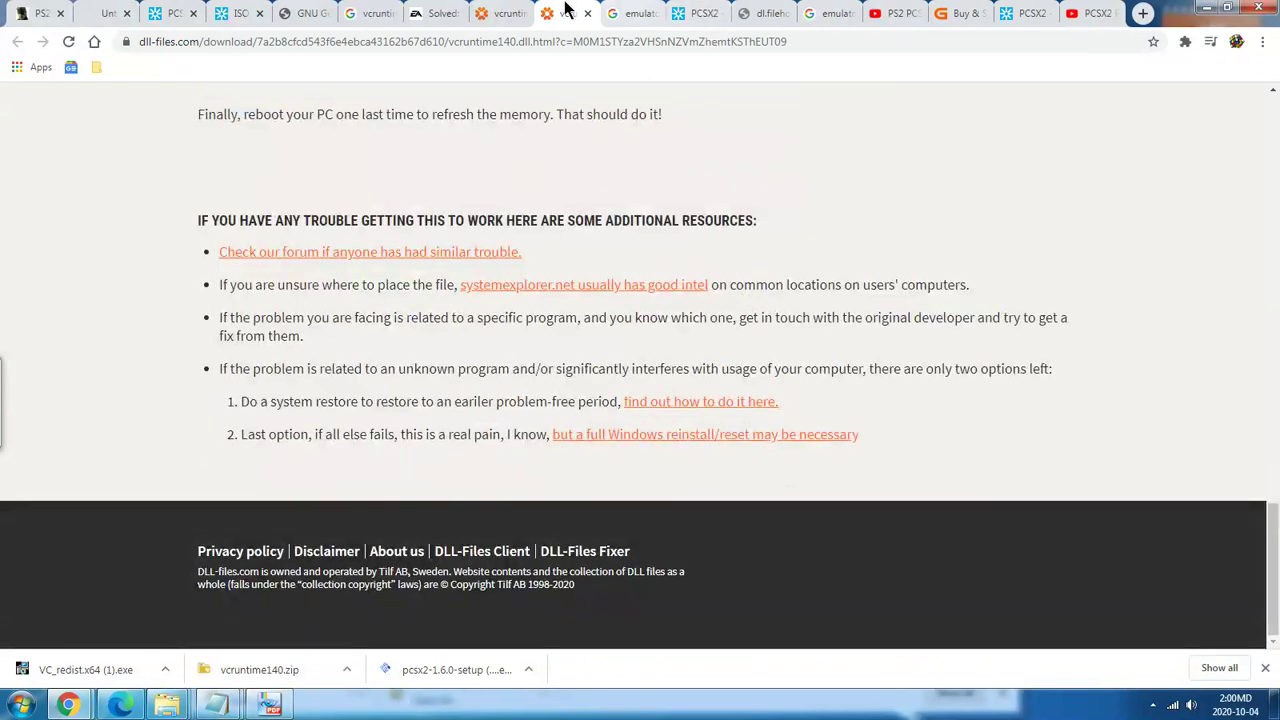
Open the Microsoft Visual C++ 2015 Redistributable link from the DLL-files vcruntime140.dll page in a new tab.
click(500, 12)
scroll(478, 441, down, 15)
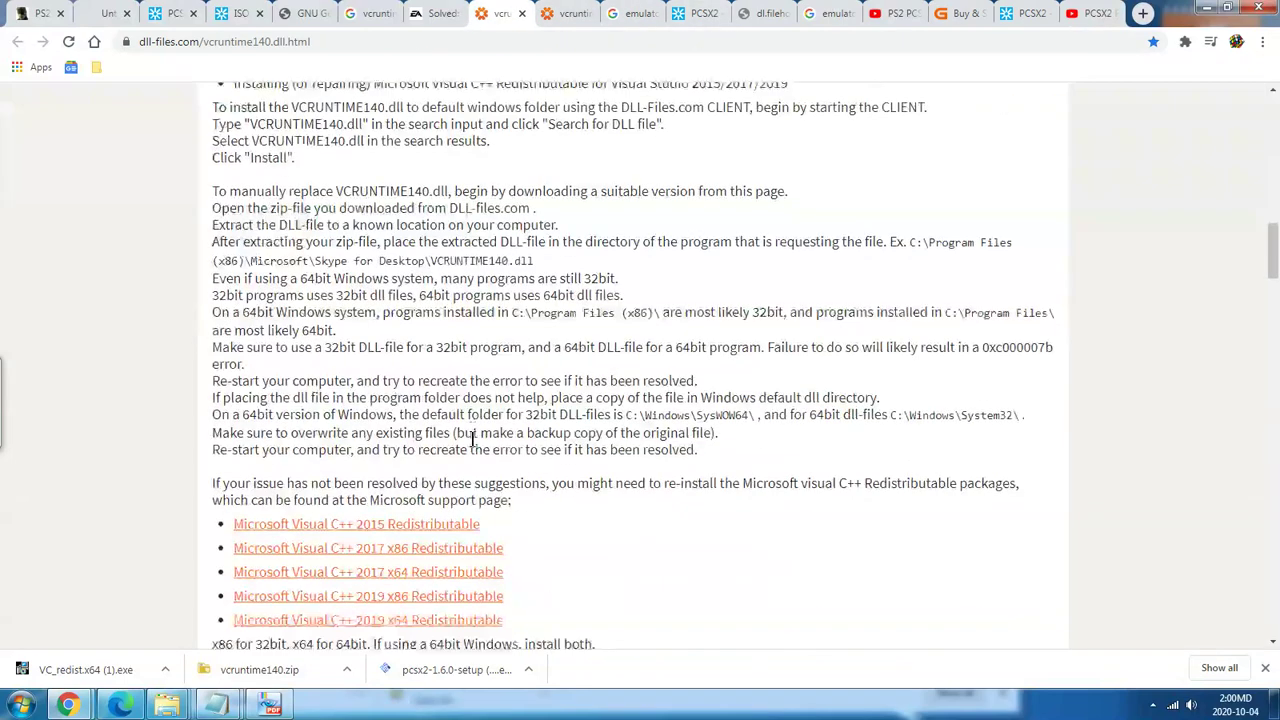
right_click(396, 558)
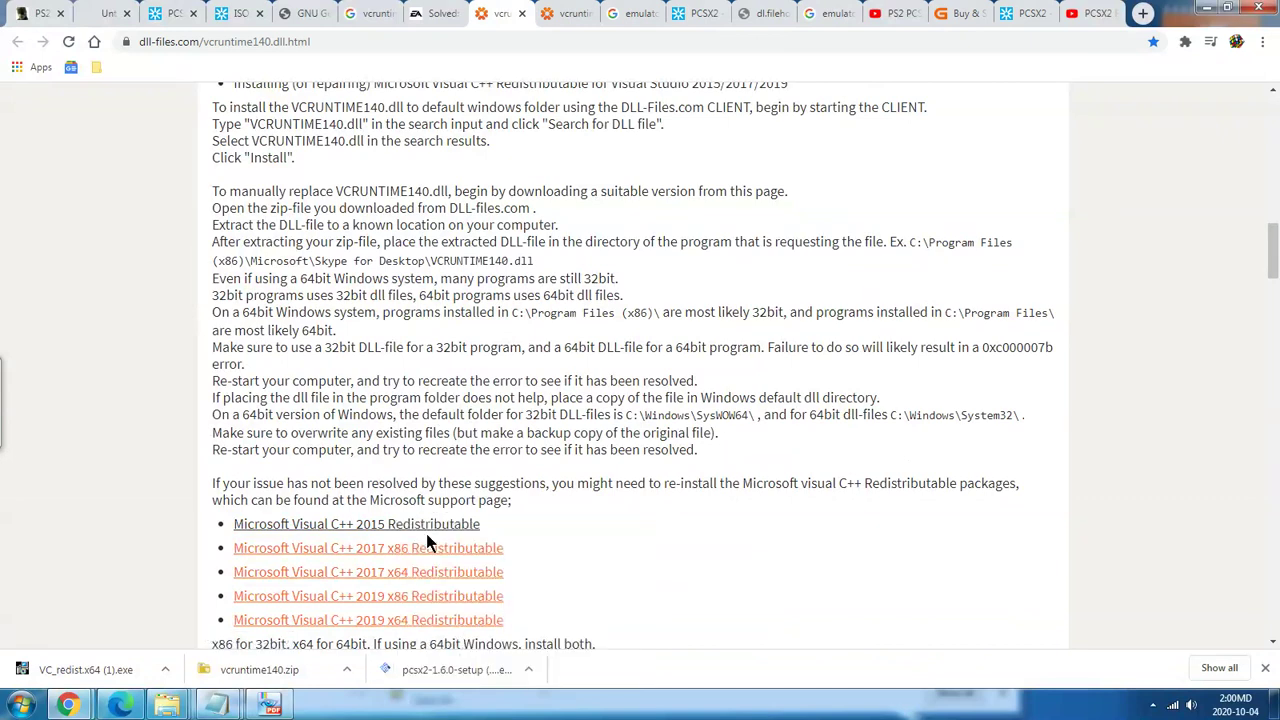
click(426, 533)
Open Programs and Features in Windows and examine the installed programs for Microsoft Visual C++ redistributables.
click(20, 705)
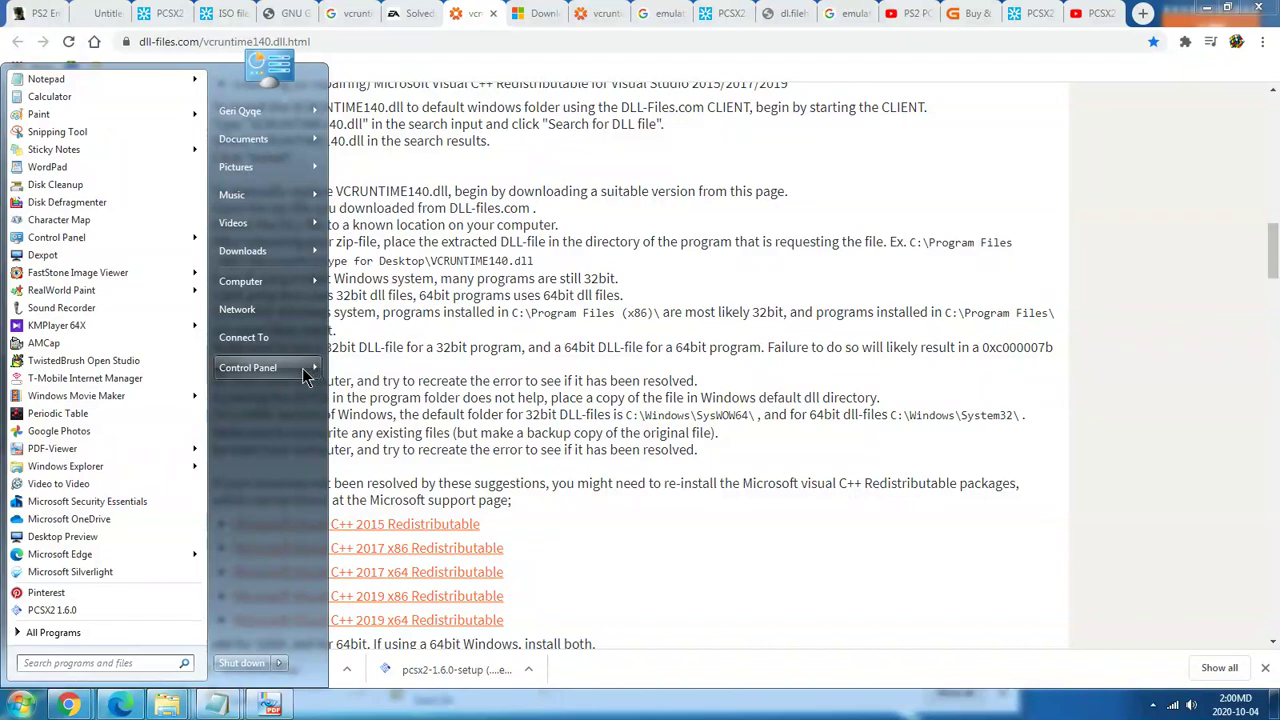
mouse_move(307, 370)
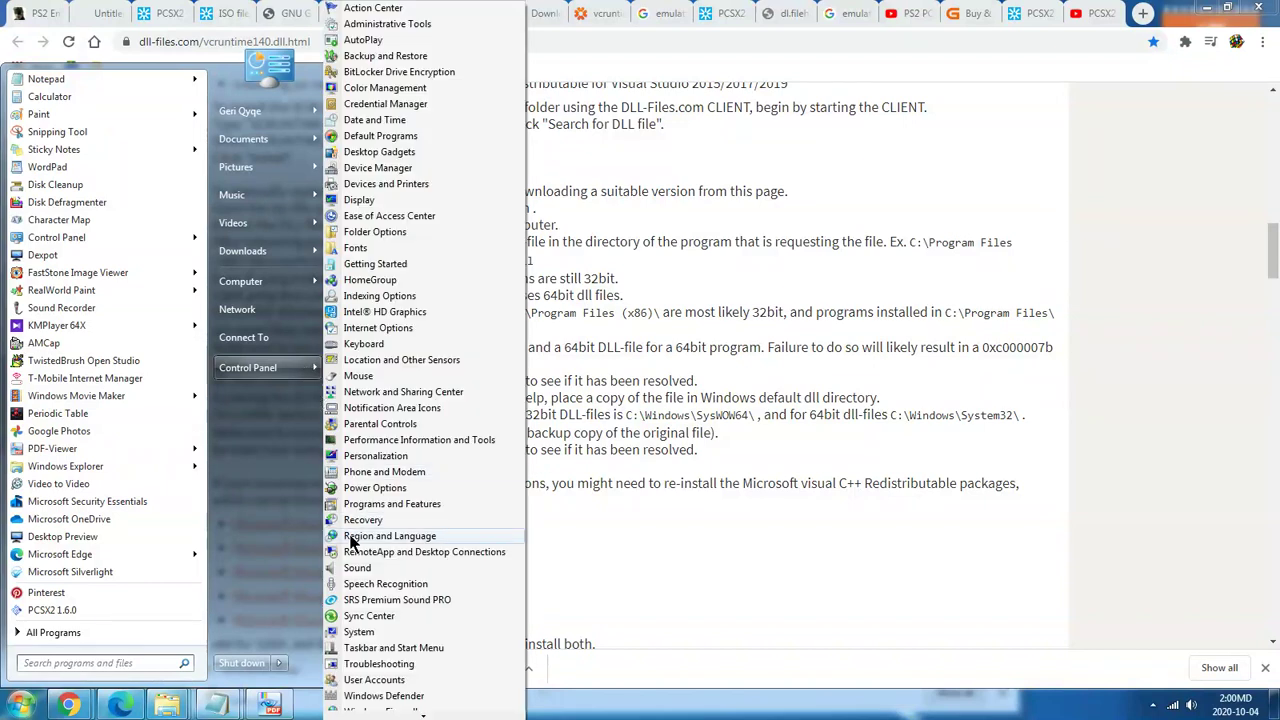
drag(345, 503, 371, 514)
scroll(500, 480, down, 5)
scroll(495, 572, up, 2)
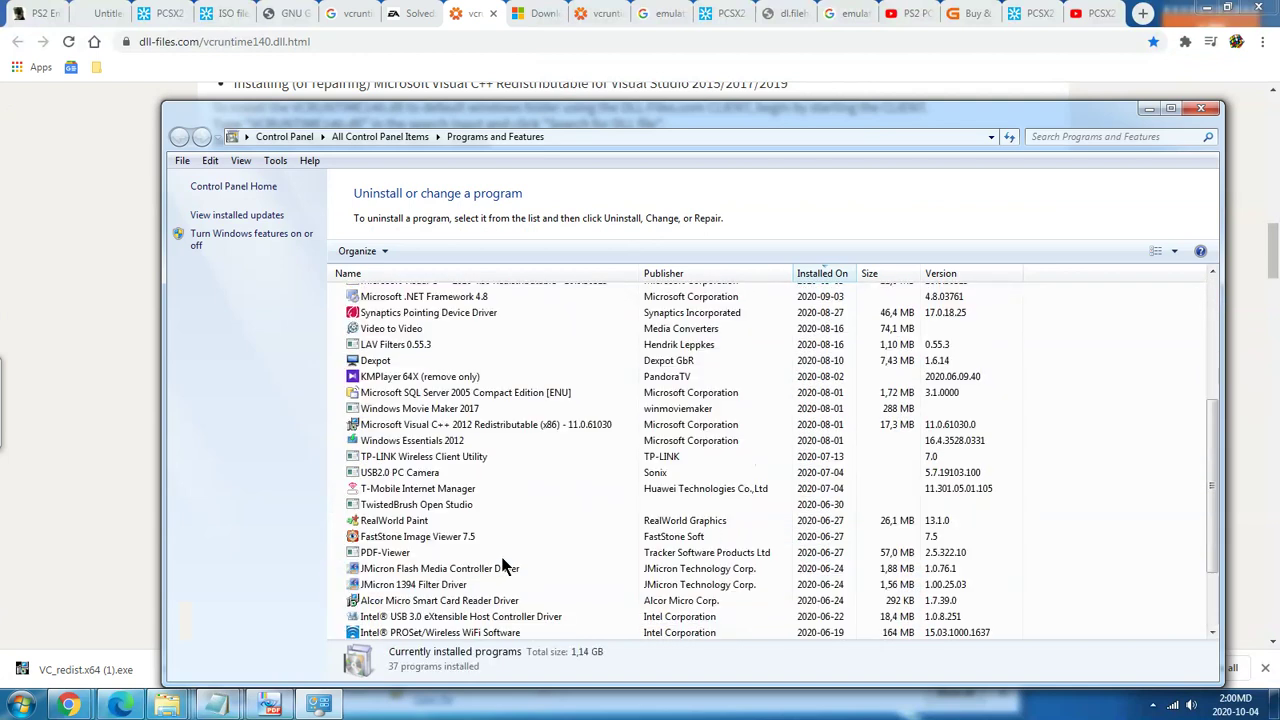
scroll(503, 567, up, 2)
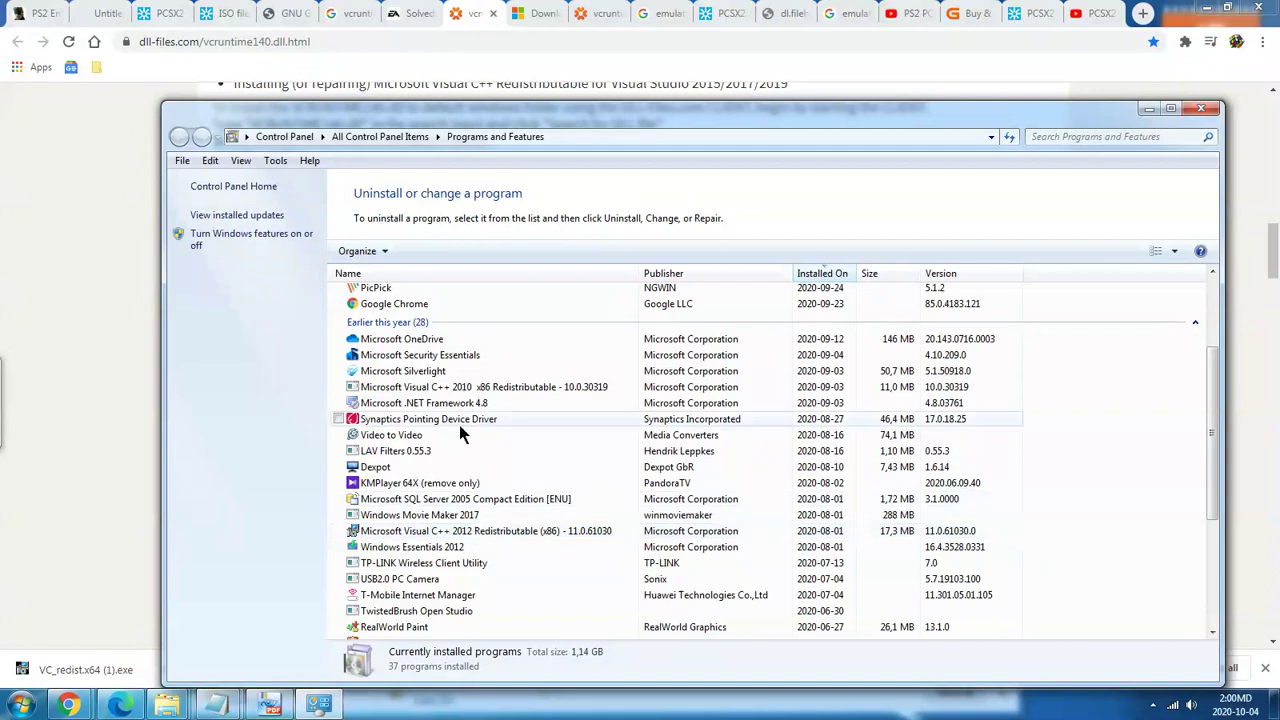
scroll(447, 395, up, 2)
scroll(447, 395, up, 1)
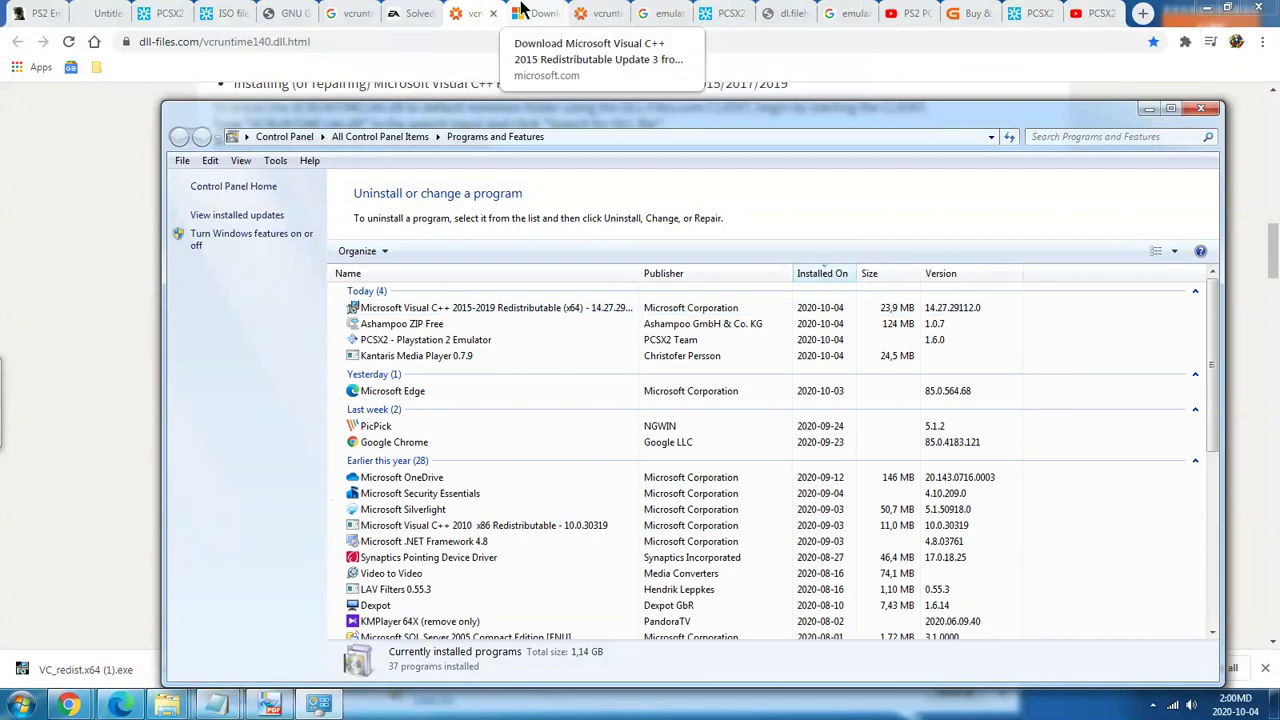
Download vc_redist.x64.exe from Microsoft's Visual C++ 2015 Redistributable Update 3 page.
click(484, 14)
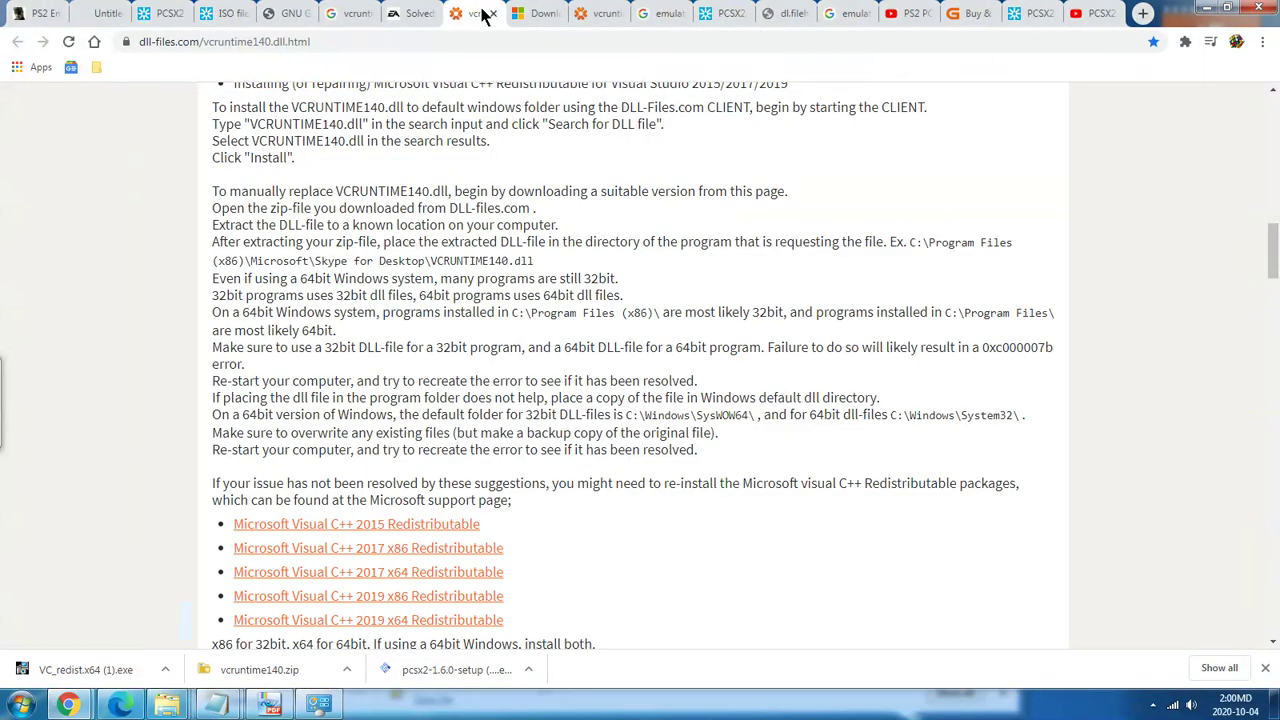
middle_click(410, 535)
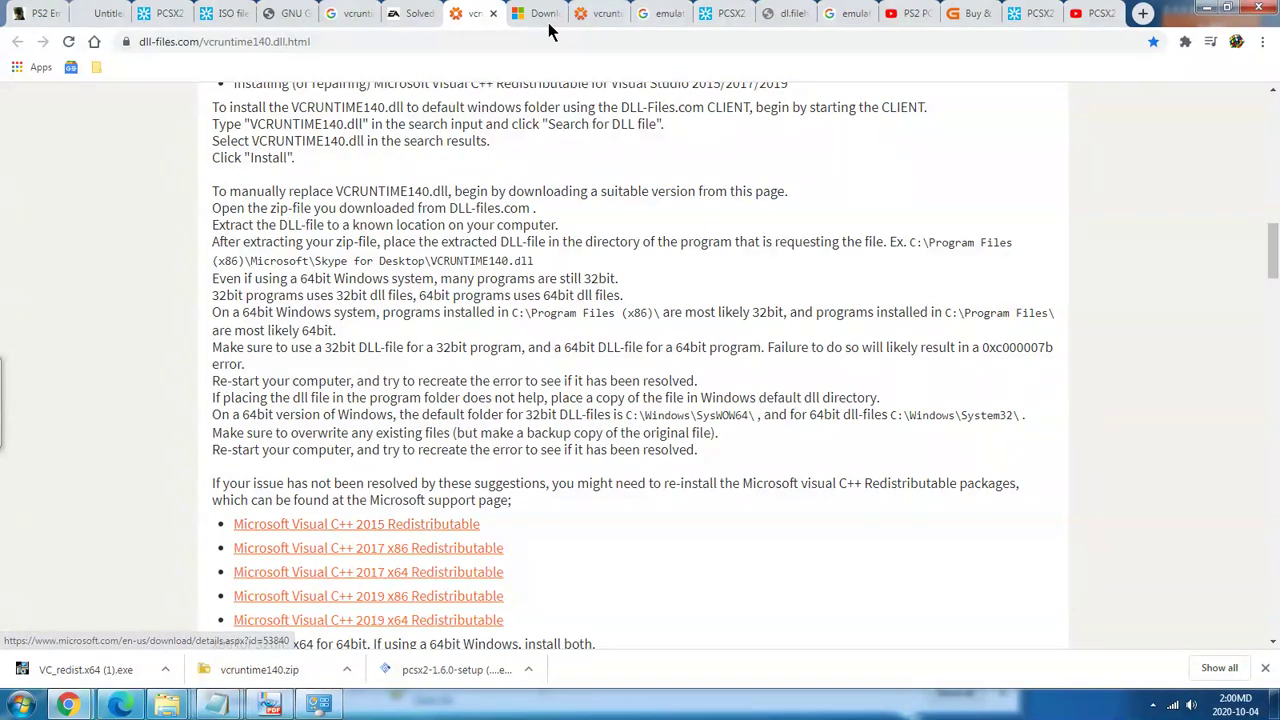
click(540, 13)
scroll(556, 259, down, 3)
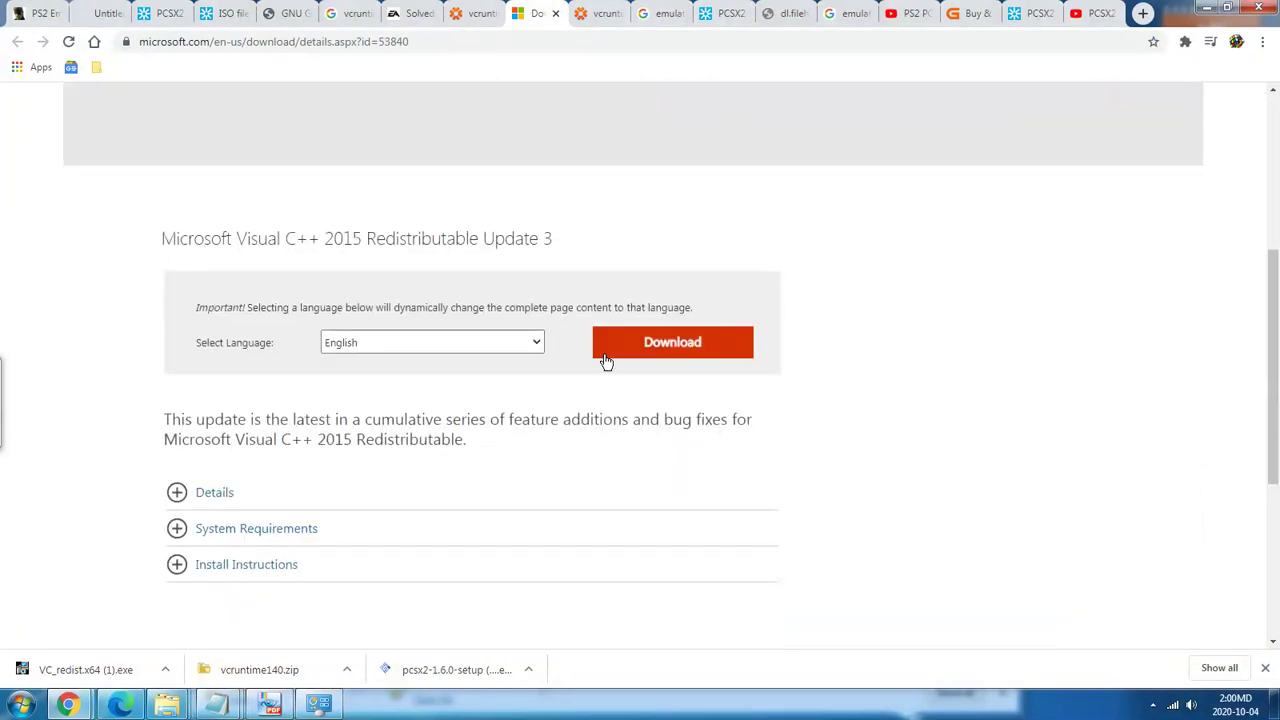
click(654, 355)
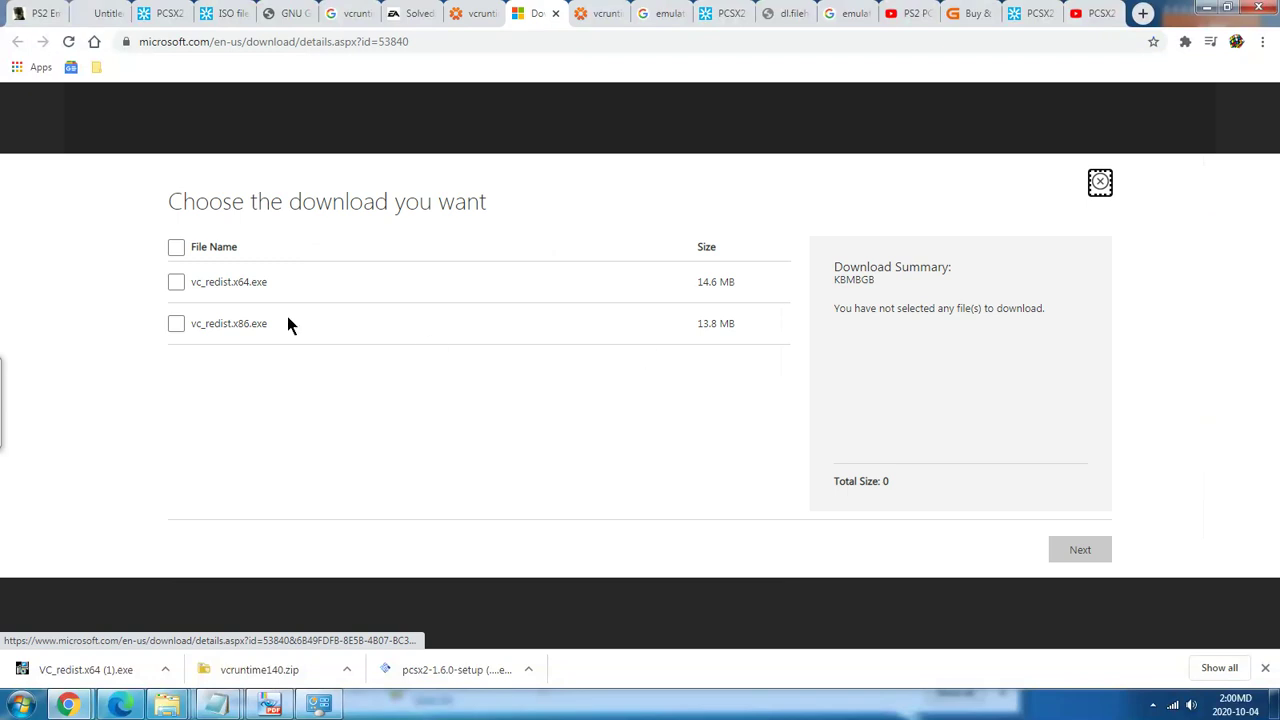
click(190, 284)
click(1066, 551)
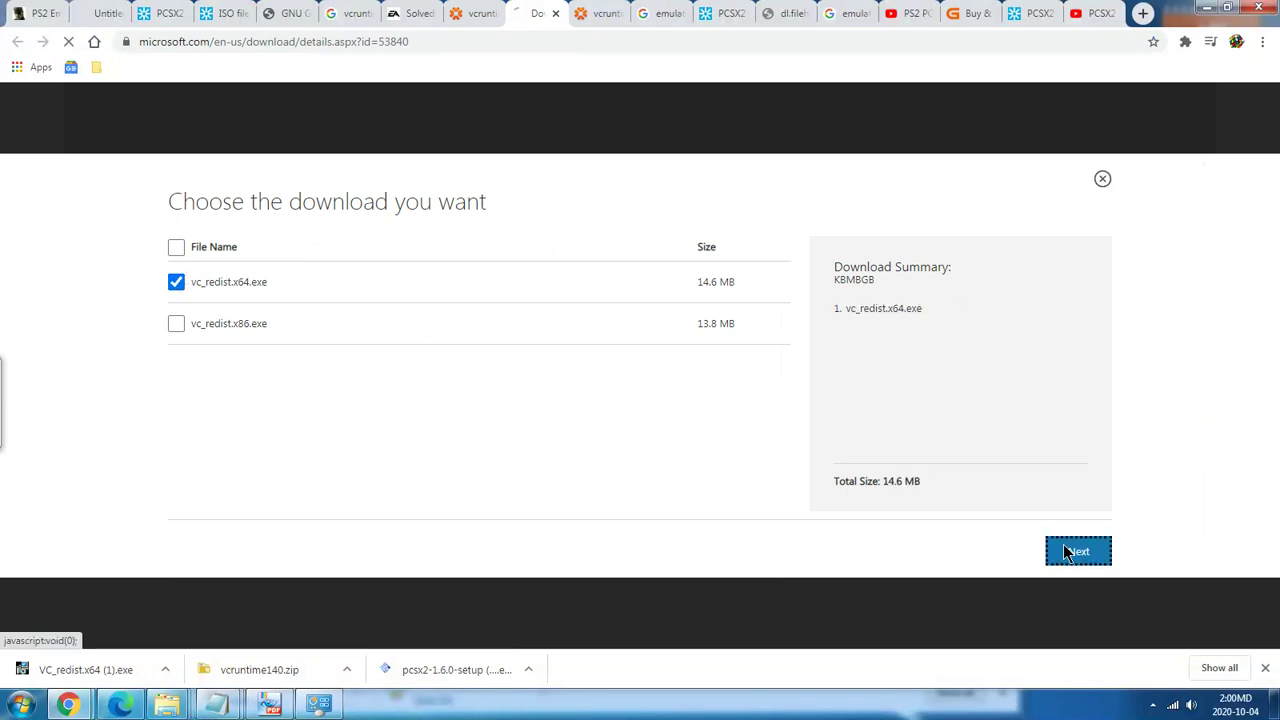
scroll(1064, 552, down, 1)
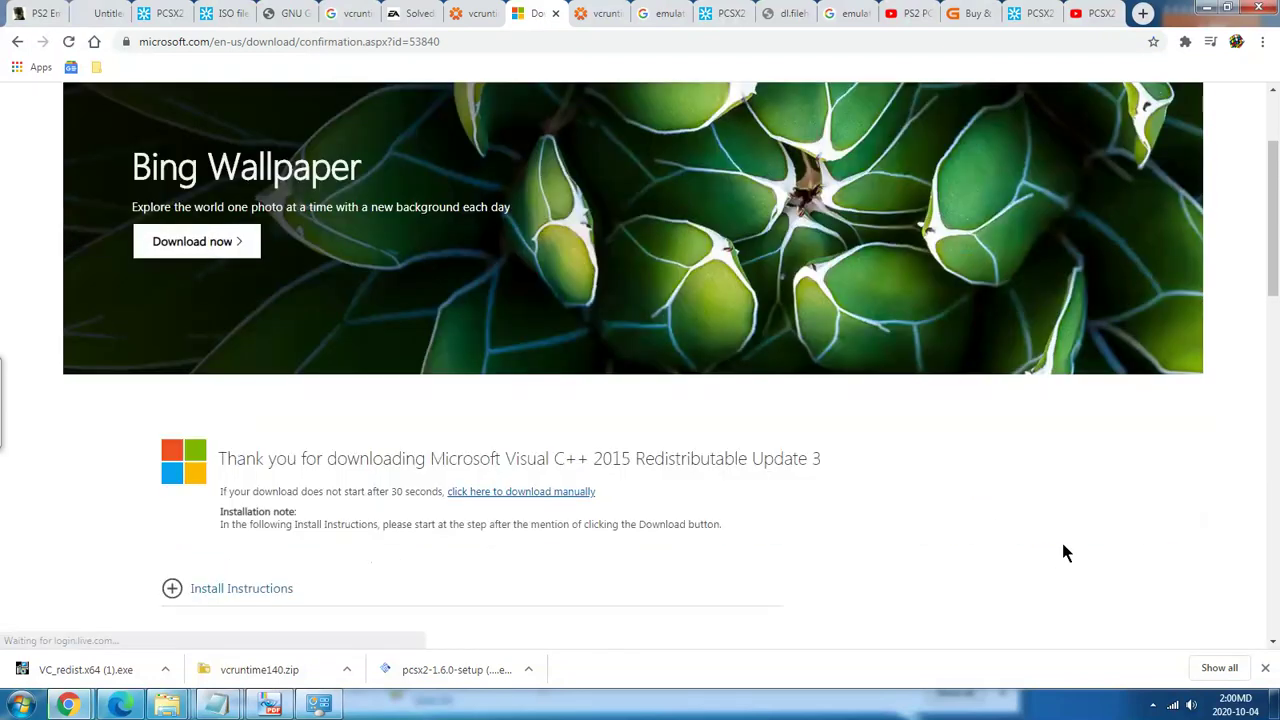
scroll(1064, 552, down, 6)
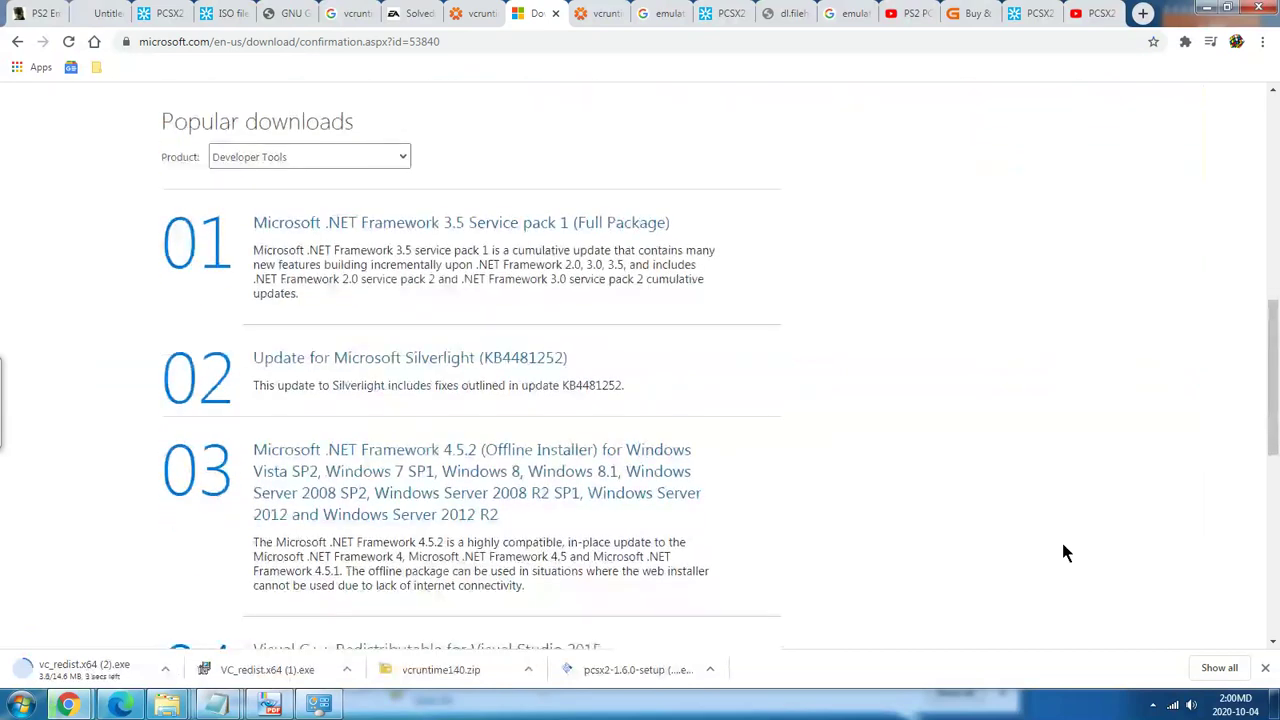
Show the downloading vc_redist.x64 (2).exe in its Downloads folder.
scroll(1064, 552, down, 4)
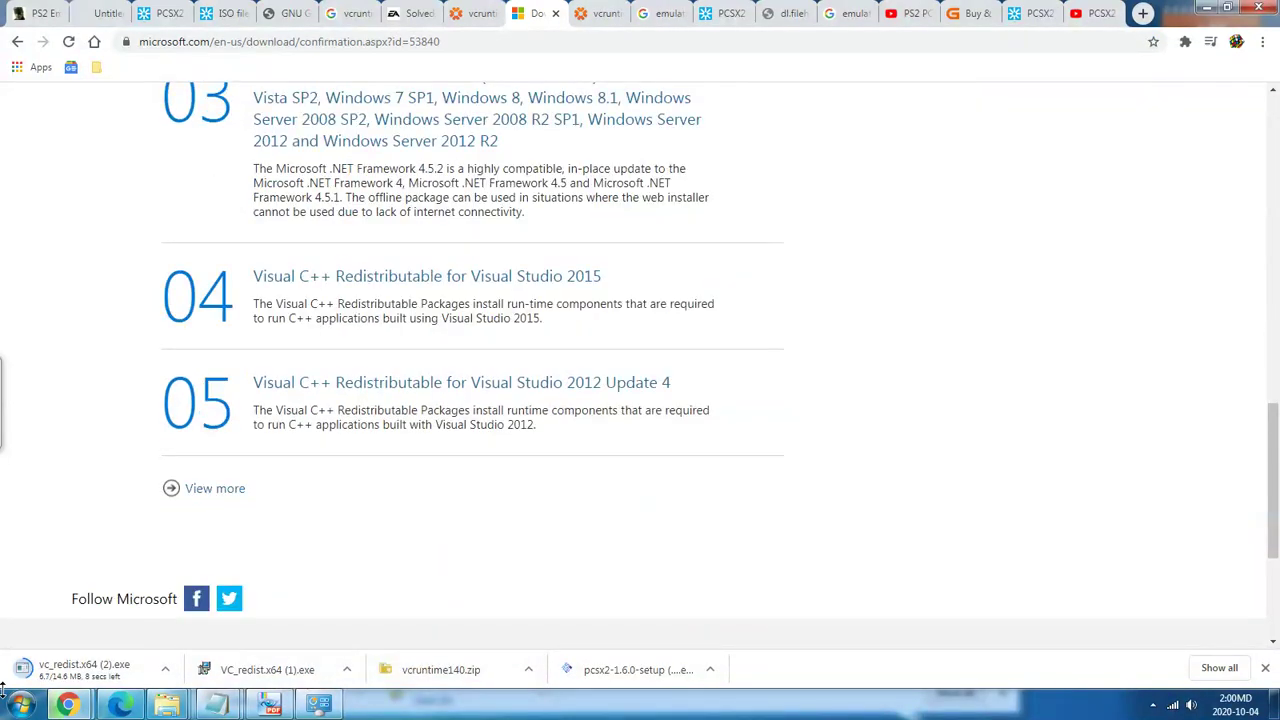
right_click(72, 676)
click(120, 632)
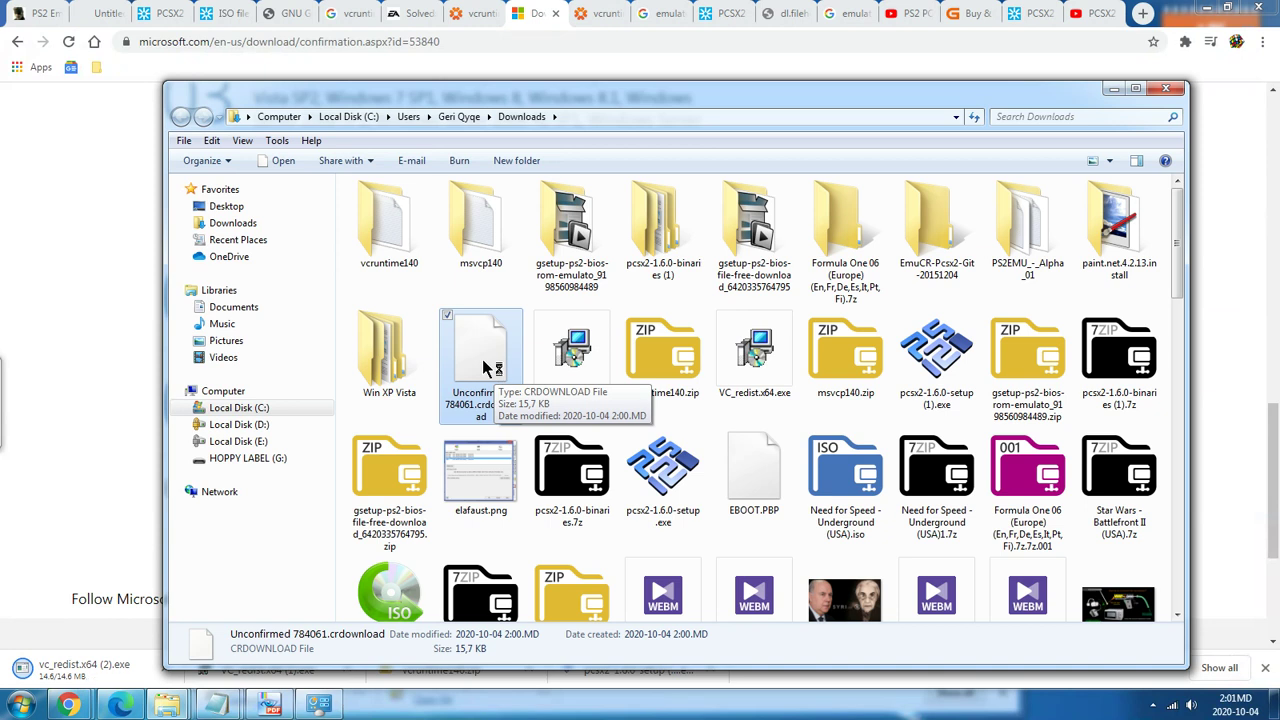
right_click(483, 362)
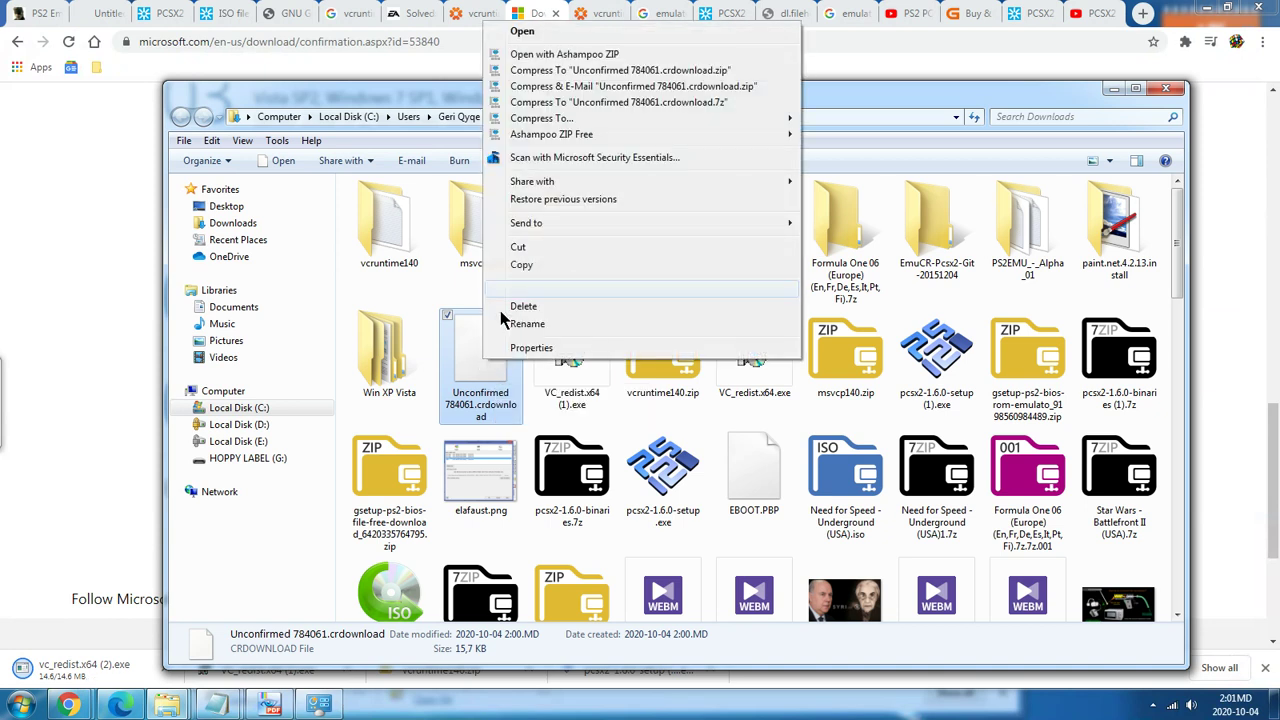
click(478, 378)
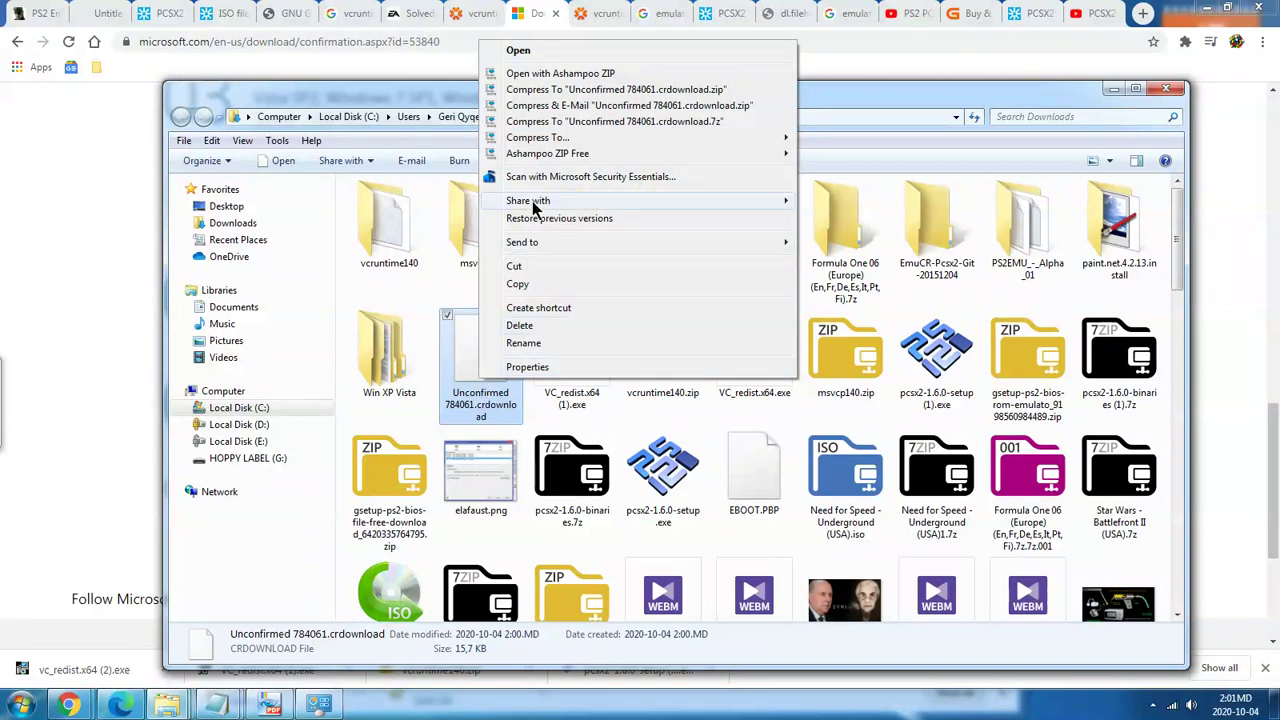
mouse_move(534, 204)
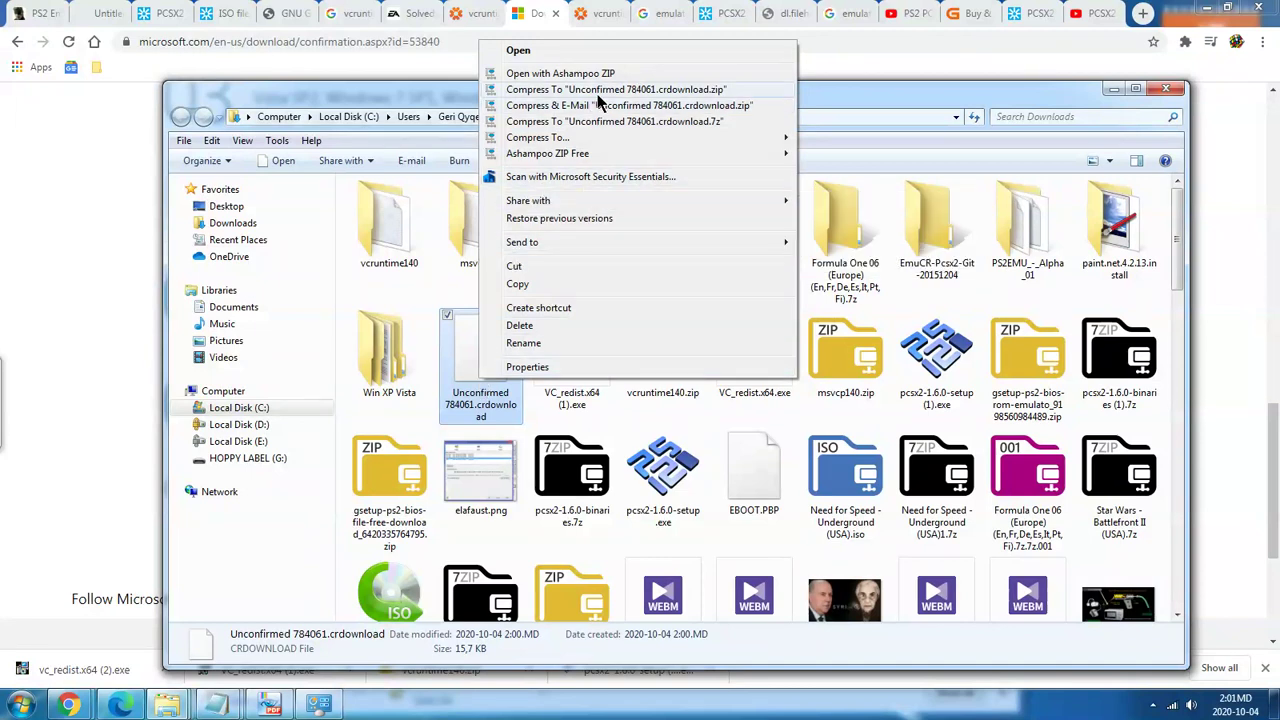
click(478, 414)
right_click(480, 410)
right_click(607, 422)
click(650, 488)
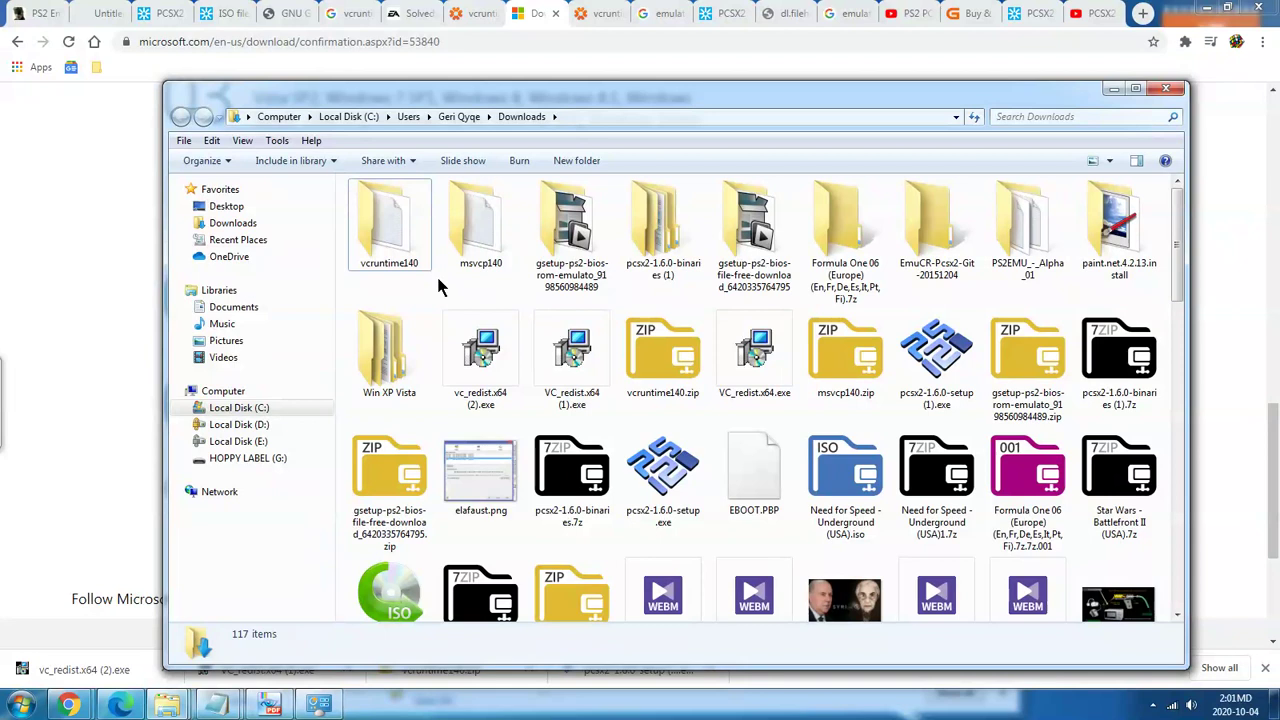
Run vc_redist.x64 (2).exe, accept the license terms and try to install the Microsoft Visual C++ 2015 Redistributable (x64).
click(488, 362)
right_click(488, 362)
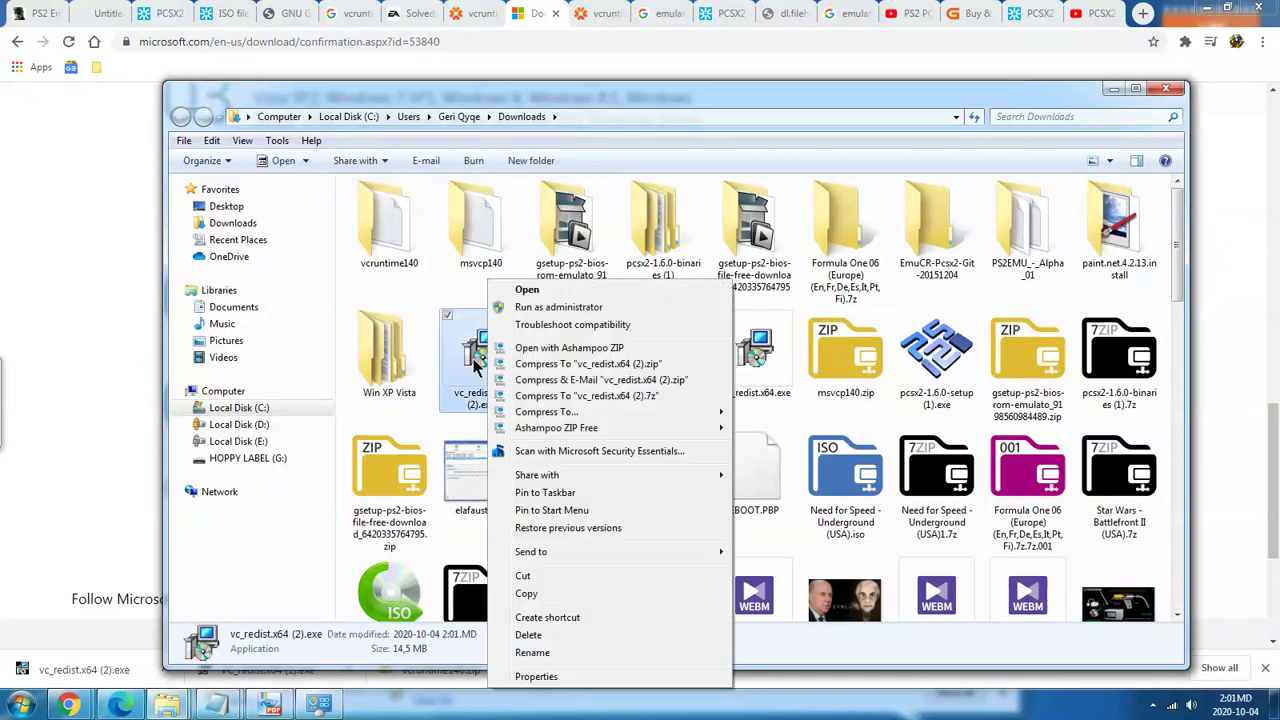
click(518, 289)
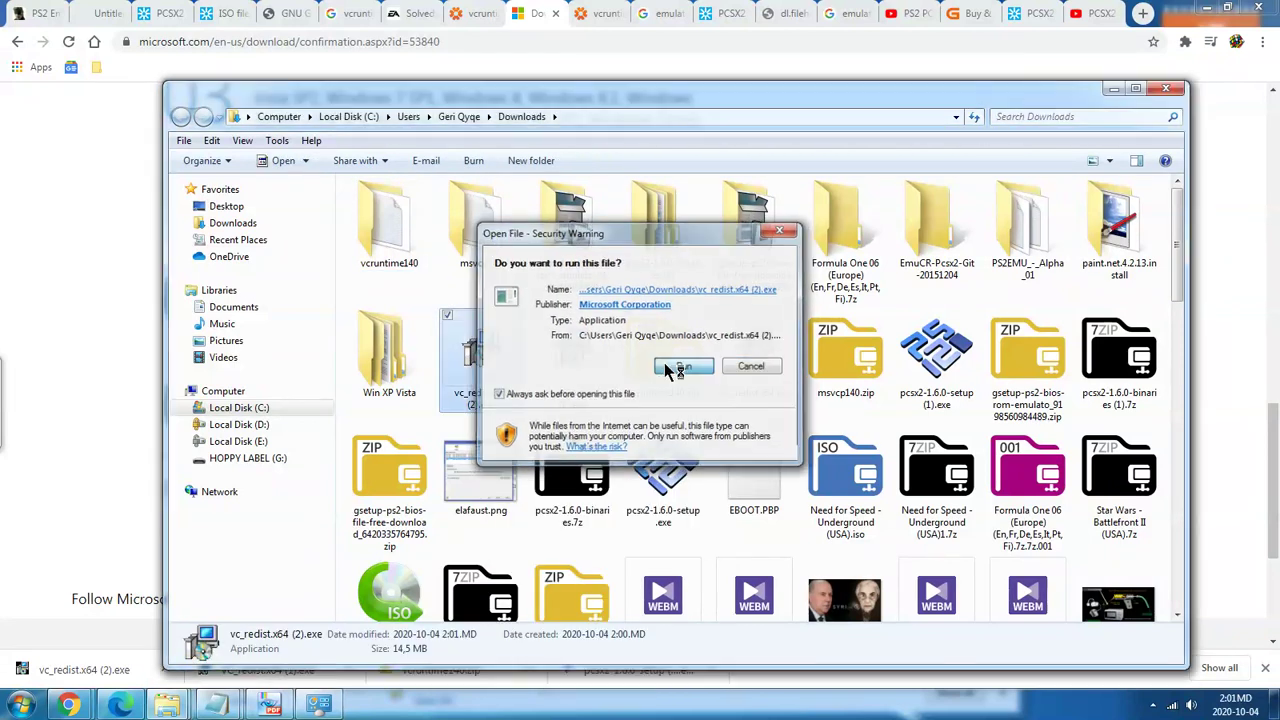
click(666, 364)
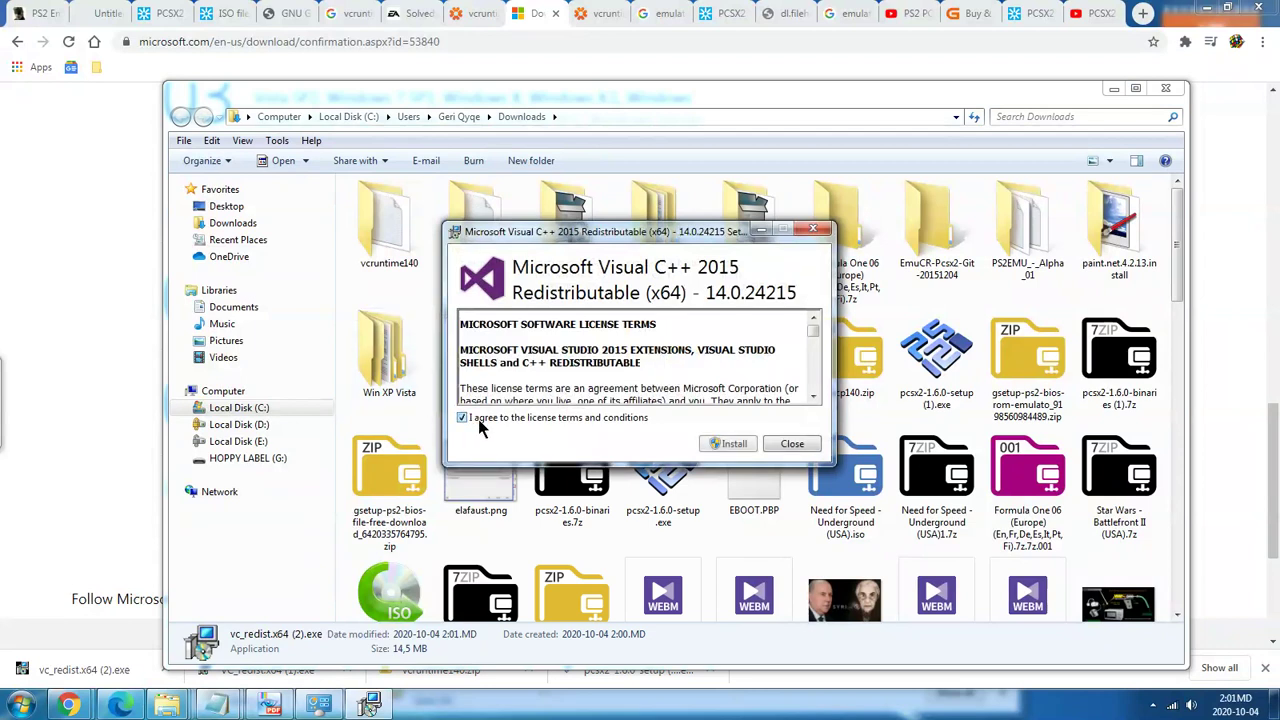
click(733, 446)
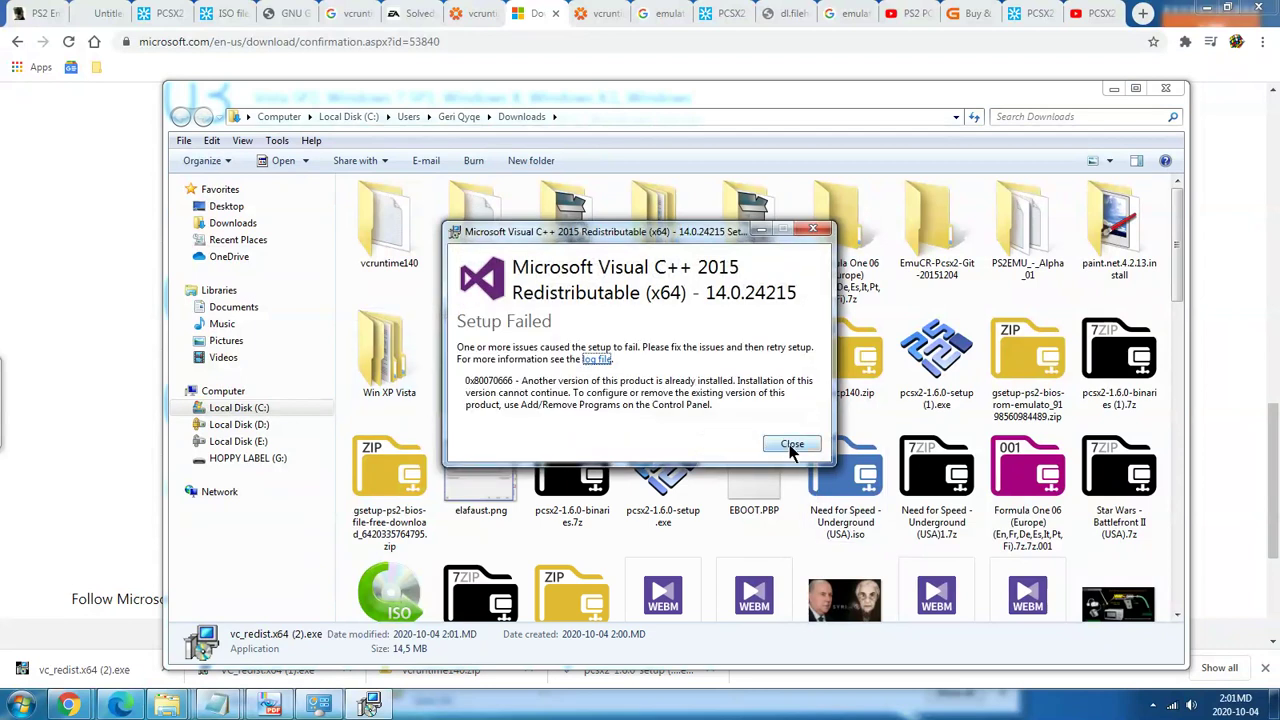
click(792, 446)
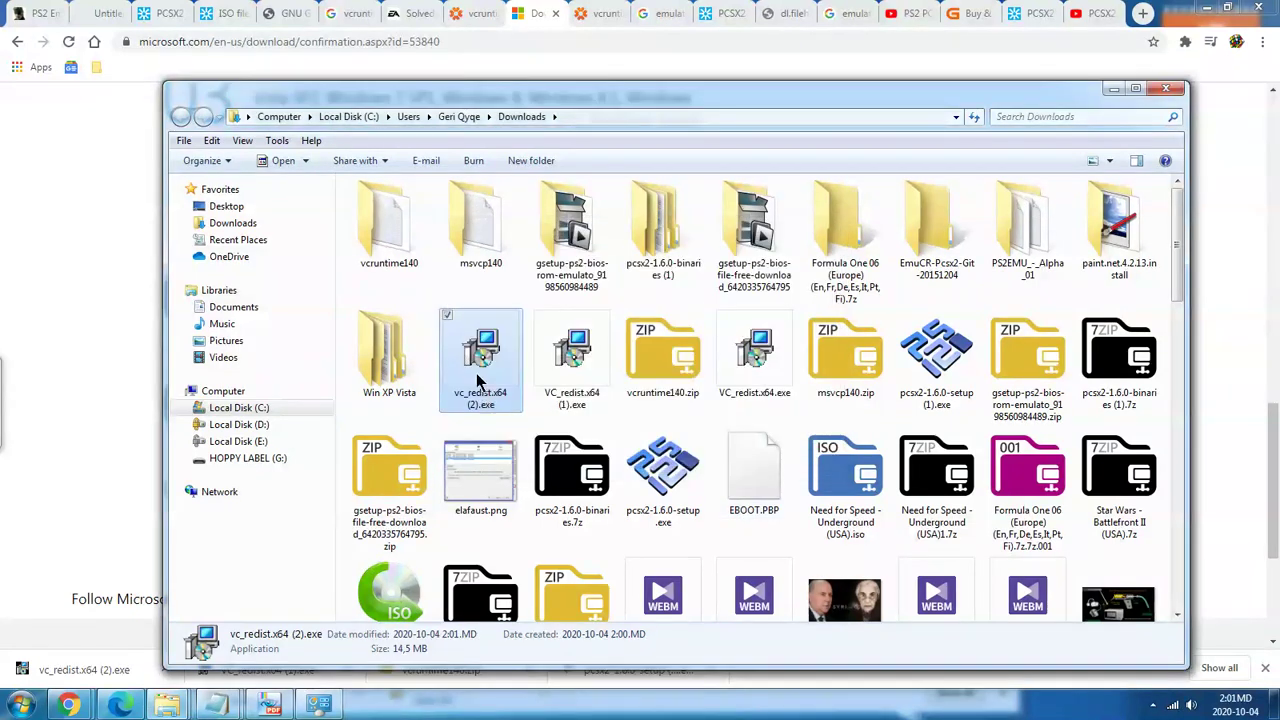
Rerun vc_redist.x64 (2).exe, go through its license terms to the end and try the installation again.
double_click(482, 370)
click(680, 367)
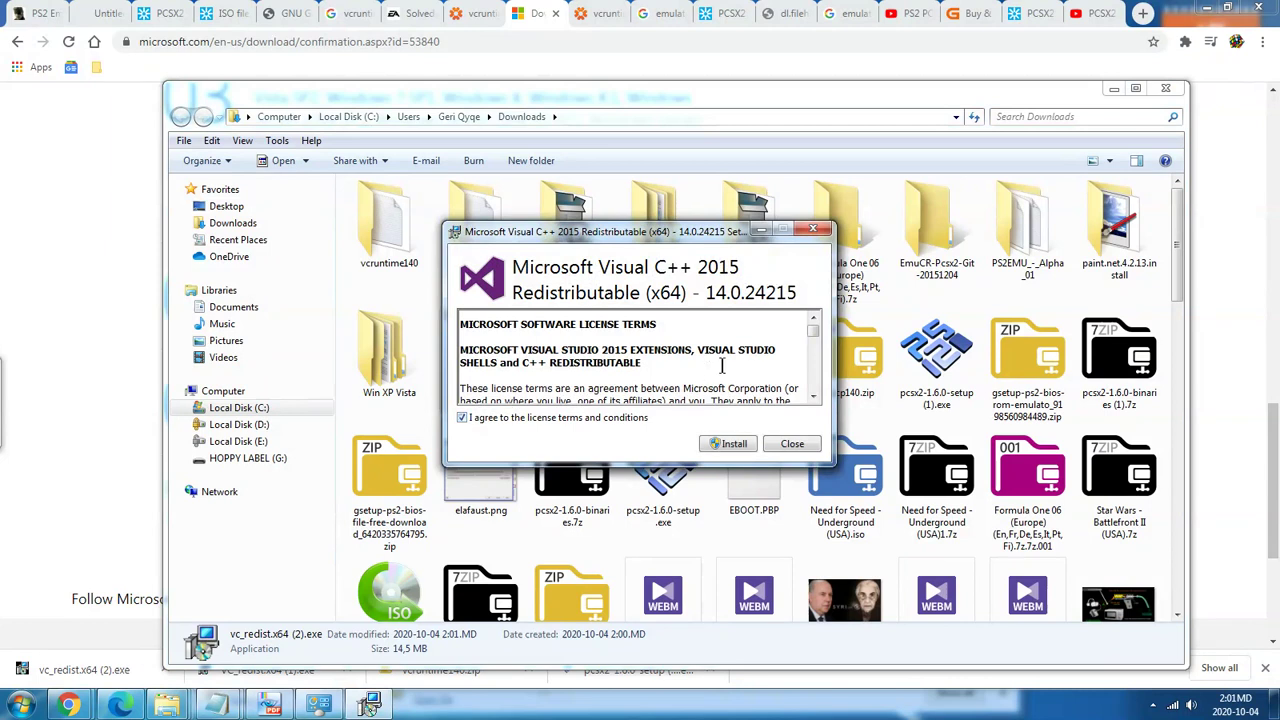
scroll(814, 337, down, 15)
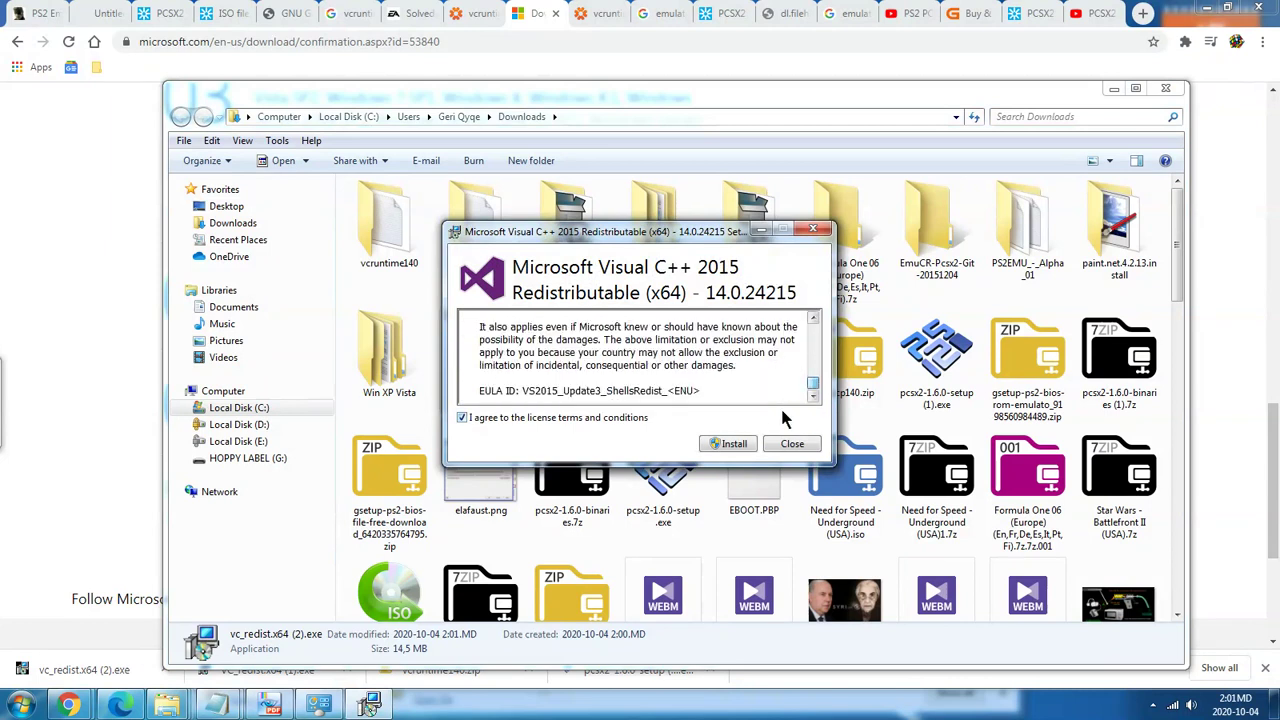
click(728, 444)
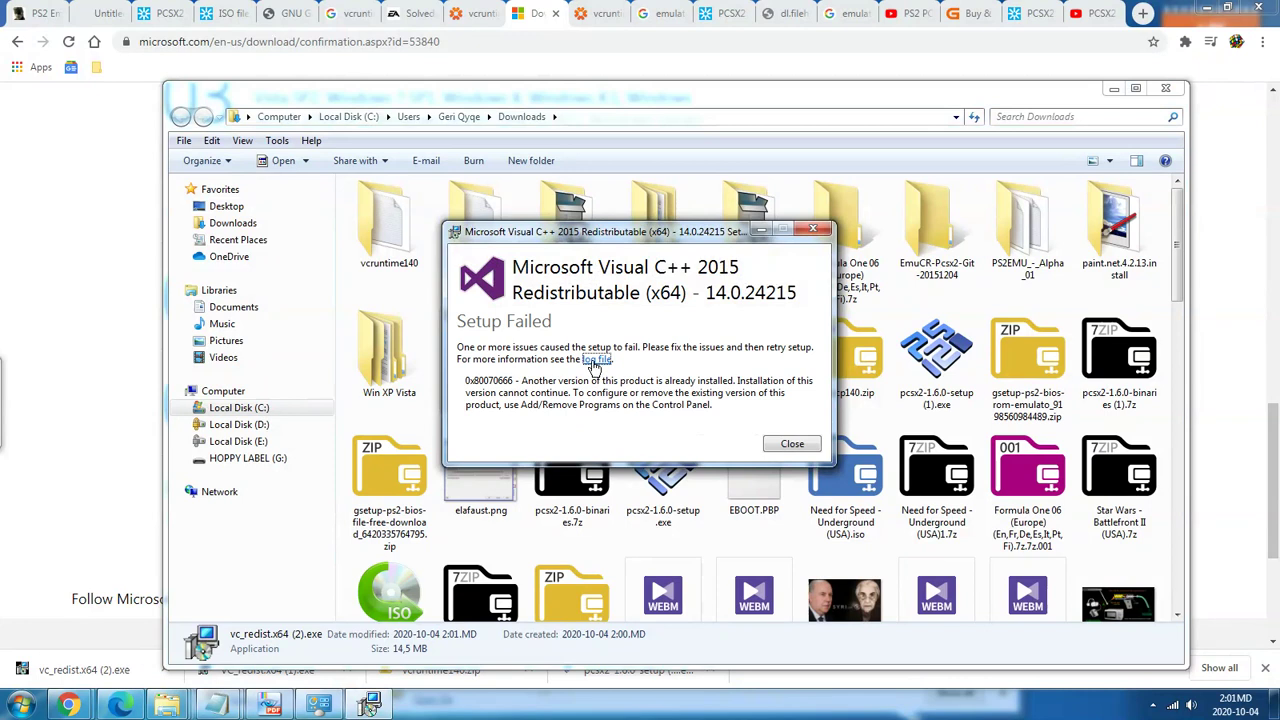
click(792, 444)
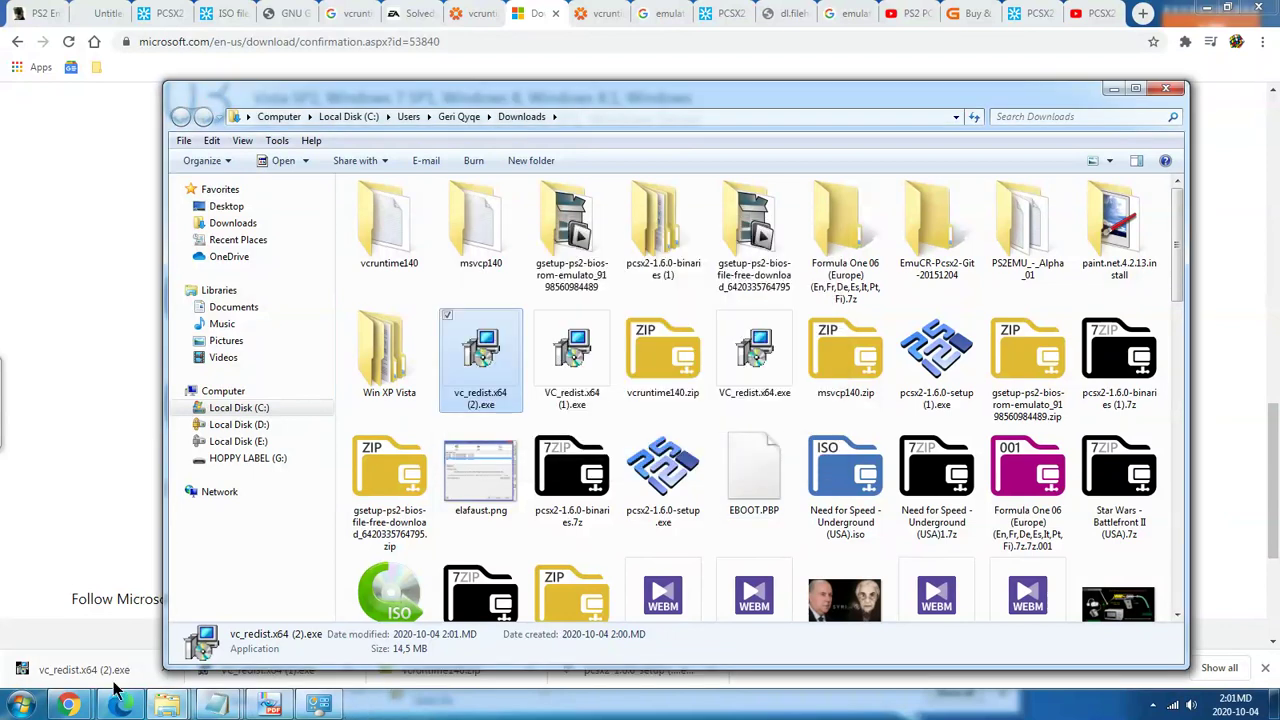
Open the uninstall and repair setup of Microsoft Visual C++ 2015-2019 Redistributable (x64) from Programs and Features.
mouse_move(273, 708)
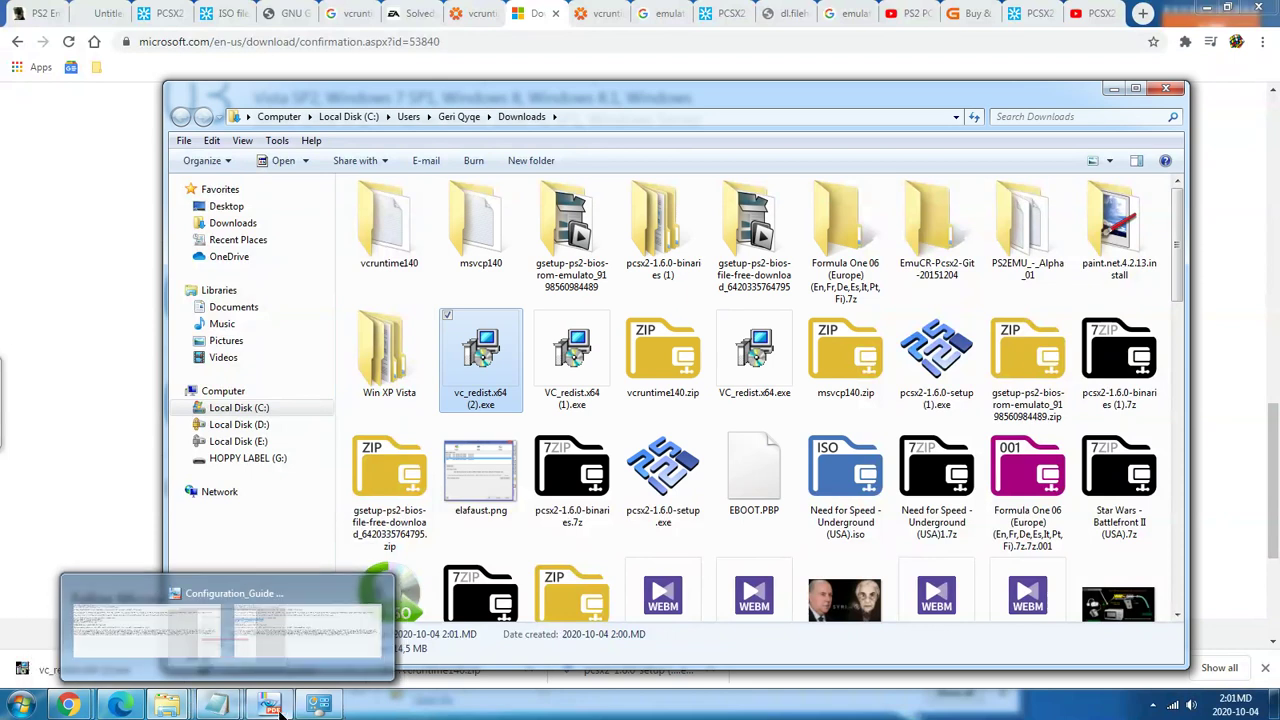
click(320, 620)
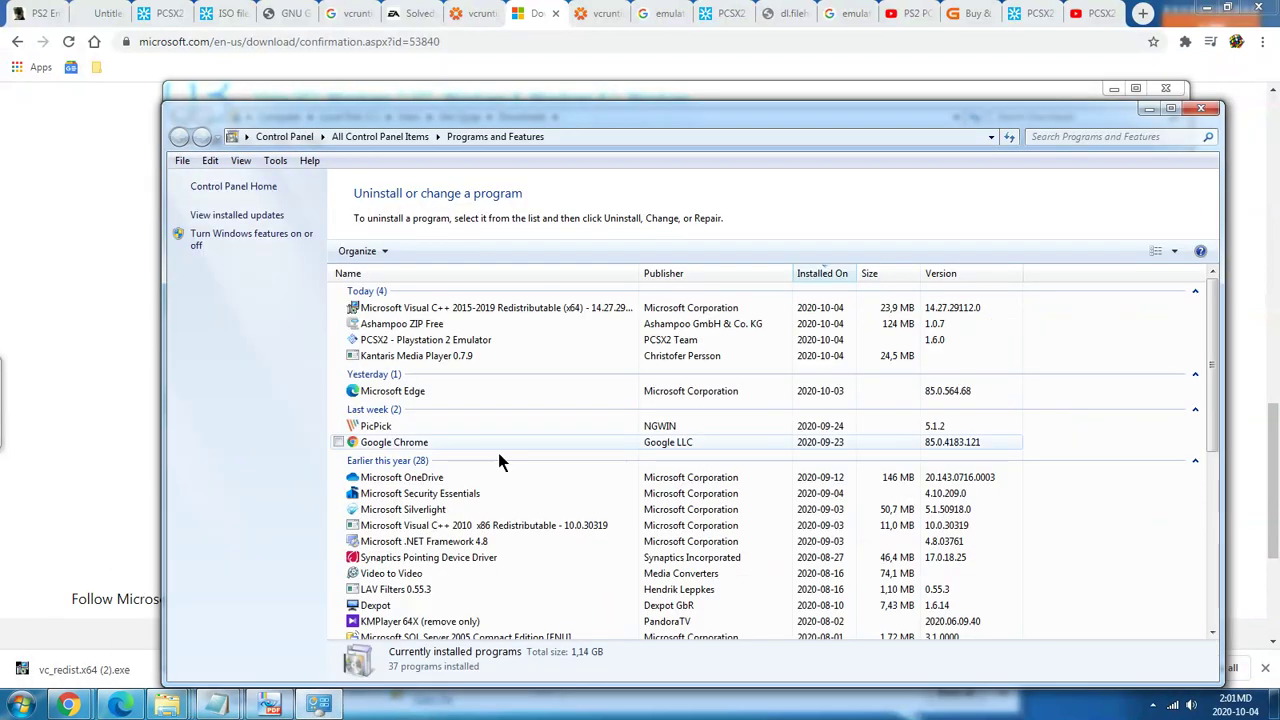
click(531, 309)
right_click(531, 308)
click(562, 320)
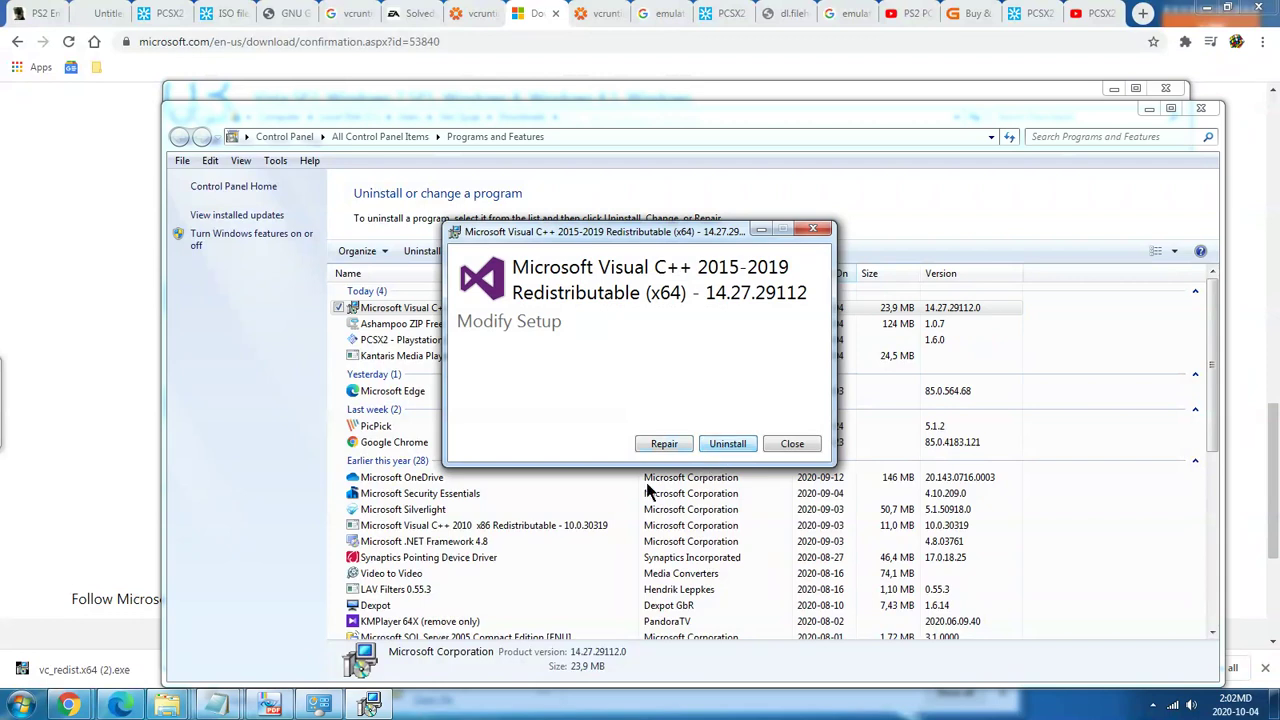
Switch to Chrome and skim the YouTube video "PCSX2 Emulator for Windows: Full Setup and Play Any Game" through its setup and gameplay parts.
click(922, 14)
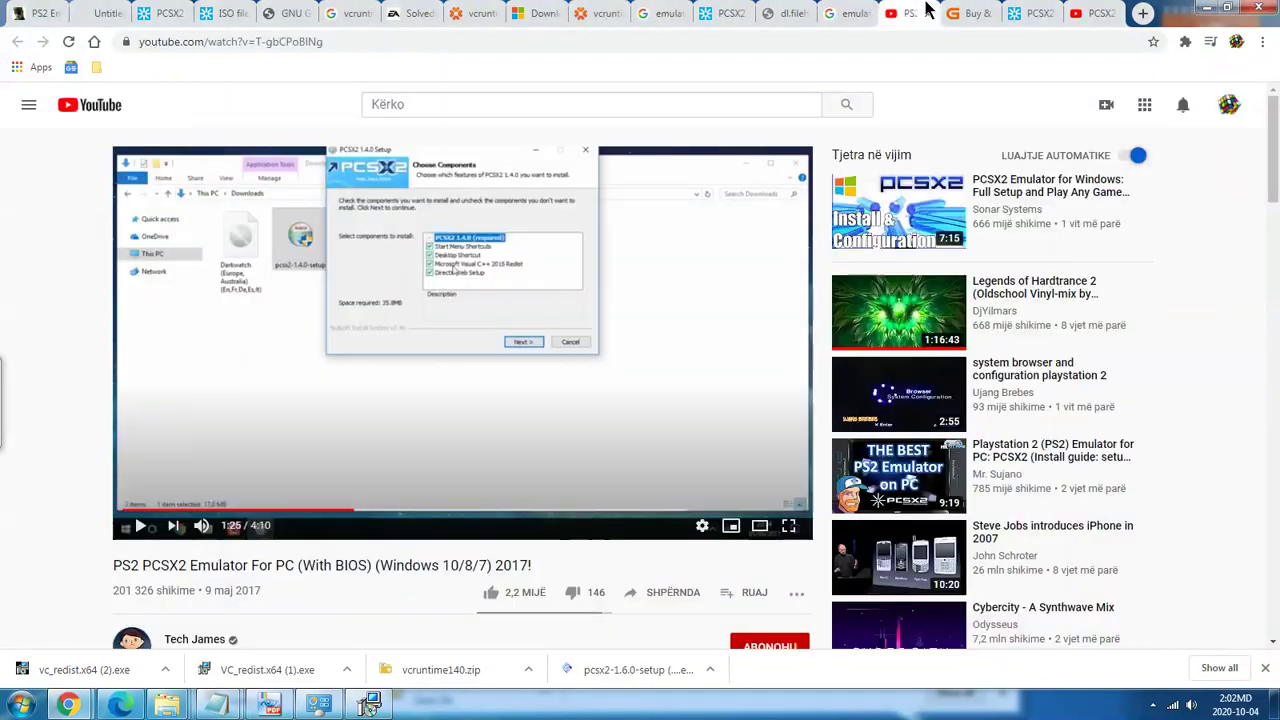
click(980, 12)
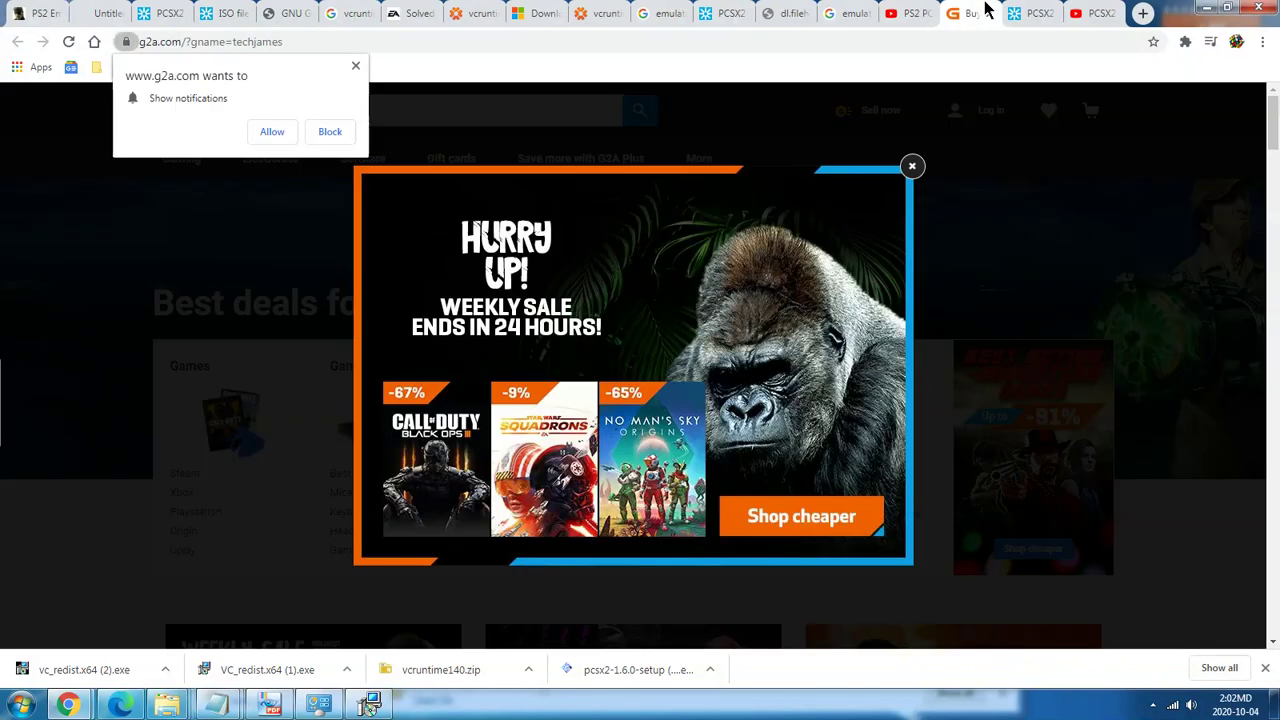
click(1085, 11)
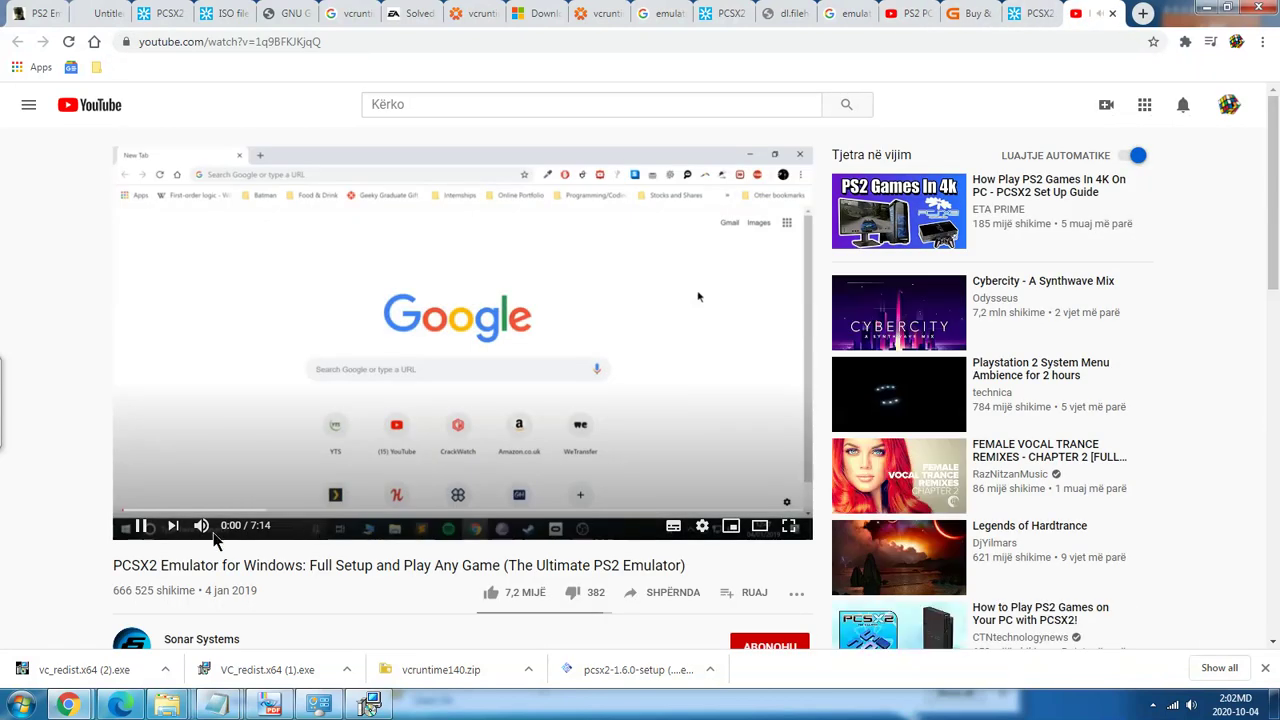
click(310, 512)
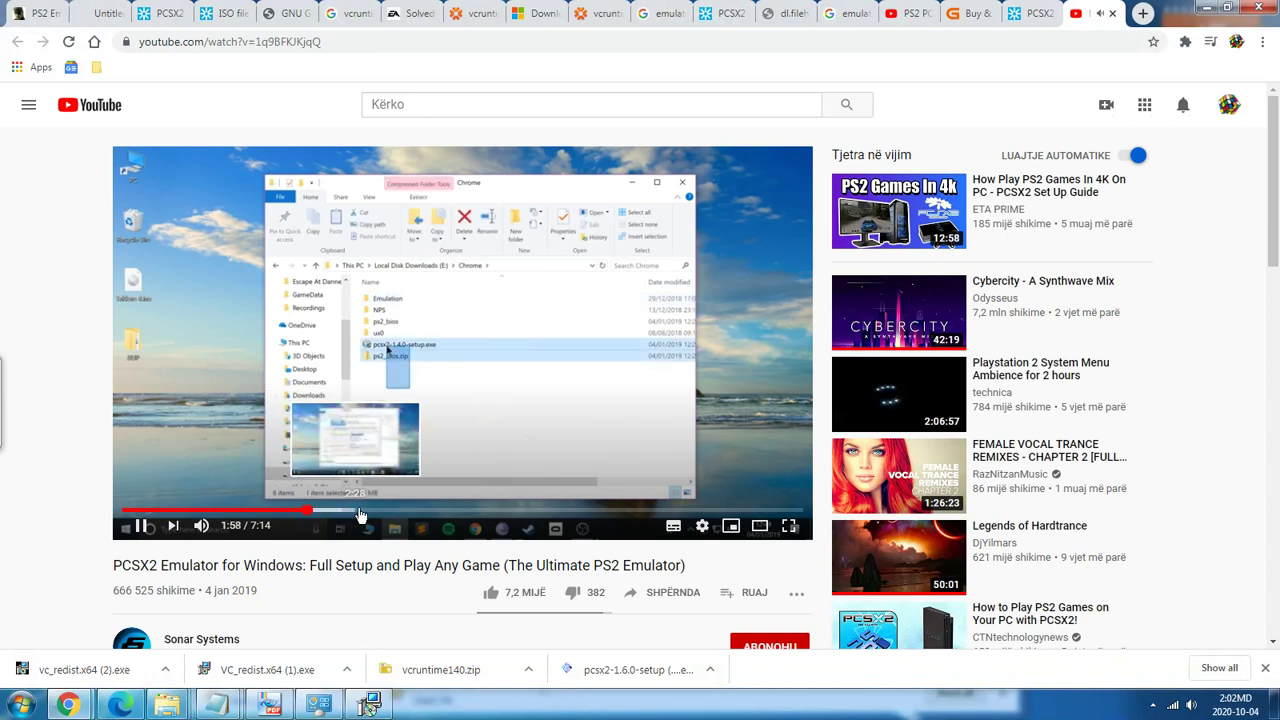
click(451, 510)
click(467, 510)
click(476, 510)
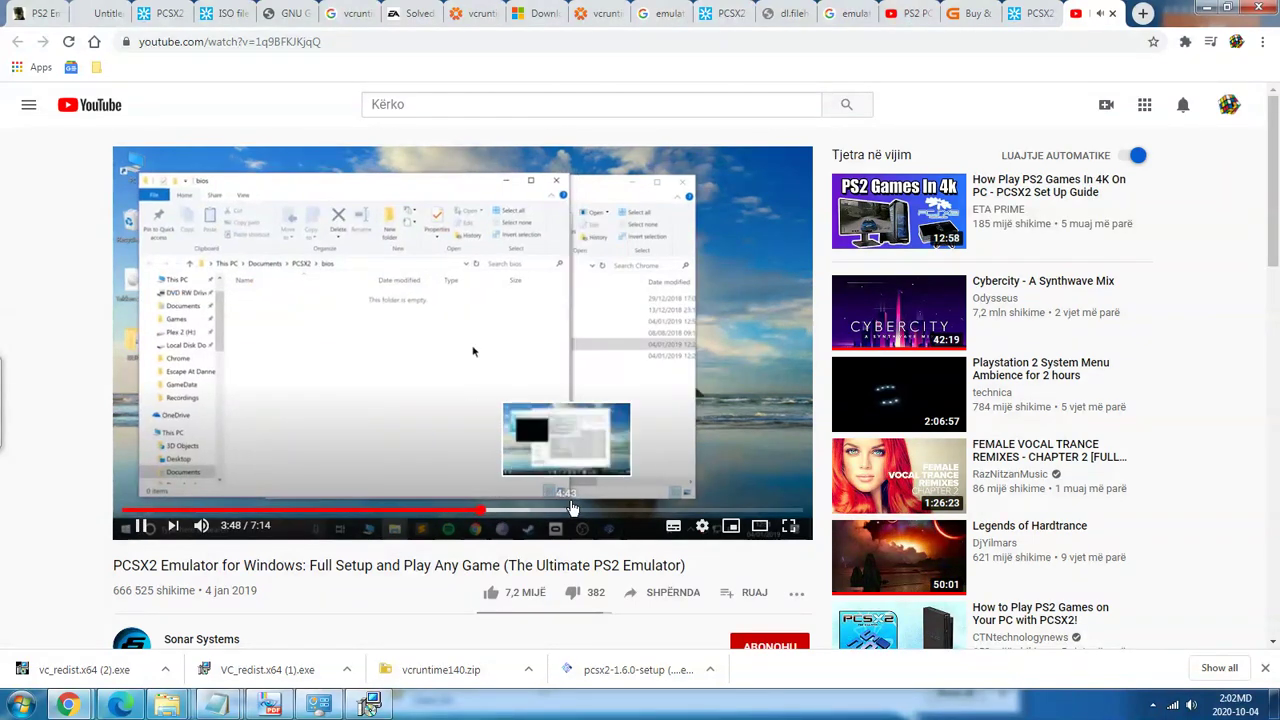
click(616, 510)
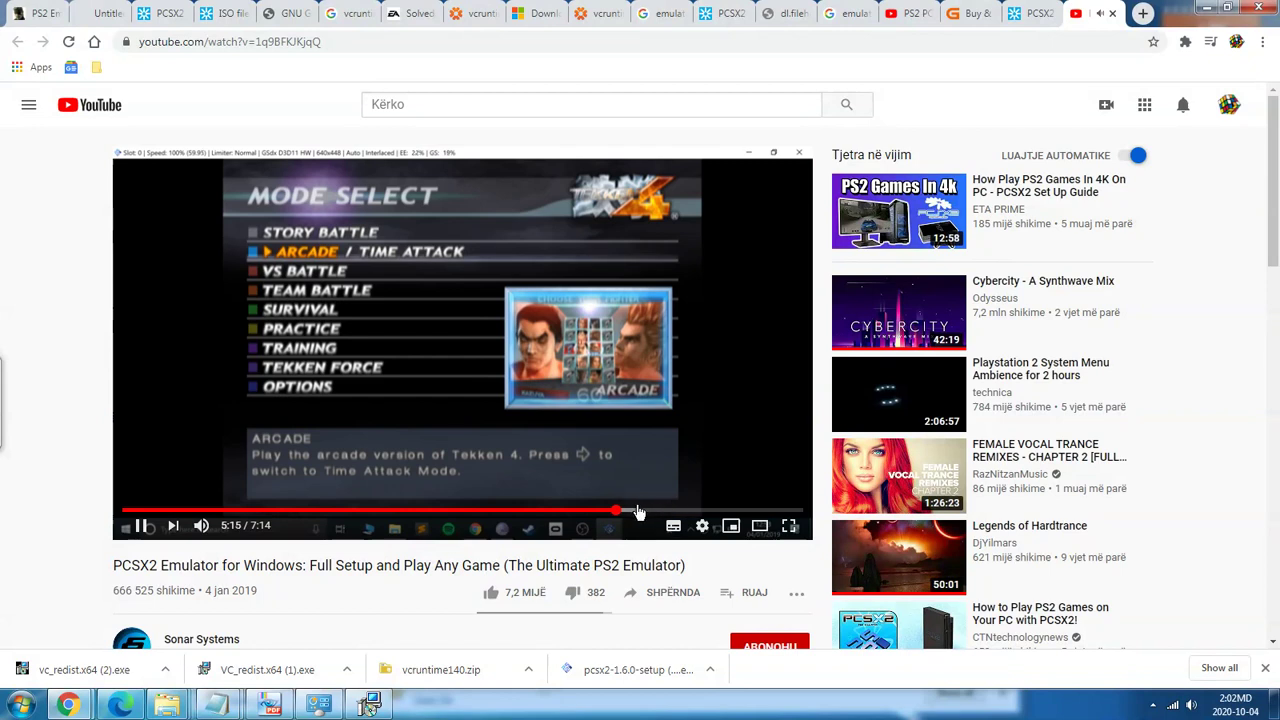
click(660, 511)
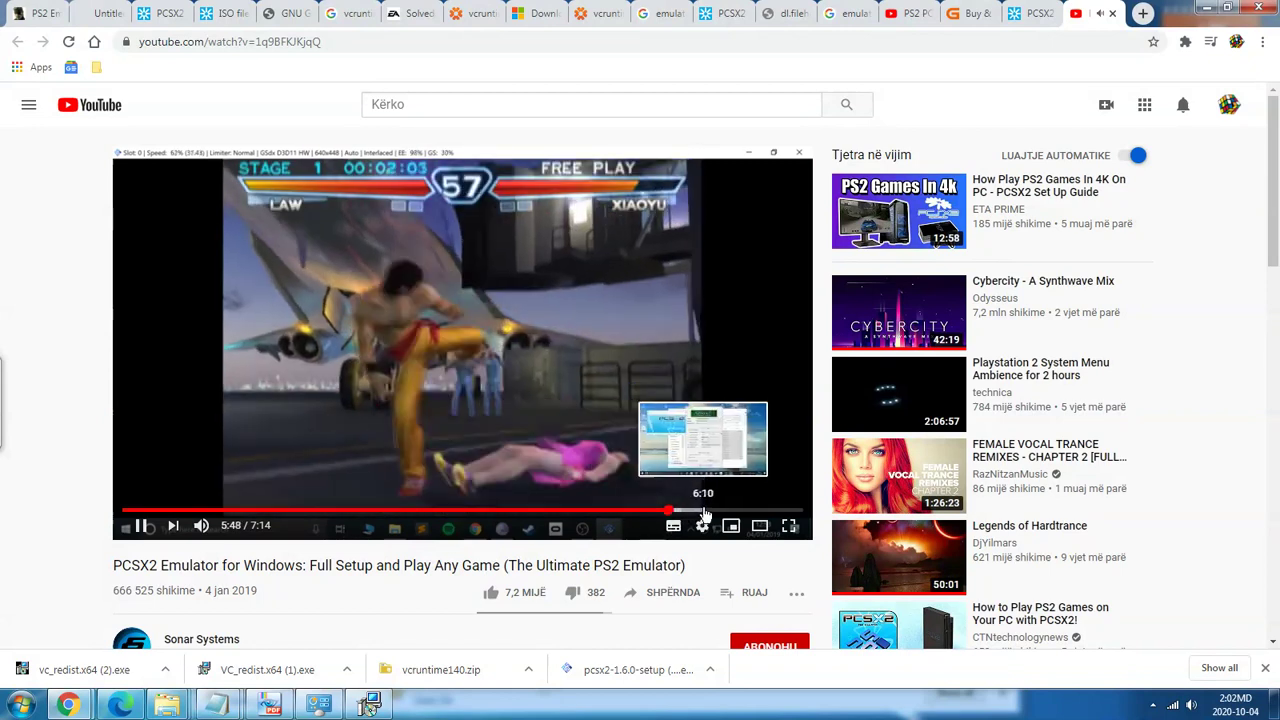
click(726, 511)
click(760, 511)
click(495, 378)
Look through the description and comments of the PCSX2 setup video.
scroll(495, 378, down, 4)
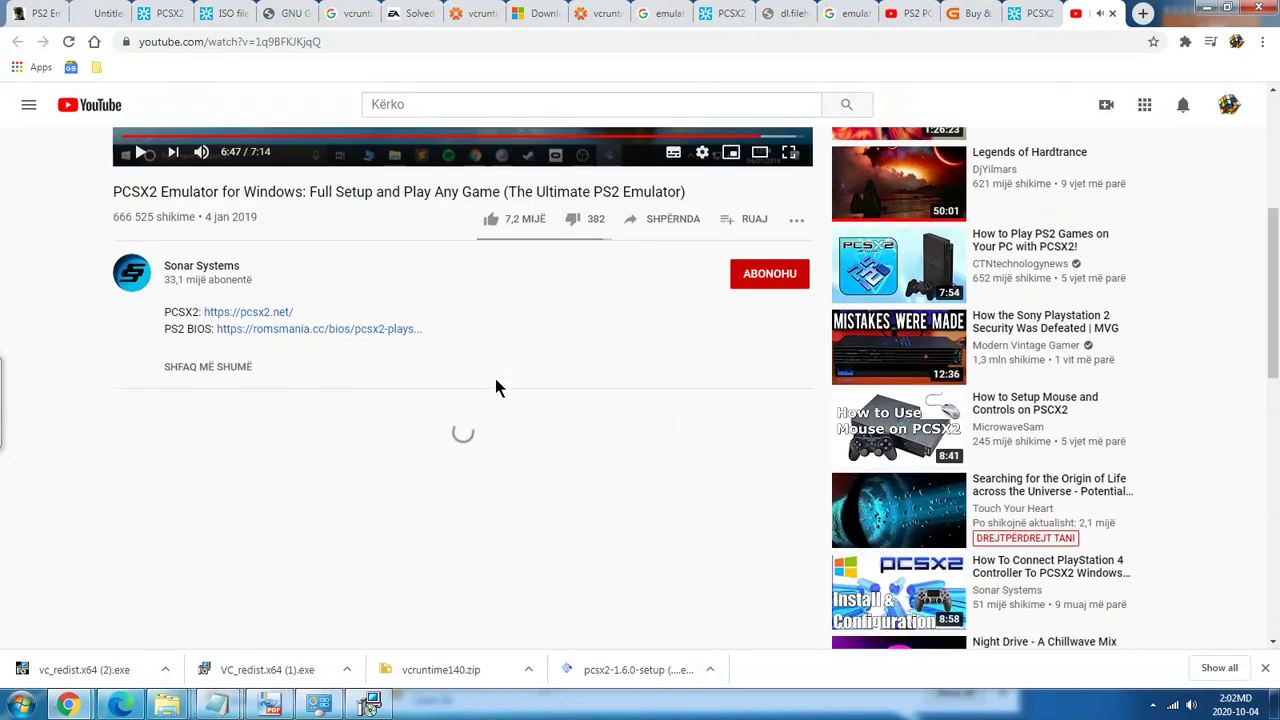
scroll(518, 382, down, 5)
scroll(534, 383, up, 5)
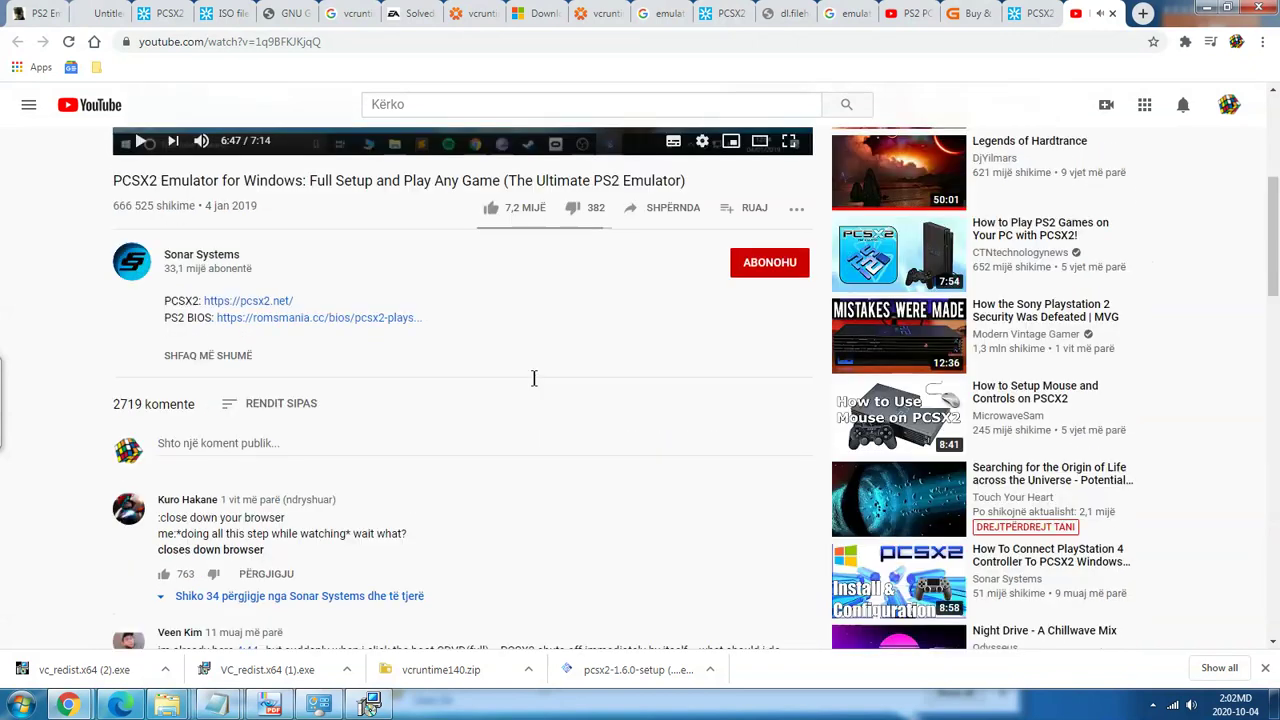
scroll(535, 386, up, 4)
Search YouTube for "format disc ps2".
click(433, 105)
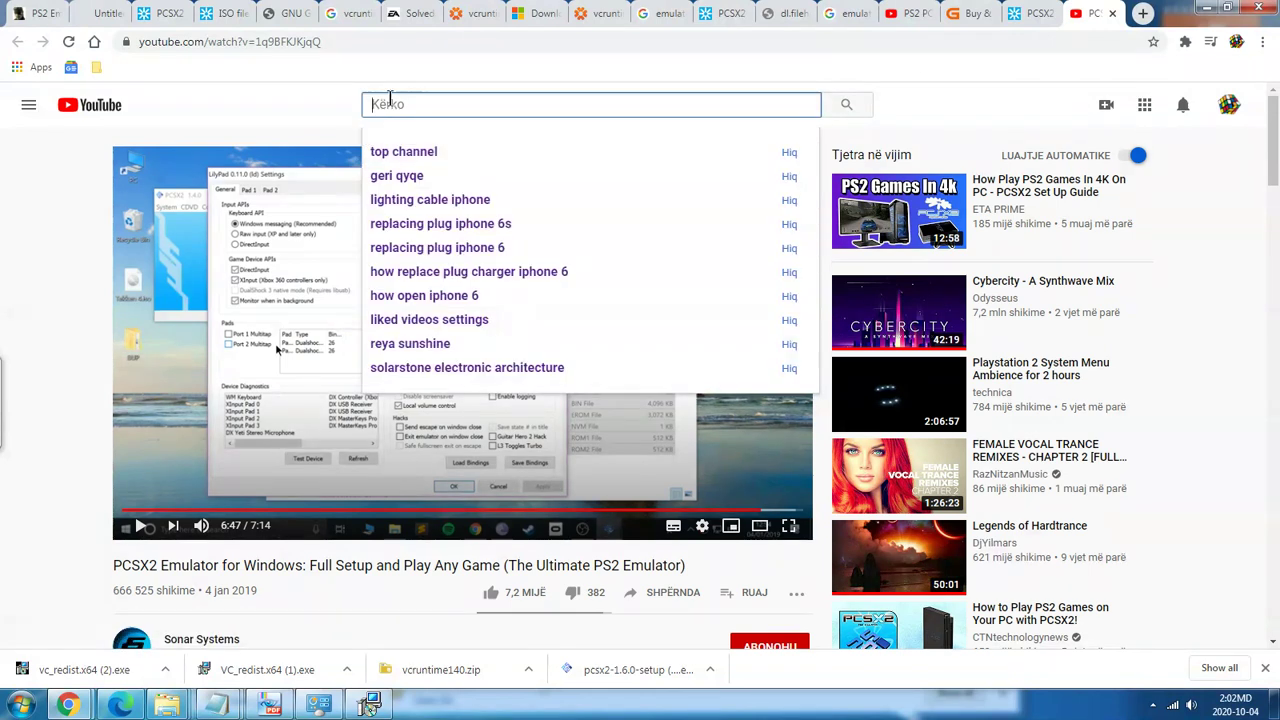
text(form)
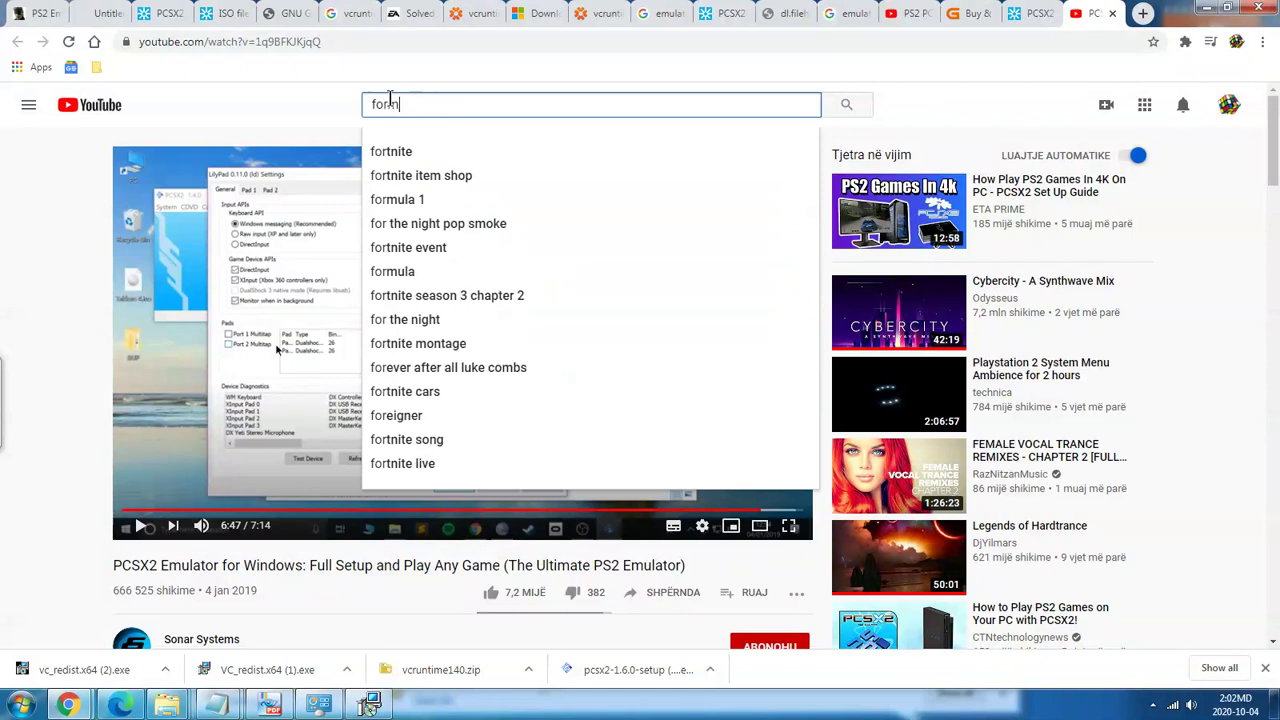
text(at disc )
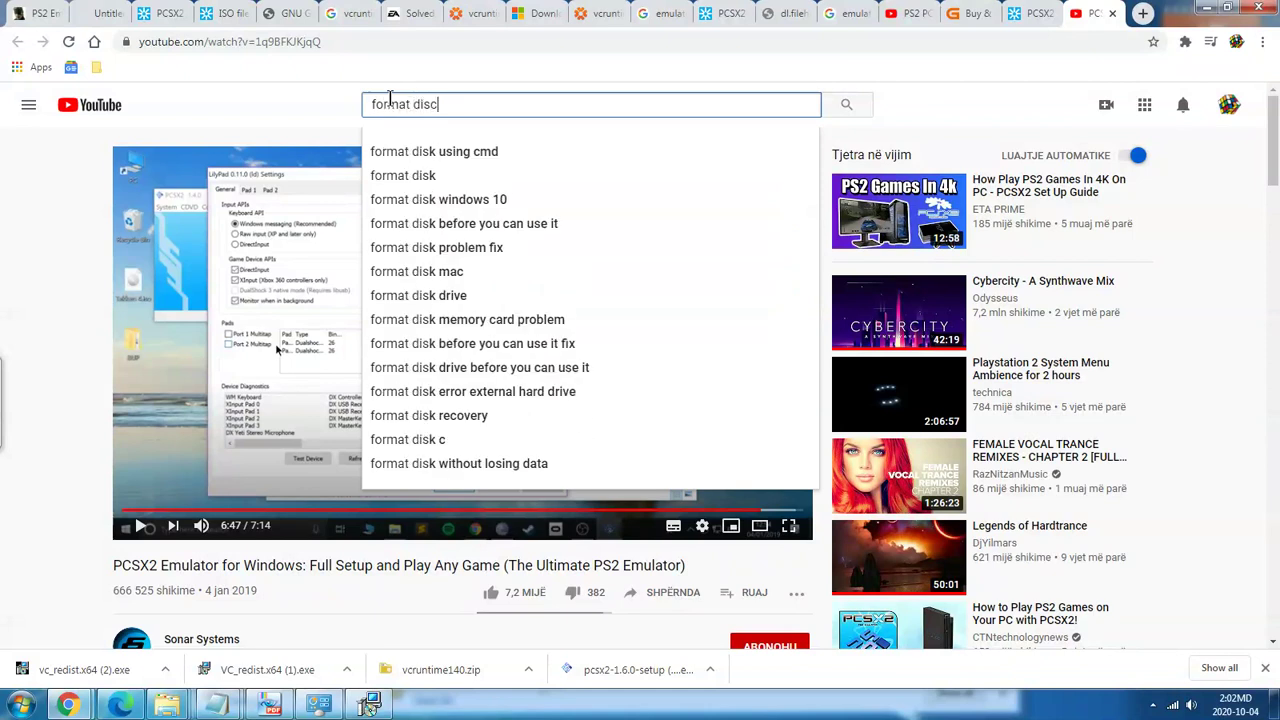
text(ps2)
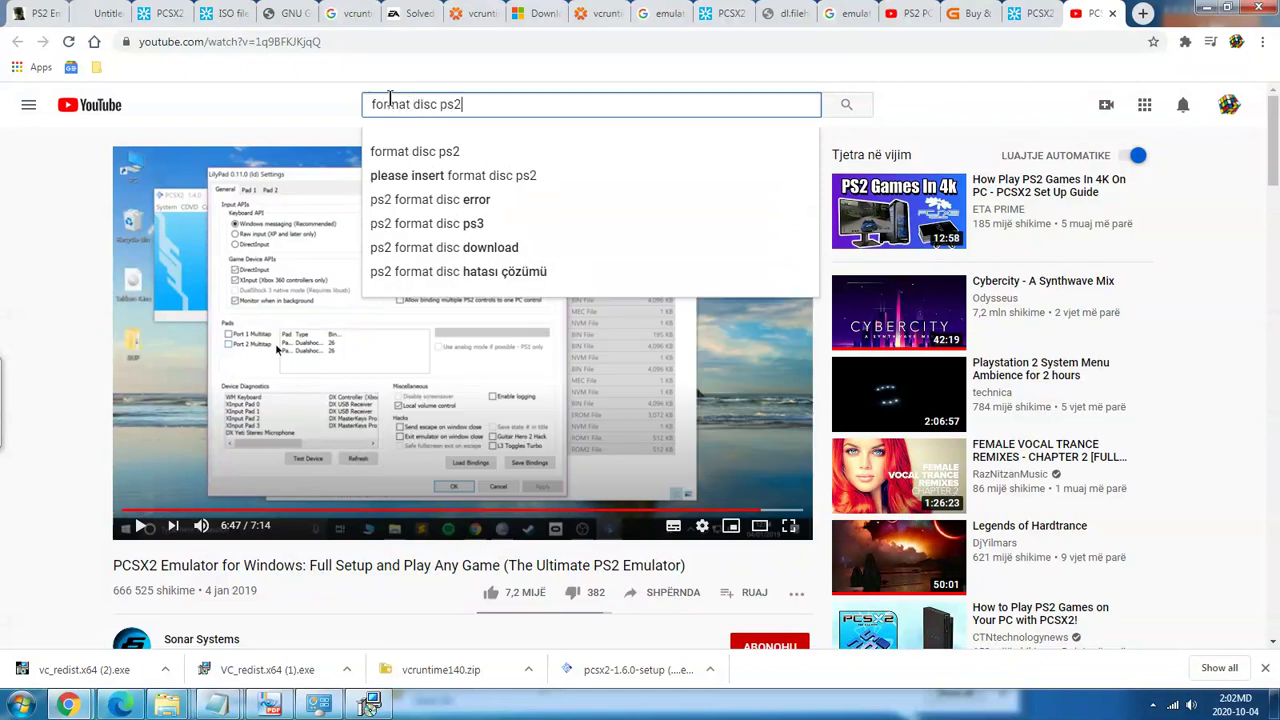
key(Return)
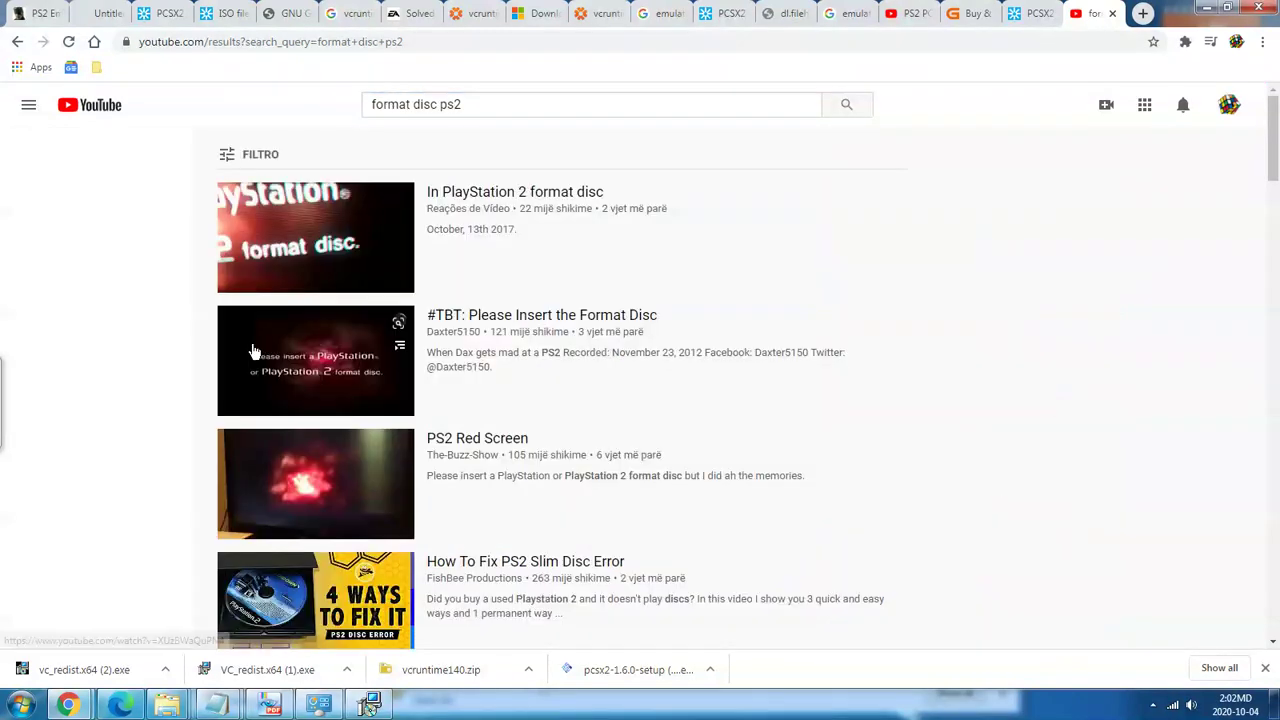
Open the results "In PlayStation 2 format disc" and "#TBT: Please Insert the Format Disc" in new tabs.
right_click(500, 192)
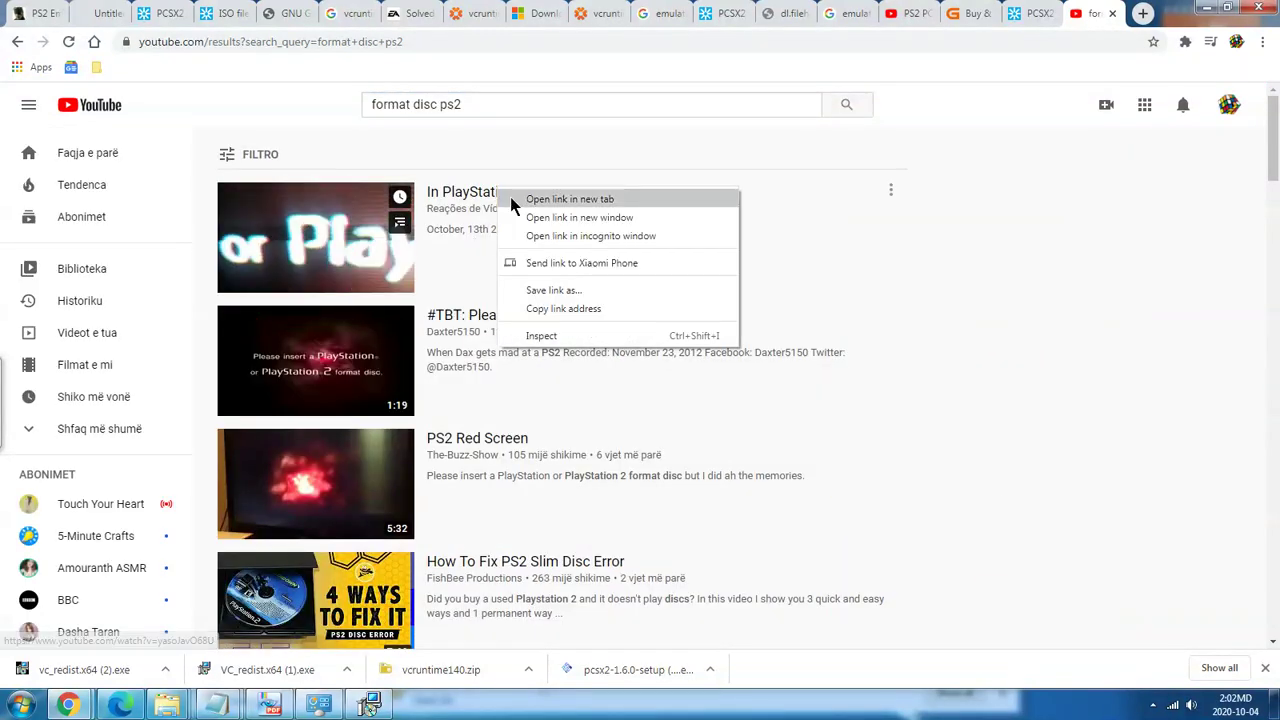
click(516, 199)
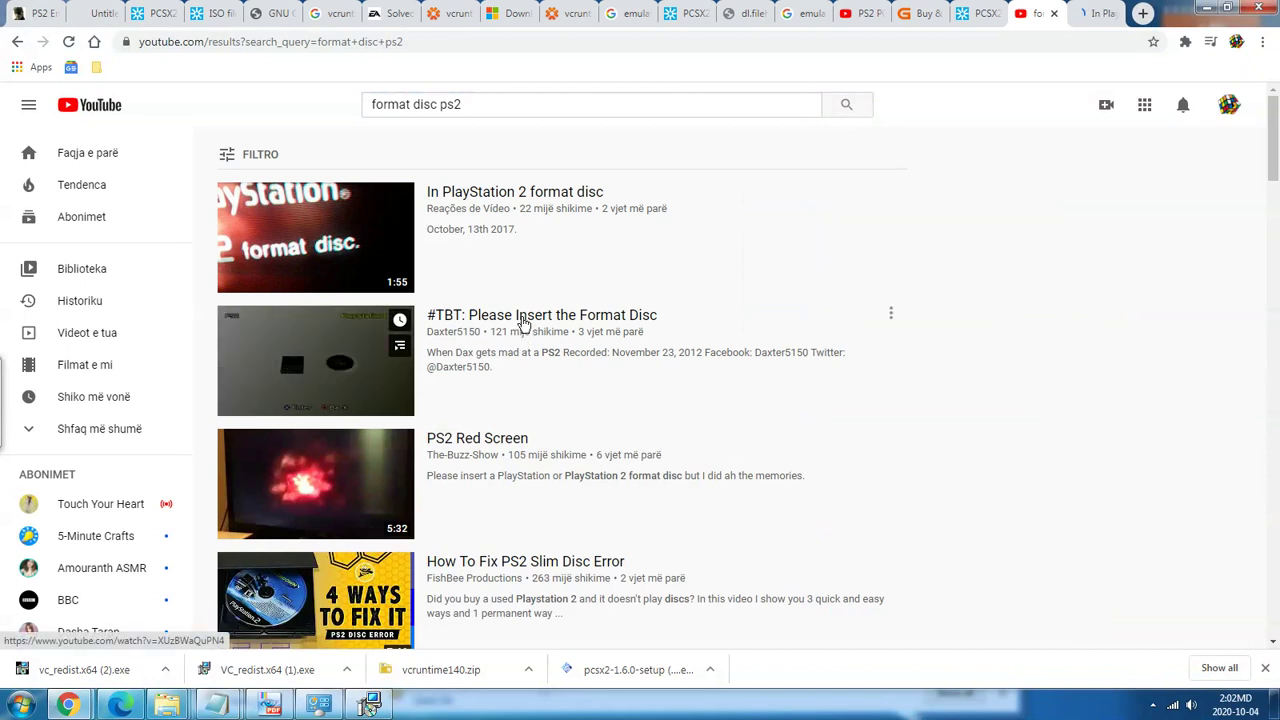
right_click(521, 323)
click(594, 331)
Browse the remaining PS2 format disc results, and switch to the opened "In PlayStation 2 format disc" video.
scroll(555, 333, down, 2)
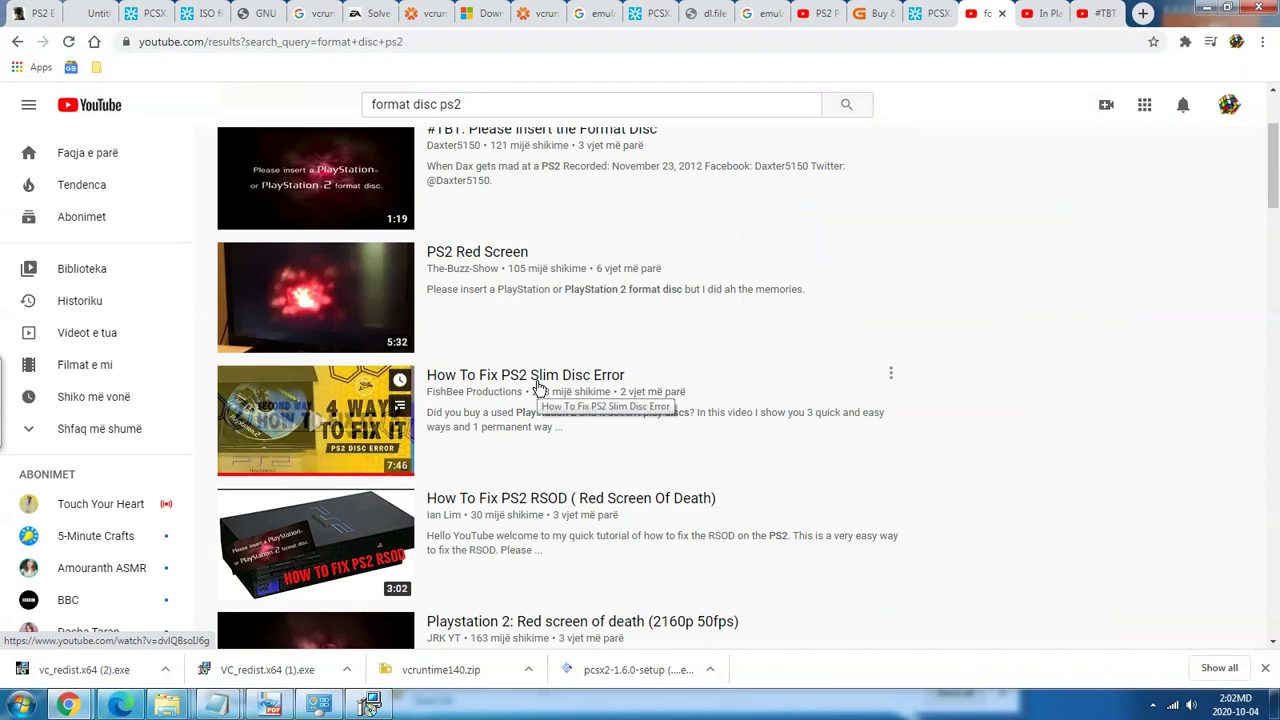
scroll(537, 387, down, 2)
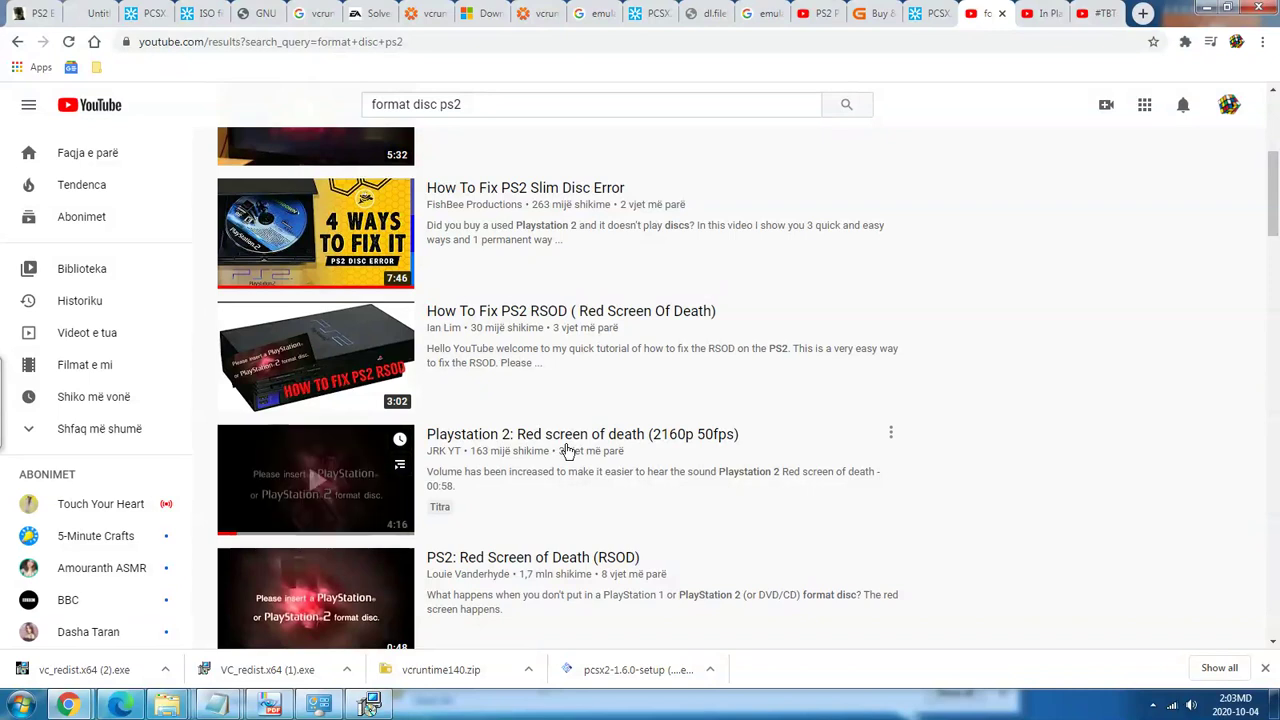
scroll(567, 451, down, 2)
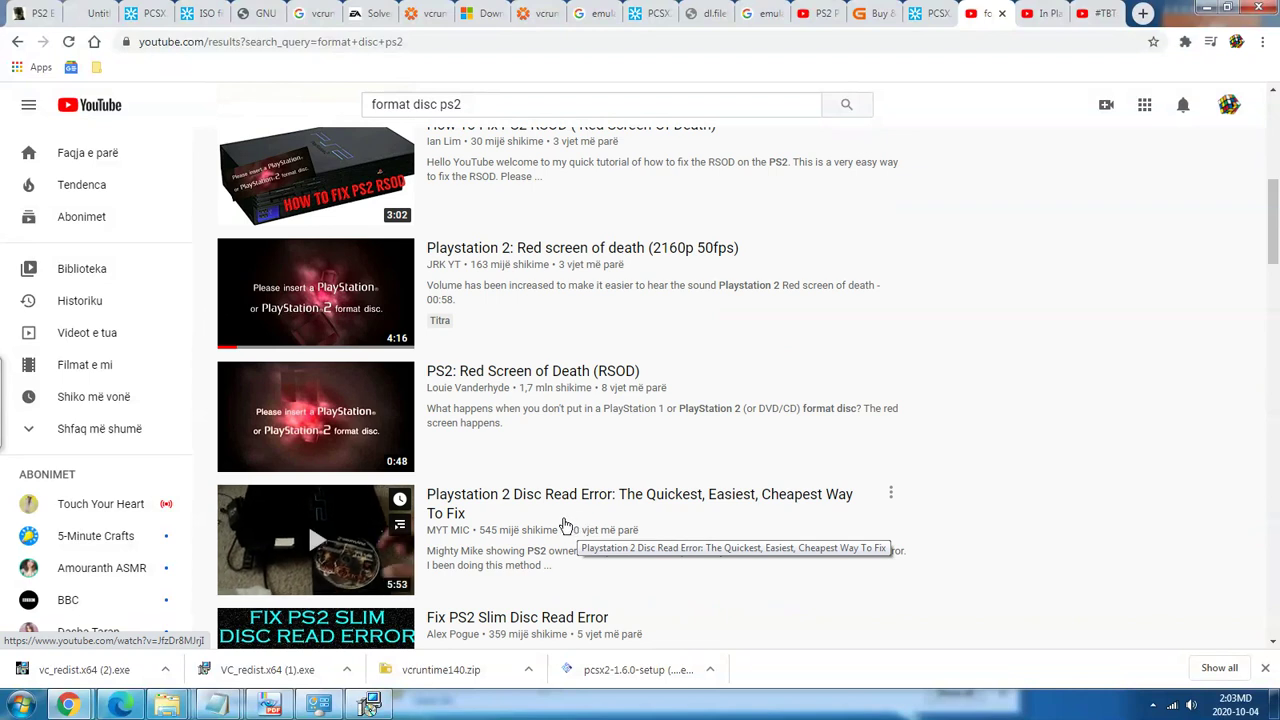
scroll(566, 524, down, 2)
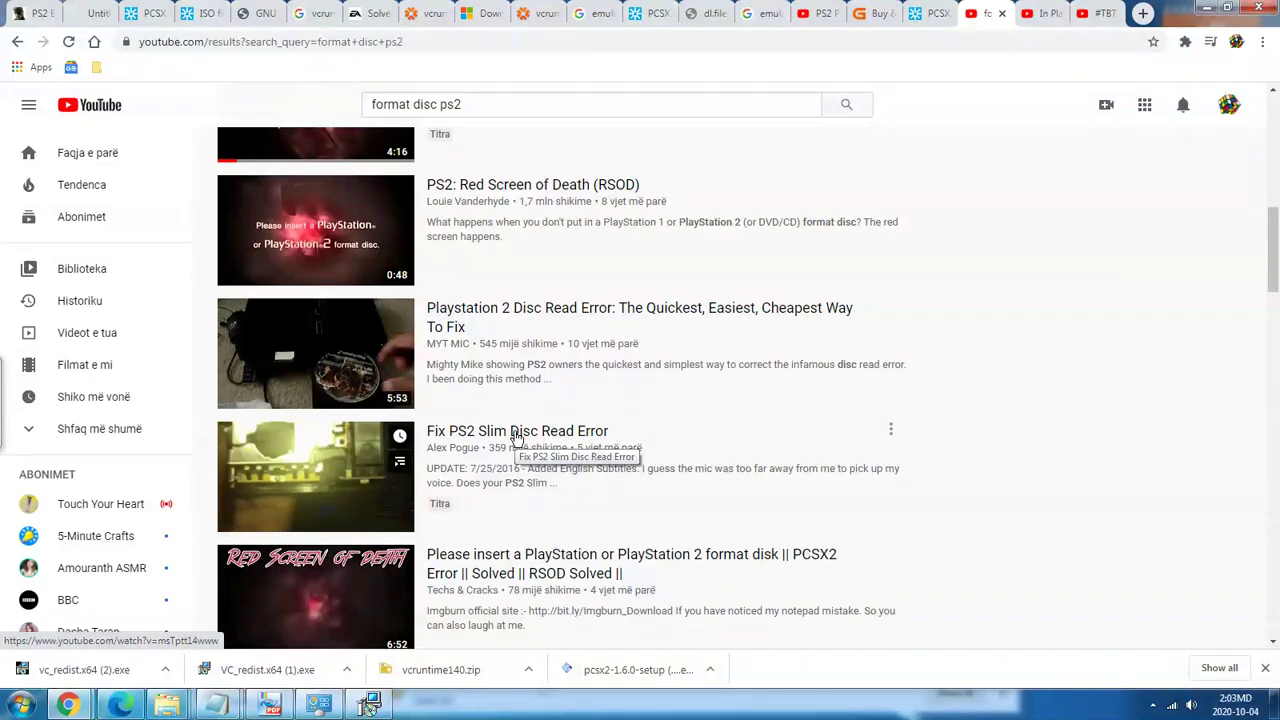
scroll(516, 437, down, 4)
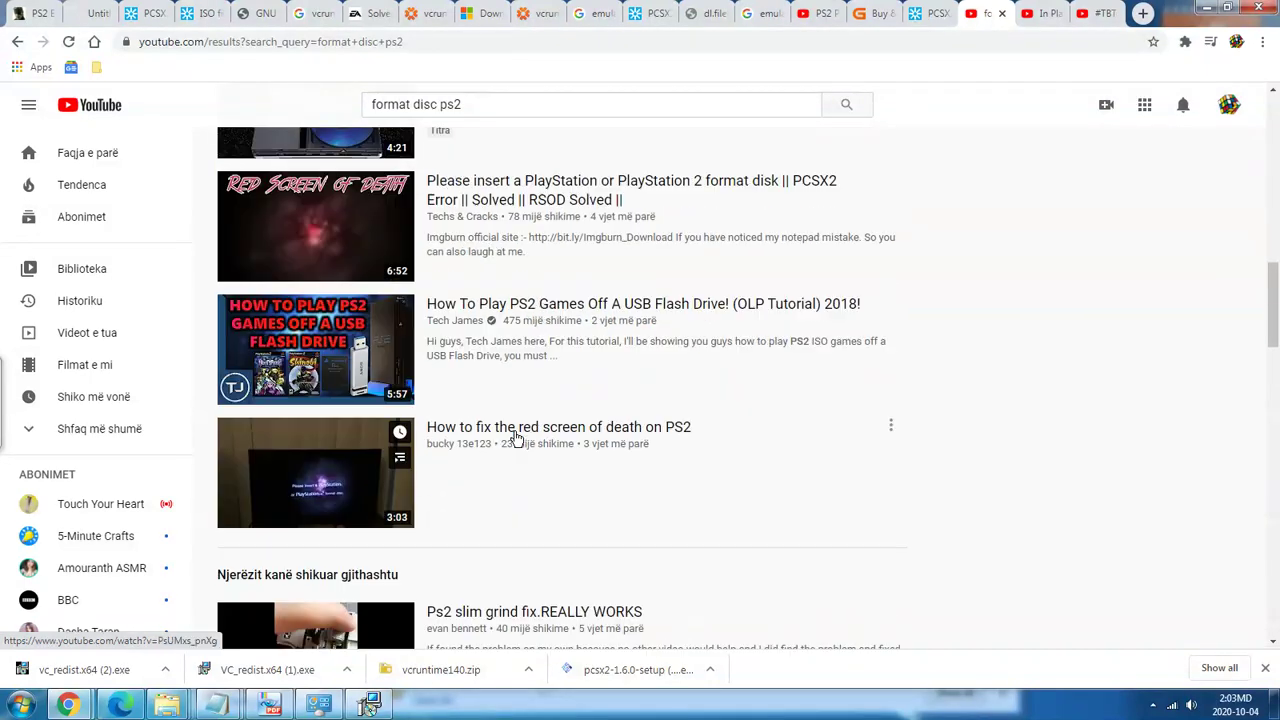
click(1036, 14)
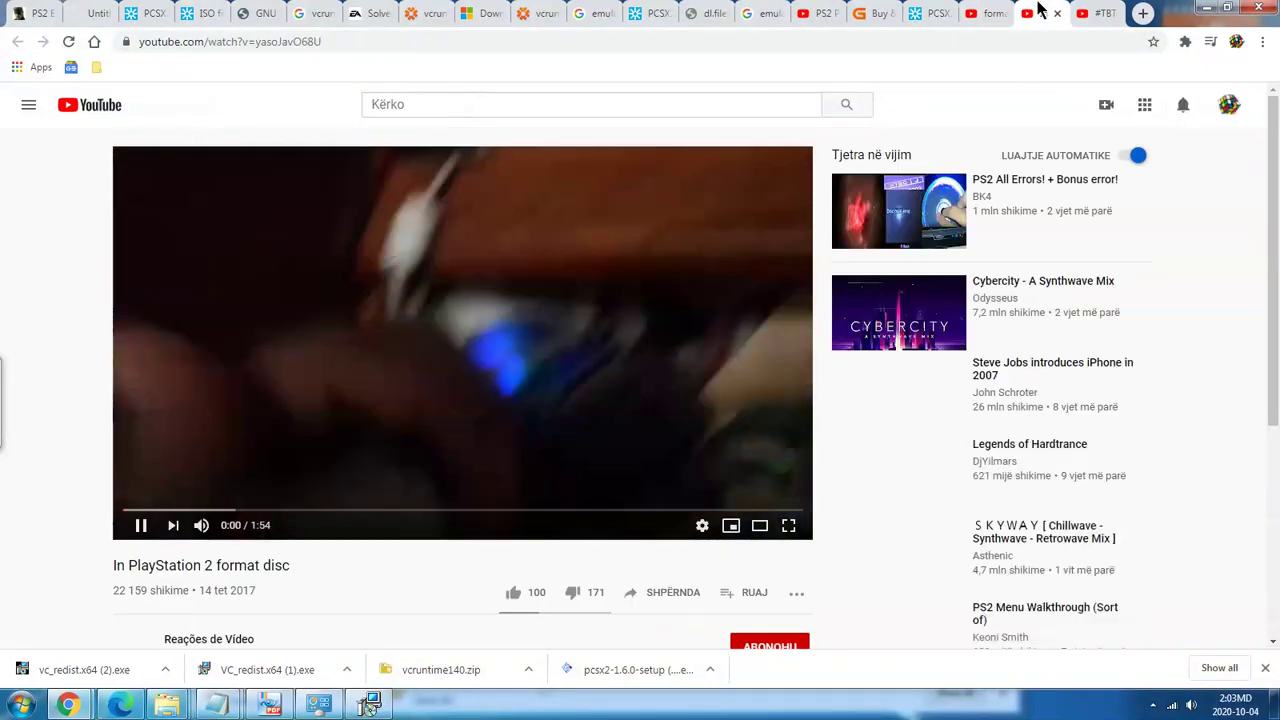